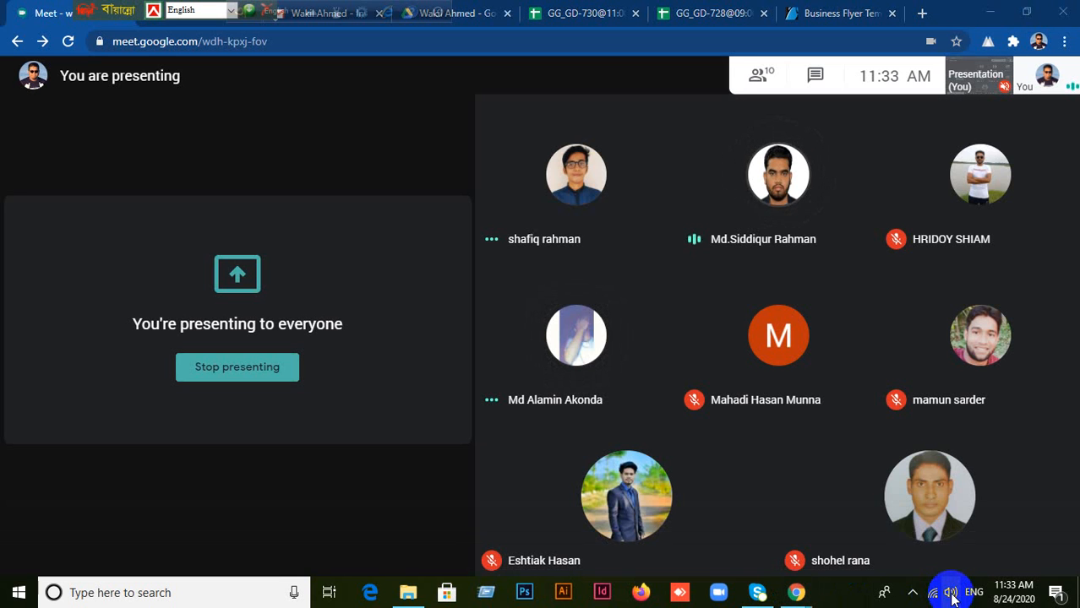
click(951, 593)
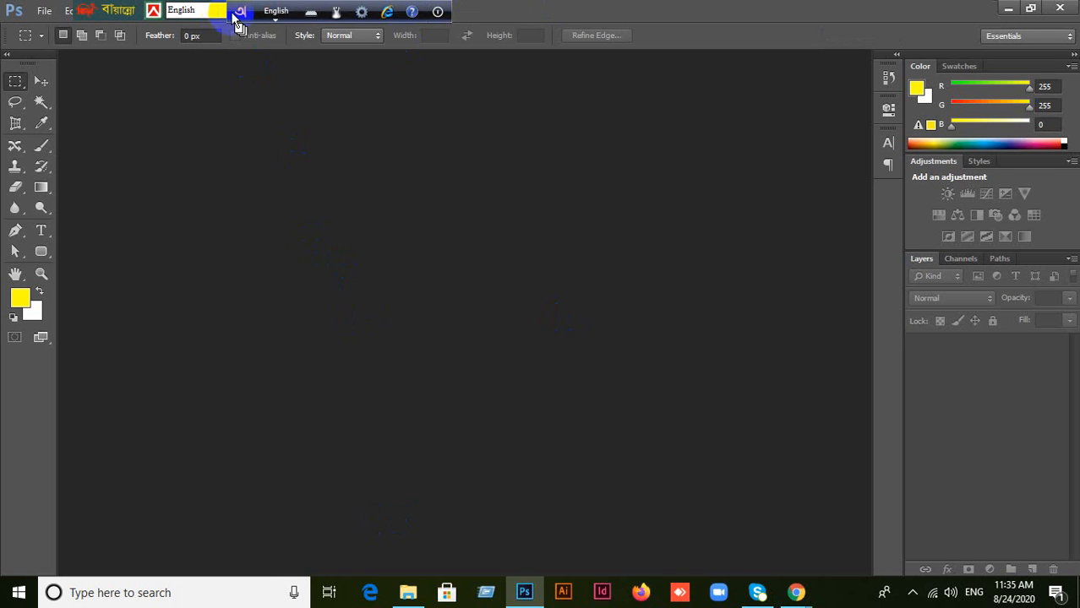
- Move the floating language toolbar along so that it no longer covers the Photoshop menu names
drag(80, 8, 573, 7)
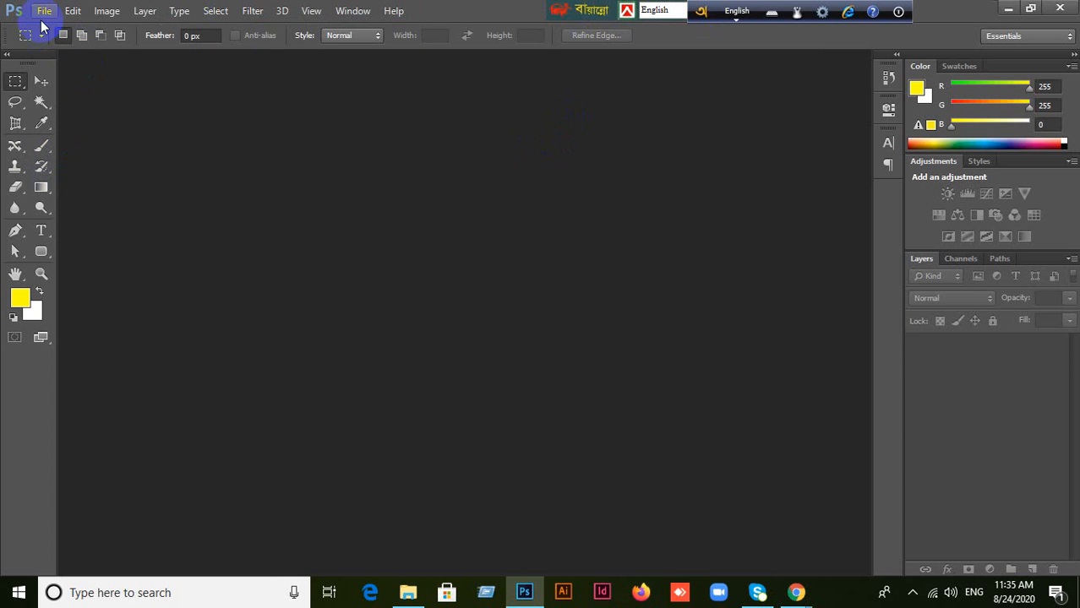
- Check the Google Meet call window and return to Photoshop
mouse_move(794, 588)
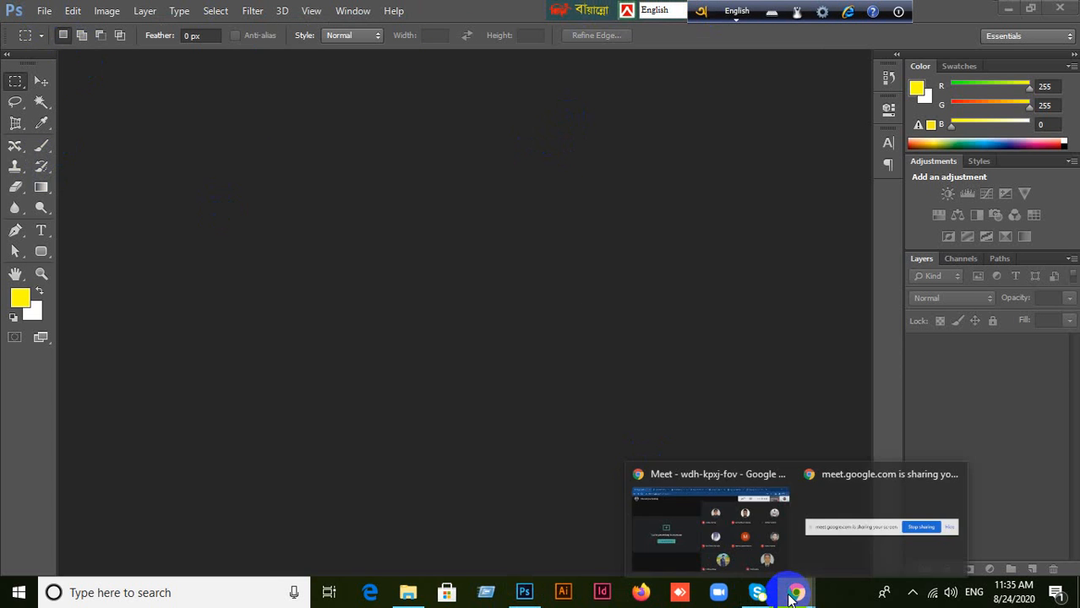
click(679, 499)
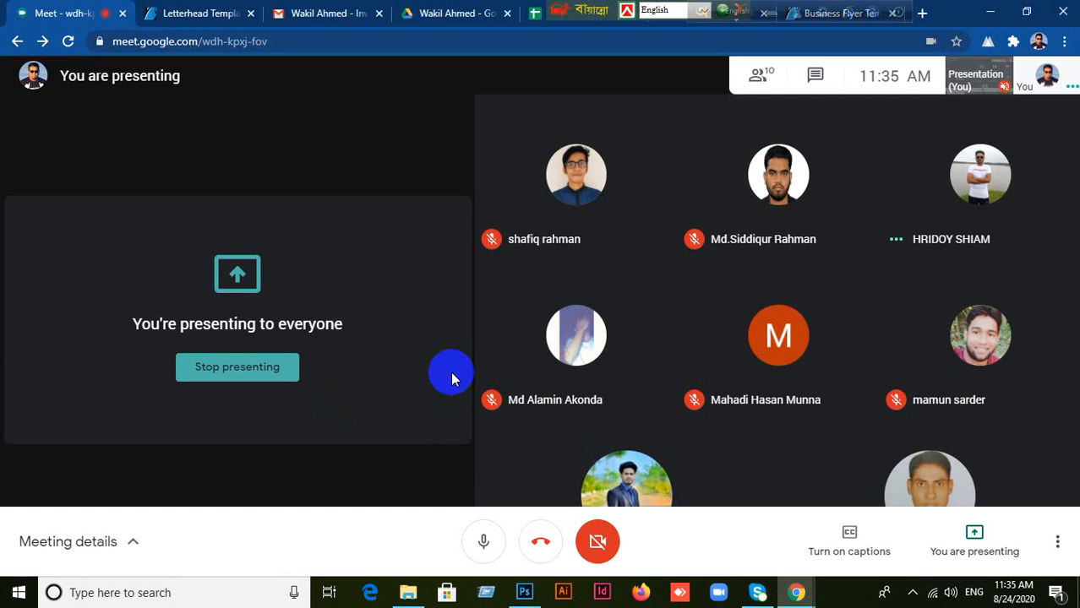
click(526, 594)
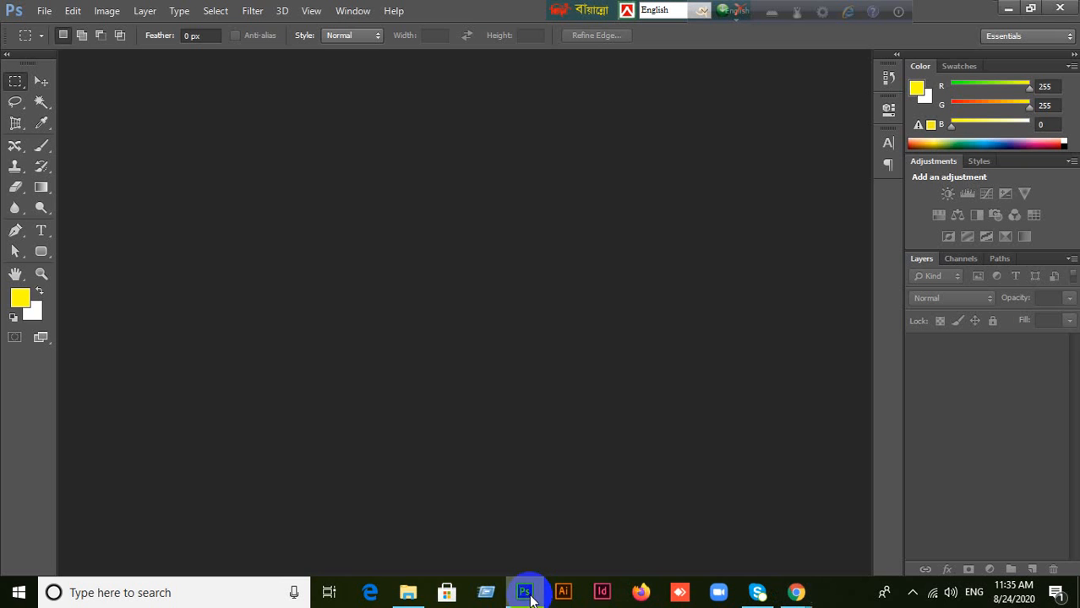
- Start a new document and set its width and height units to inches
click(38, 14)
click(50, 25)
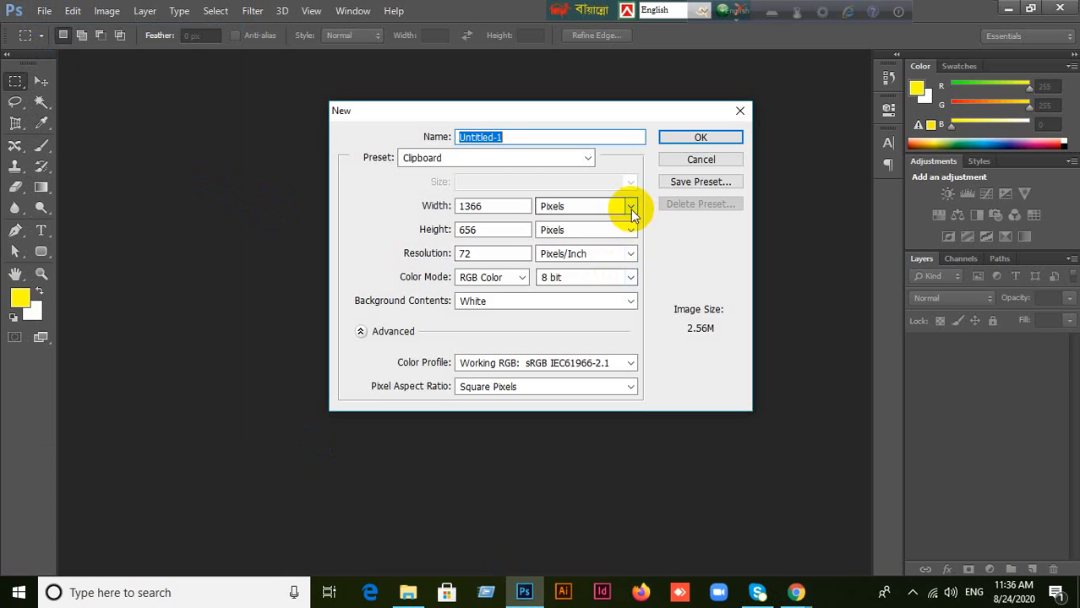
click(630, 207)
click(558, 235)
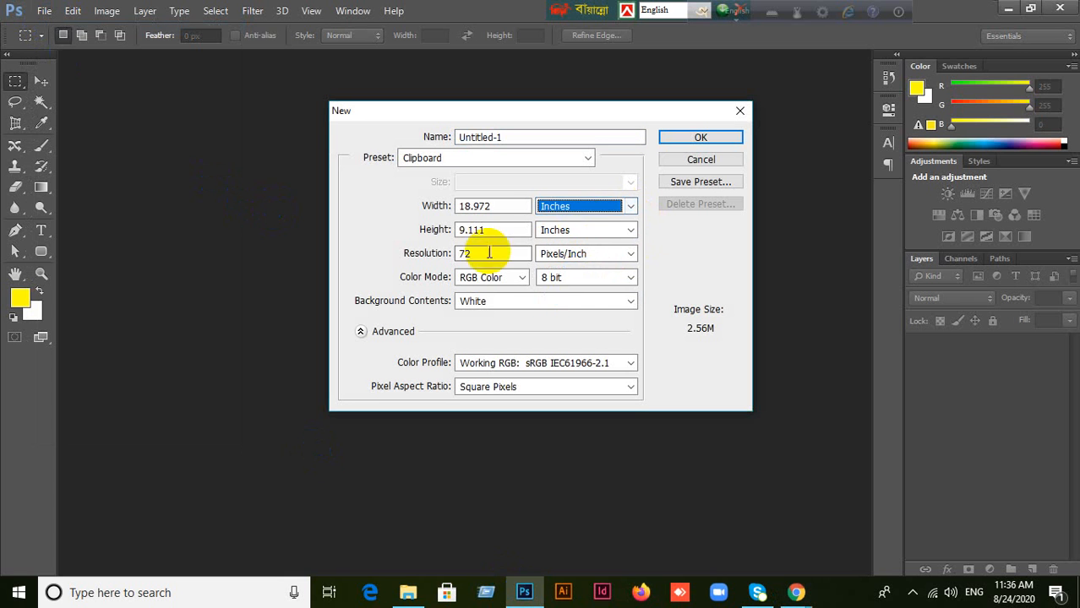
- Set the new document's size to 3.5 inches wide and 2 inches high
drag(494, 208, 379, 206)
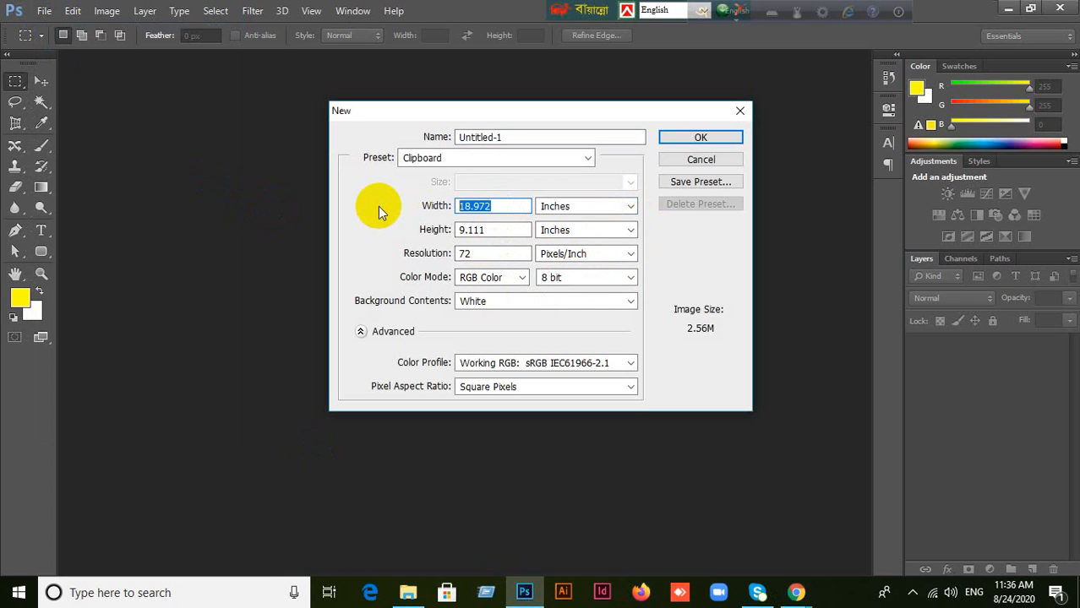
text(3.5)
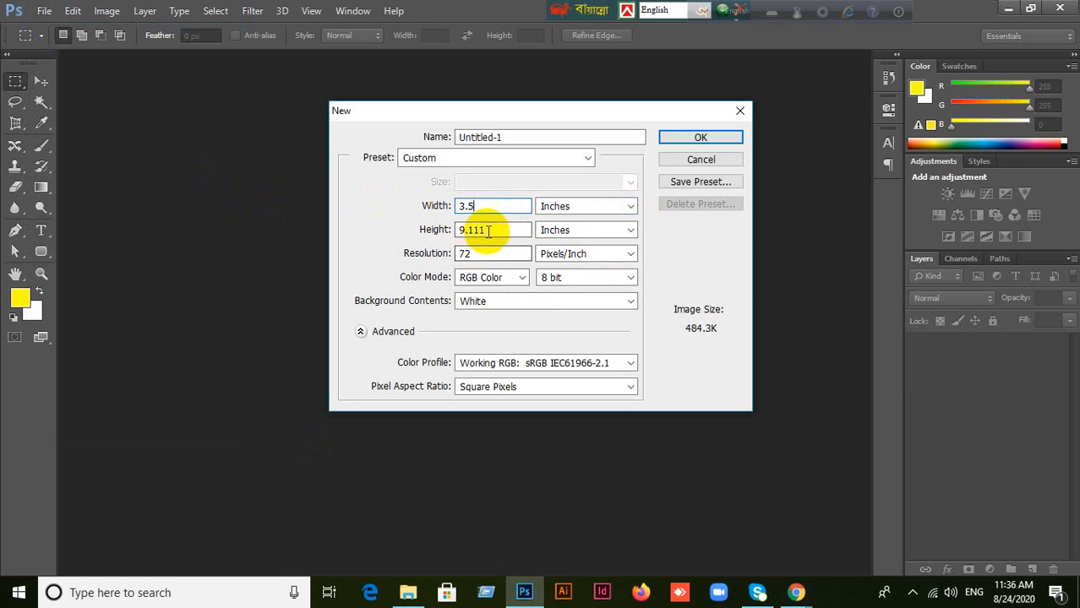
drag(488, 232, 367, 246)
text(2)
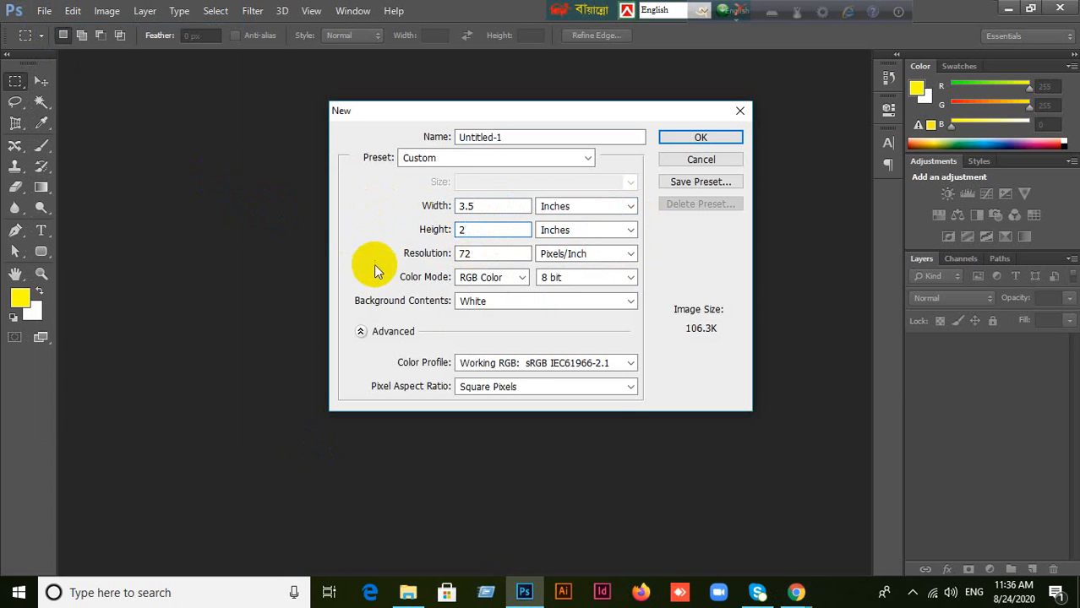
drag(477, 252, 370, 265)
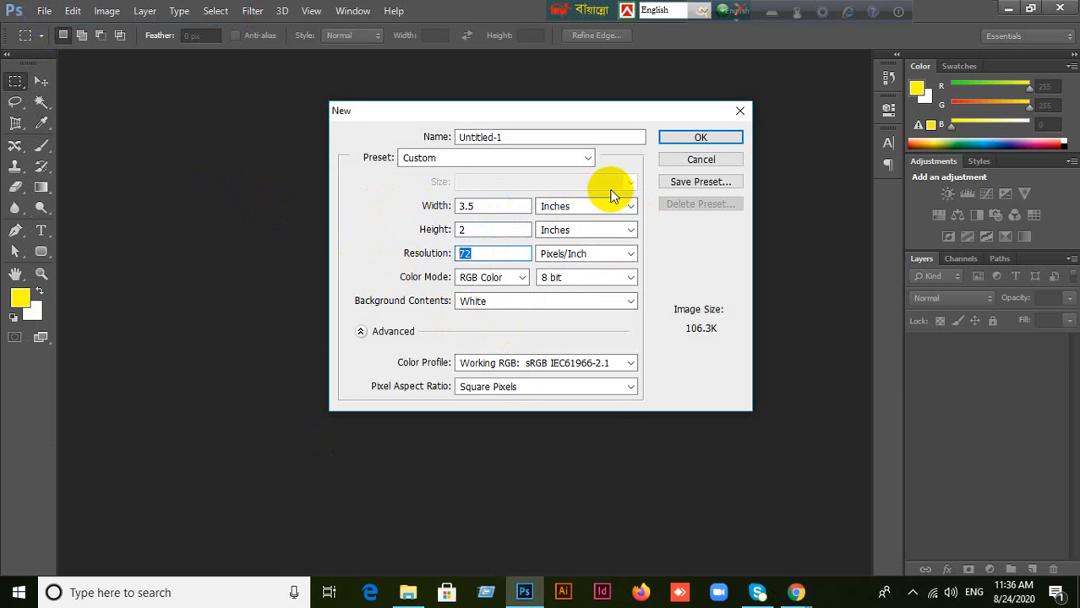
- Set the new document's width to 3.25 inches and its height to 1.75 inches
click(495, 207)
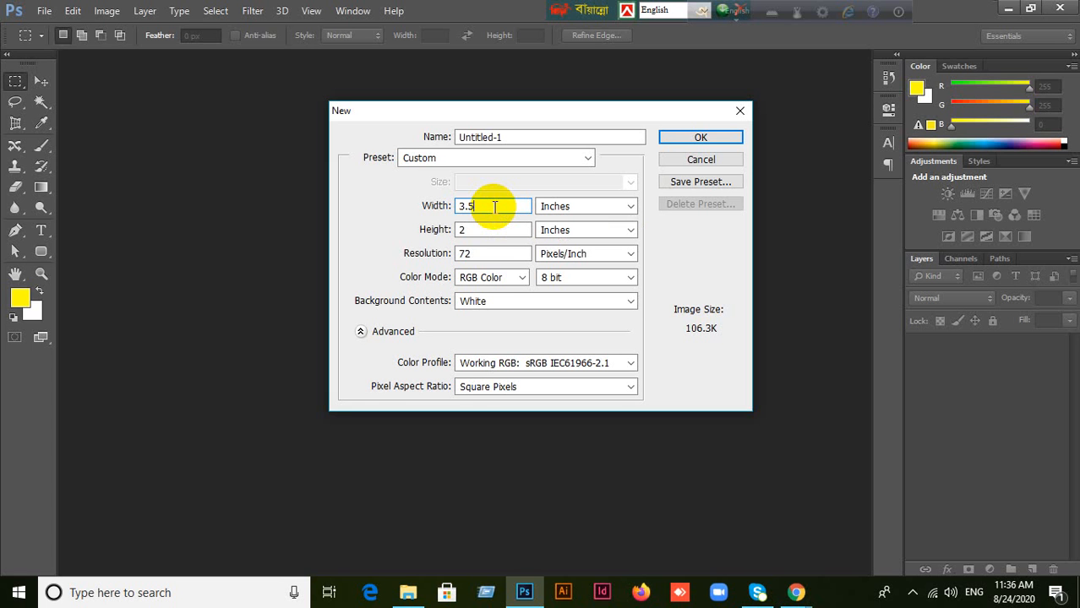
key(BackSpace)
text(25)
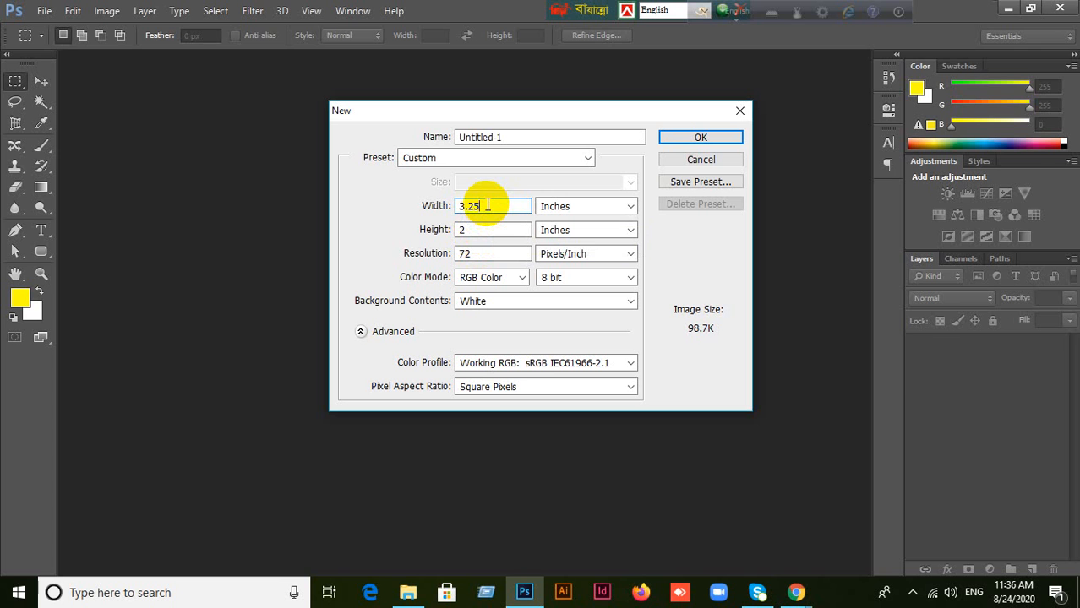
key(BackSpace)
key(BackSpace)
text(25)
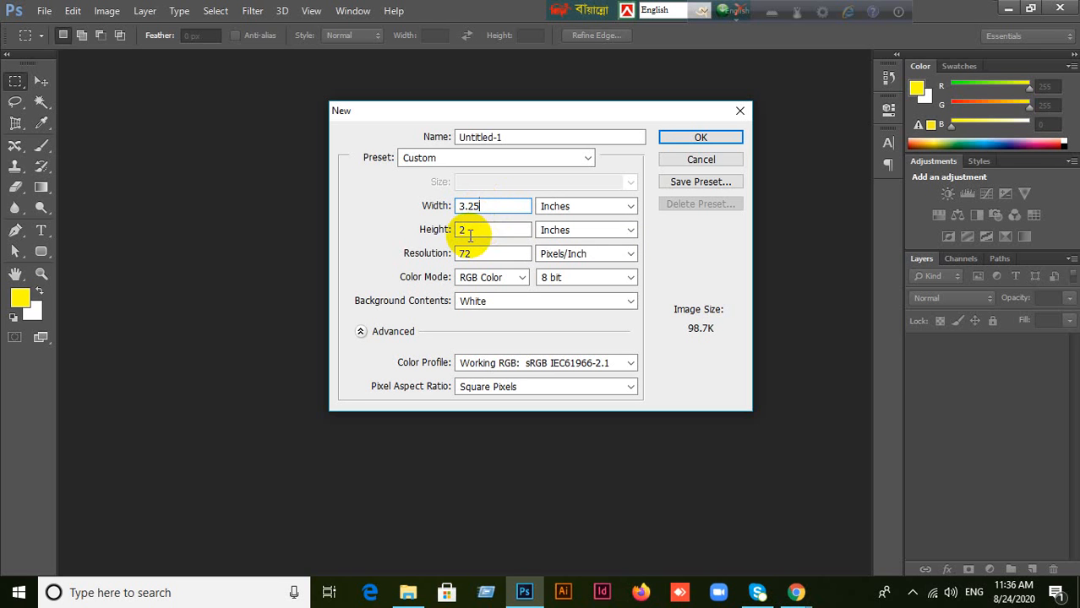
drag(469, 233, 421, 234)
text(1.75)
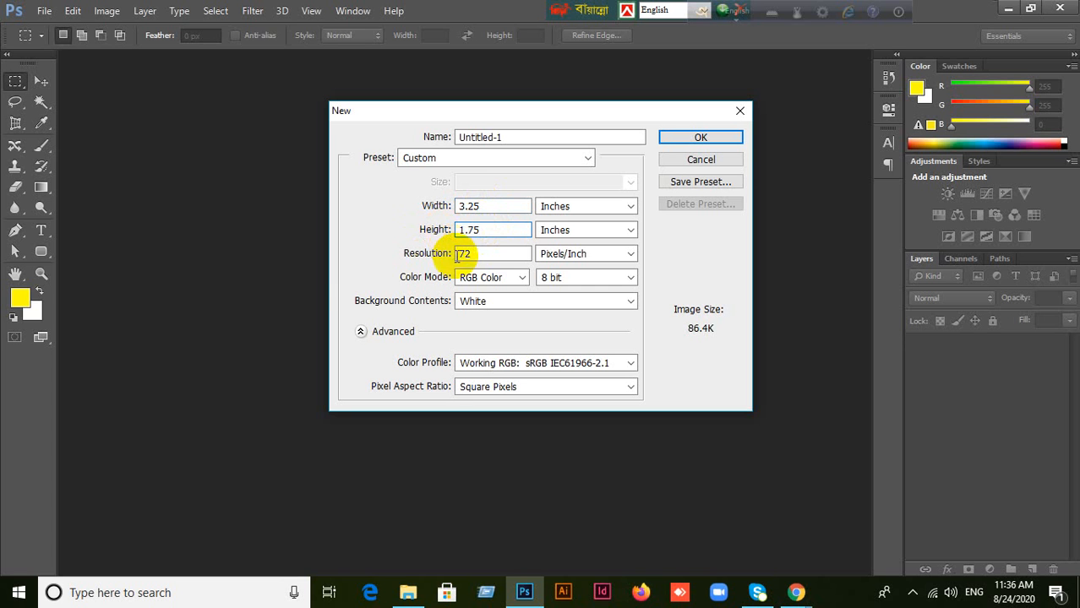
- Set the resolution to 300 pixels/inch and the color mode to CMYK Color, and create the document
drag(466, 254, 326, 273)
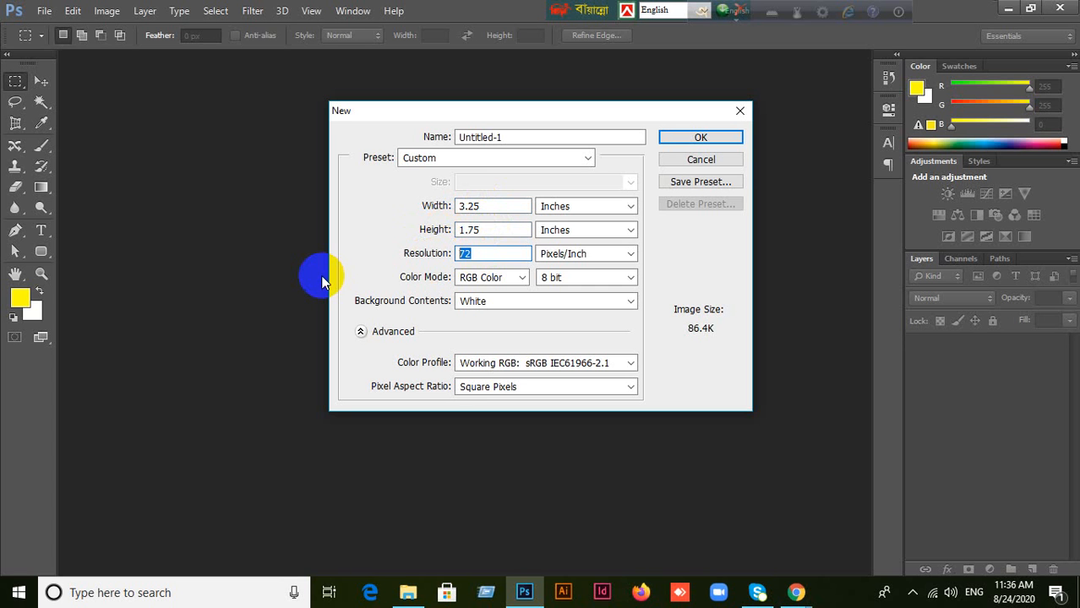
text(300)
click(486, 278)
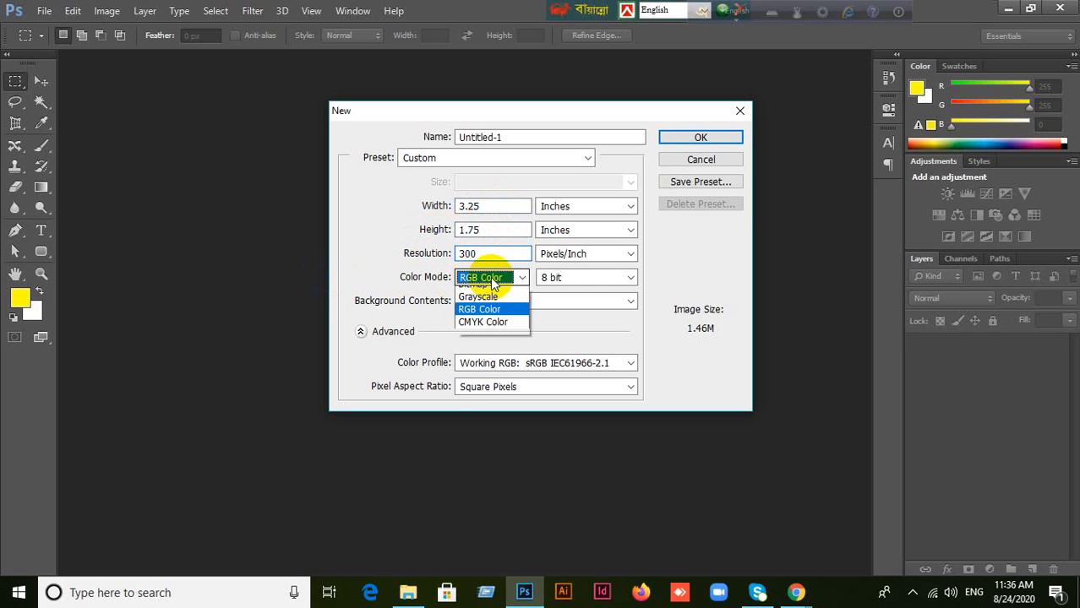
click(477, 331)
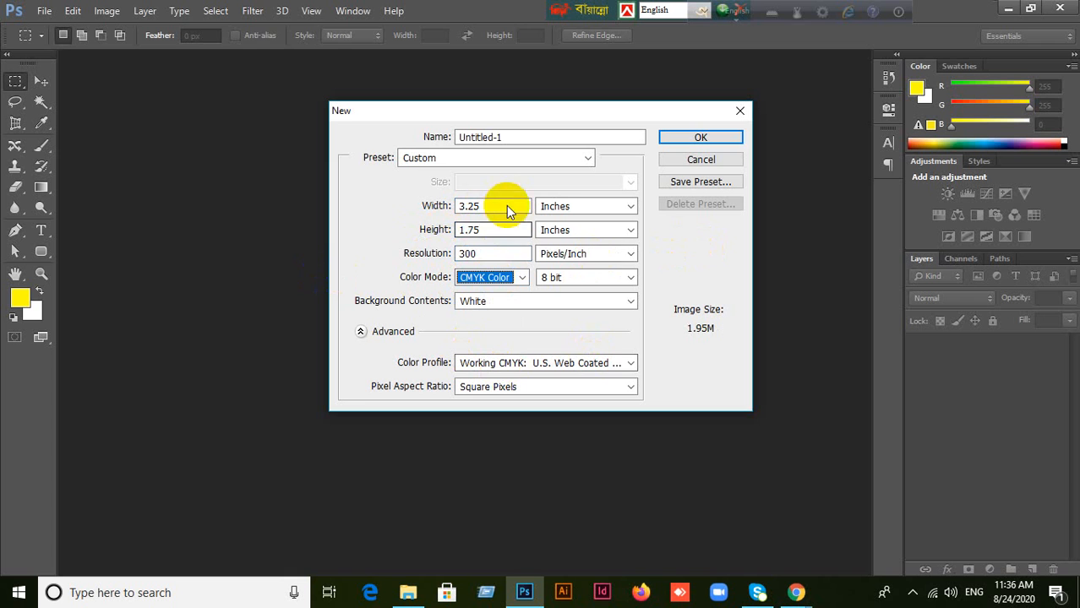
click(716, 137)
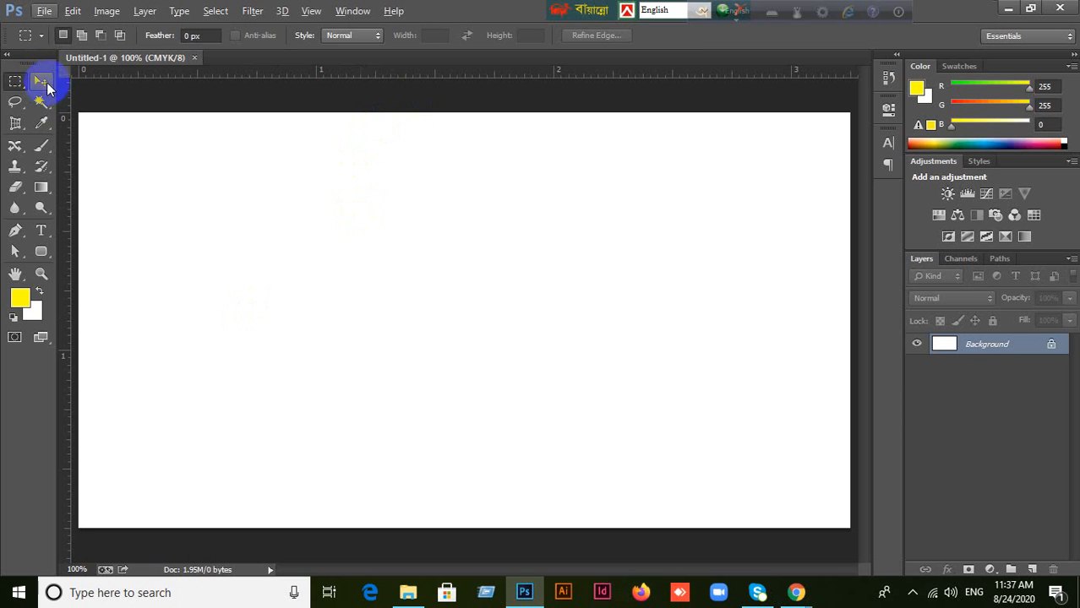
- Place ruler guides along all four edges of the blank canvas
click(46, 85)
scroll(338, 177, down, 1)
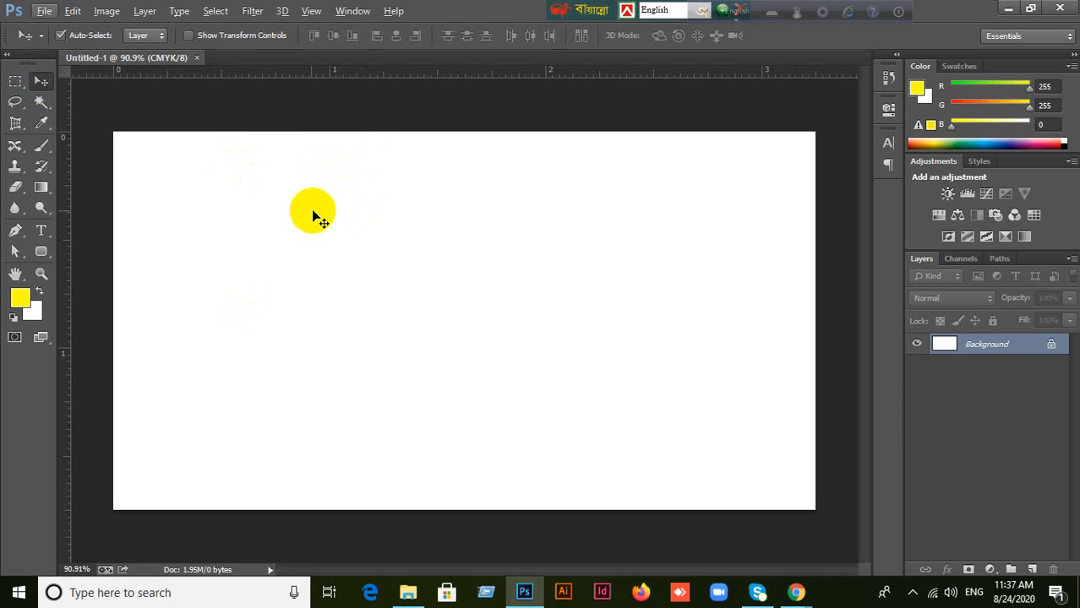
drag(380, 73, 402, 509)
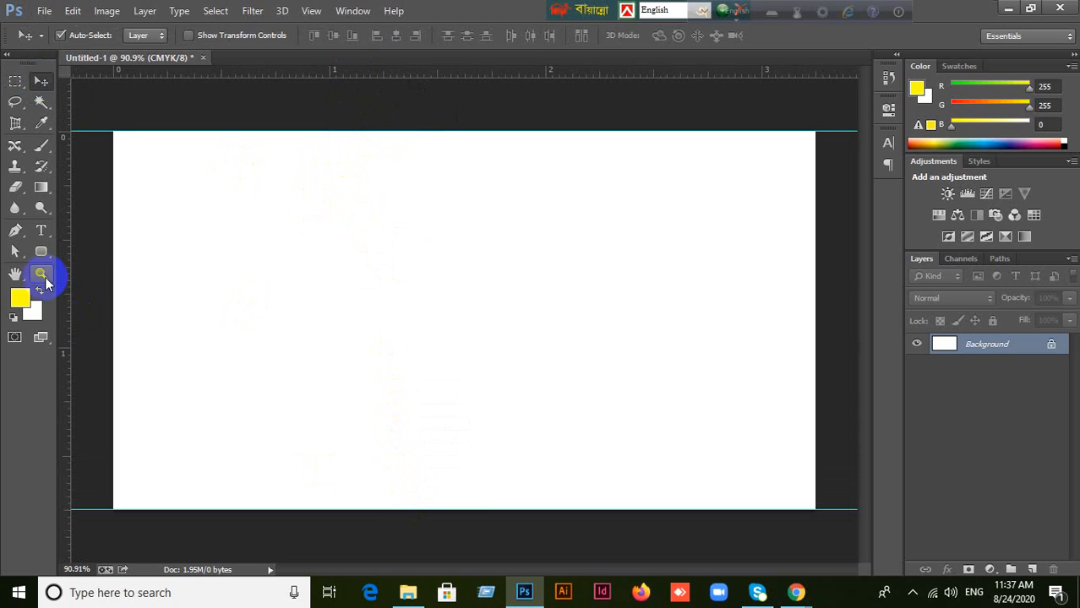
drag(68, 268, 815, 264)
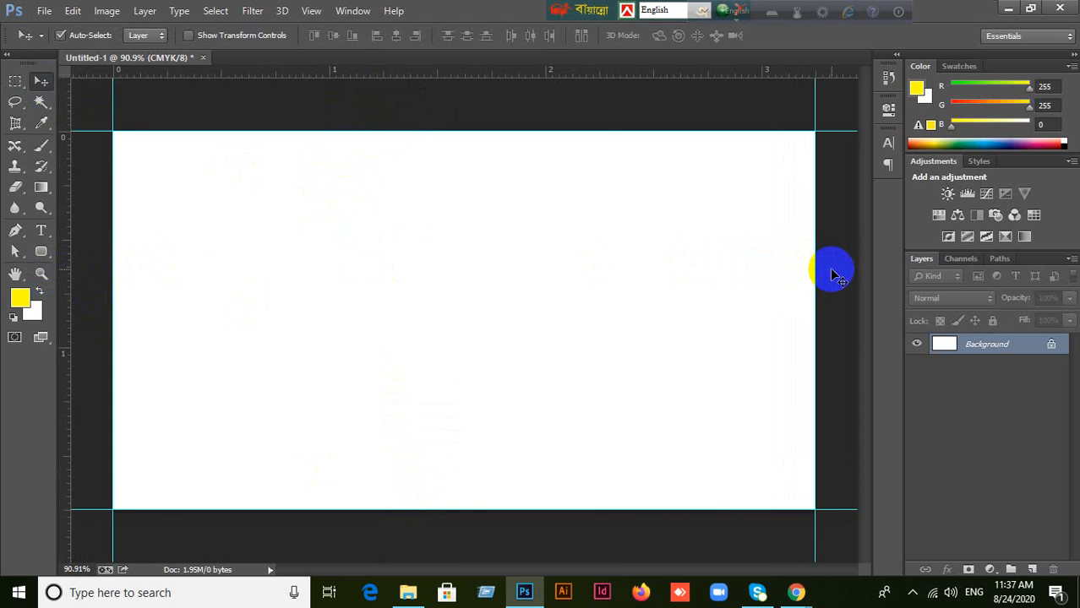
- Enlarge the canvas to 3.5 inches wide and 2 inches high, with the Relative option off
click(108, 14)
click(152, 141)
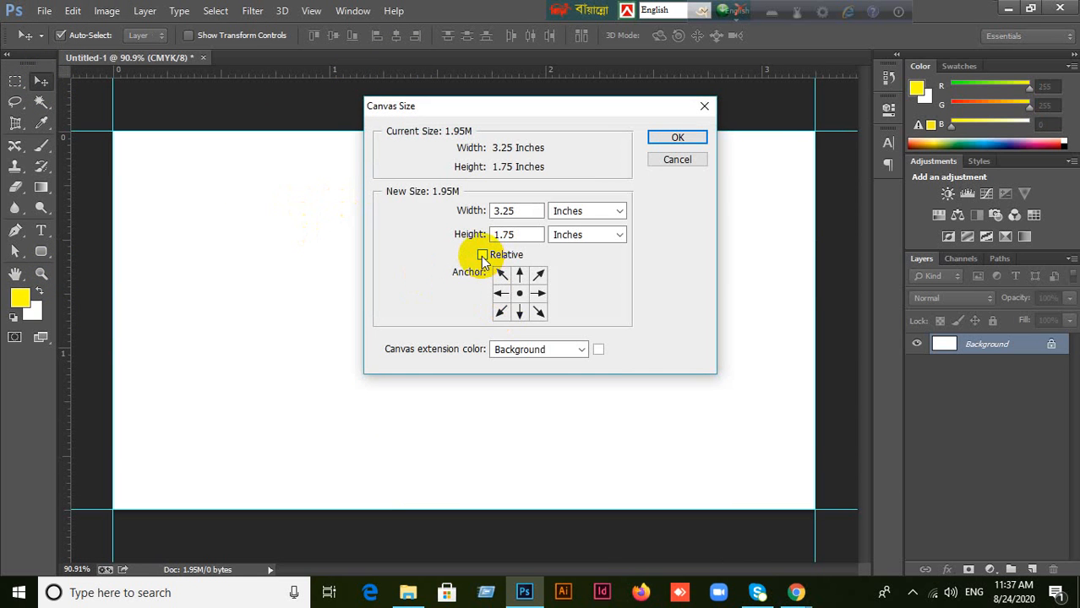
click(483, 256)
click(484, 255)
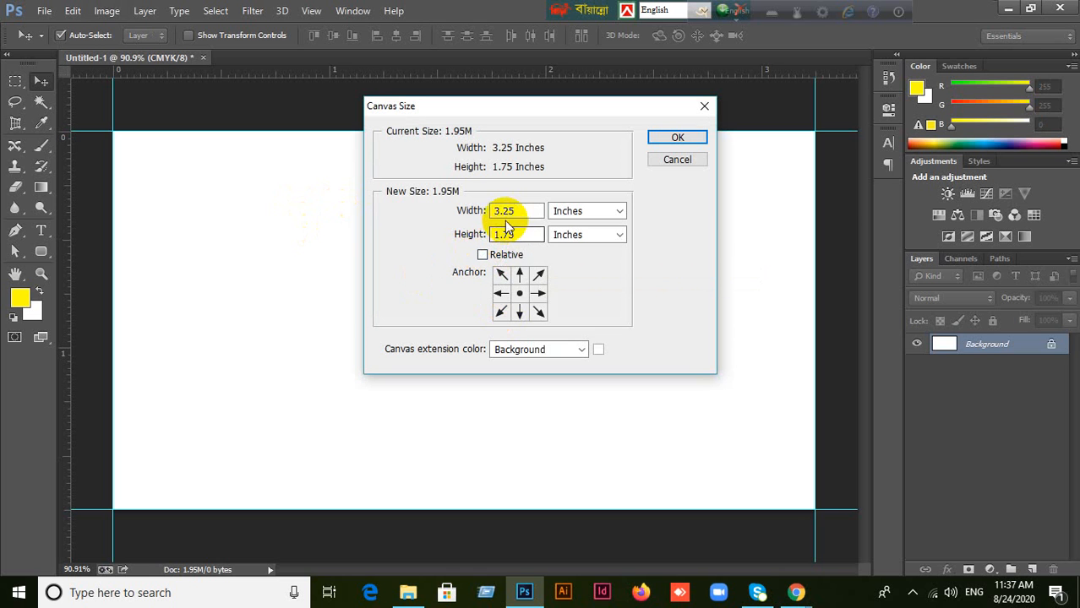
double_click(506, 221)
text(3.5)
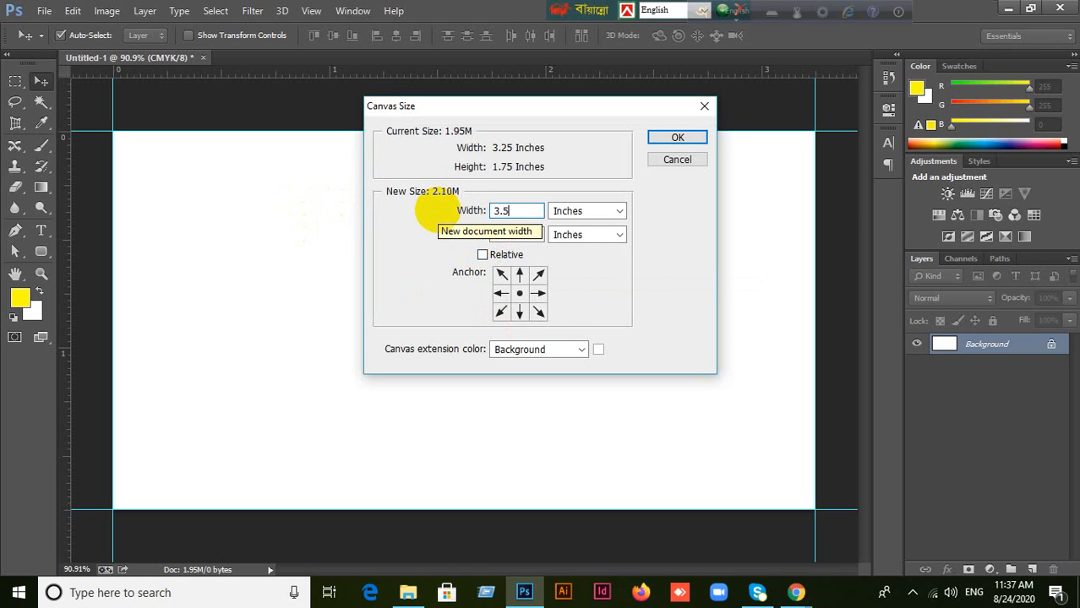
double_click(498, 236)
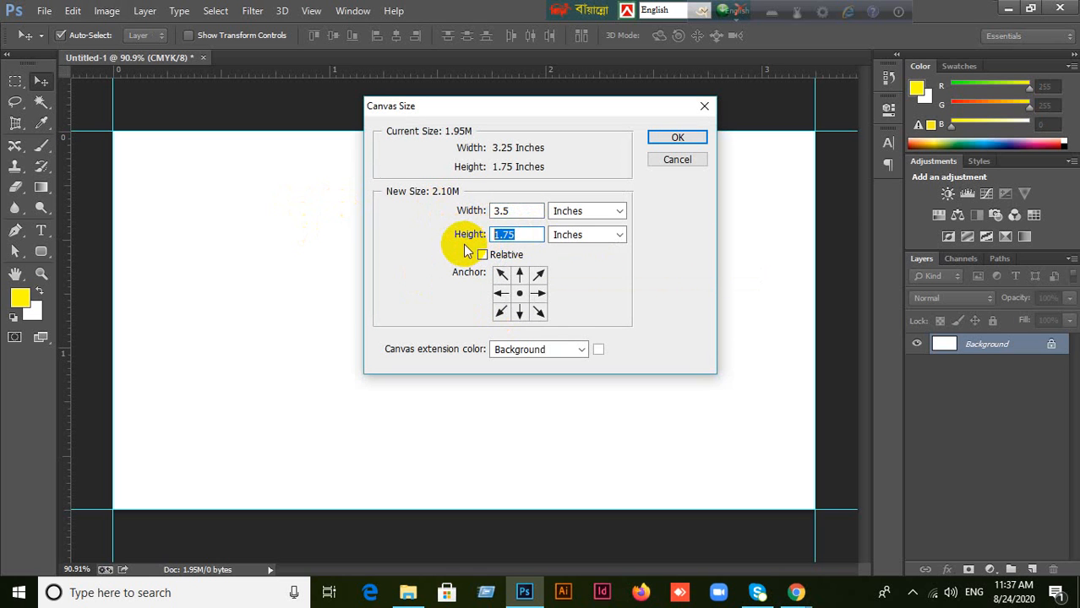
text(2)
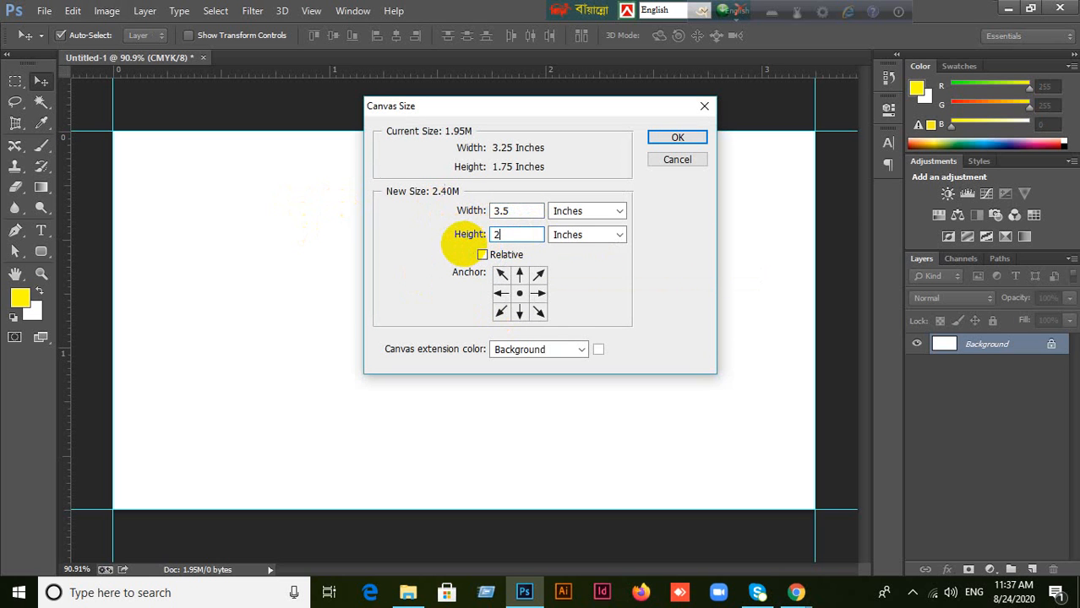
click(662, 139)
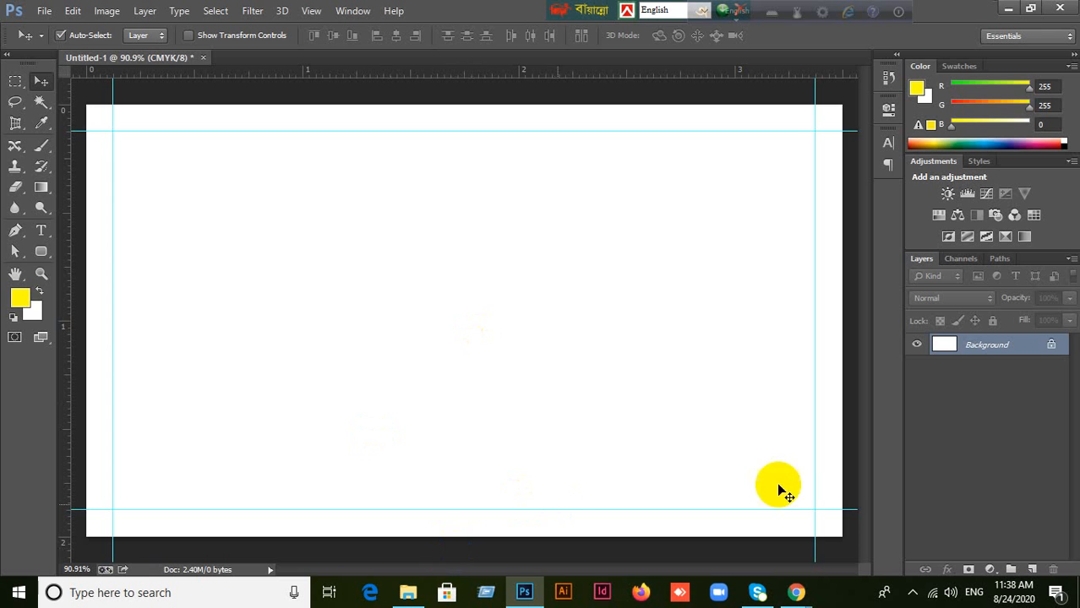
- Look in on the Google Meet call and switch back to the Photoshop document
click(796, 589)
click(673, 508)
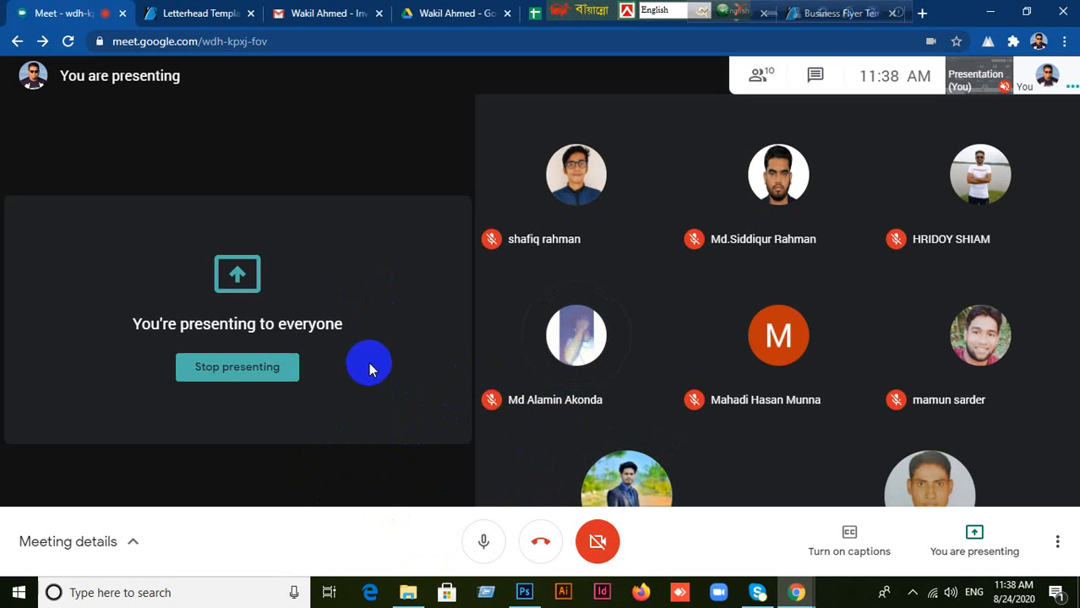
click(525, 594)
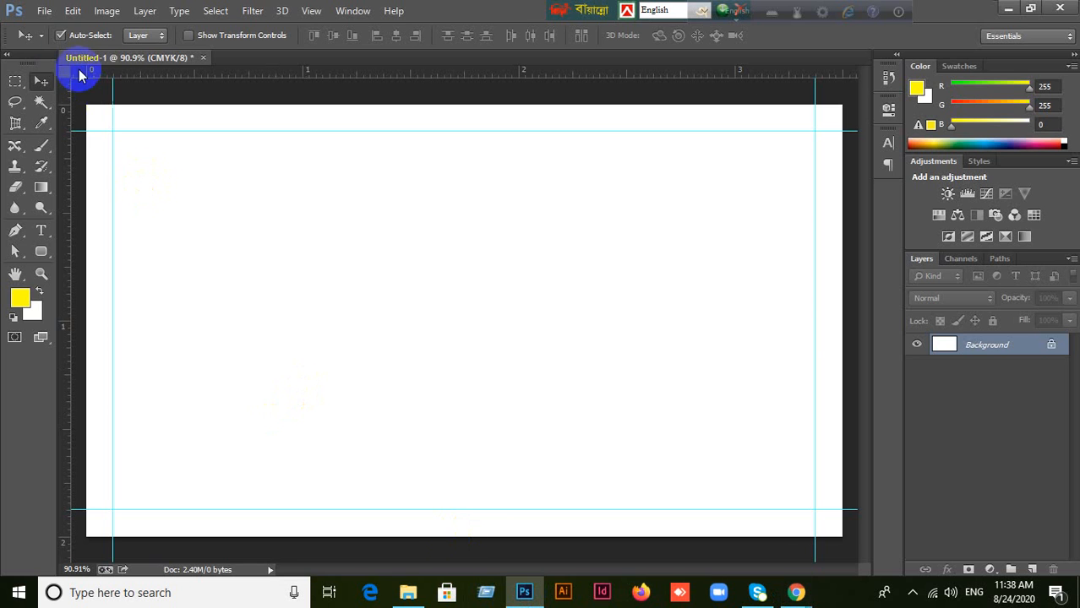
click(45, 16)
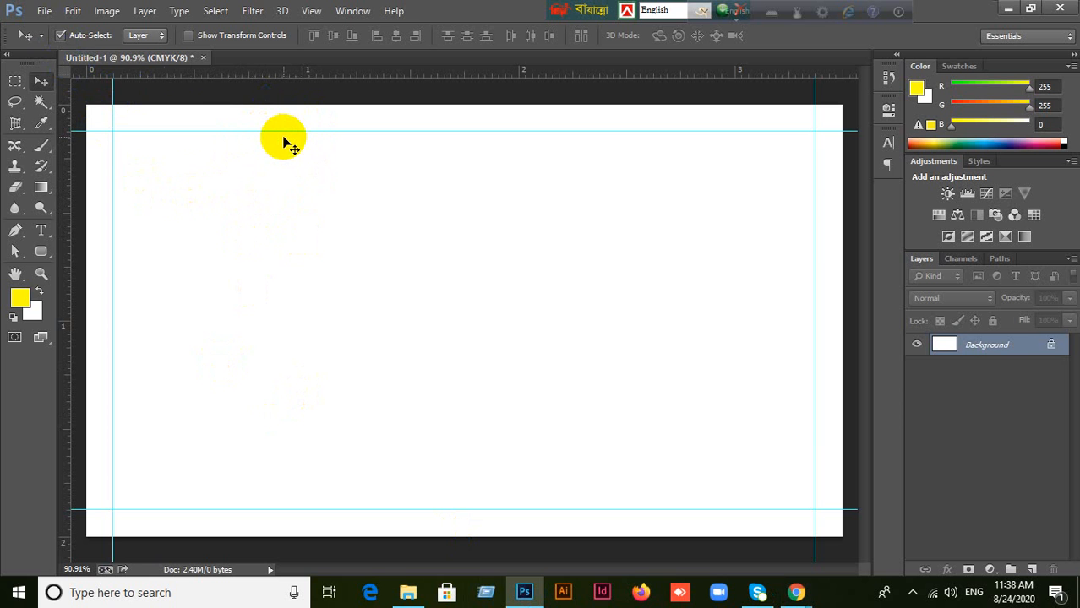
click(53, 13)
mouse_move(70, 17)
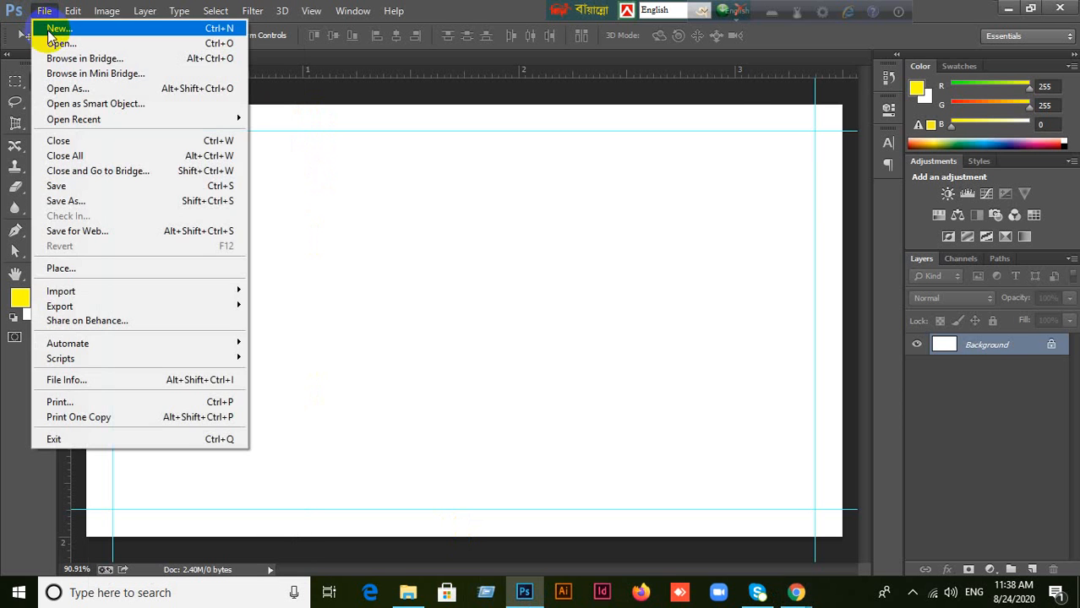
click(51, 28)
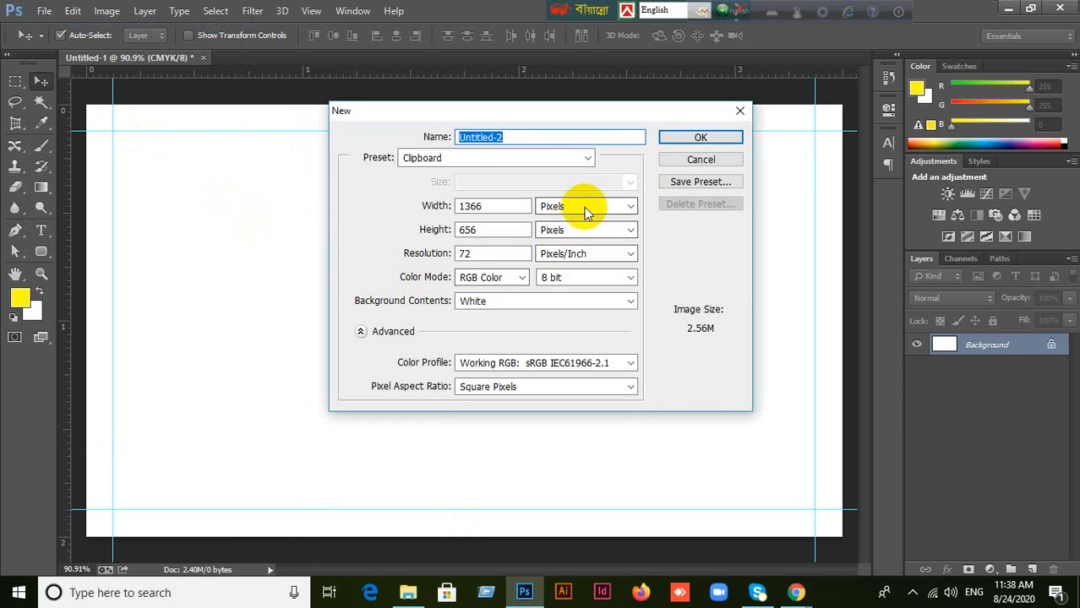
click(595, 207)
click(588, 237)
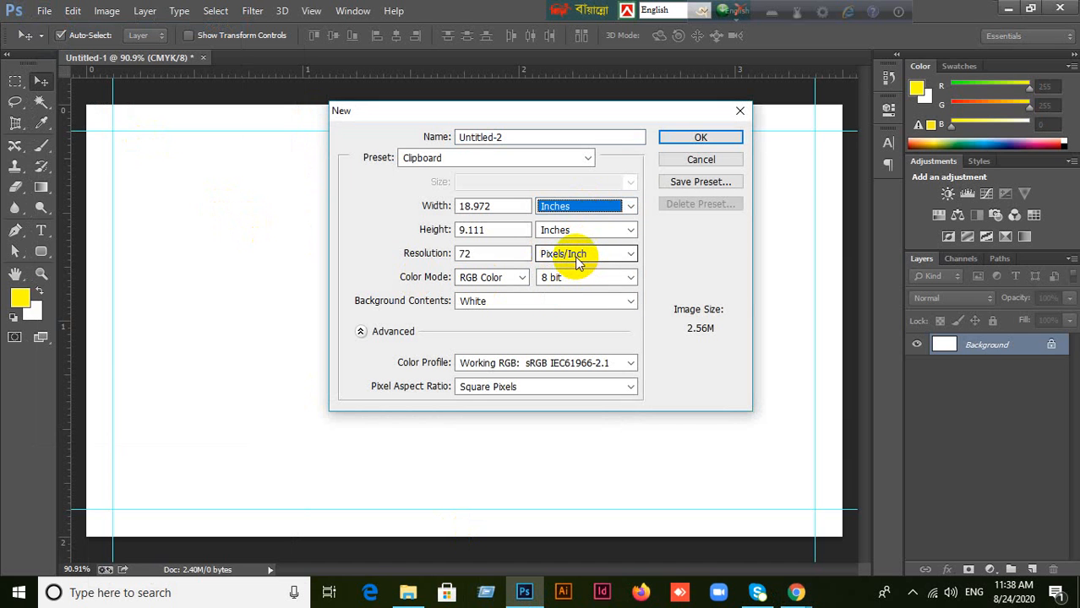
click(498, 206)
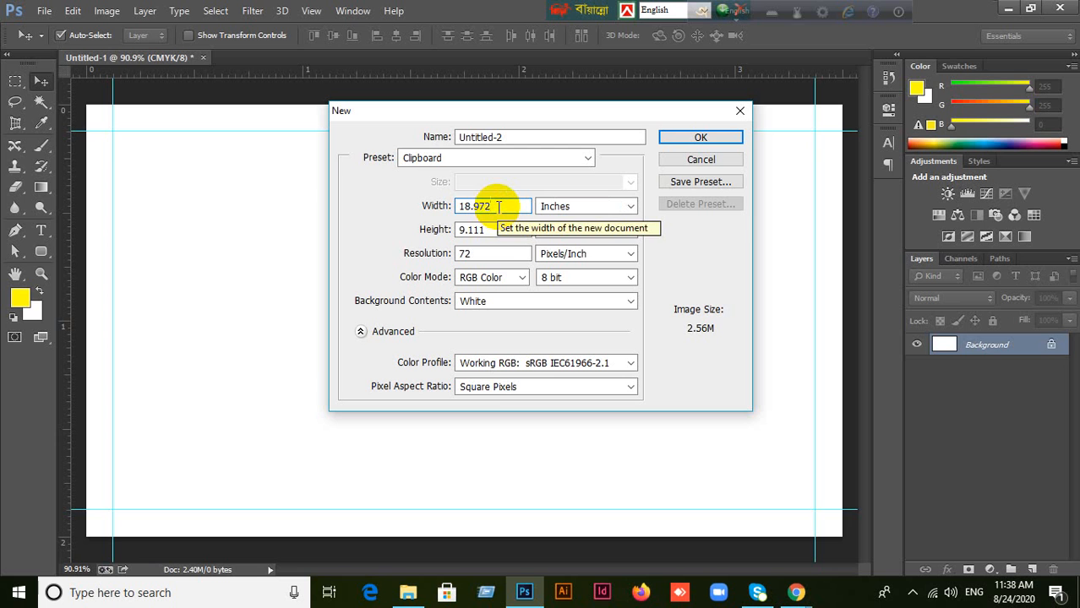
drag(492, 207, 463, 206)
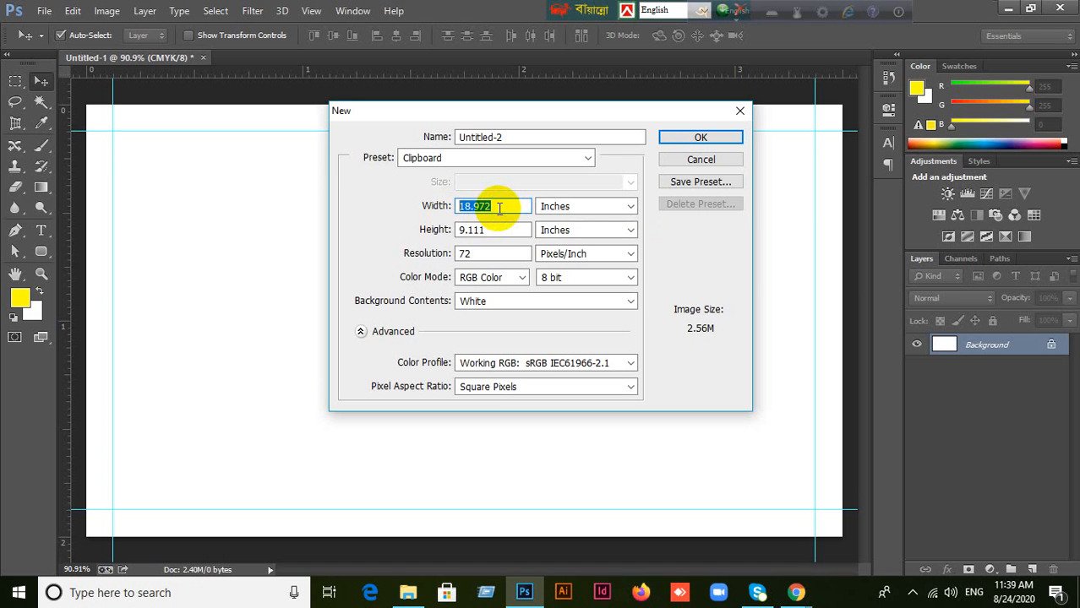
click(718, 159)
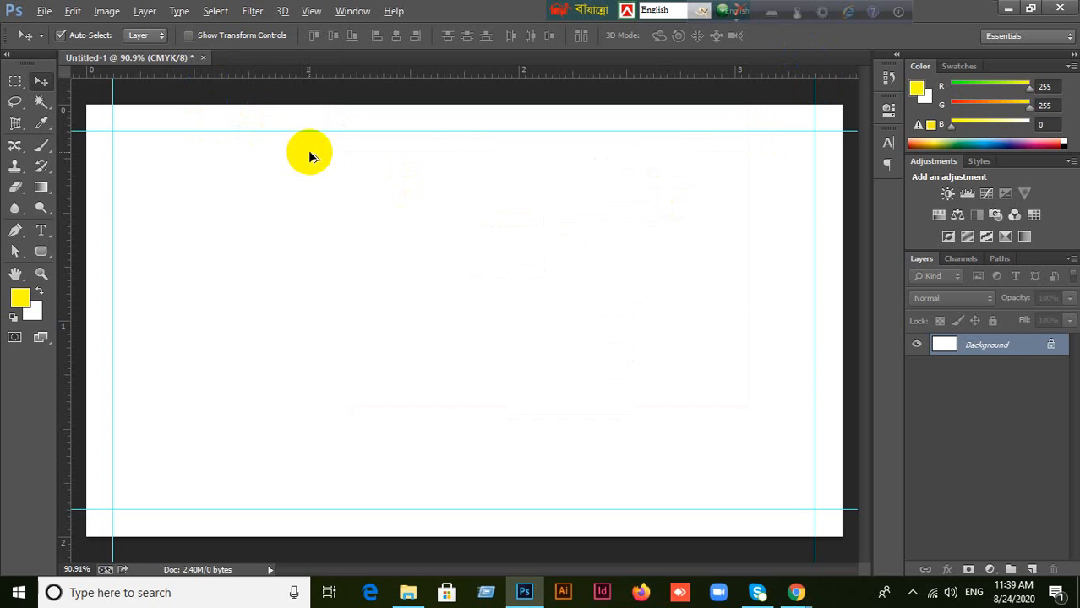
- Undo the canvas enlargement and close the document without saving its changes
key(ctrl+alt+z)
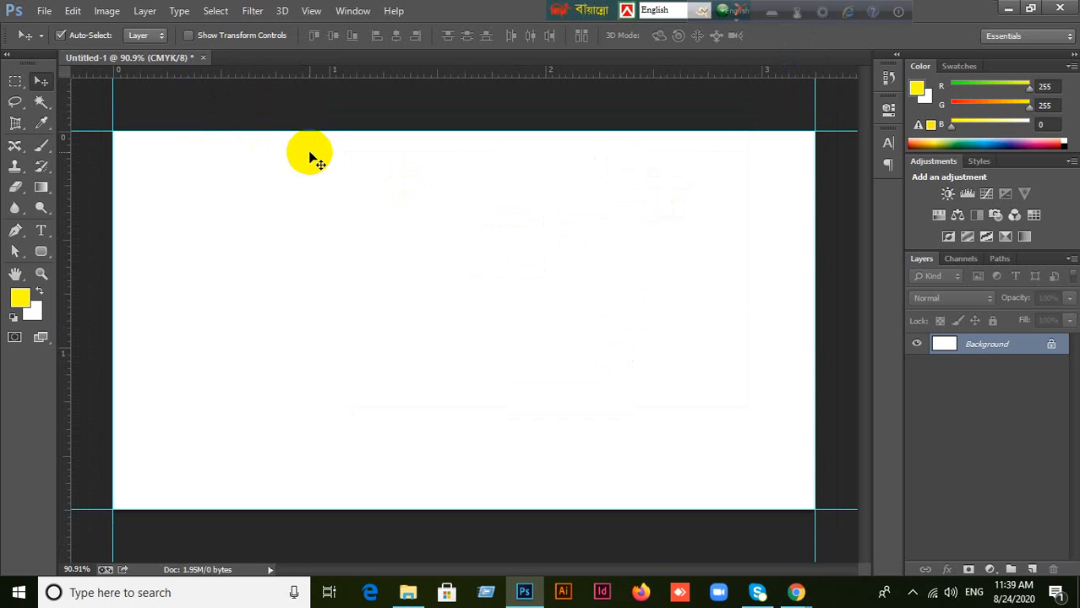
click(203, 57)
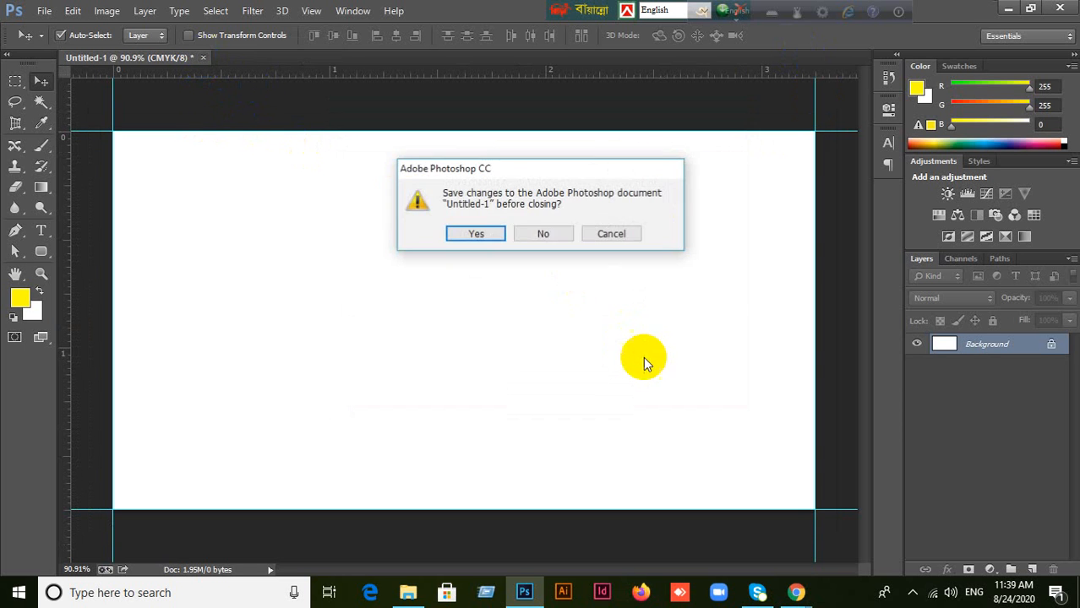
click(547, 238)
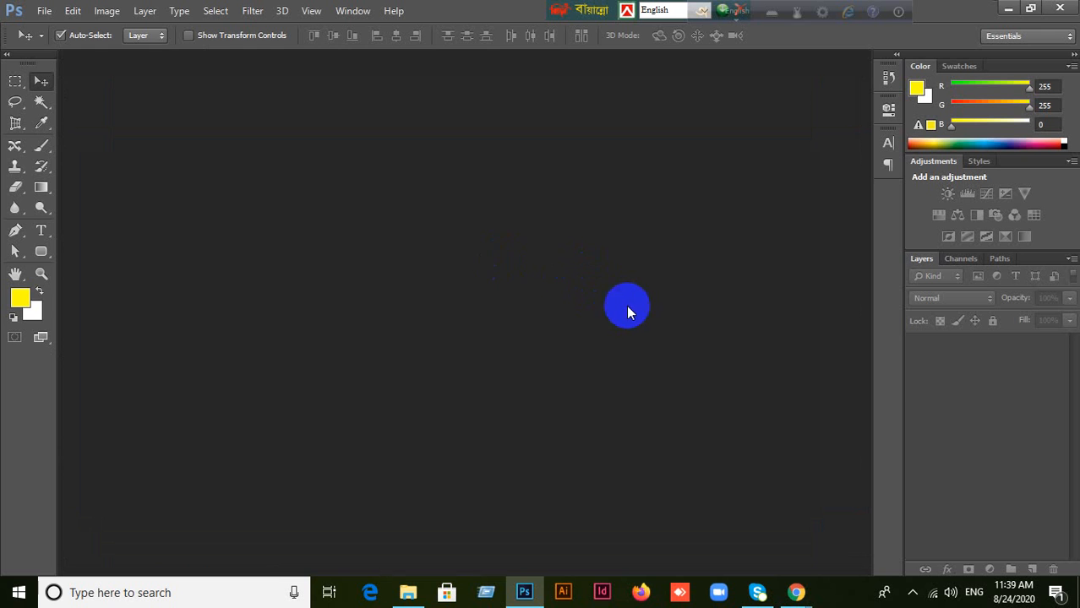
click(42, 12)
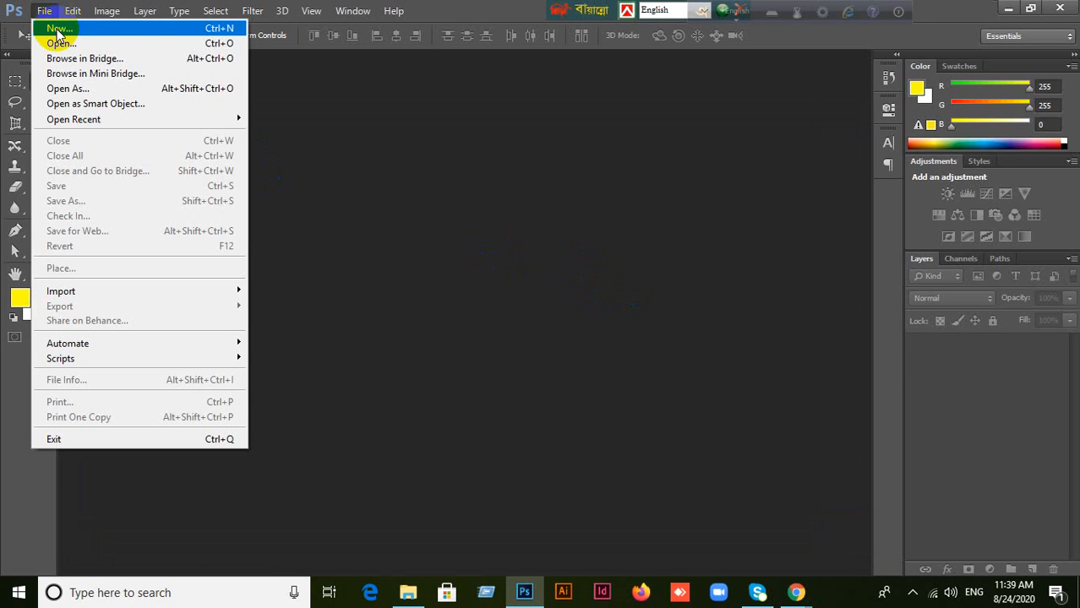
click(59, 29)
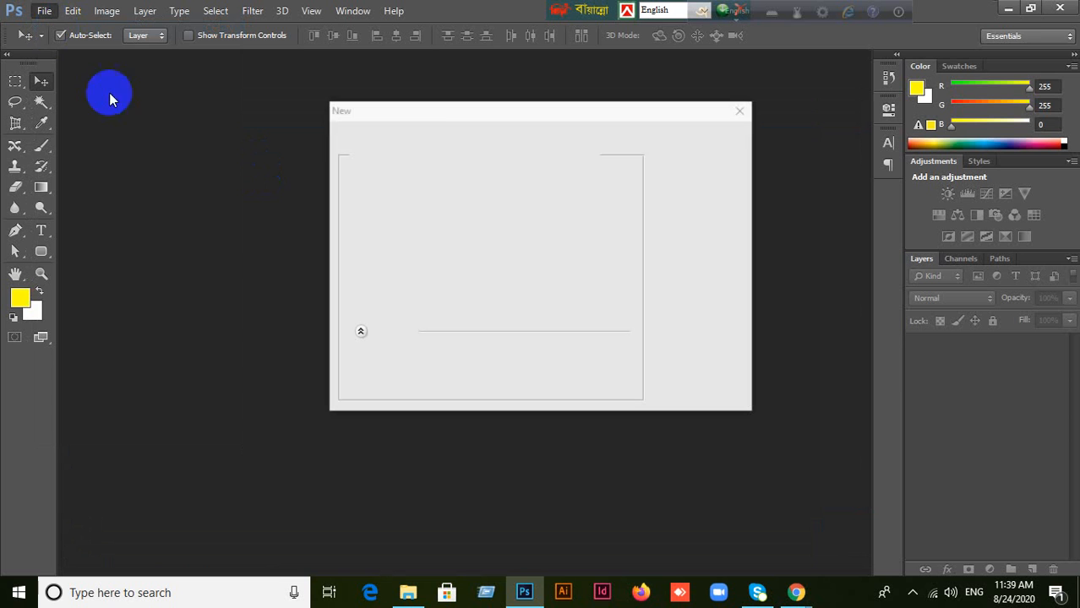
click(626, 206)
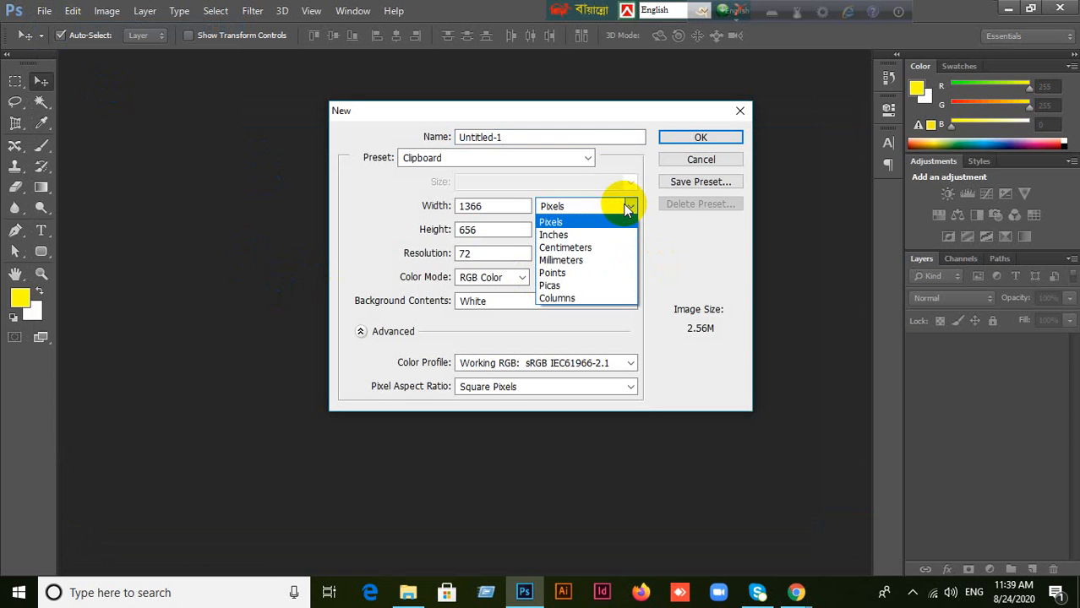
click(583, 220)
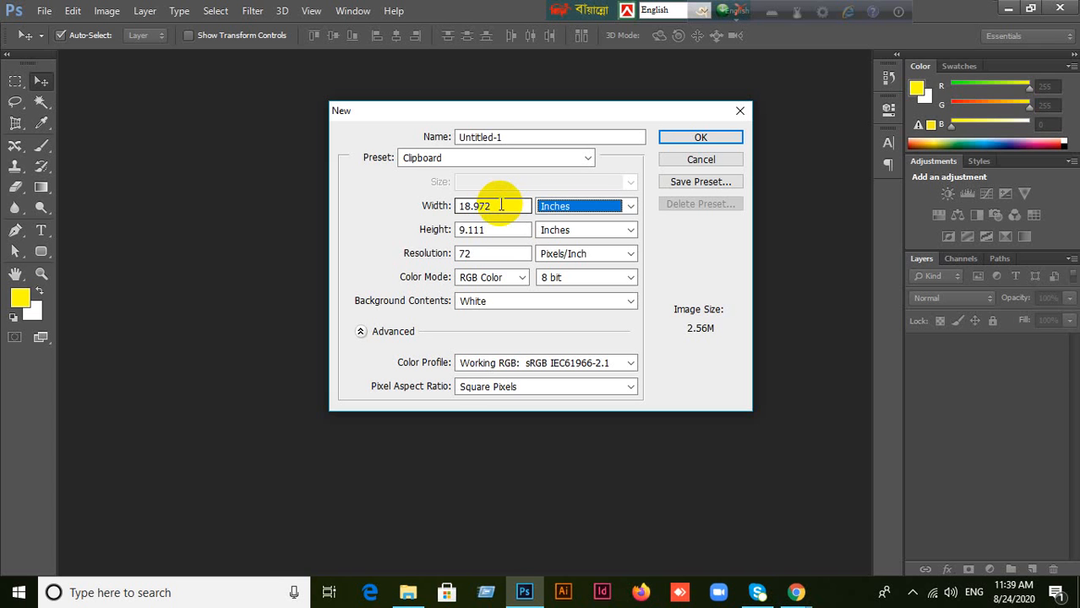
double_click(501, 205)
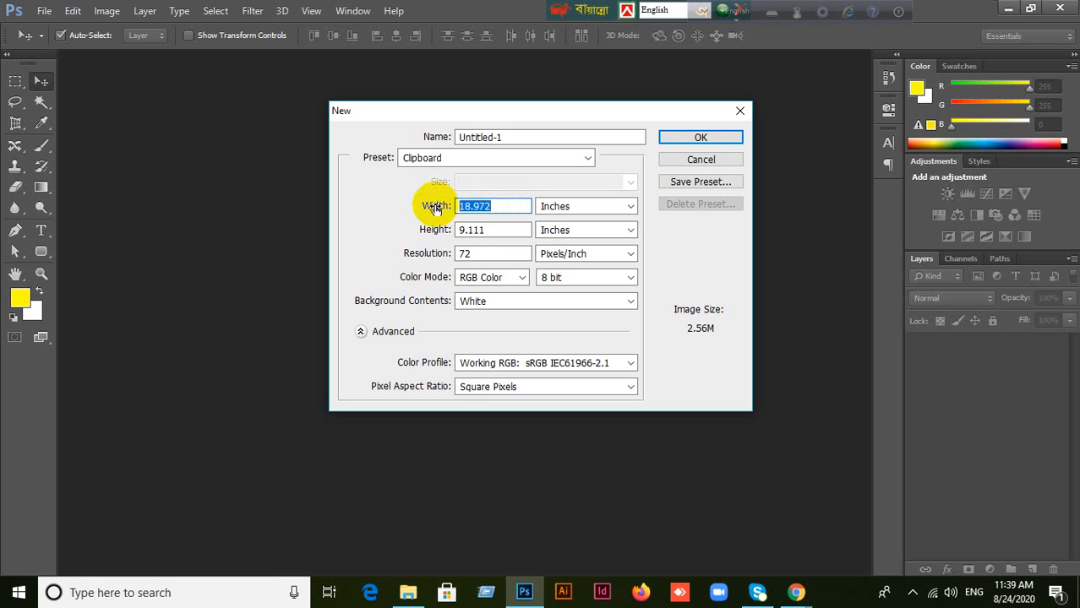
text(3.25)
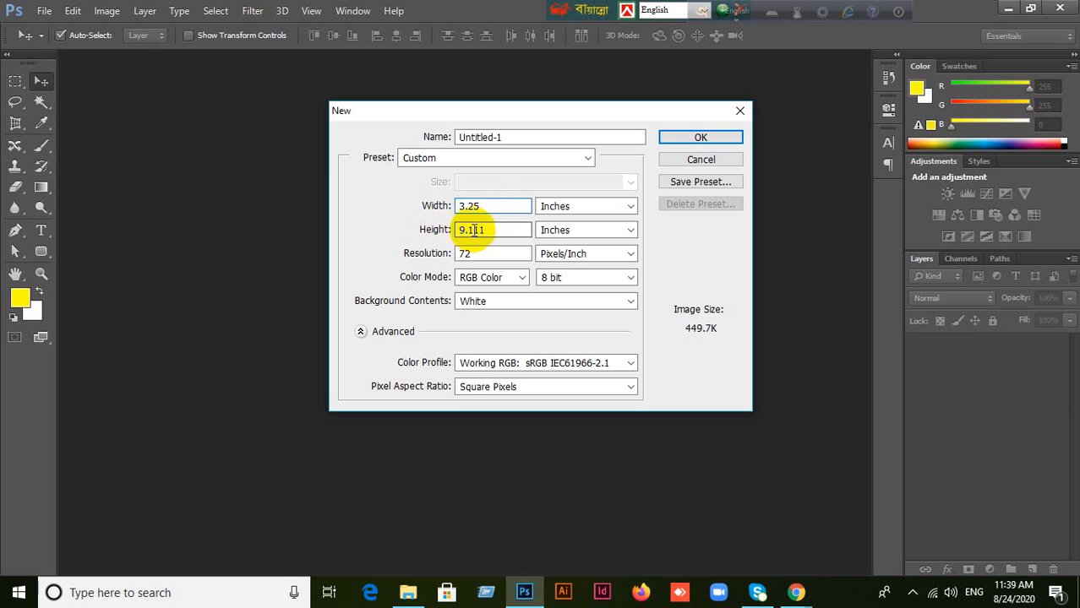
click(484, 230)
double_click(485, 230)
text(1.75)
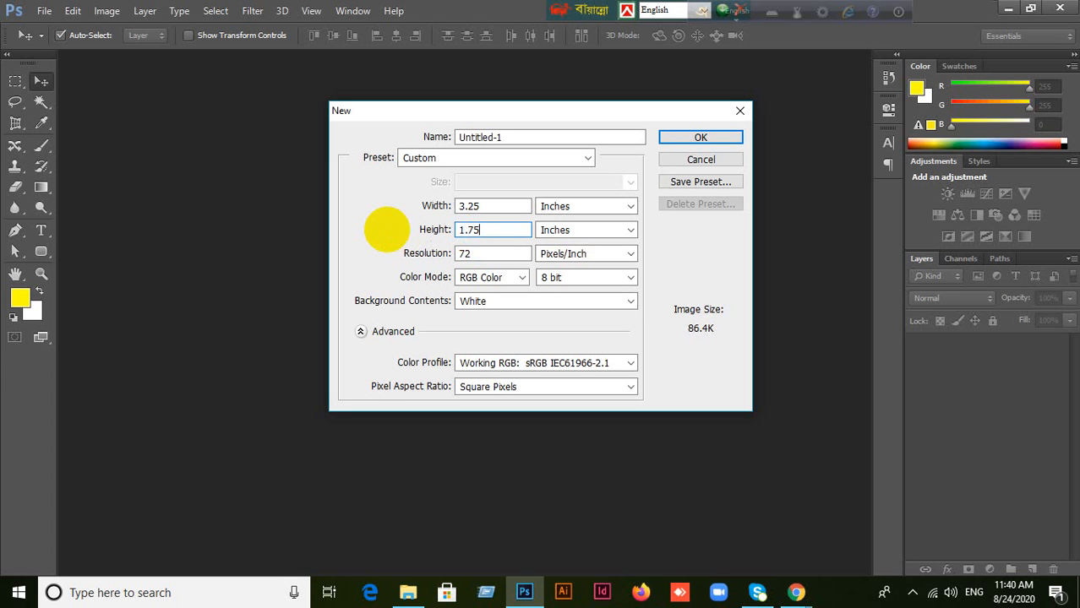
click(482, 207)
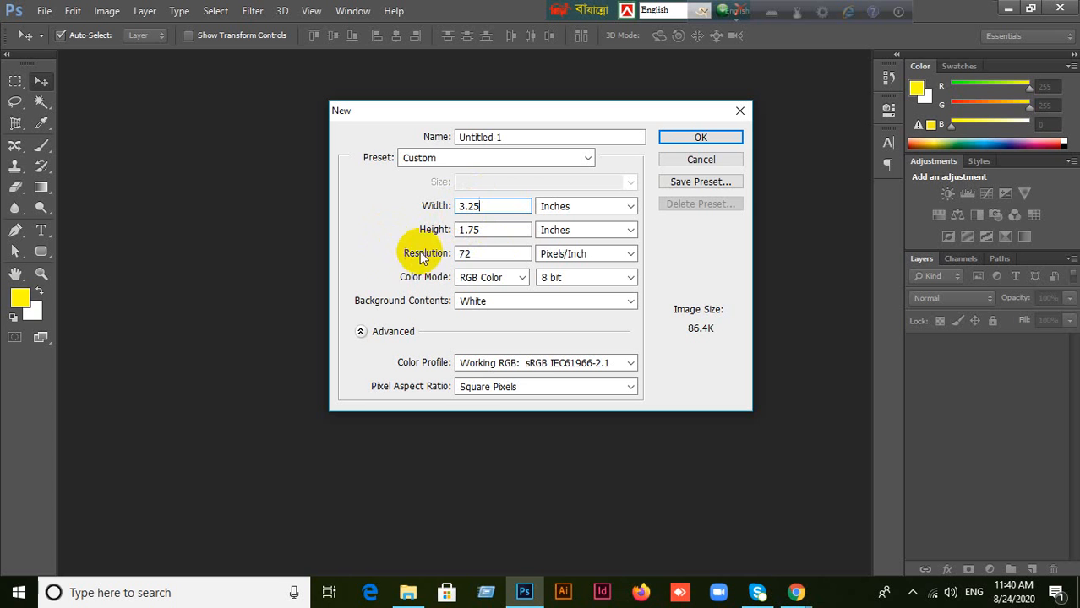
click(704, 159)
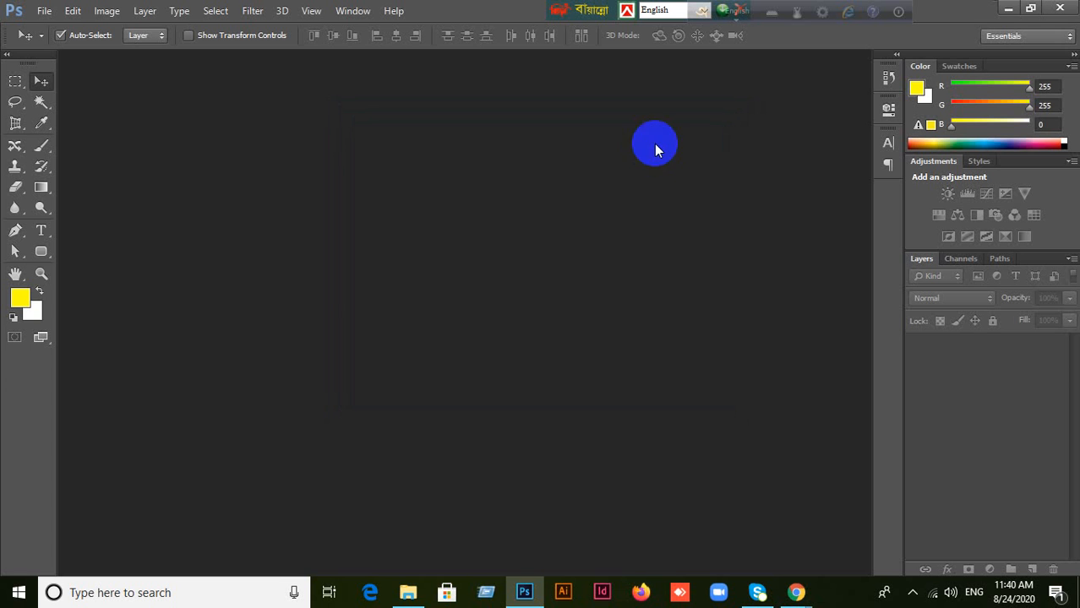
click(44, 11)
click(51, 27)
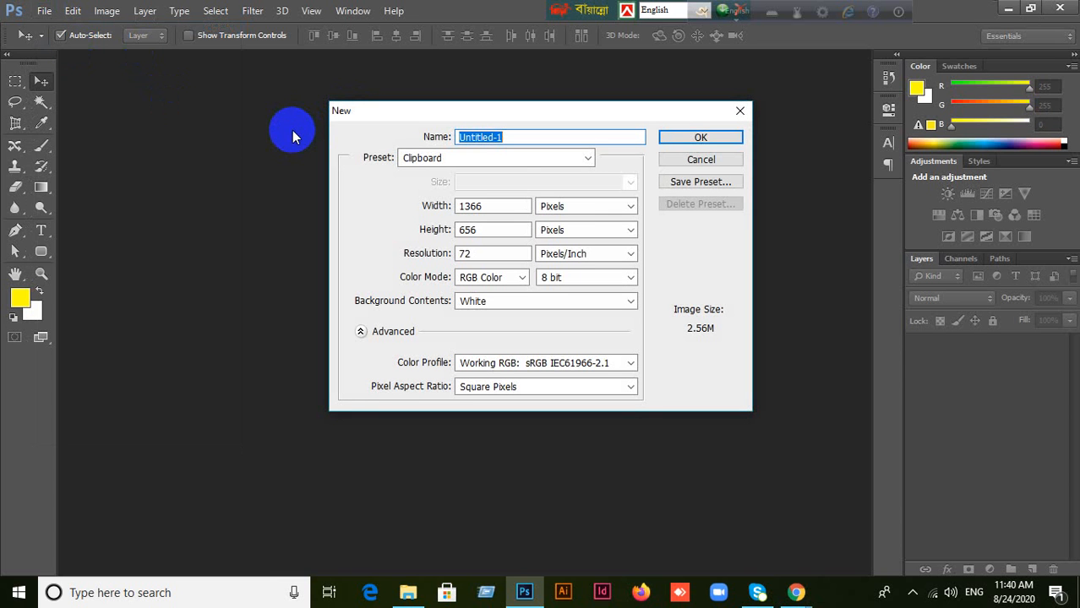
click(591, 209)
click(583, 248)
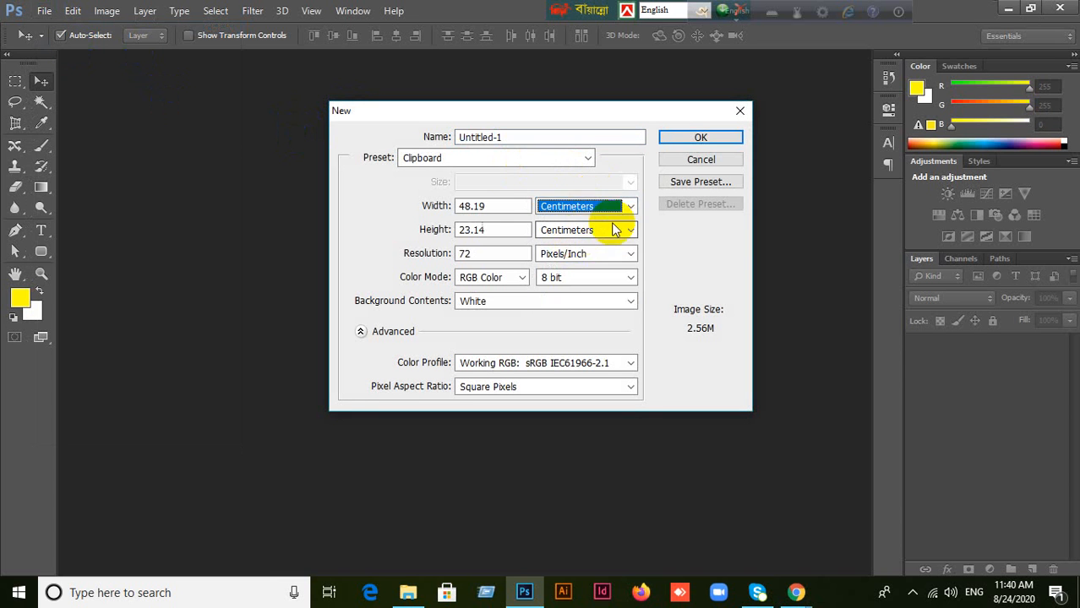
click(610, 207)
click(574, 235)
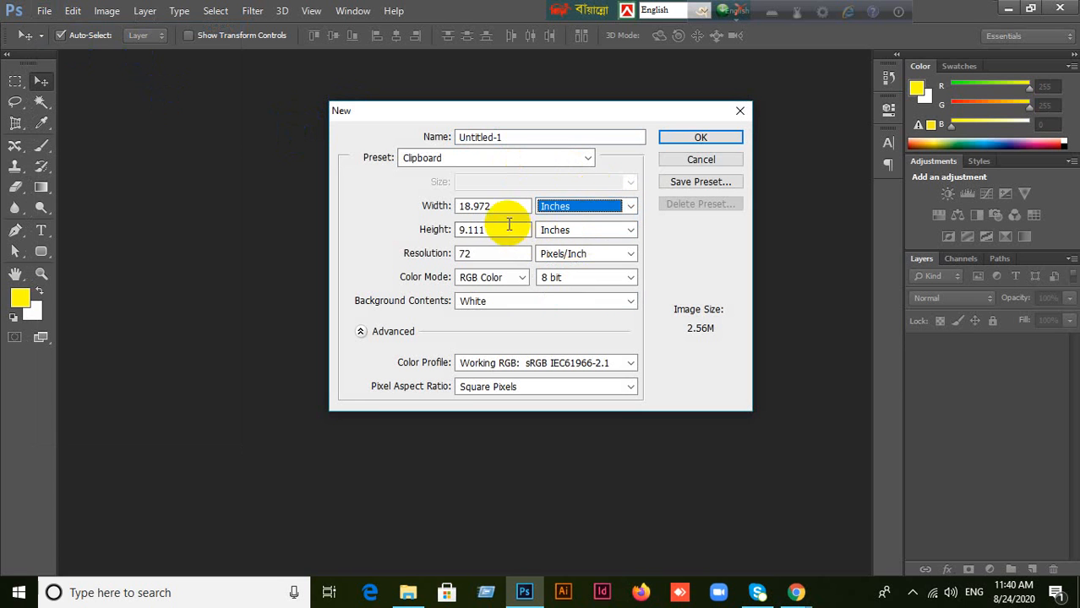
click(496, 206)
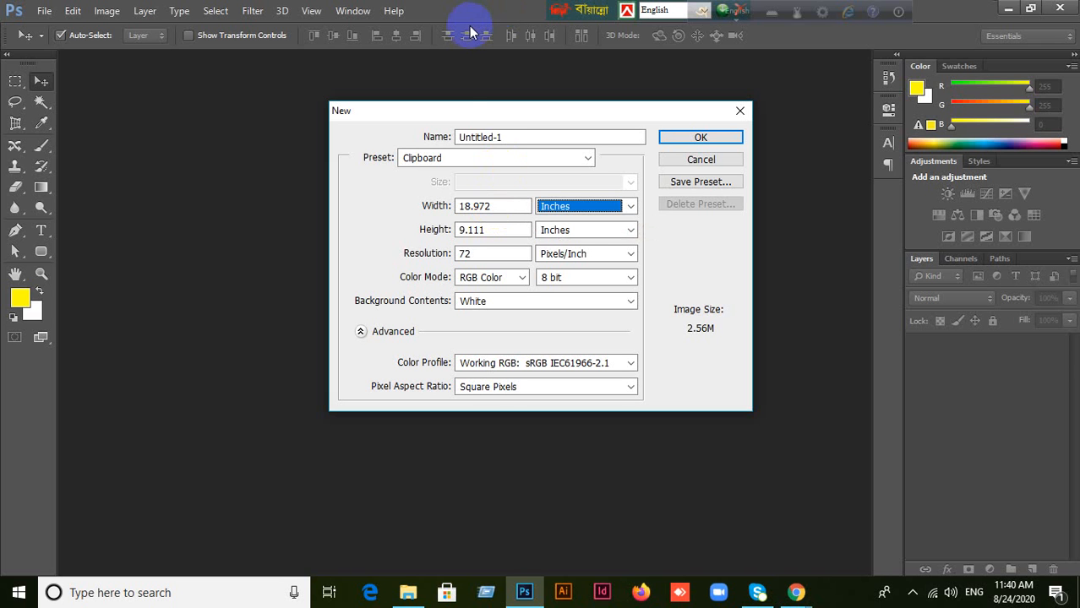
click(475, 137)
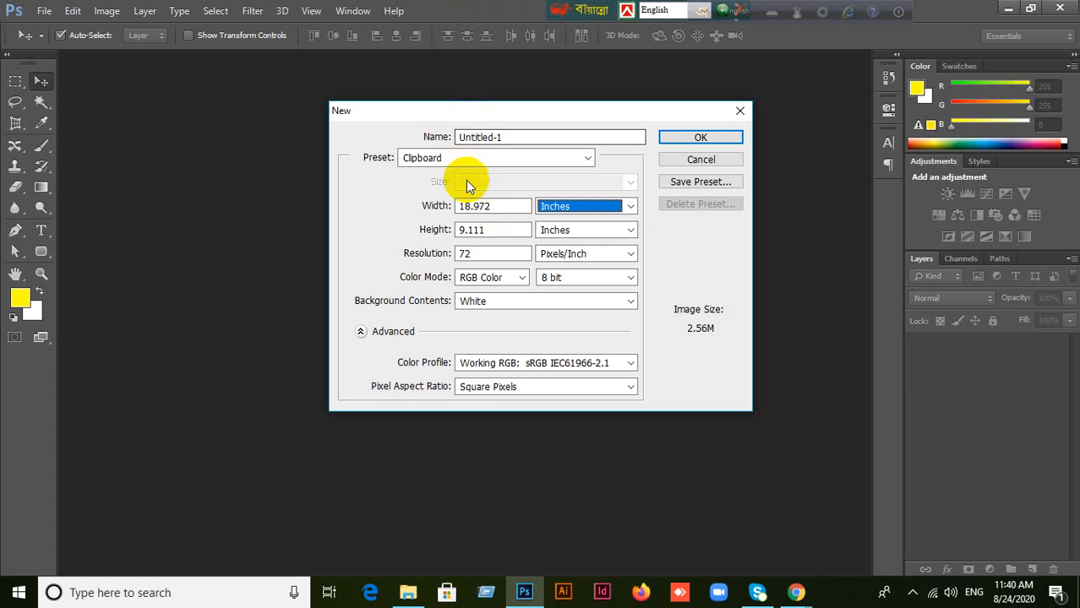
click(497, 207)
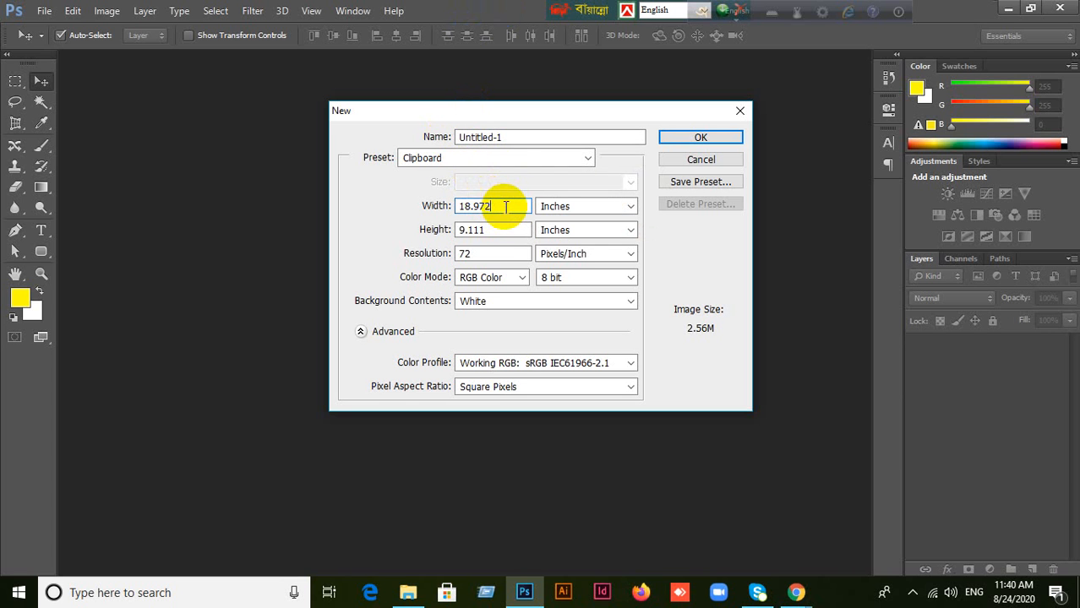
click(684, 160)
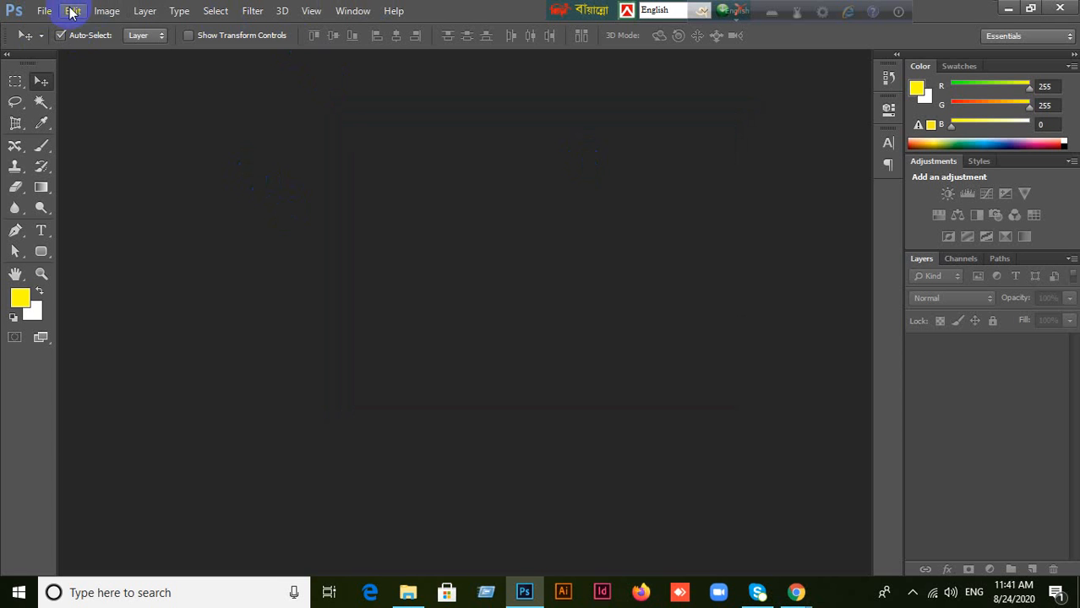
click(44, 10)
click(60, 27)
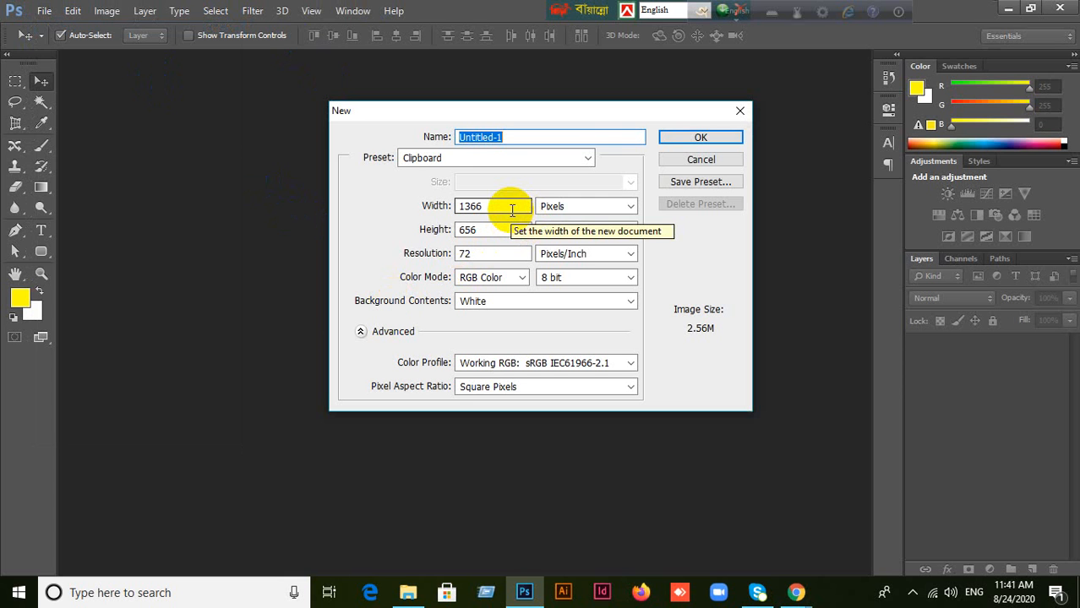
click(700, 159)
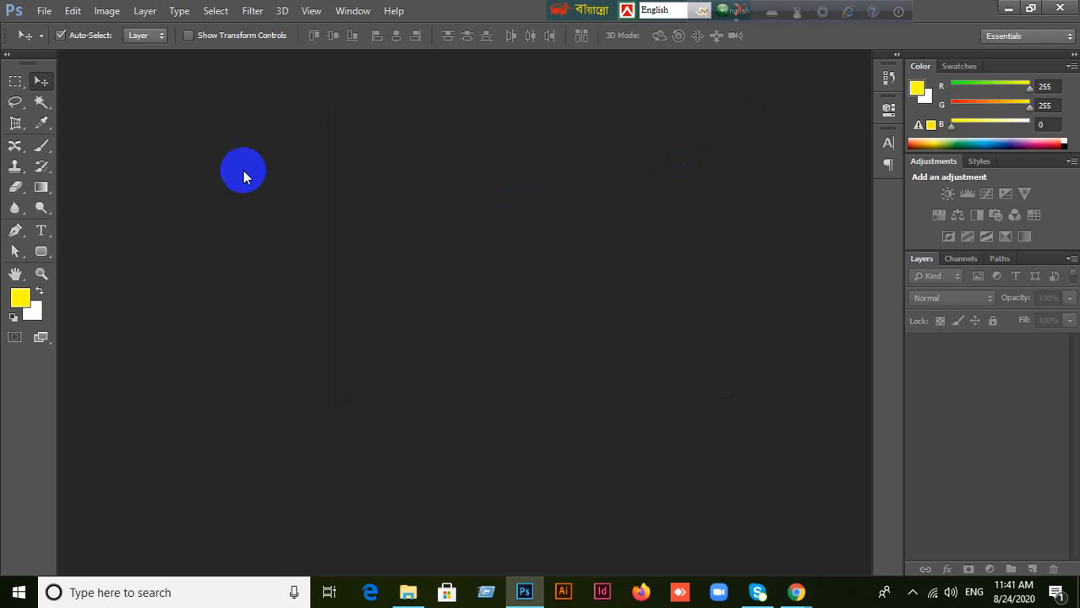
- Start a new document measured in inches, setting its width to 3.25 and its height to 1.75
click(44, 10)
click(49, 27)
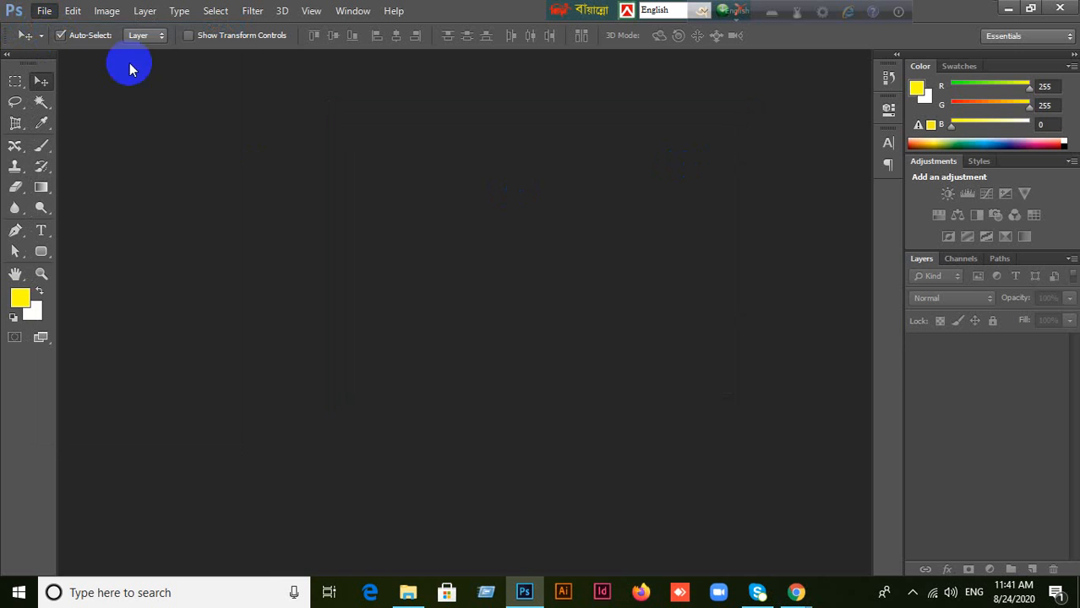
click(630, 207)
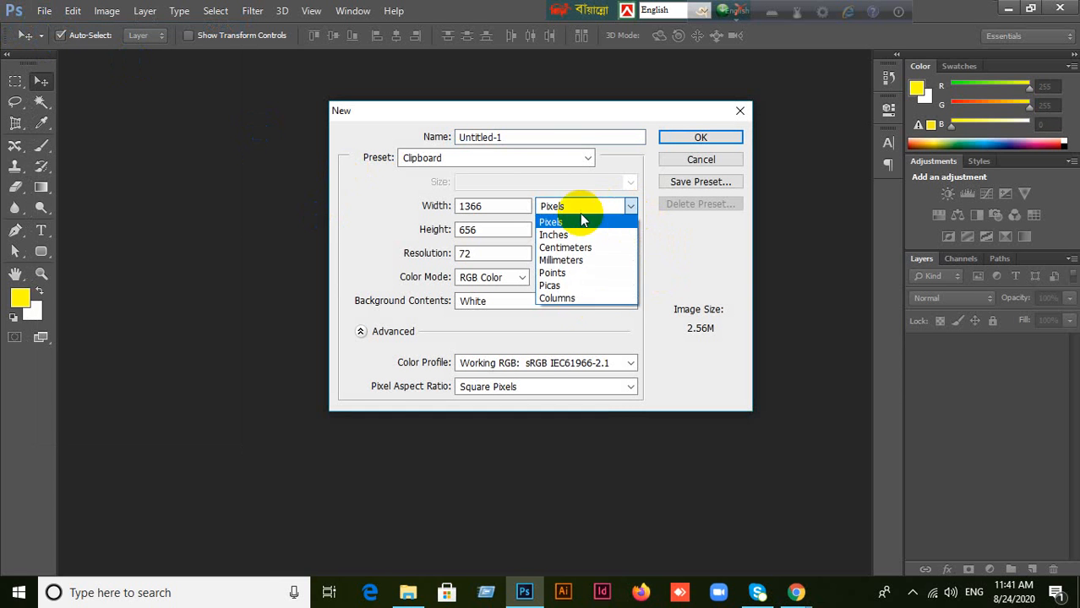
click(558, 235)
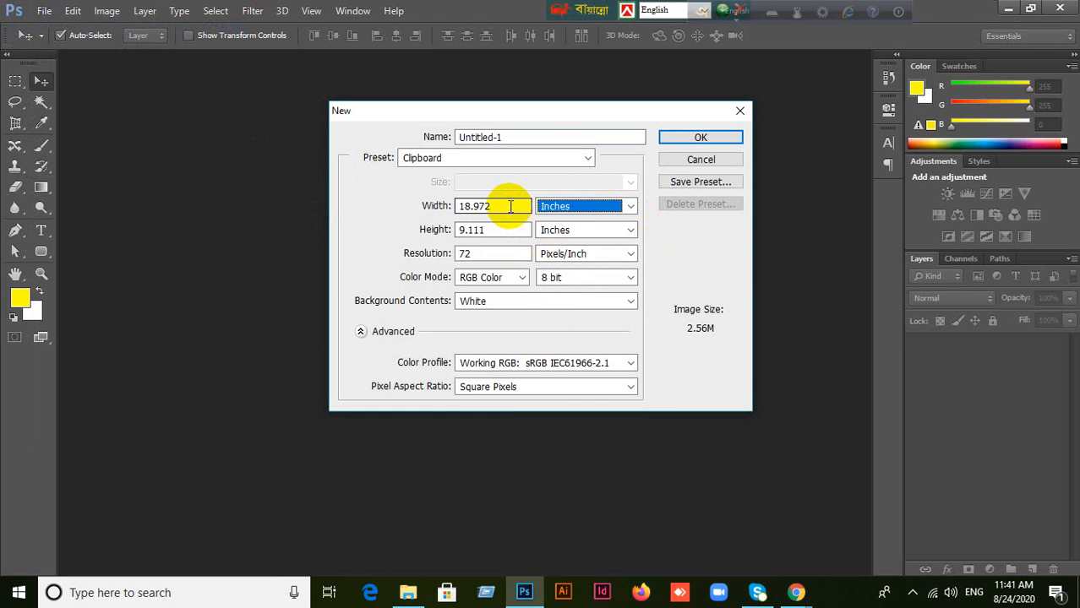
drag(510, 206, 450, 203)
text(3.25)
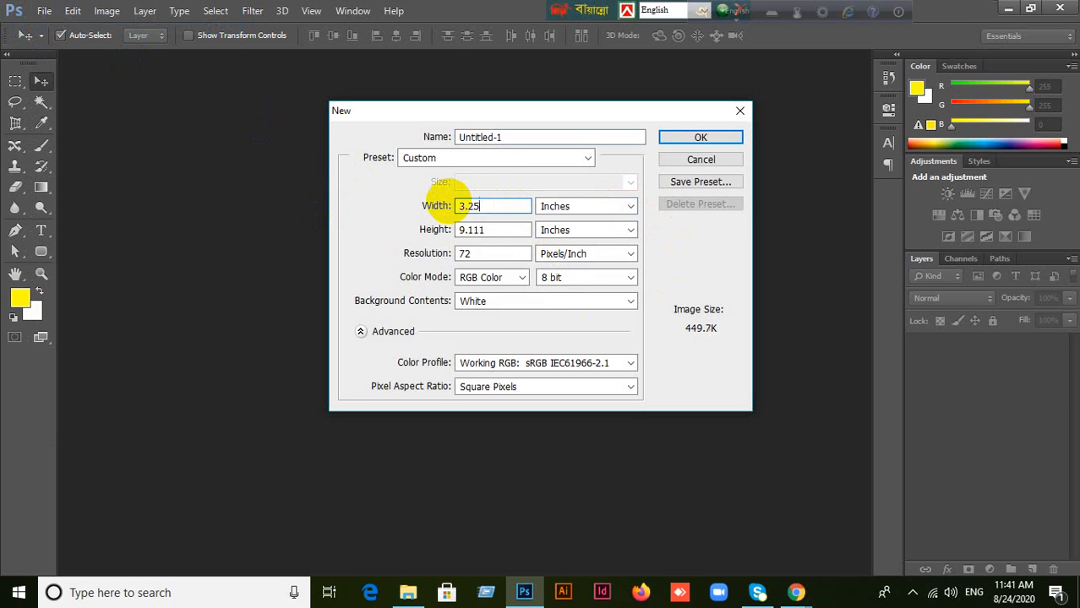
drag(495, 230, 425, 241)
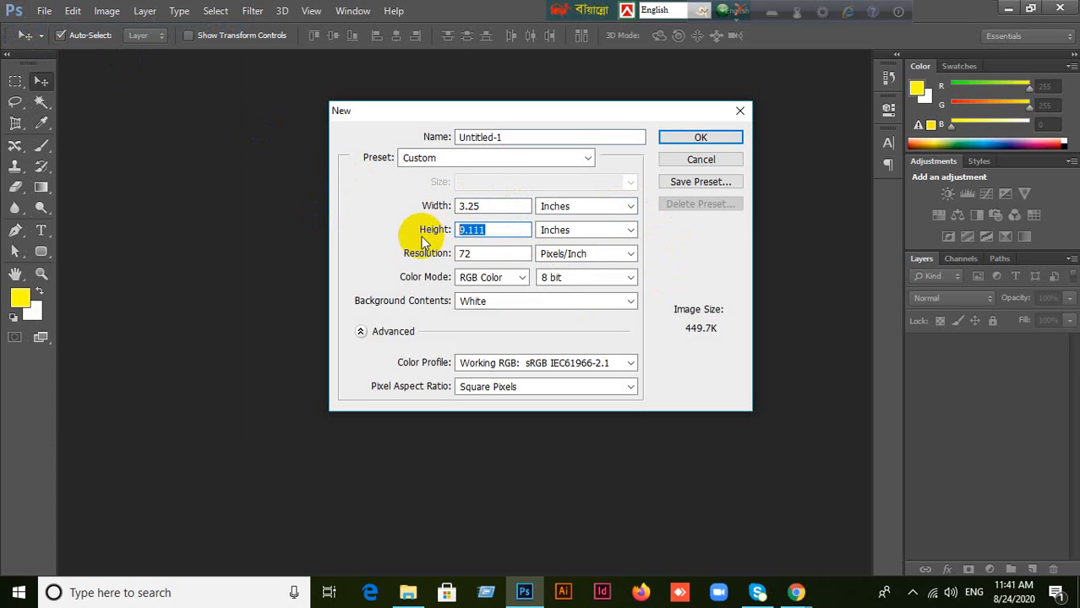
text(1.75)
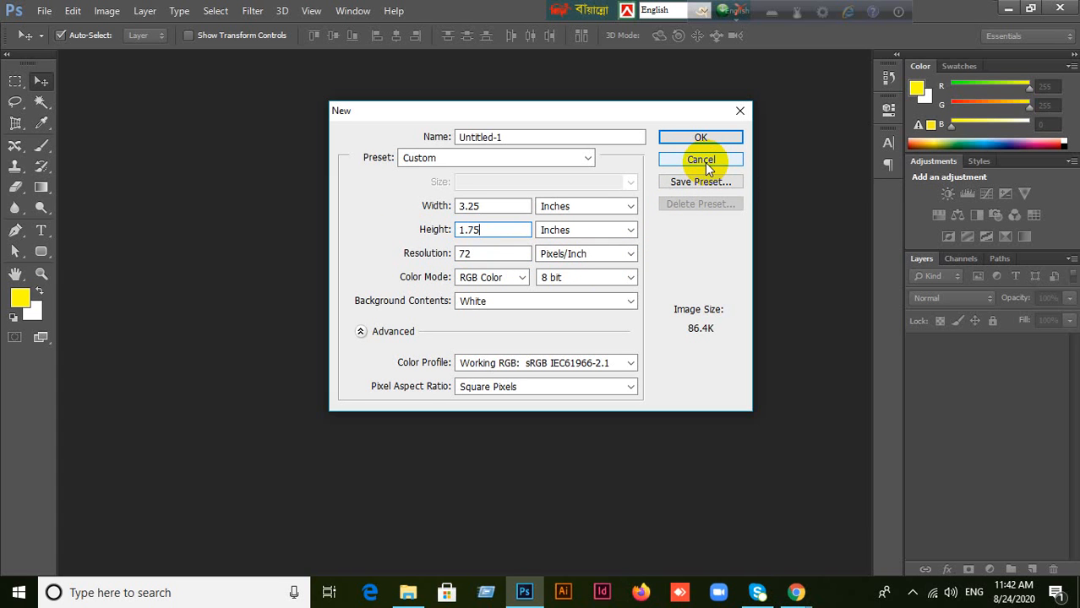
click(487, 206)
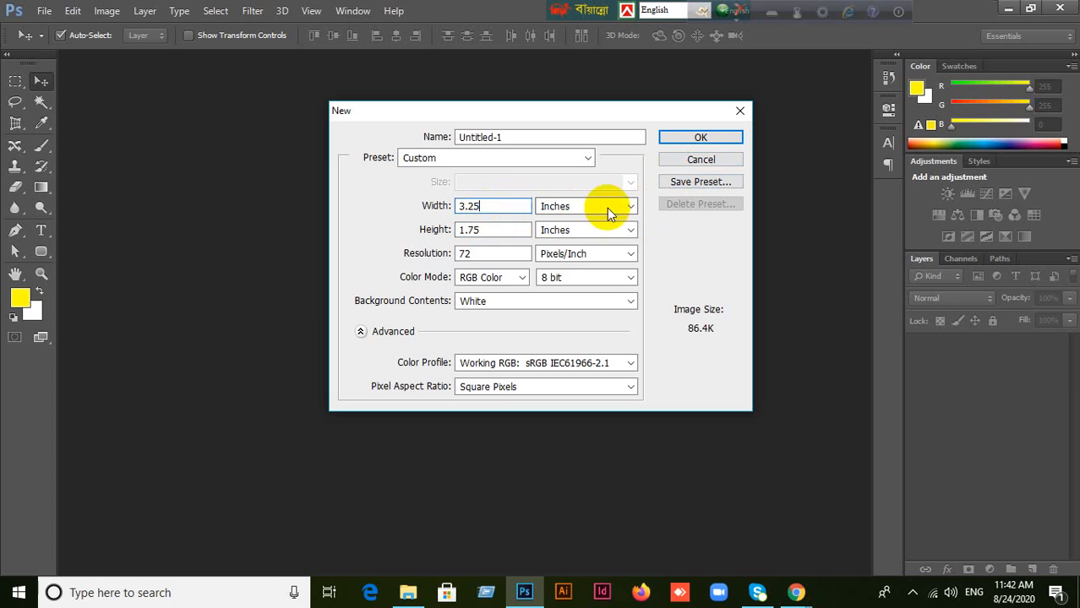
- Cancel the pending document setup and start another new document in inches with its width set to 7.5
click(698, 162)
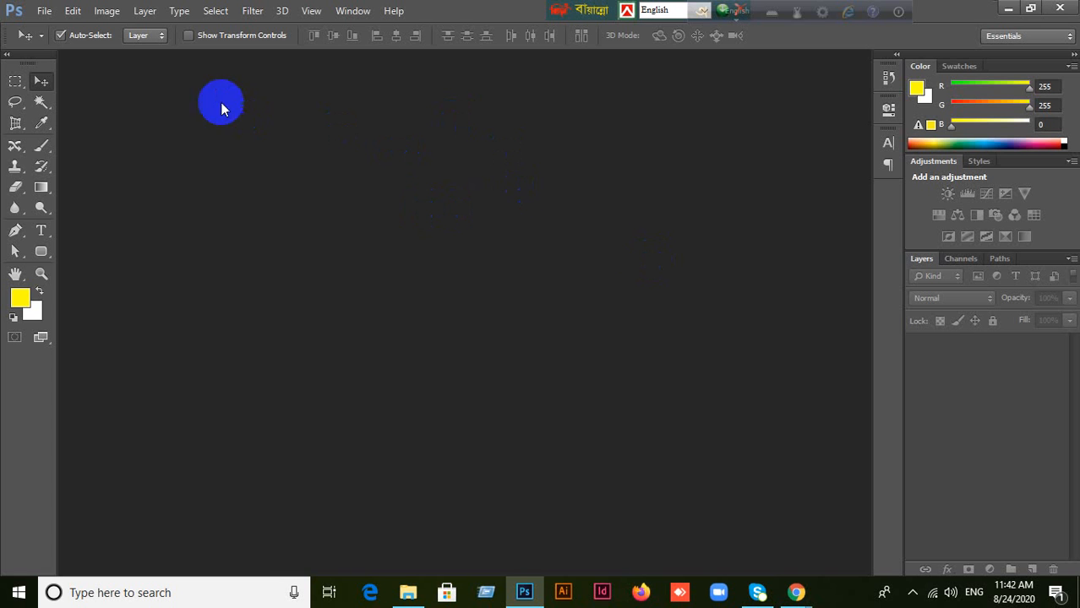
click(42, 10)
key(Escape)
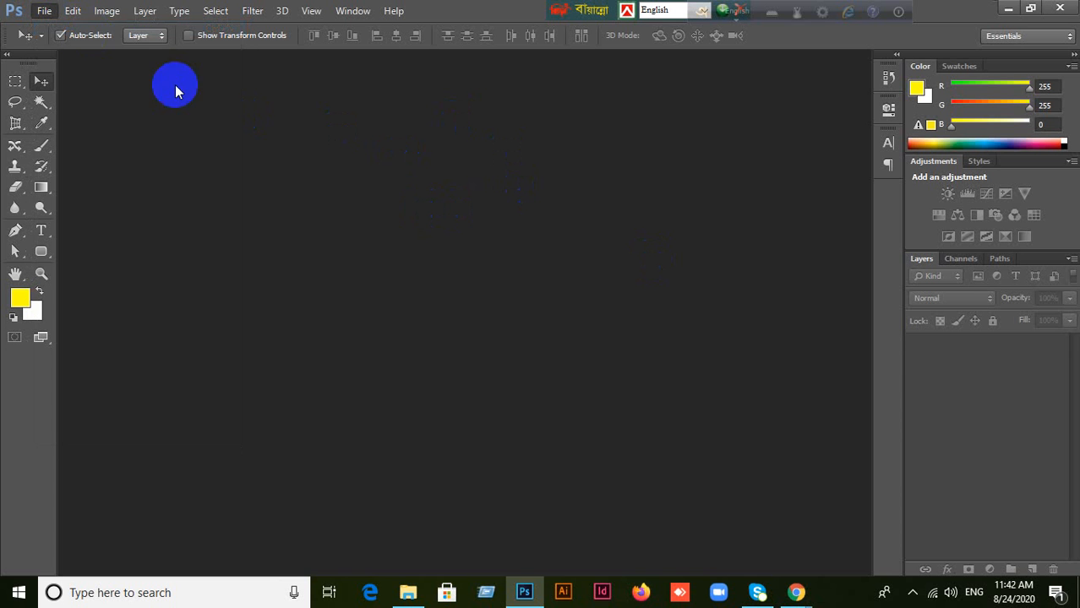
key(ctrl+n)
click(631, 205)
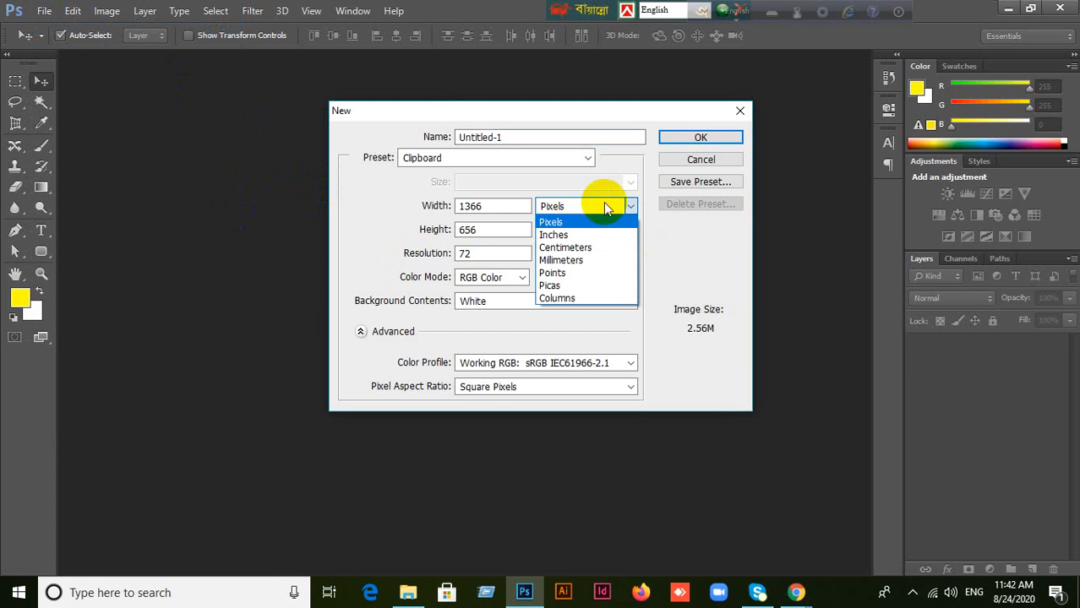
click(541, 235)
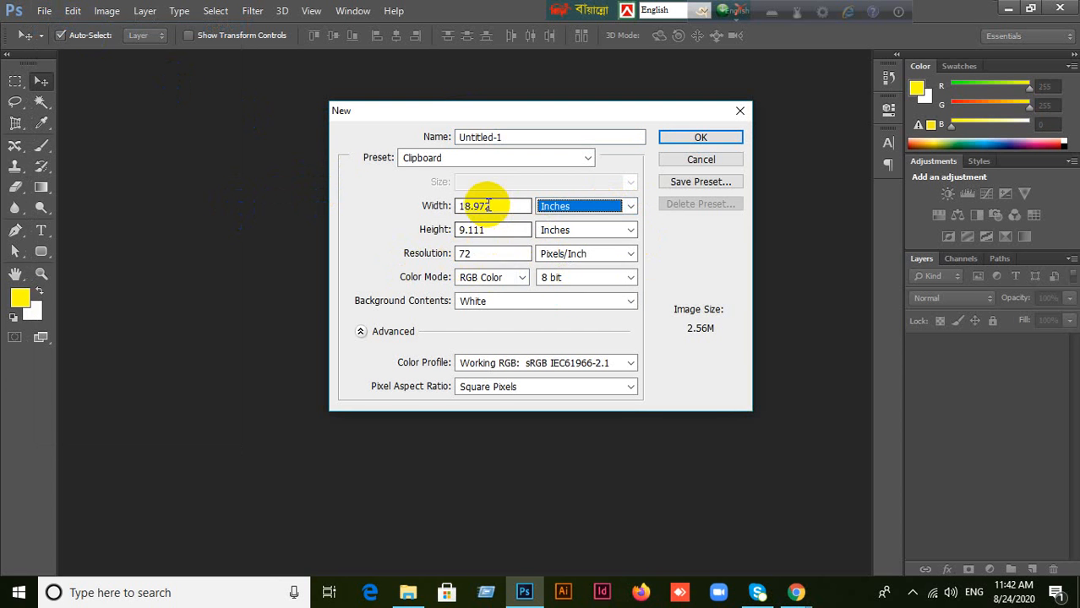
click(434, 206)
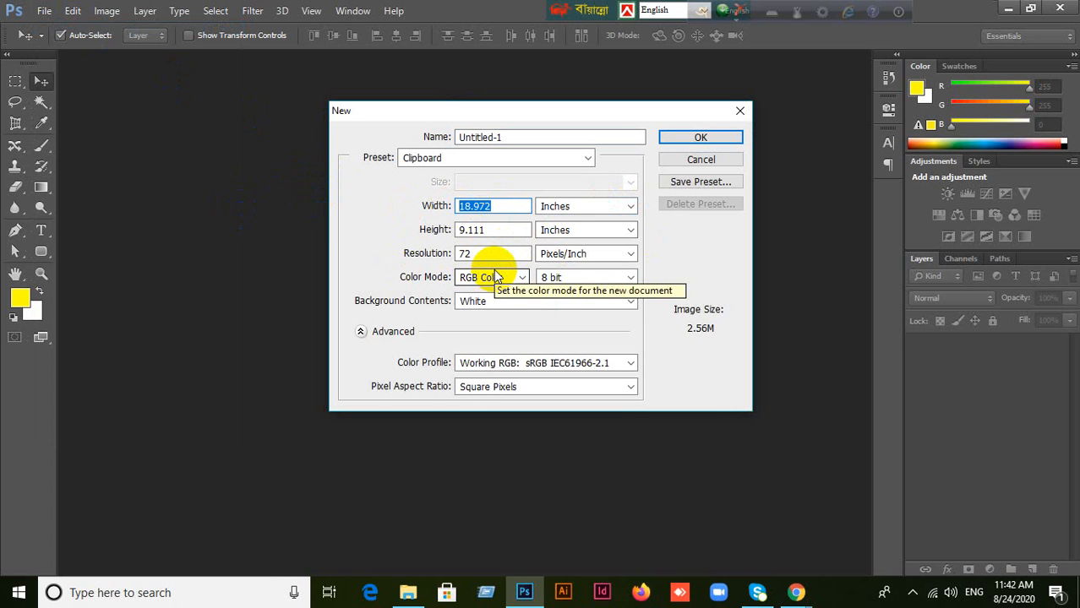
text(7.5)
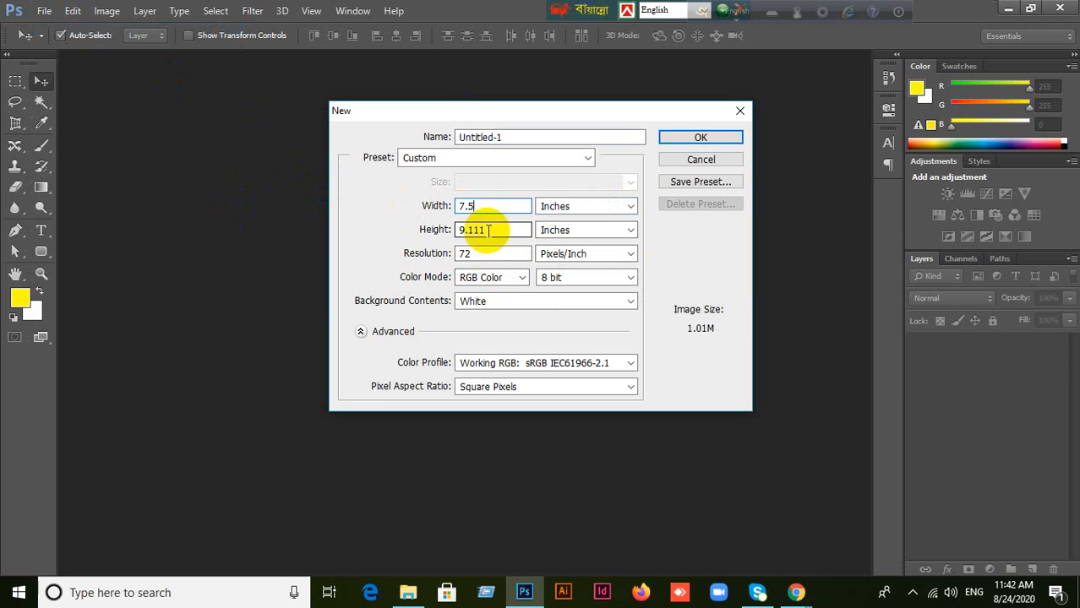
double_click(488, 230)
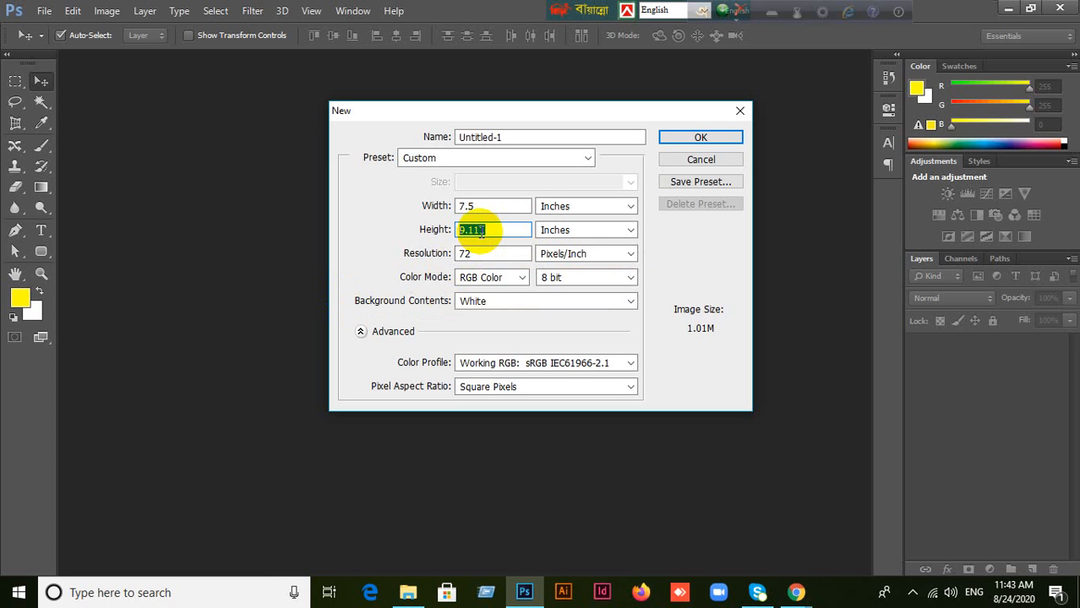
- Switch to the Google Meet call in Chrome, admit the waiting participant and return to Photoshop
mouse_move(795, 588)
click(737, 560)
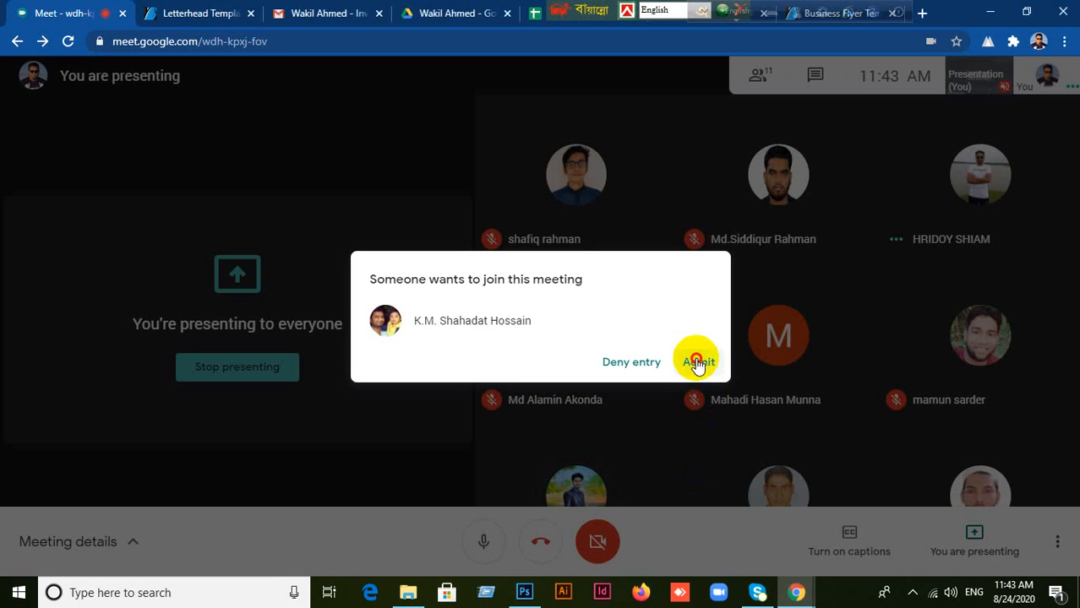
click(696, 362)
click(528, 589)
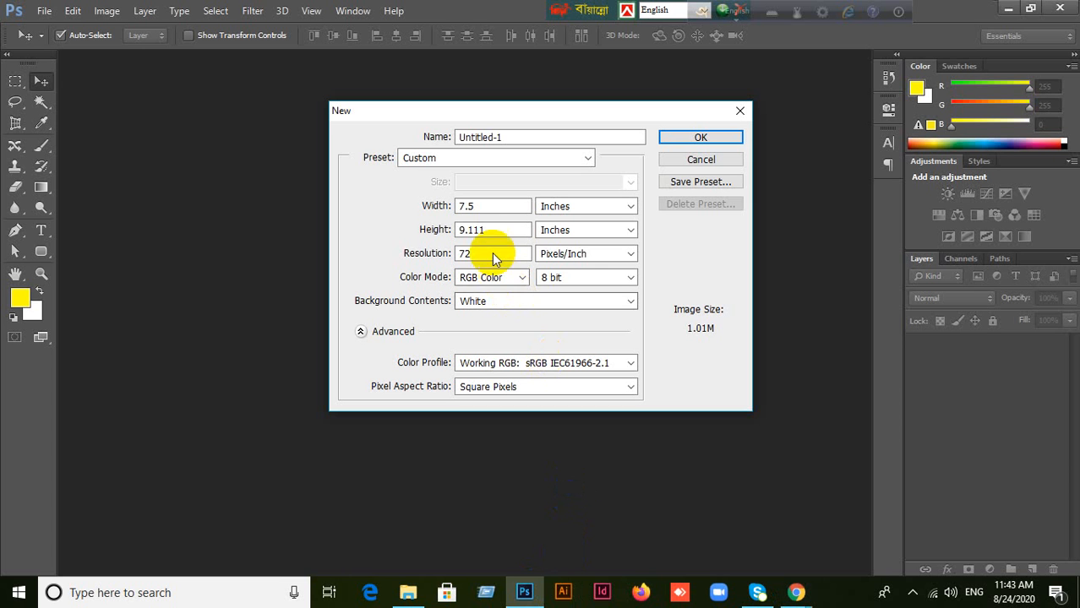
- Cancel the pending setup and try a new document measured in inches, 3.25 wide and 1.75 high
double_click(498, 230)
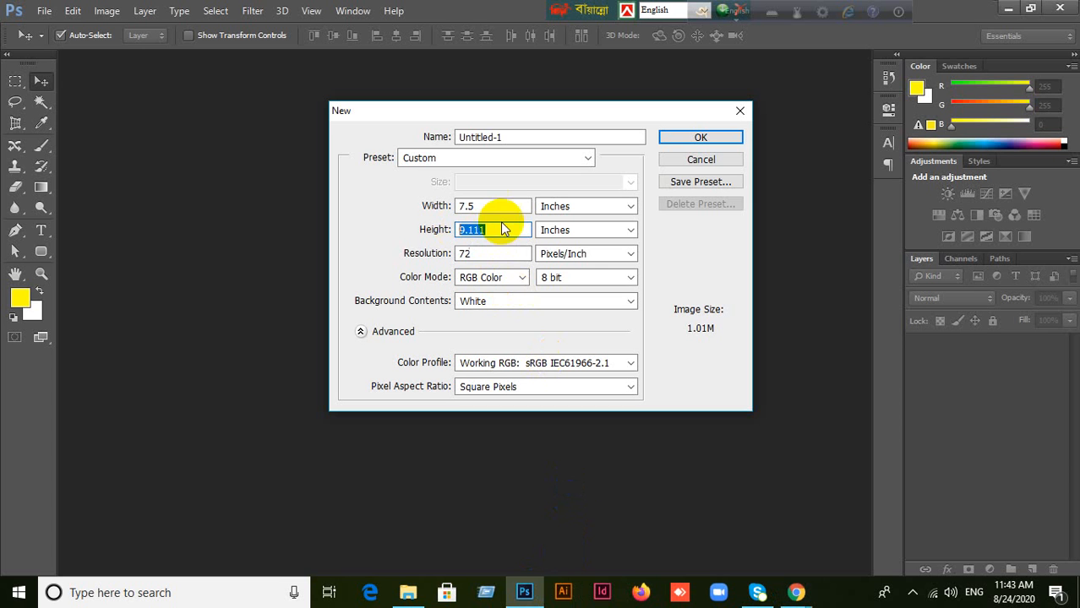
click(717, 160)
click(45, 14)
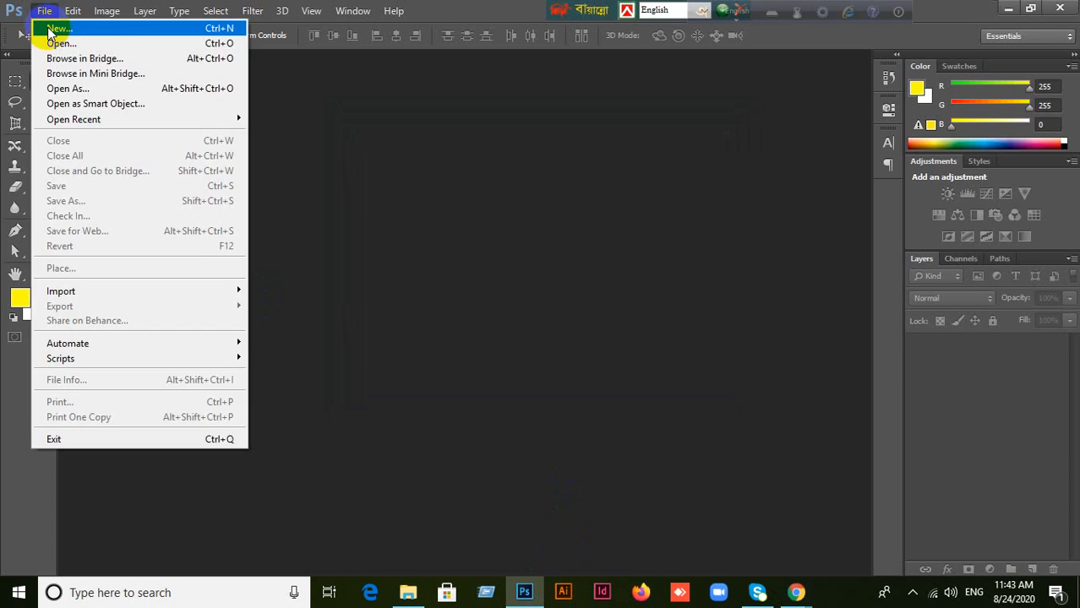
click(53, 28)
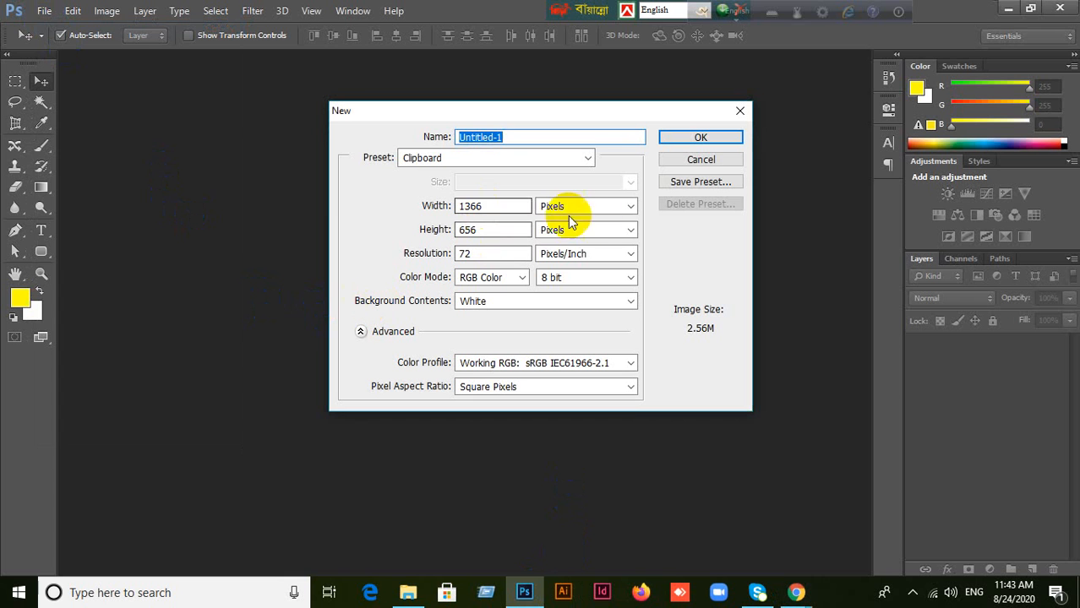
click(600, 208)
click(566, 237)
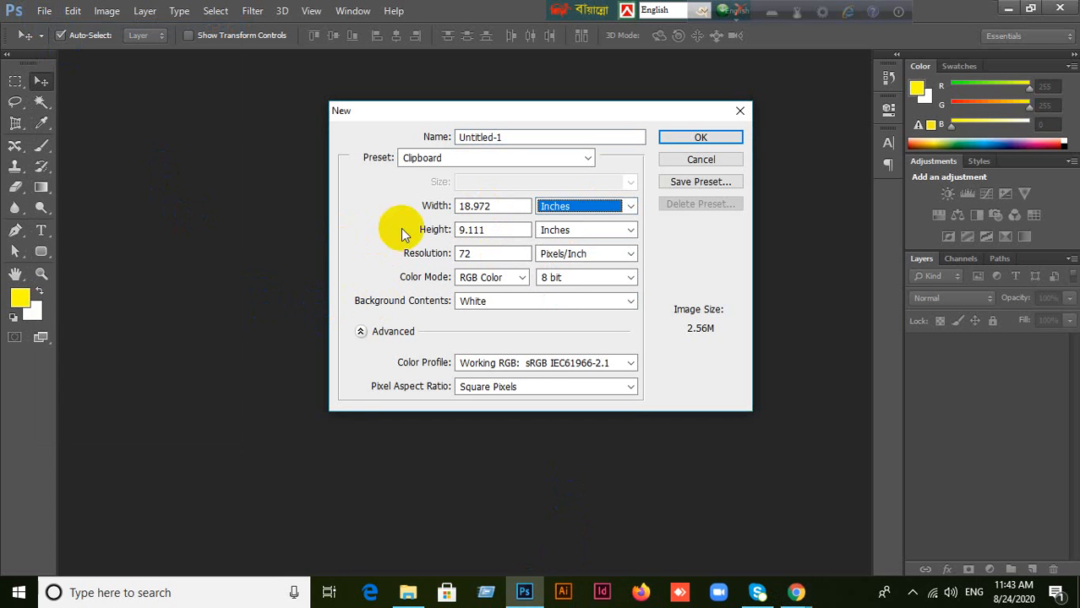
double_click(507, 206)
text(3.25)
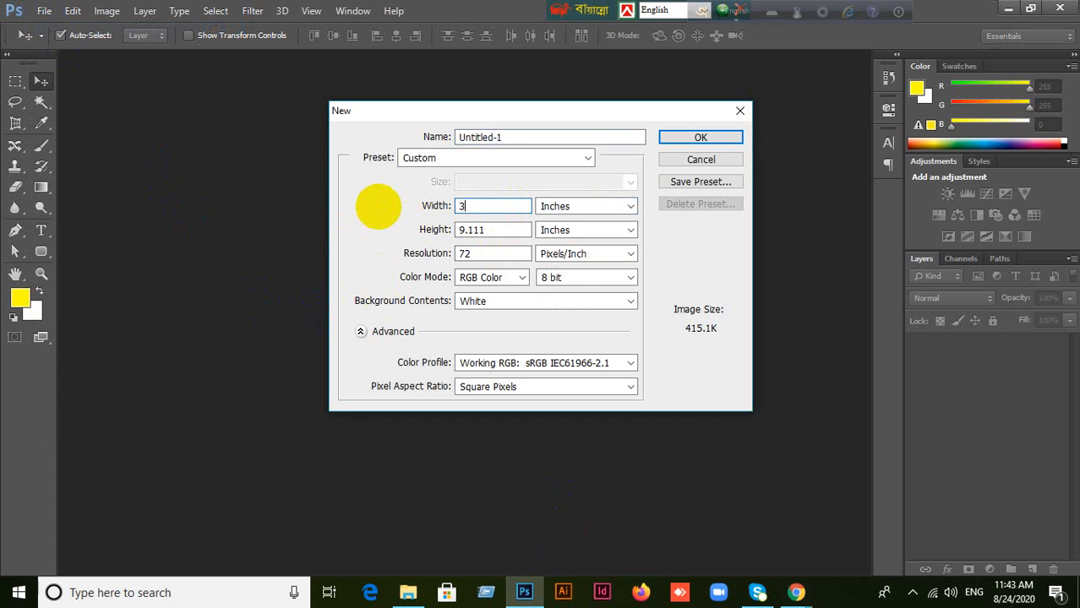
double_click(487, 234)
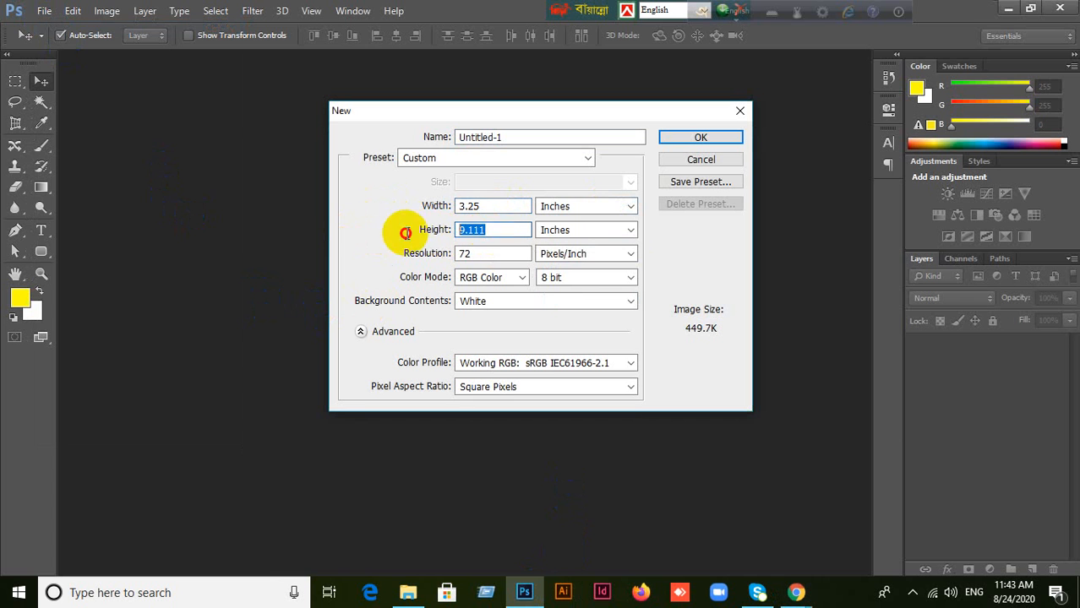
text(3.25)
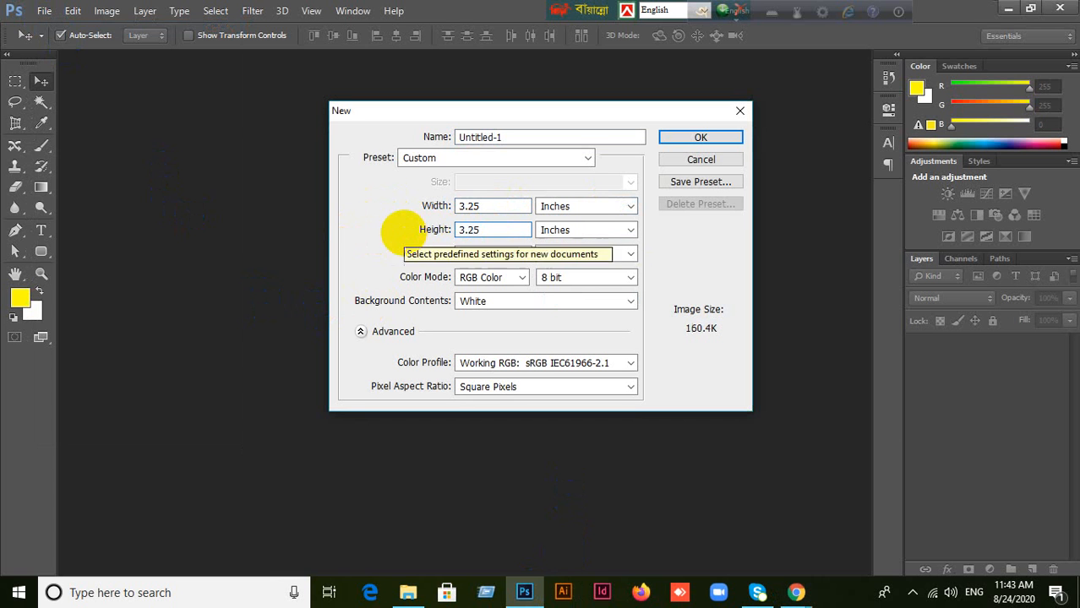
click(434, 230)
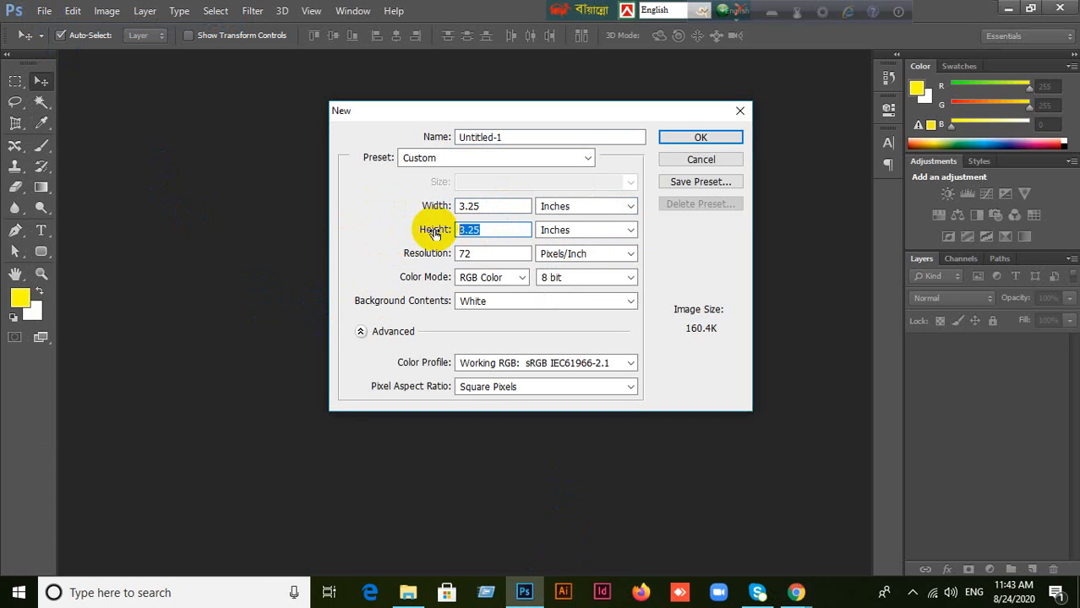
text(1.75)
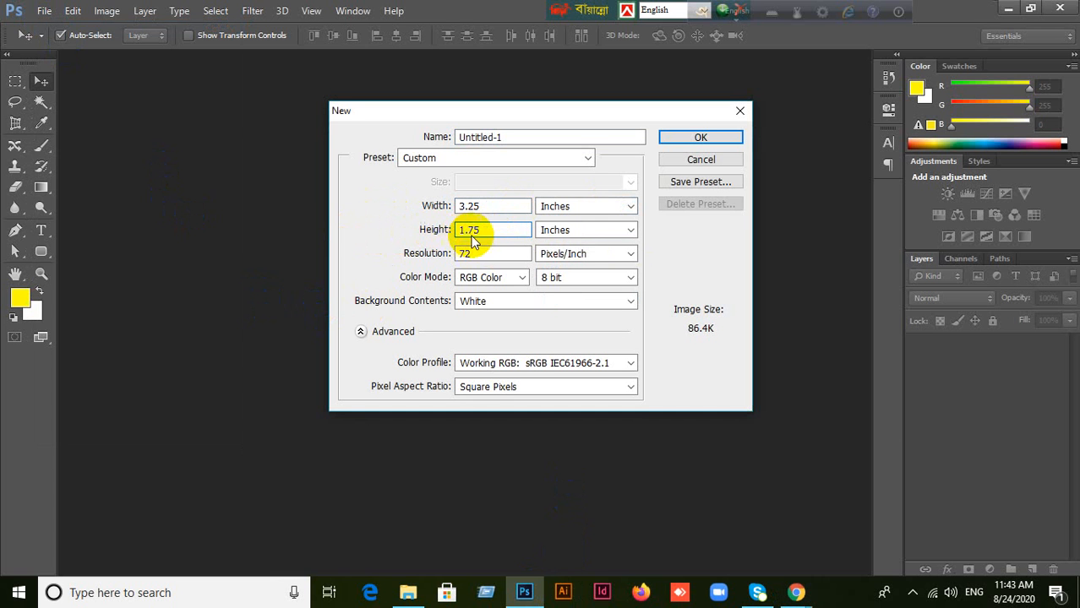
click(508, 205)
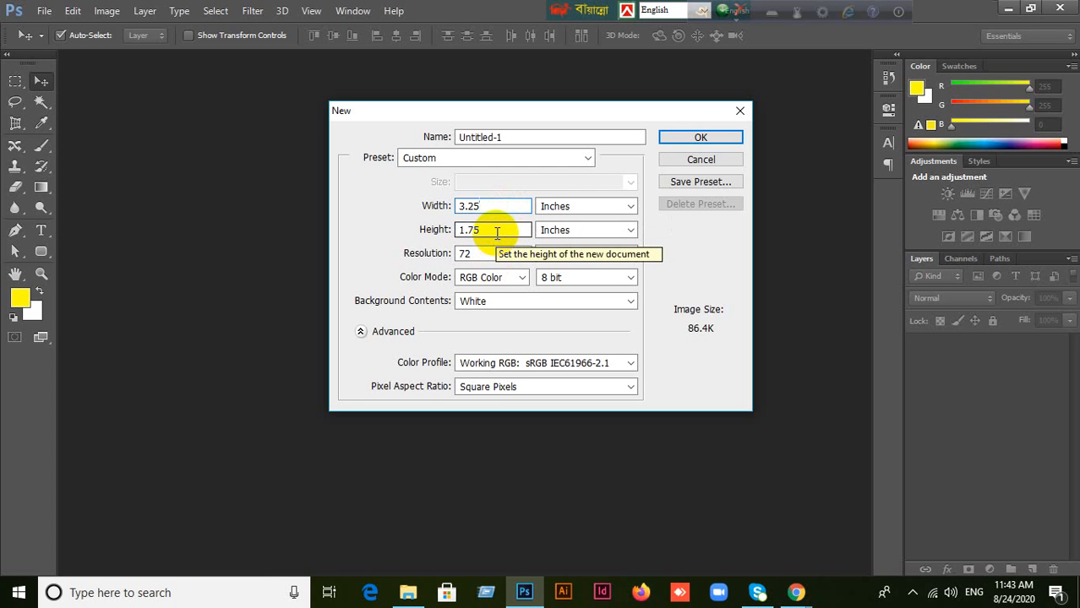
click(496, 233)
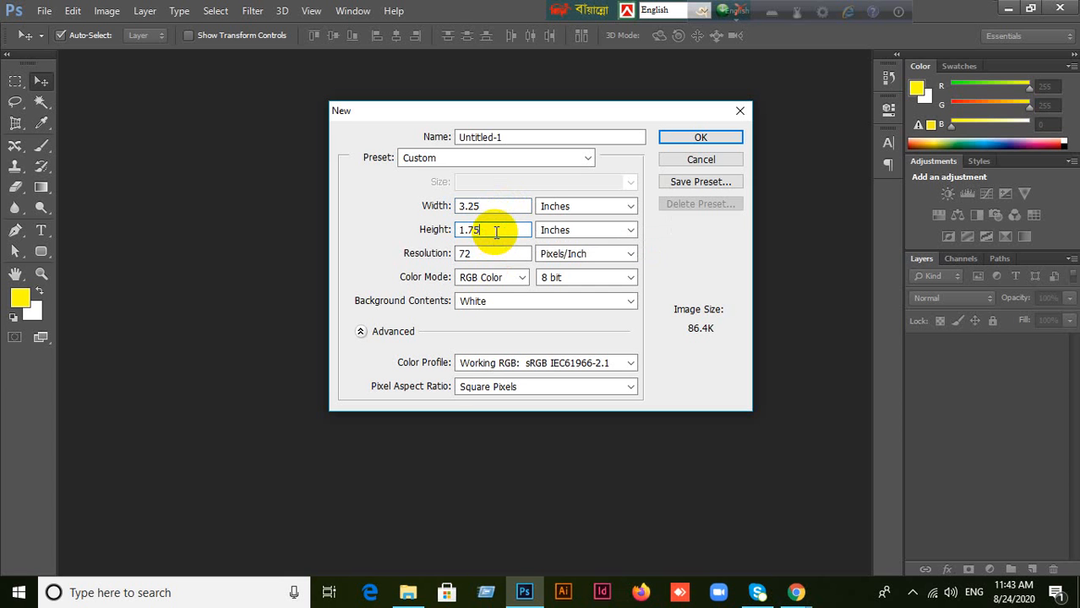
click(722, 159)
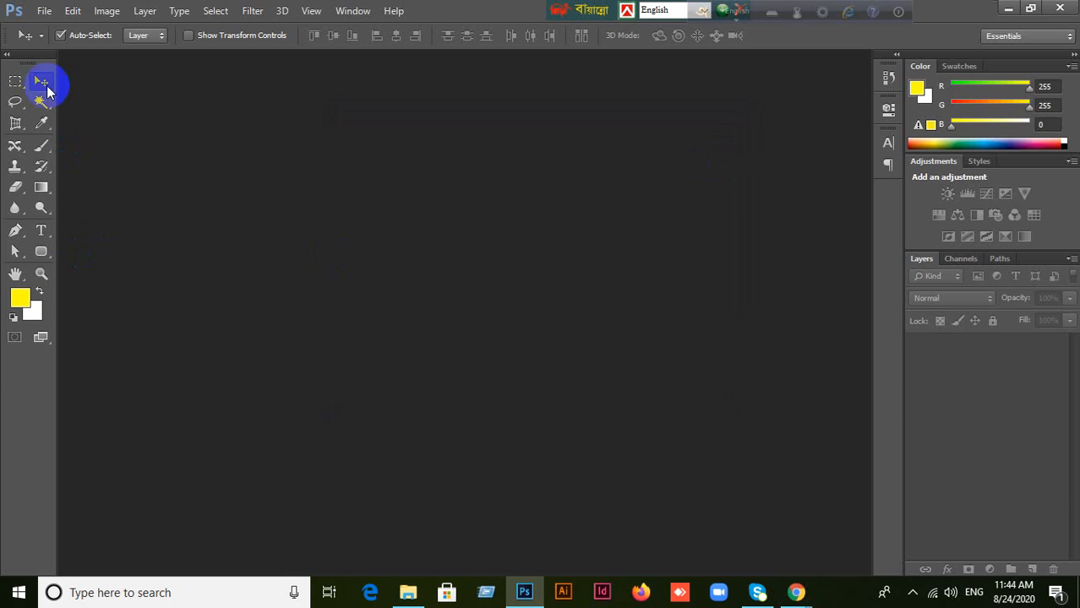
- Start a new document measured in inches, setting its width to 7.5 and its height to 10
click(43, 10)
click(59, 31)
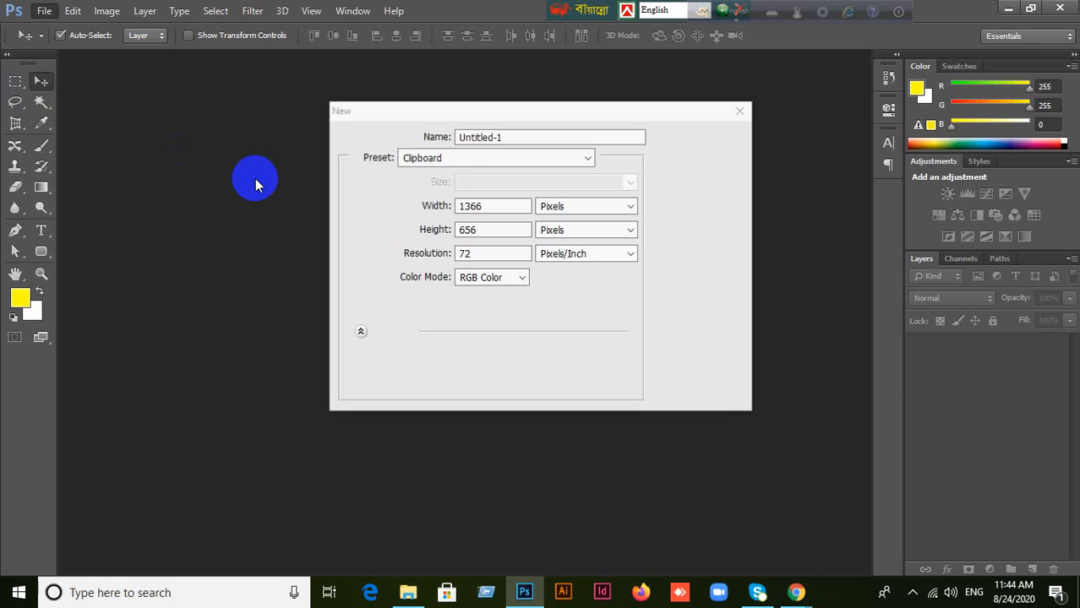
click(630, 207)
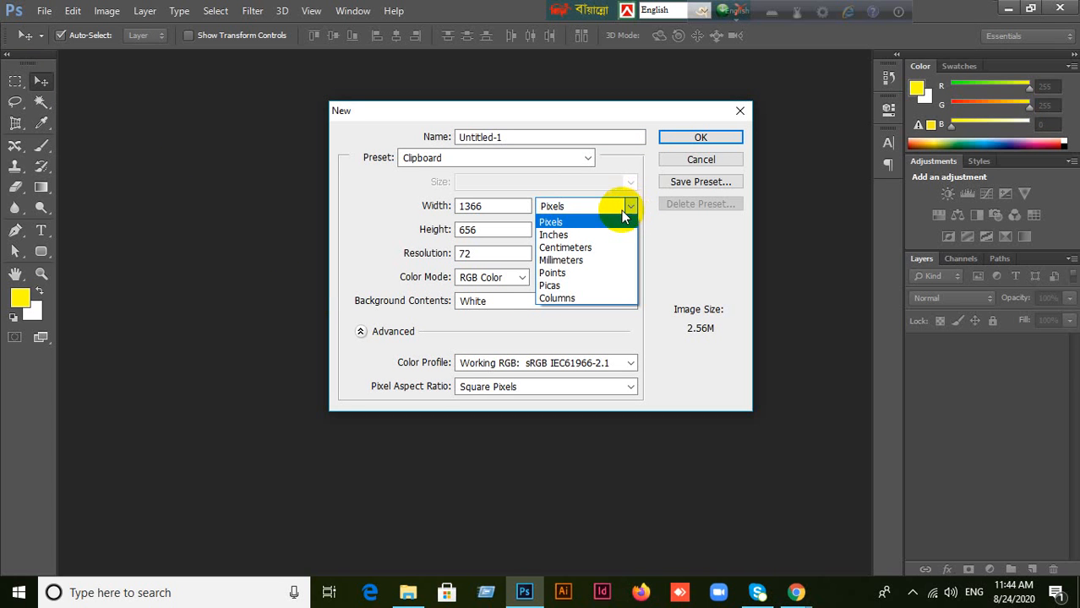
click(623, 235)
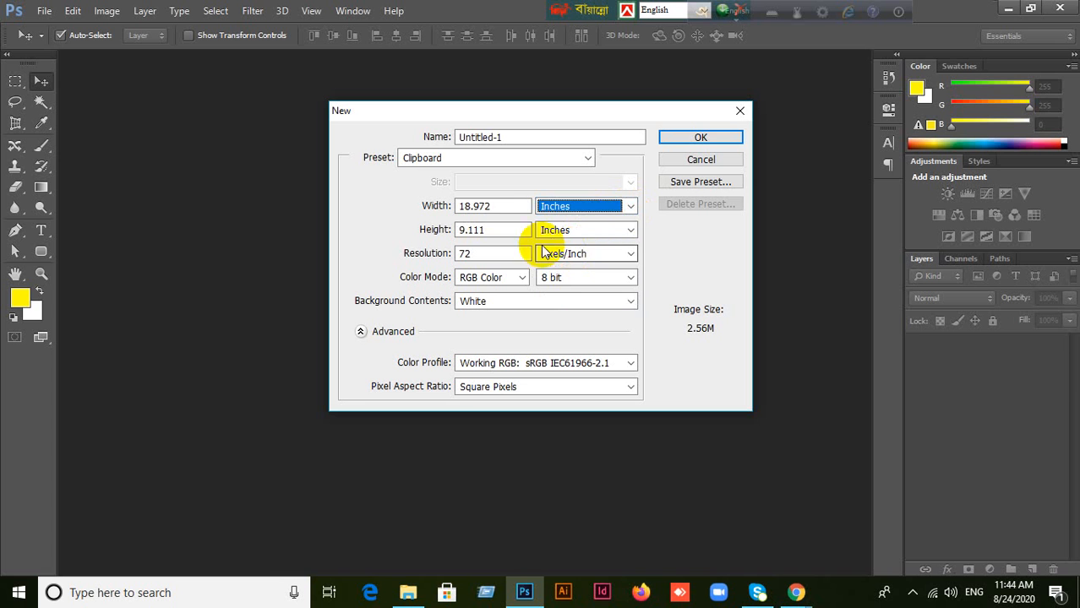
double_click(500, 210)
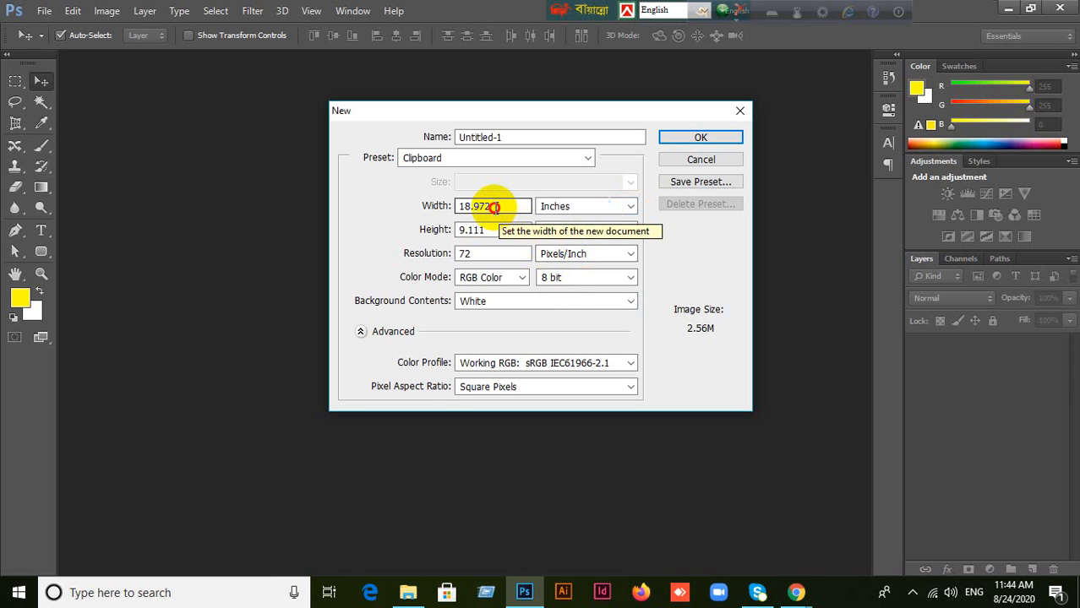
text(7.5)
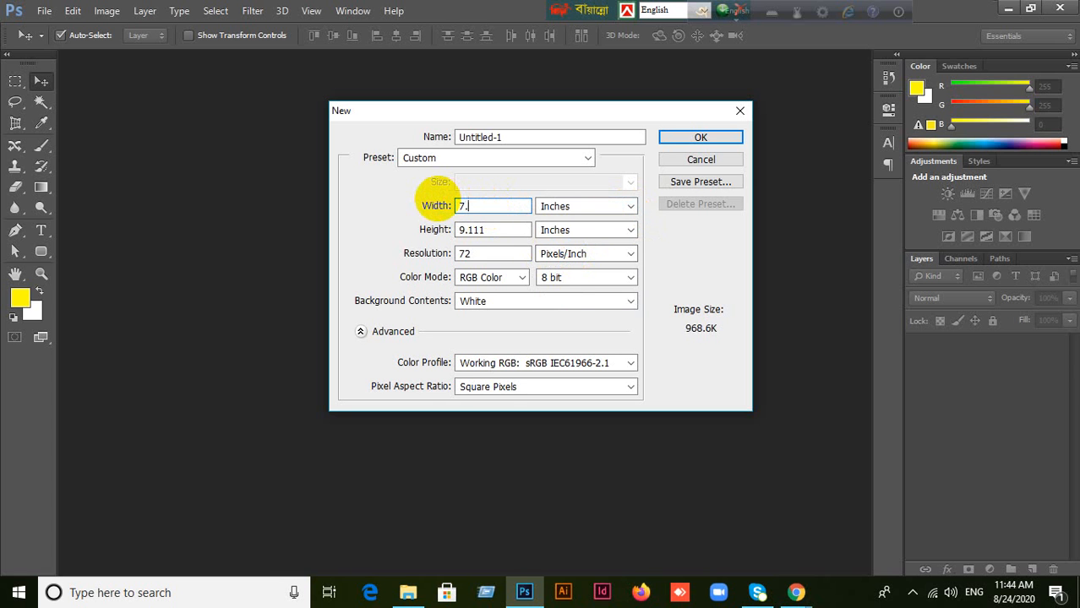
click(494, 229)
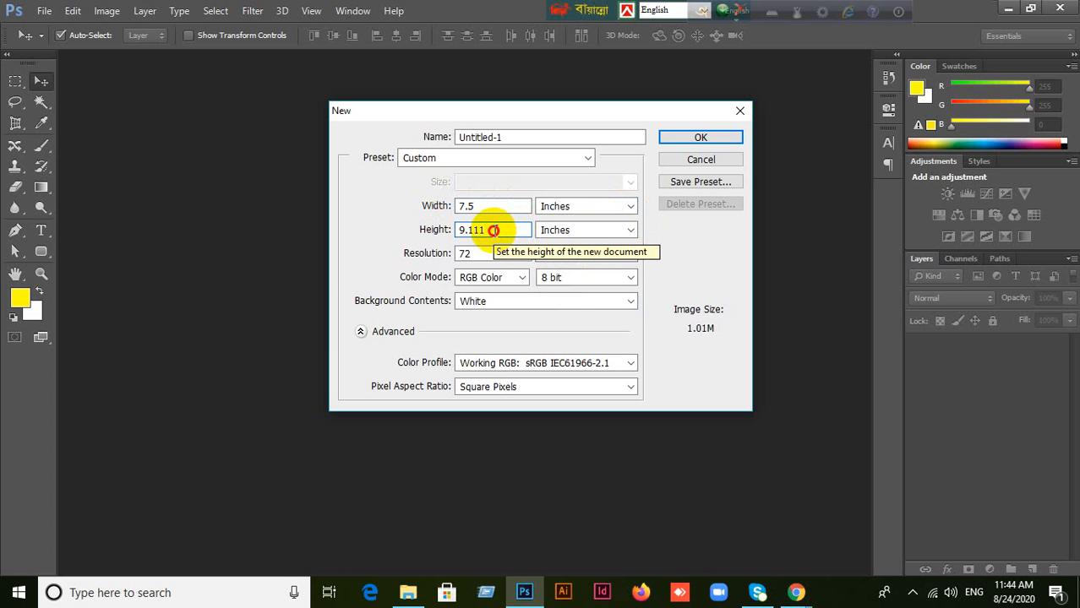
drag(484, 230, 458, 229)
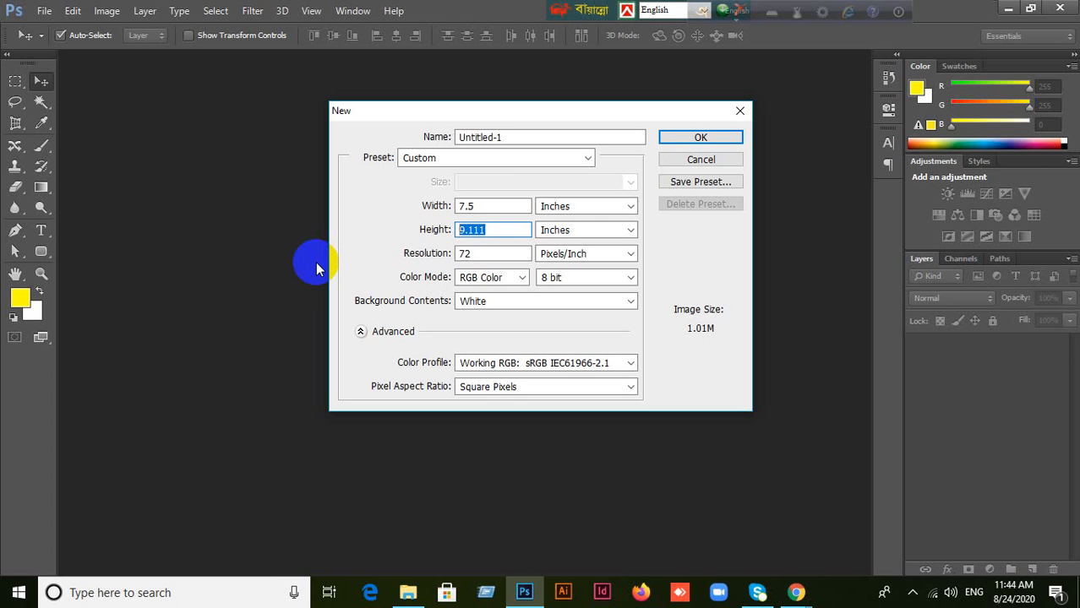
text(10)
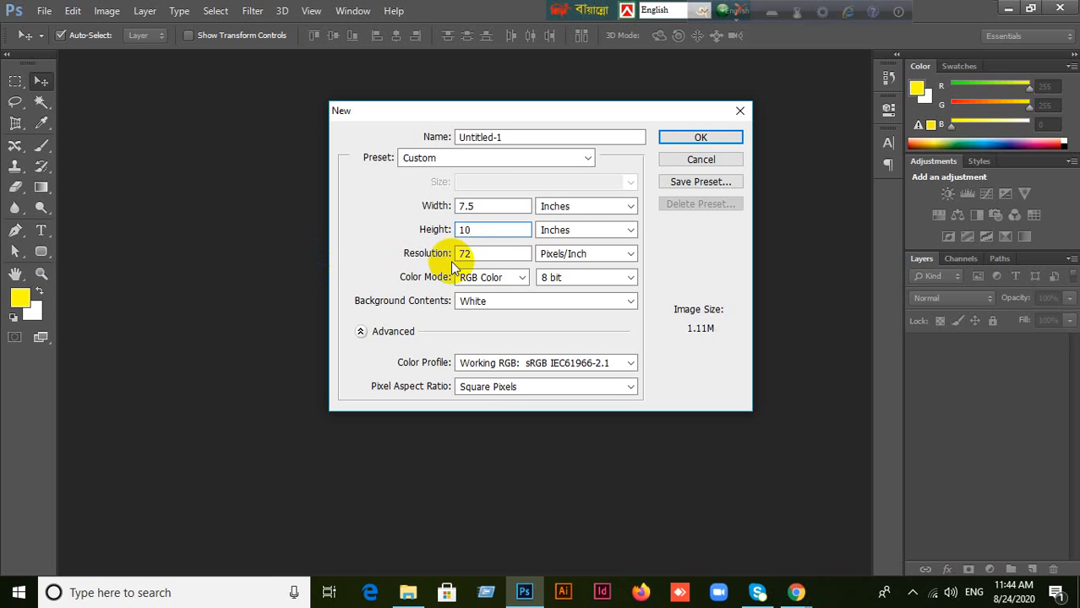
- Set the resolution to 300 pixels/inch and the color mode to CMYK Color, and create the document
key(Tab)
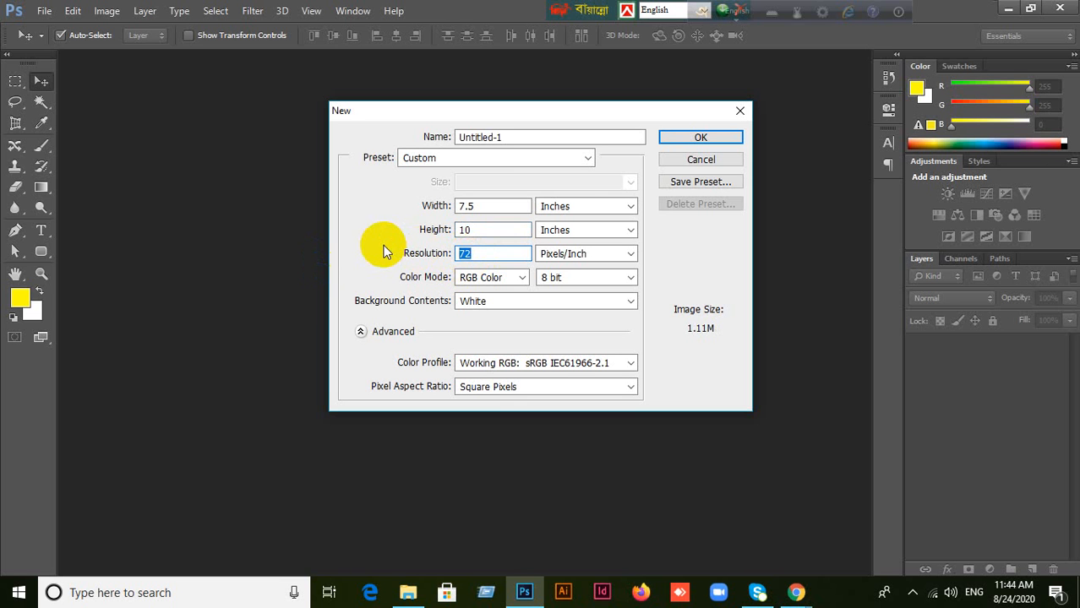
text(300)
click(517, 277)
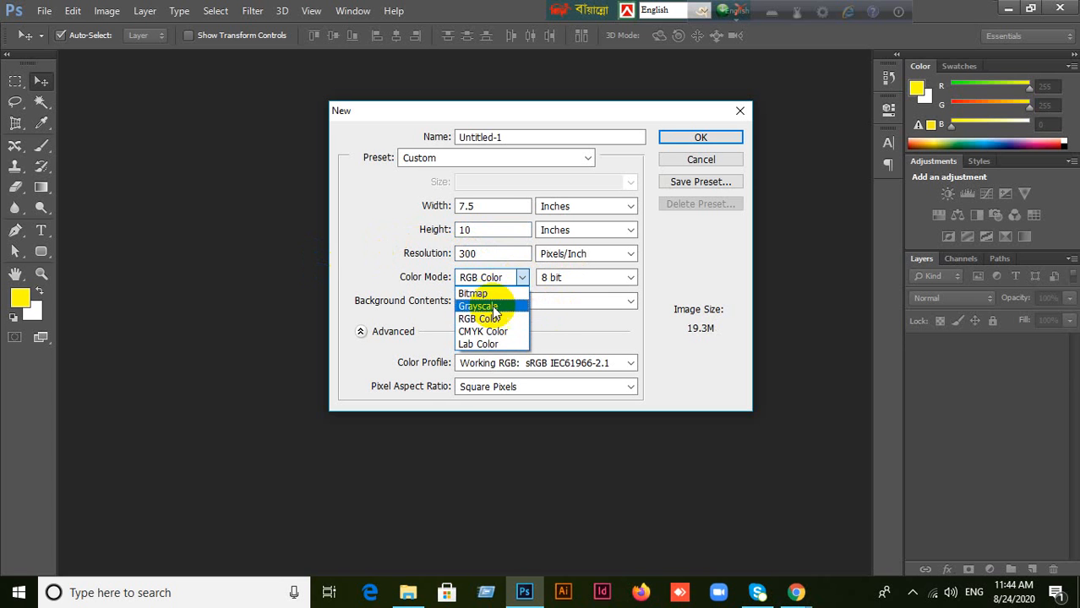
click(486, 331)
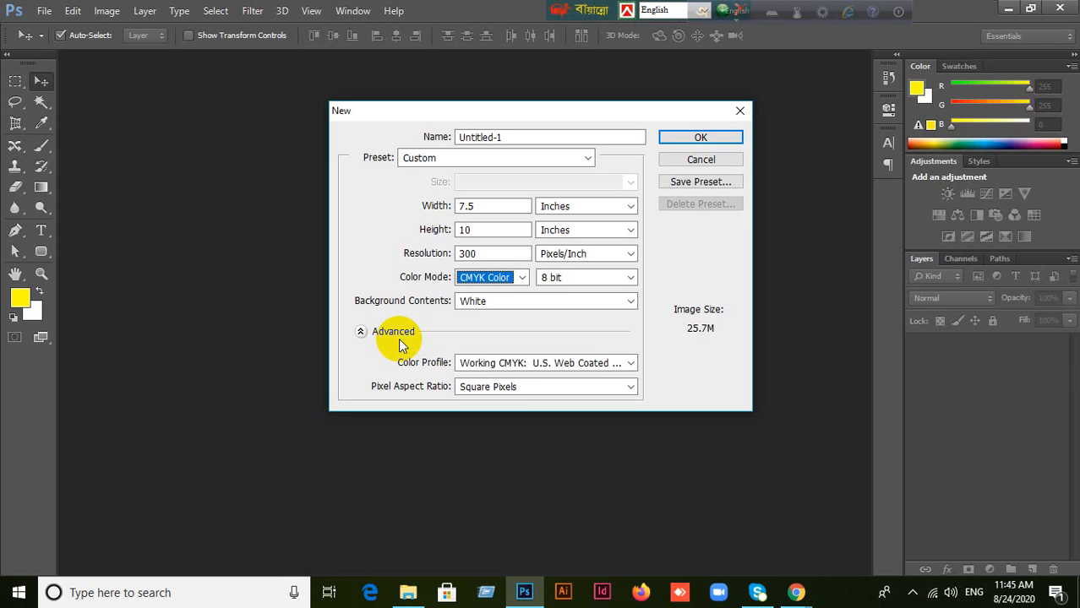
click(680, 136)
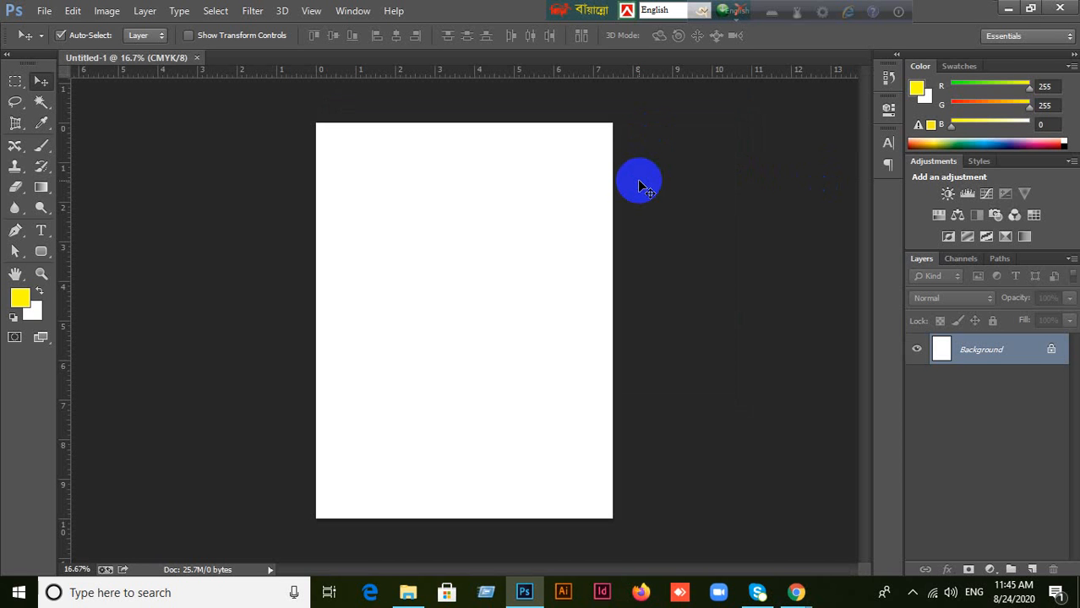
scroll(531, 148, up, 1)
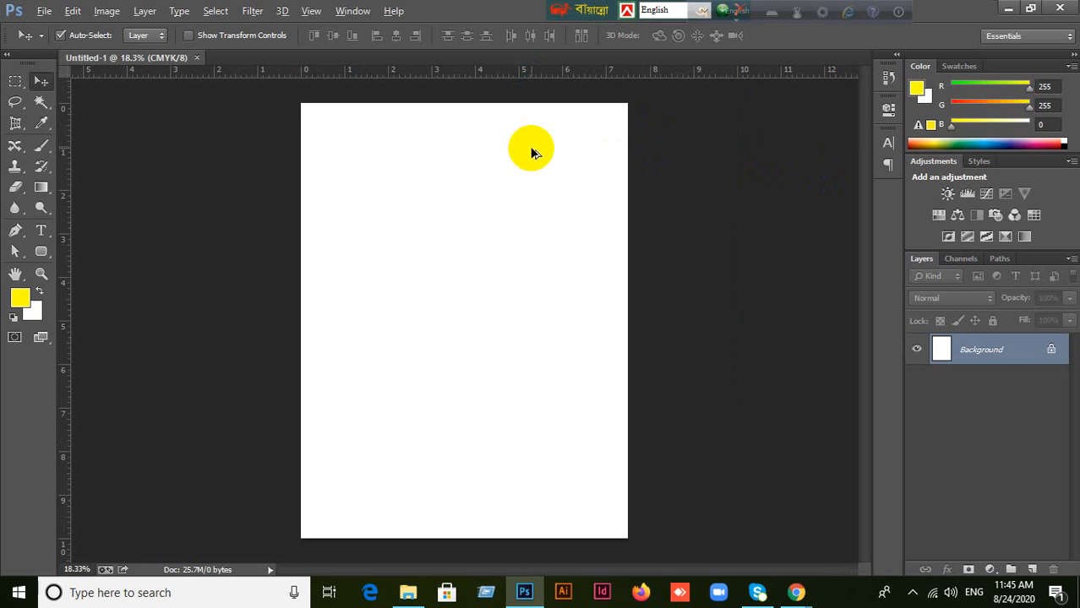
scroll(531, 149, down, 1)
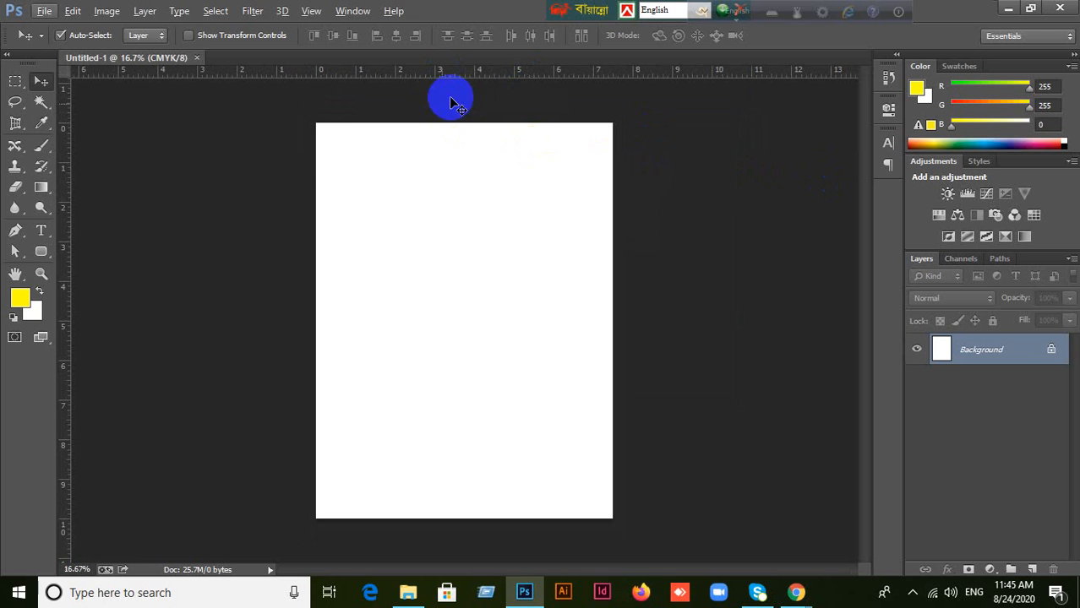
- Place guides along the top, bottom, left and right edges of the 7.5 × 10 inch canvas
drag(443, 81, 436, 120)
key(ctrl+z)
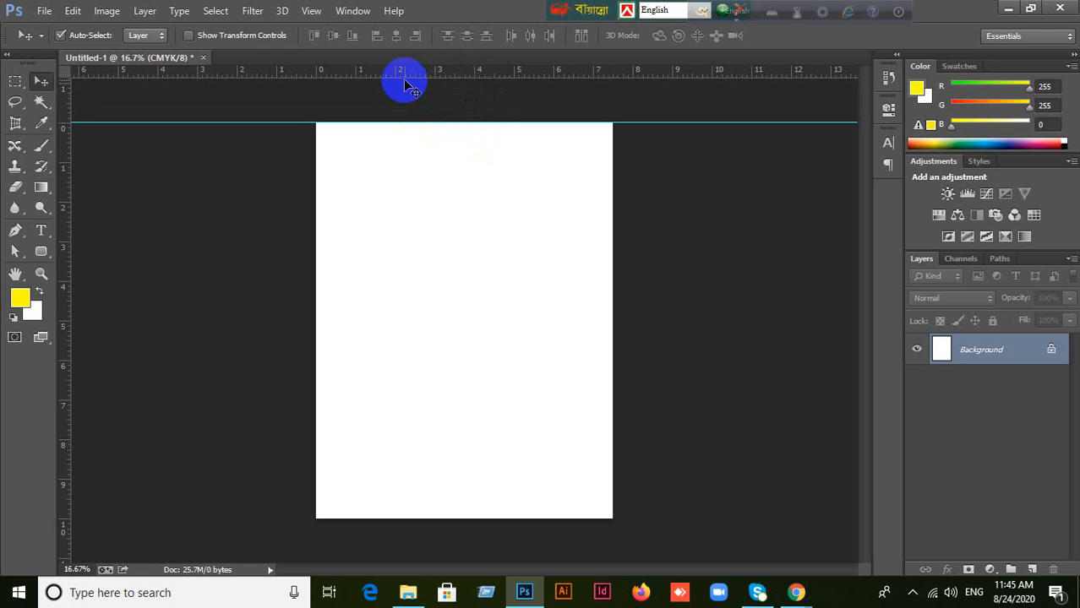
drag(405, 77, 410, 517)
drag(70, 338, 315, 359)
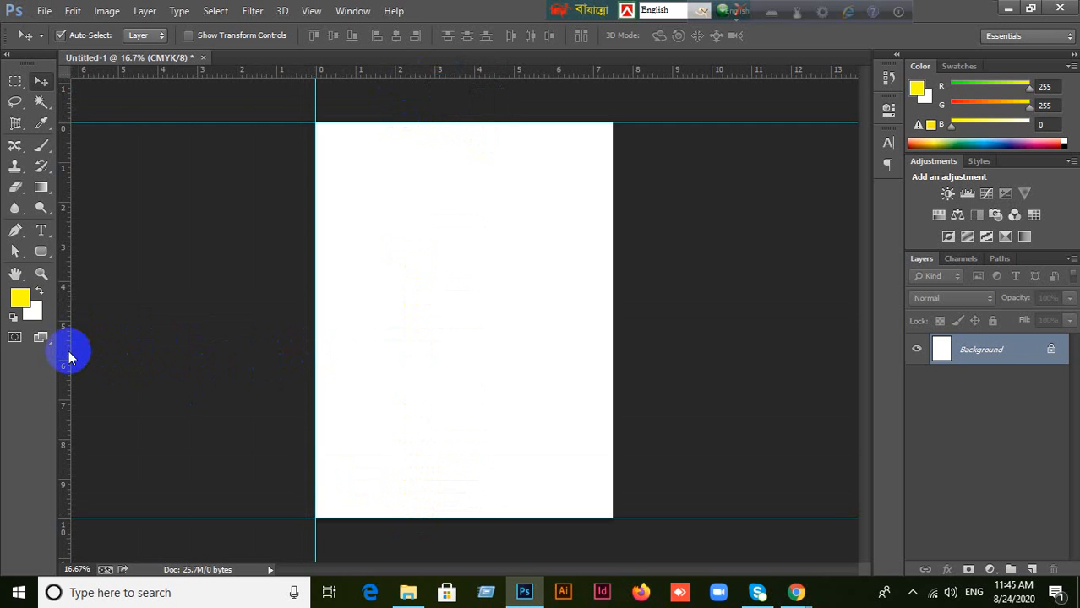
drag(68, 356, 612, 350)
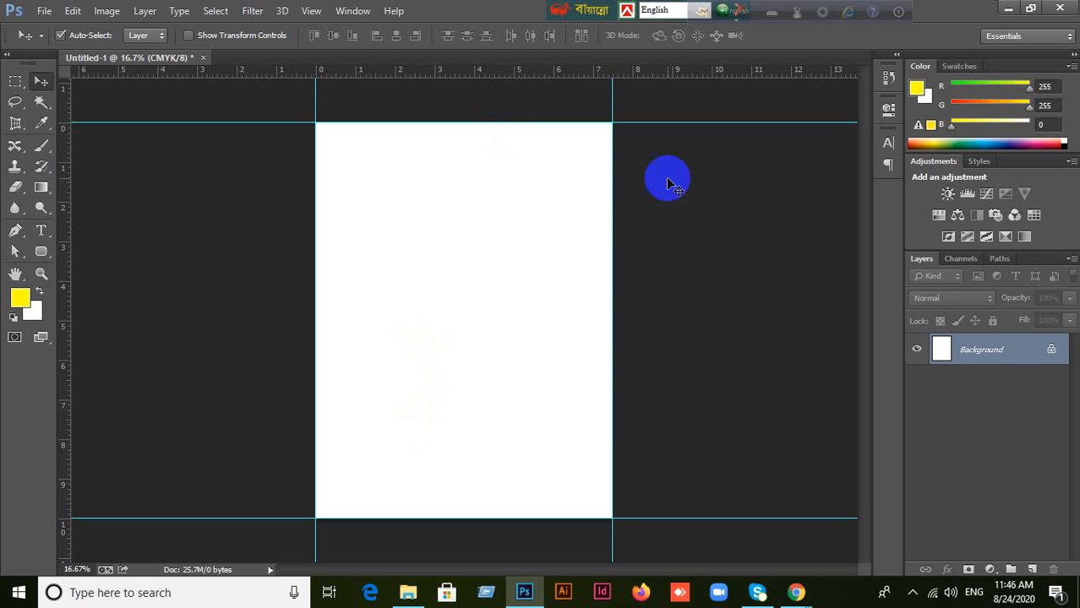
- Switch to the Google Meet call in Chrome to check the participants, and return to Photoshop
click(795, 589)
click(772, 565)
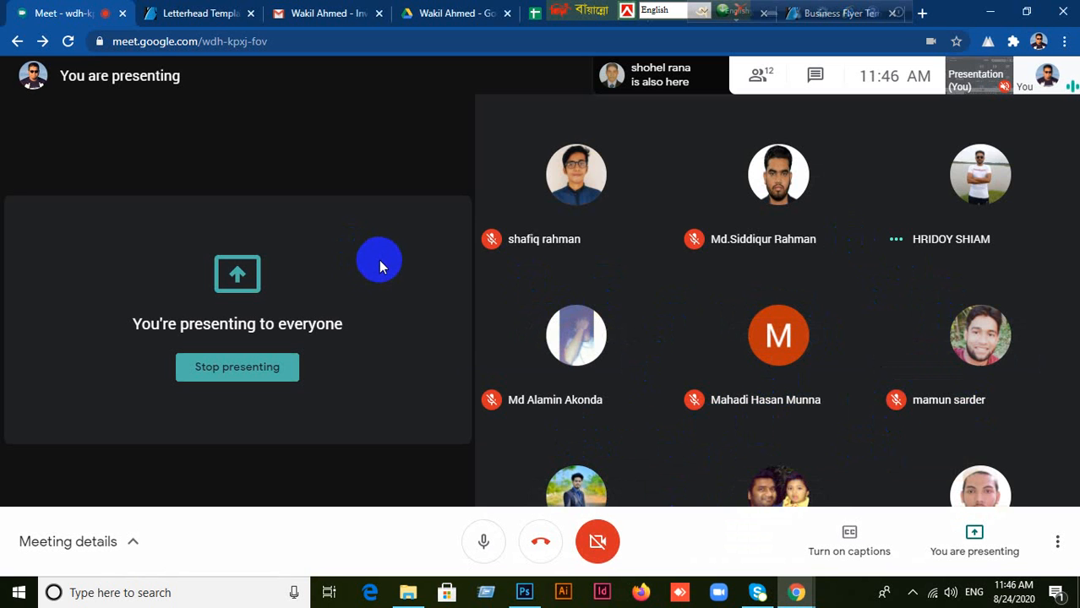
click(517, 595)
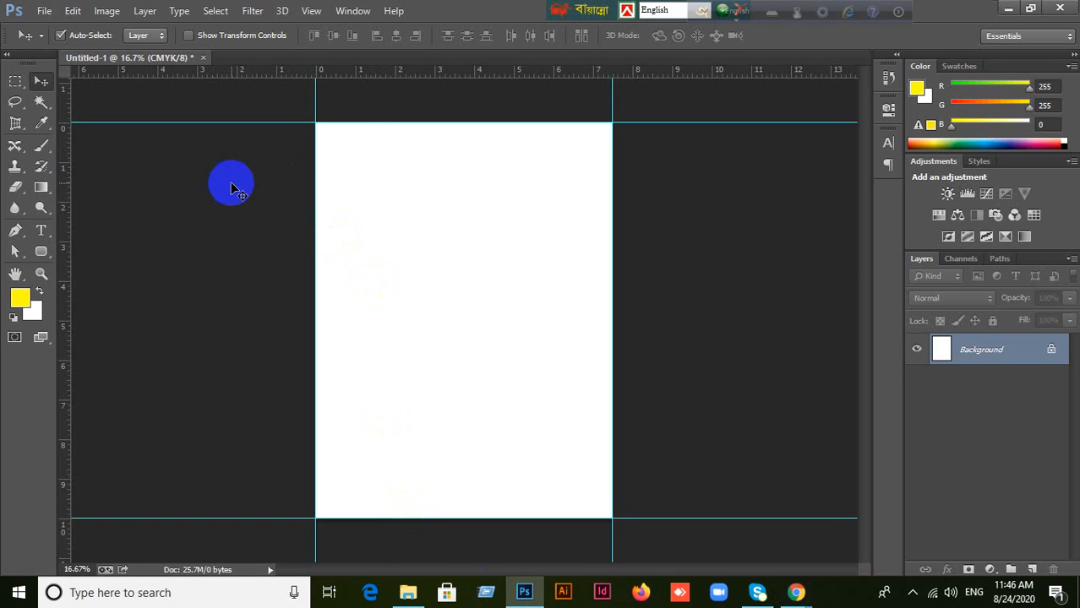
- Open the Canvas Size settings and set the new width to 8.5 inches and the height to 11 inches
scroll(391, 215, down, 1)
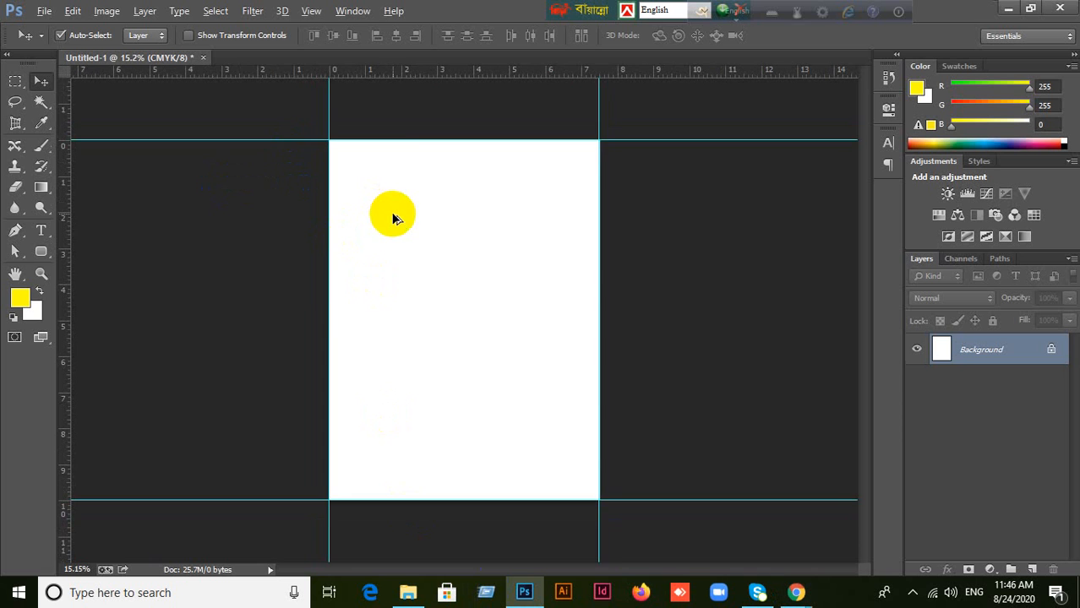
scroll(392, 218, up, 1)
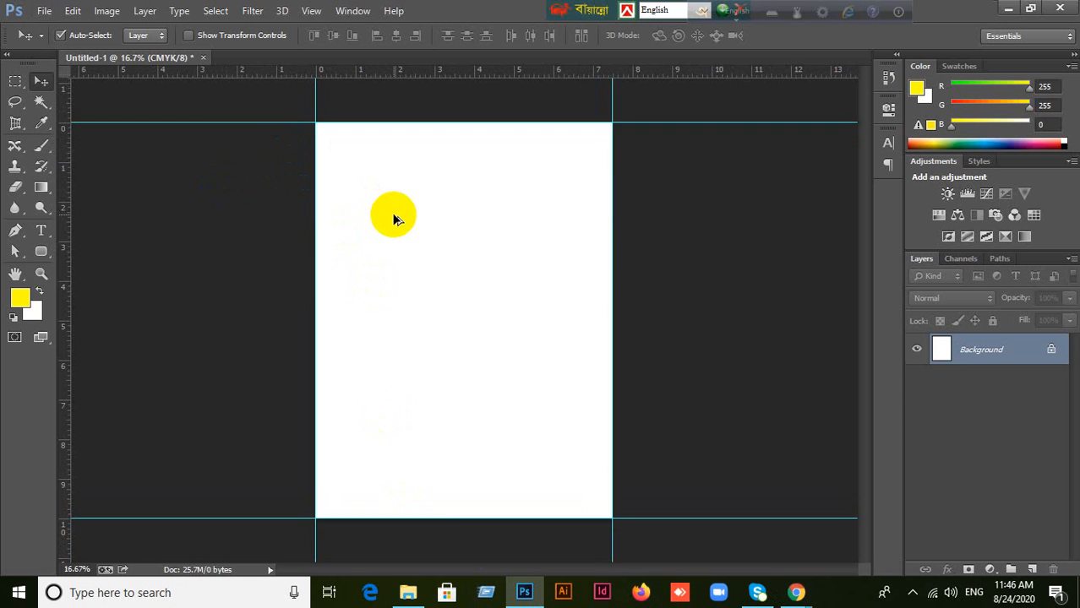
scroll(393, 218, down, 1)
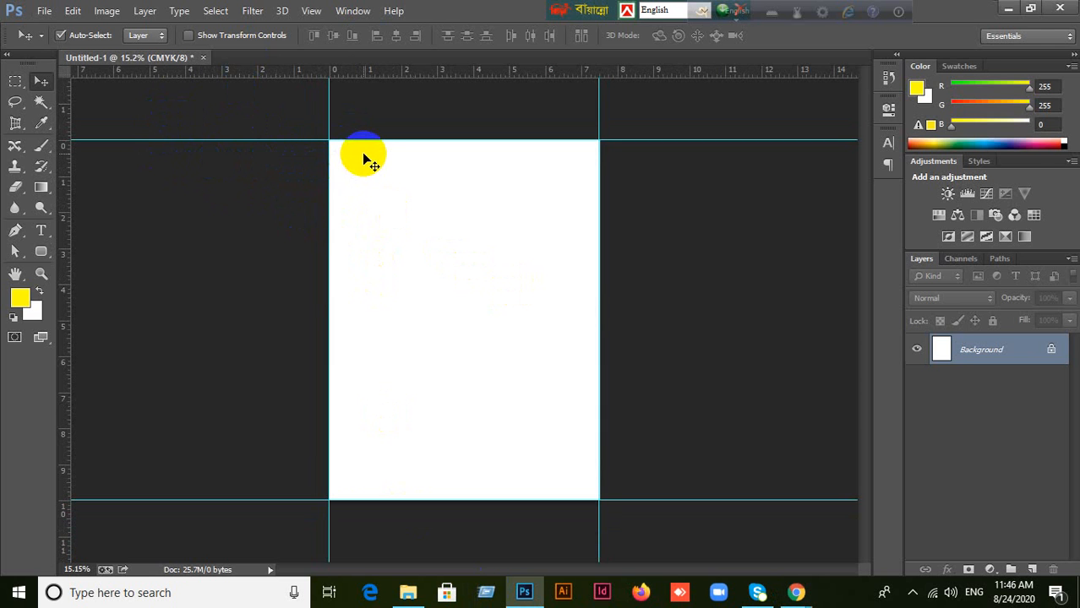
click(106, 11)
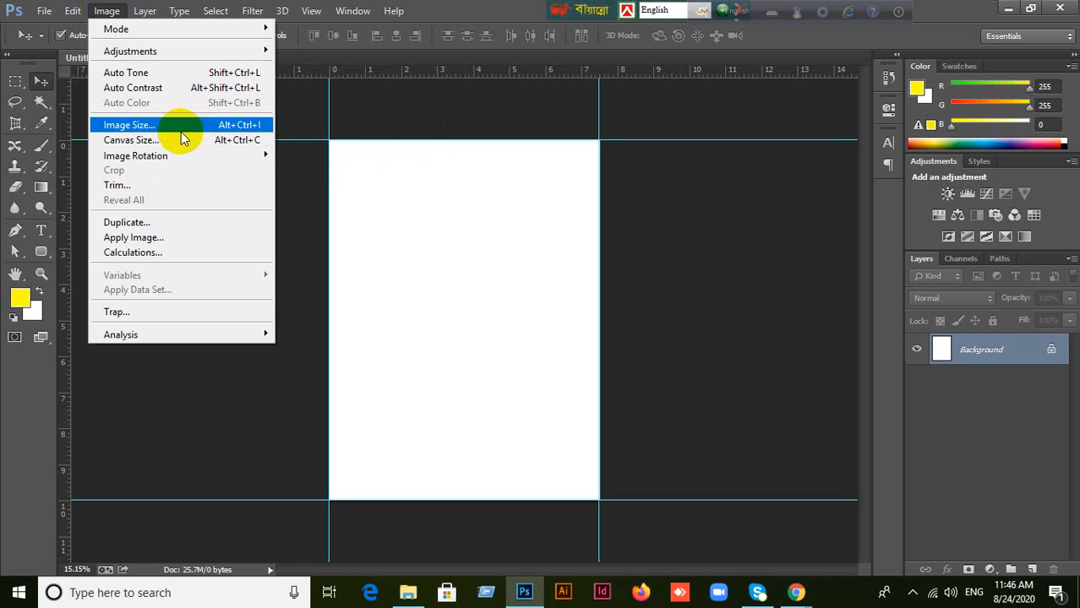
click(436, 154)
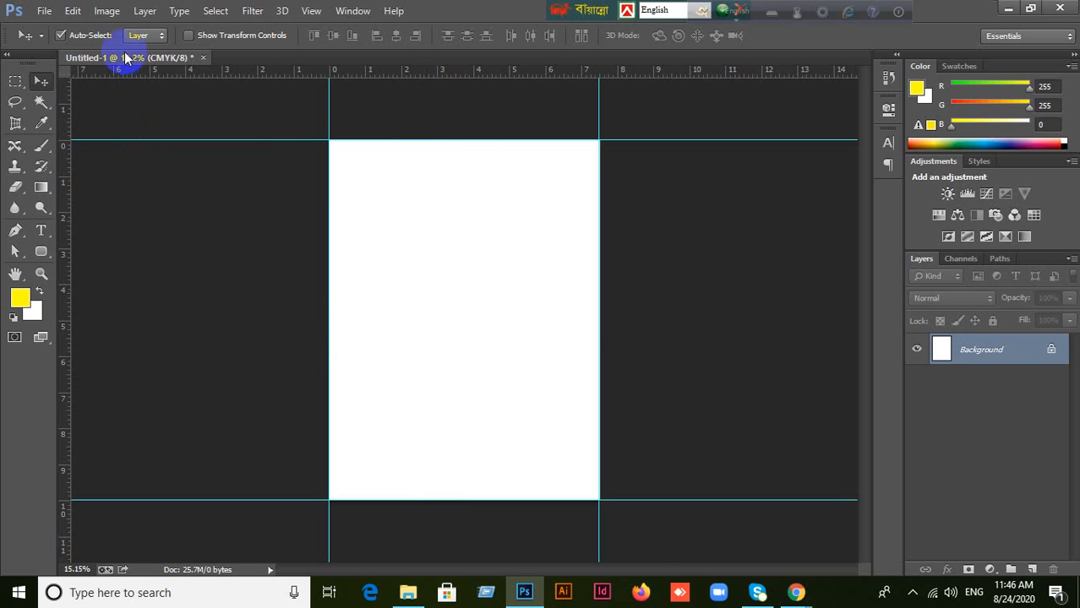
click(106, 10)
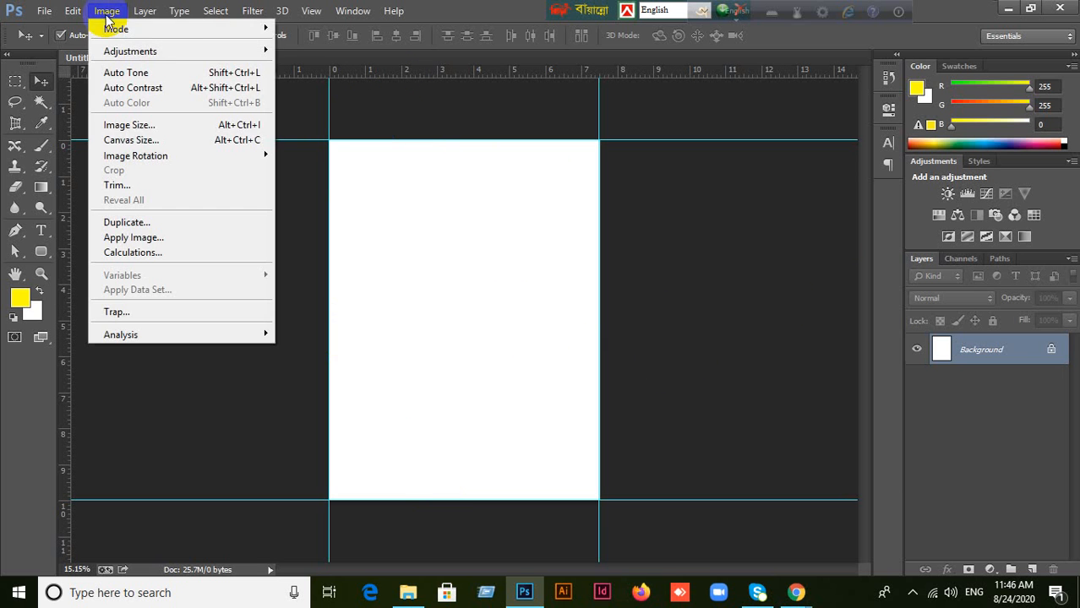
click(103, 139)
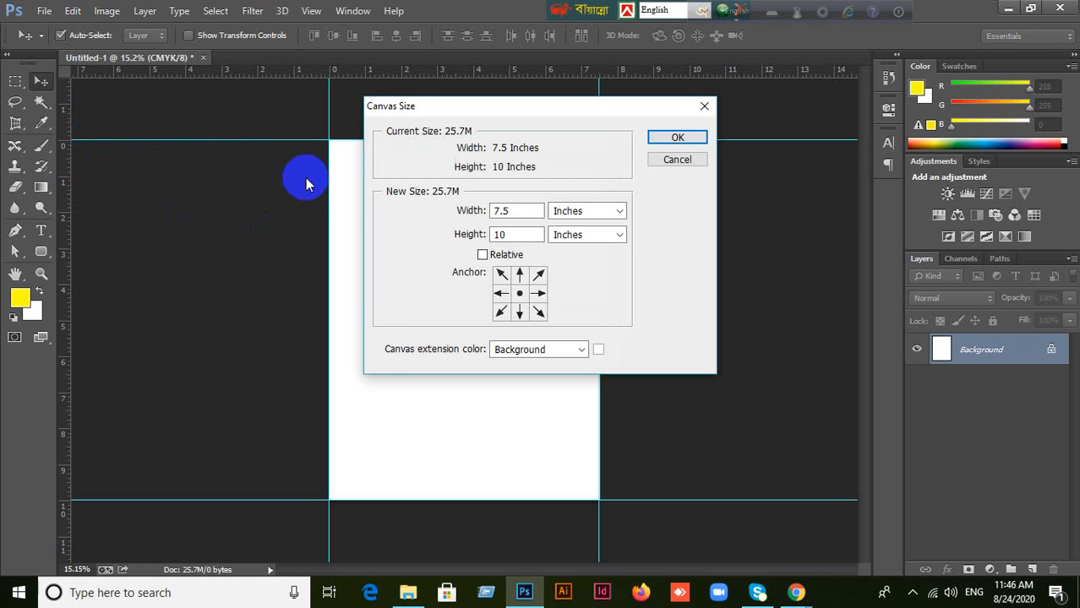
double_click(518, 212)
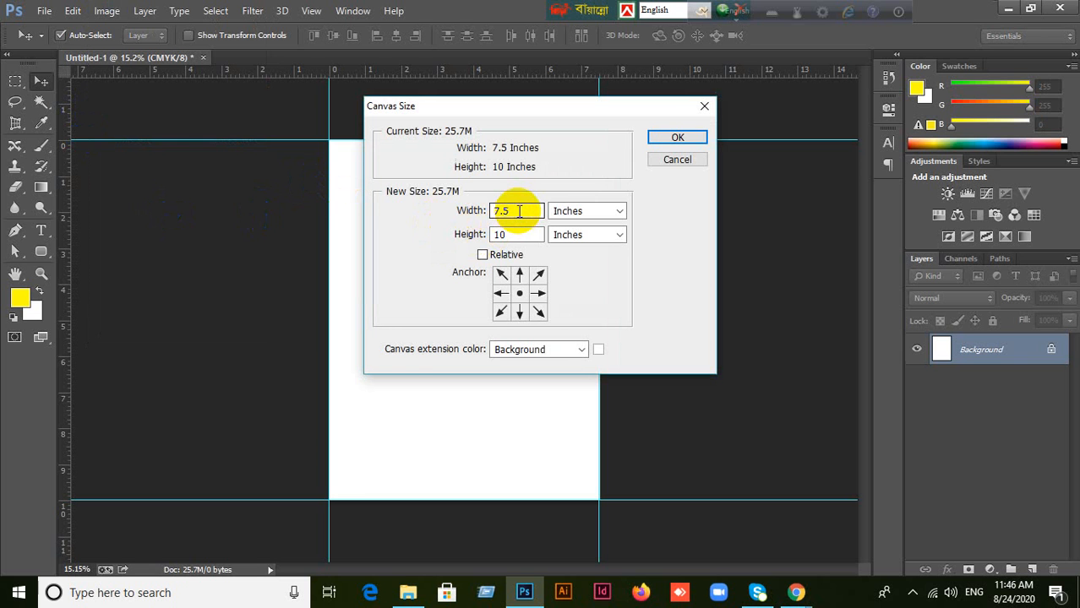
drag(517, 211, 468, 216)
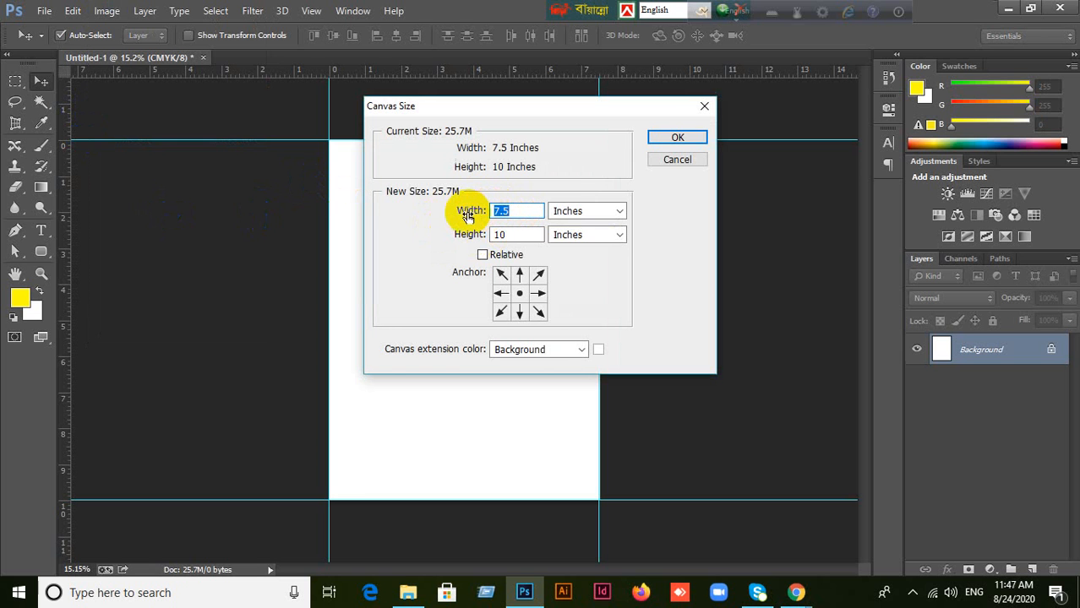
text(8.5)
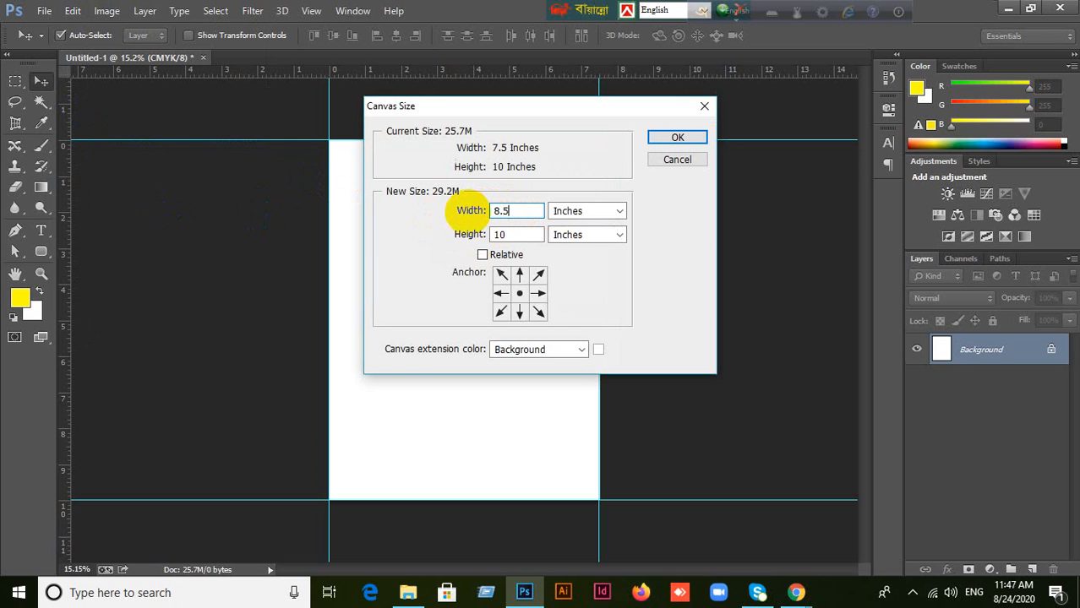
double_click(509, 236)
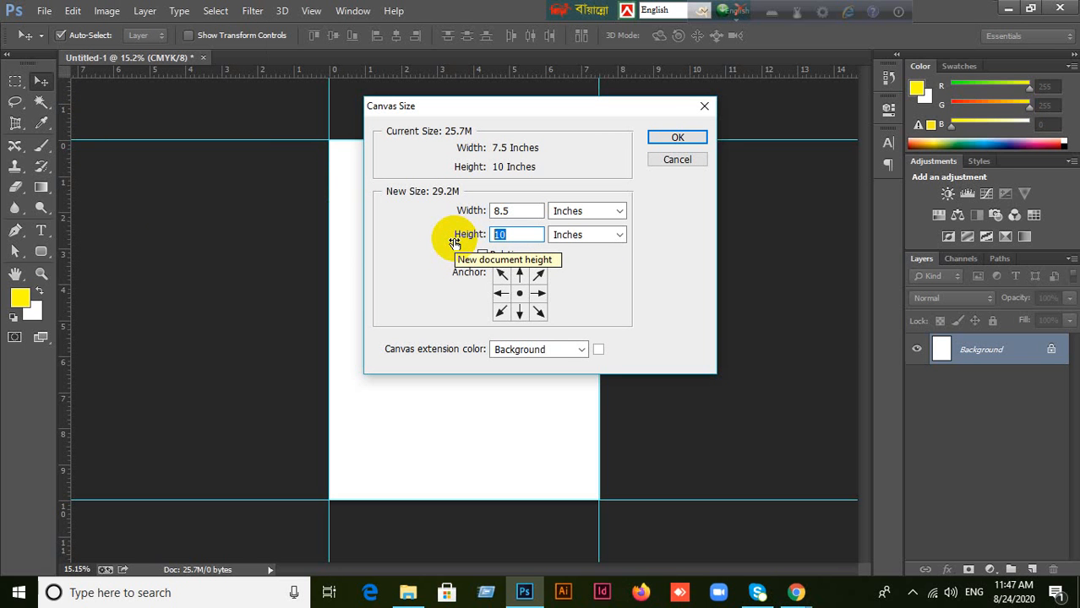
text(11)
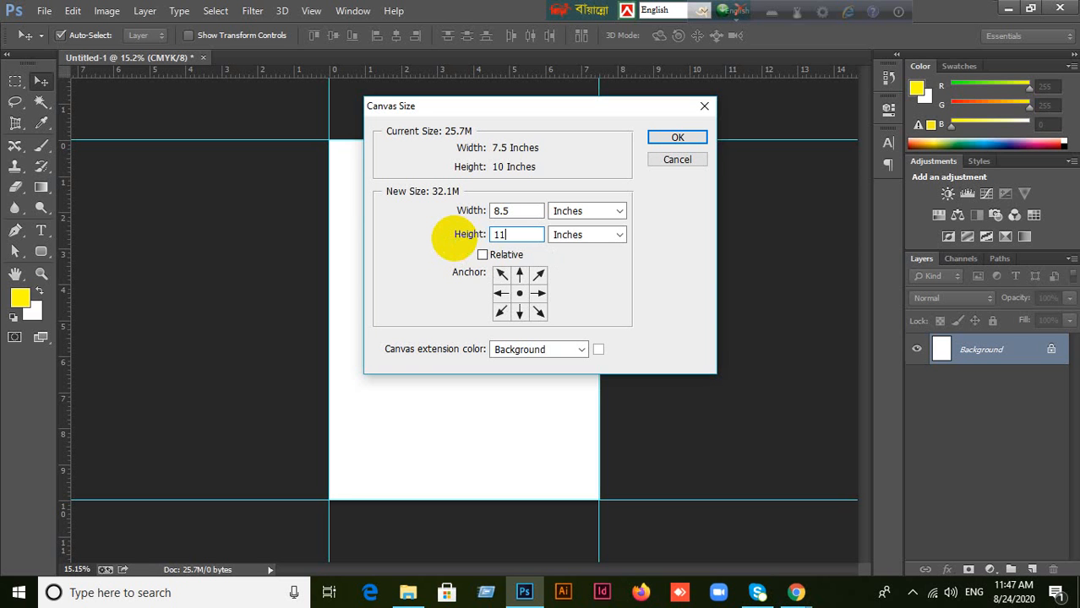
- Compare the absolute and relative canvas values, keep Relative on with 1 inch added to width and height, and apply the resize
click(482, 255)
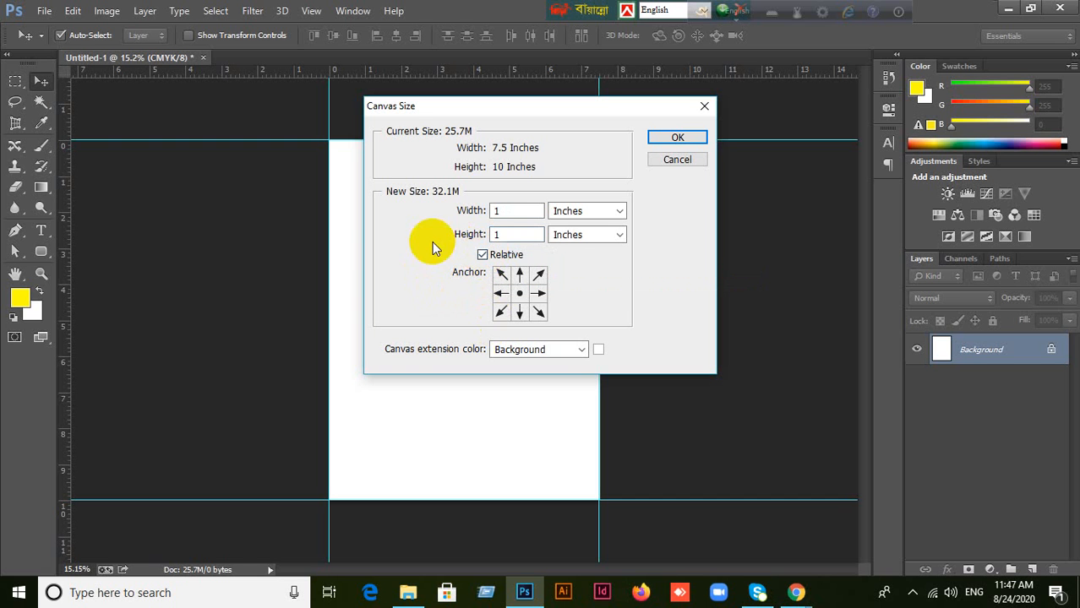
click(500, 212)
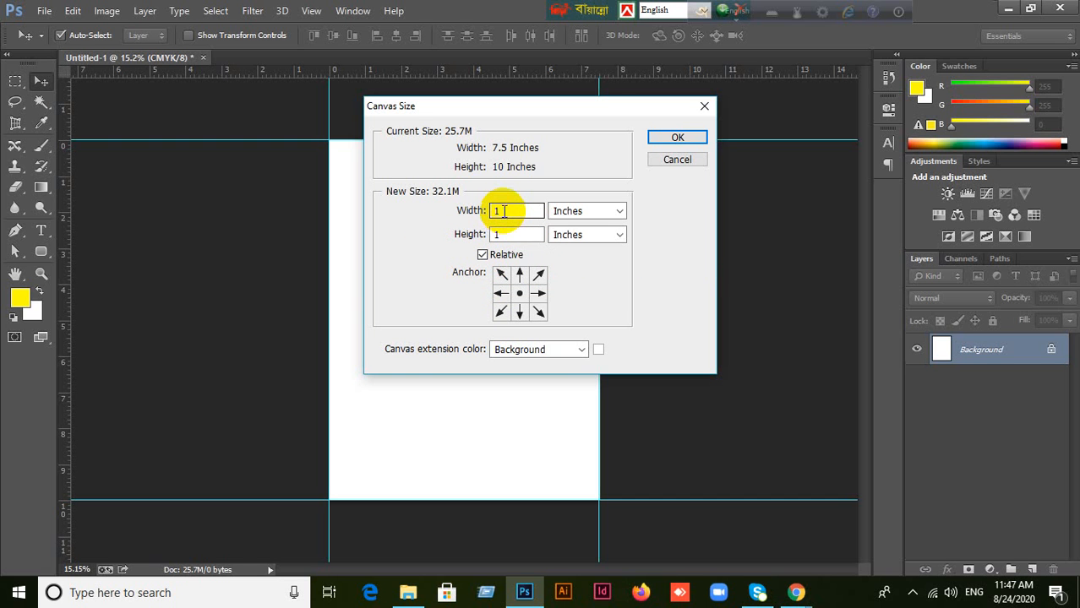
double_click(504, 211)
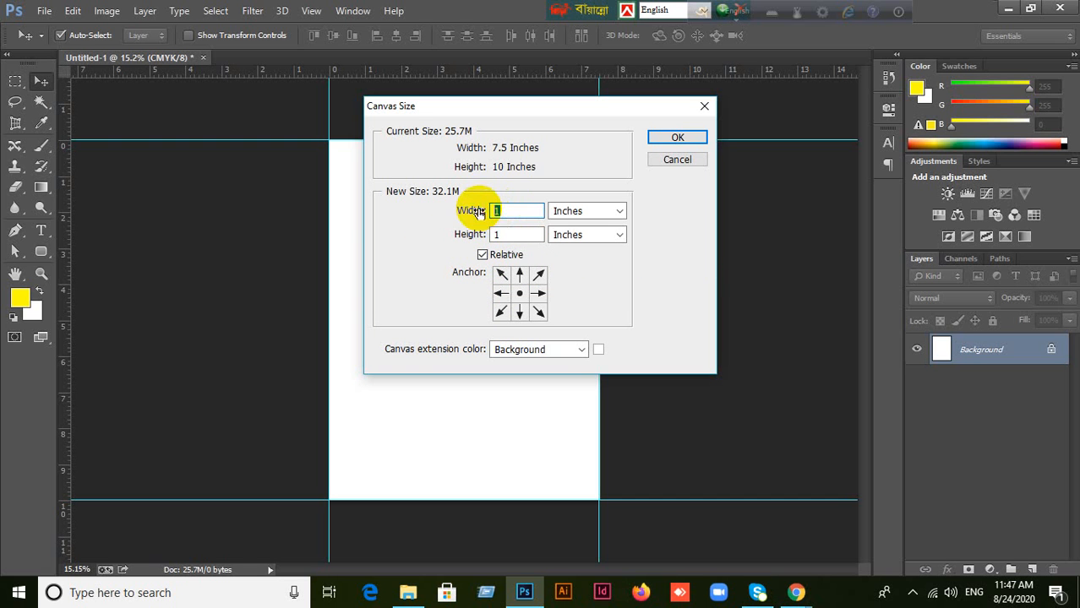
click(483, 255)
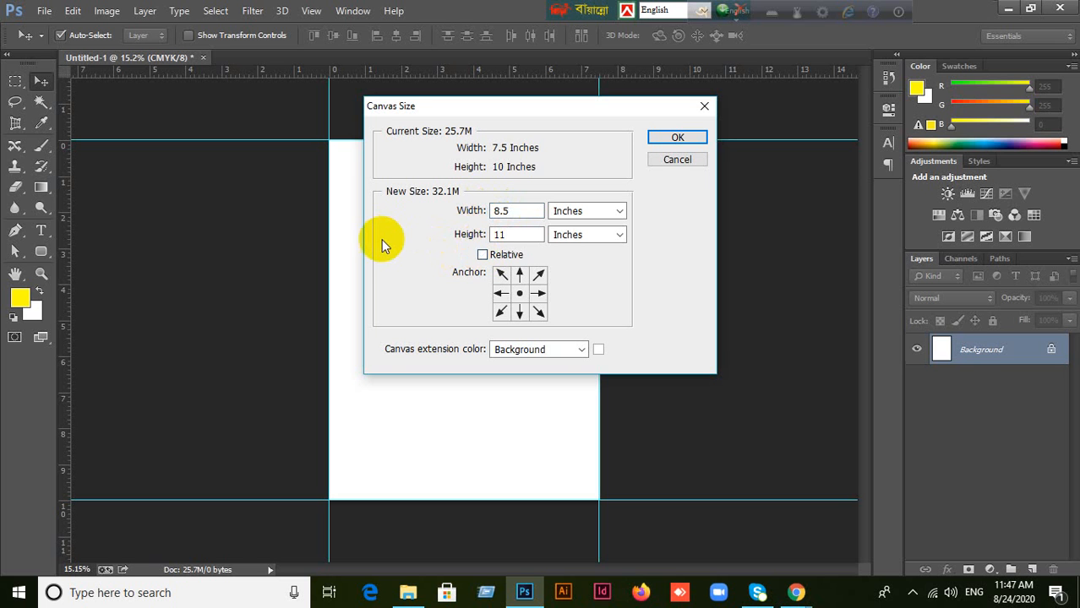
click(482, 255)
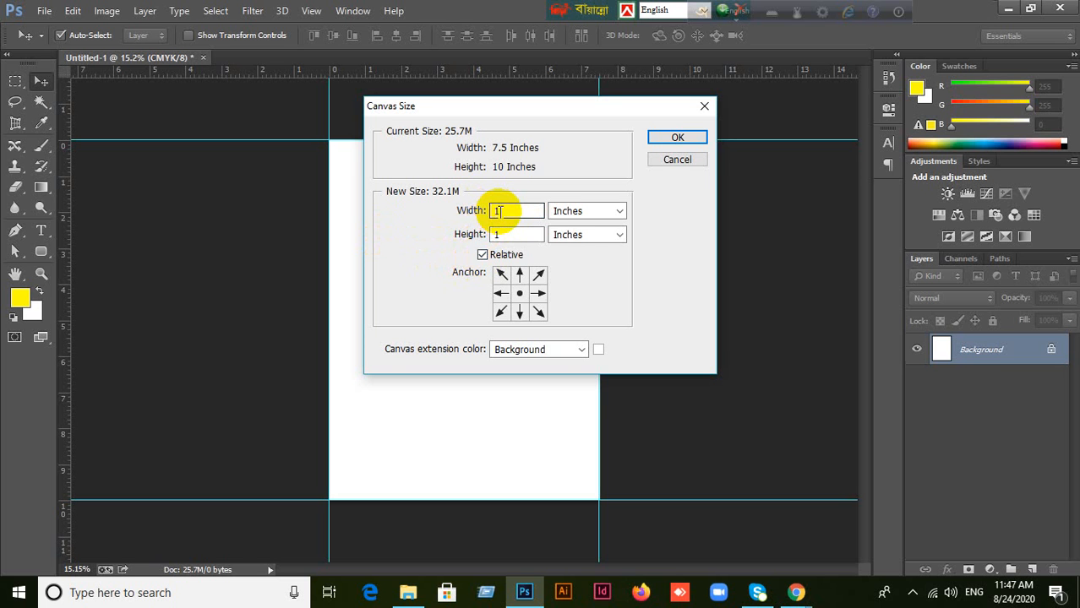
click(498, 211)
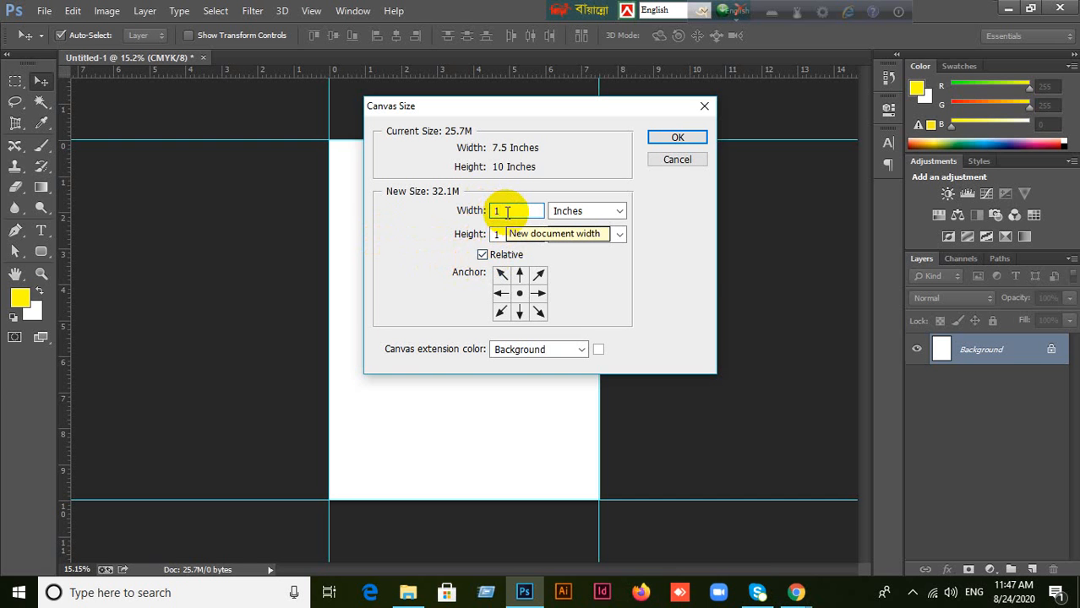
click(496, 256)
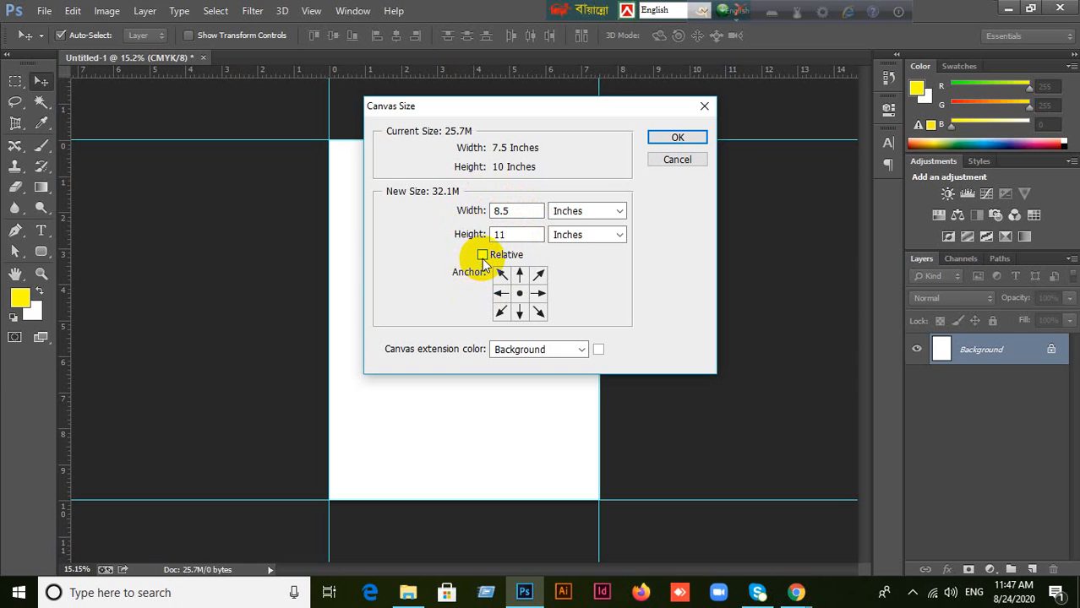
click(482, 256)
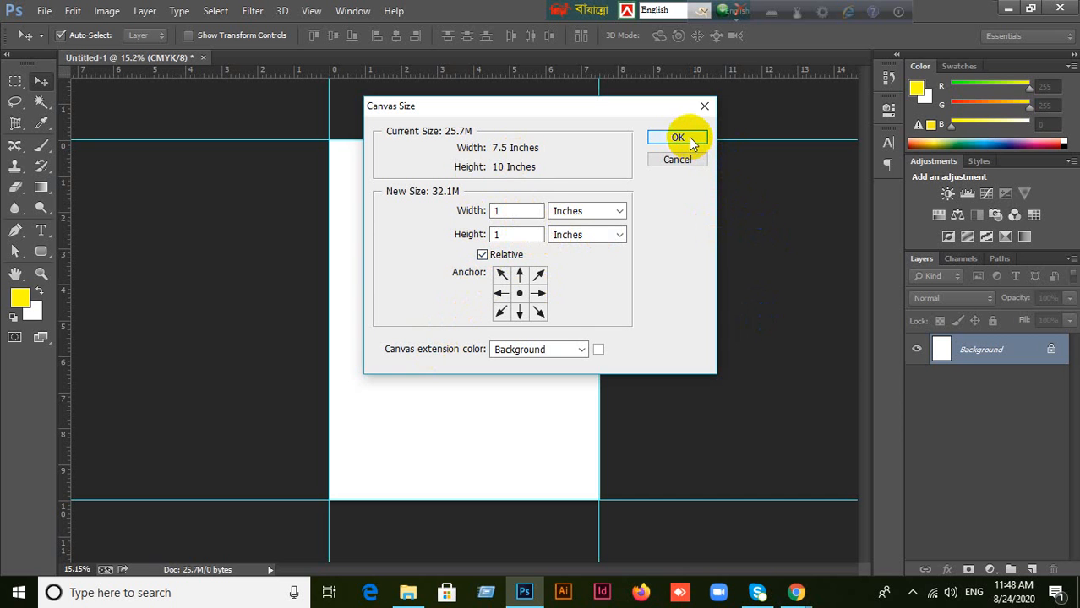
click(481, 254)
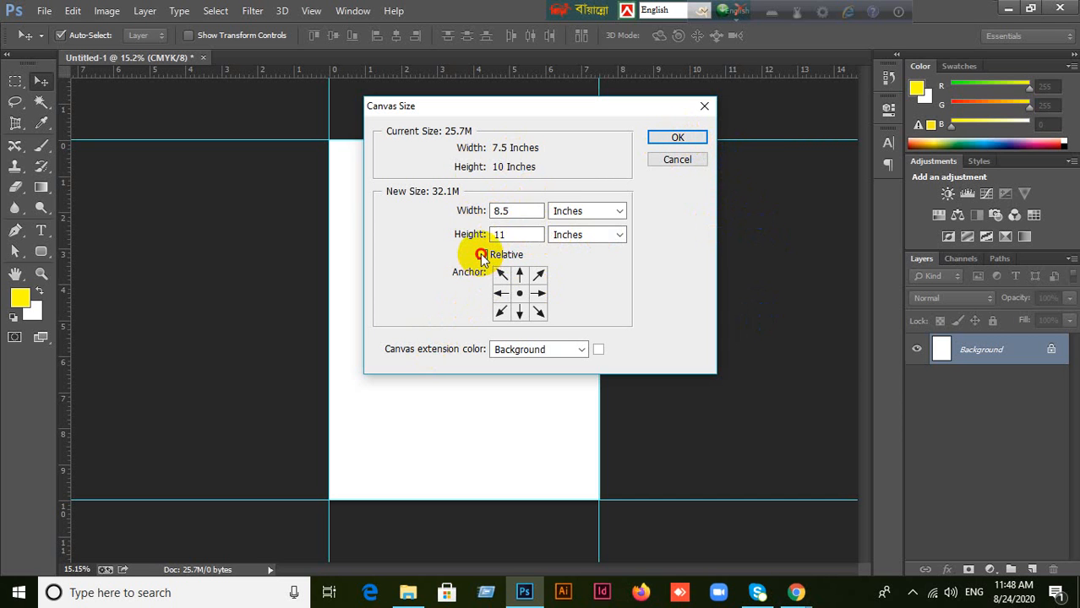
click(482, 255)
click(674, 138)
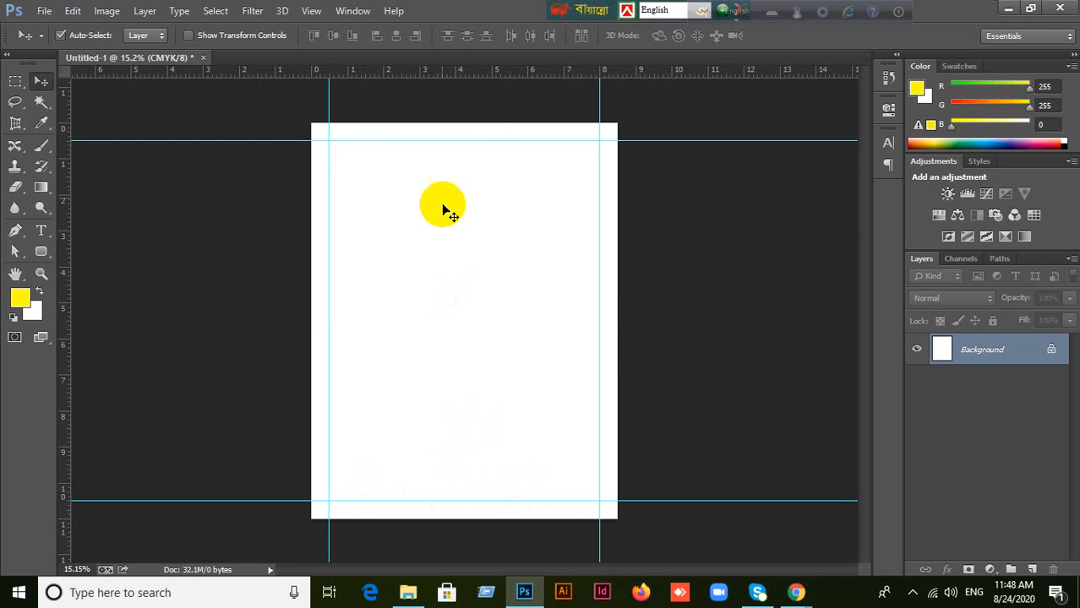
- Place guides along all four outer edges of the enlarged canvas, outside the existing guides
drag(448, 81, 446, 122)
drag(475, 73, 475, 517)
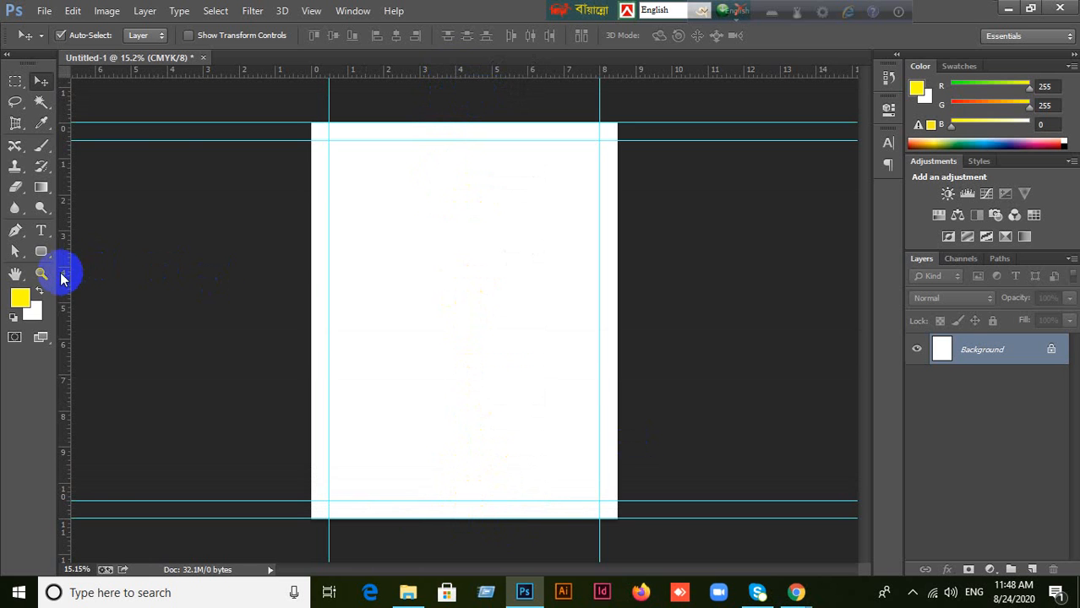
drag(65, 272, 617, 325)
drag(66, 294, 311, 301)
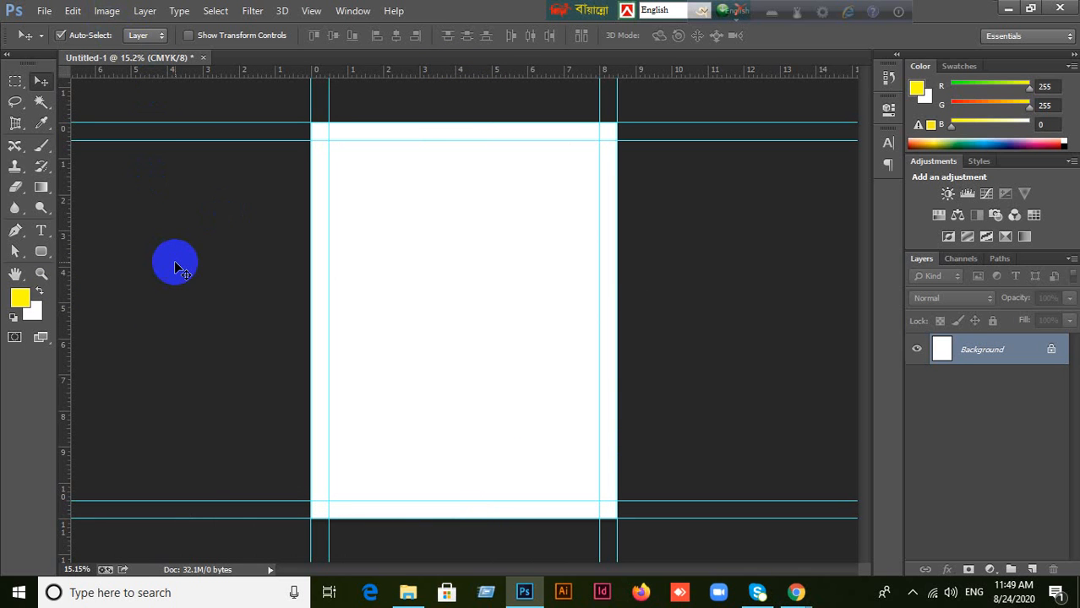
- Check the document's dimensions in the Image Size settings and close them without changes
click(106, 10)
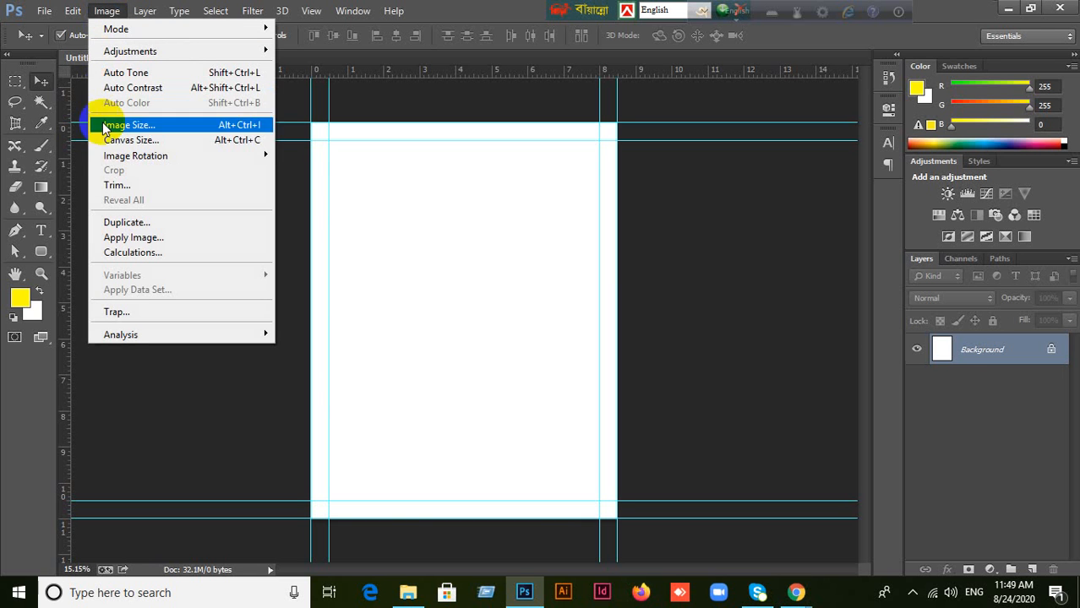
click(126, 125)
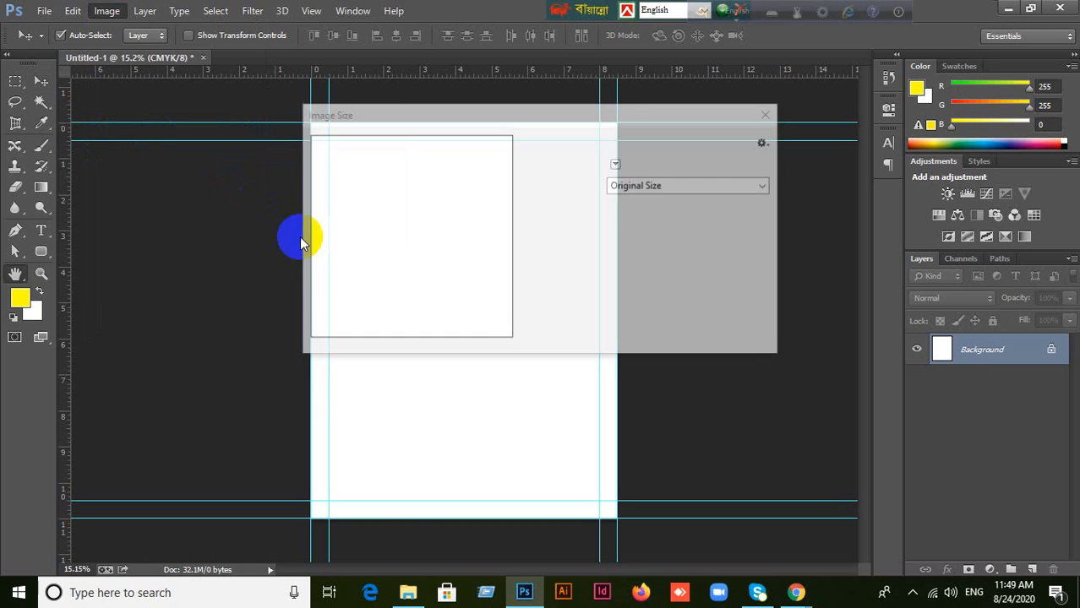
click(610, 330)
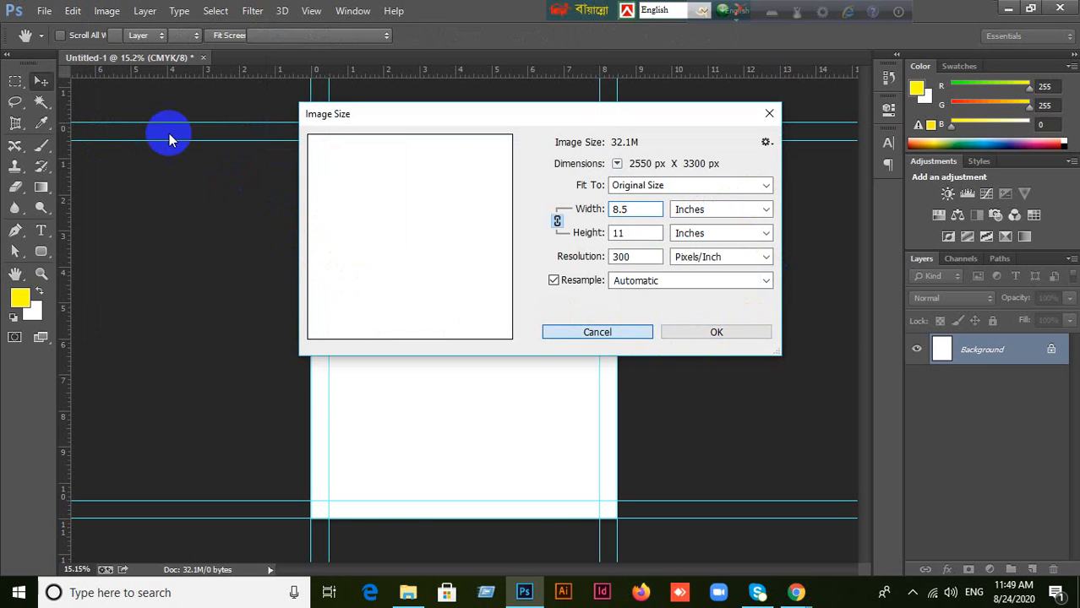
- Enlarge the canvas by 0.25 inches in both width and height with Relative on
click(108, 10)
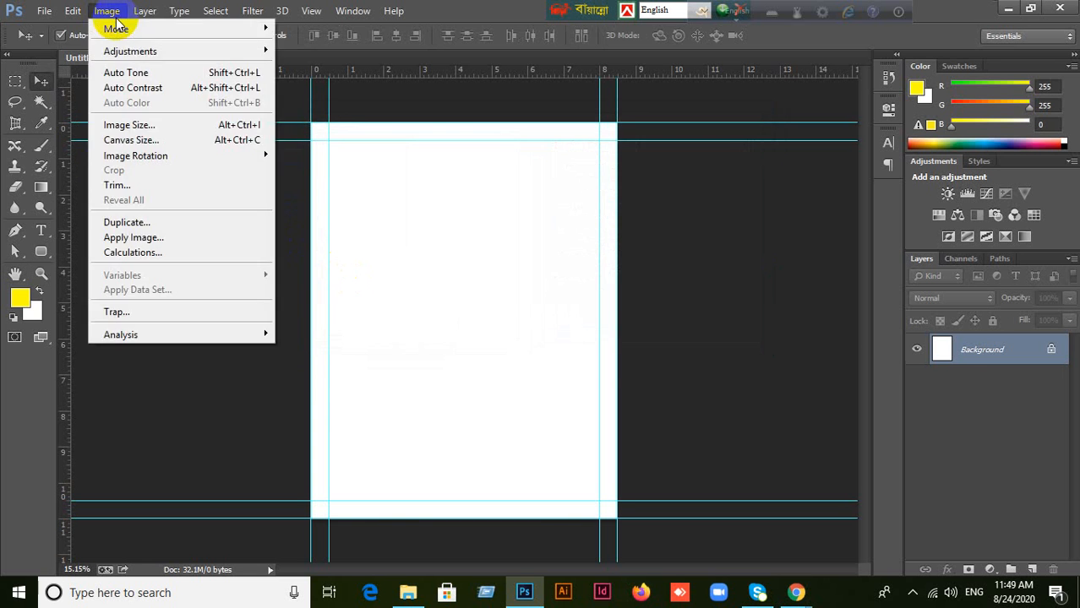
click(135, 140)
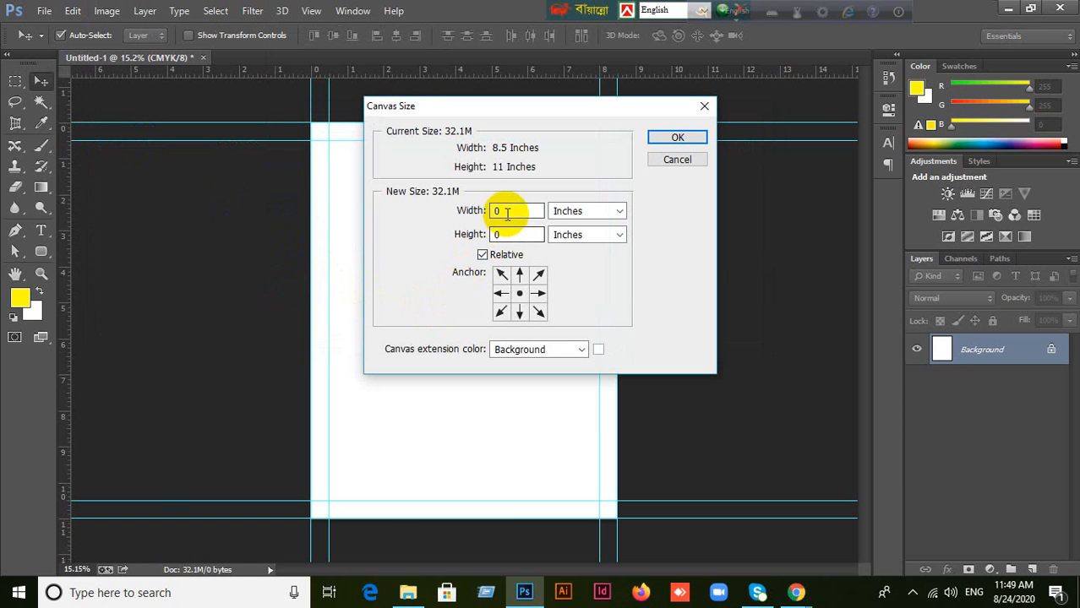
click(483, 254)
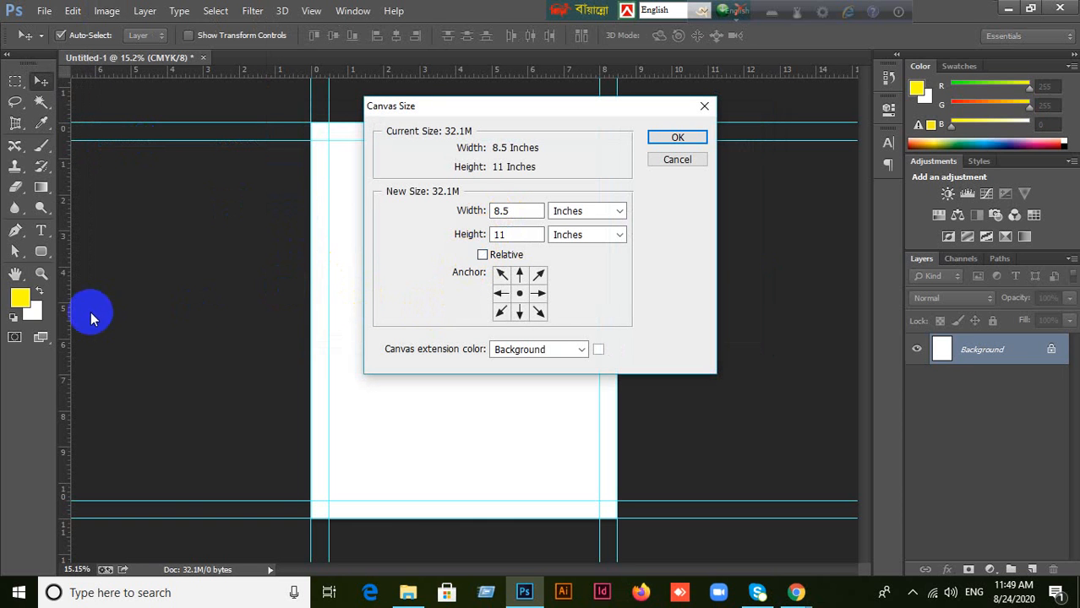
click(483, 254)
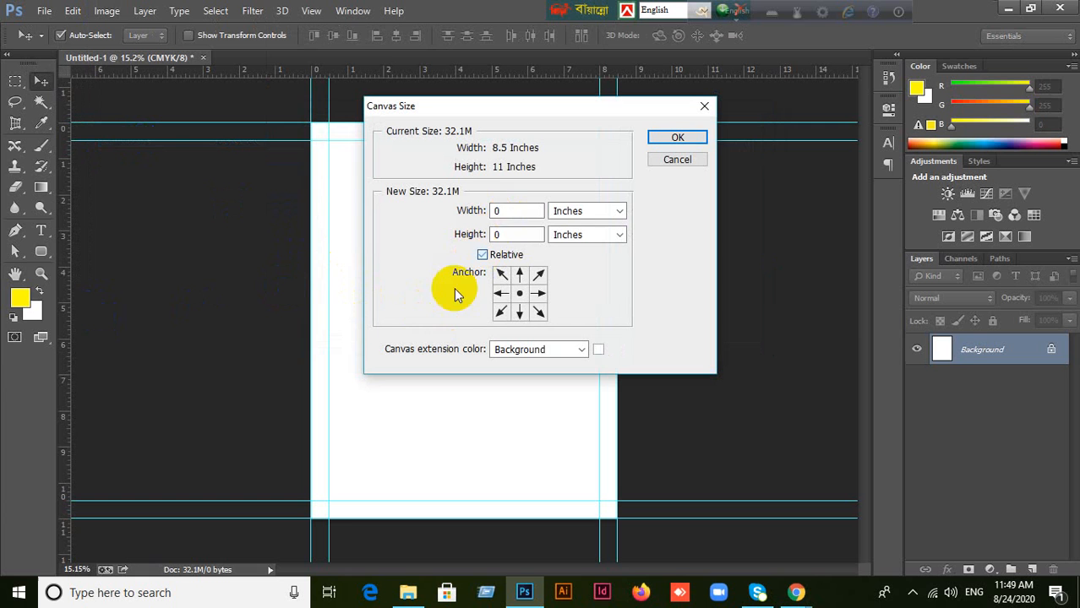
double_click(505, 212)
text(0.)
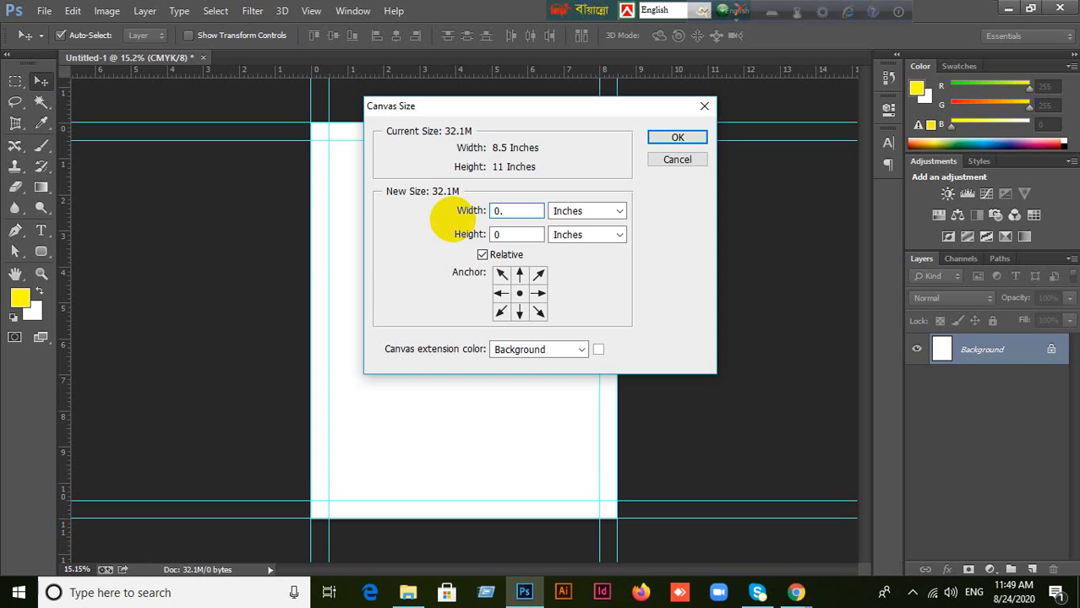
text(25)
double_click(503, 234)
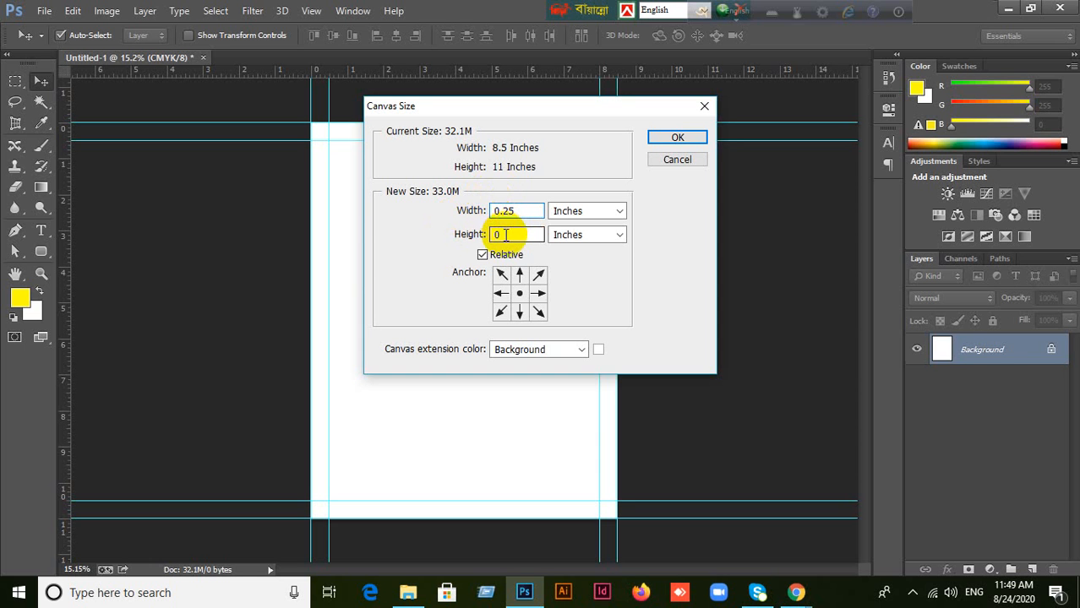
text(0.25)
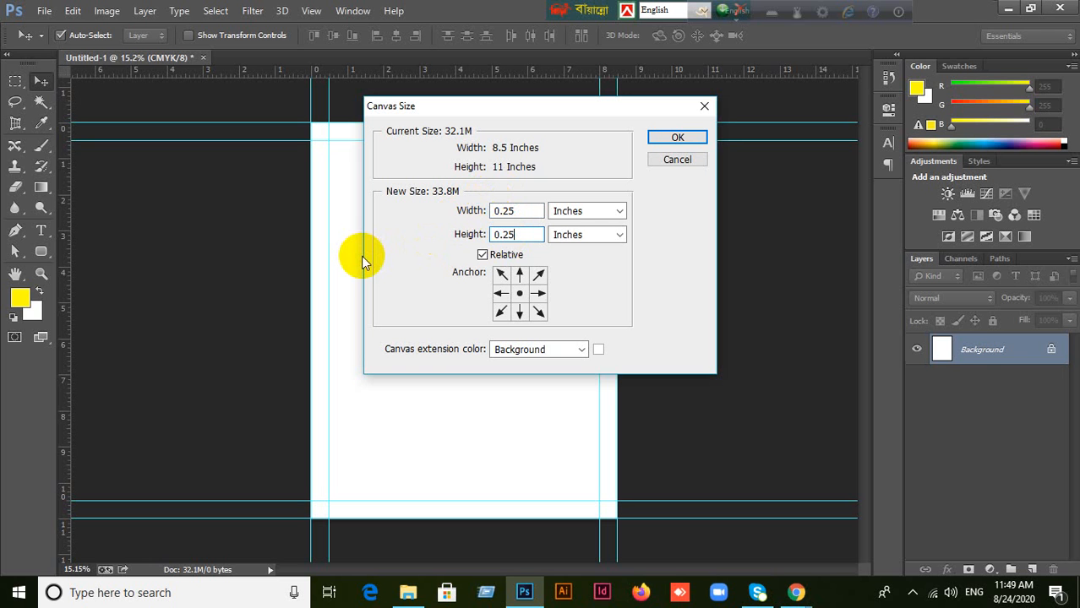
click(691, 141)
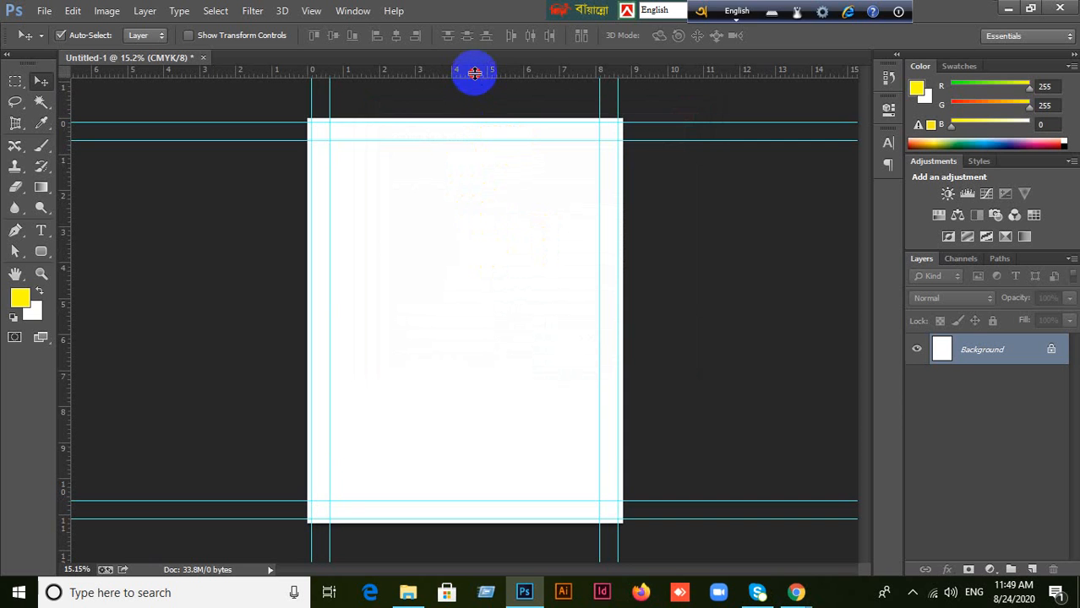
- Place guides along all four outer edges of the canvas enlarged by 0.25 inches
drag(473, 76, 475, 118)
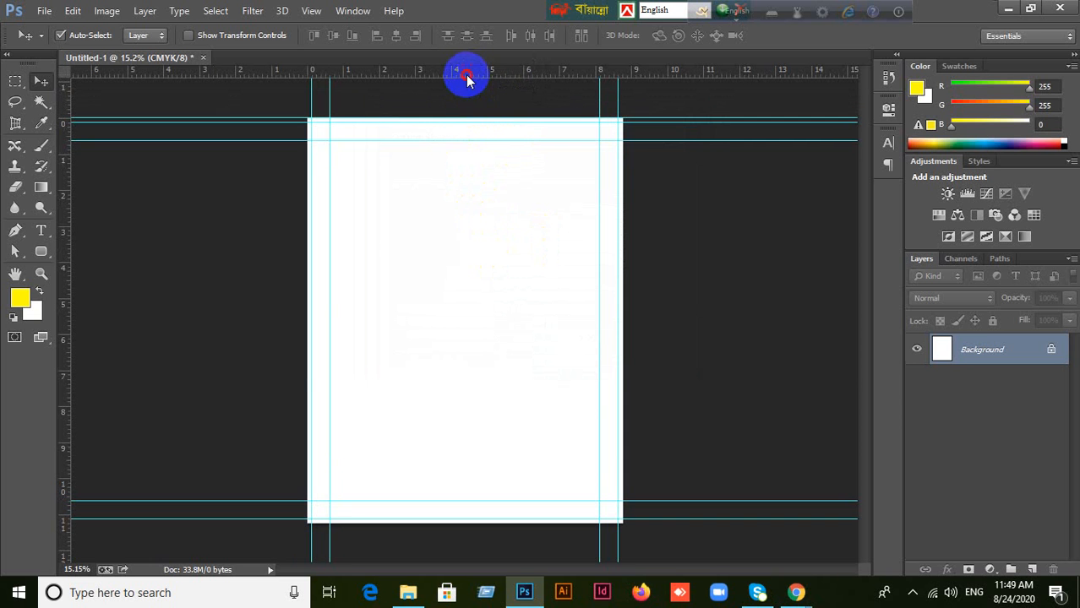
drag(465, 75, 469, 523)
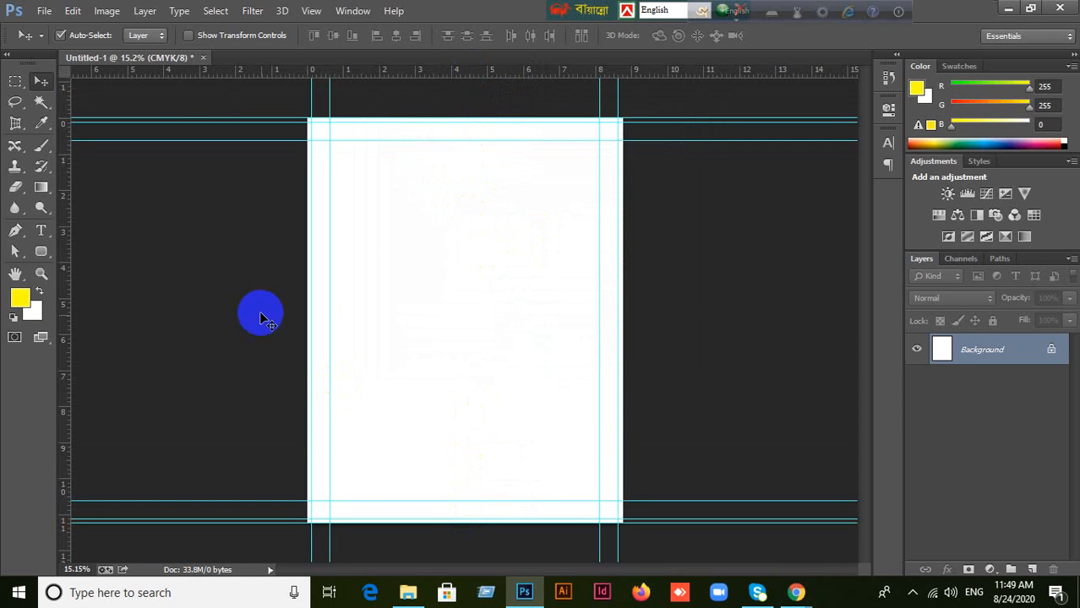
drag(69, 310, 308, 359)
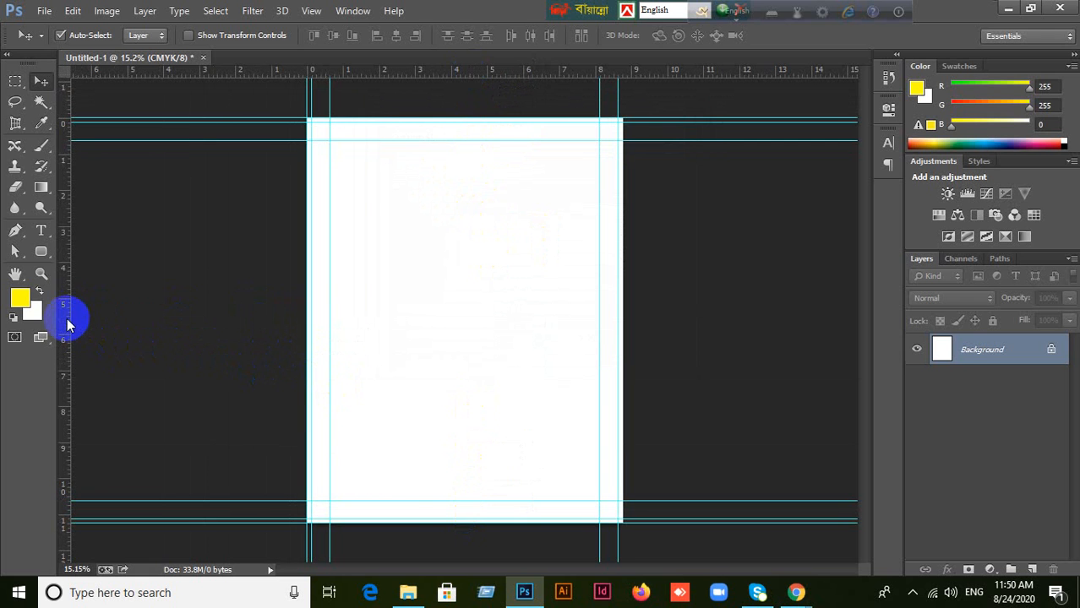
drag(68, 318, 623, 327)
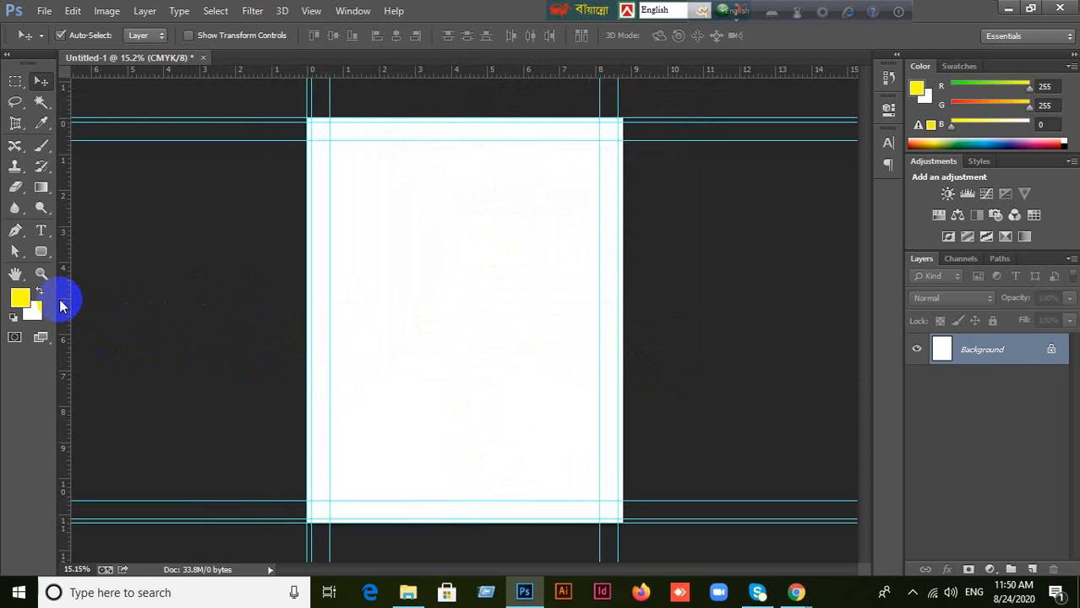
drag(68, 302, 550, 309)
drag(633, 319, 623, 318)
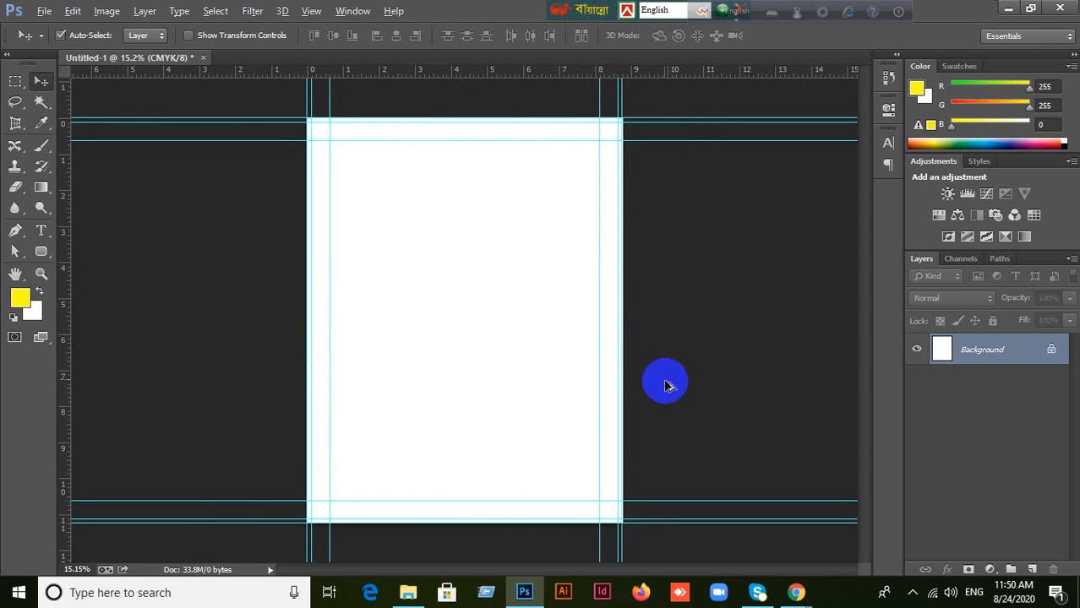
scroll(650, 343, up, 3)
scroll(651, 342, down, 1)
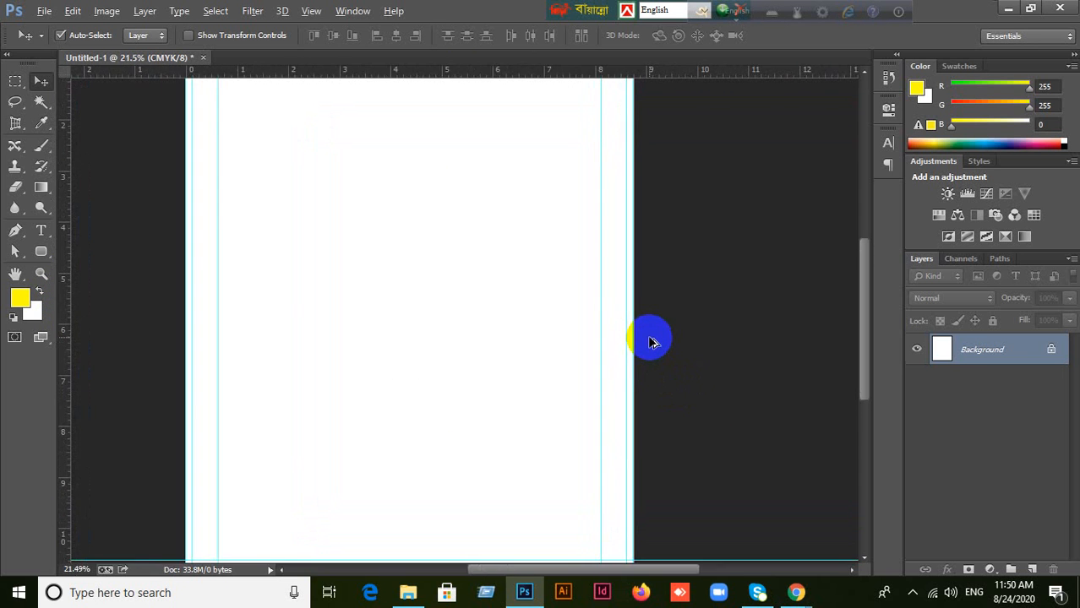
scroll(651, 342, down, 1)
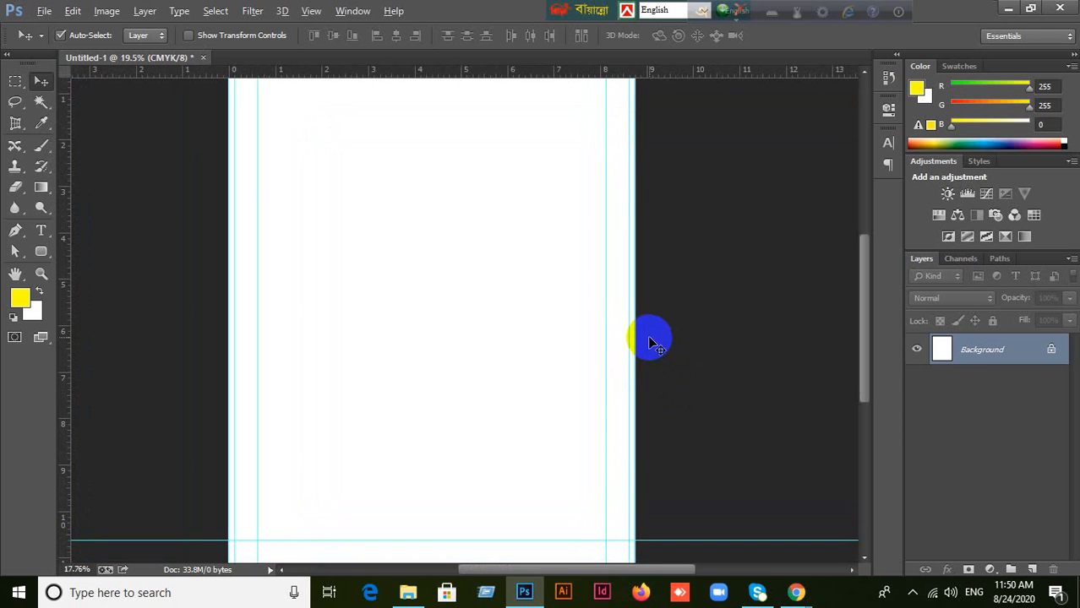
scroll(773, 357, down, 1)
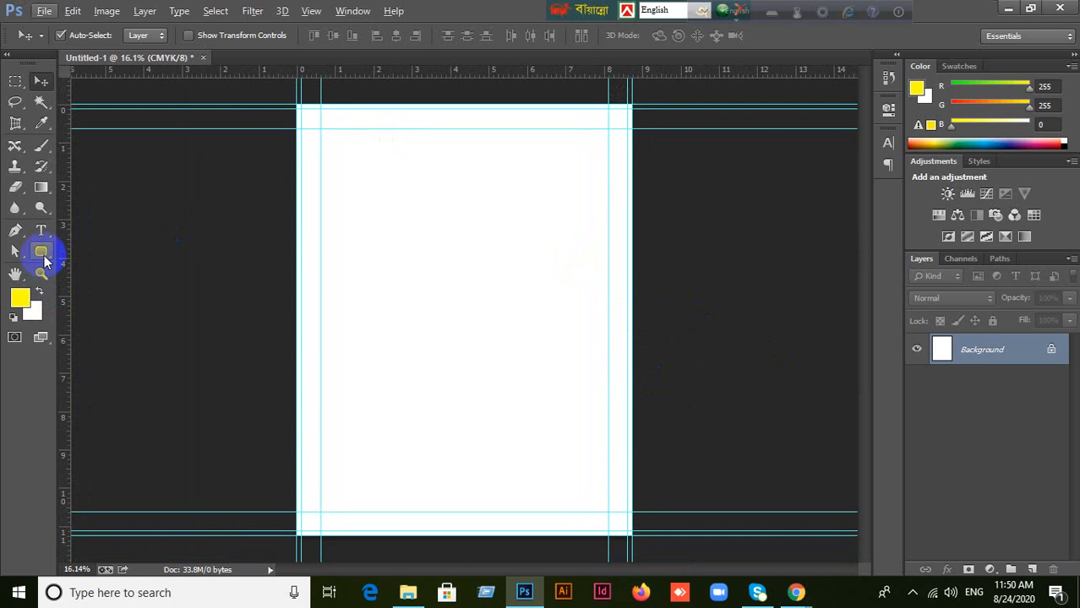
drag(44, 262, 100, 252)
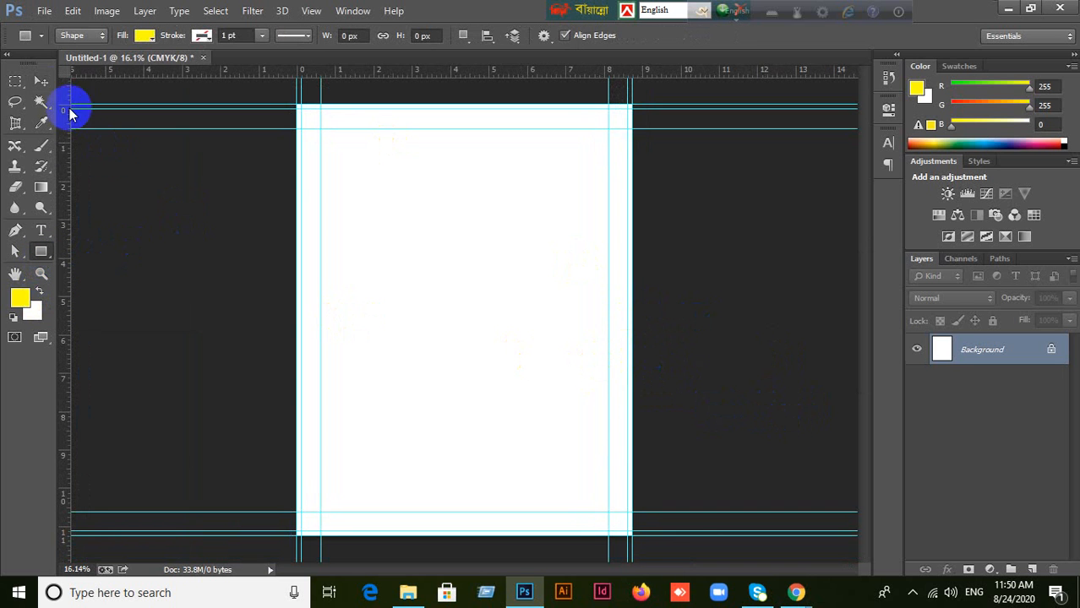
click(41, 81)
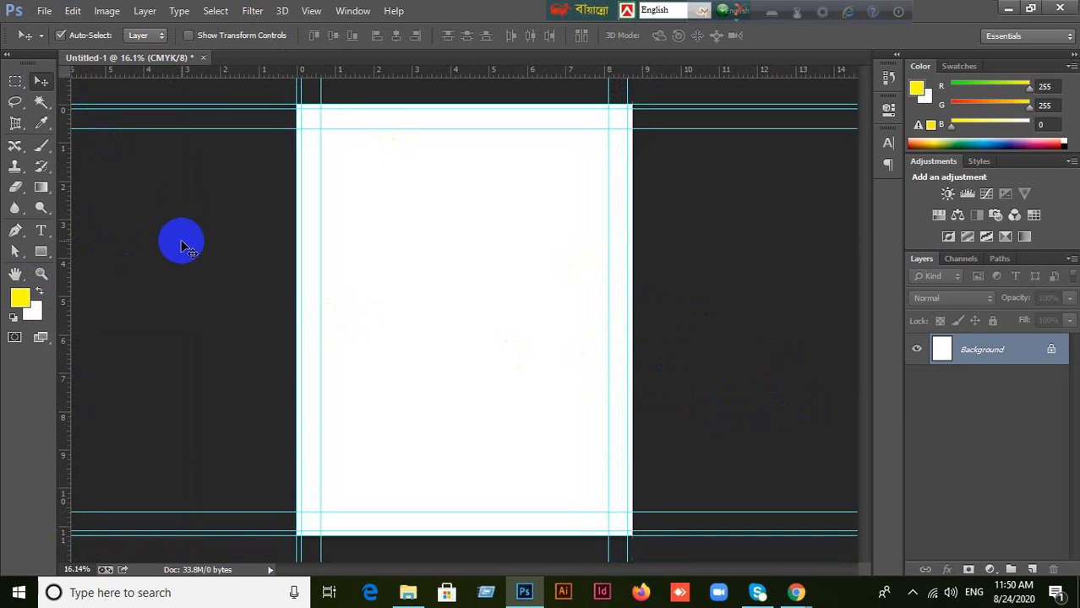
- Undo the newest outer edge guides and the 0.25-inch canvas enlargement
key(ctrl+alt+z)
key(ctrl+alt+z)
key(ctrl+alt+z)
key(ctrl+alt+z)
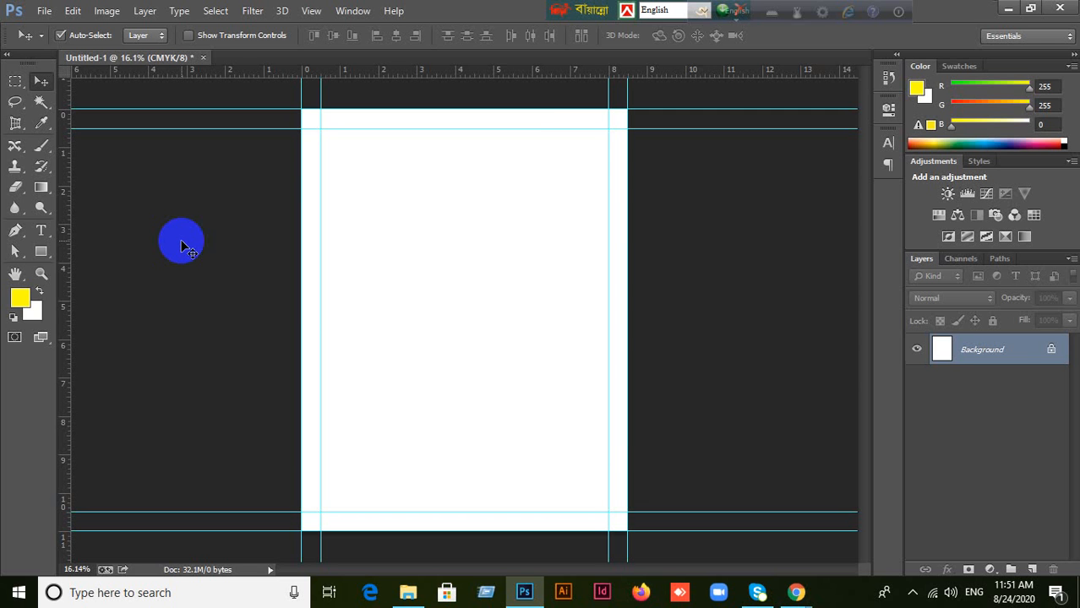
- Start a new document and switch its width and height units to inches
click(104, 11)
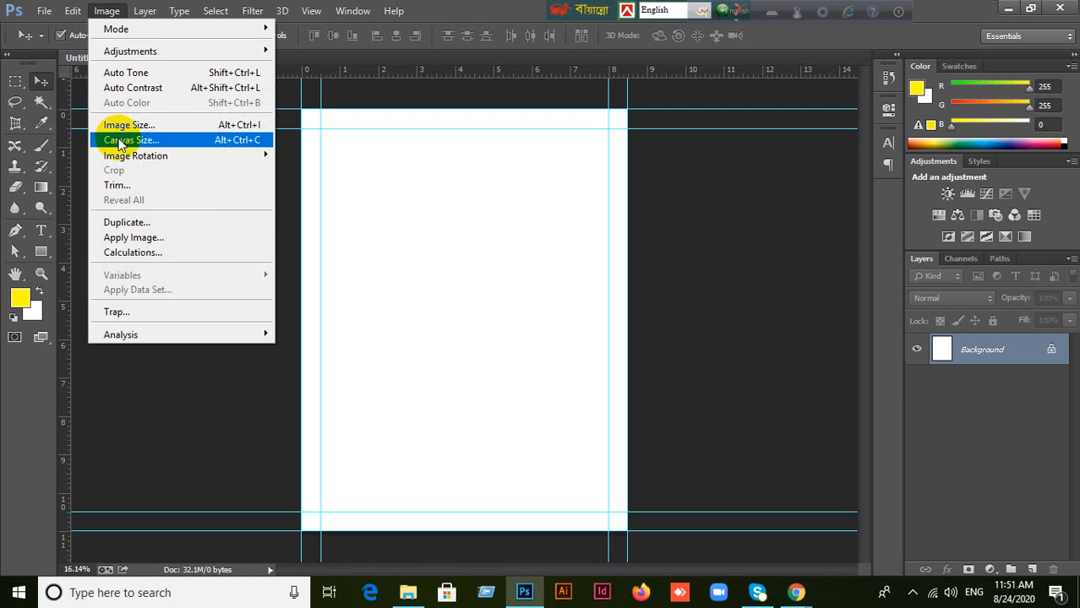
key(Escape)
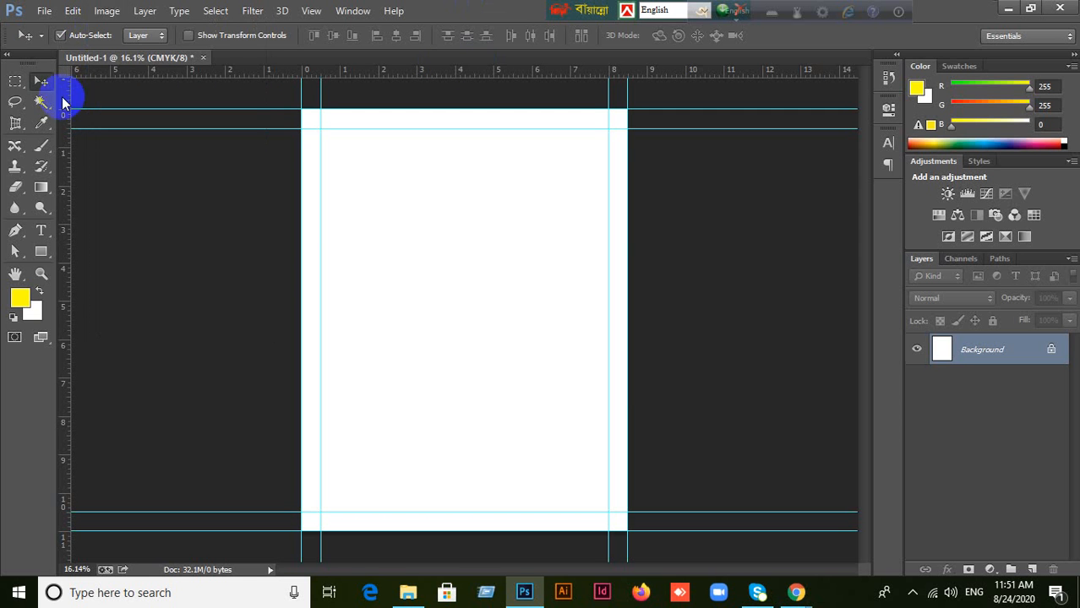
click(44, 11)
click(210, 216)
key(ctrl+n)
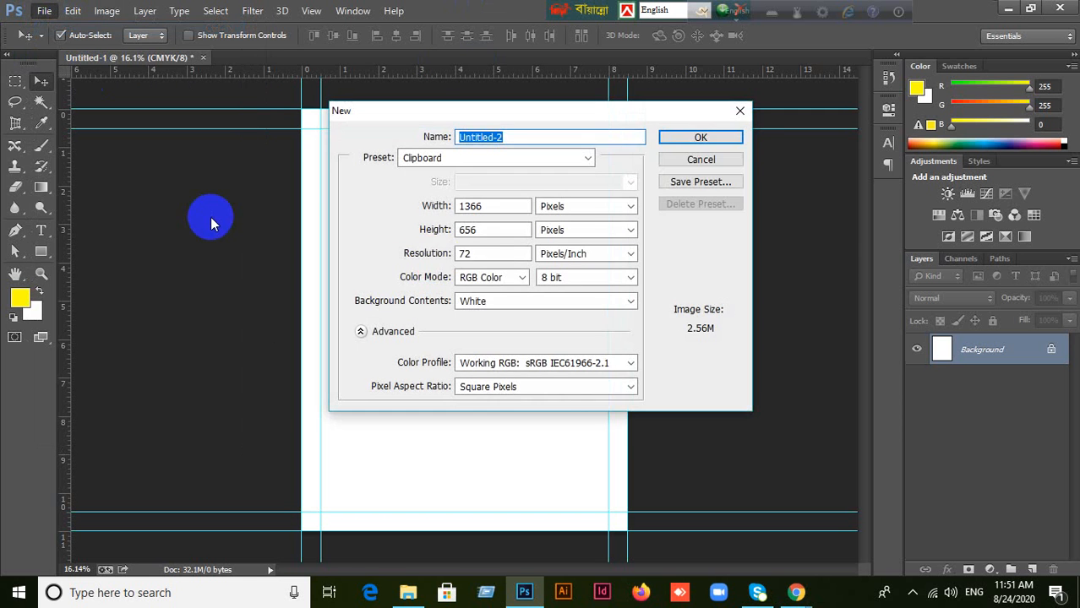
click(590, 206)
click(568, 222)
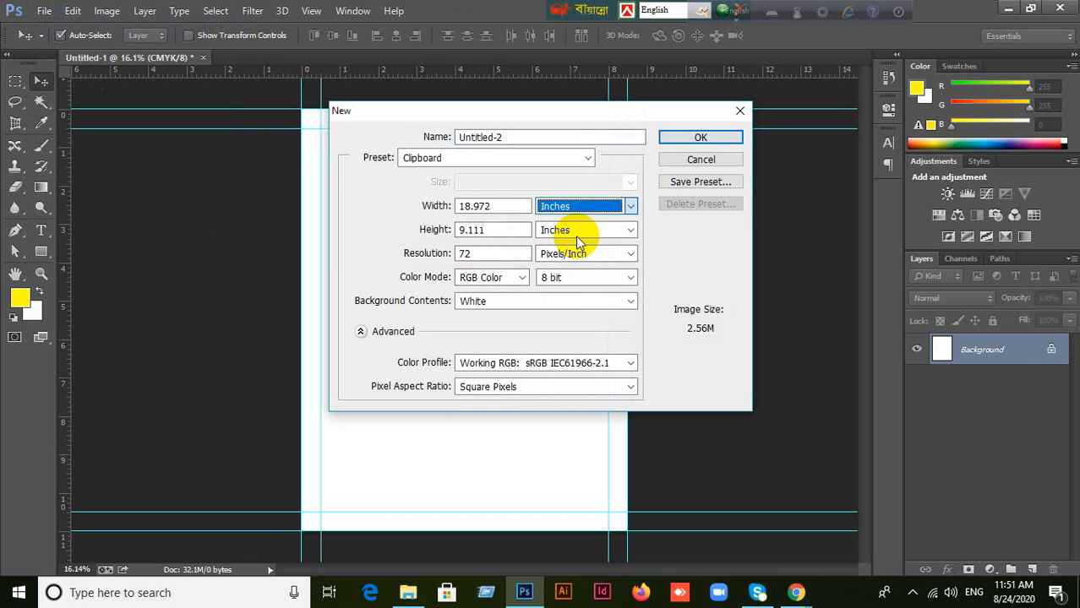
- Set the new document's width to 3.25 inches and height to 1.75 inches, and create it
double_click(478, 206)
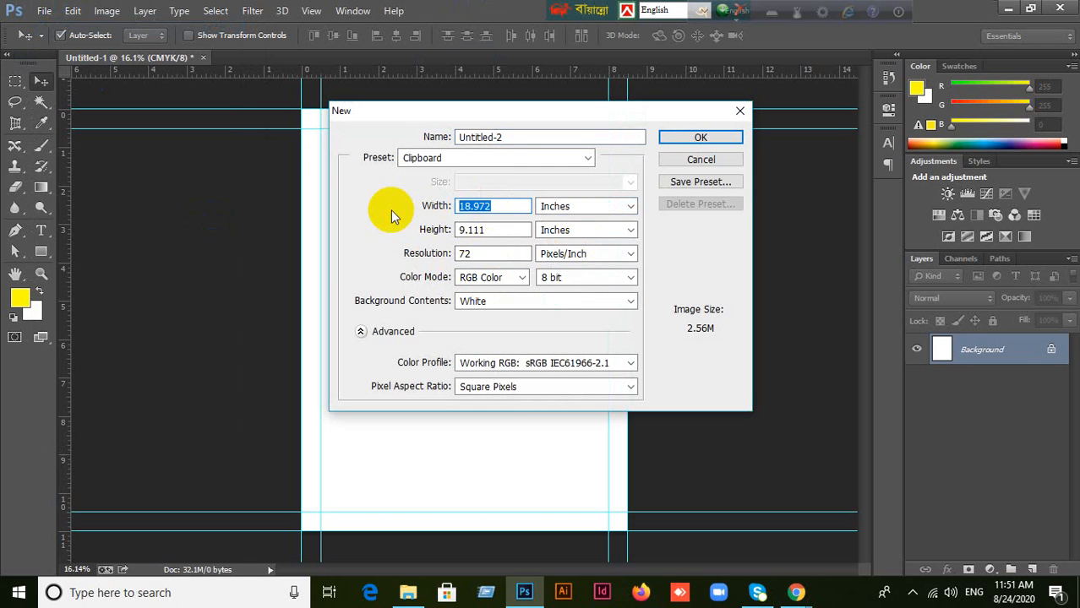
text(3)
key(BackSpace)
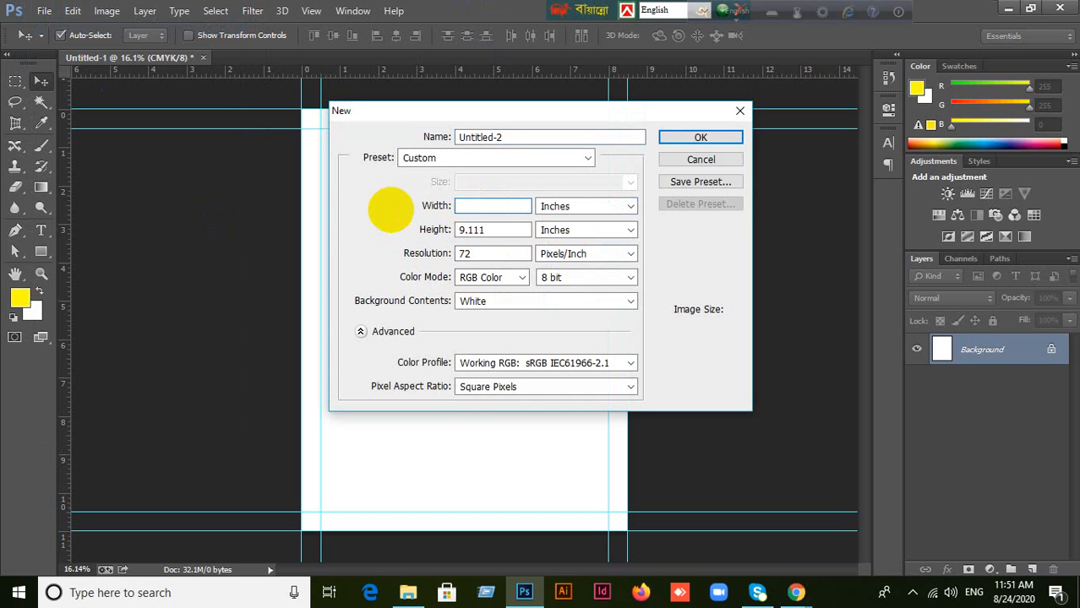
text(3.25)
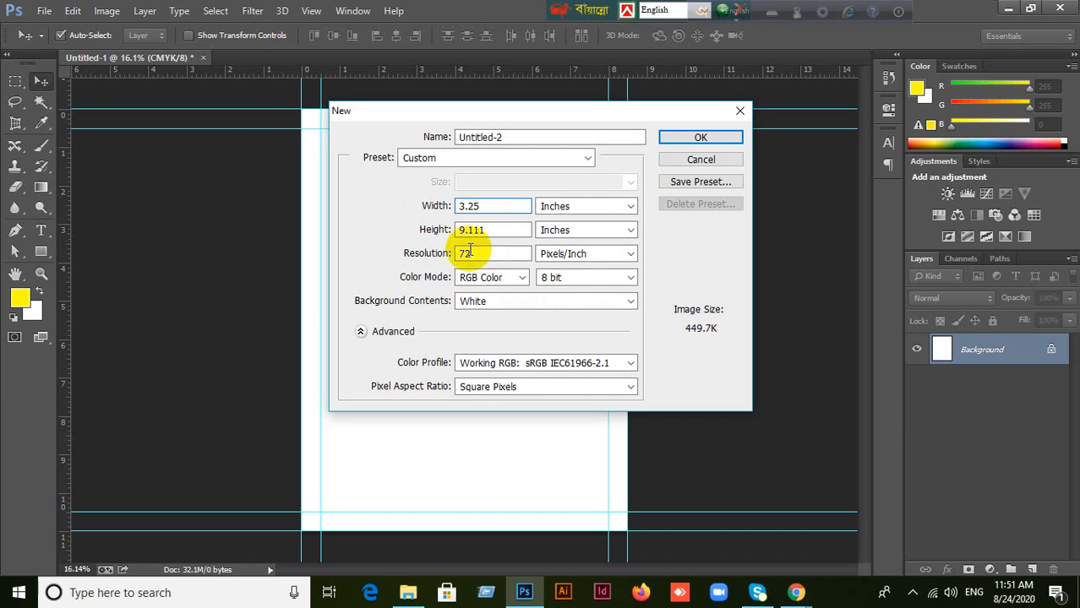
double_click(492, 230)
text(1.)
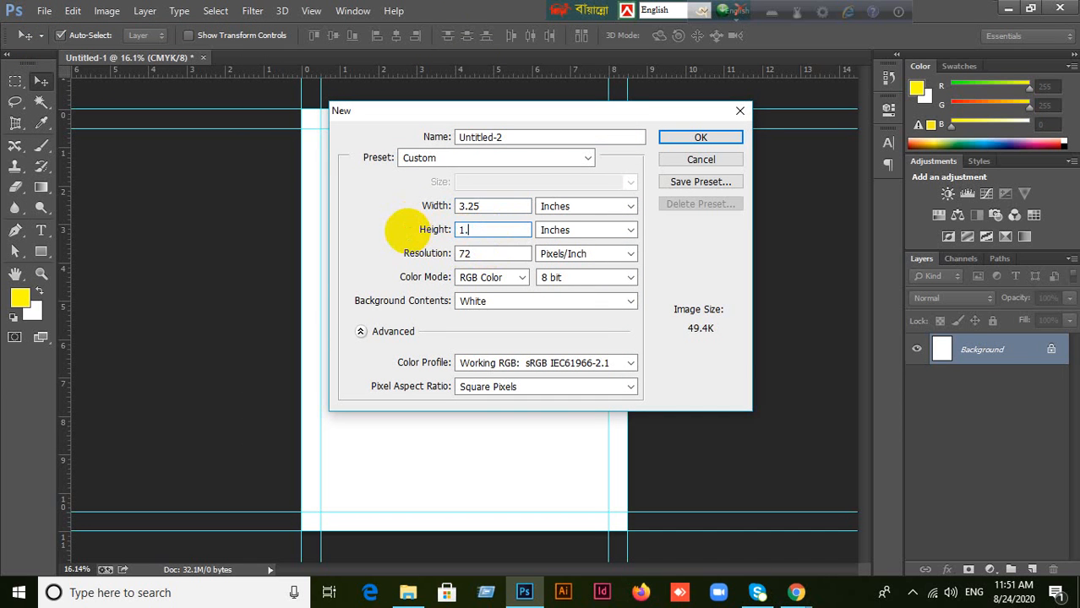
text(75)
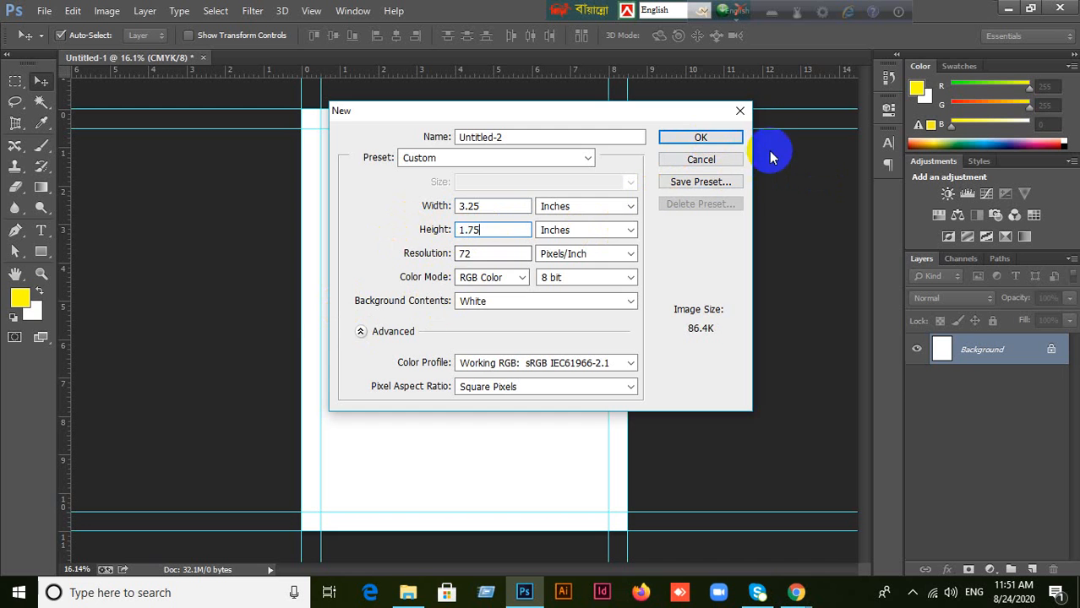
click(729, 136)
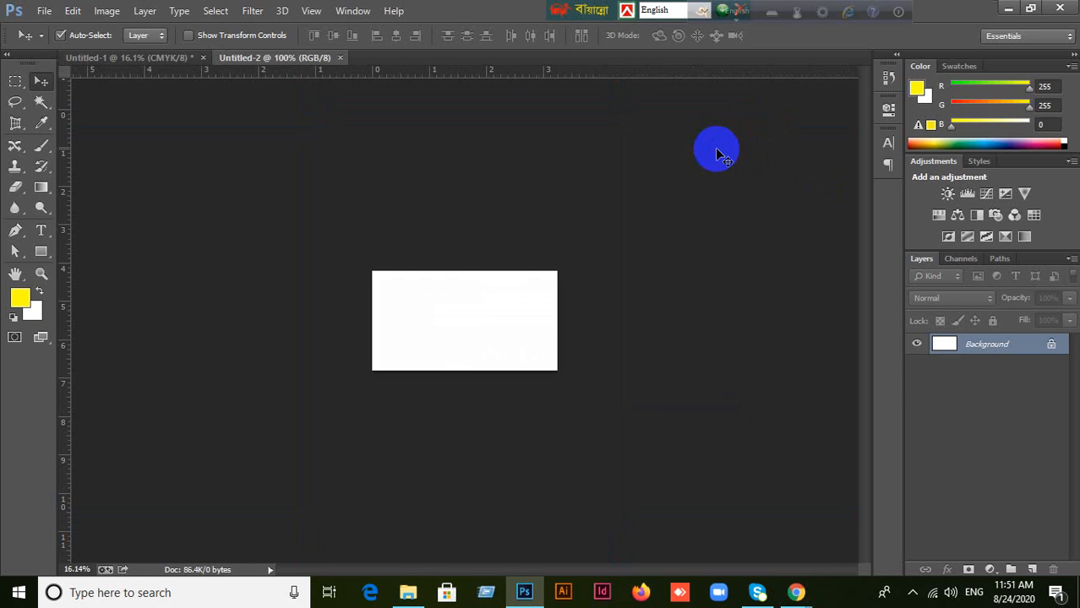
- Place guides along all four edges of the 3.25 × 1.75 inch canvas
scroll(479, 380, up, 3)
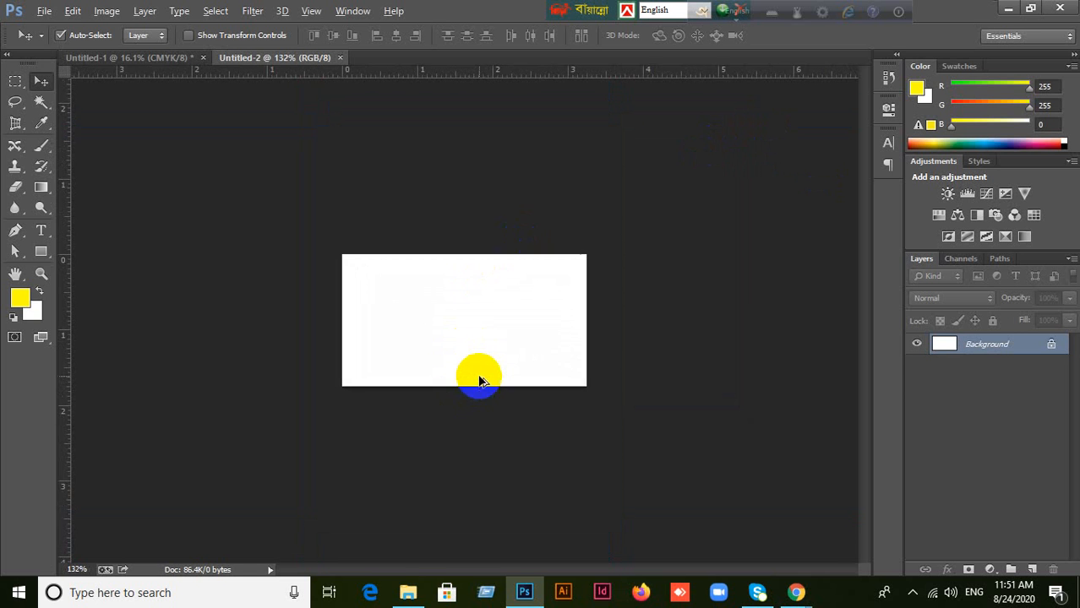
scroll(479, 381, up, 5)
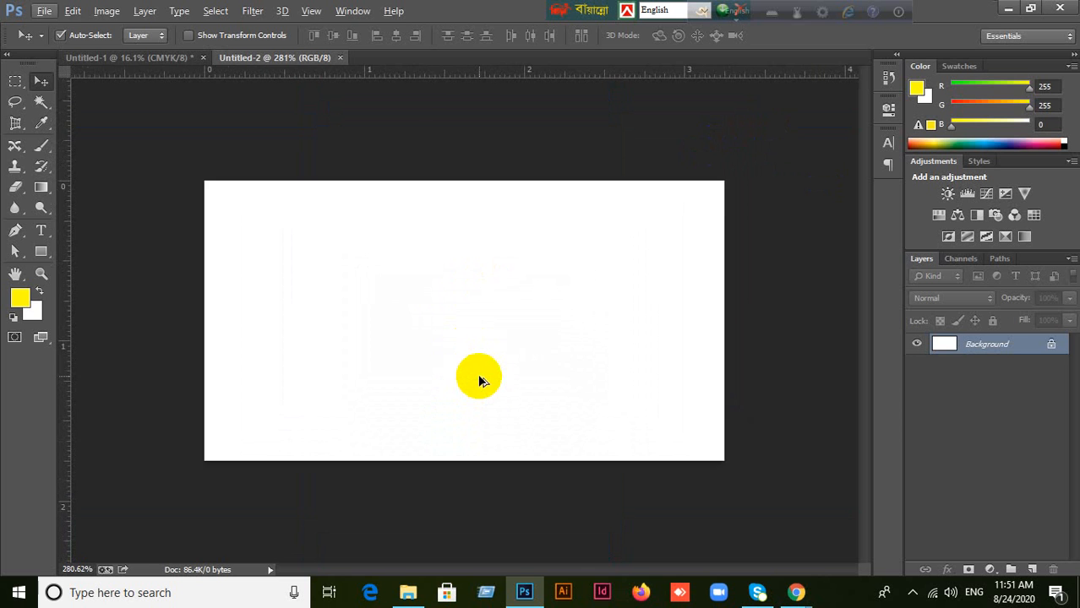
scroll(477, 381, down, 1)
drag(473, 72, 458, 446)
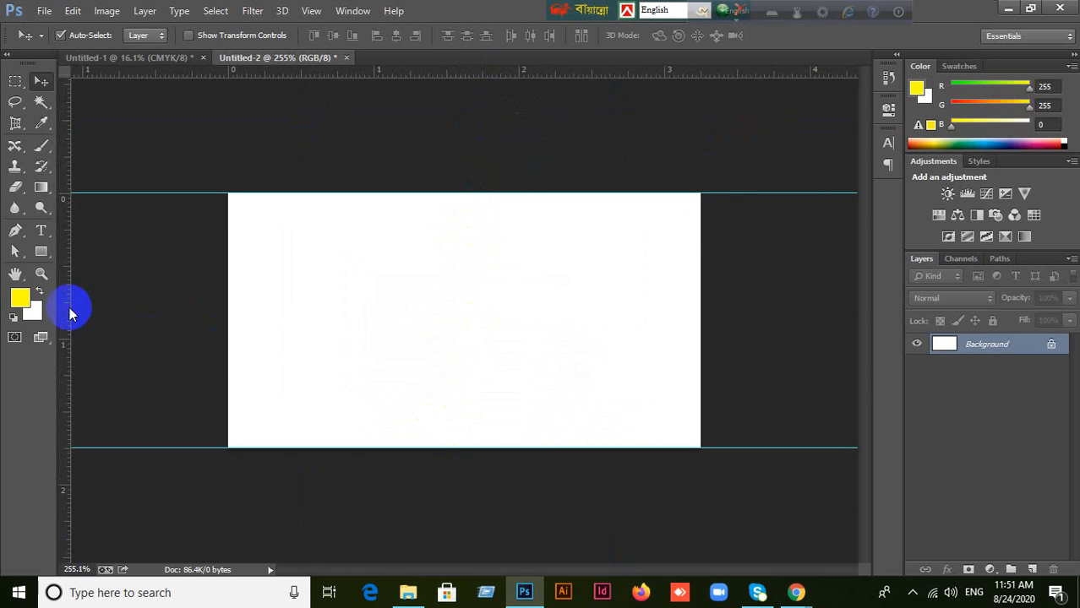
drag(71, 312, 228, 319)
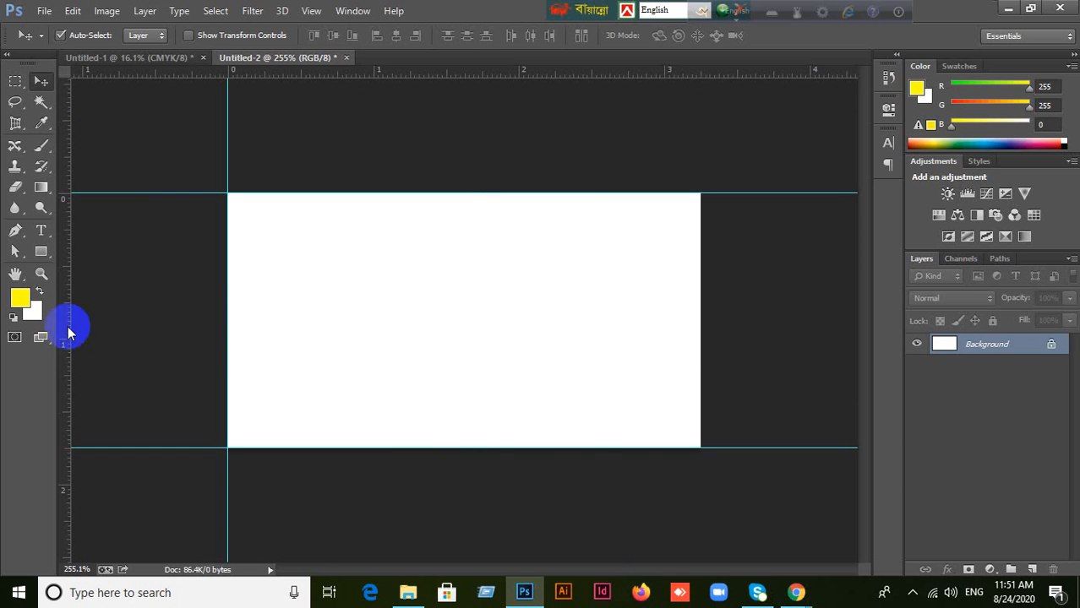
drag(69, 332, 698, 326)
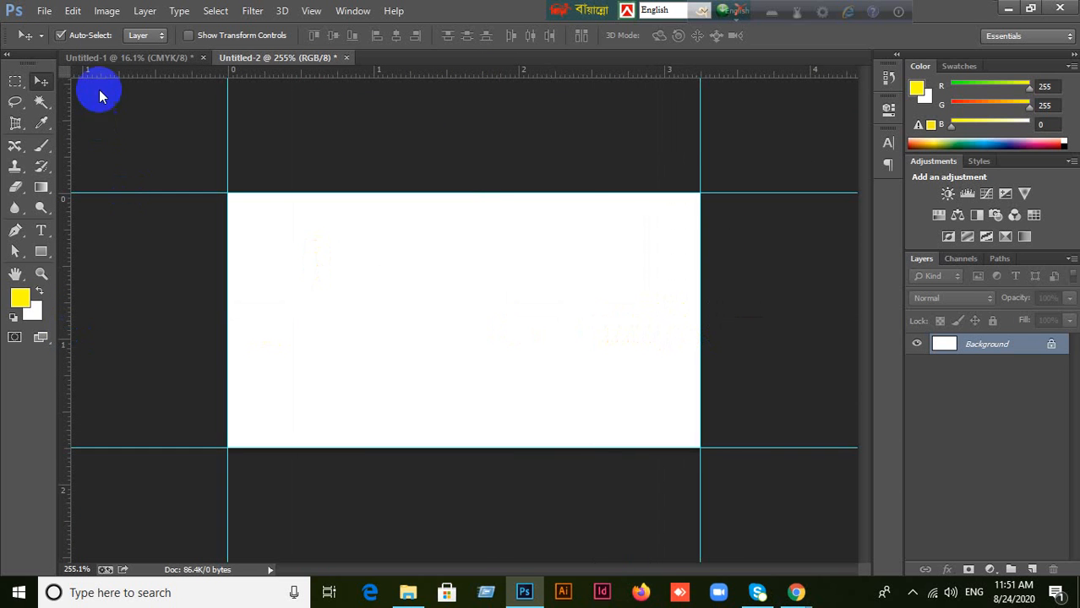
- Open the canvas size settings, compare absolute with relative dimensions, and leave relative sizing enabled
click(107, 11)
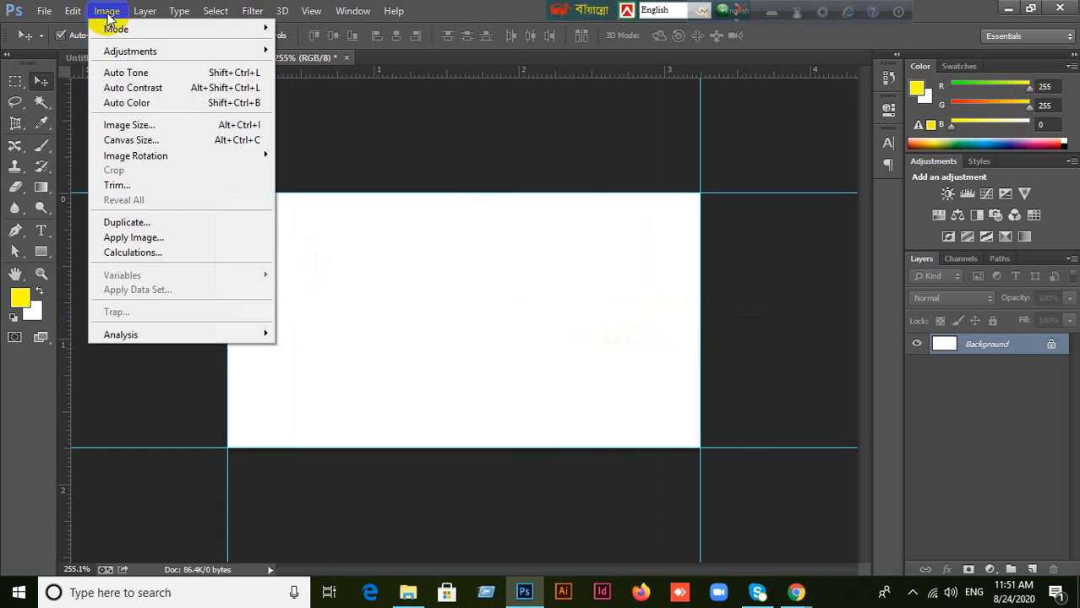
click(134, 141)
click(483, 254)
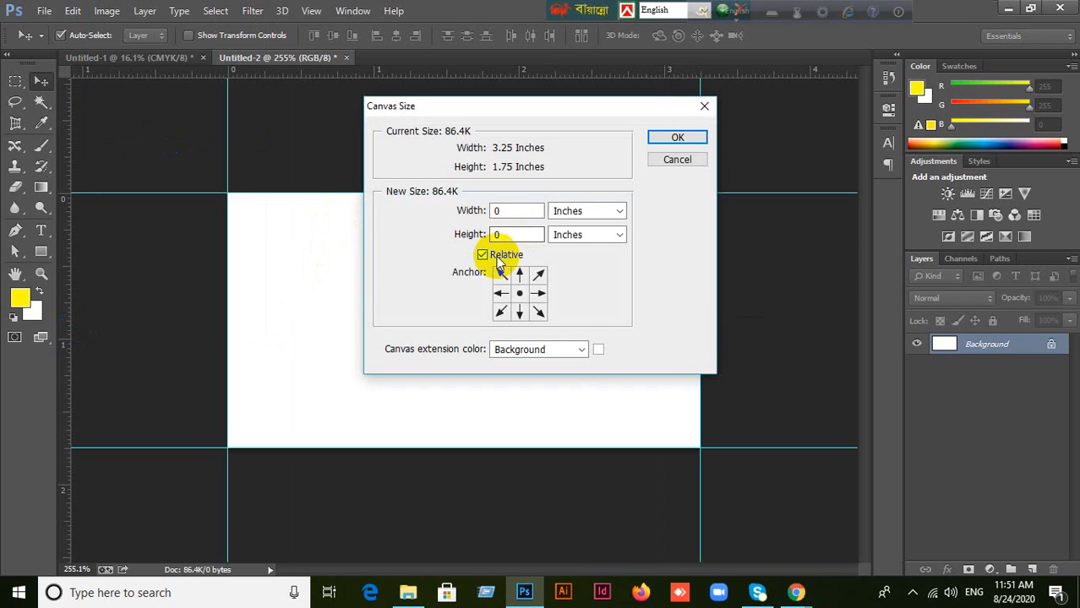
click(499, 258)
click(524, 210)
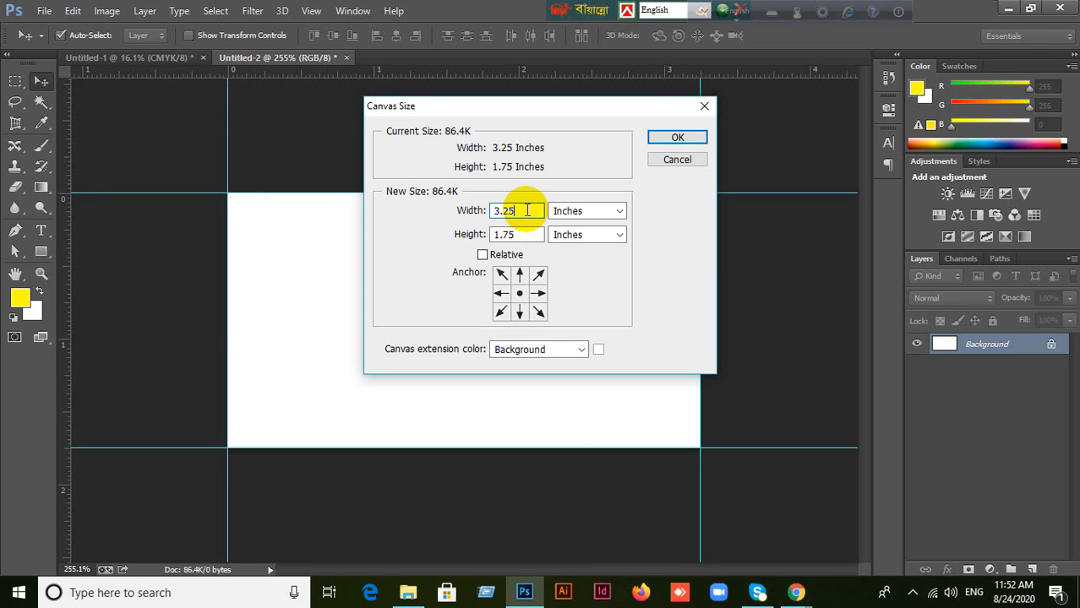
drag(526, 209, 496, 213)
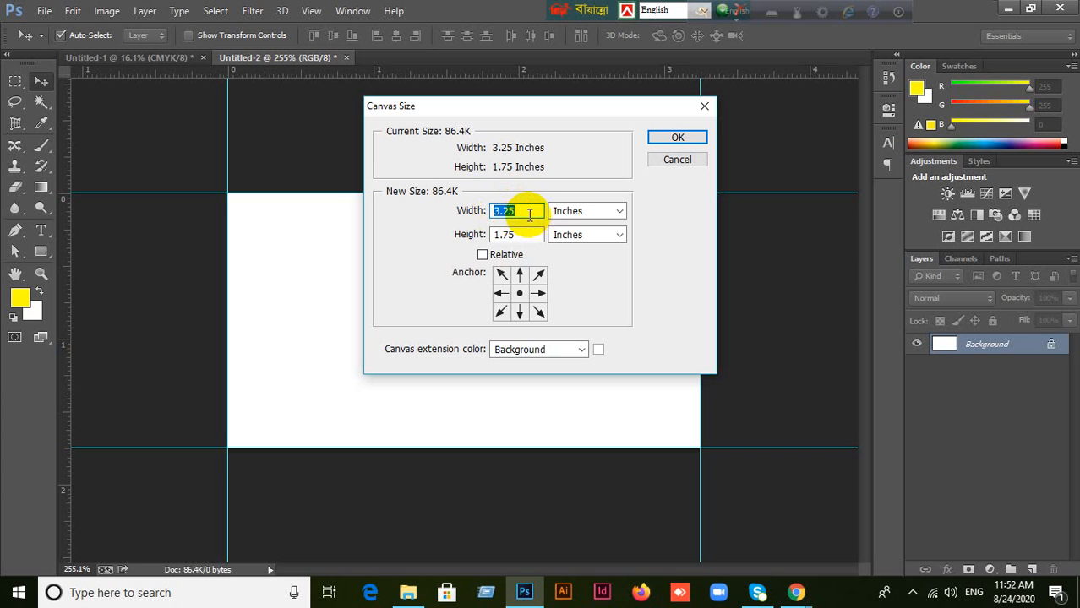
click(526, 212)
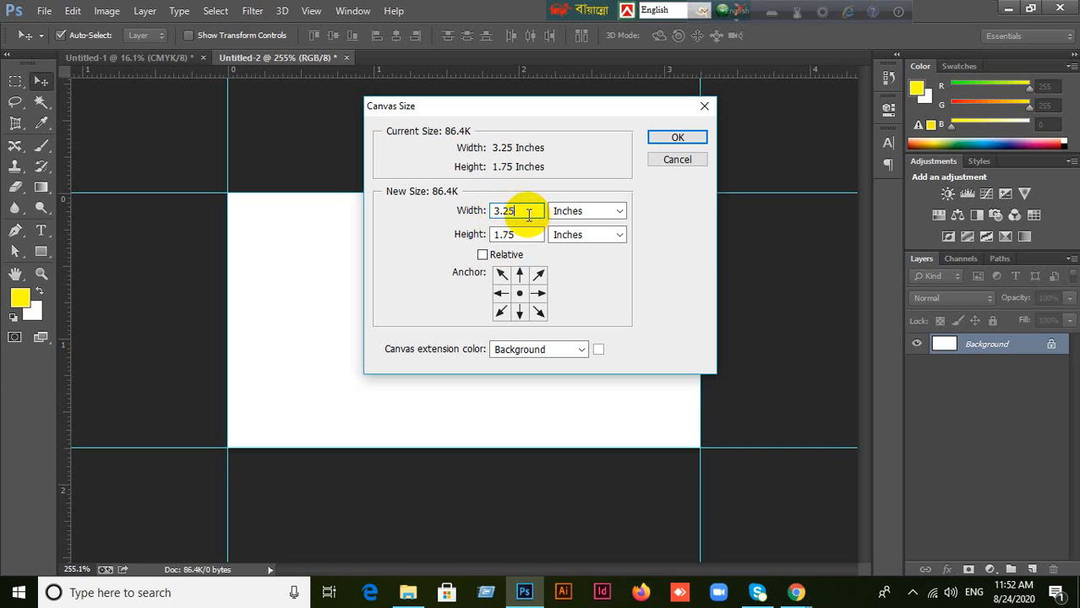
click(484, 256)
click(484, 256)
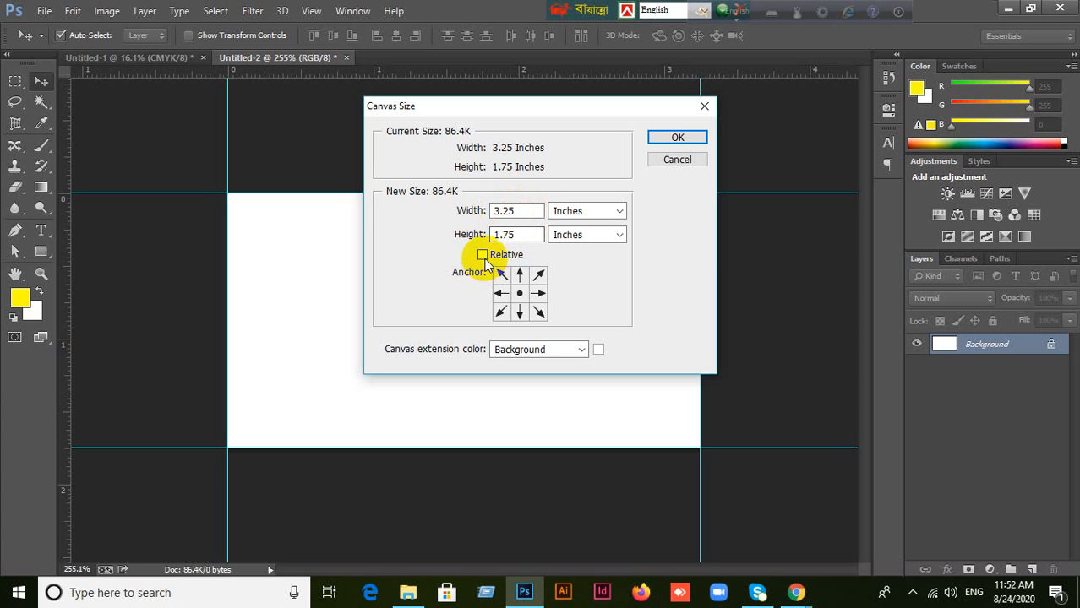
click(484, 257)
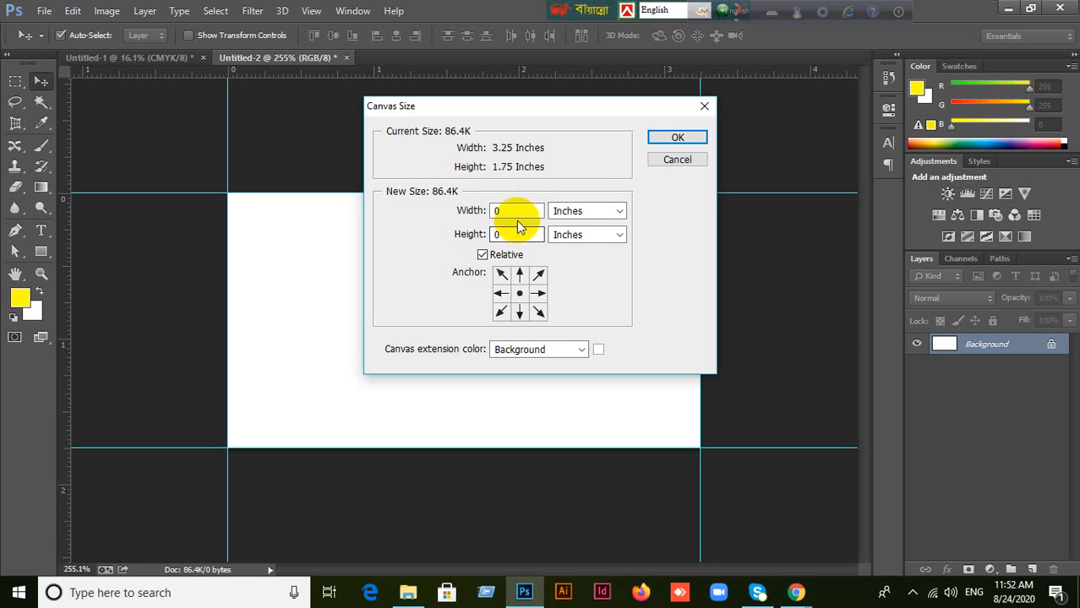
double_click(505, 213)
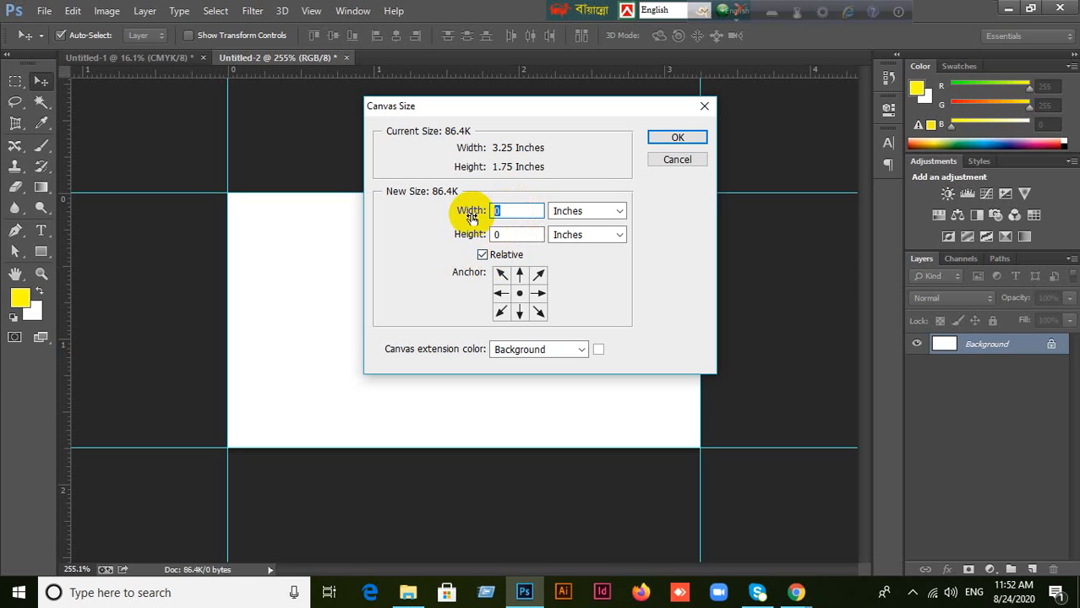
text(25)
double_click(495, 234)
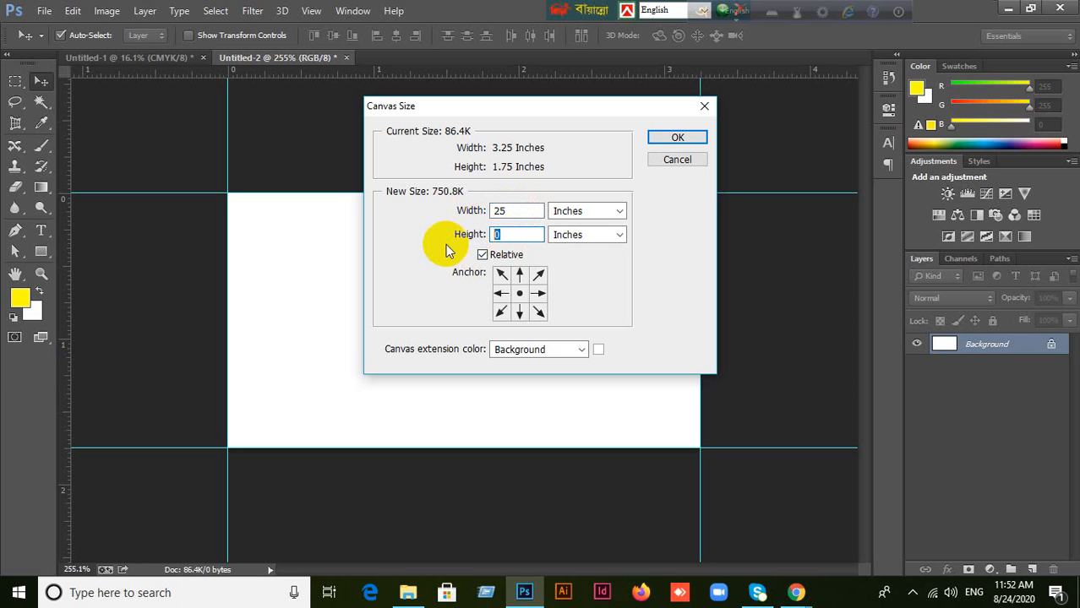
key(BackSpace)
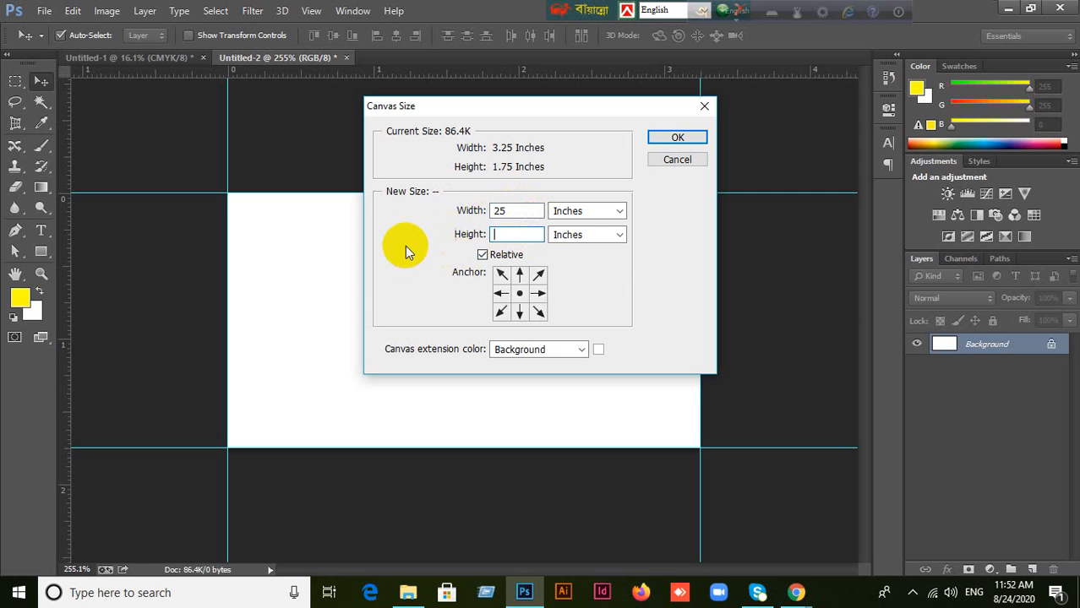
click(503, 212)
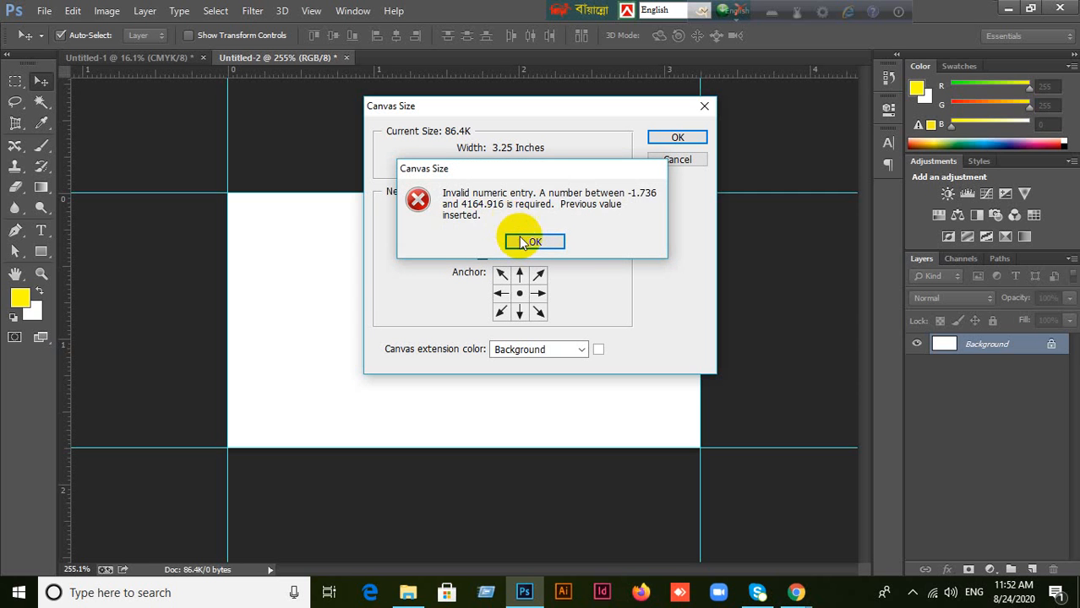
click(523, 243)
- Set the relative canvas width and height increases to 0.25 inches each
click(471, 212)
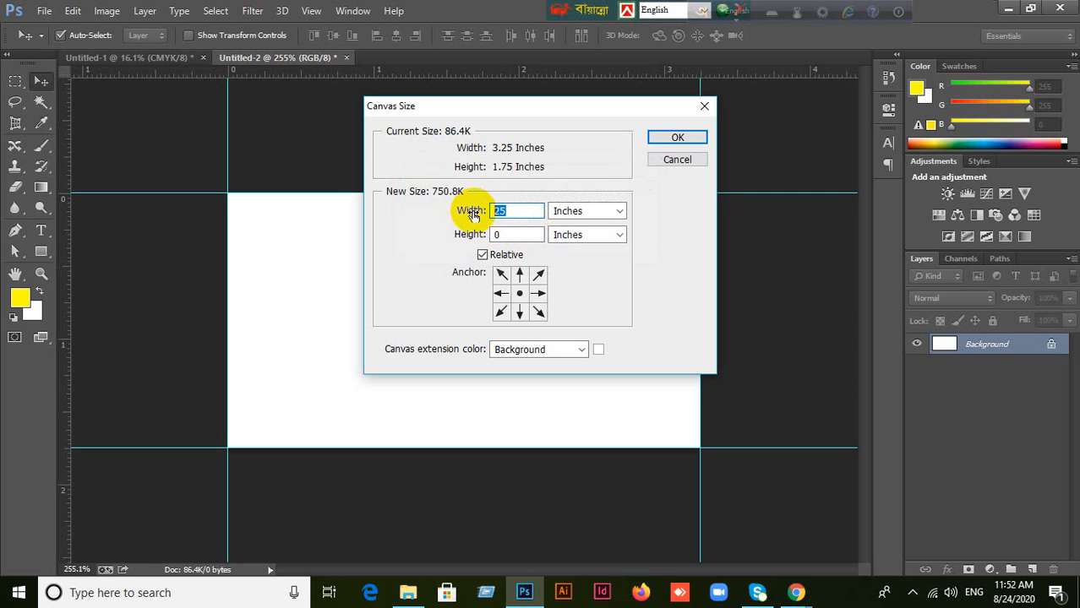
text(.25)
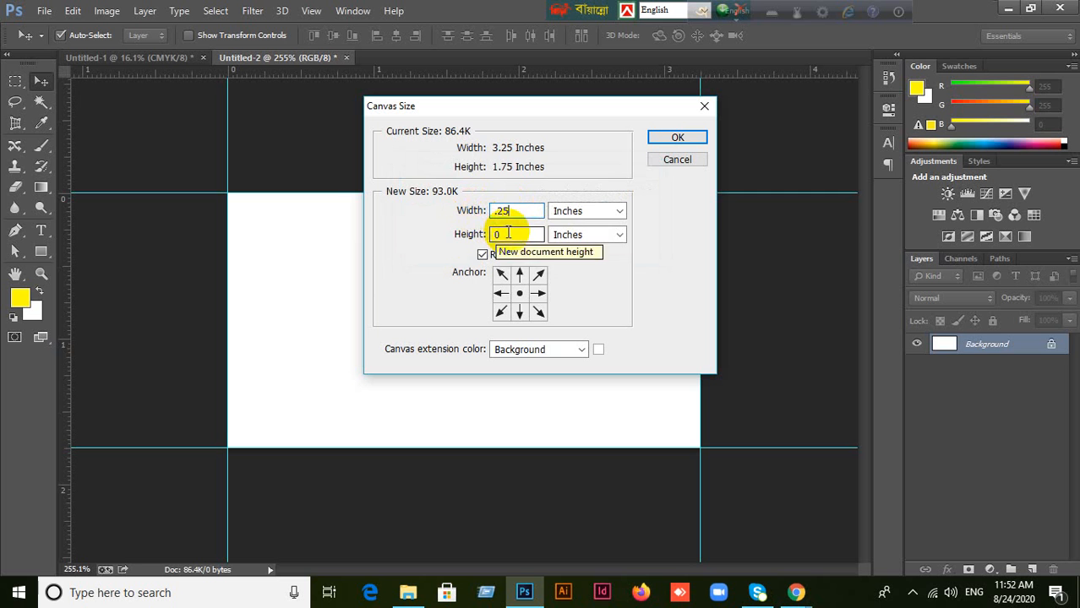
click(467, 234)
text(.25)
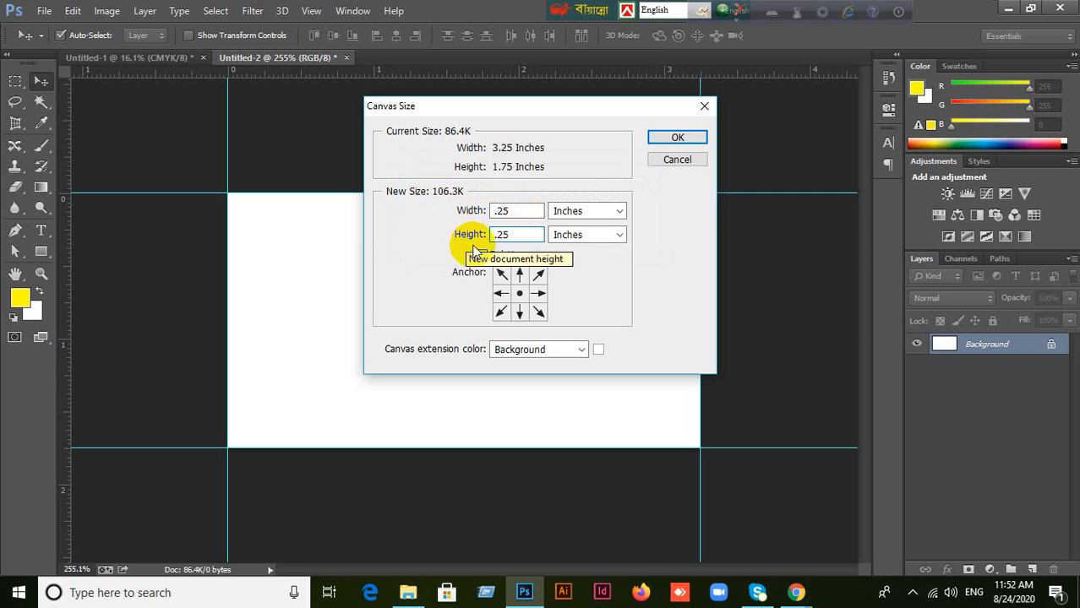
- Check the new canvas dimensions as absolute values, return to relative sizing, and apply the canvas enlargement
click(483, 254)
click(505, 211)
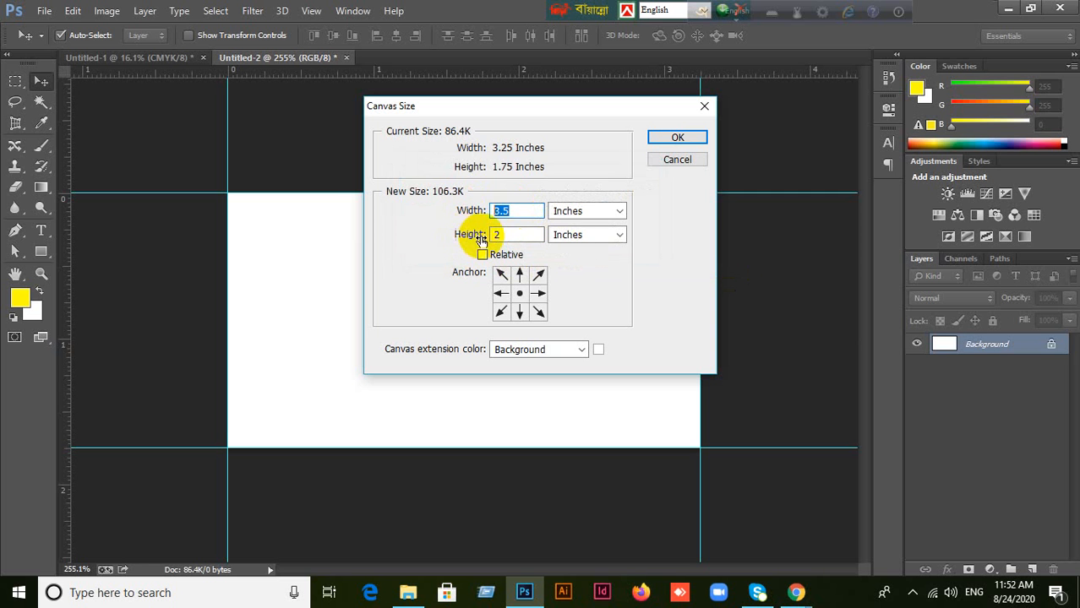
click(499, 235)
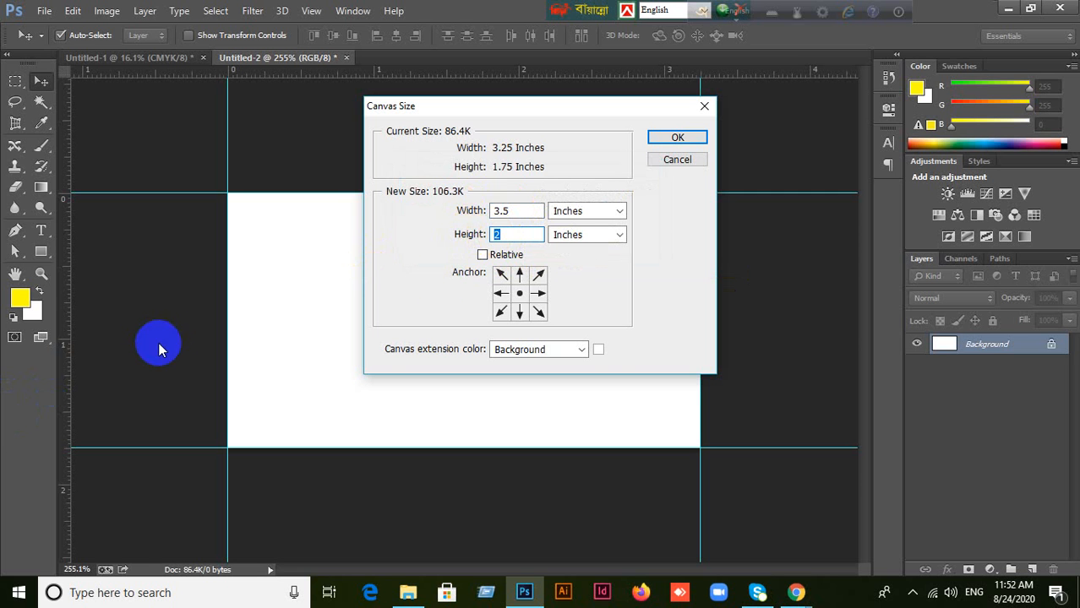
click(511, 212)
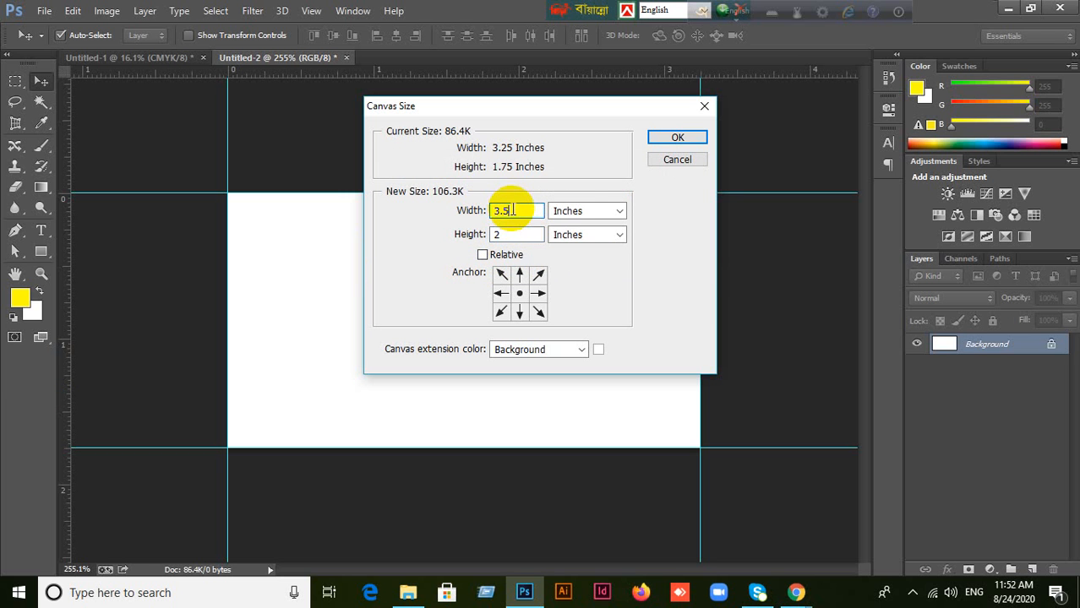
click(482, 254)
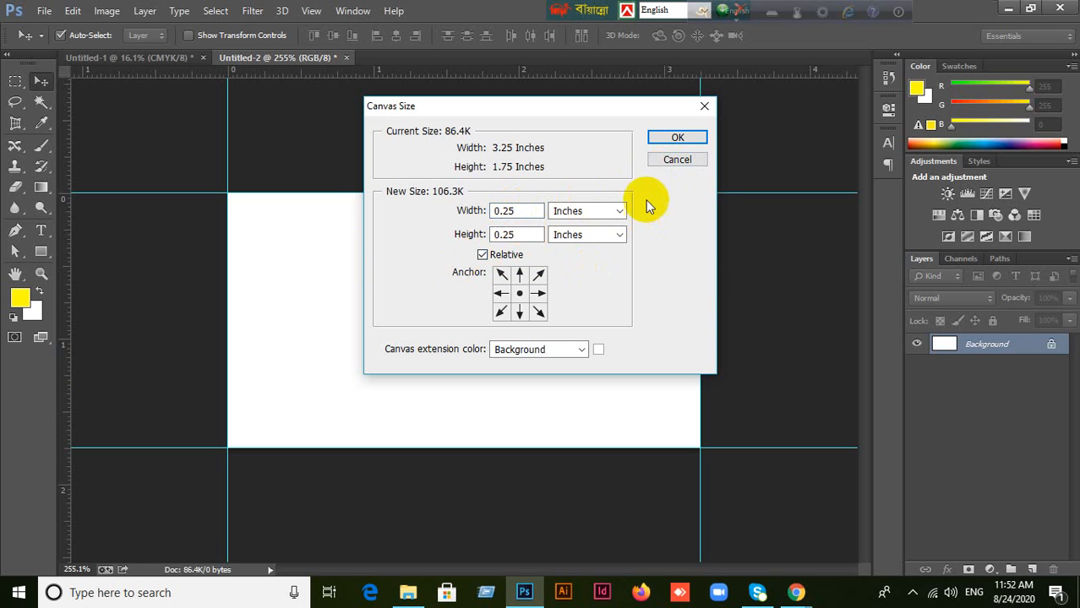
click(678, 138)
- Place guides along all four outer edges of the enlarged canvas, outside the first set of guides
drag(451, 74, 452, 175)
drag(453, 77, 414, 466)
drag(60, 302, 719, 293)
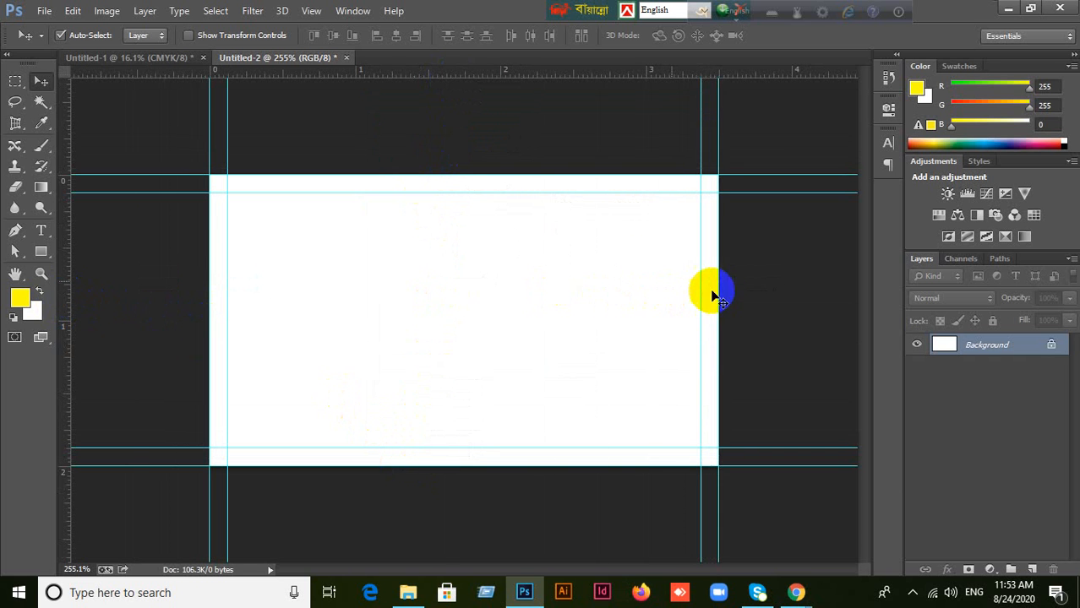
- Reopen the canvas size settings and set an absolute width of 3.75 inches and height of 2.25 inches
click(106, 10)
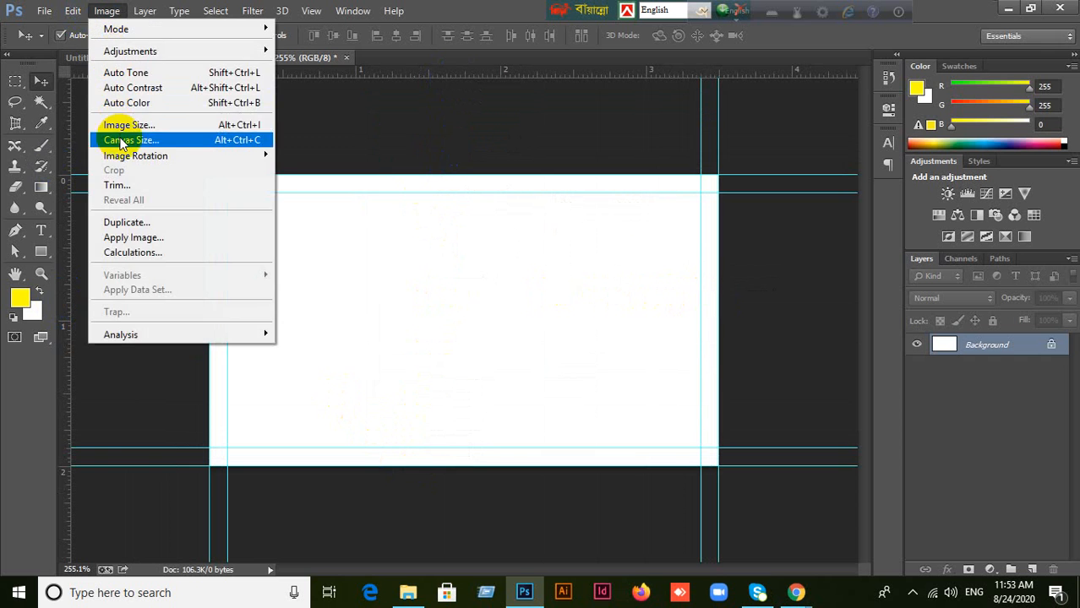
click(116, 141)
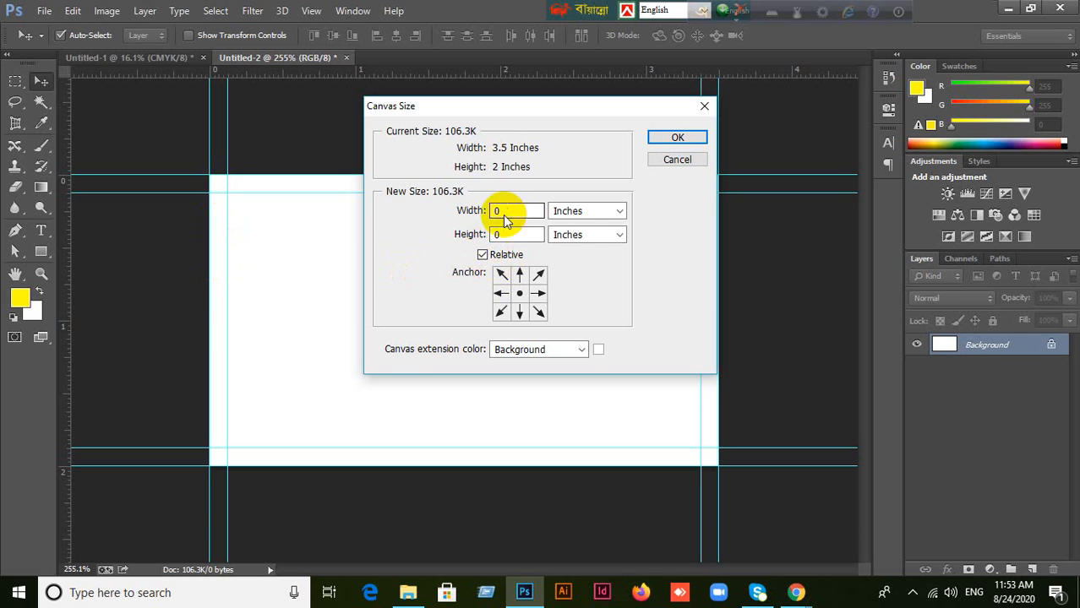
click(484, 254)
double_click(506, 211)
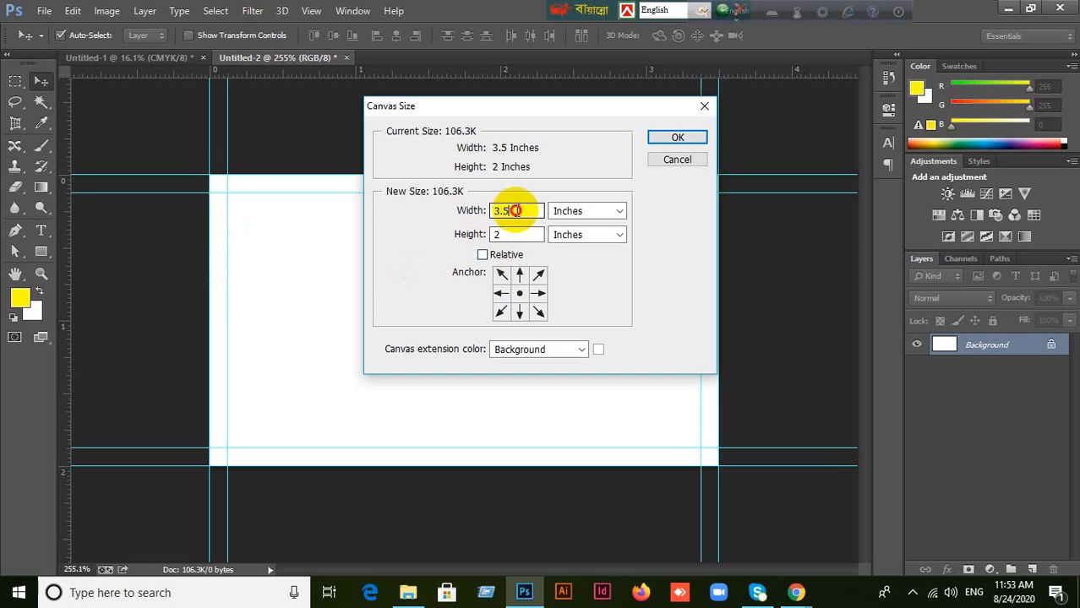
text(3.7)
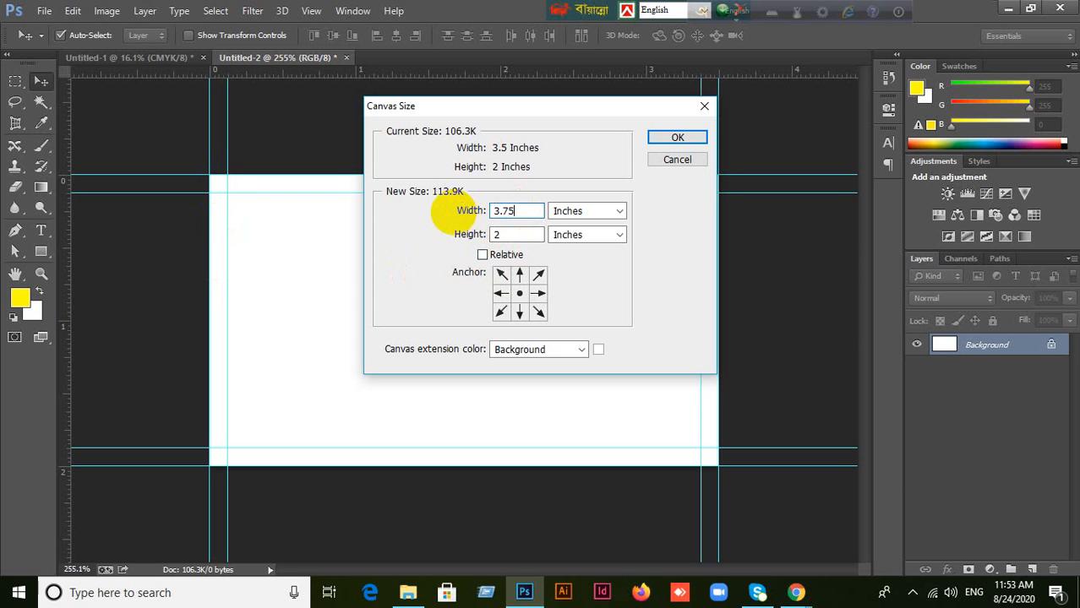
text(5)
double_click(496, 235)
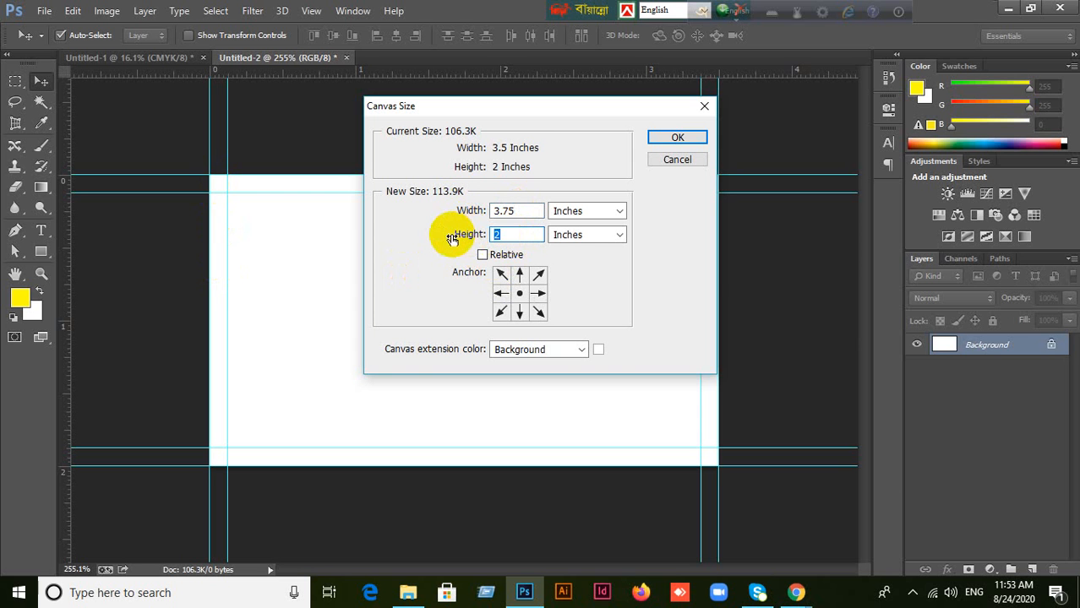
text(2.25)
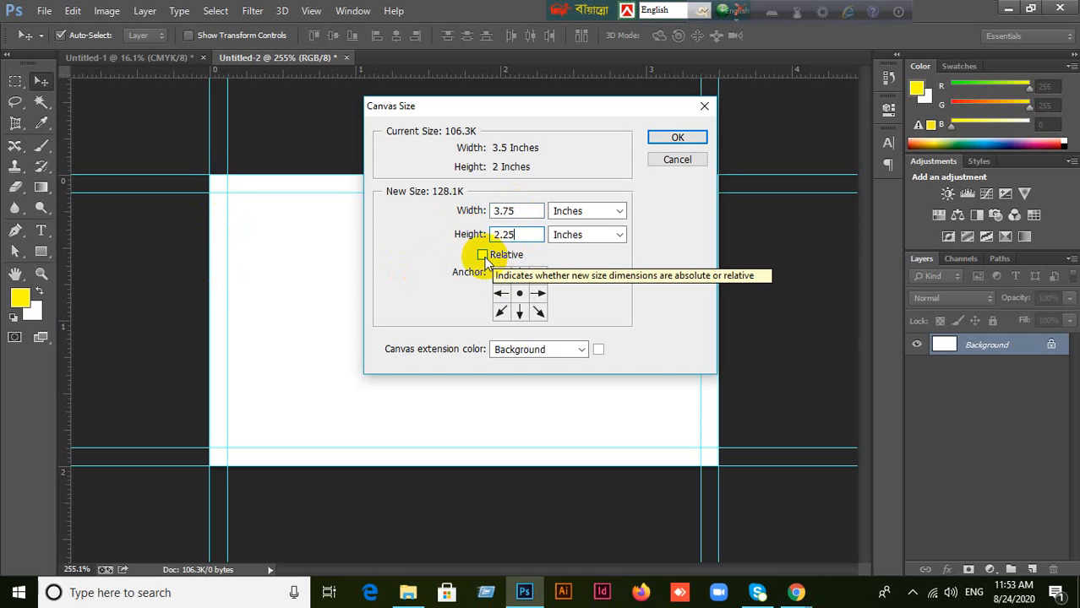
- Switch the canvas size values to relative, re-enter 0.25 inches for the width, and apply the second enlargement
click(483, 255)
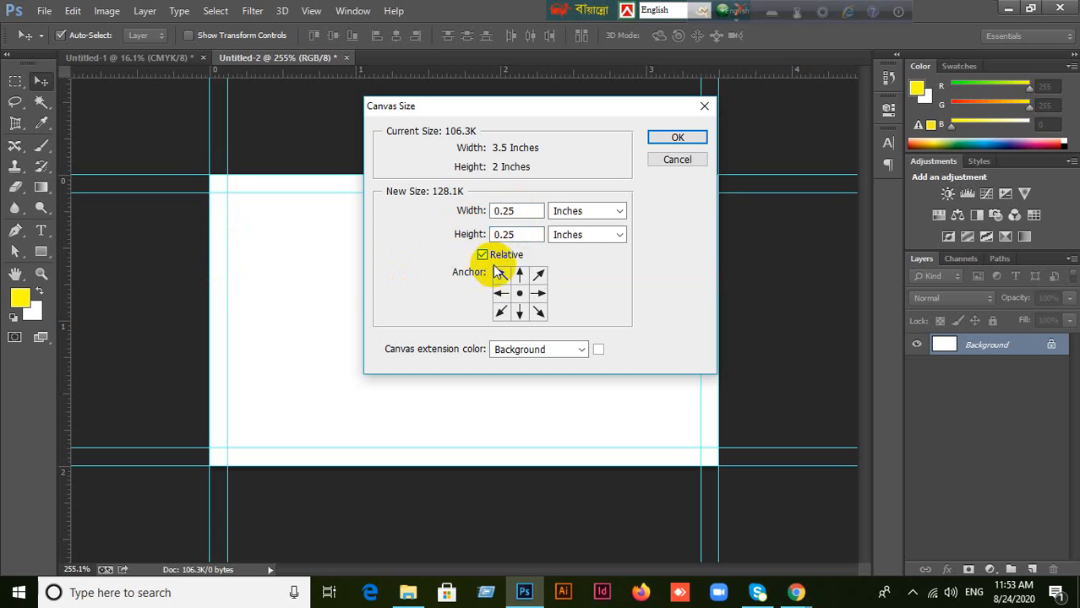
double_click(511, 211)
text(0.265)
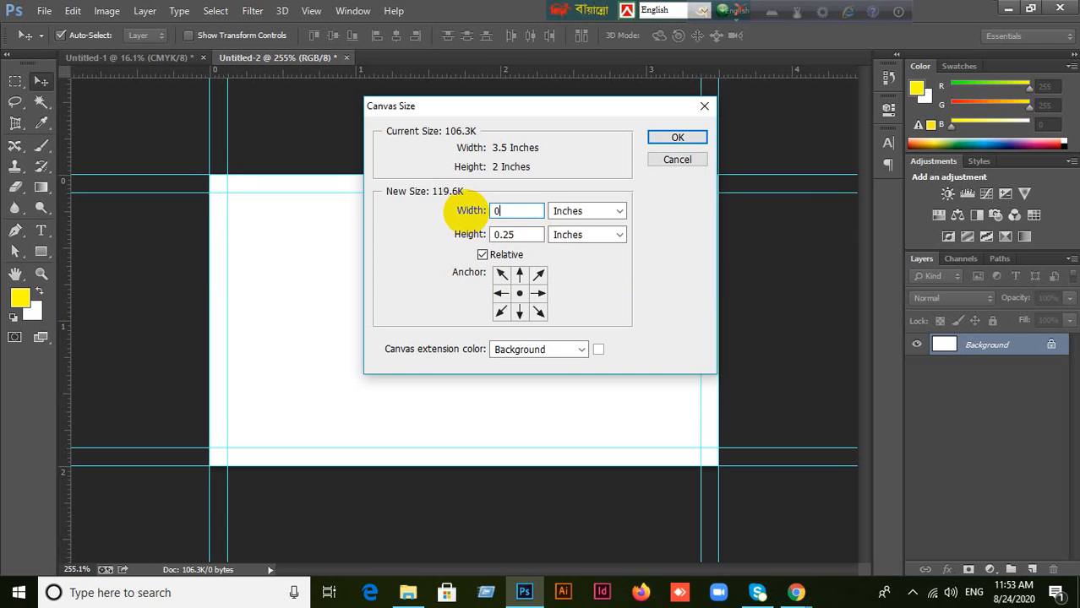
key(BackSpace)
key(BackSpace)
text(5)
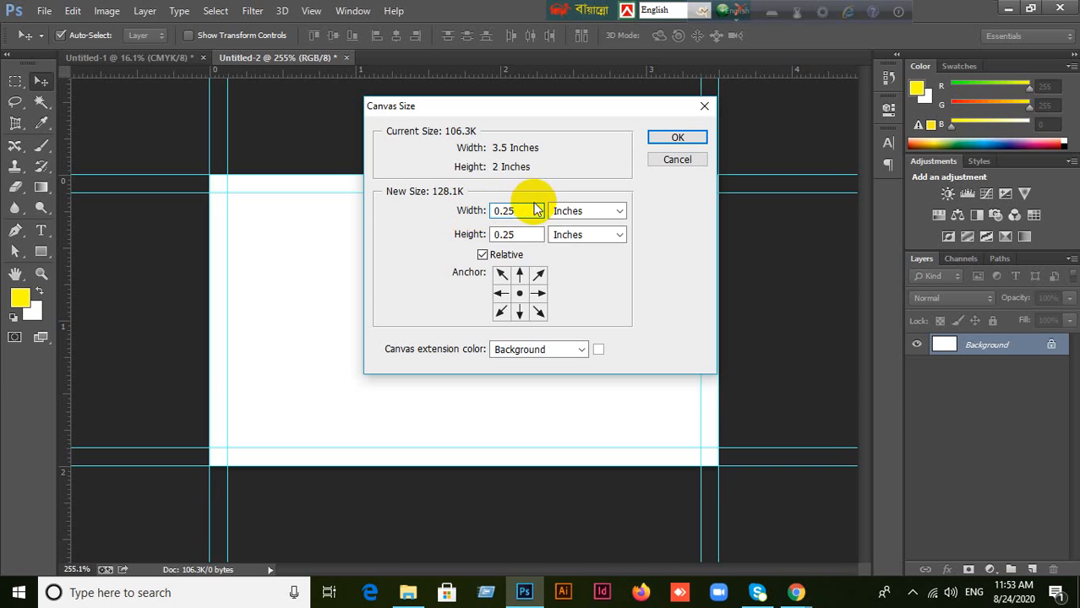
click(675, 138)
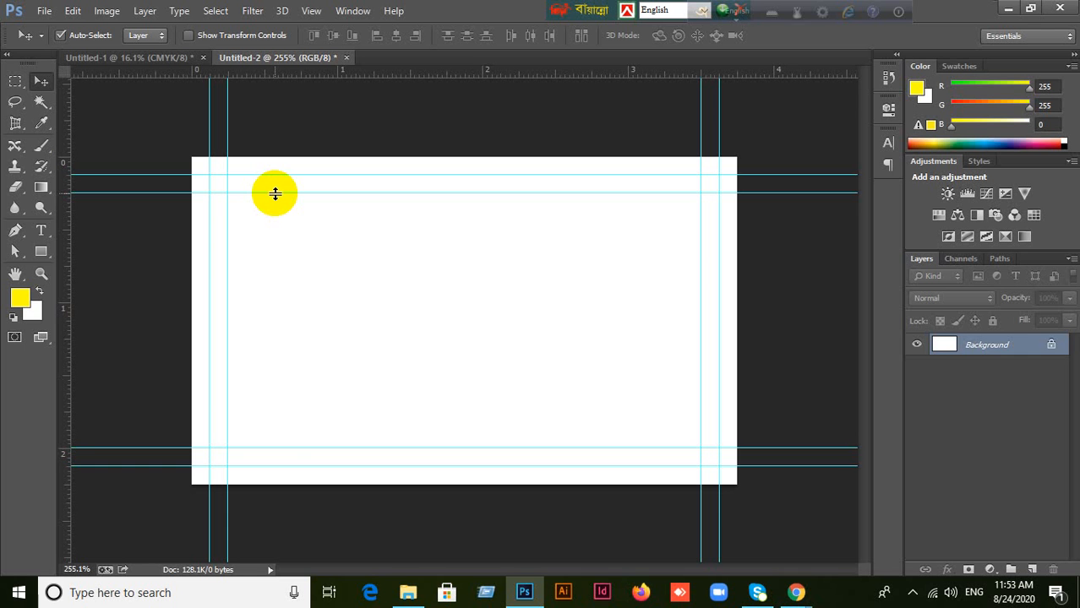
- Switch to the Untitled-1 document
click(110, 59)
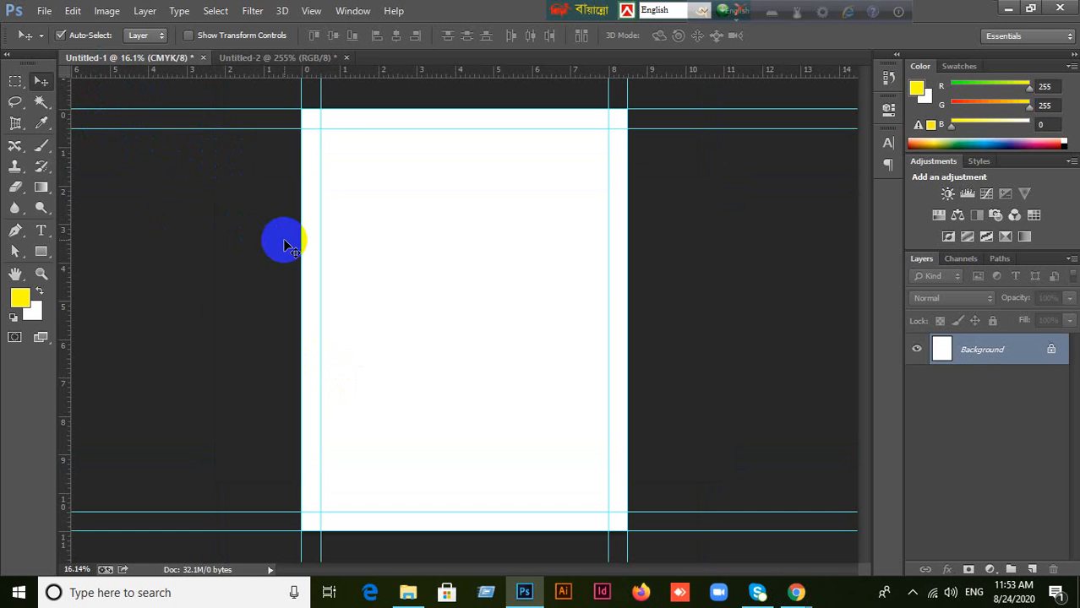
- Undo the outer-edge guides and the canvas enlargement in Untitled-1, back to the first set of guides
key(ctrl+alt+z)
key(ctrl+alt+z)
key(ctrl+alt+z)
key(ctrl+alt+z)
key(ctrl+alt+z)
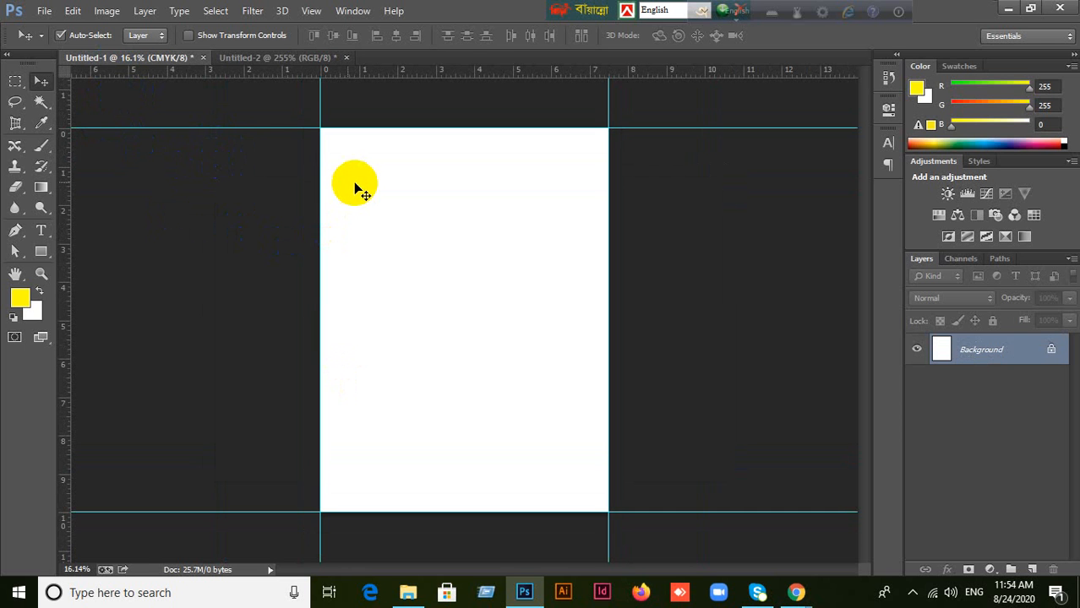
- Enlarge the canvas of Untitled-1 by a relative 1 inch in both width and height
click(108, 11)
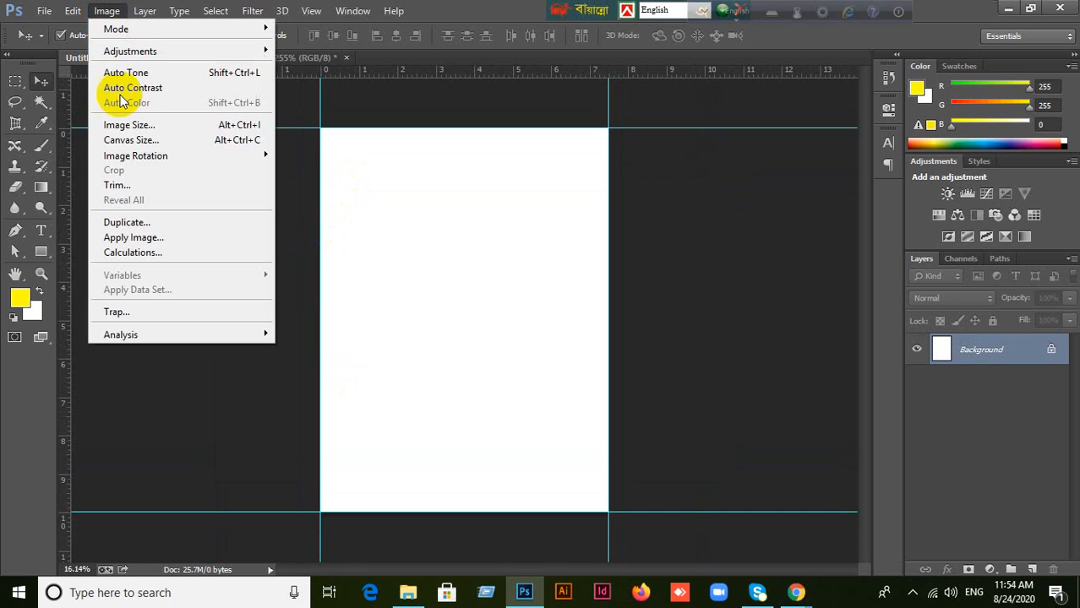
click(131, 141)
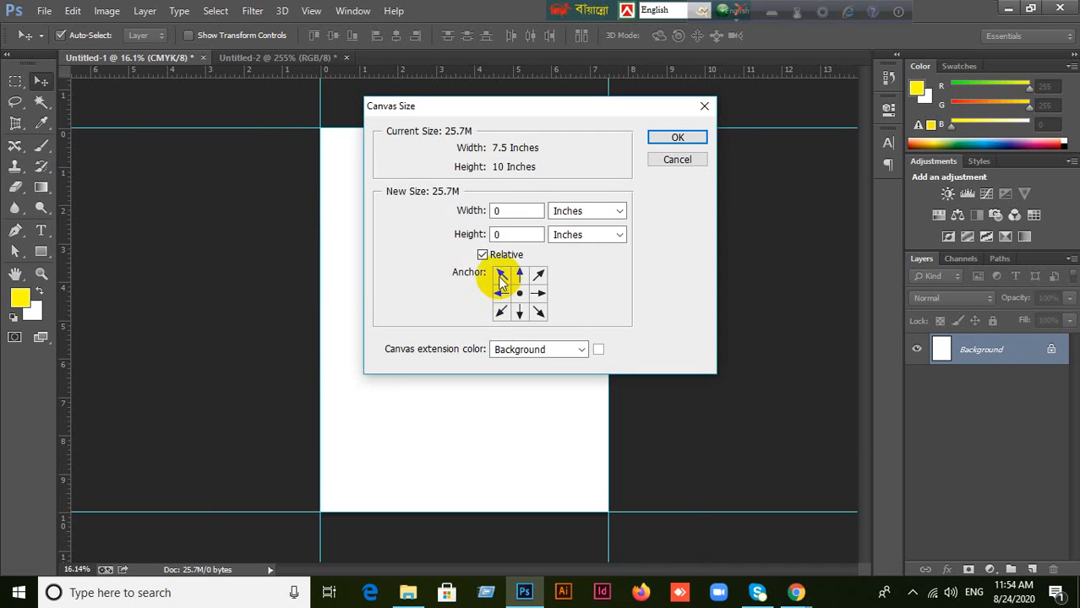
drag(505, 212, 464, 210)
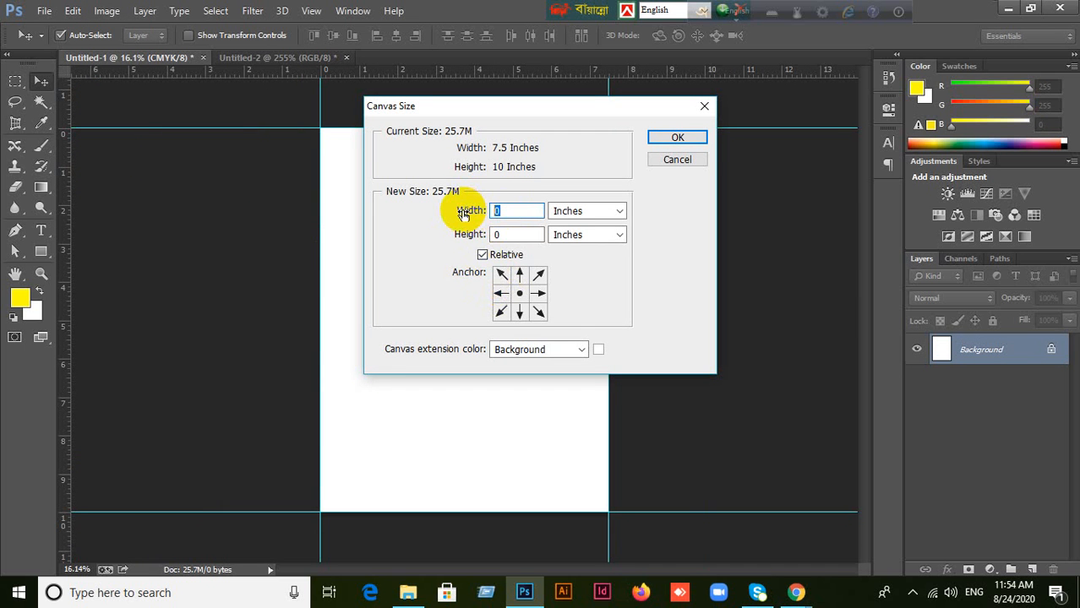
text(1)
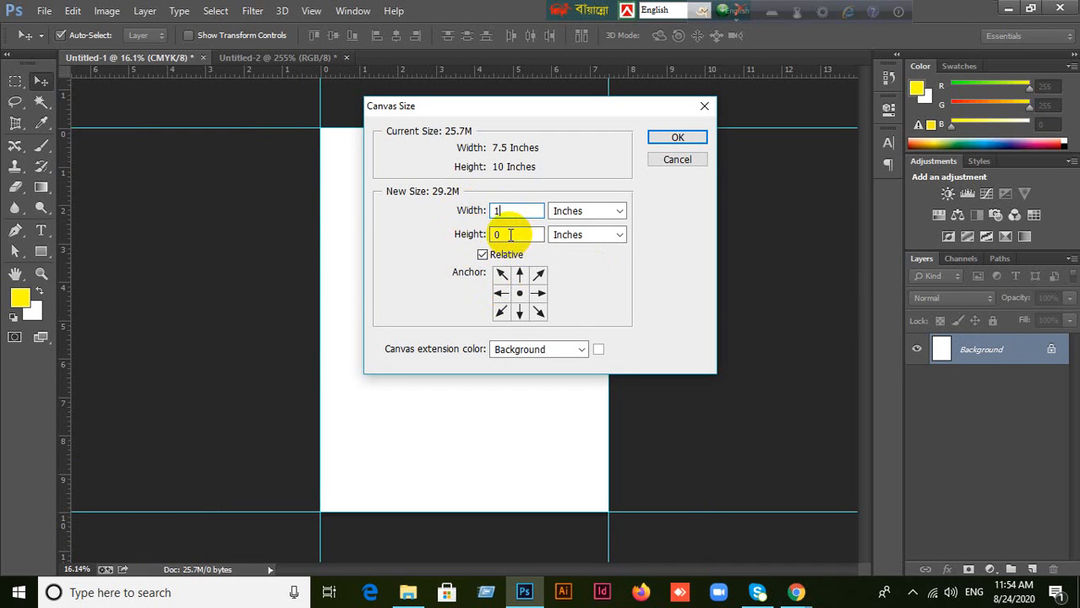
drag(509, 235, 463, 237)
text(1)
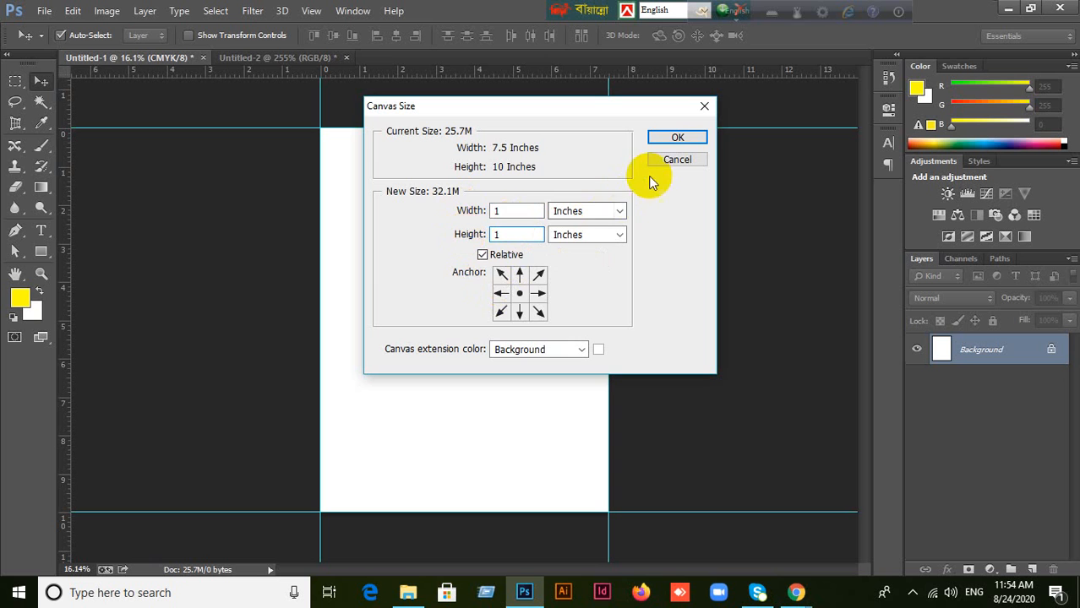
click(677, 138)
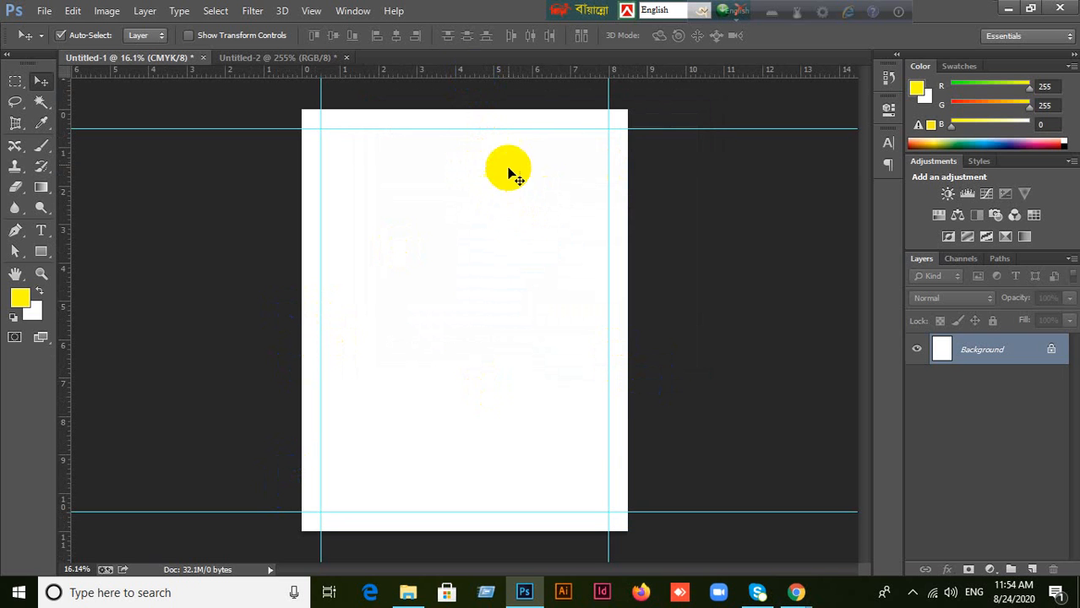
- Place guides along the outer edges of the enlarged canvas, outside the first set of guides
drag(470, 70, 456, 531)
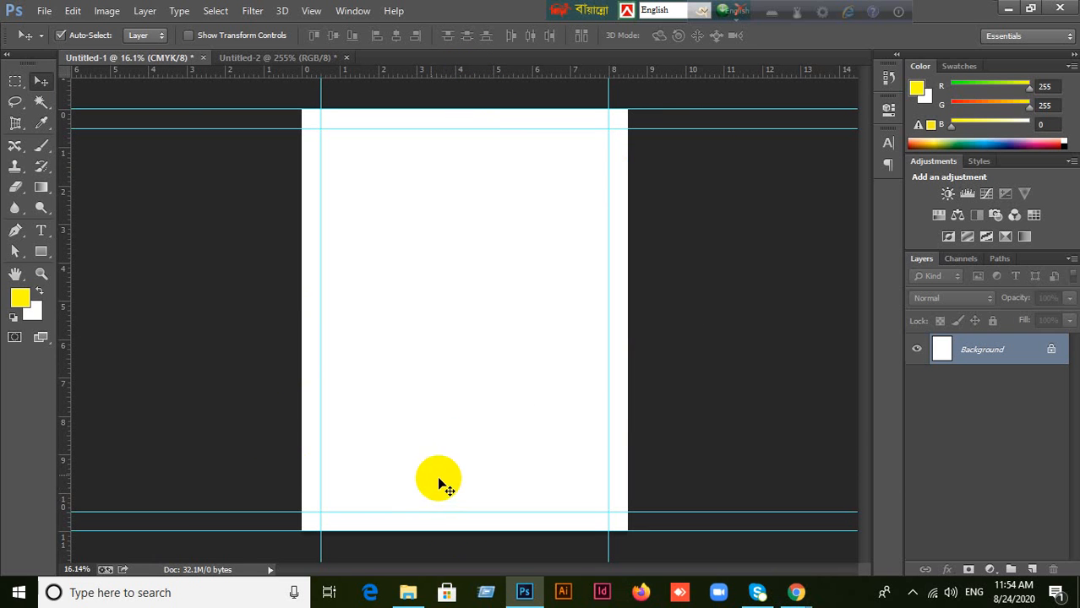
drag(84, 323, 302, 342)
drag(68, 321, 626, 339)
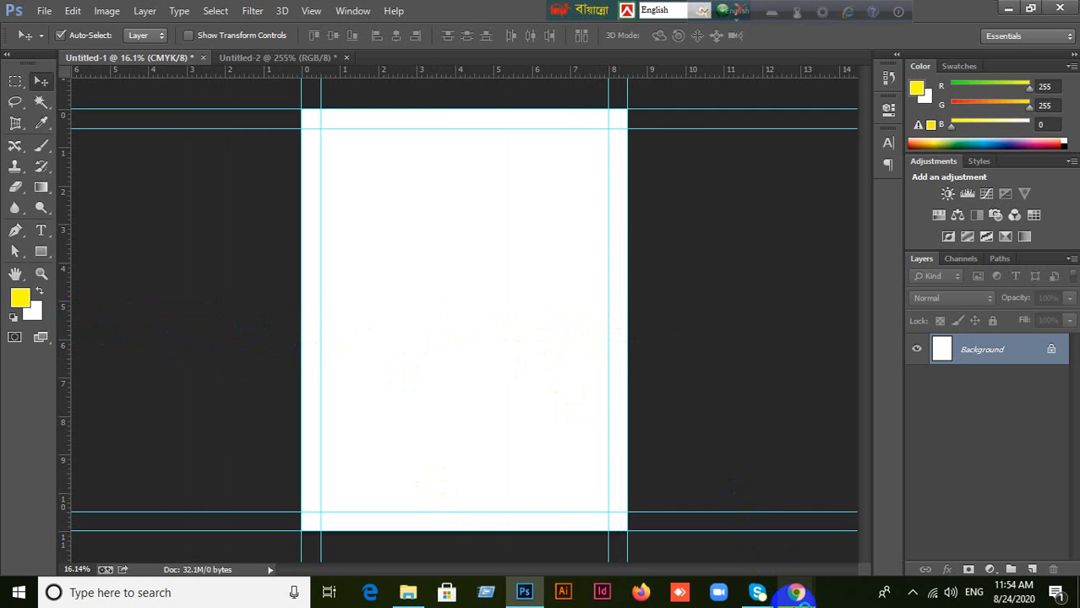
- Switch to the Google Meet call in Chrome and move the floating language bar off the middle browser tabs
mouse_move(795, 596)
click(699, 495)
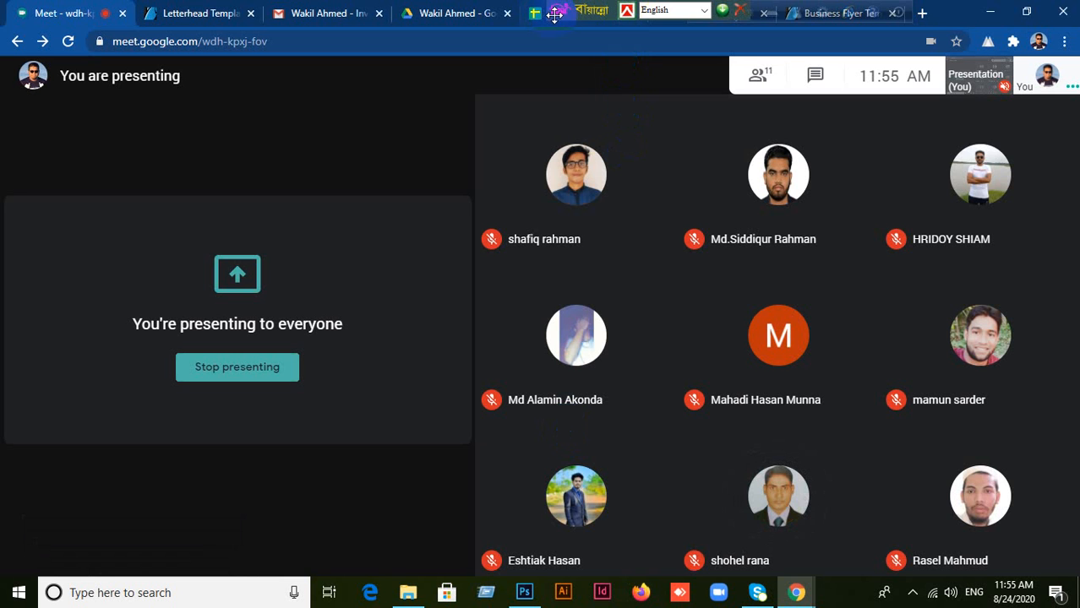
drag(556, 13, 863, 13)
drag(700, 14, 866, 13)
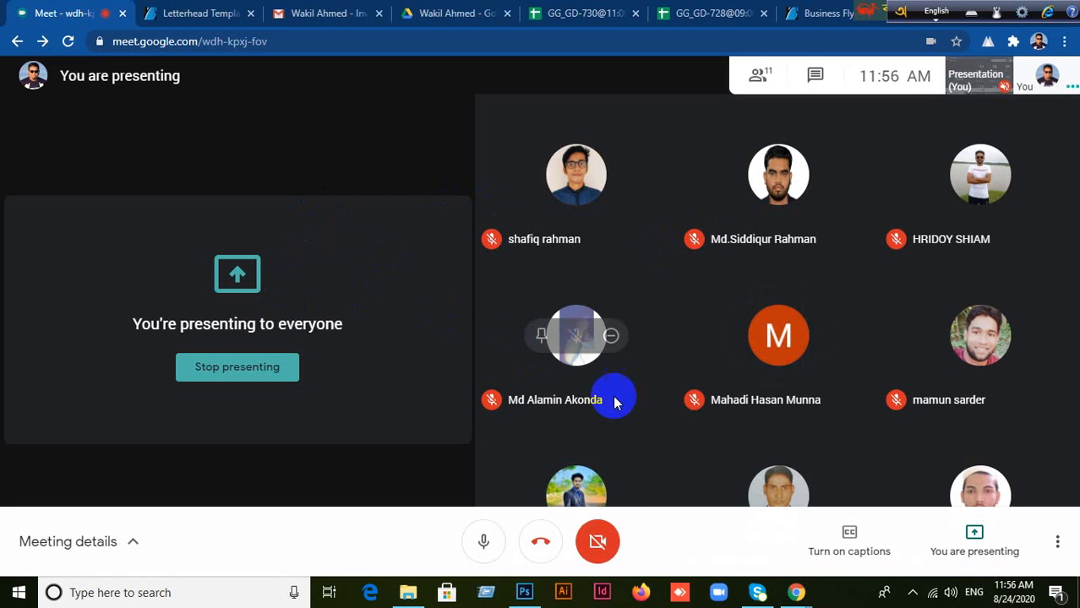
- Return to Photoshop and enlarge the canvas of Untitled-1 by a relative 0.25 inches in width and height
click(524, 592)
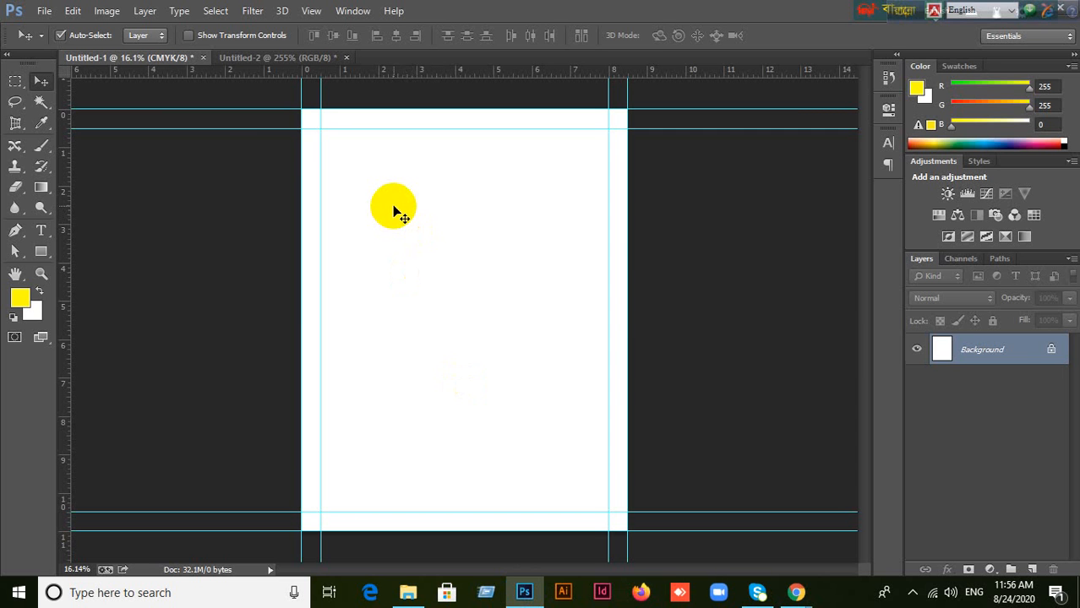
click(106, 11)
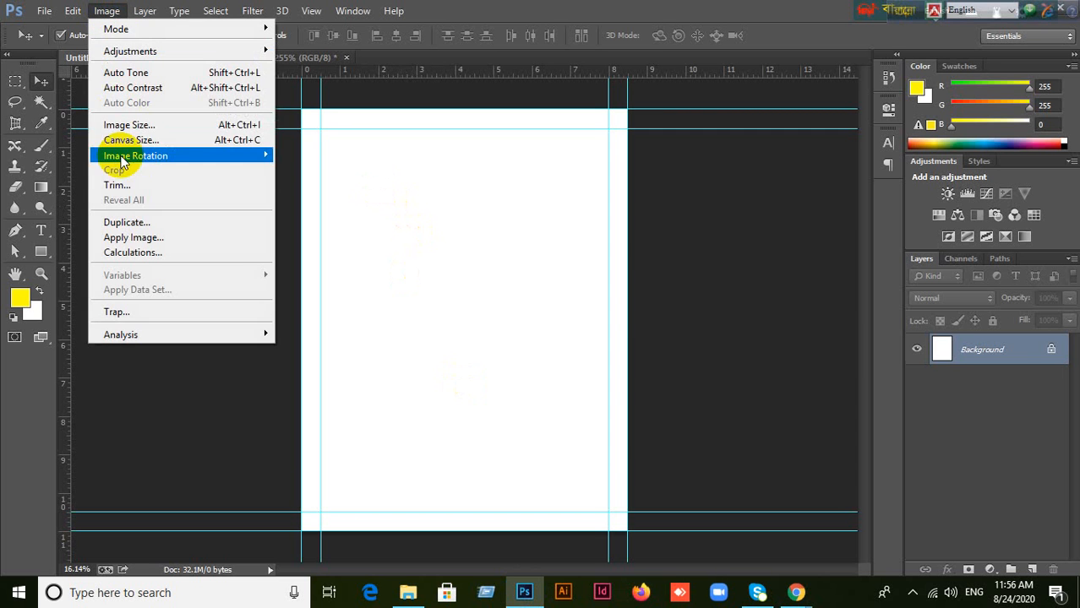
click(127, 140)
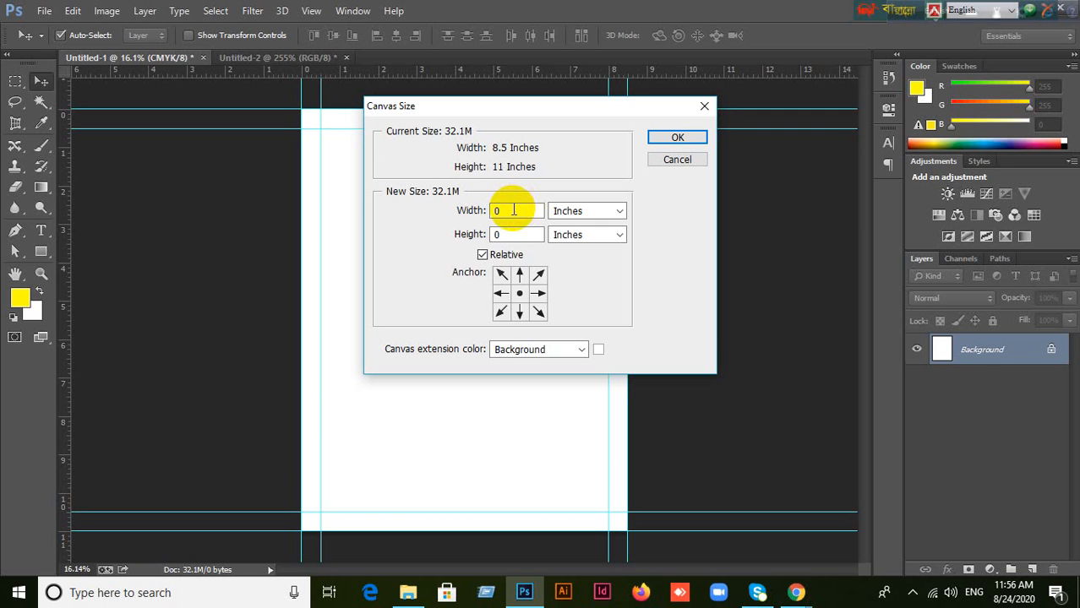
click(513, 211)
double_click(513, 211)
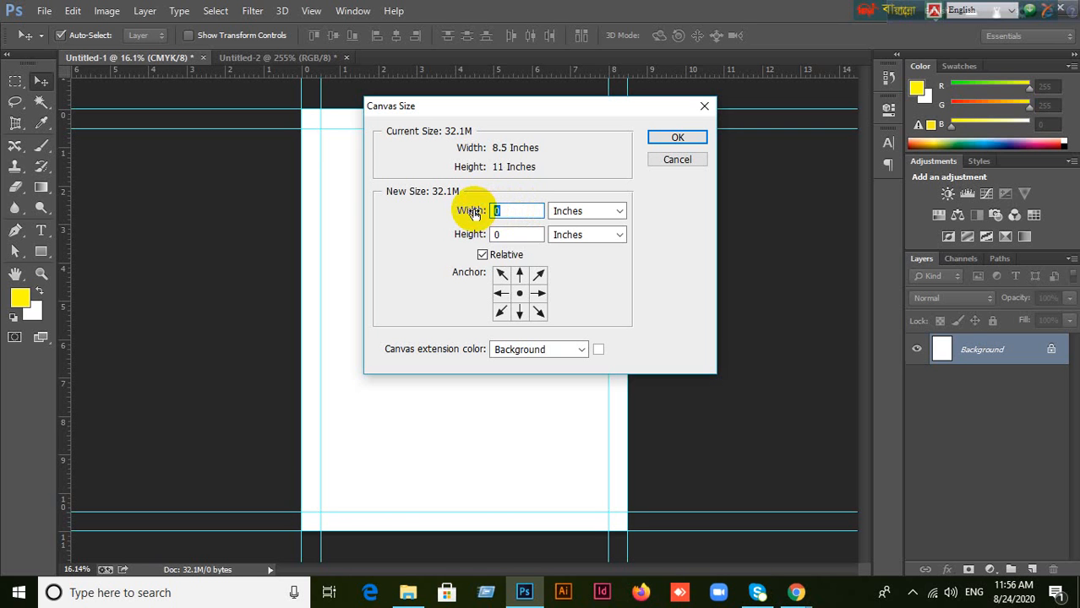
text(0.25)
click(470, 235)
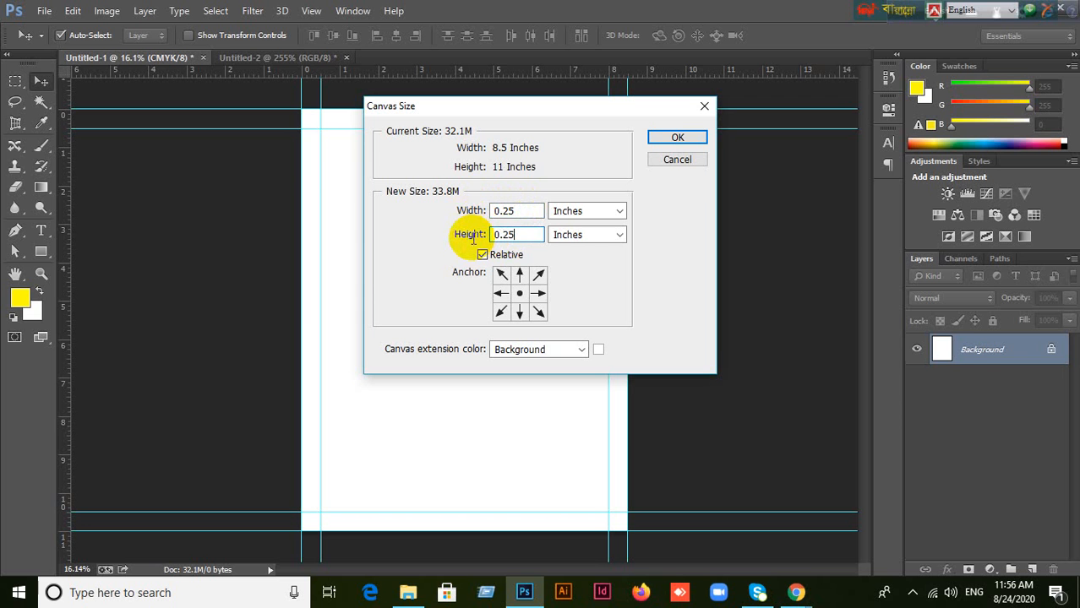
click(679, 138)
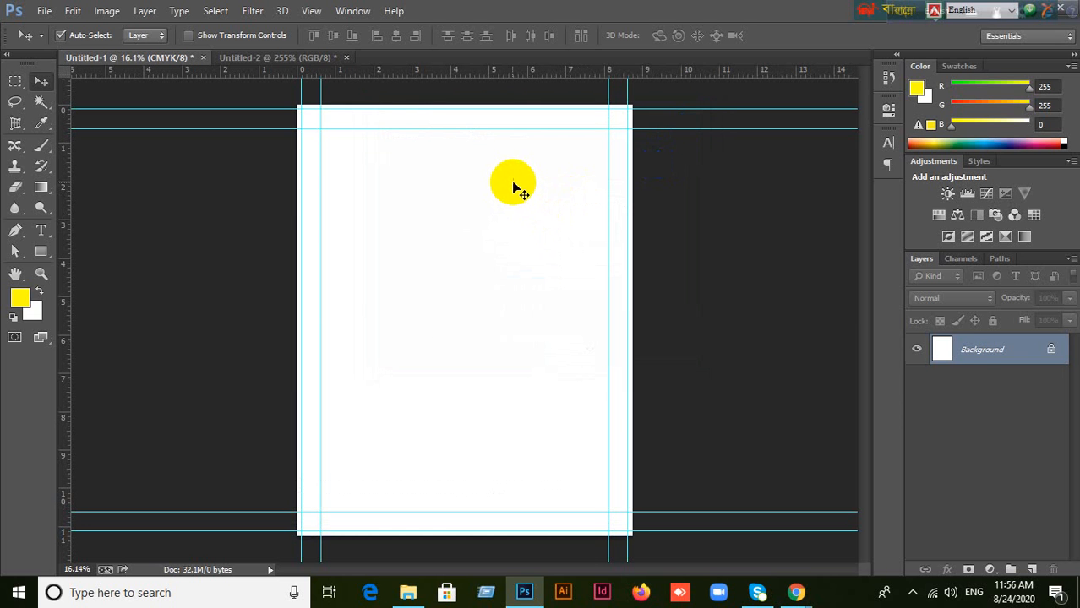
- Add a third set of guides along all four outer edges of the newly enlarged canvas
drag(478, 74, 474, 105)
drag(454, 70, 483, 534)
drag(64, 279, 298, 294)
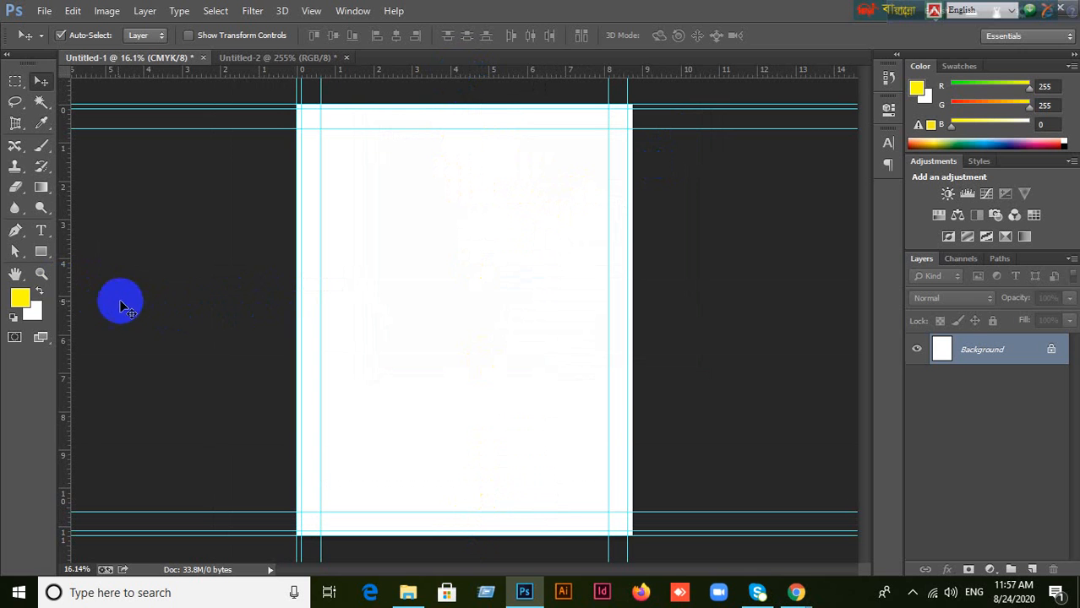
drag(61, 268, 608, 275)
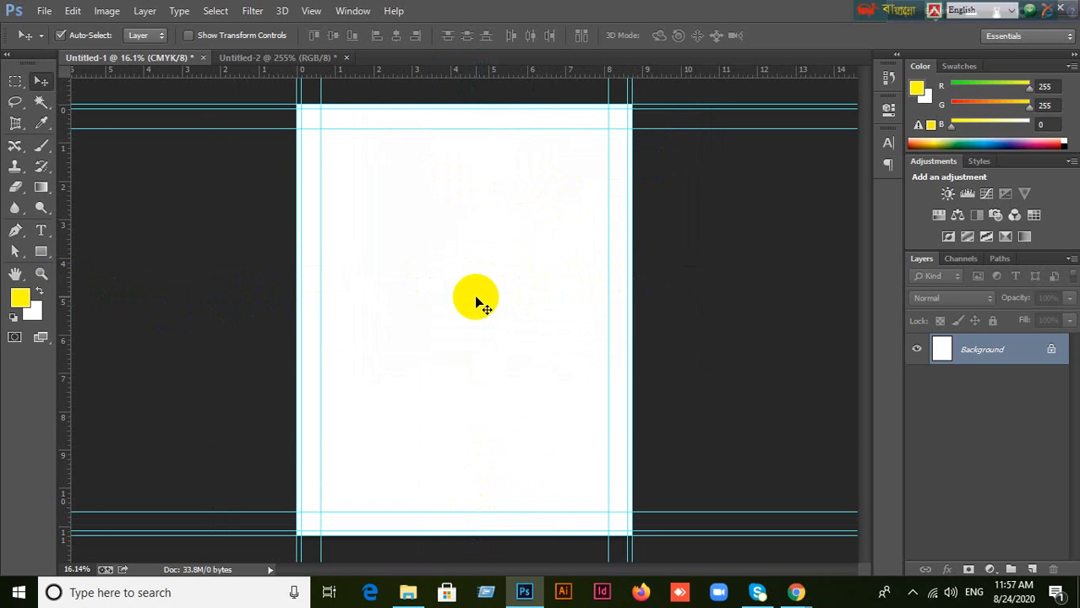
- Check the Google Meet call in Chrome and return to the Untitled-1 document in Photoshop
click(298, 62)
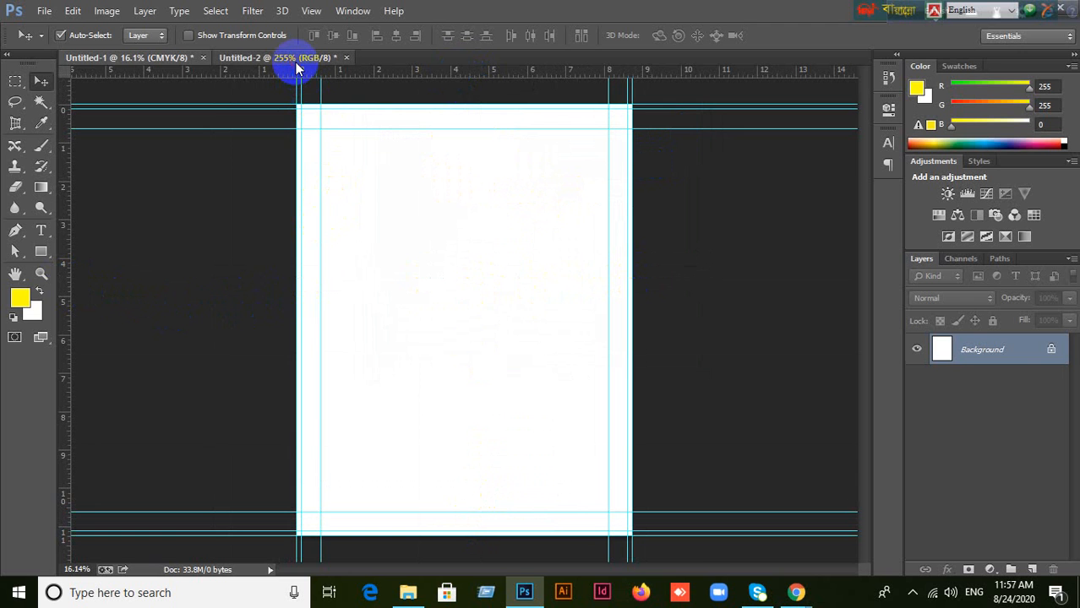
click(153, 56)
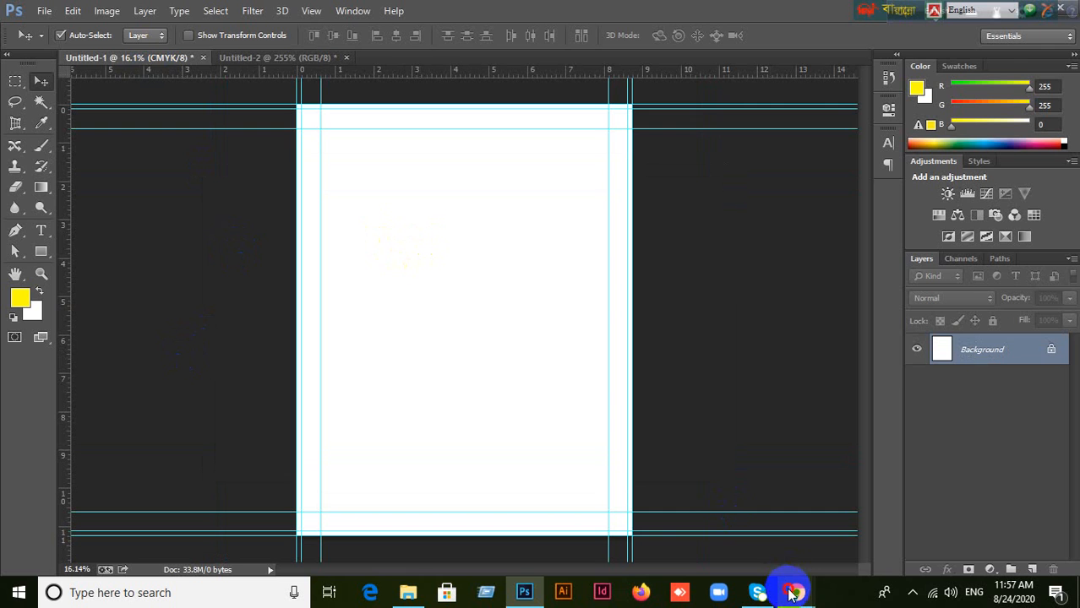
mouse_move(792, 590)
click(692, 517)
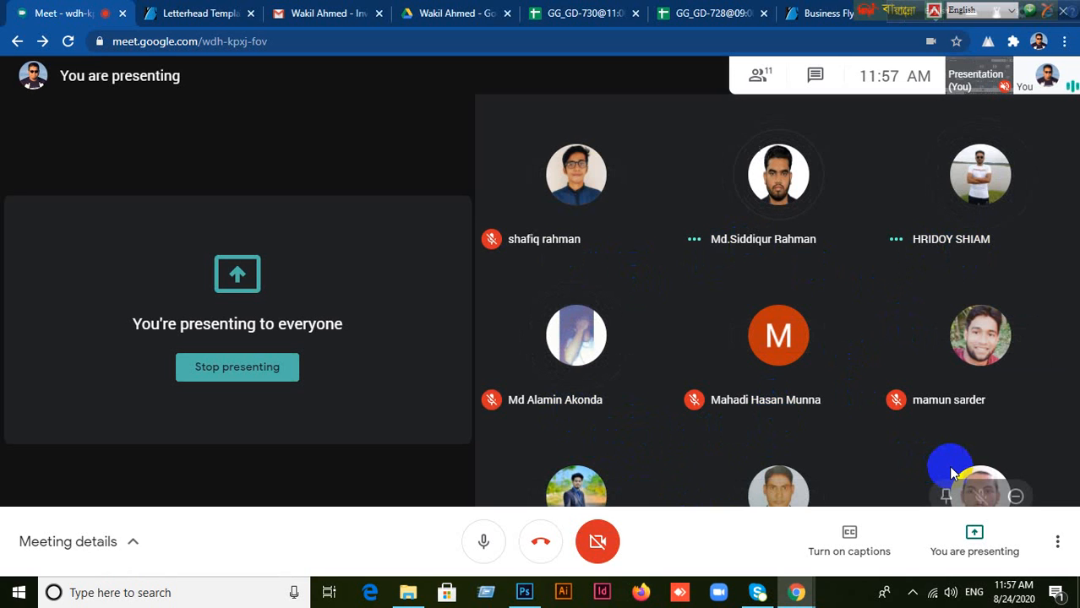
click(524, 594)
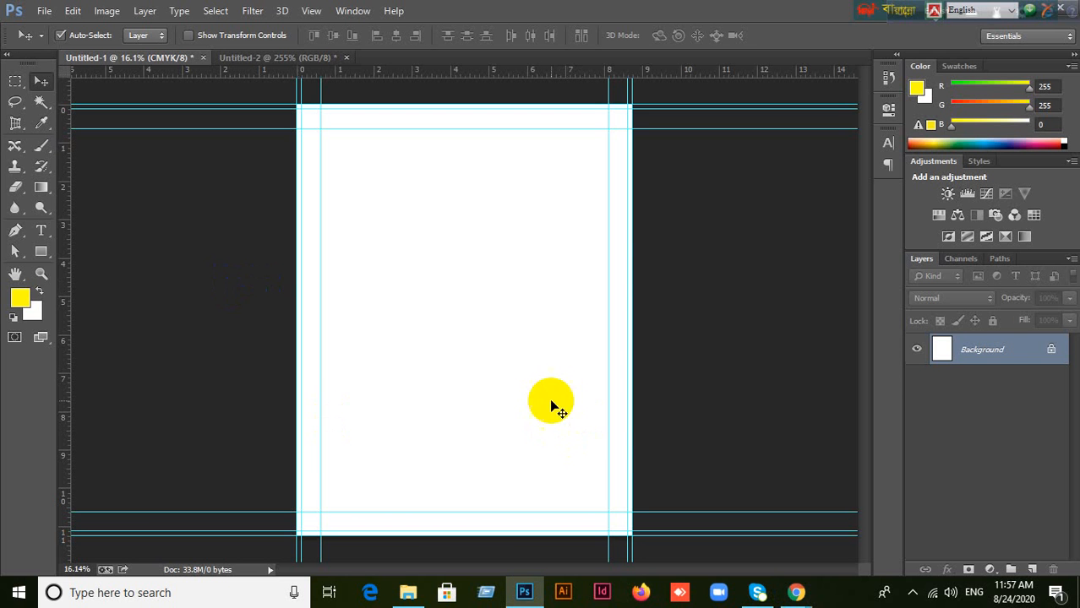
- Draw a yellow 2625 × 3375 px rectangle shape covering the whole canvas out to the outermost guides
click(42, 253)
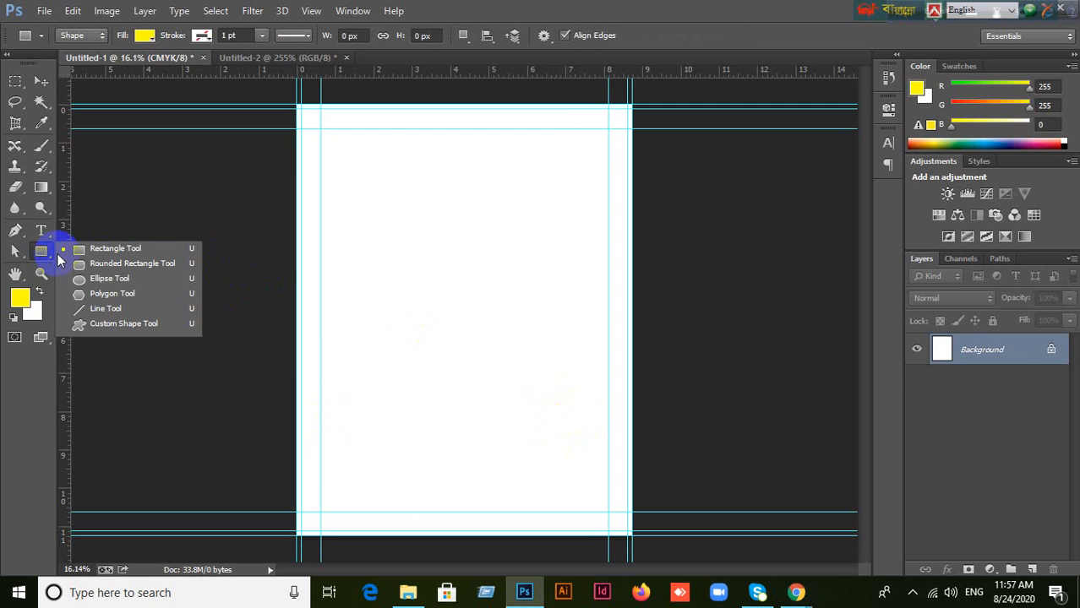
click(83, 254)
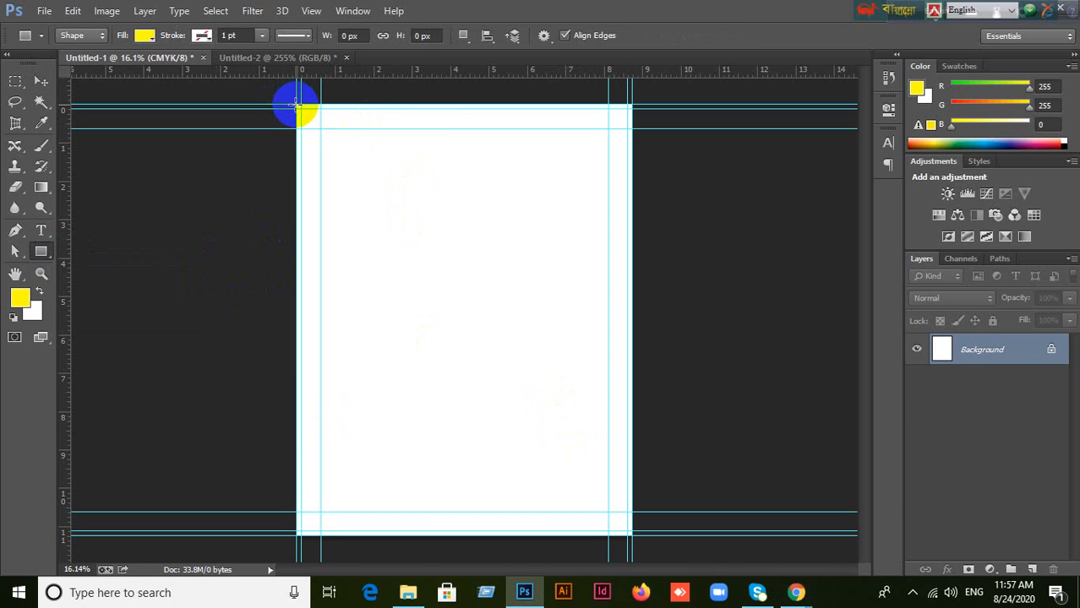
drag(297, 105, 632, 534)
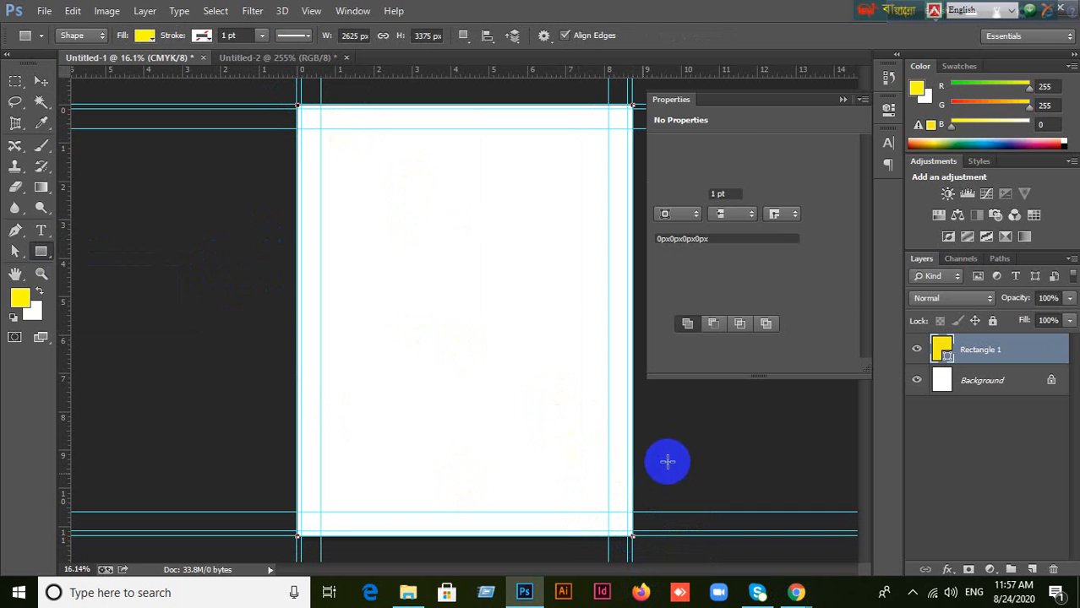
click(841, 101)
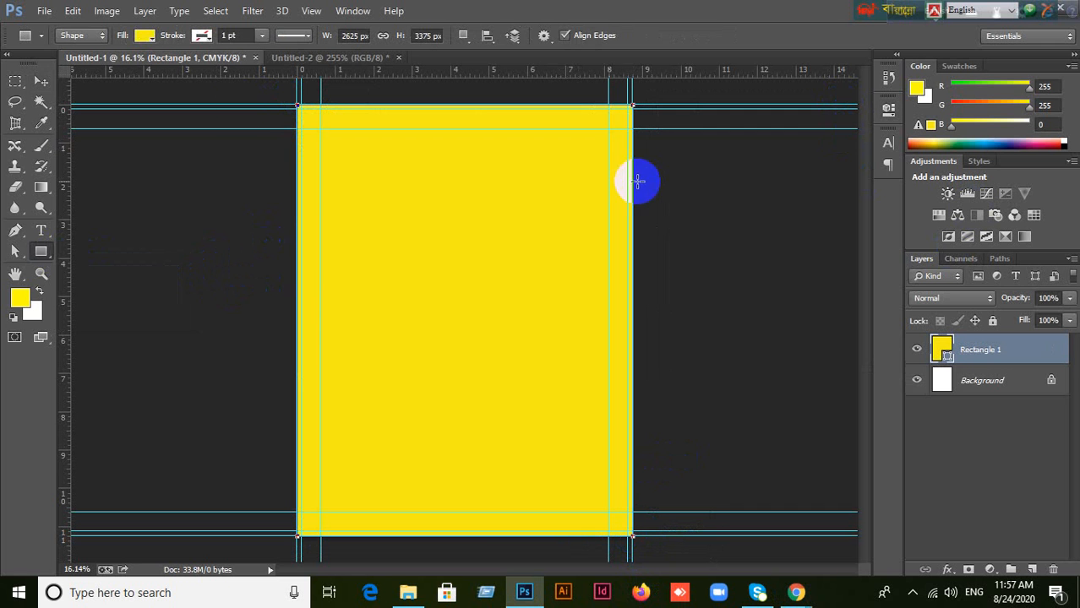
- Change the fill colour of the Rectangle 1 shape to white (ffffff)
click(41, 81)
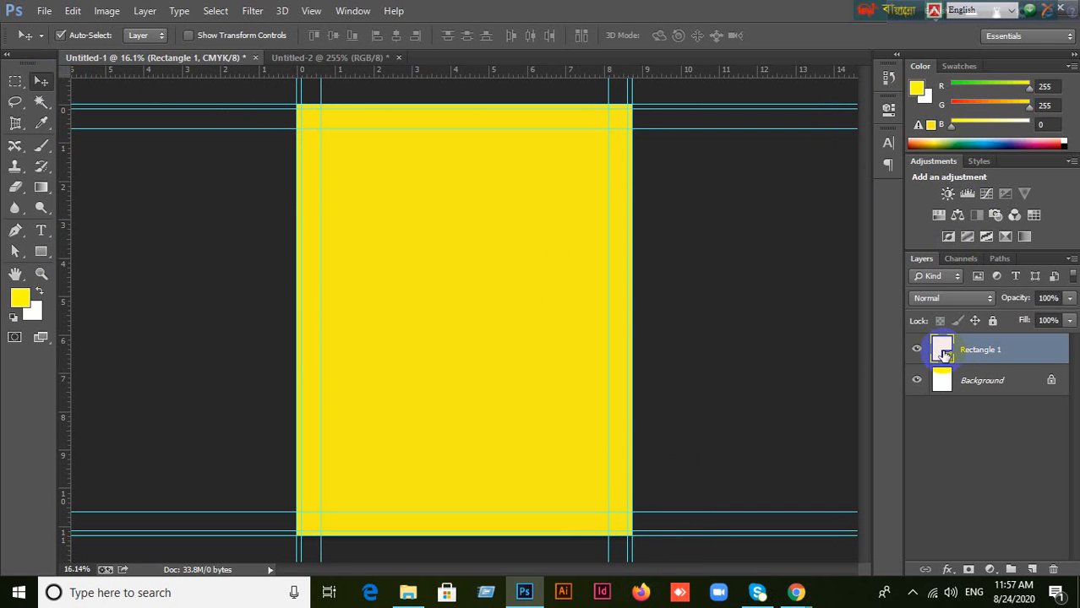
double_click(945, 355)
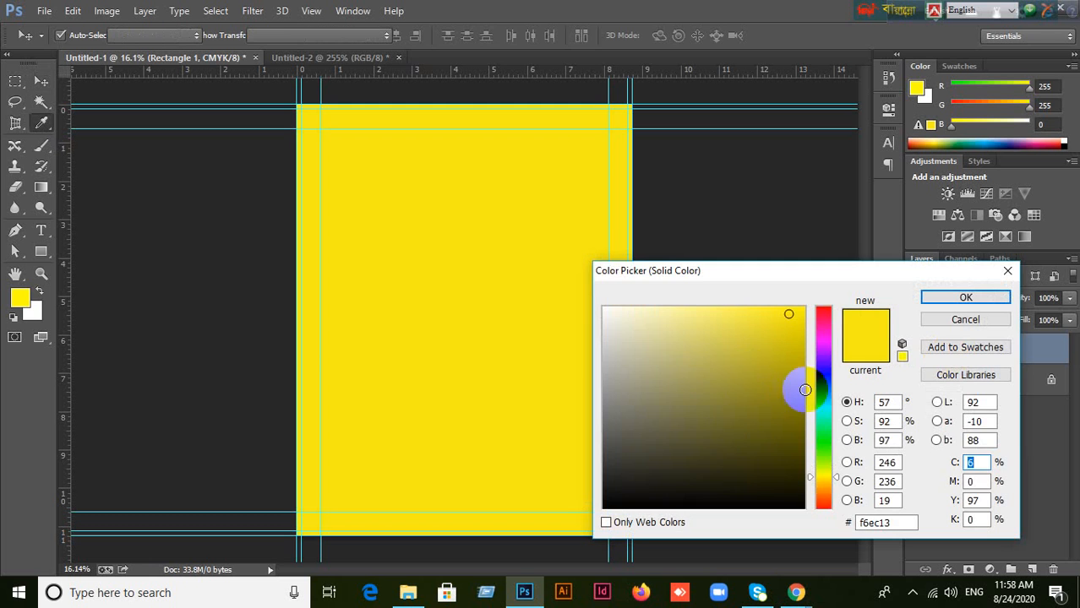
drag(684, 361, 588, 296)
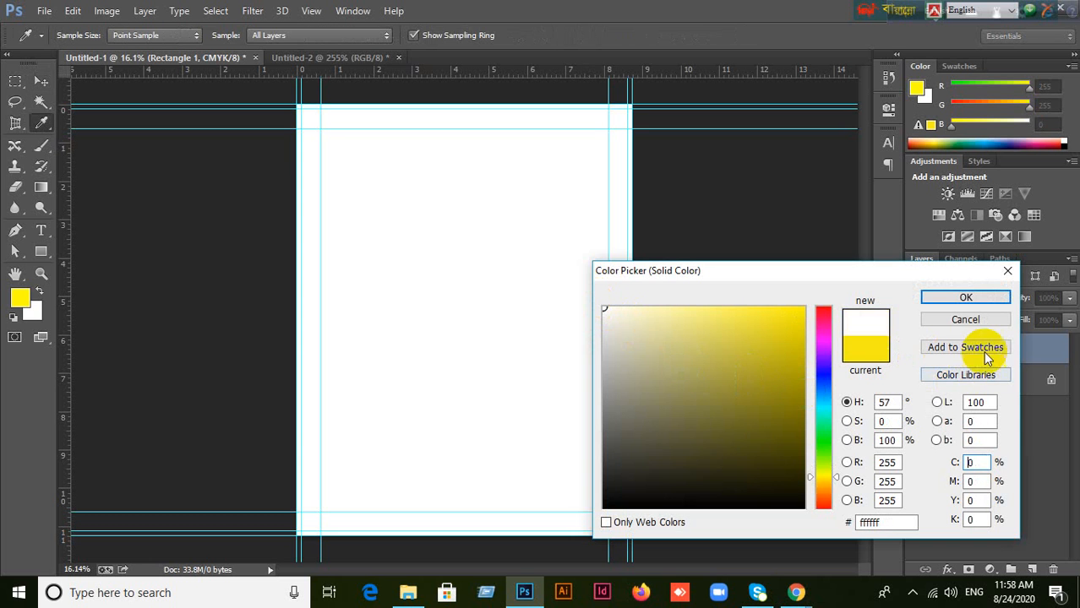
click(965, 298)
- Delete the Background layer beneath the rectangle shape
click(984, 384)
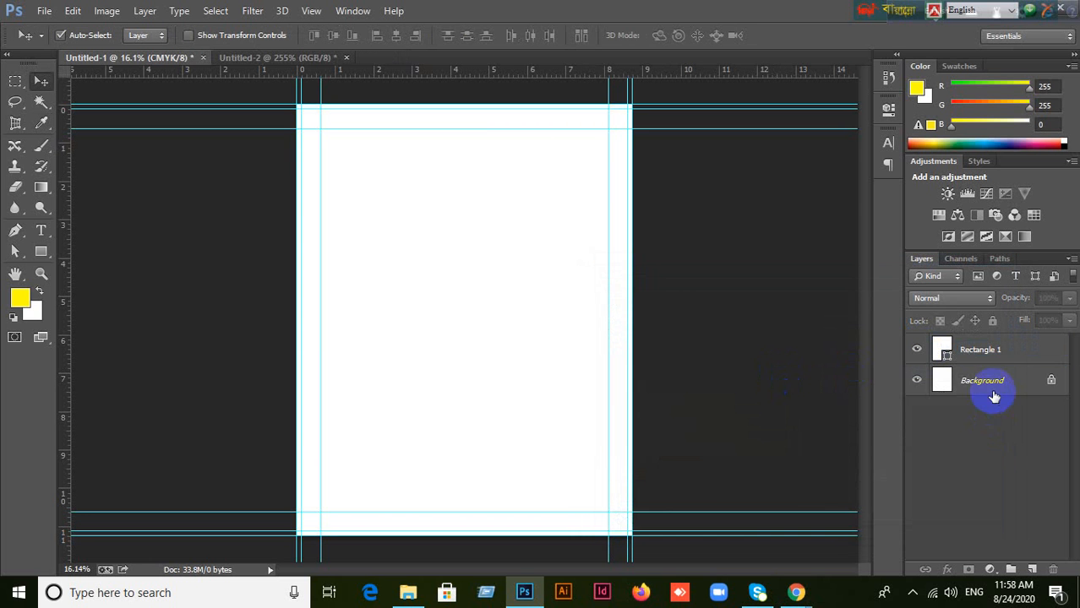
click(1049, 569)
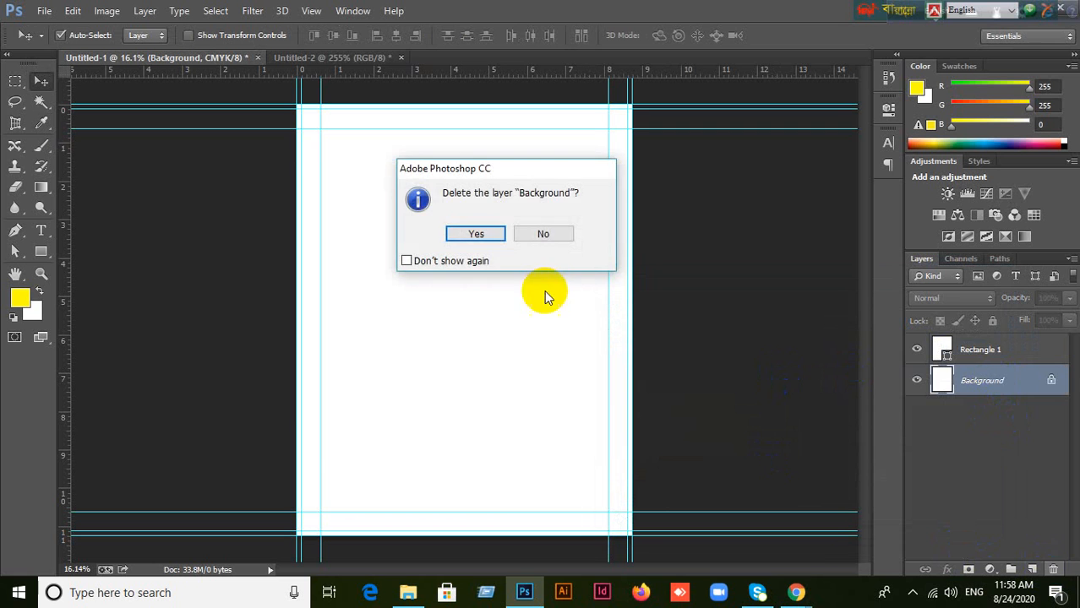
click(475, 233)
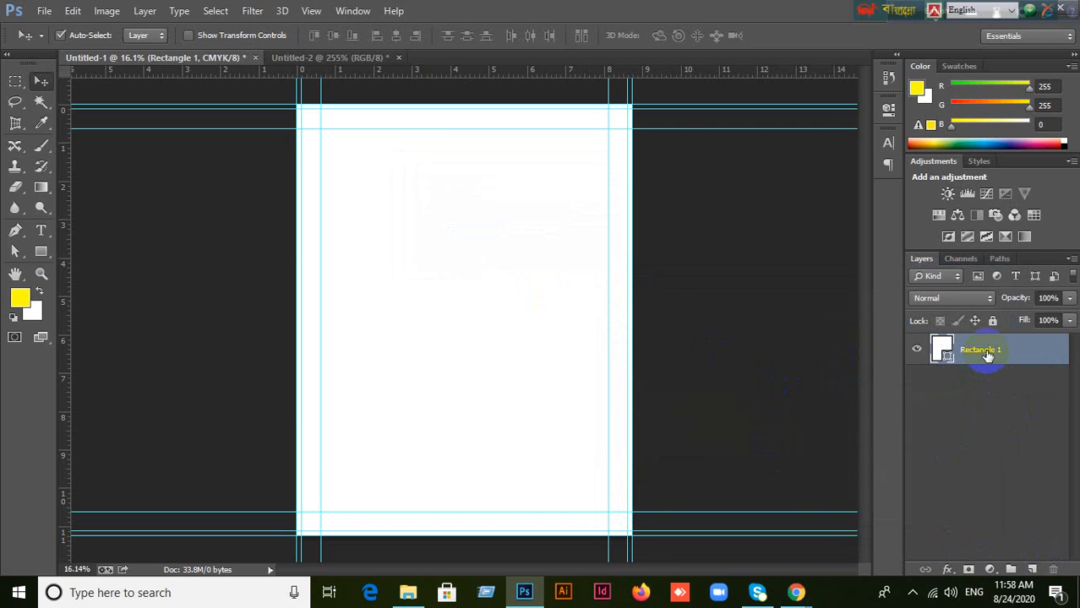
- Undo the Background layer deletion, the white recolouring and the rectangle shape
key(ctrl+z)
key(ctrl+z)
key(ctrl+z)
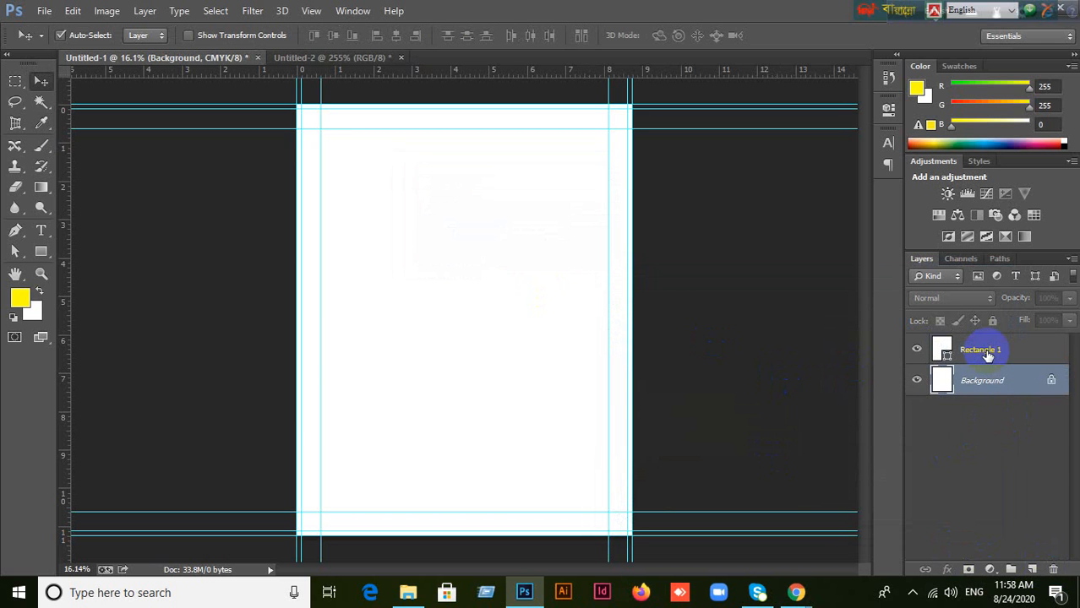
key(ctrl+alt+z)
key(ctrl+alt+z)
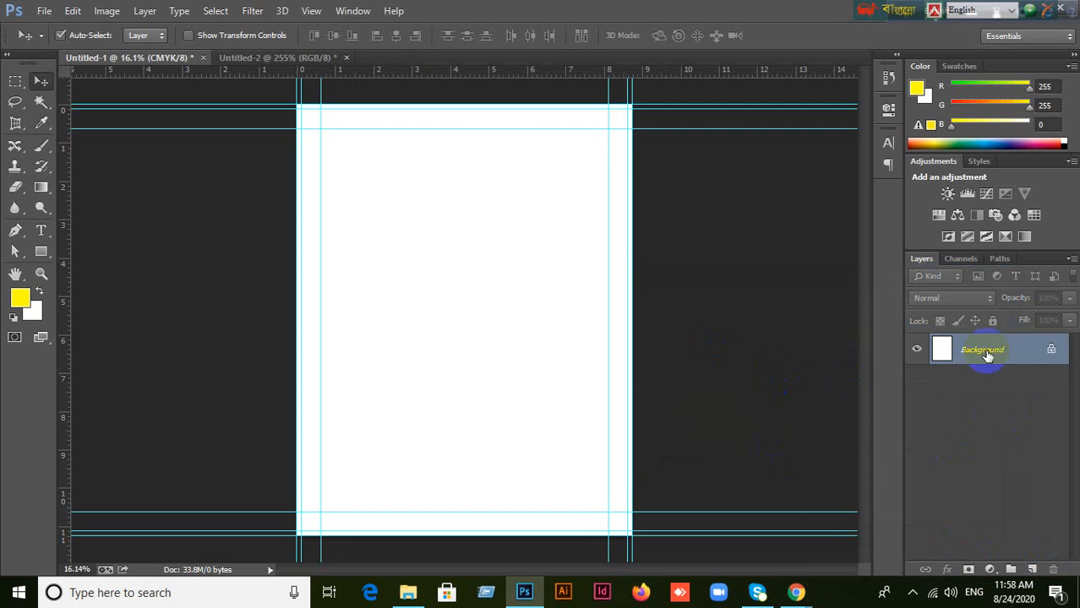
- Restore the undone yellow canvas-sized rectangle shape and change its fill colour to white (ffffff)
key(ctrl+shift+z)
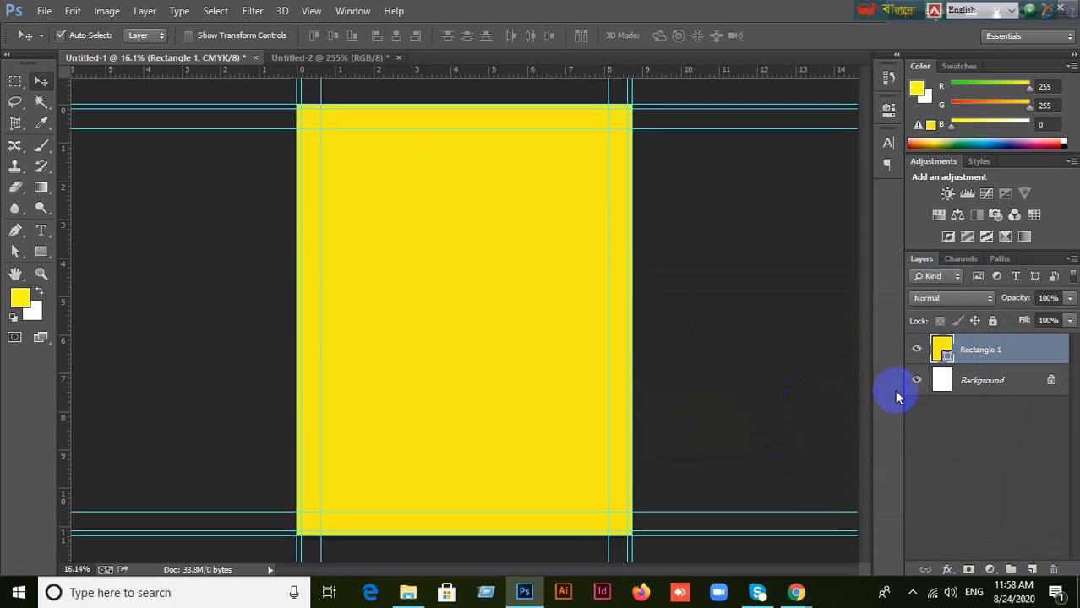
click(747, 384)
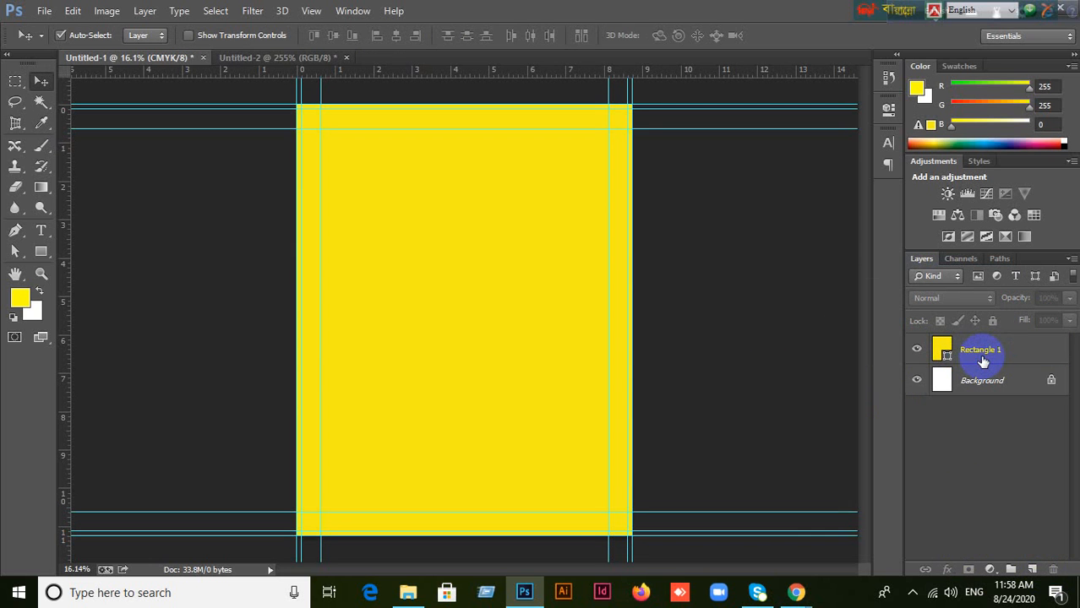
click(982, 362)
double_click(948, 356)
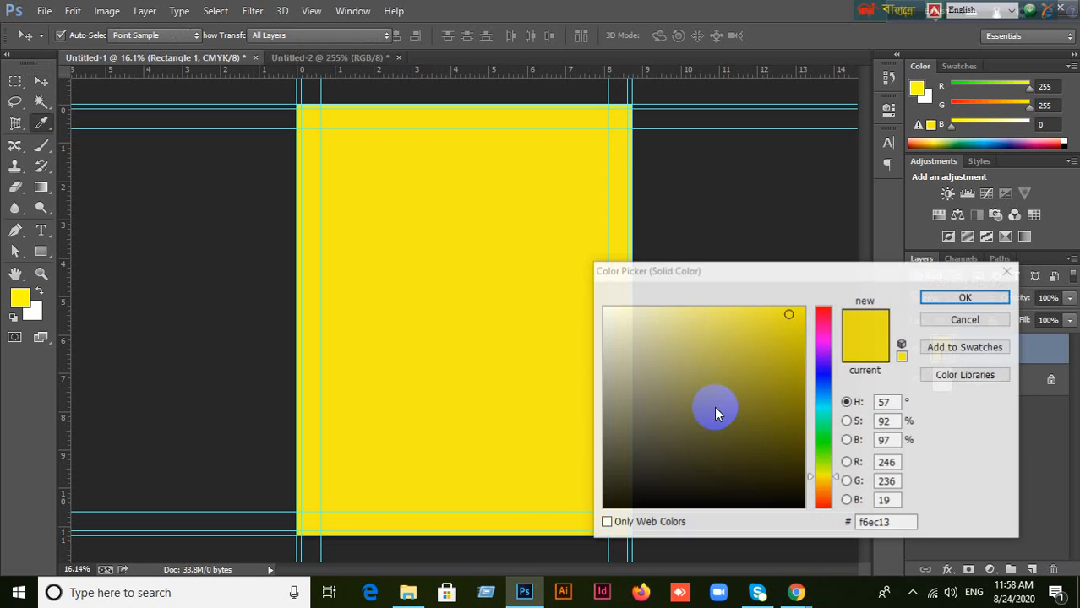
drag(617, 386, 587, 270)
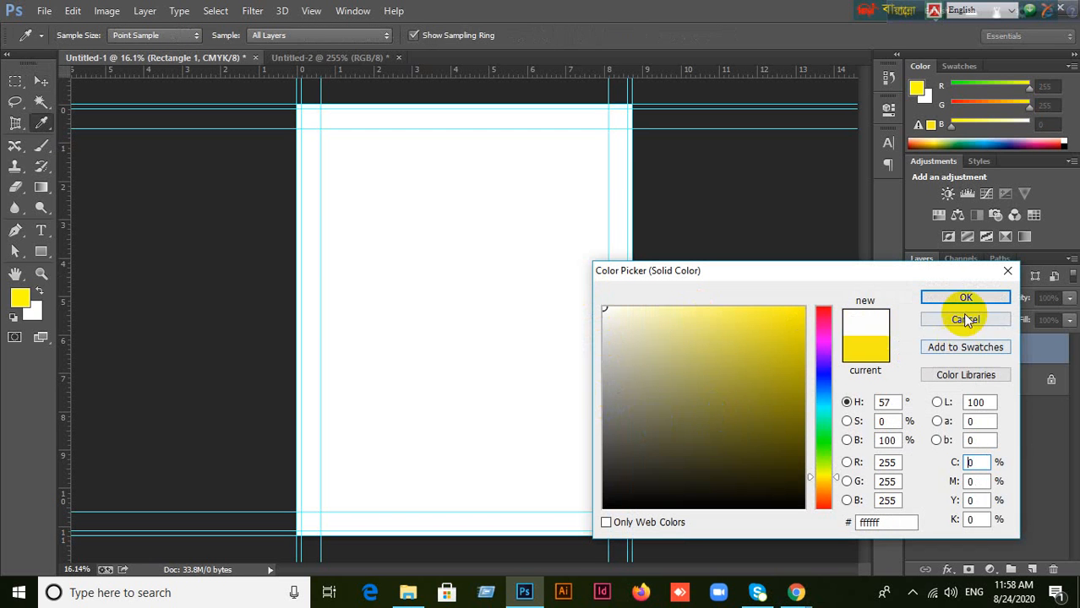
click(965, 296)
- Delete the Background layer and rename the Rectangle 1 layer as Backgroudn
click(971, 387)
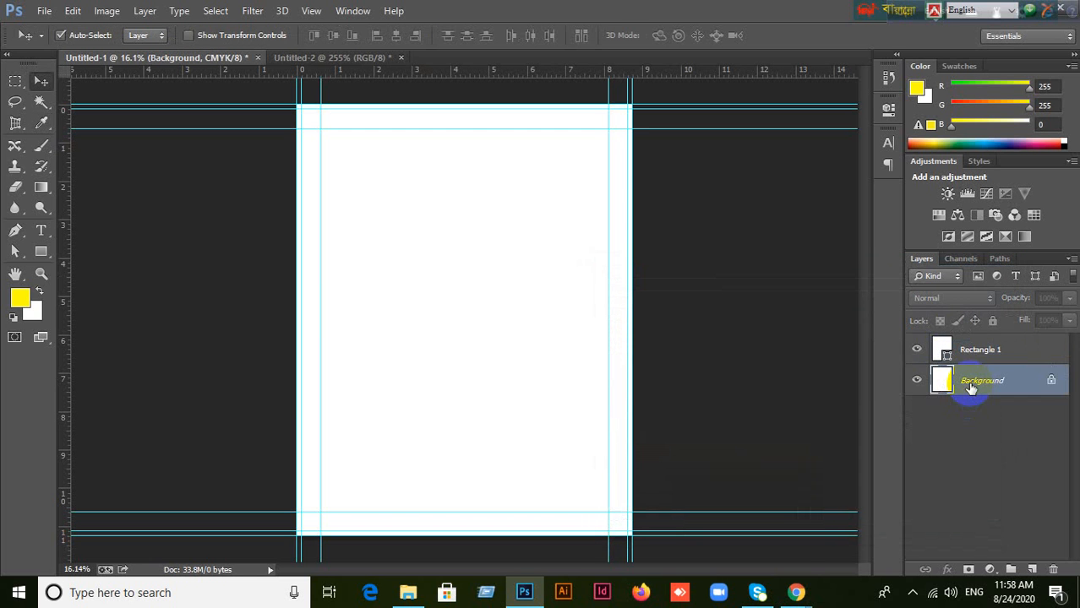
key(Delete)
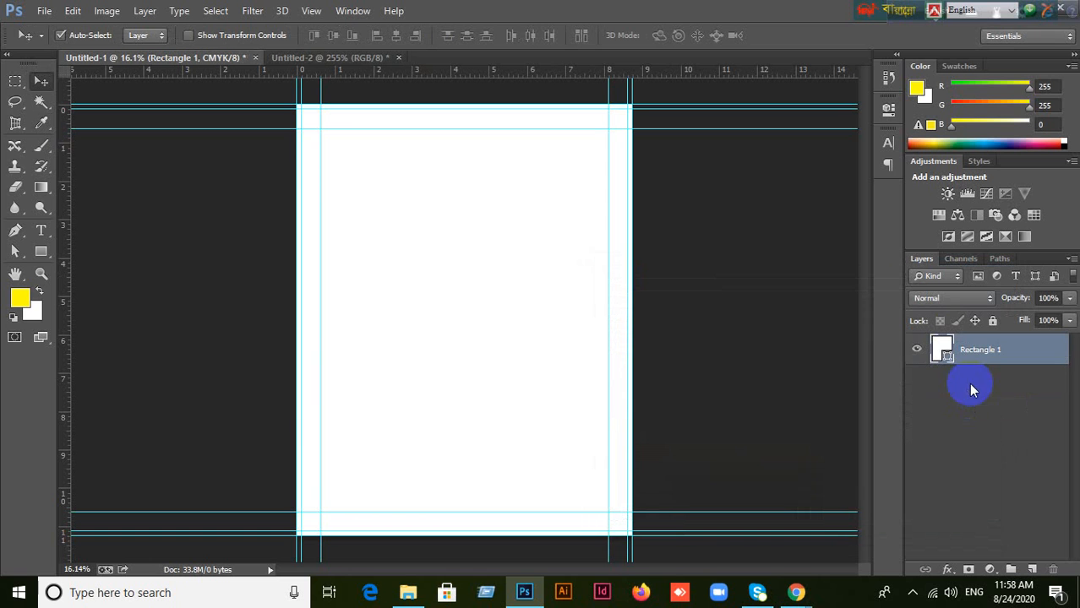
click(978, 351)
double_click(979, 351)
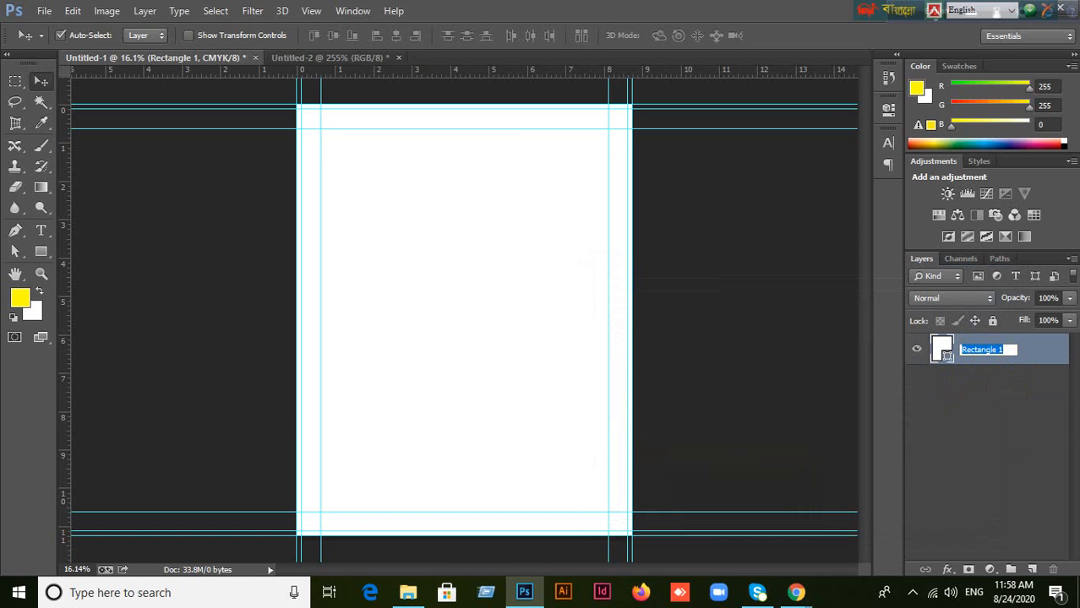
key(BackSpace)
click(939, 437)
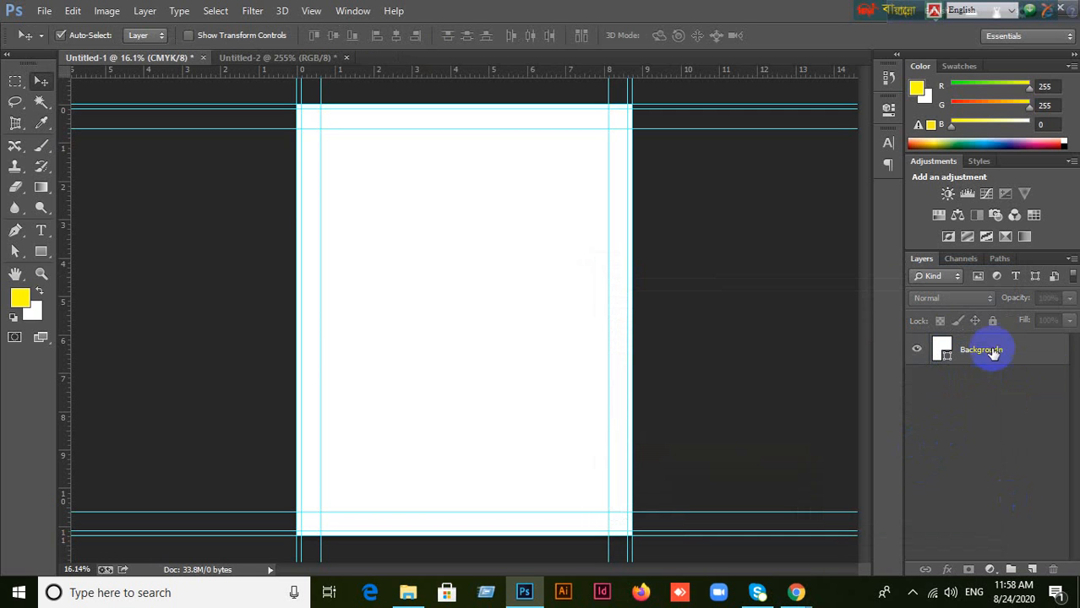
- Duplicate the Backgroudn shape layer and keep the copy selected
click(979, 349)
drag(993, 359, 1033, 569)
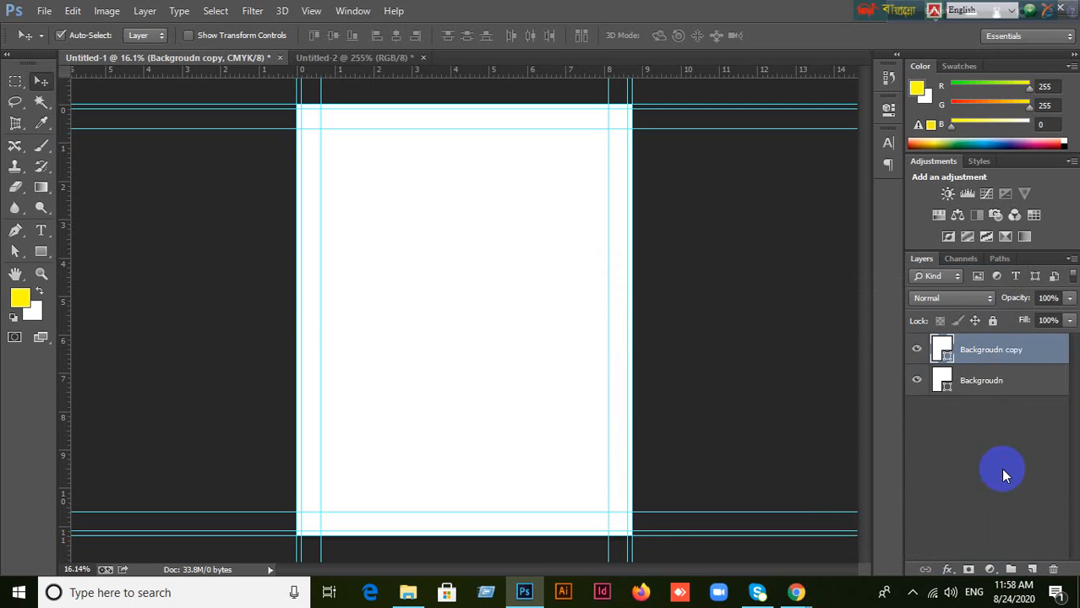
click(1000, 468)
click(988, 354)
scroll(332, 201, up, 3)
scroll(336, 197, down, 2)
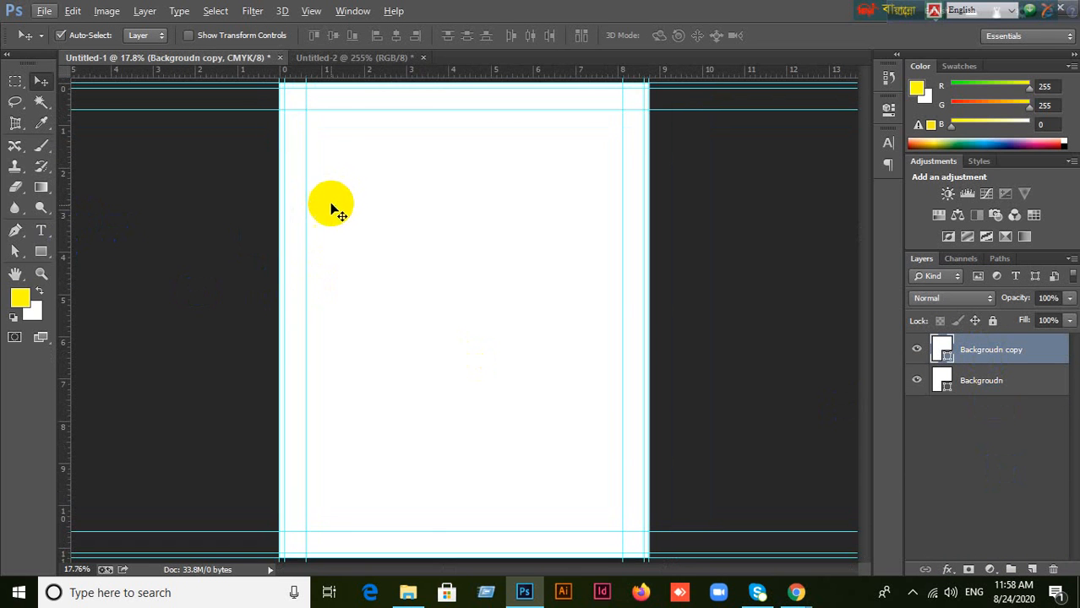
click(42, 252)
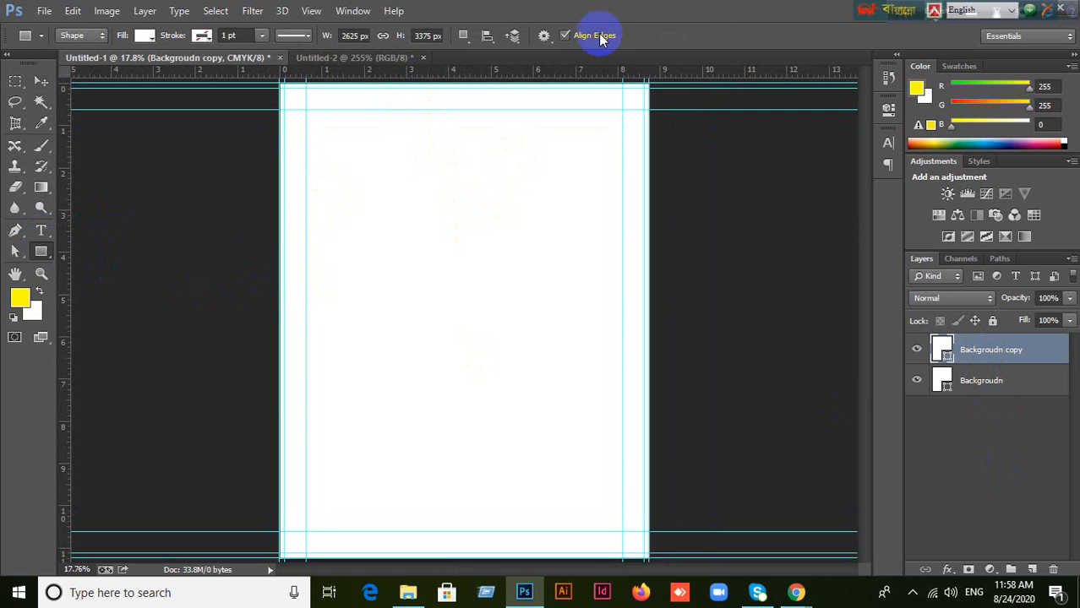
click(463, 35)
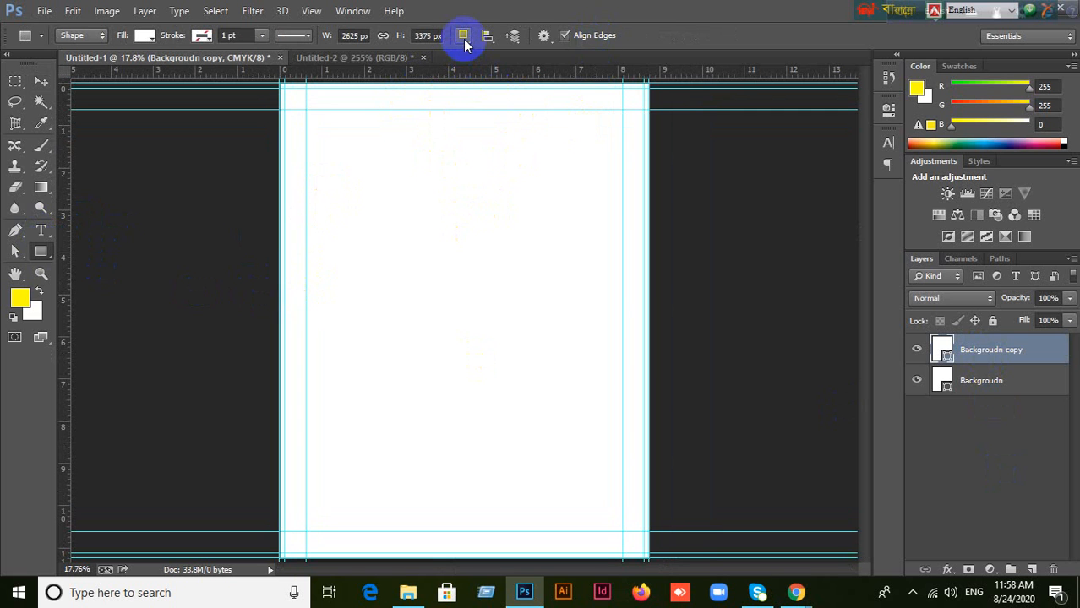
click(501, 88)
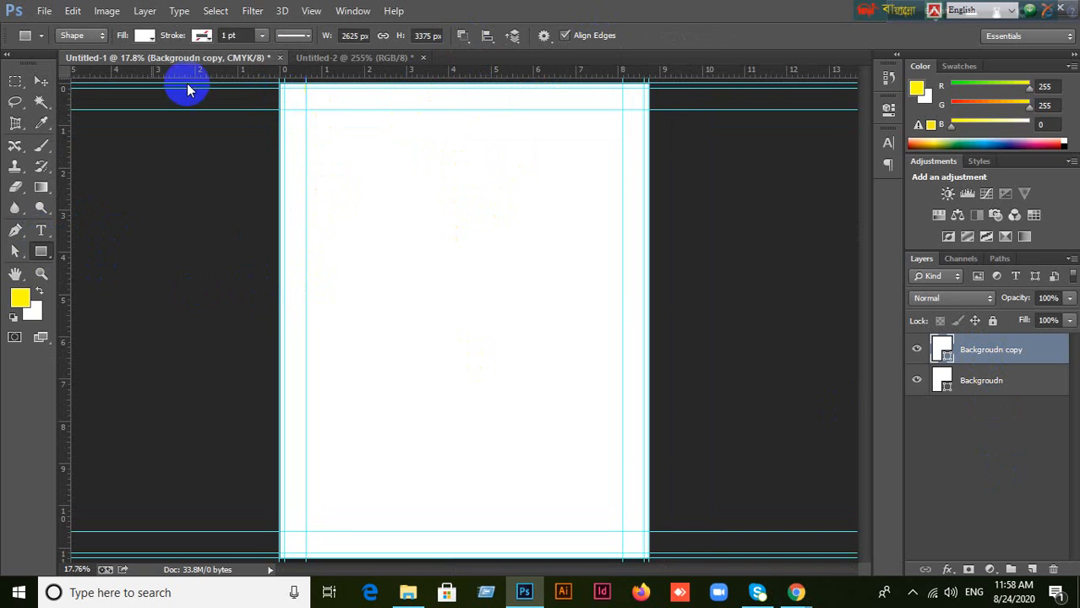
click(41, 81)
click(145, 183)
- Change the fill colour of the duplicated background shape to purple with a hue of 280°
double_click(948, 359)
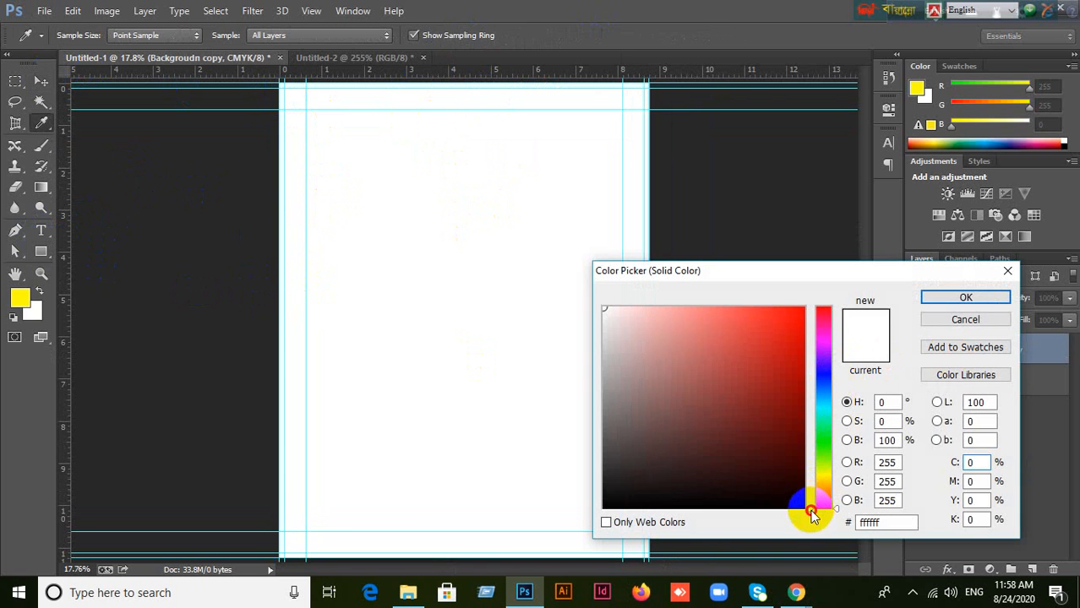
drag(813, 507, 828, 353)
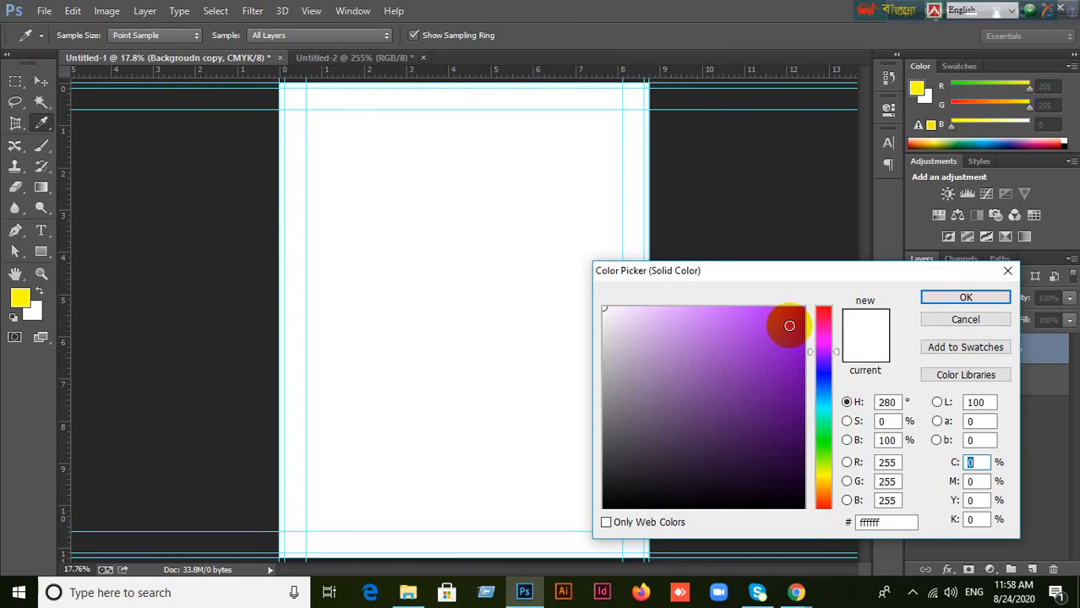
drag(788, 320, 803, 332)
click(940, 303)
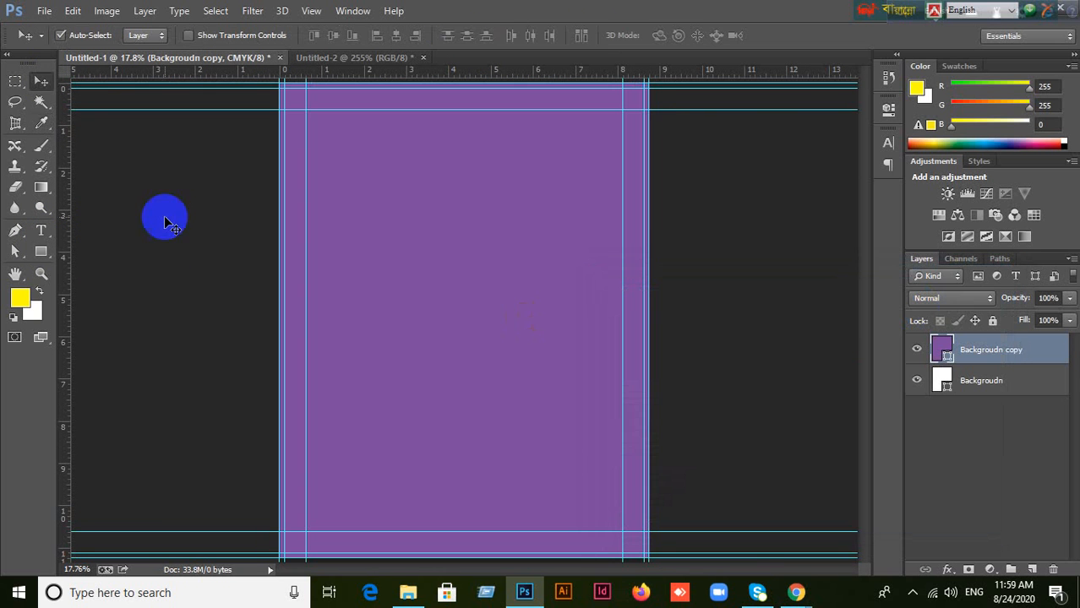
- Subtract an 8.5 × 11 in rectangle along the trim guides from the purple shape, leaving only the bleed border
click(42, 251)
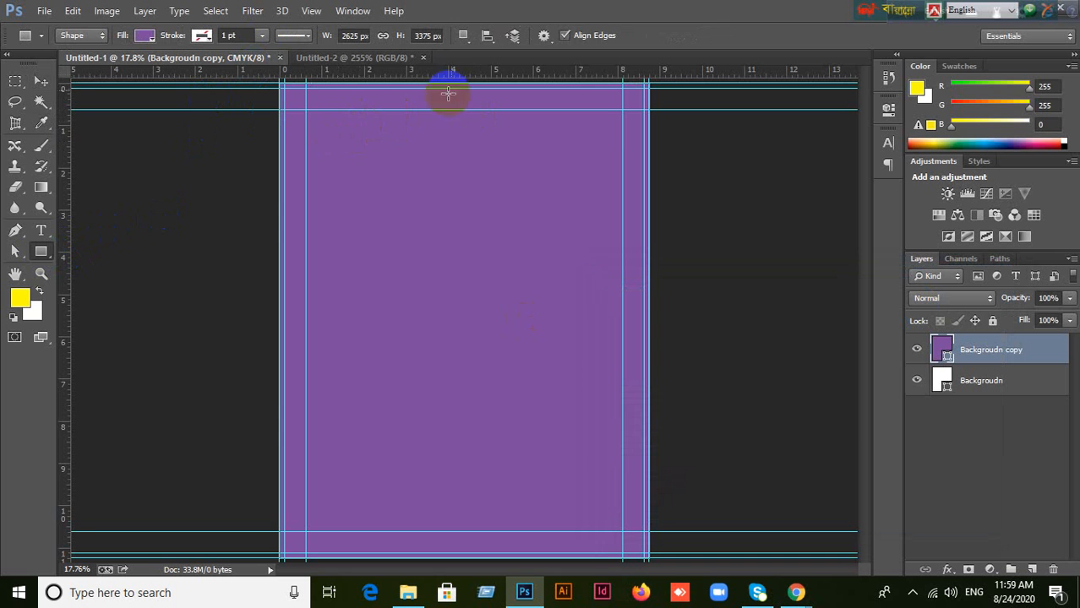
click(464, 37)
click(498, 84)
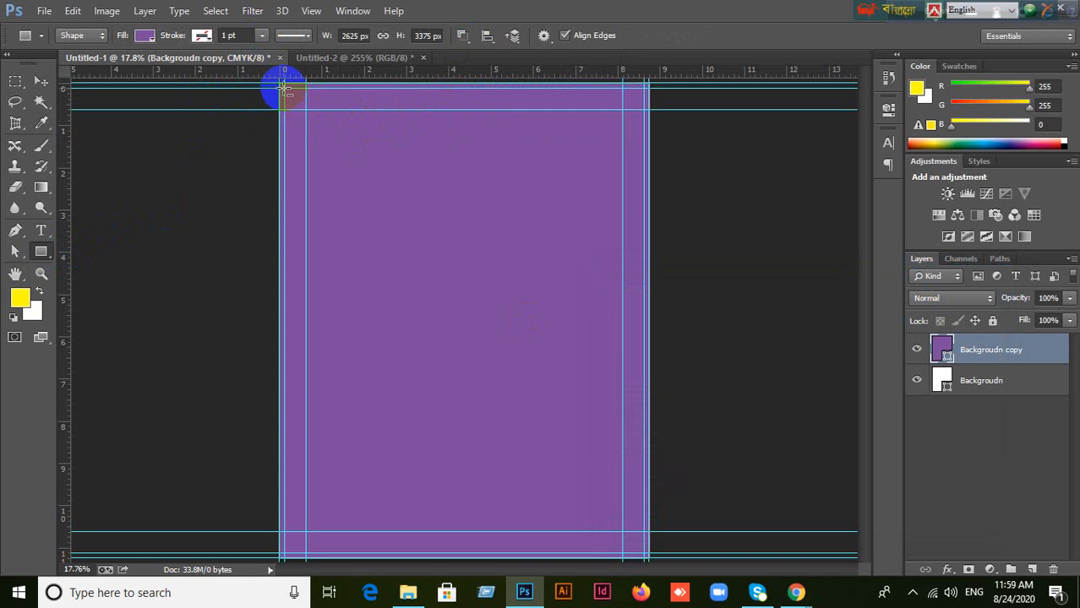
drag(285, 87, 643, 550)
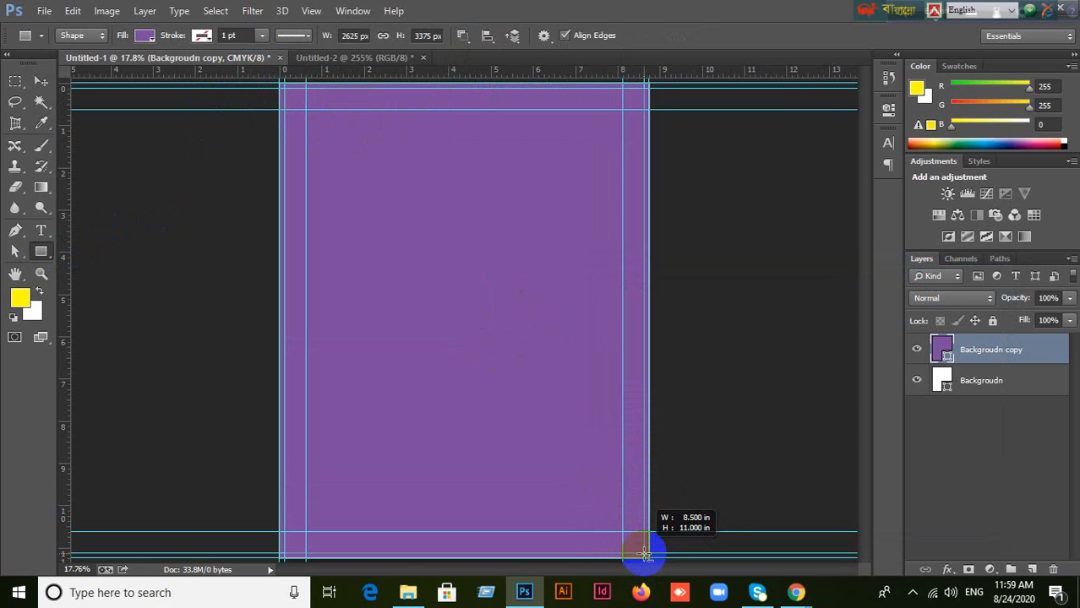
drag(643, 554, 644, 554)
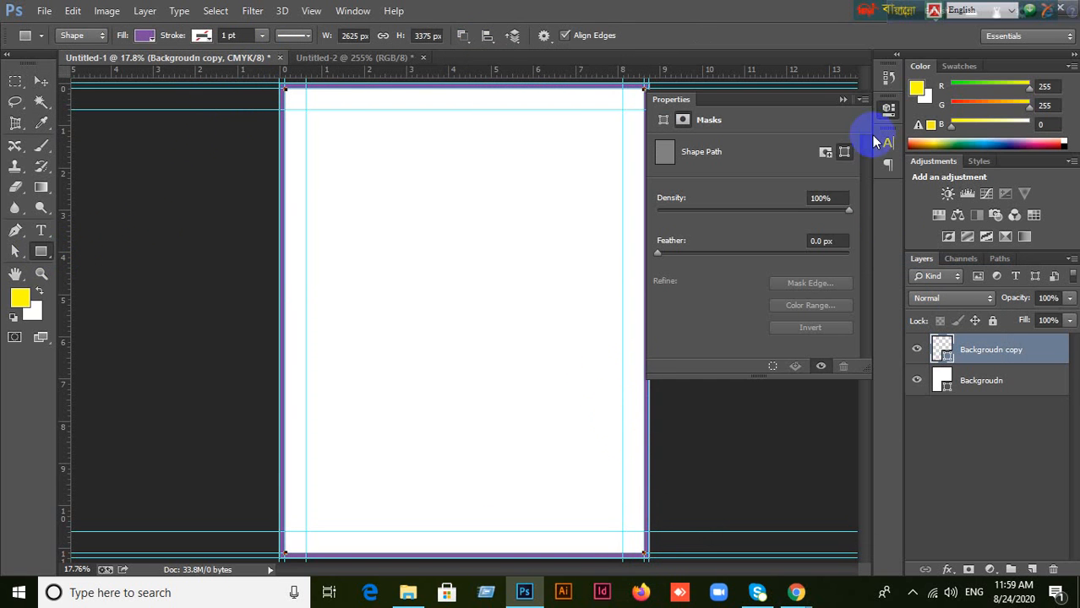
click(842, 100)
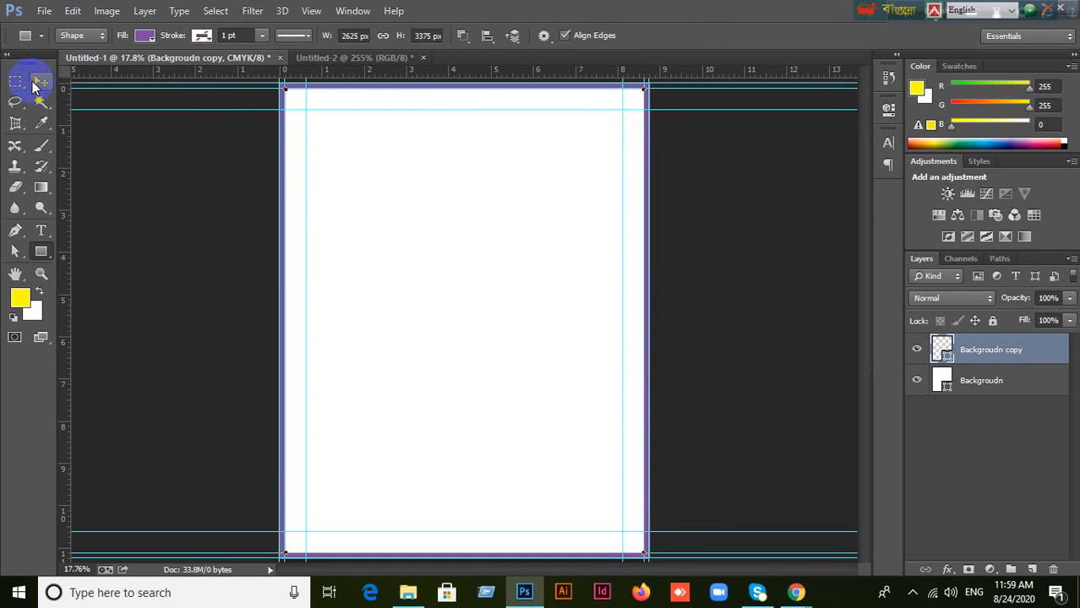
click(38, 82)
click(132, 145)
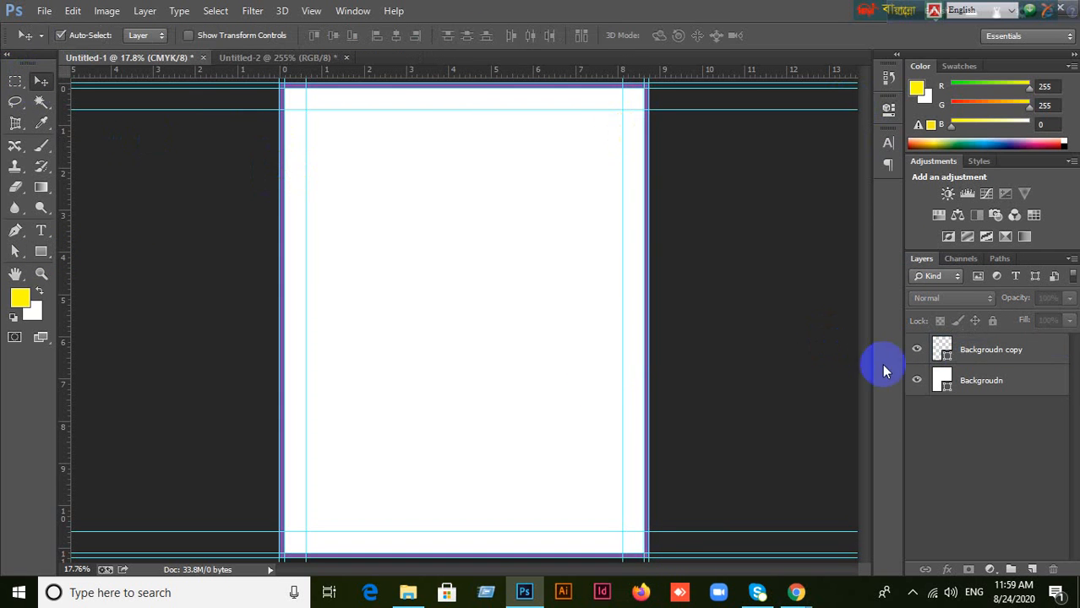
- Rename the purple border layer as Bleed
click(1003, 357)
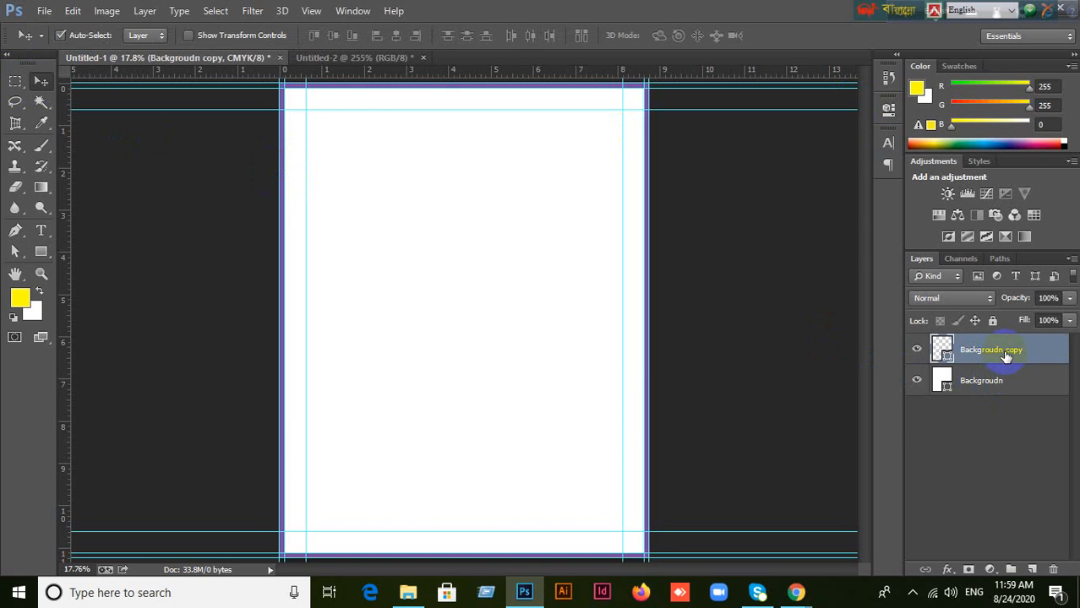
double_click(1005, 351)
key(BackSpace)
text(Bleed)
click(729, 316)
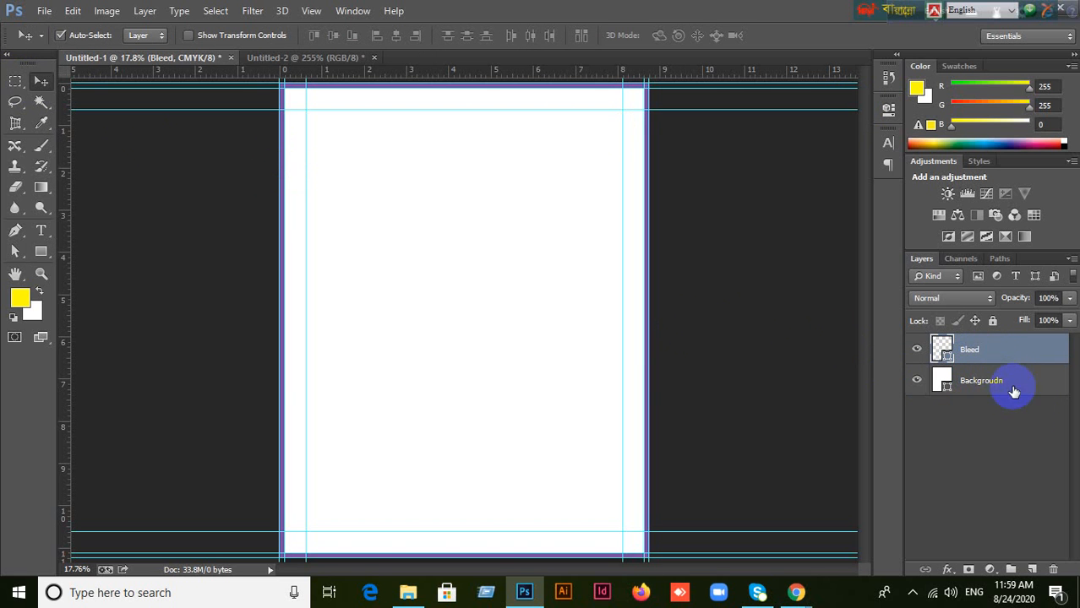
- Put the Backgroudn layer into its own group and name the group Backgroudn
click(987, 380)
key(ctrl+g)
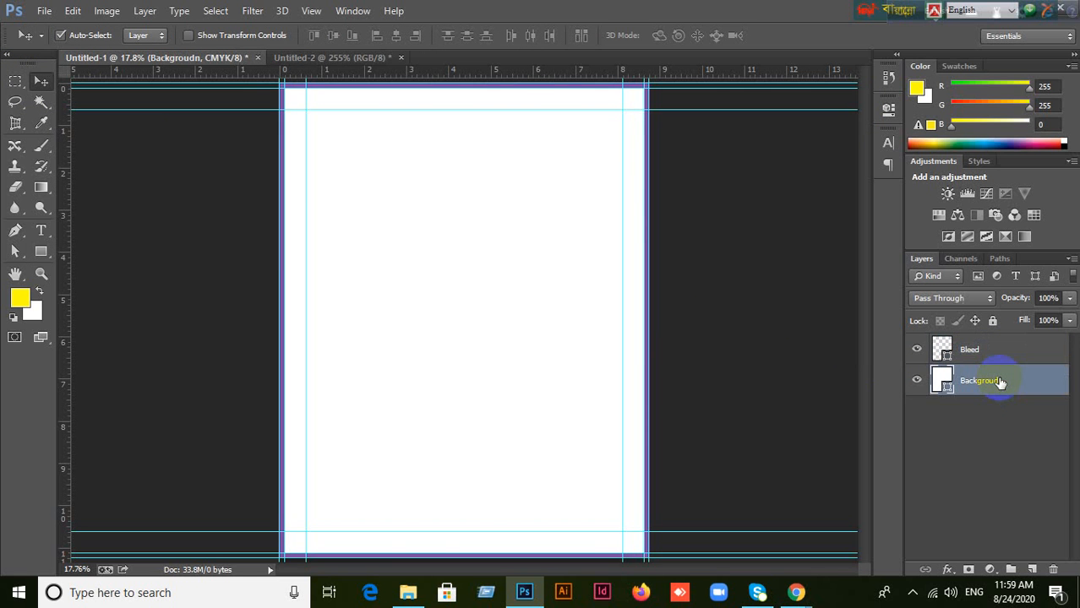
click(933, 375)
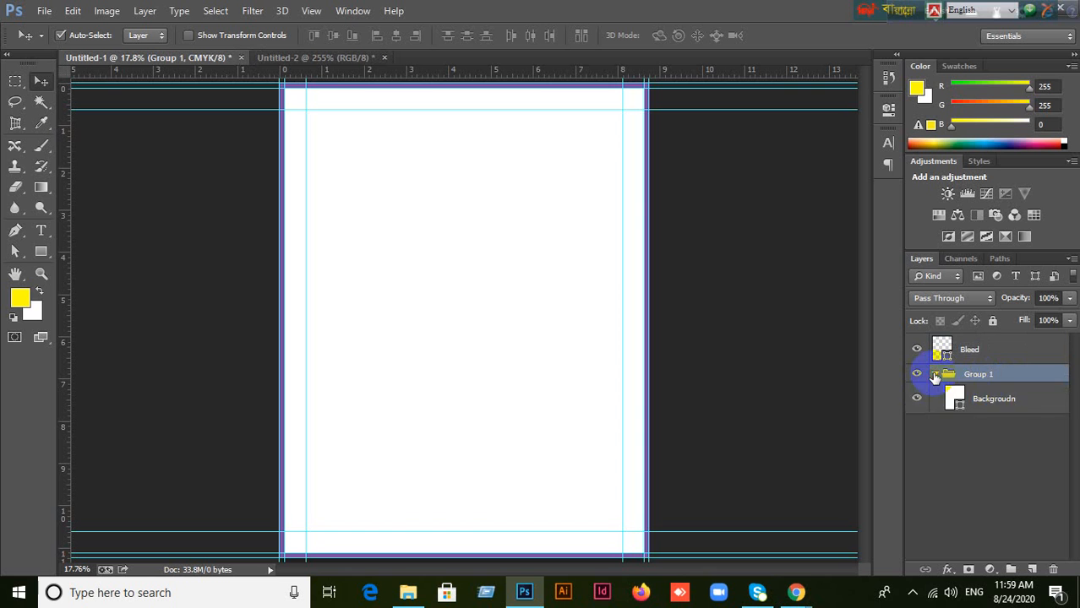
click(934, 376)
double_click(978, 376)
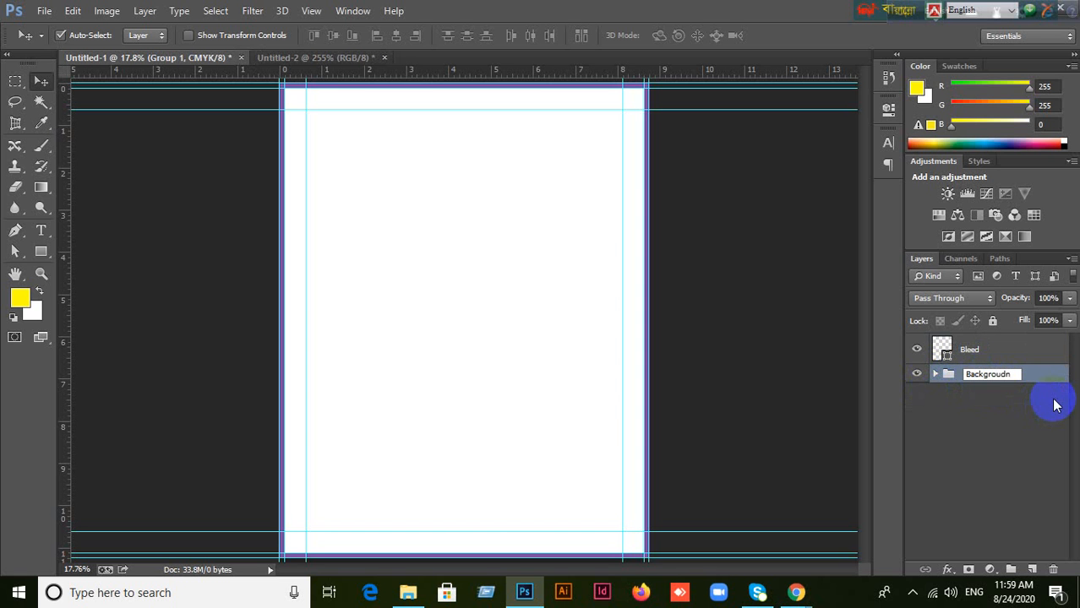
text(Backgroudn)
click(993, 427)
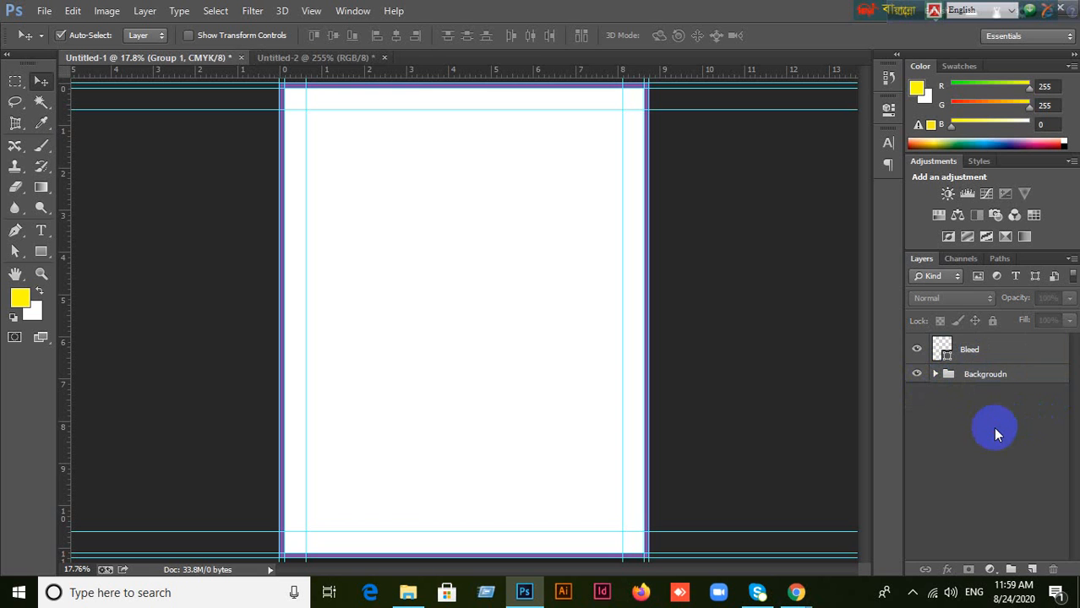
- Put the Bleed layer into its own group and name the group Bleed
click(980, 353)
key(ctrl+g)
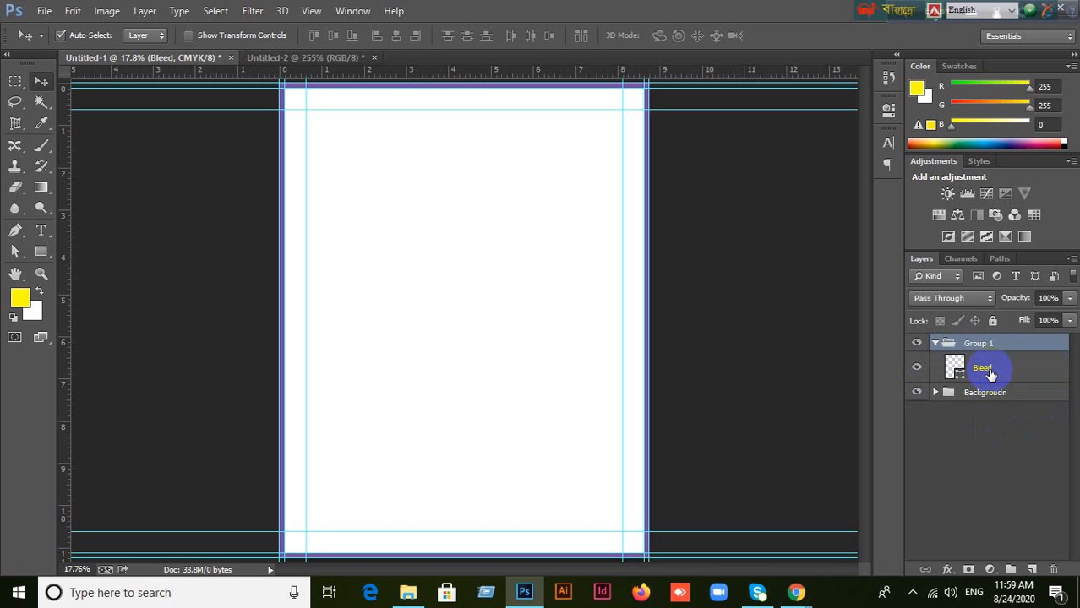
click(934, 343)
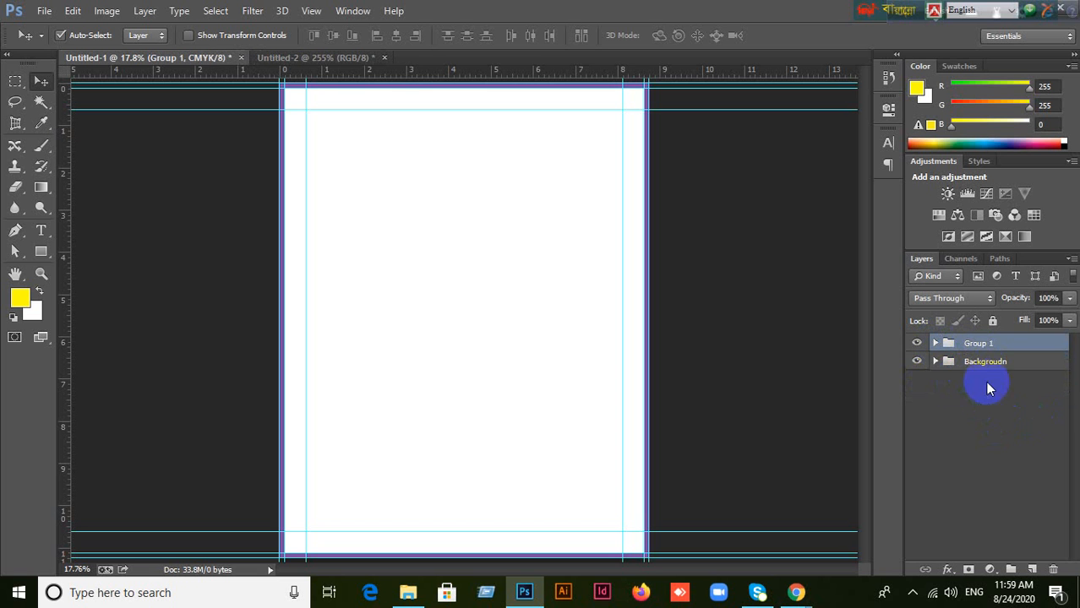
double_click(982, 344)
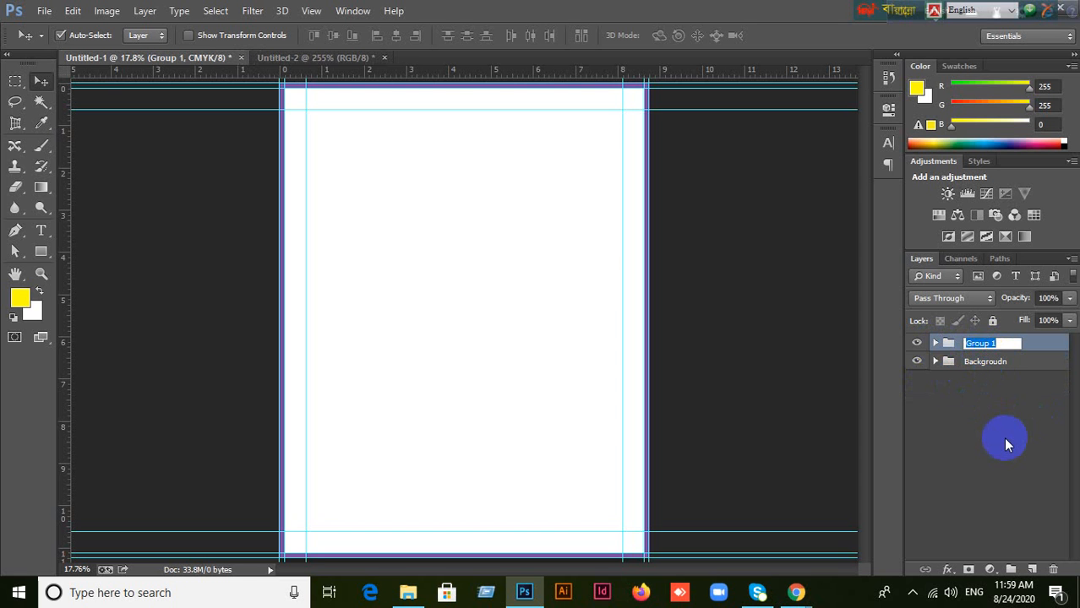
key(BackSpace)
text(Bleed)
click(1005, 439)
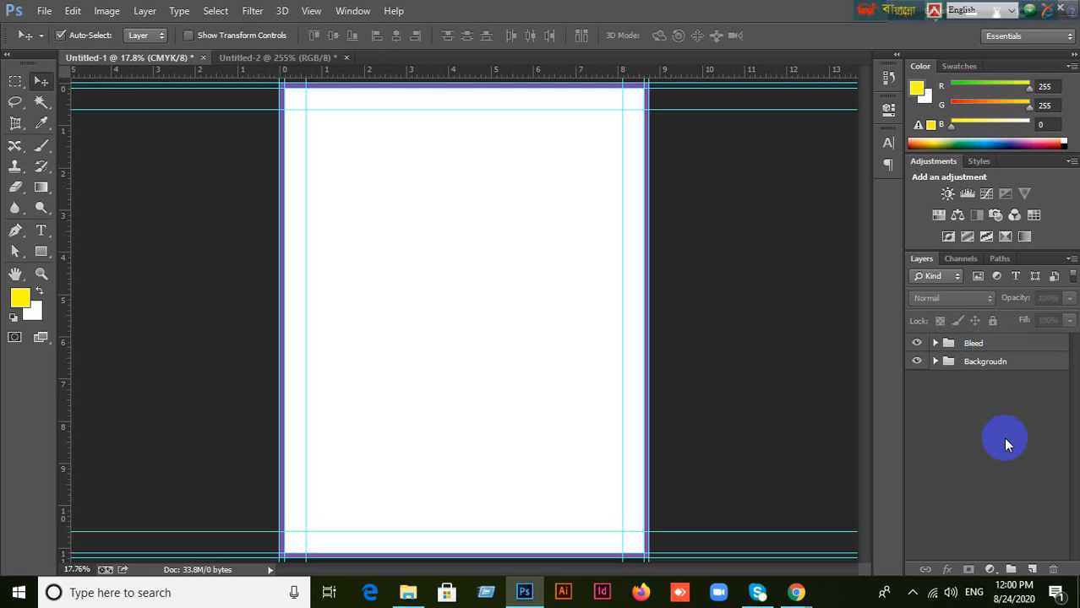
- Select the Bleed group and toggle its visibility off and on to check the bleed border
click(982, 361)
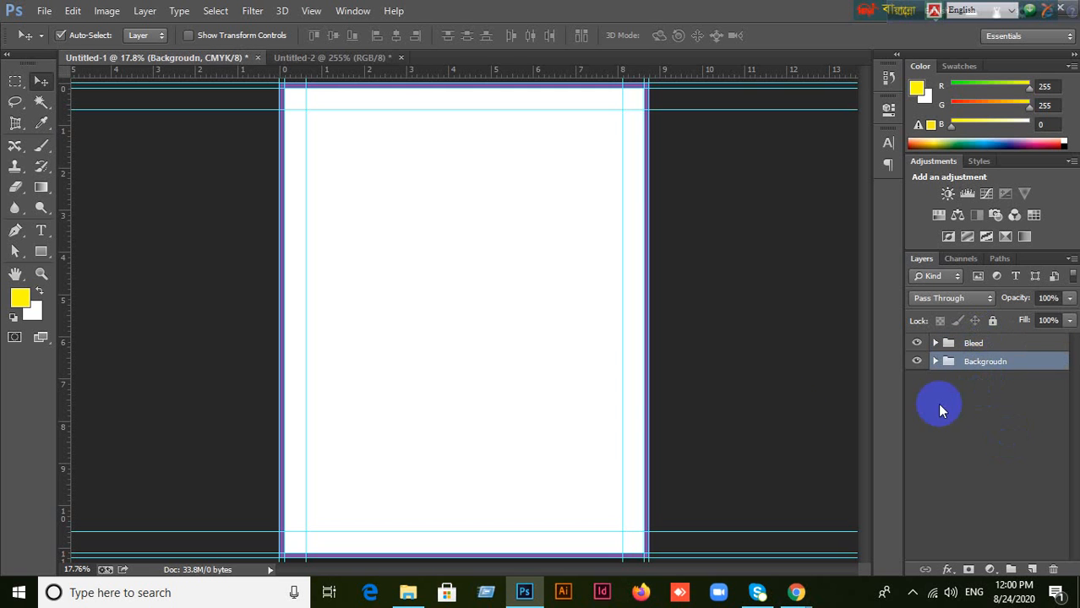
click(787, 325)
key(Return)
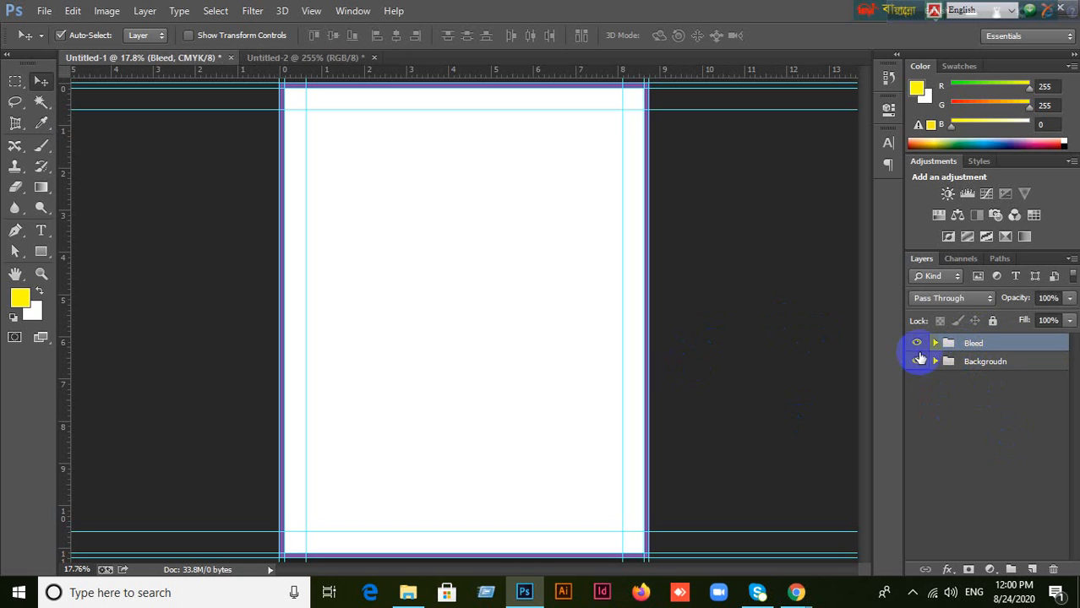
click(917, 343)
click(918, 343)
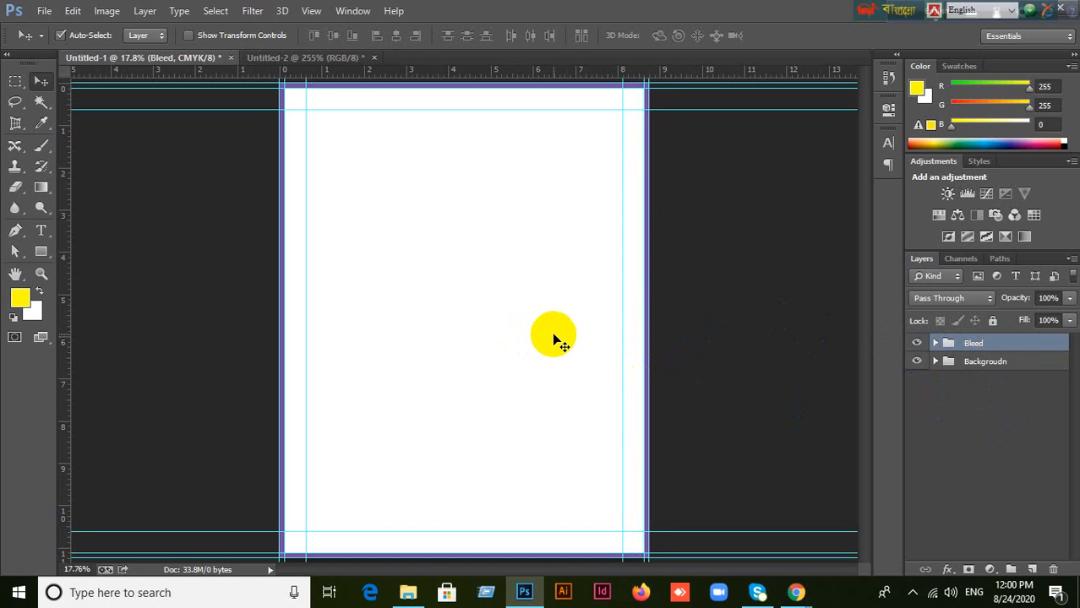
- Switch to the Google Meet window, move the floating language toolbar clear of the window controls, and return to Photoshop
scroll(513, 317, up, 1)
scroll(513, 318, down, 1)
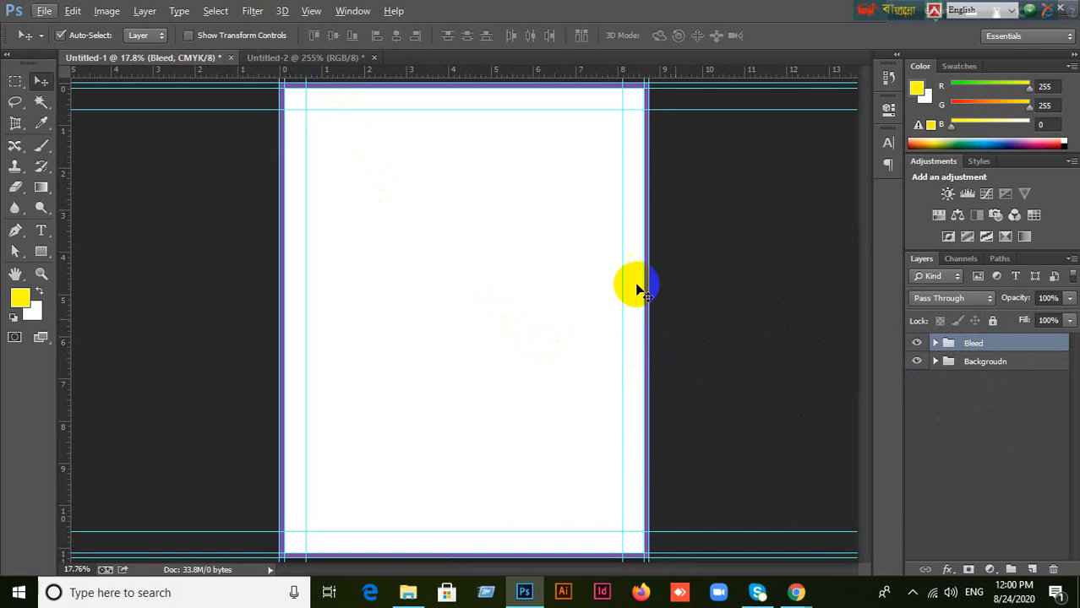
mouse_move(795, 591)
click(692, 509)
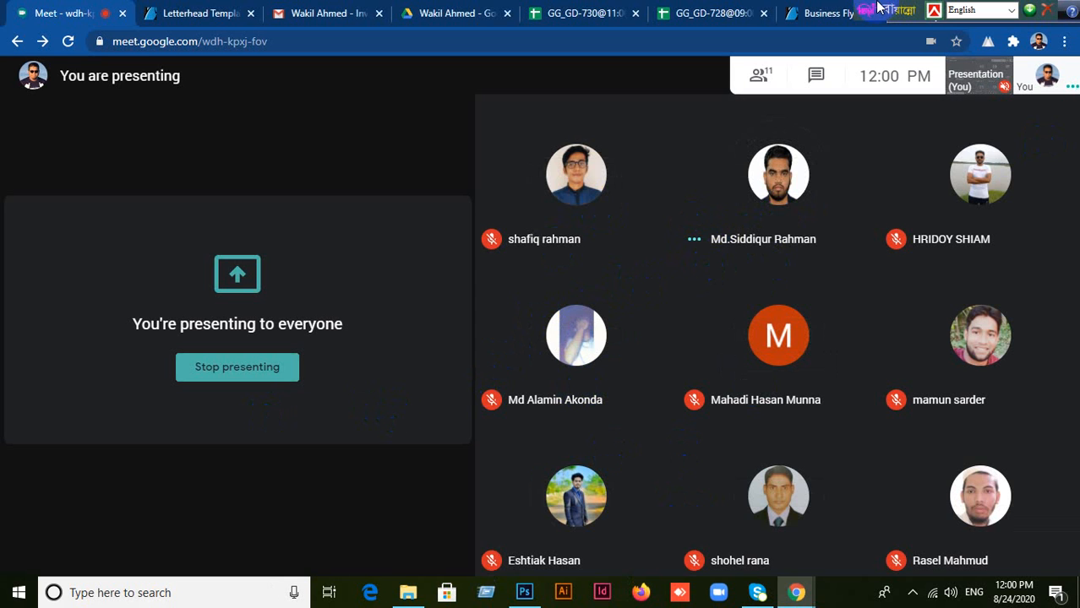
drag(868, 9, 355, 10)
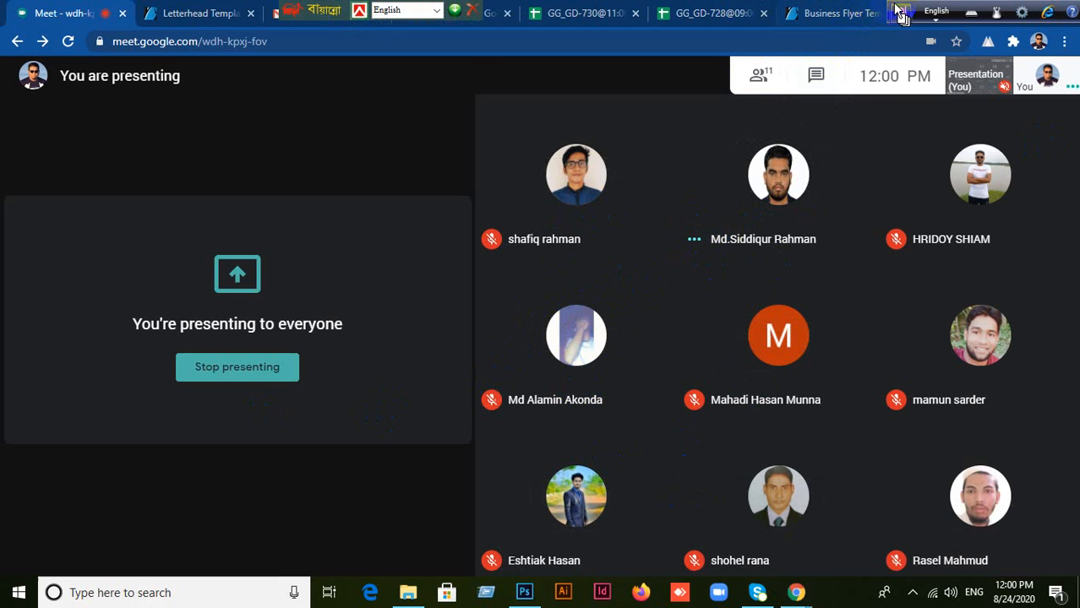
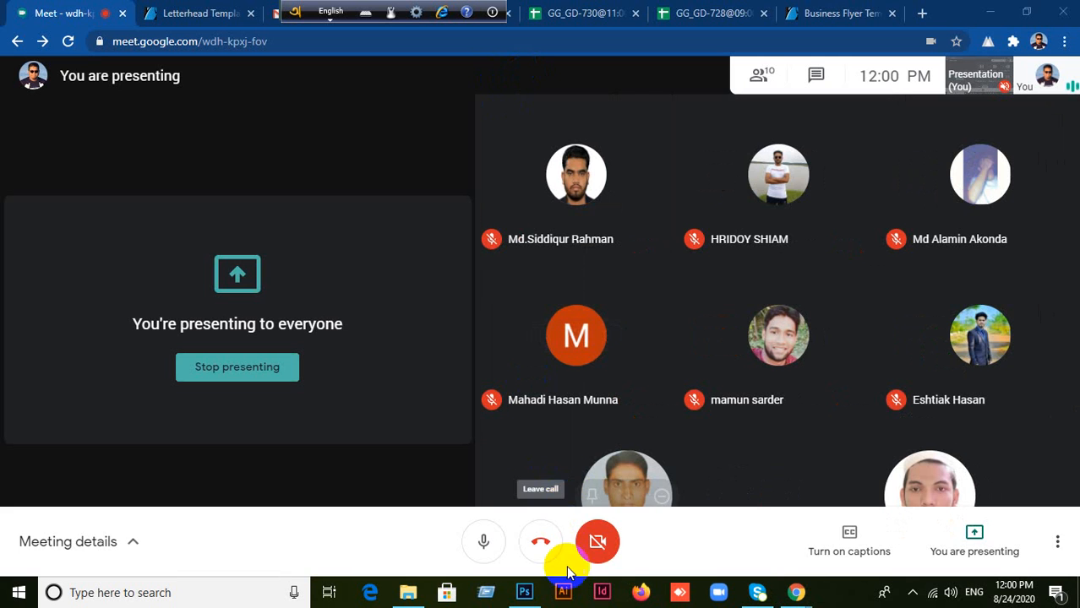
click(524, 591)
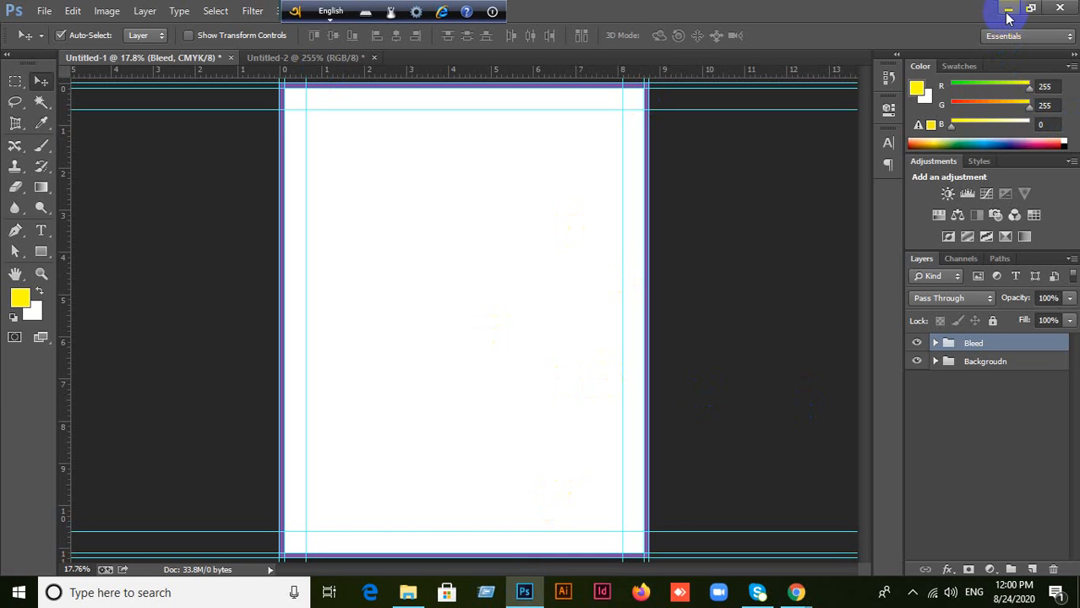
- Close the Untitled-2 document without saving its changes
click(329, 59)
click(374, 58)
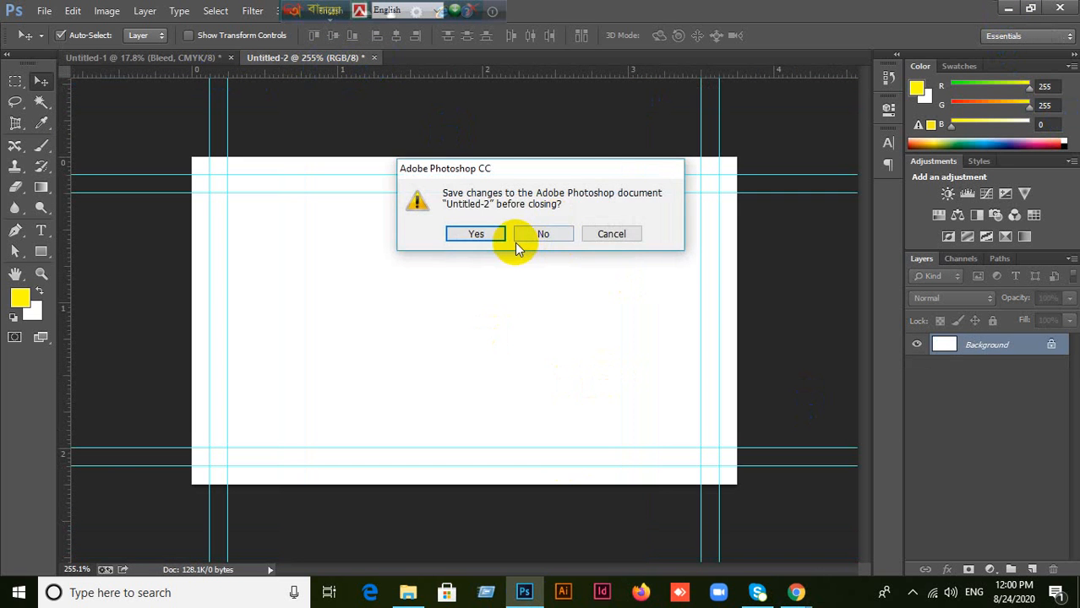
click(530, 238)
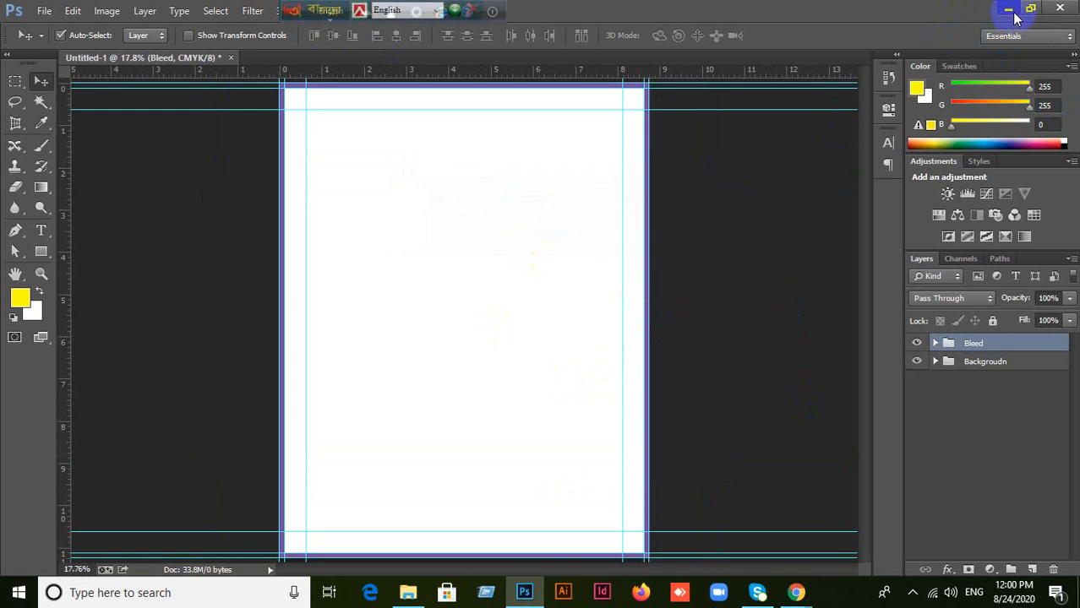
- Open the 03-File flyer image from the desktop in Photoshop as a separate document and compare it with Untitled-1
click(1008, 9)
click(991, 12)
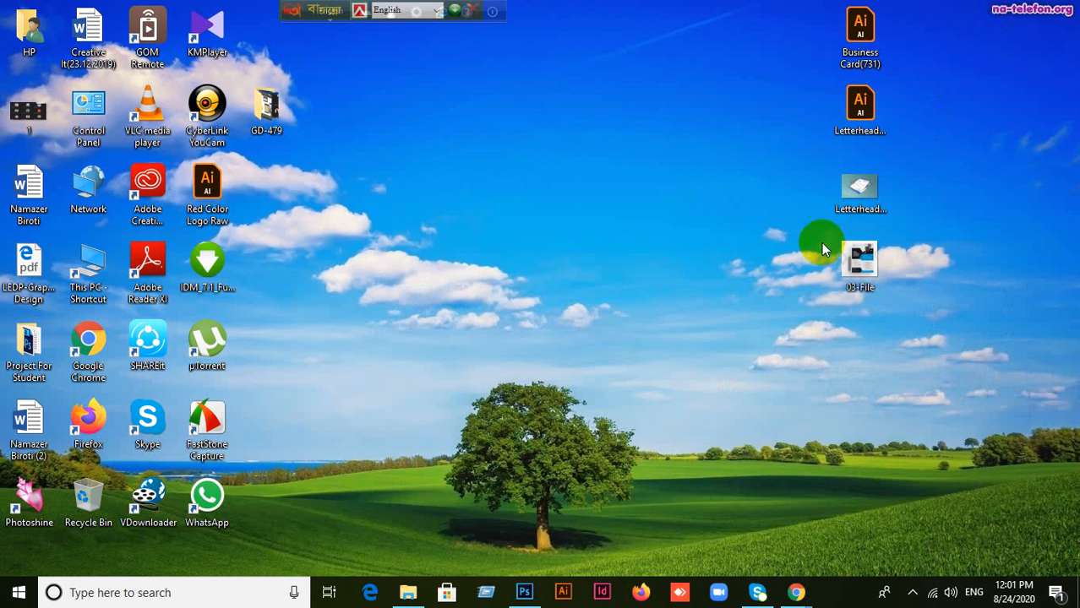
drag(860, 260, 712, 7)
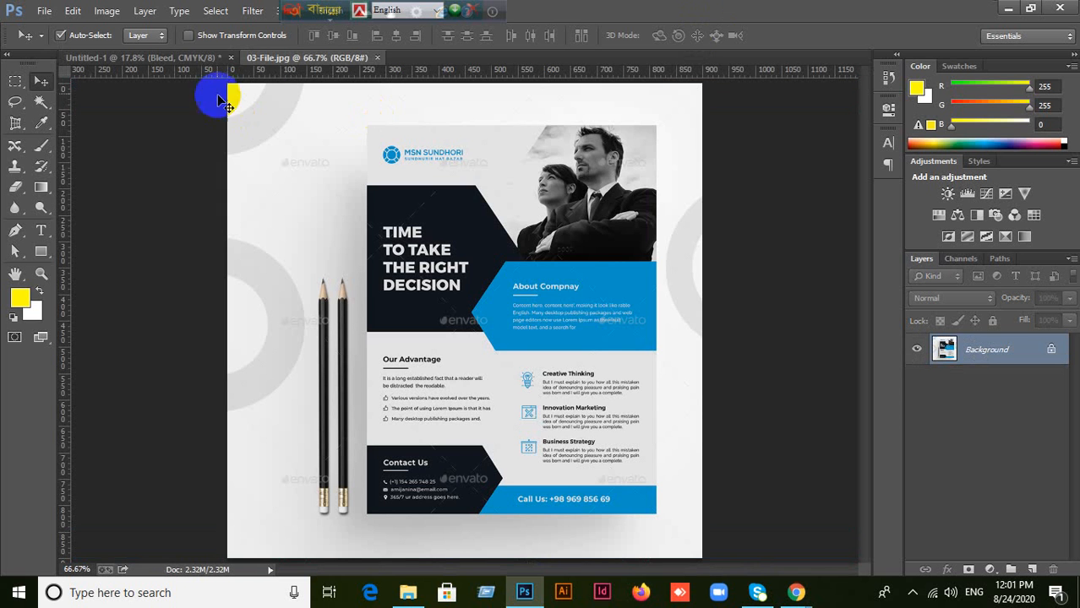
click(179, 61)
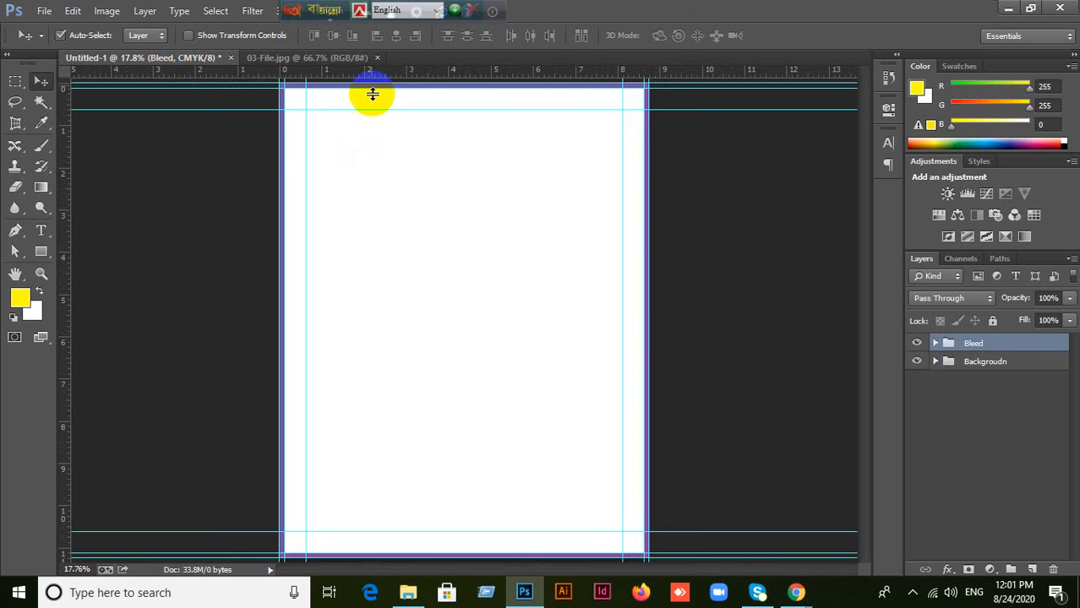
click(324, 60)
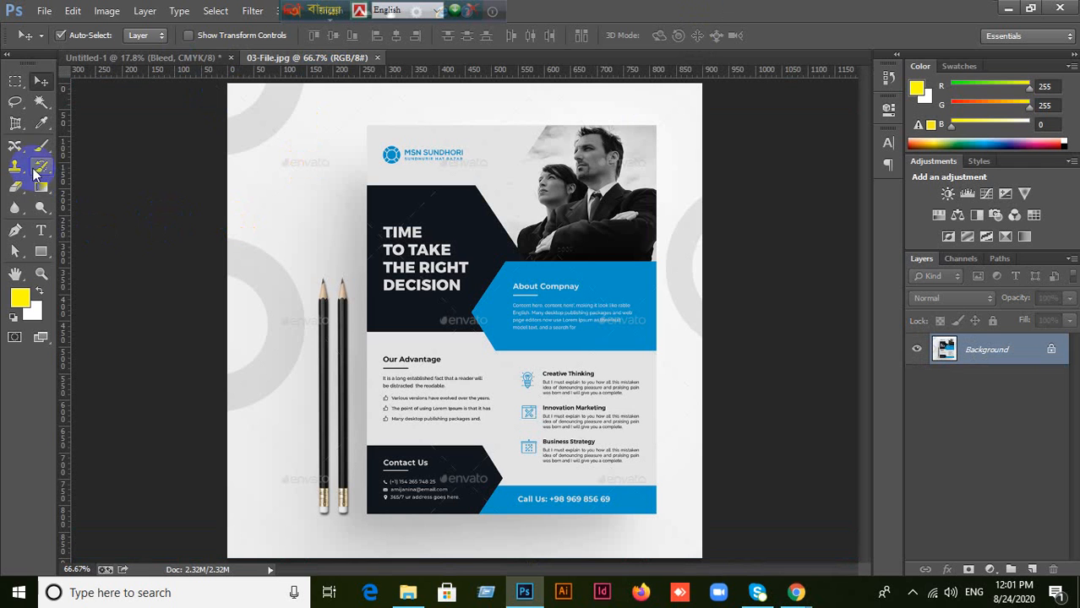
- Crop 03-File.jpg to the four corners of the flyer with the Perspective Crop Tool
click(22, 130)
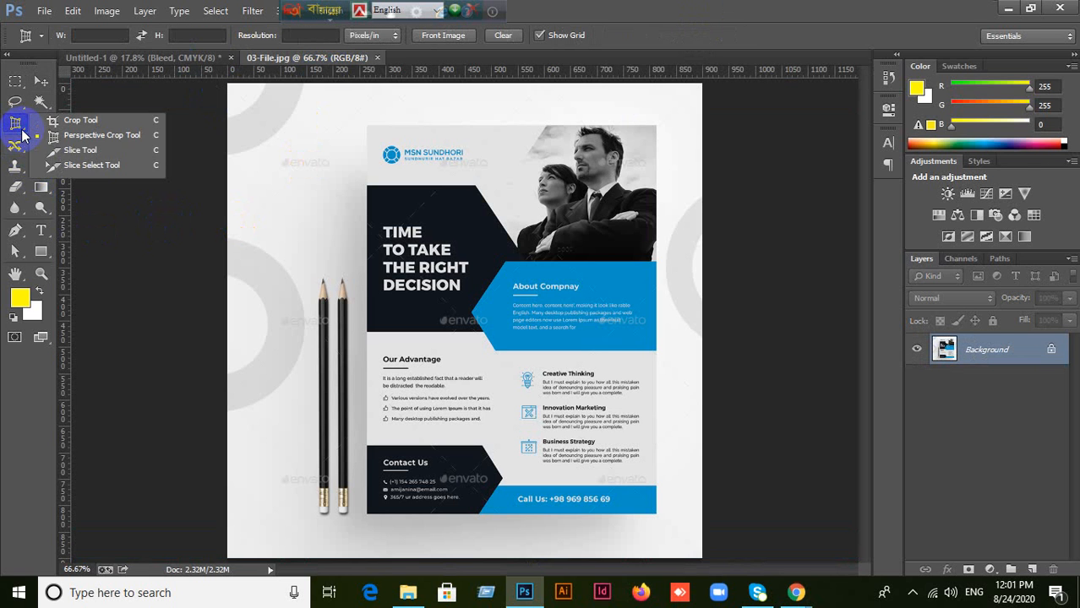
click(93, 135)
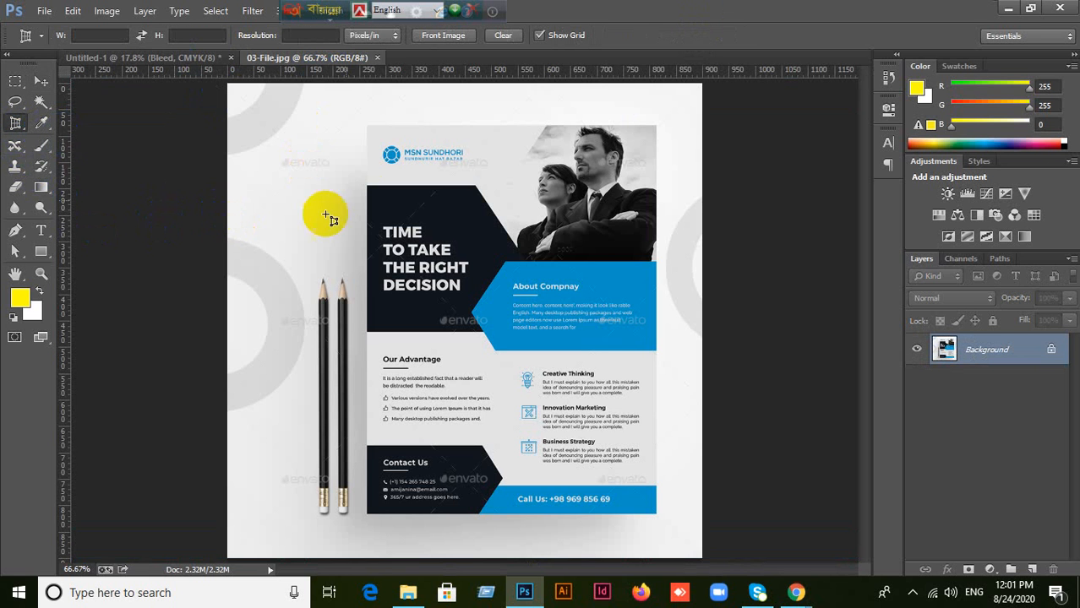
click(368, 125)
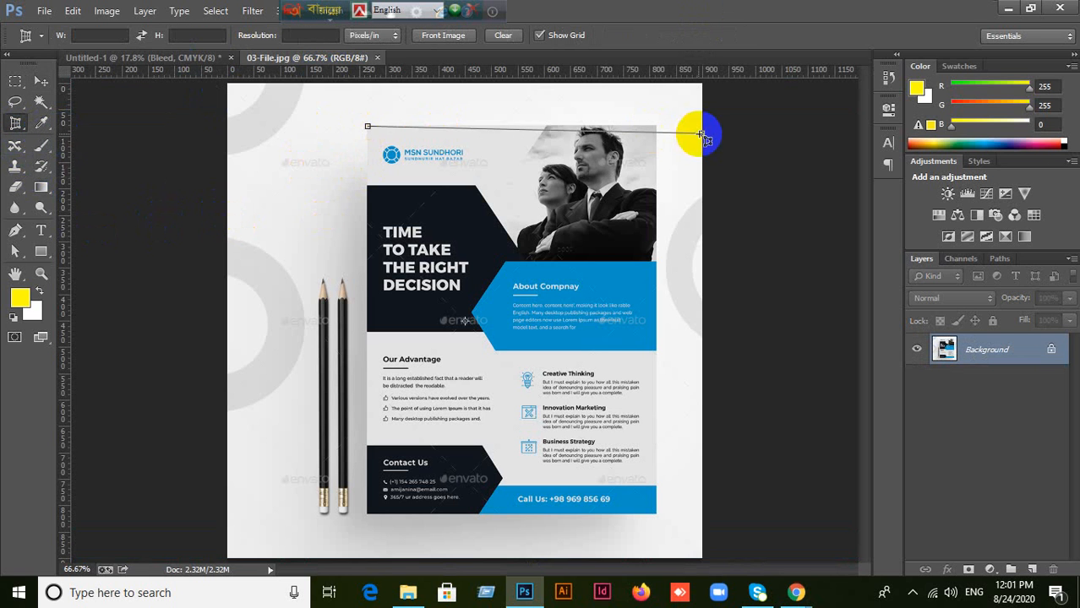
click(659, 125)
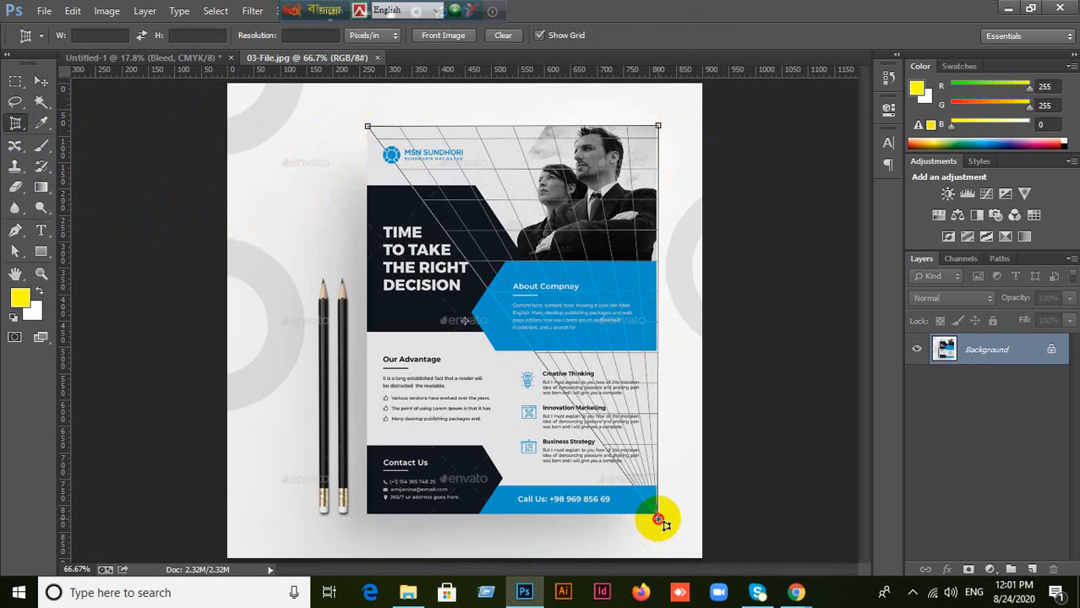
click(658, 518)
click(367, 517)
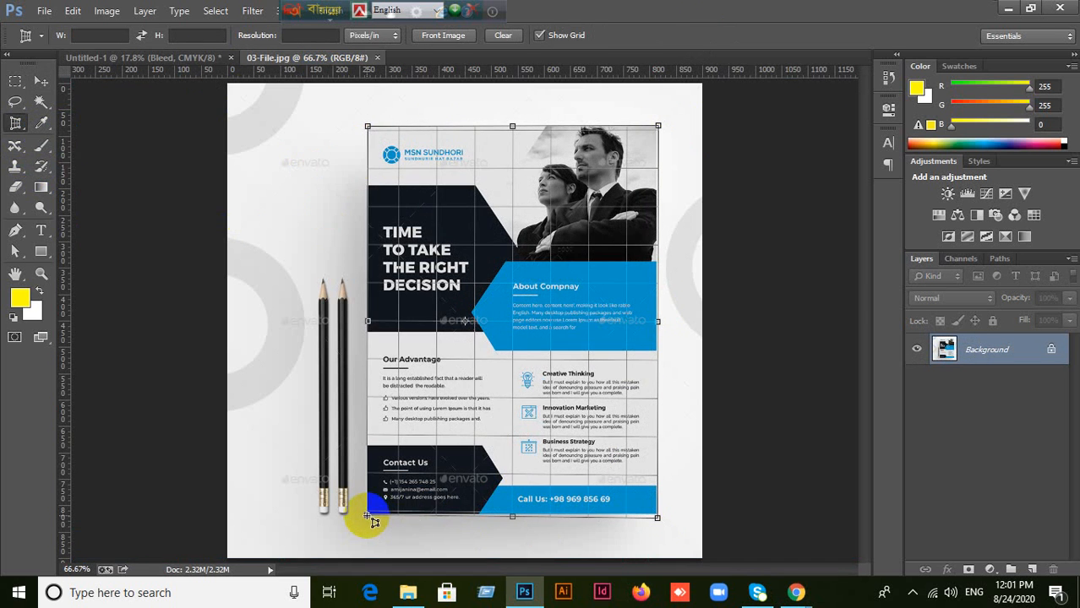
click(801, 37)
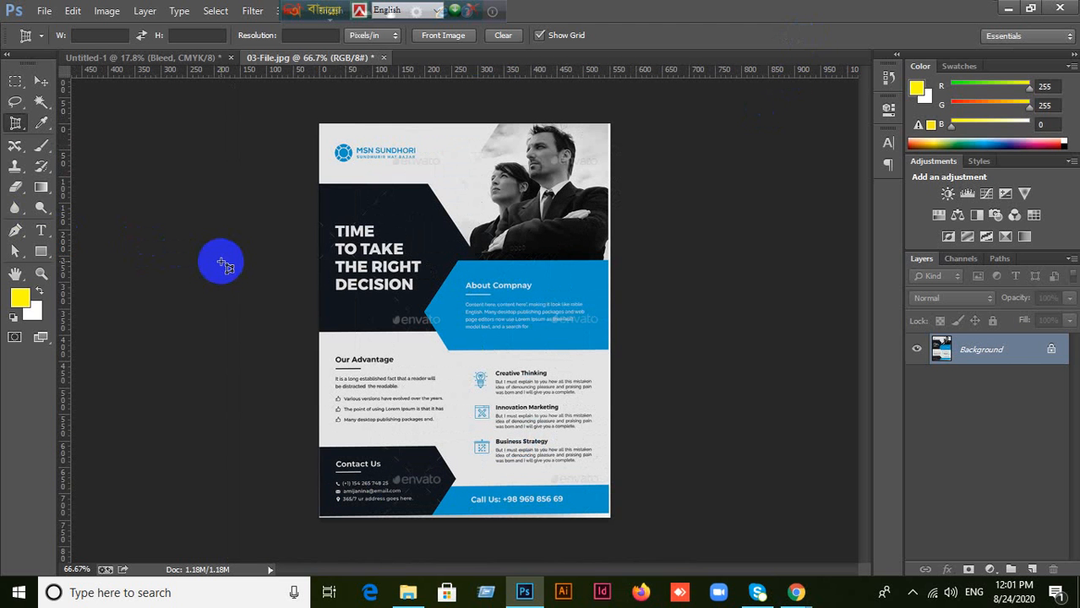
- Copy the whole cropped flyer, paste it into Untitled-1, and hide the Bleed group
key(ctrl+a)
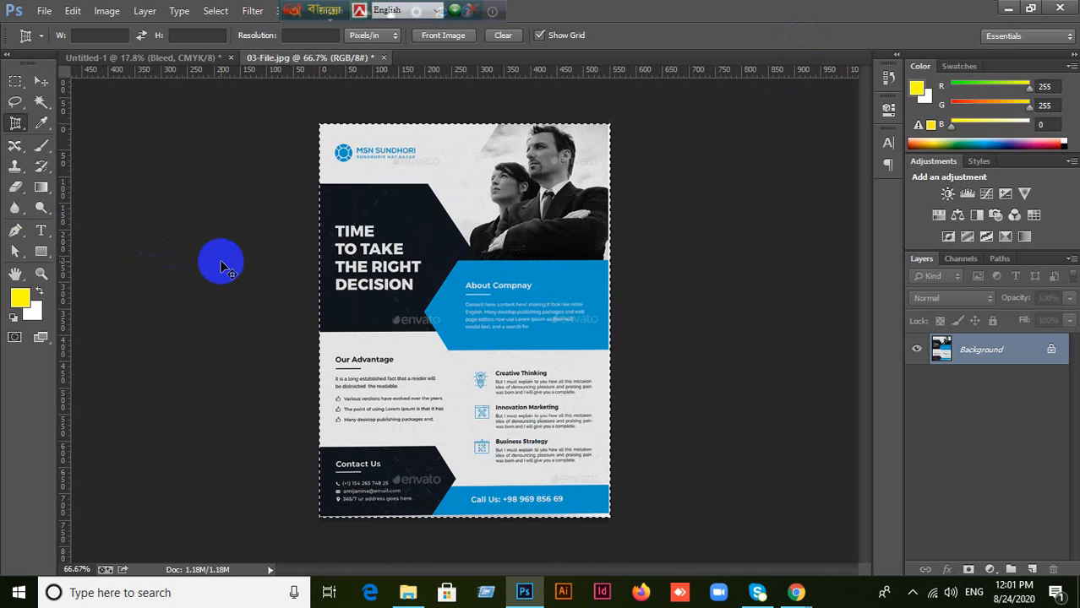
click(155, 59)
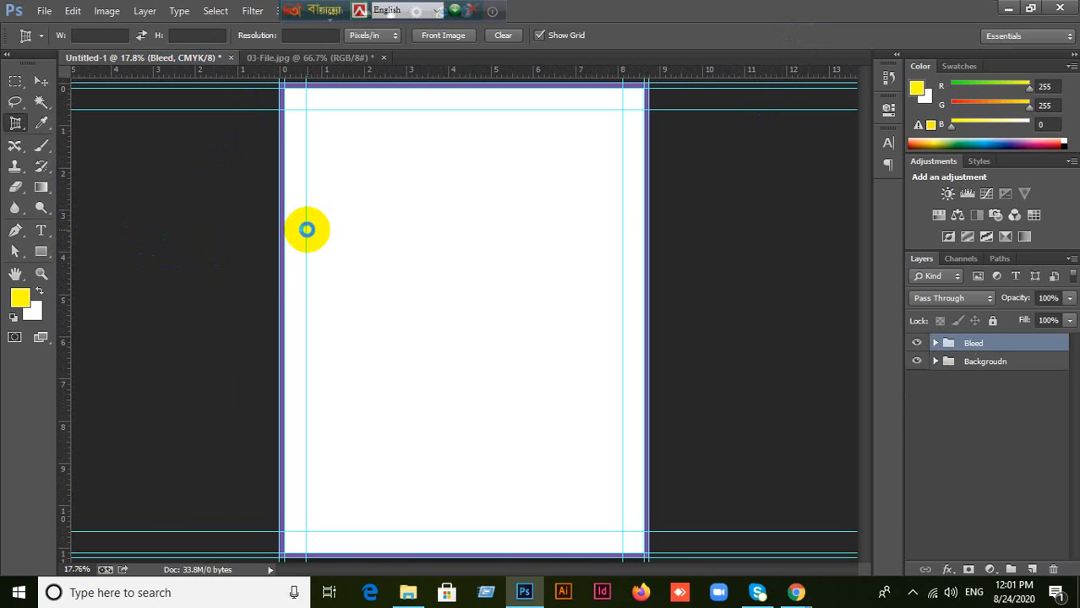
key(ctrl+v)
click(917, 373)
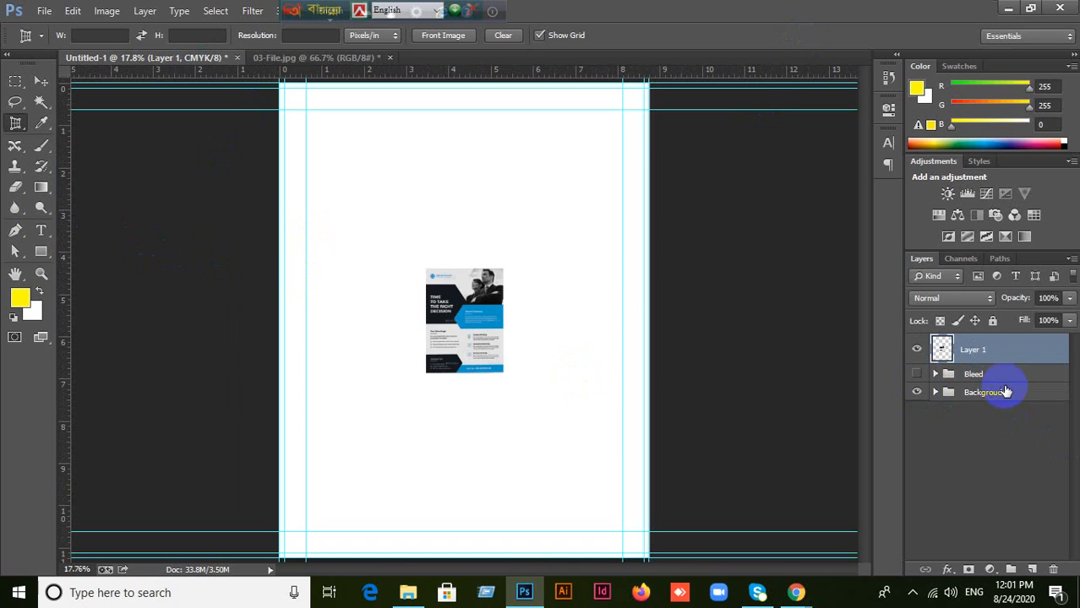
- Free-transform the pasted flyer to about 462% width and 441% height, positioned to fit within the trim guides
click(42, 81)
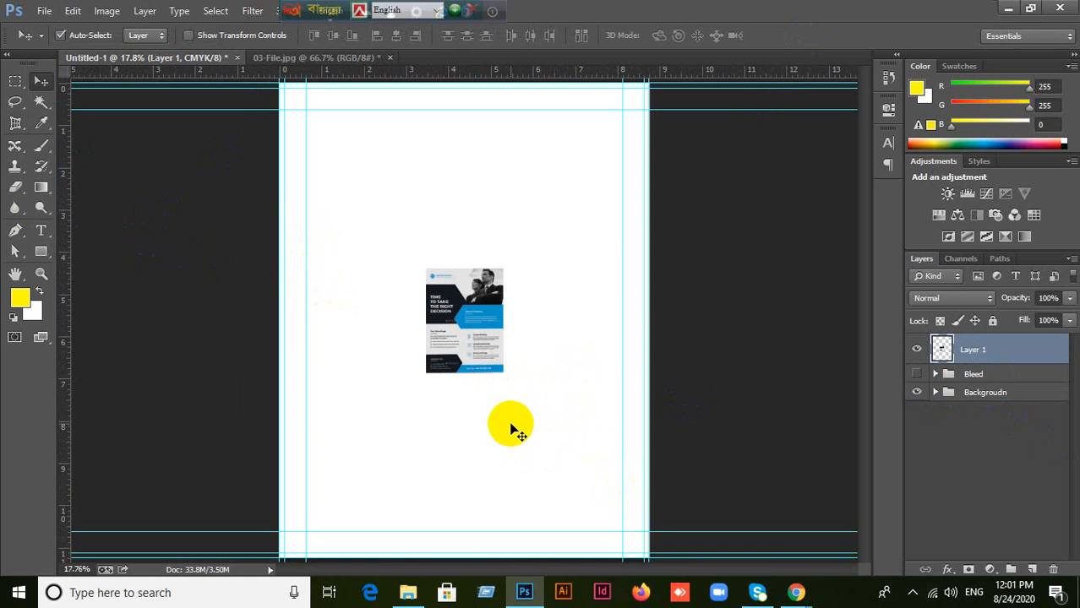
key(ctrl+t)
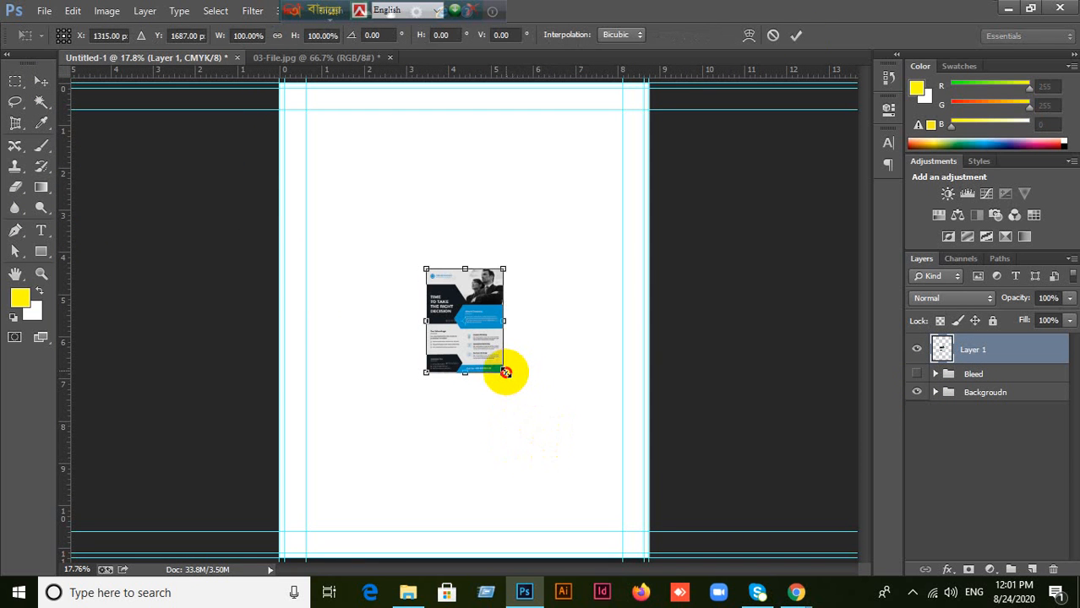
drag(504, 373, 654, 539)
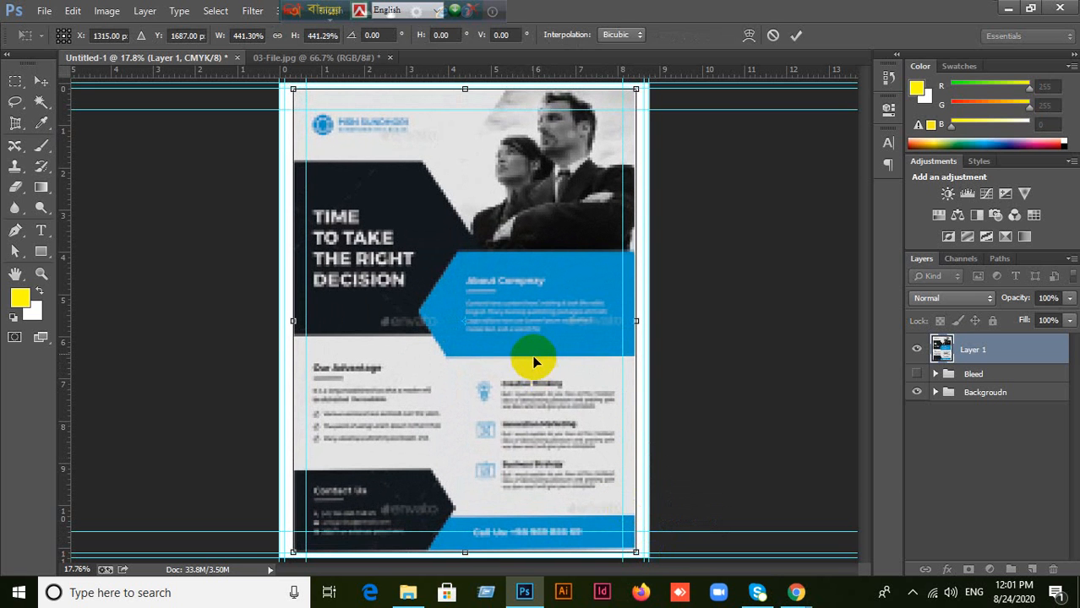
drag(533, 360, 521, 358)
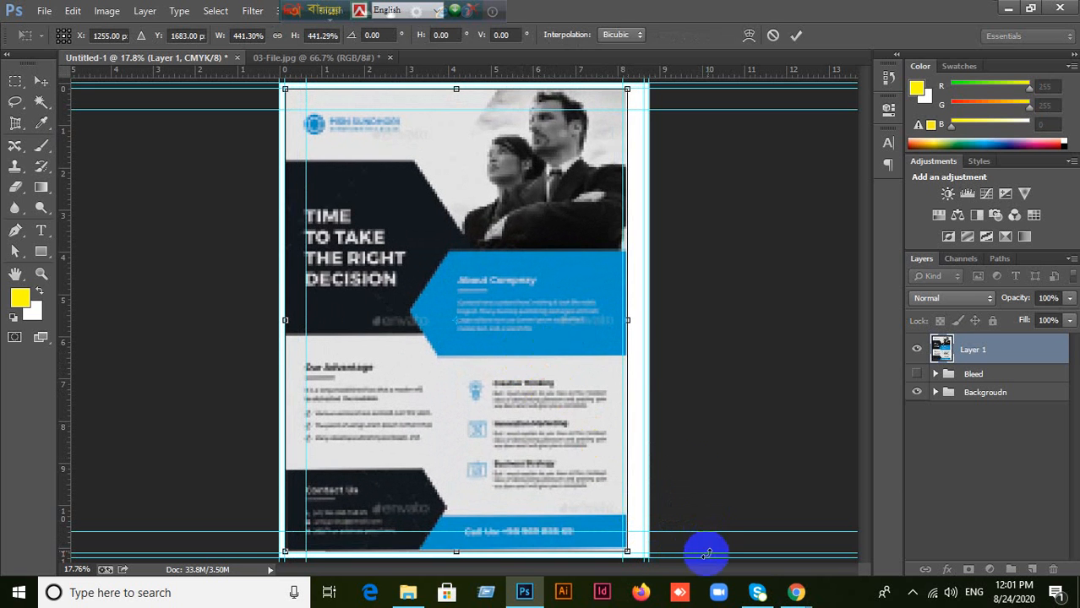
drag(629, 322, 643, 320)
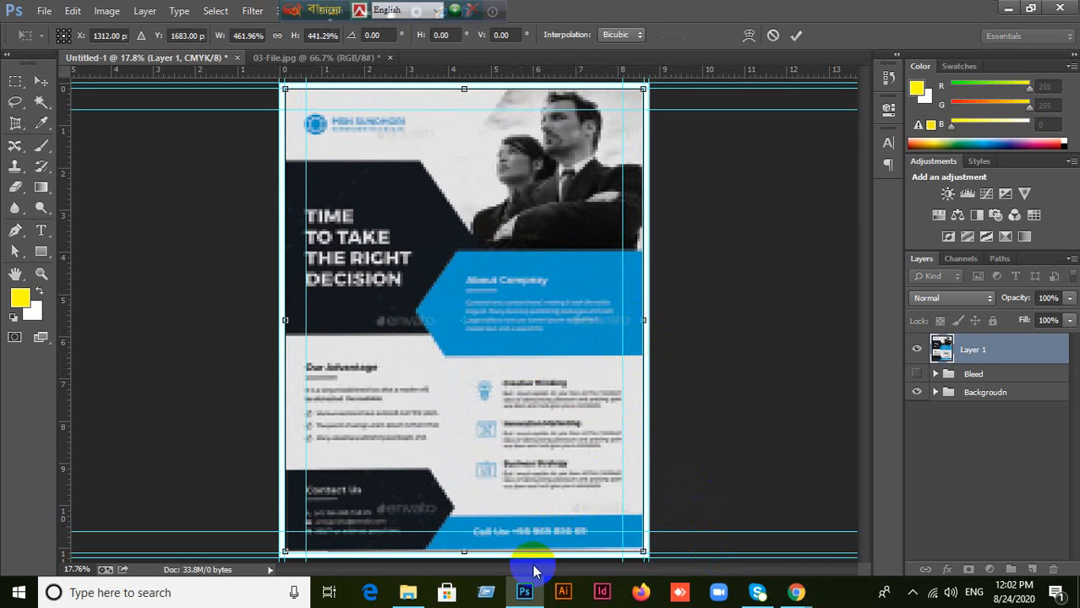
click(795, 35)
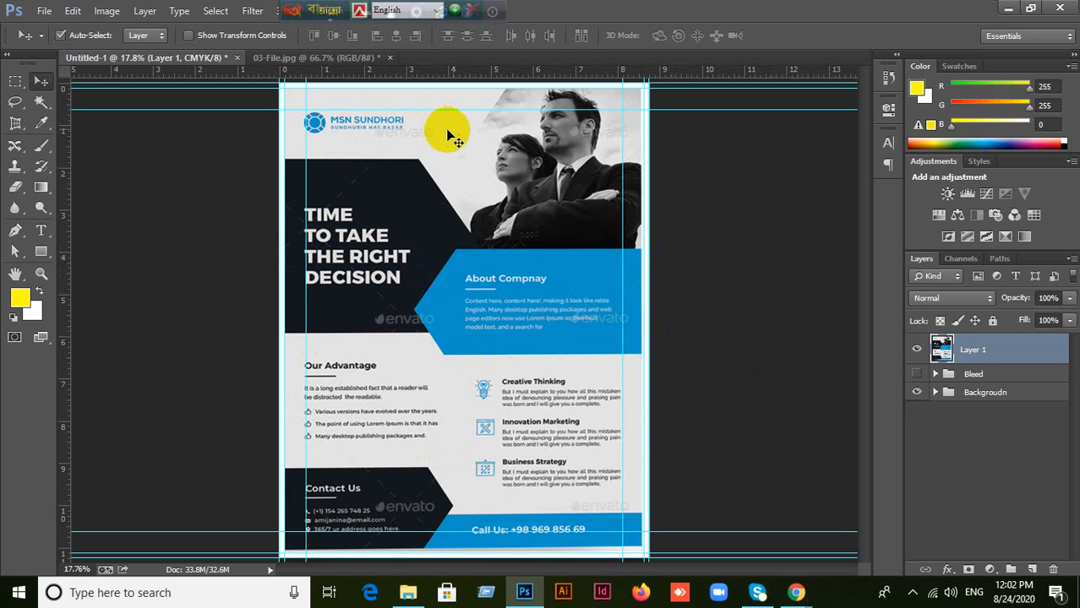
- Draw a yellow rectangle shape of 2625 × 3375 px covering the whole page out to the bleed edges
click(40, 253)
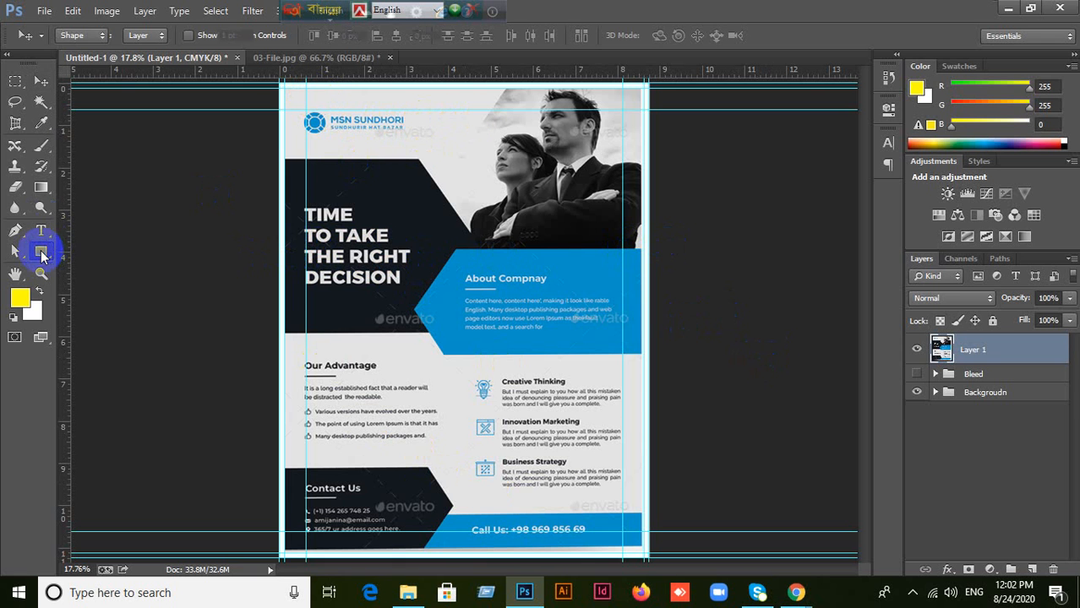
click(100, 250)
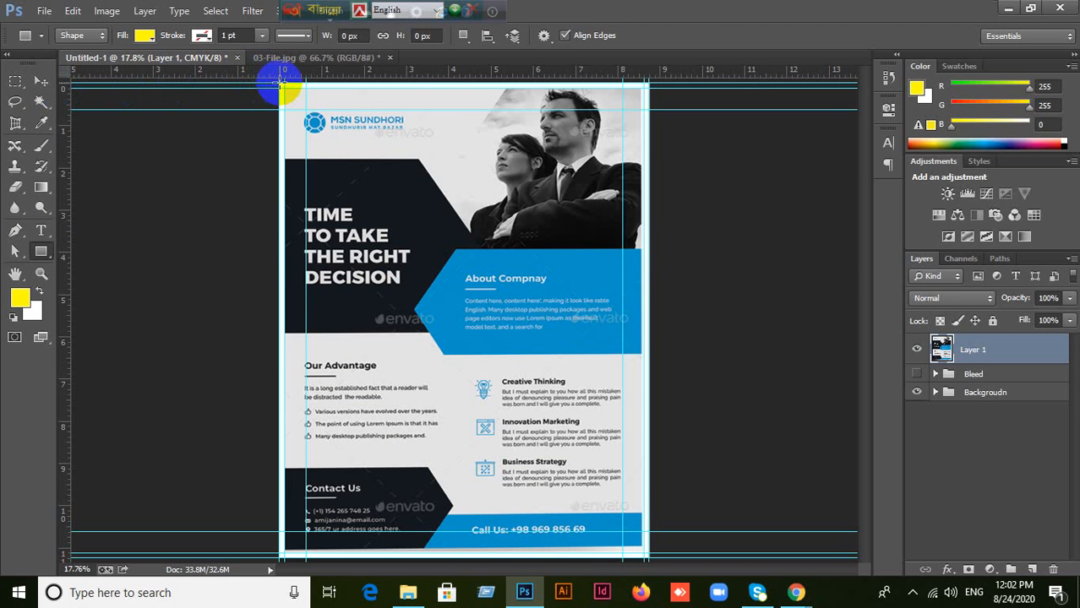
drag(281, 84, 652, 561)
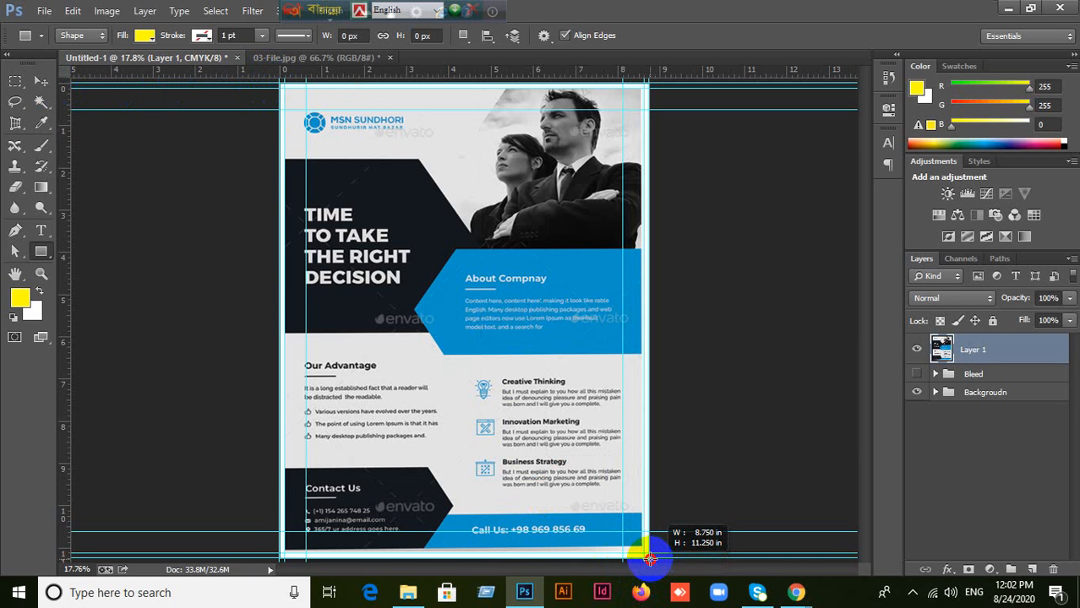
drag(650, 559, 650, 558)
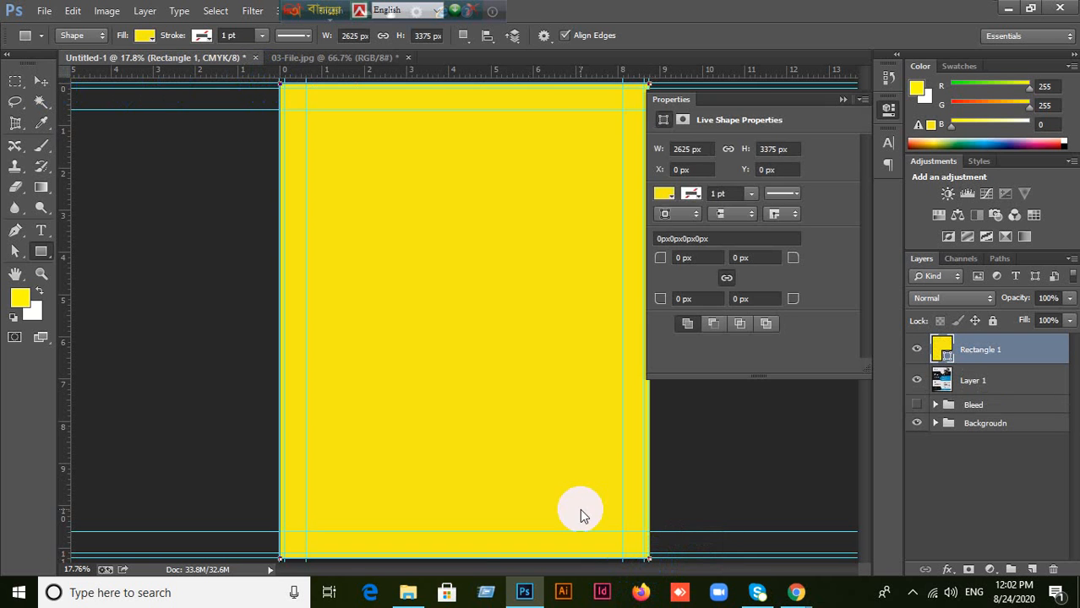
click(844, 98)
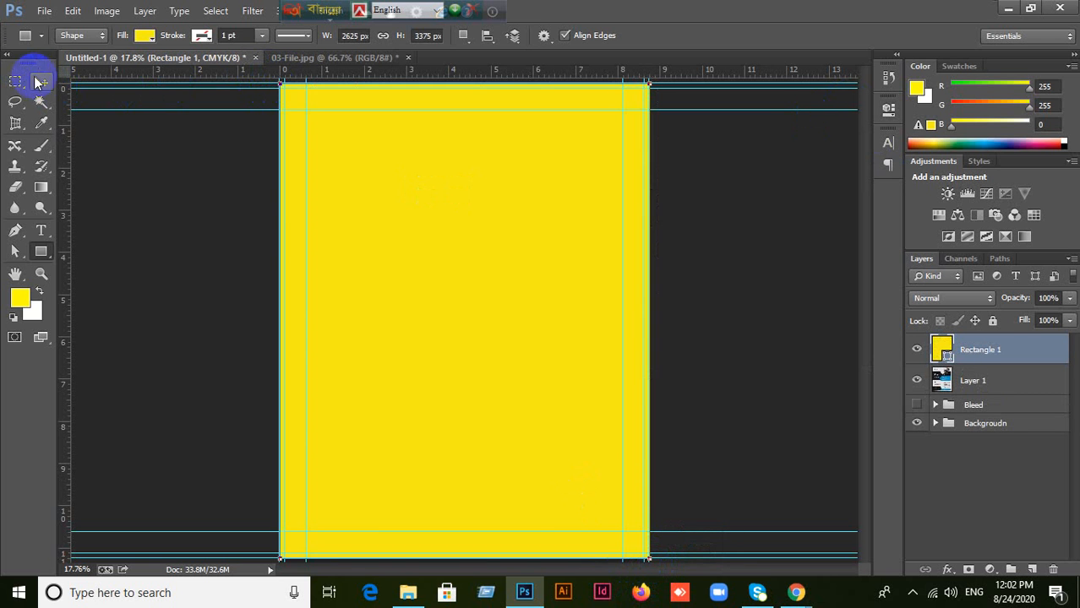
- Recolour the full-page rectangle with the flyer's light grey background colour e3e3e3, check it over the page, and leave it hidden
click(39, 80)
click(917, 349)
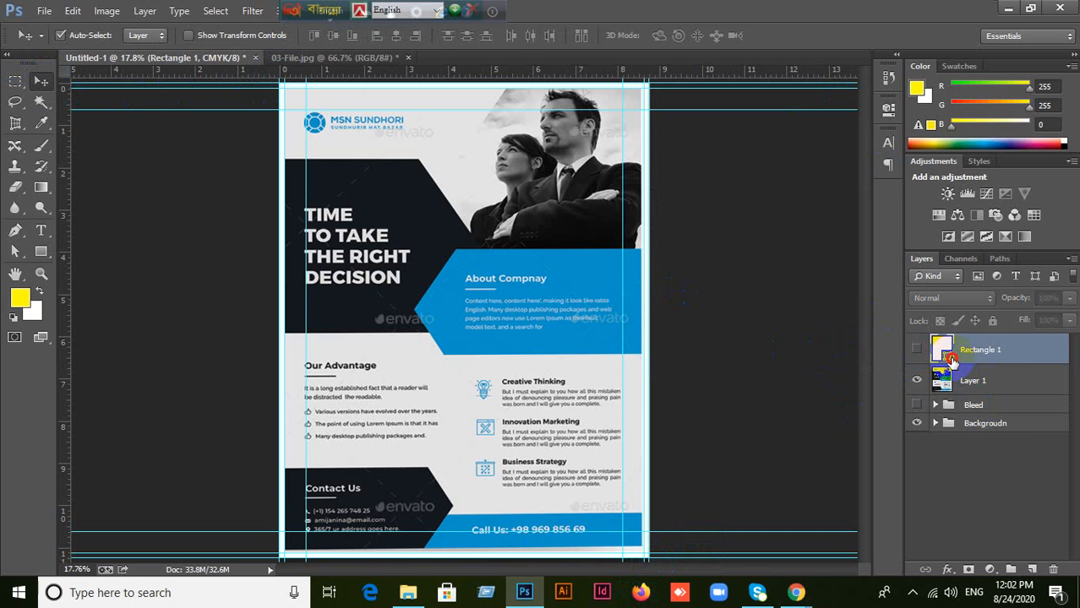
double_click(951, 358)
drag(461, 173, 466, 117)
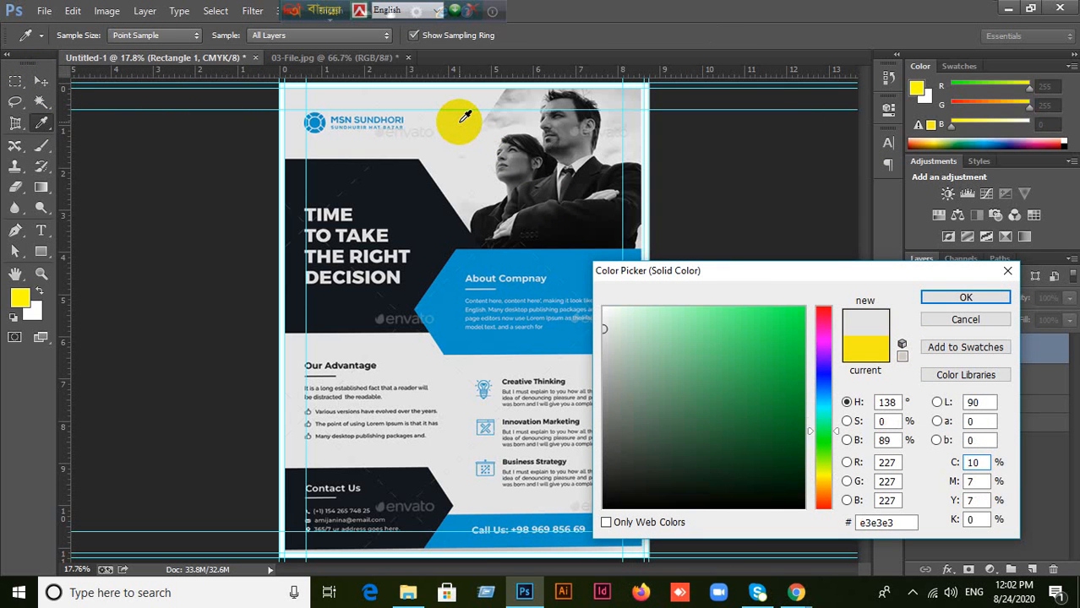
click(978, 300)
click(918, 351)
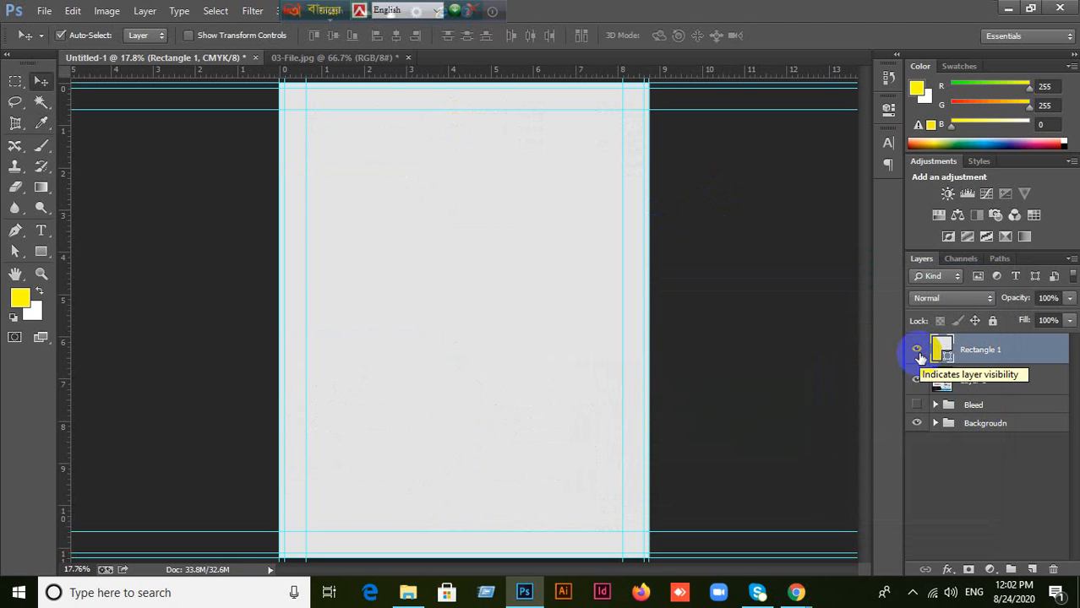
click(918, 351)
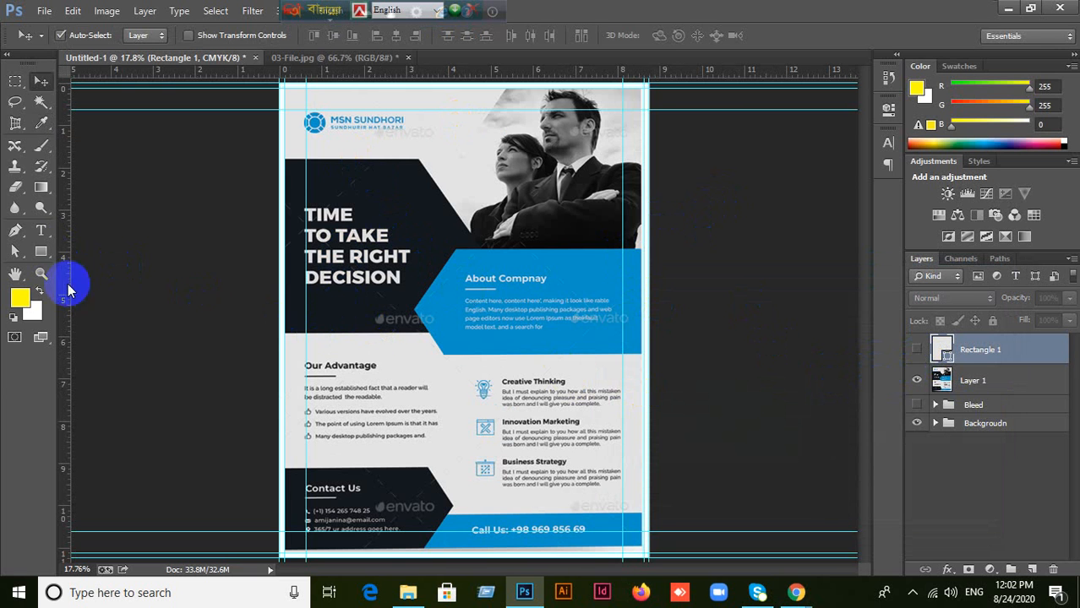
- Draw a rectangle of about 1712 × 1244 px over the flyer's dark headline block, starting at its upper-left corner
click(44, 253)
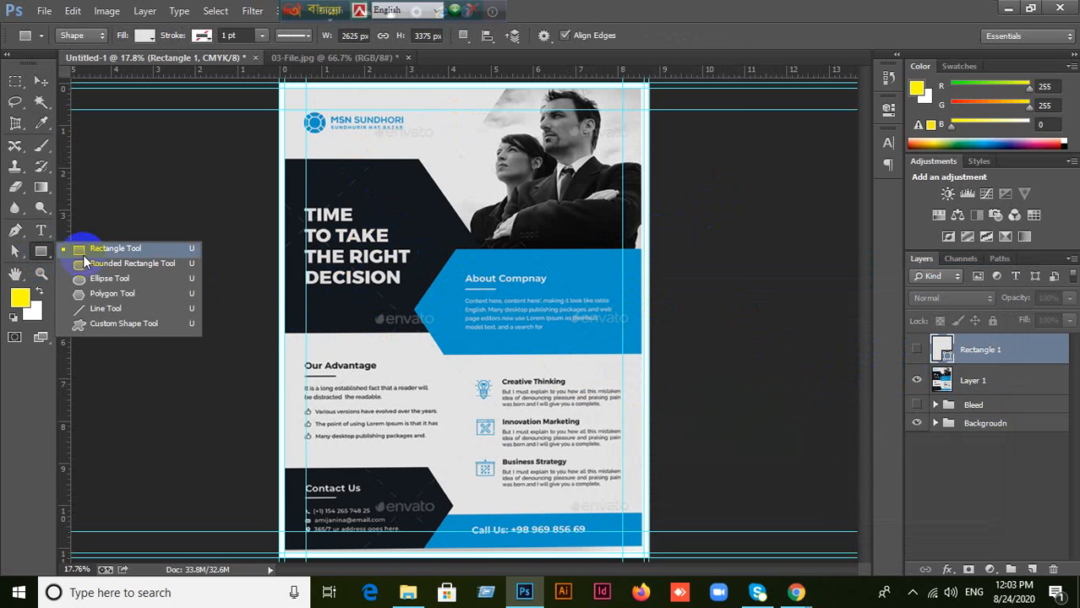
click(82, 255)
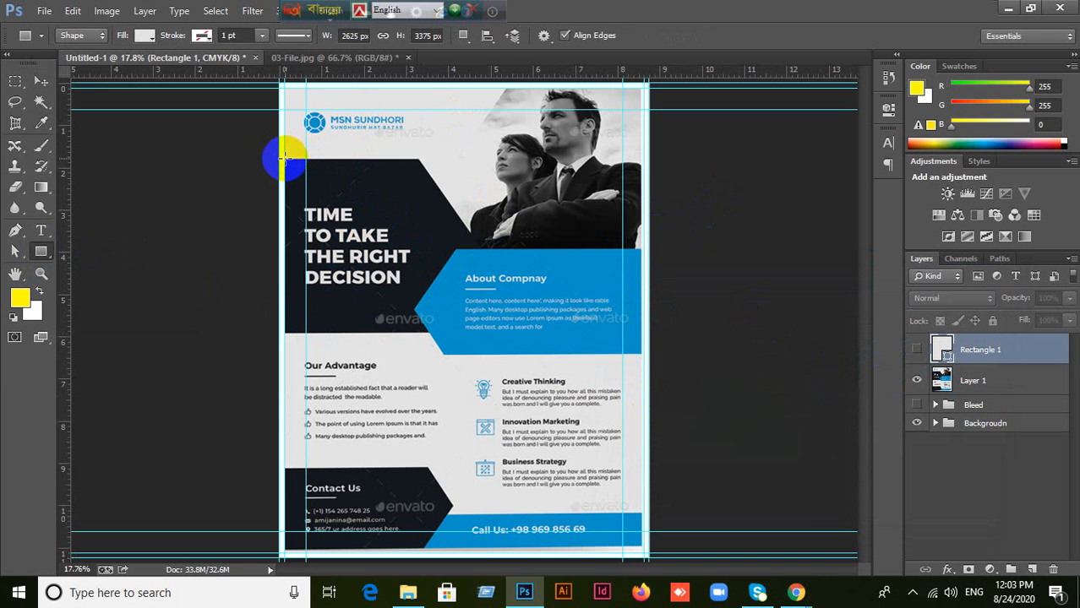
drag(284, 159, 526, 334)
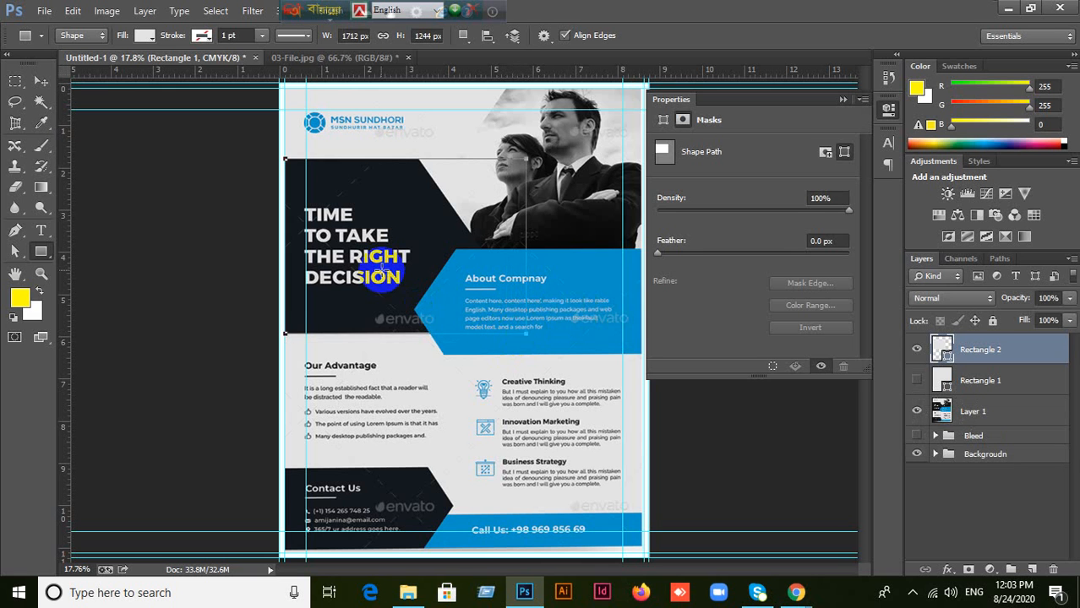
click(842, 99)
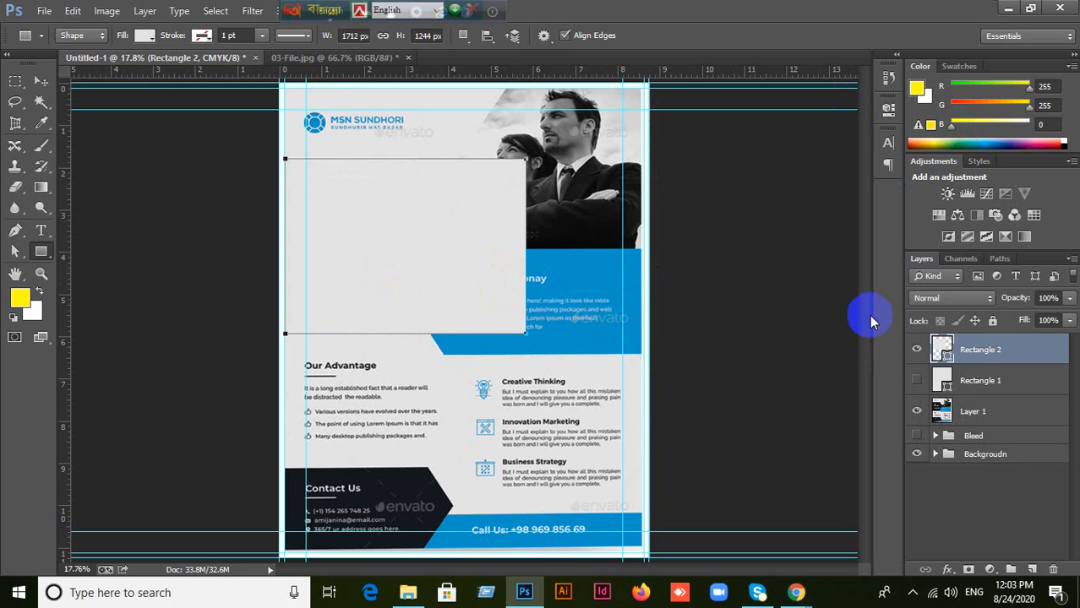
- Change the fill colour of the Rectangle 2 shape to near-black #131313
double_click(947, 358)
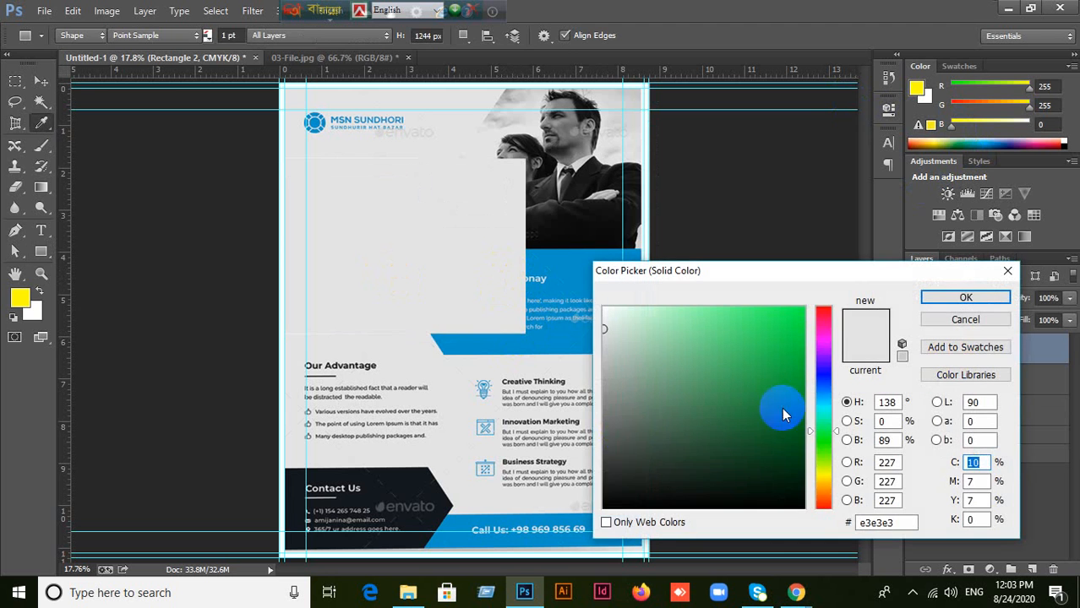
drag(625, 464, 599, 493)
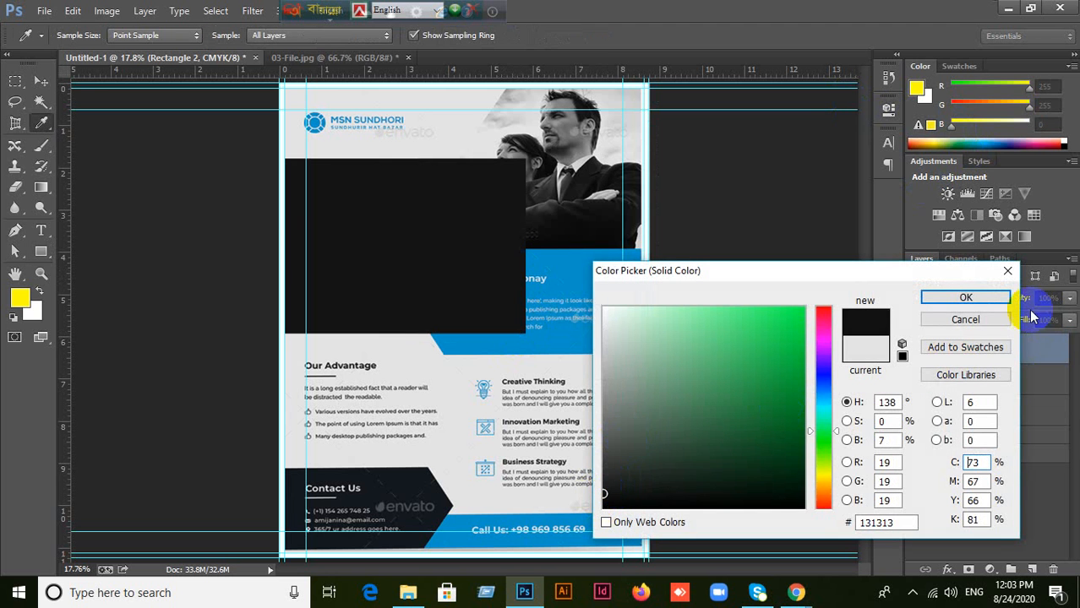
click(993, 301)
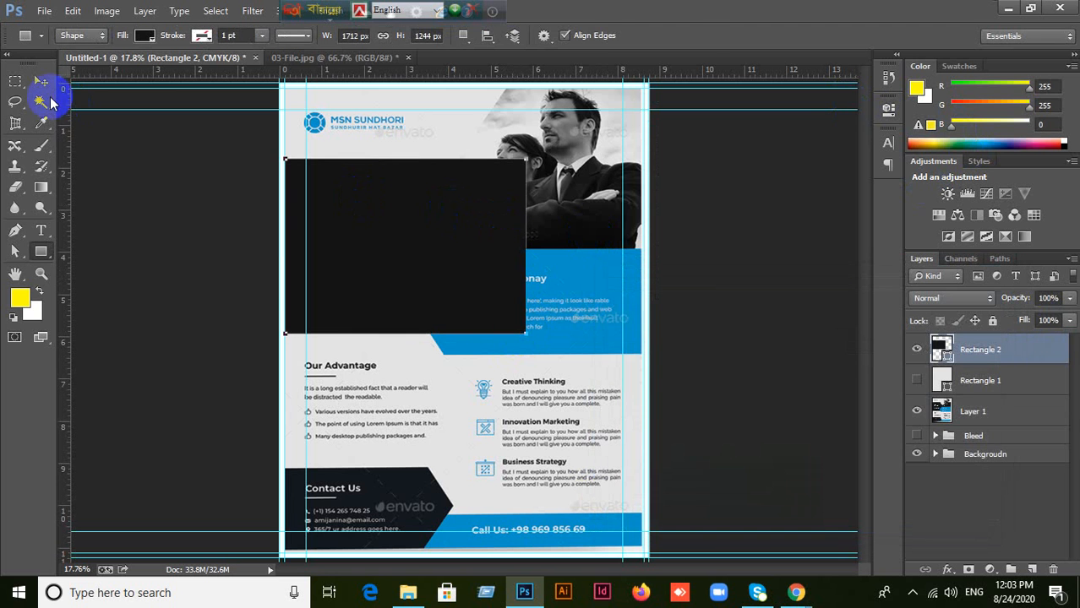
- Try to slant the black rectangle's upper right corner inward with the Direct Selection tool, and undo the reshaping
click(40, 82)
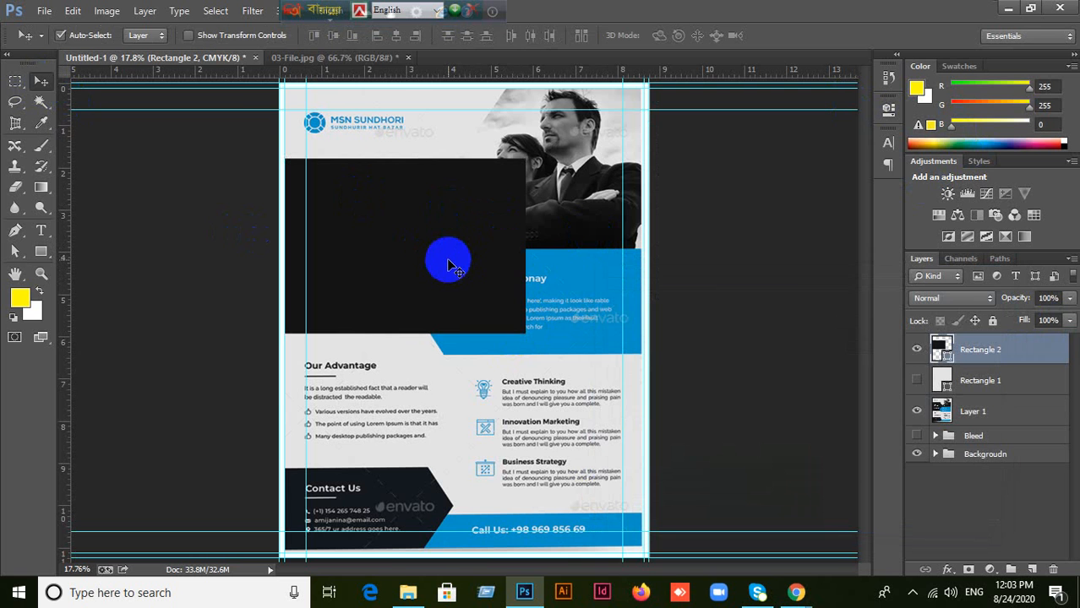
key(a)
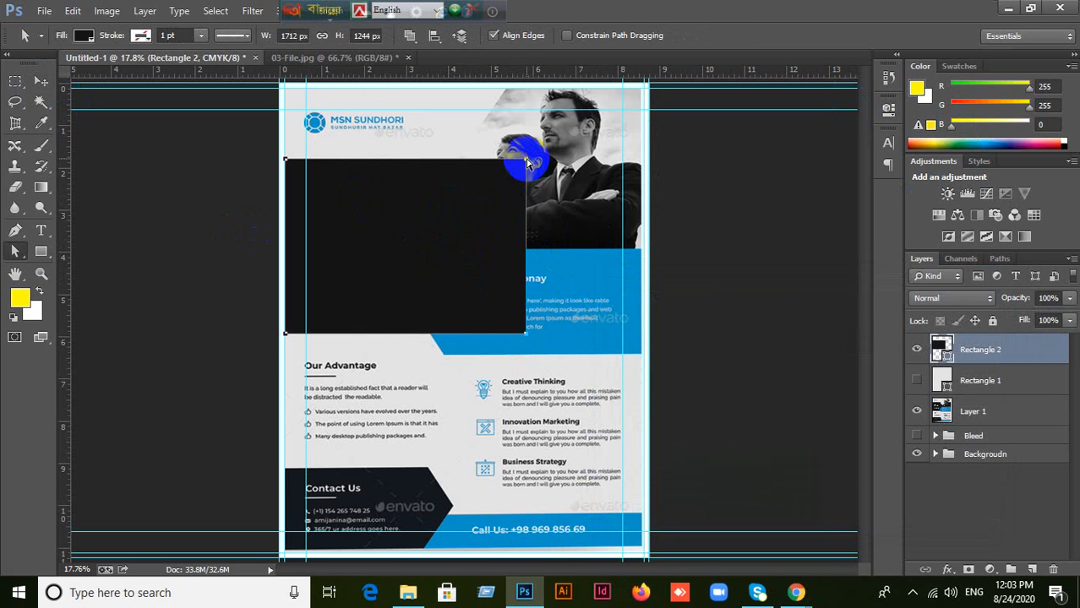
drag(527, 159, 501, 181)
key(ctrl+z)
drag(528, 162, 388, 234)
click(501, 234)
click(504, 308)
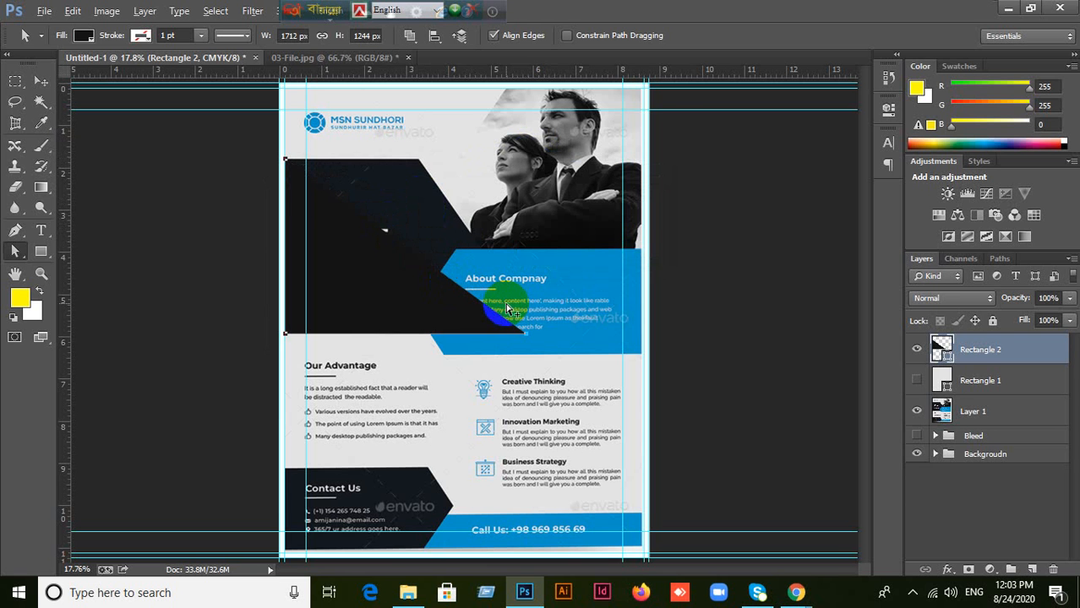
key(ctrl+alt+z)
key(ctrl+alt+z)
key(ctrl+alt+z)
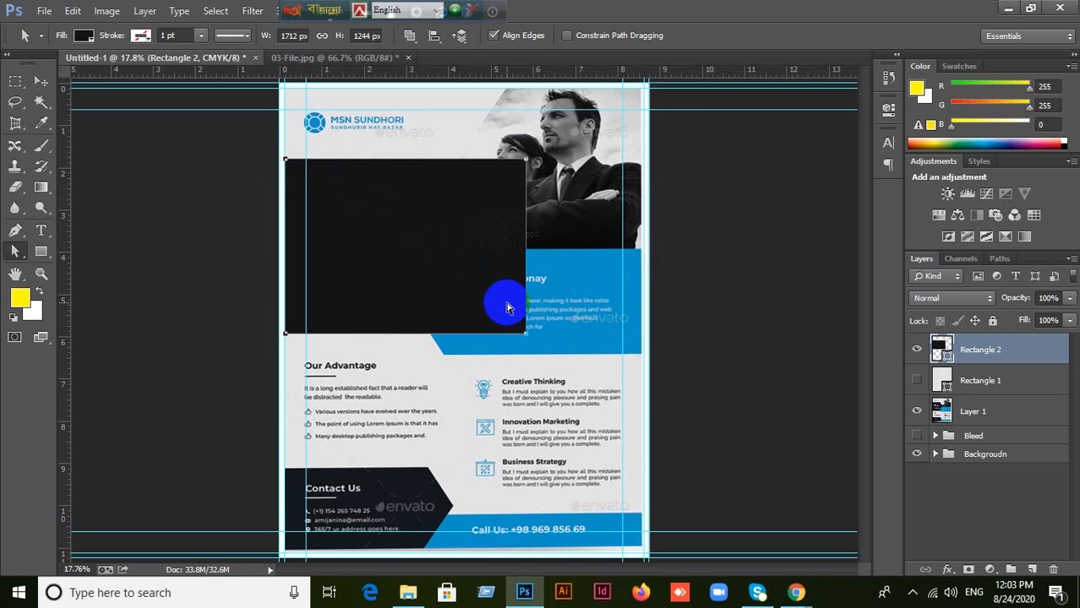
- Switch to the Google Meet call in Chrome, move the floating language bar off the tabs, and close the meeting tab
mouse_move(795, 585)
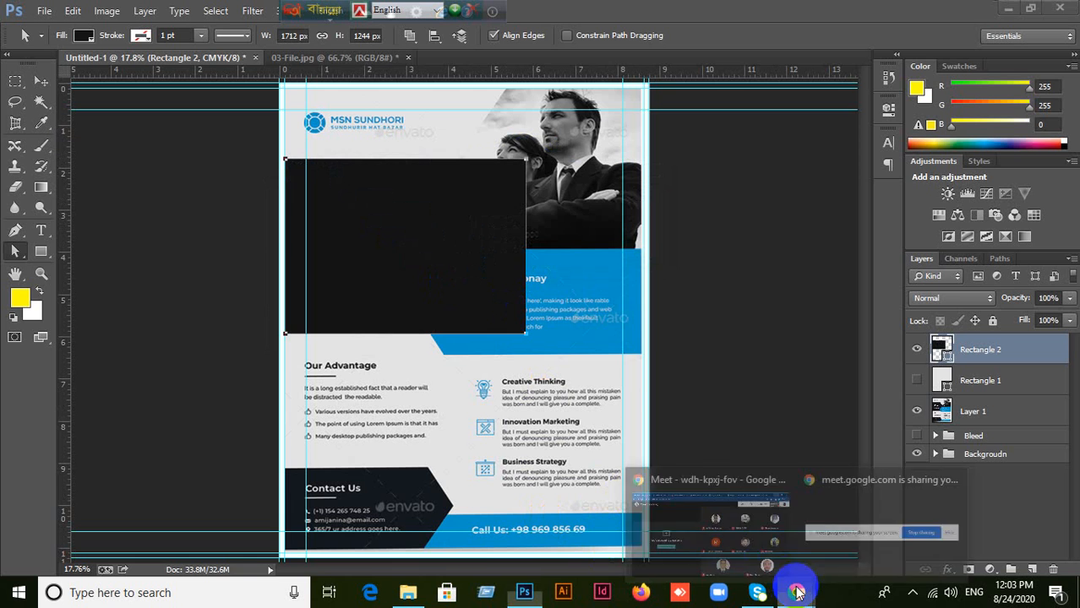
click(689, 498)
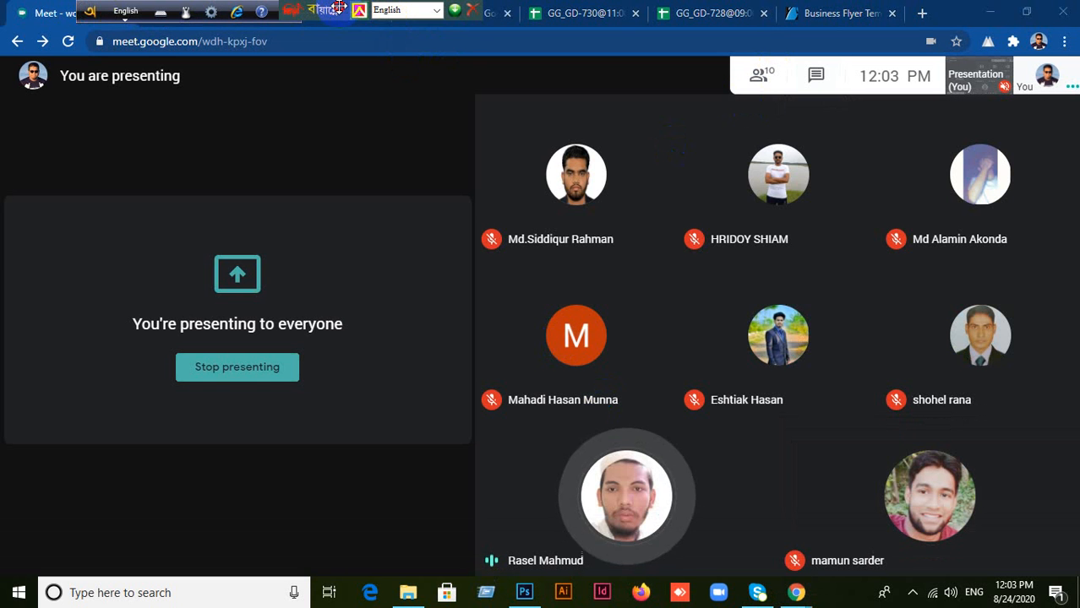
mouse_move(660, 133)
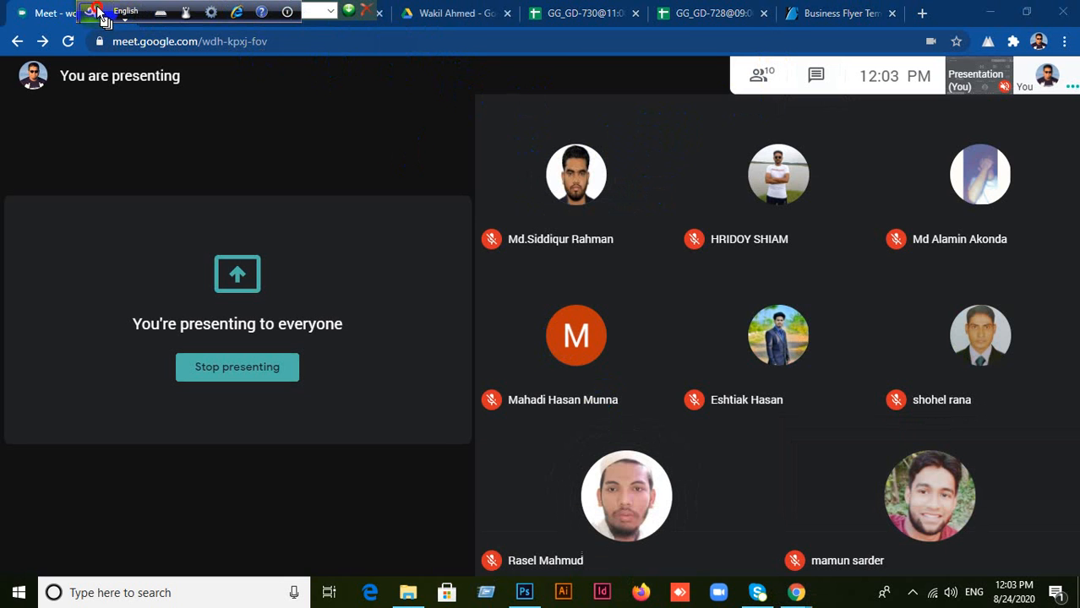
drag(112, 21, 801, 12)
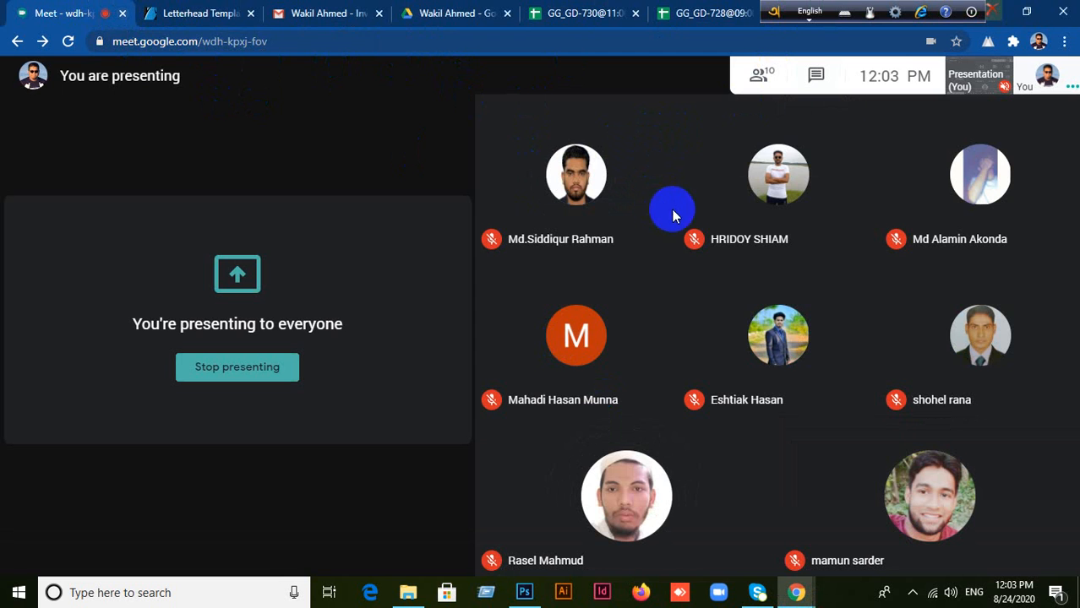
key(ctrl+w)
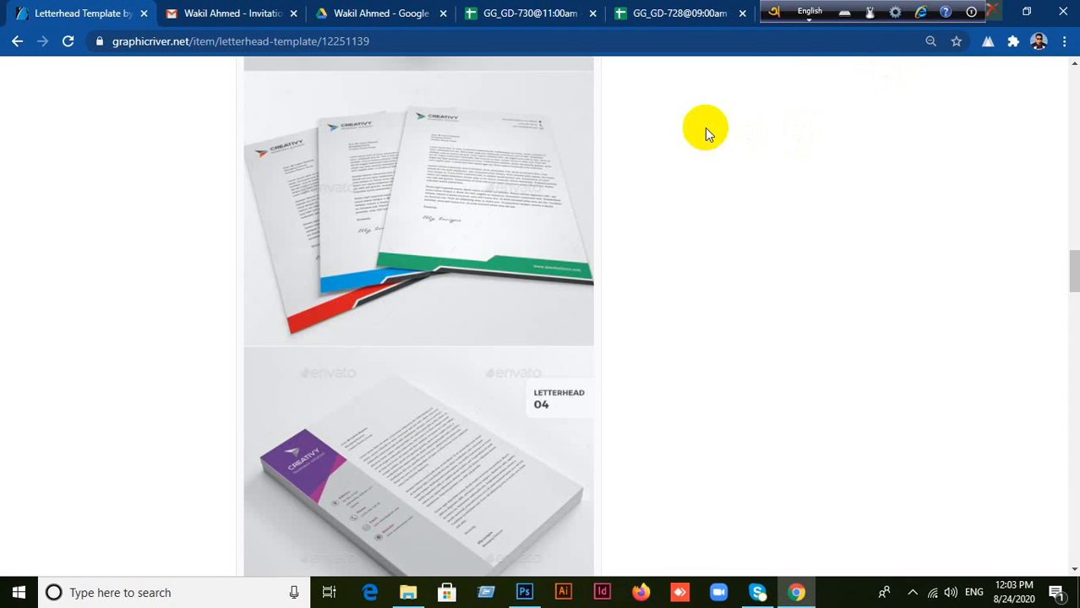
- Clear the floating language bars from the browser tabs, close the Business Flyer Template tab, and open a new tab
click(784, 17)
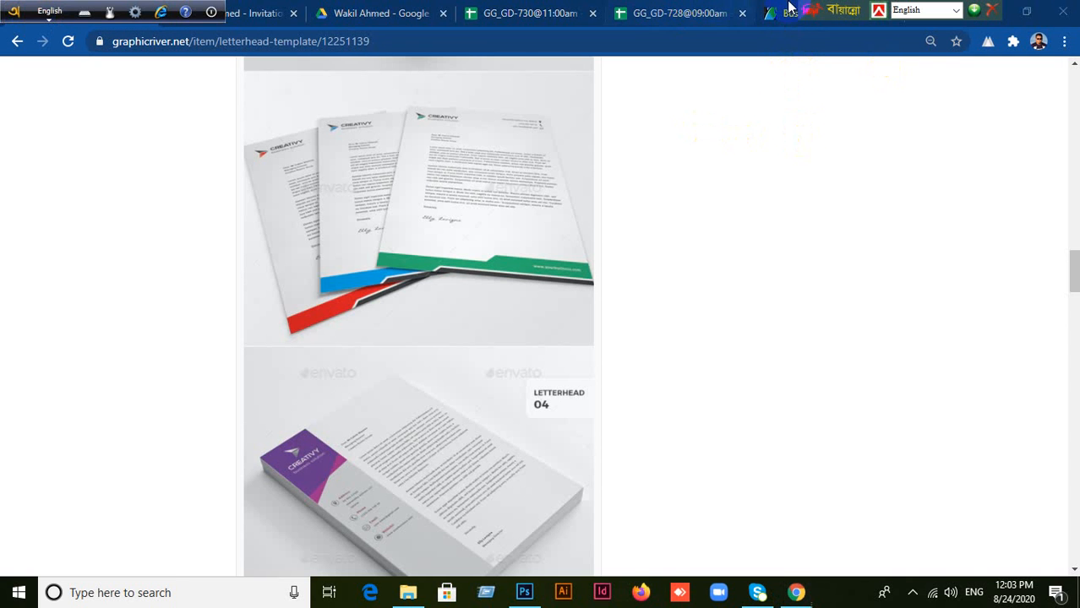
click(844, 11)
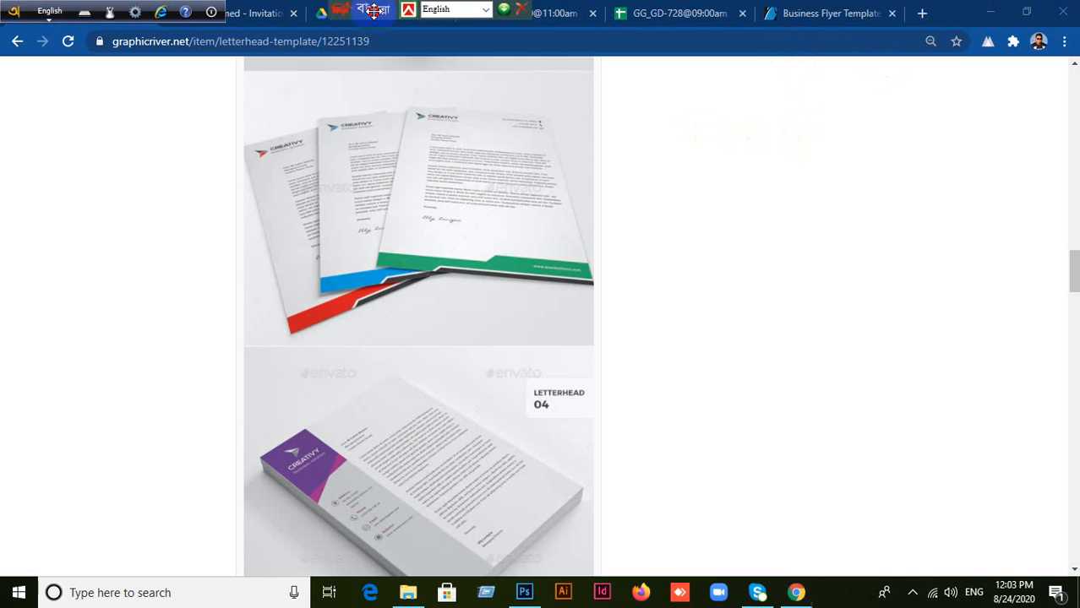
click(892, 13)
click(923, 14)
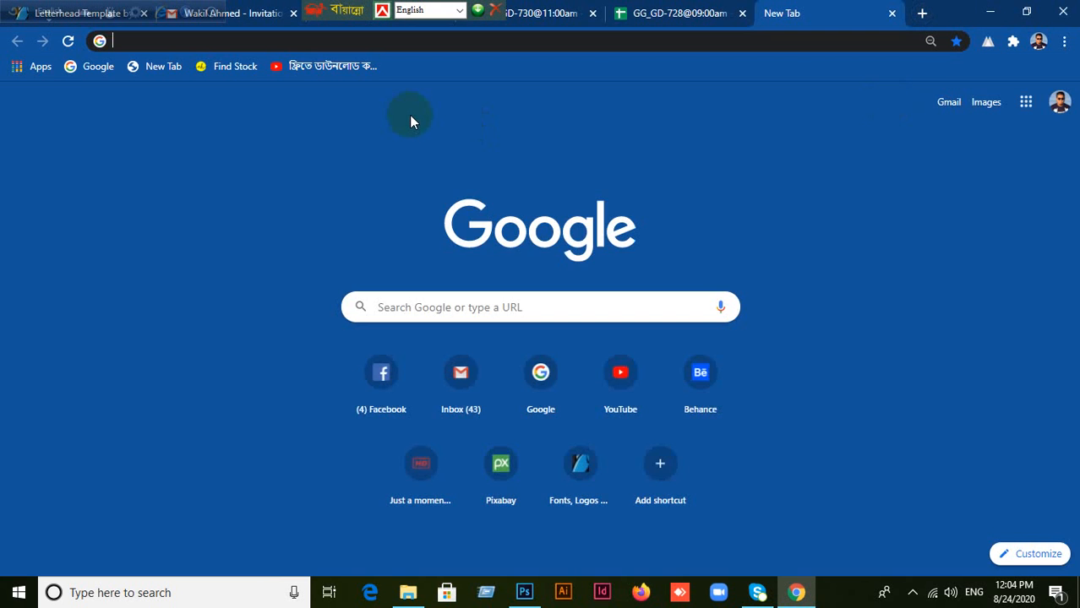
- Reopen the Google Meet meeting page and join the call with the camera turned off
text(m)
key(Return)
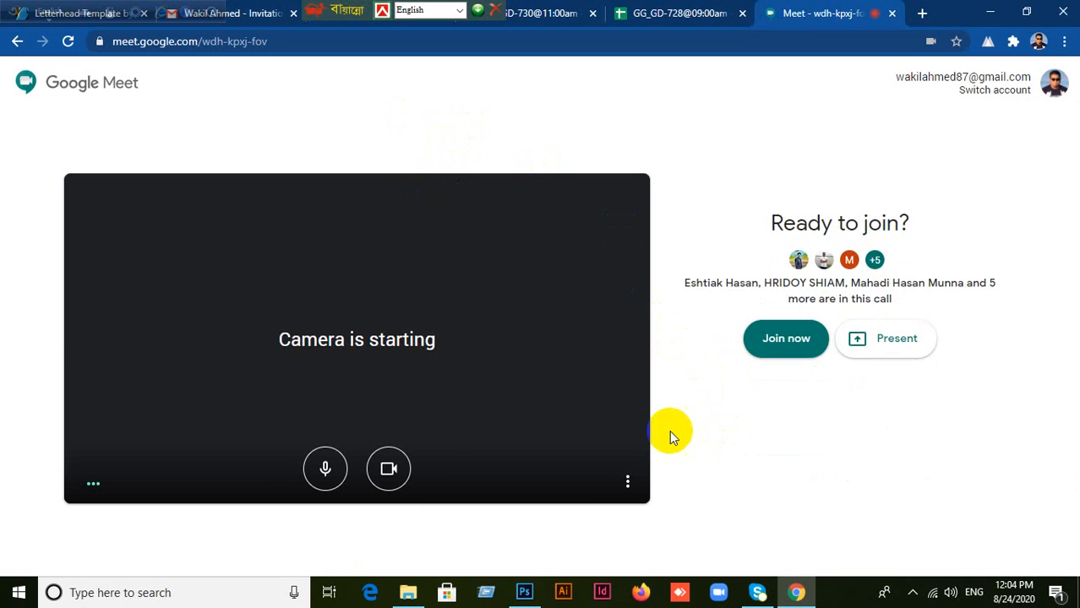
click(389, 471)
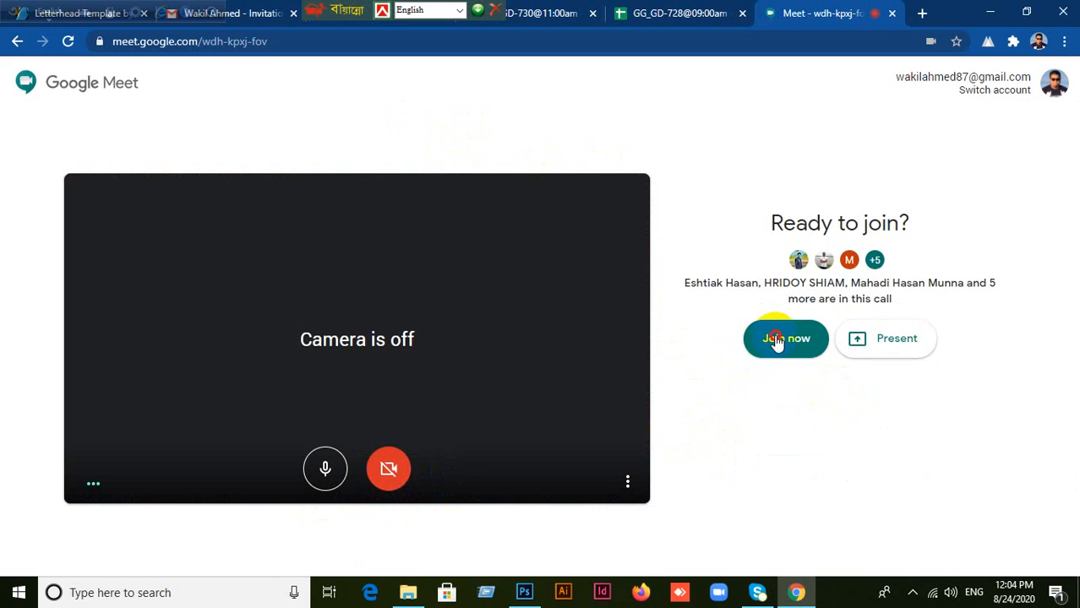
click(776, 340)
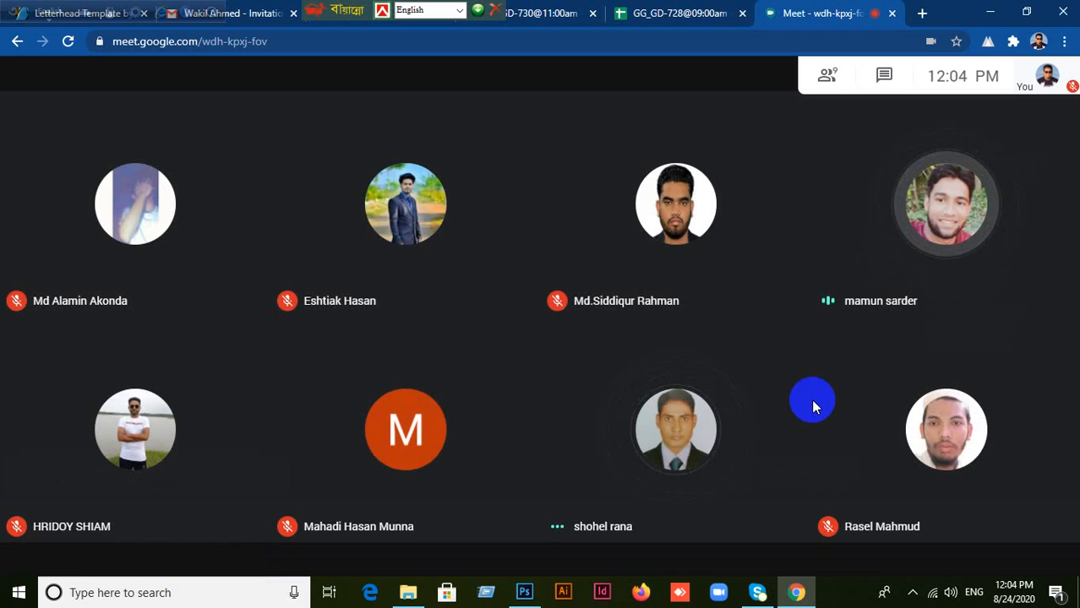
- Switch back to Photoshop and select the black rectangle with the Move tool
click(527, 600)
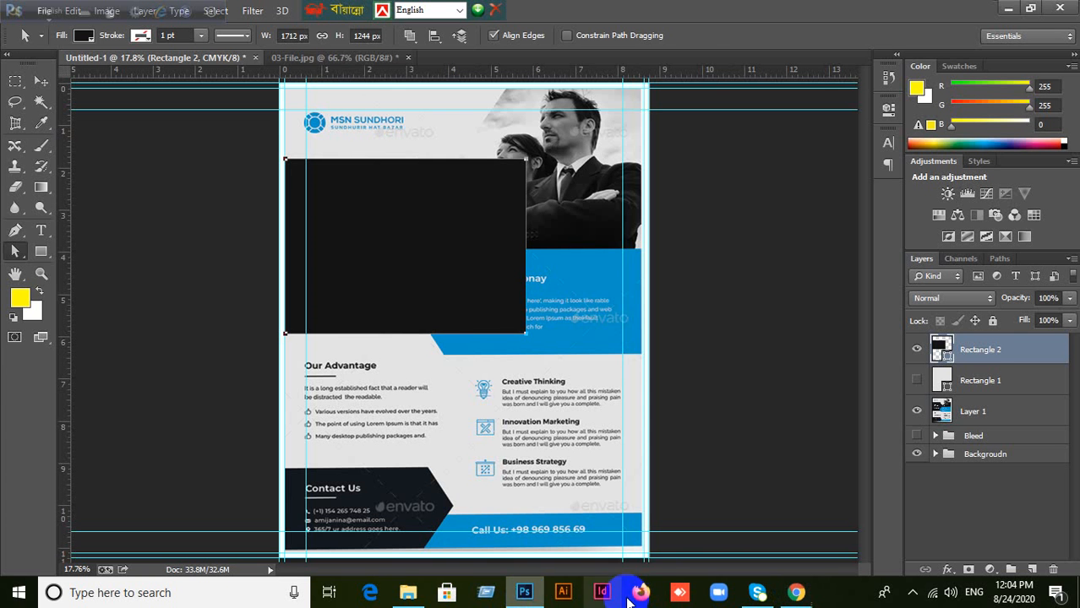
click(41, 81)
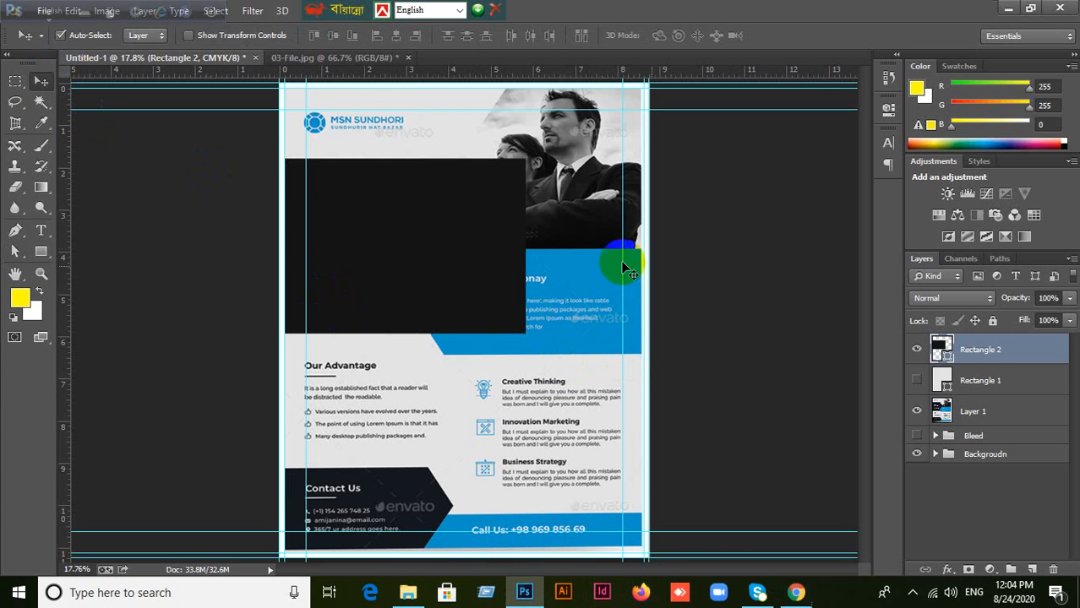
click(785, 322)
click(507, 262)
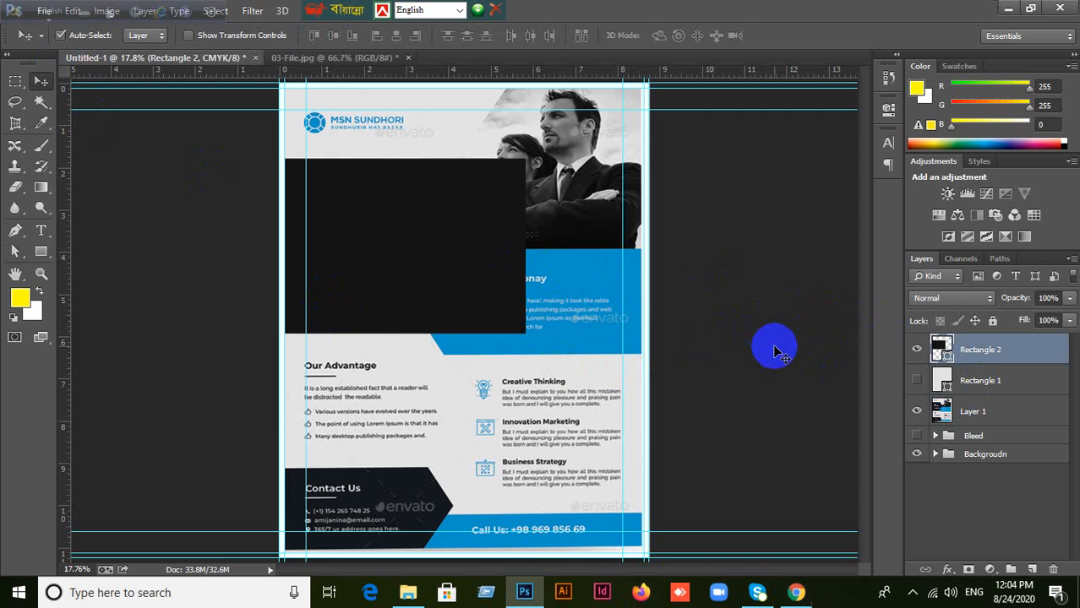
key(a)
click(497, 167)
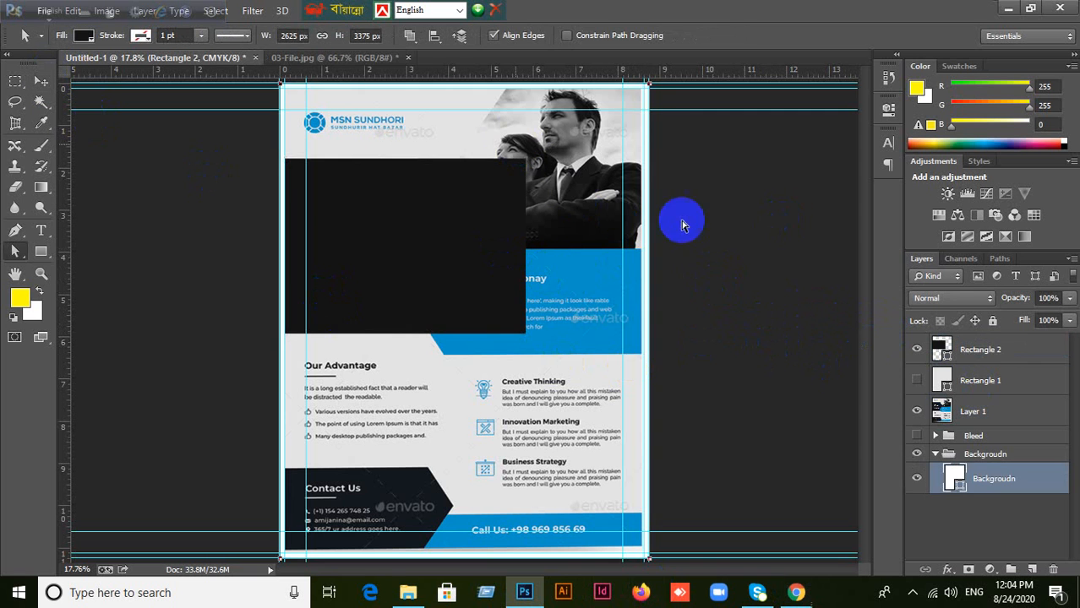
click(39, 81)
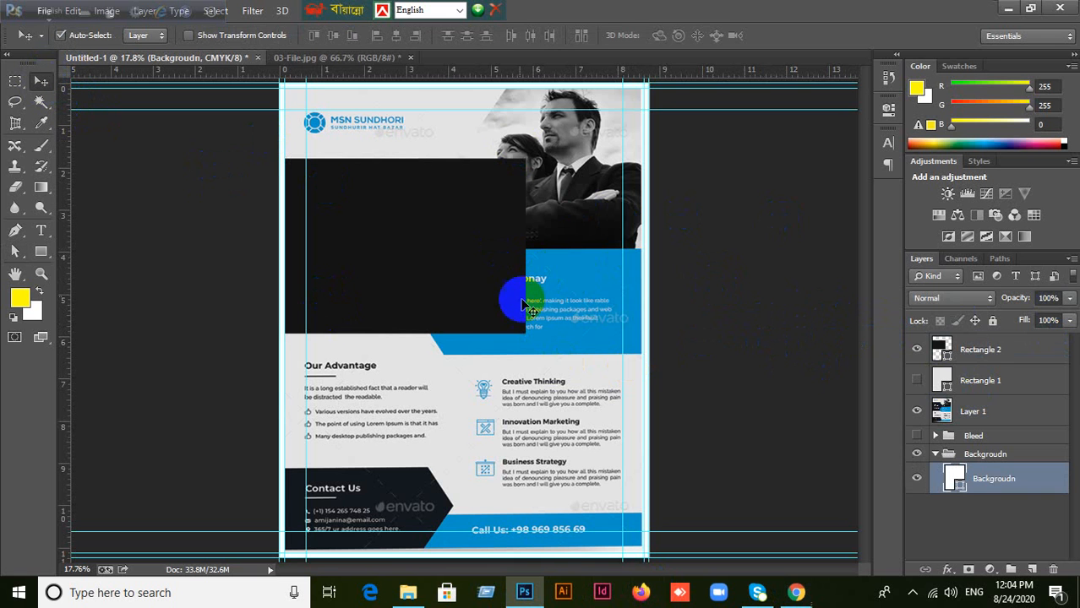
- Set the opacity of the Rectangle 2 layer to 80% and deselect it
click(980, 353)
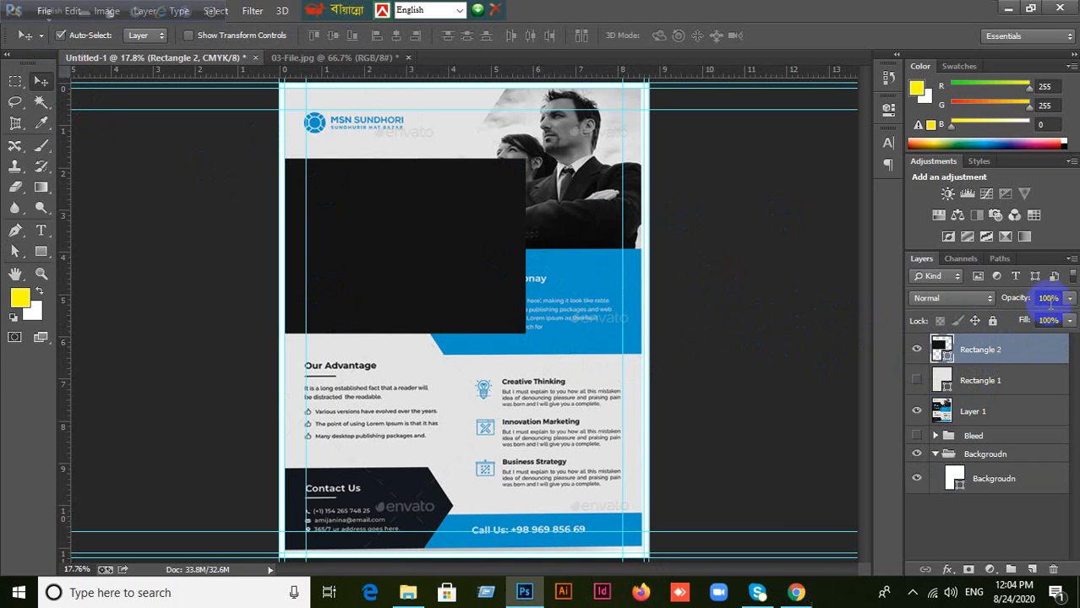
click(1048, 298)
key(Return)
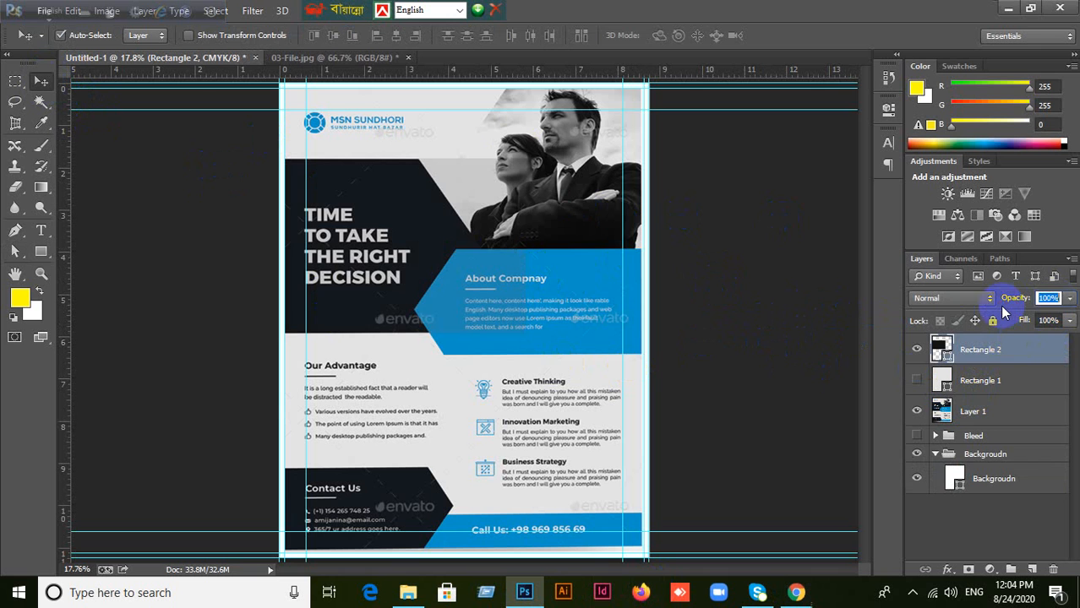
key(Return)
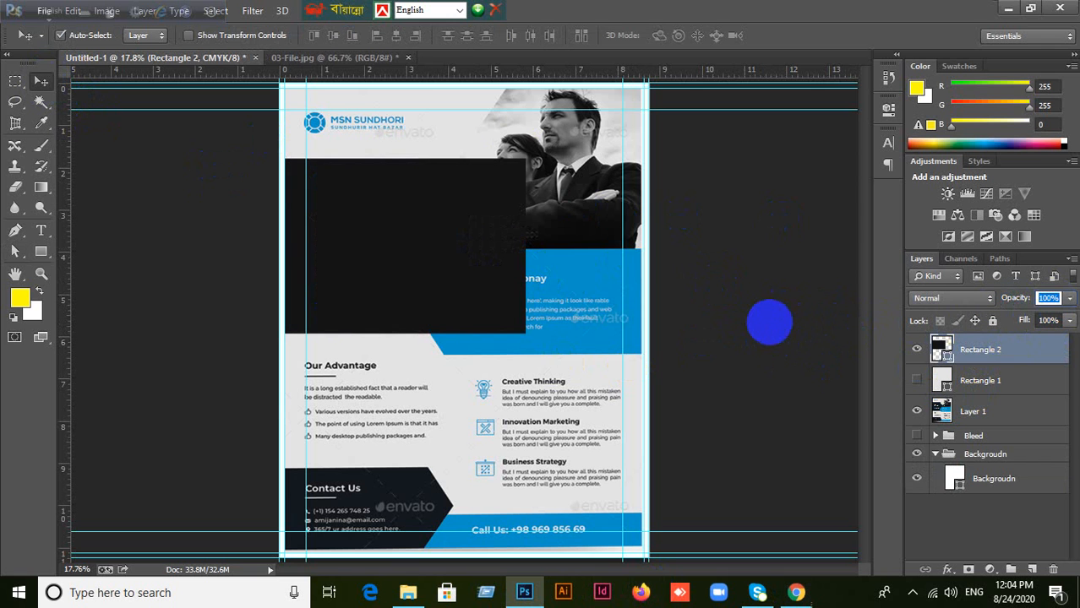
text(80)
key(Return)
click(769, 325)
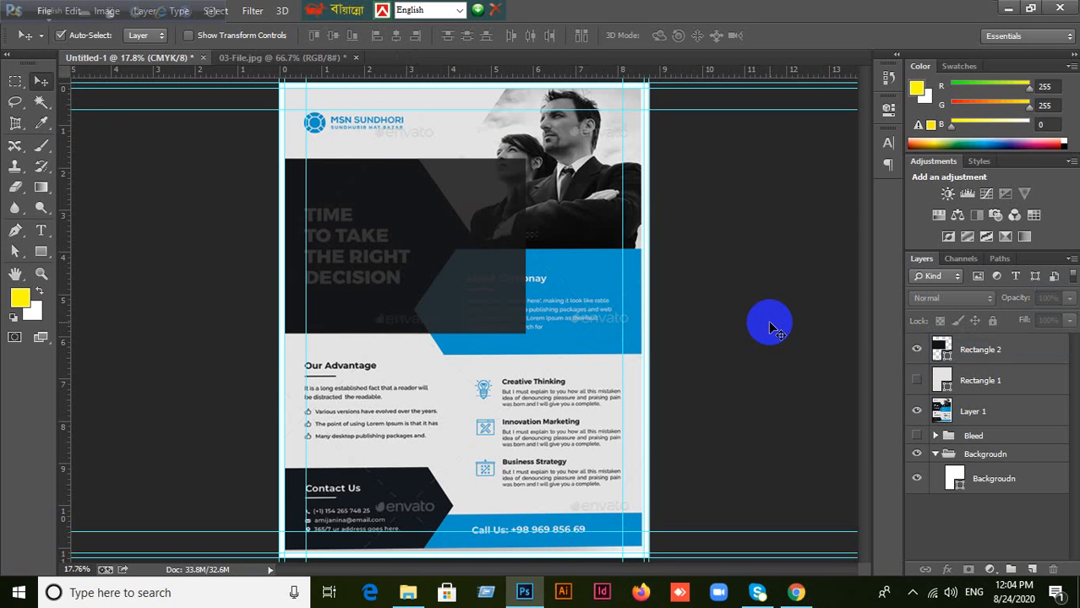
key(a)
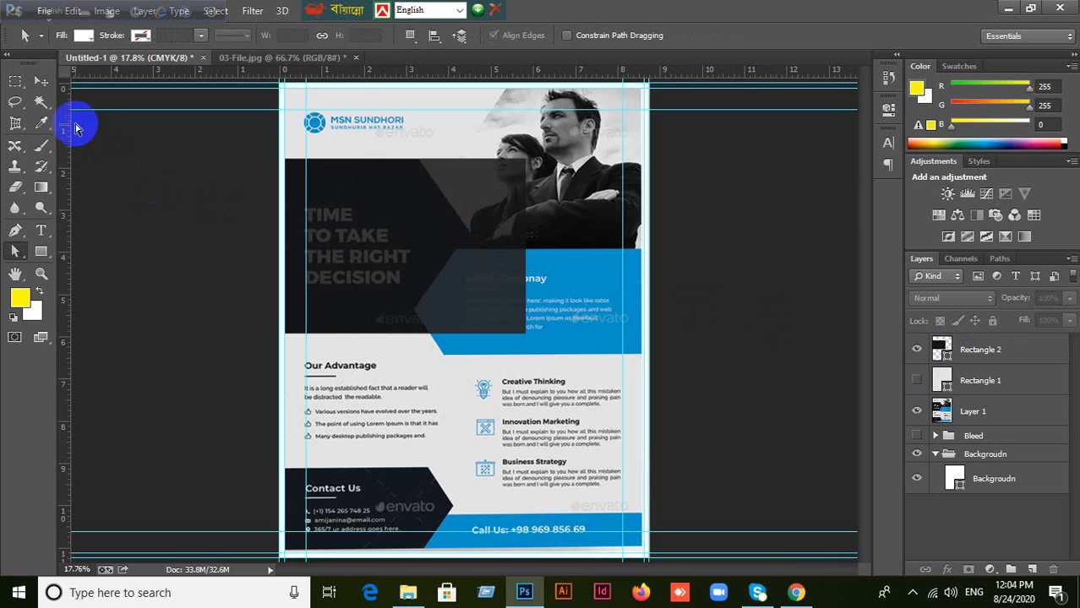
click(40, 80)
- Switch to the Google Meet call, turn on the microphone, and present the entire screen with the sharing notice hidden
click(797, 594)
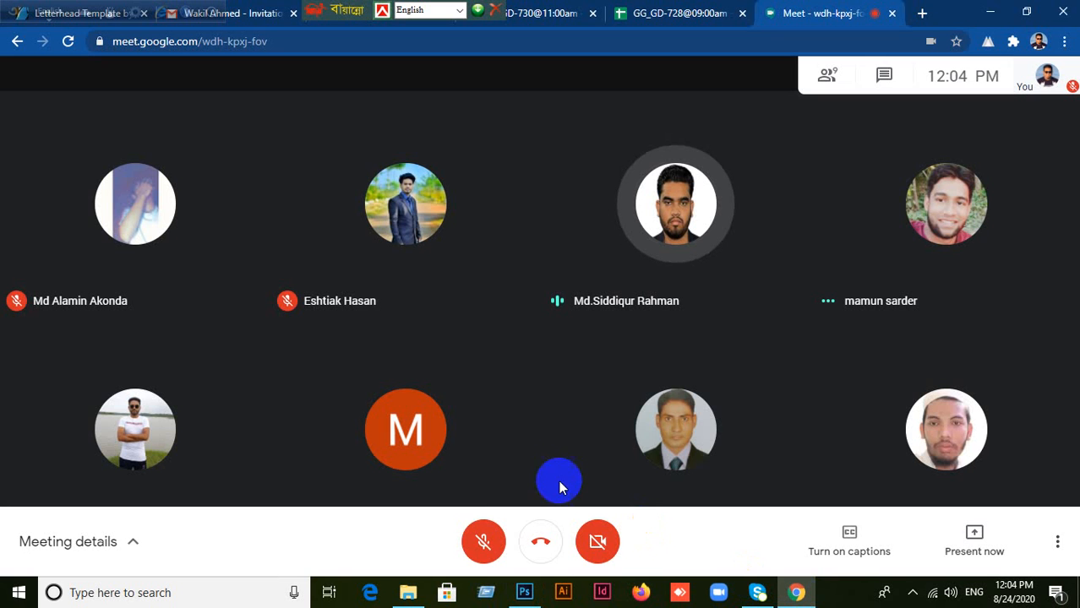
click(484, 542)
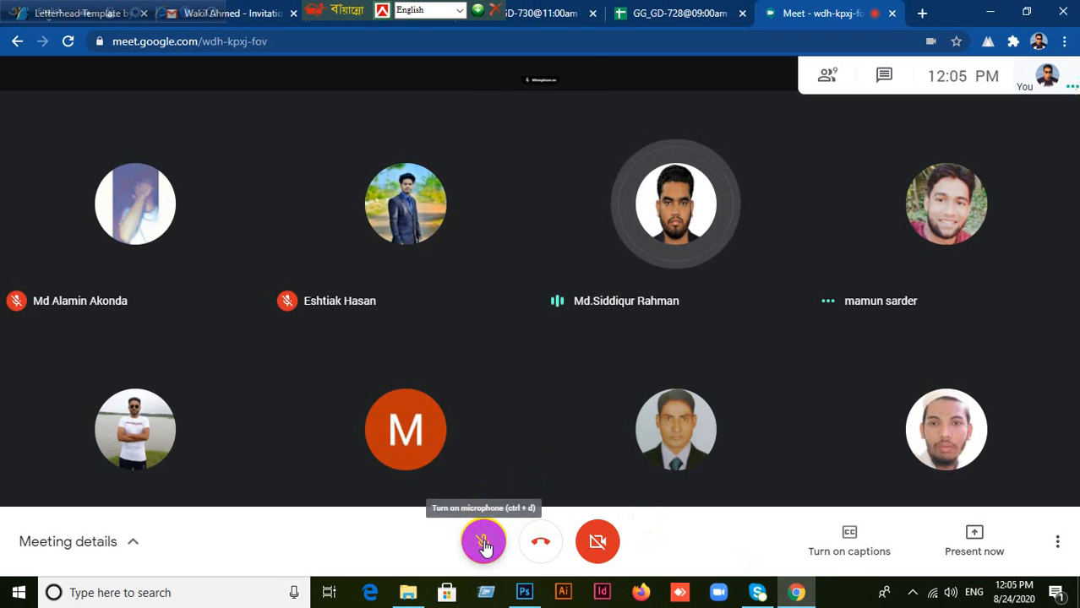
click(976, 540)
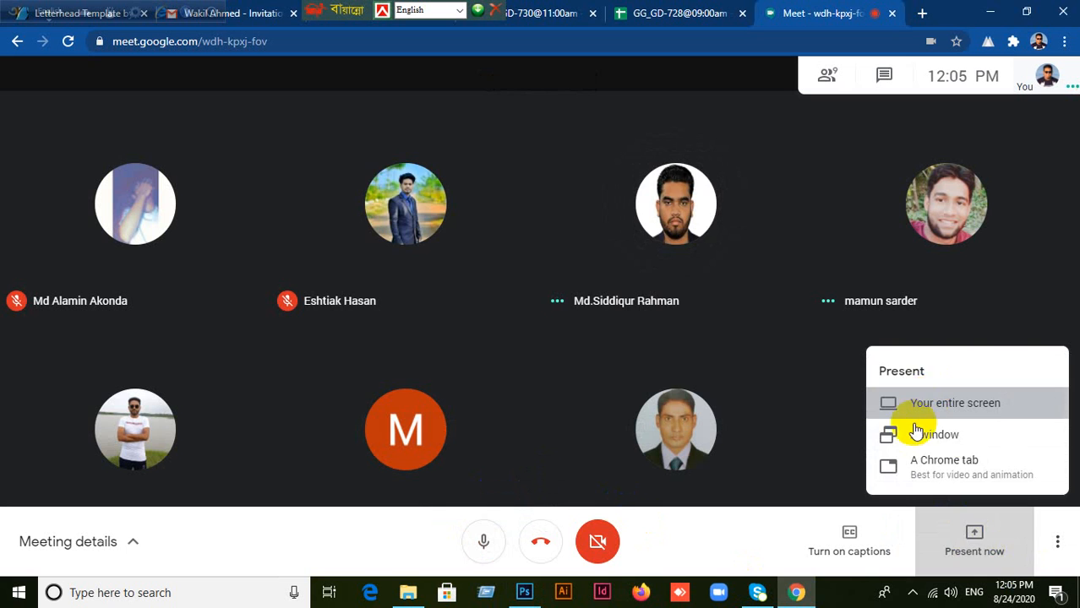
click(930, 407)
click(682, 393)
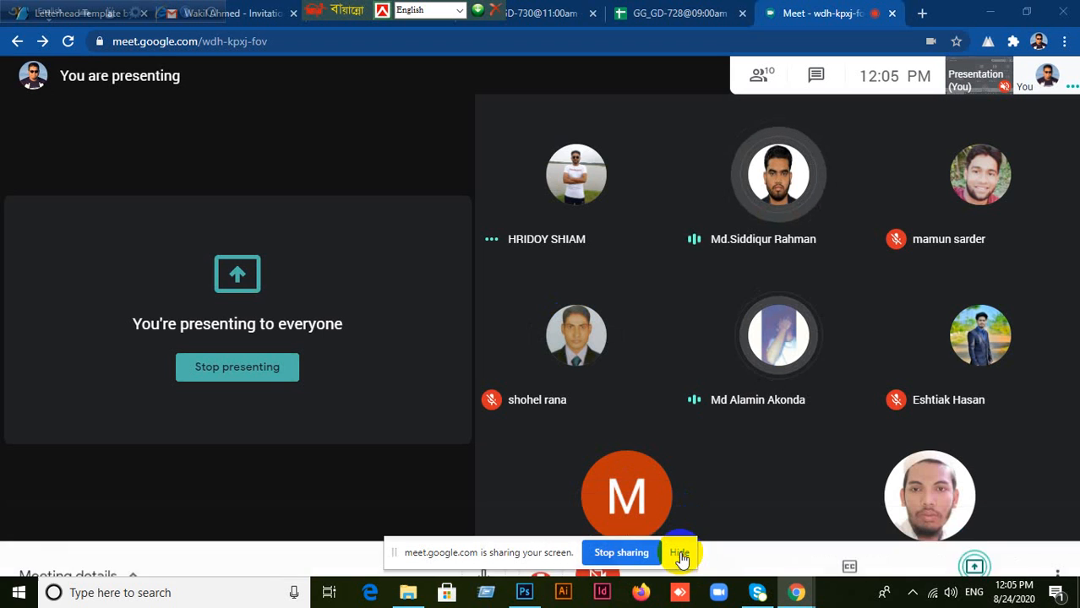
click(680, 554)
- Switch back to Photoshop, select the semi-transparent black rectangle, and undo a trial move of it to the right
click(524, 592)
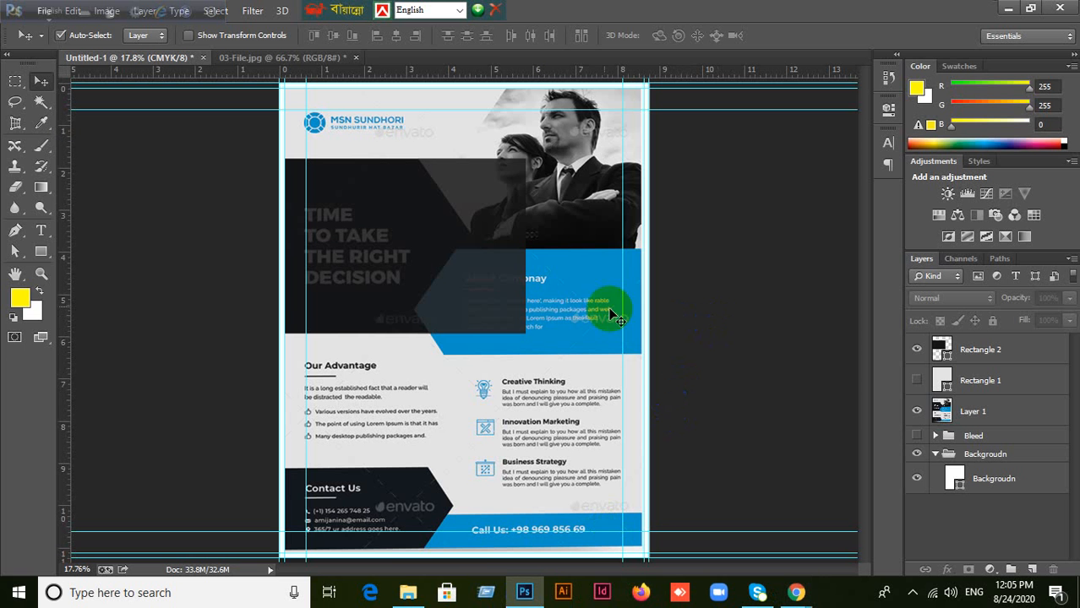
click(477, 284)
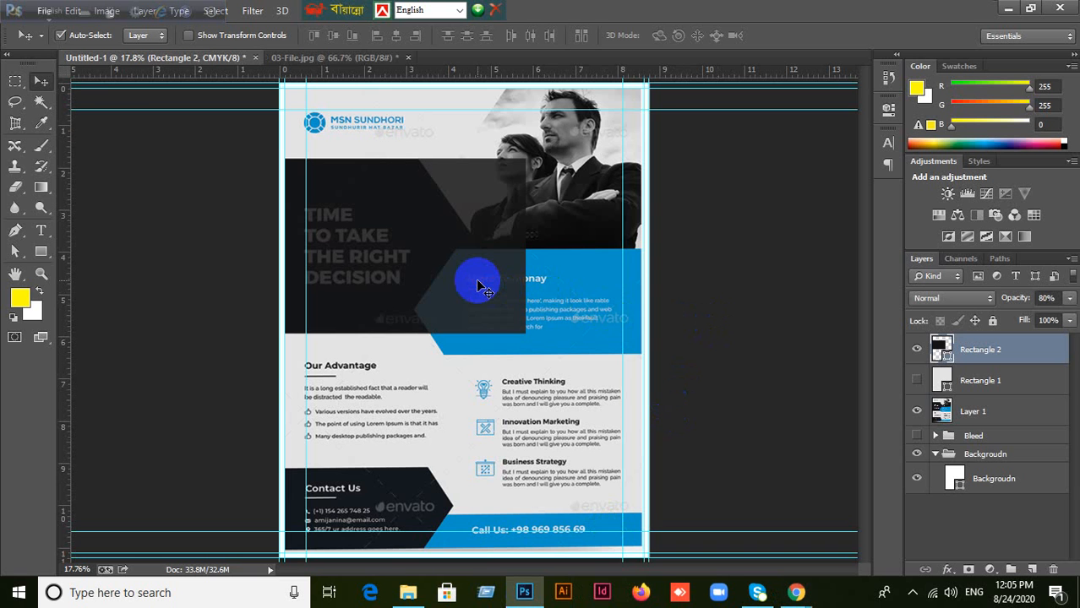
drag(478, 284, 542, 280)
key(ctrl+z)
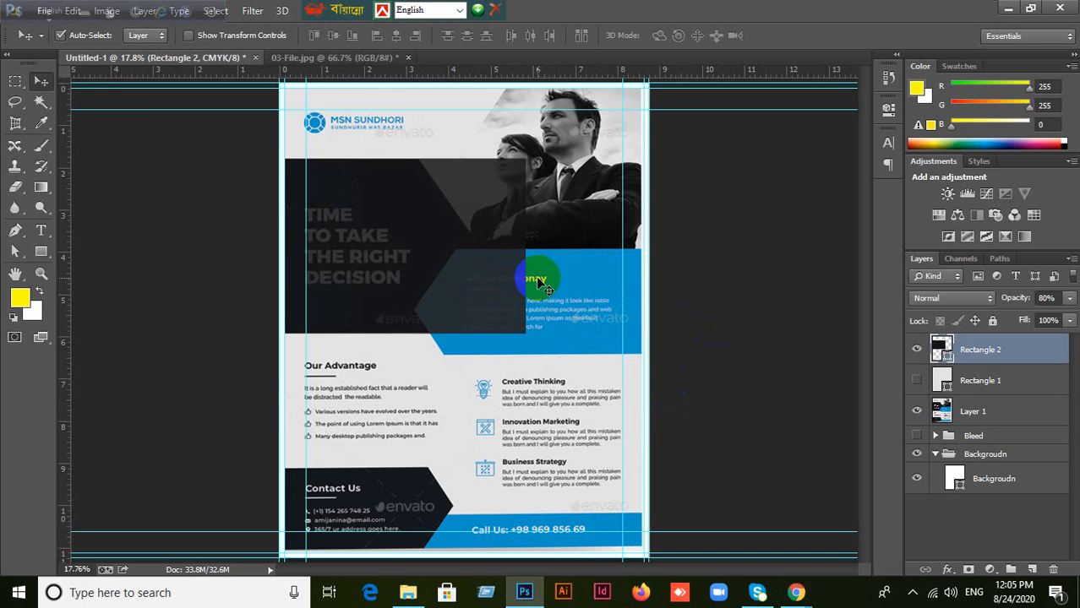
- Delete the black rectangle and draw a new one, about 1709 by 1238 px, over the dark headline panel
key(Delete)
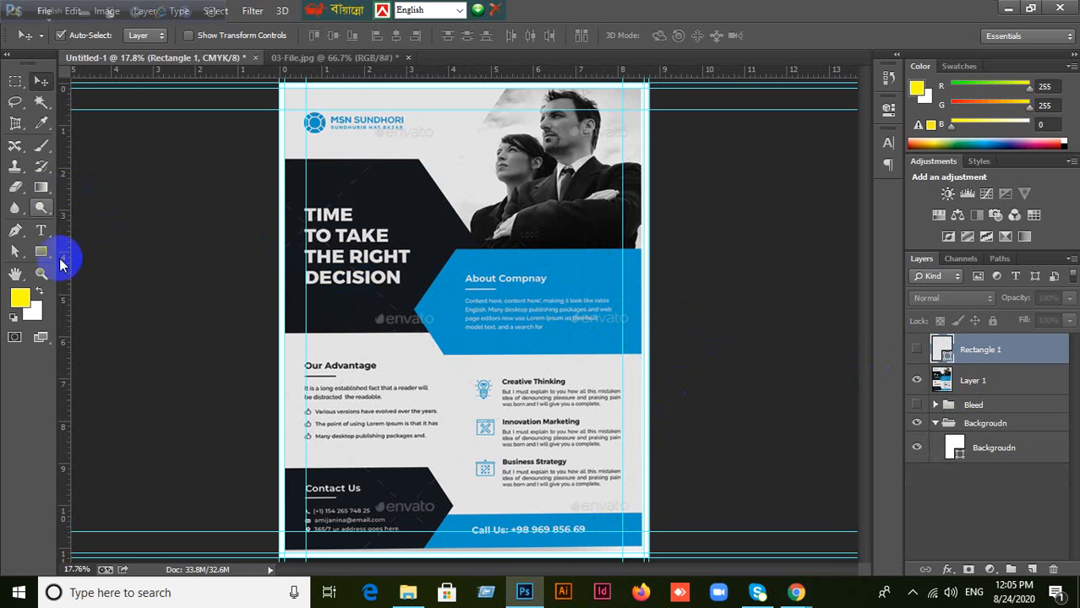
click(42, 252)
click(85, 245)
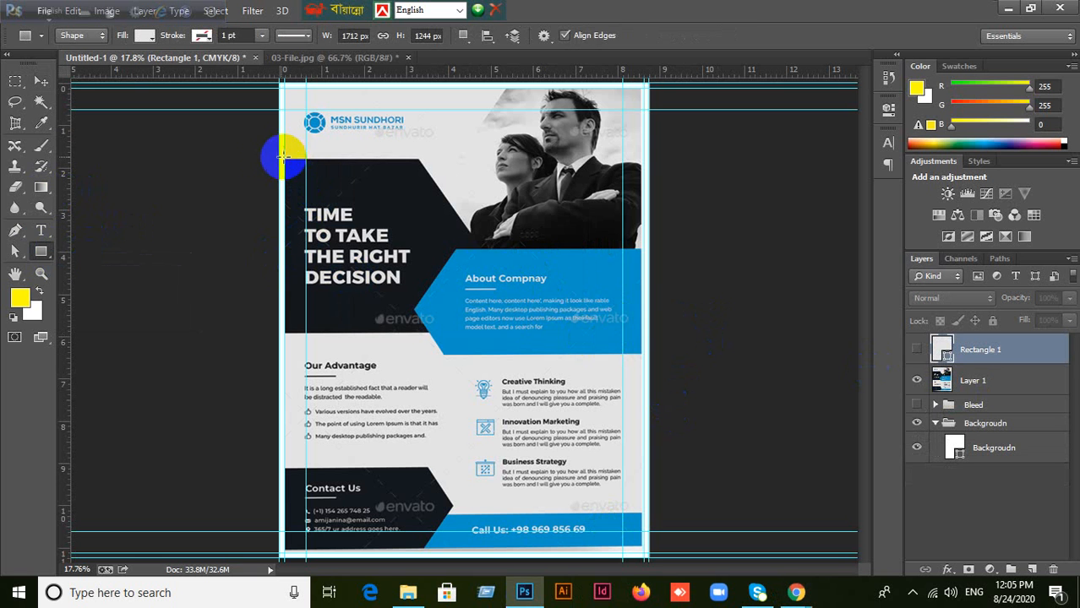
drag(278, 159, 519, 334)
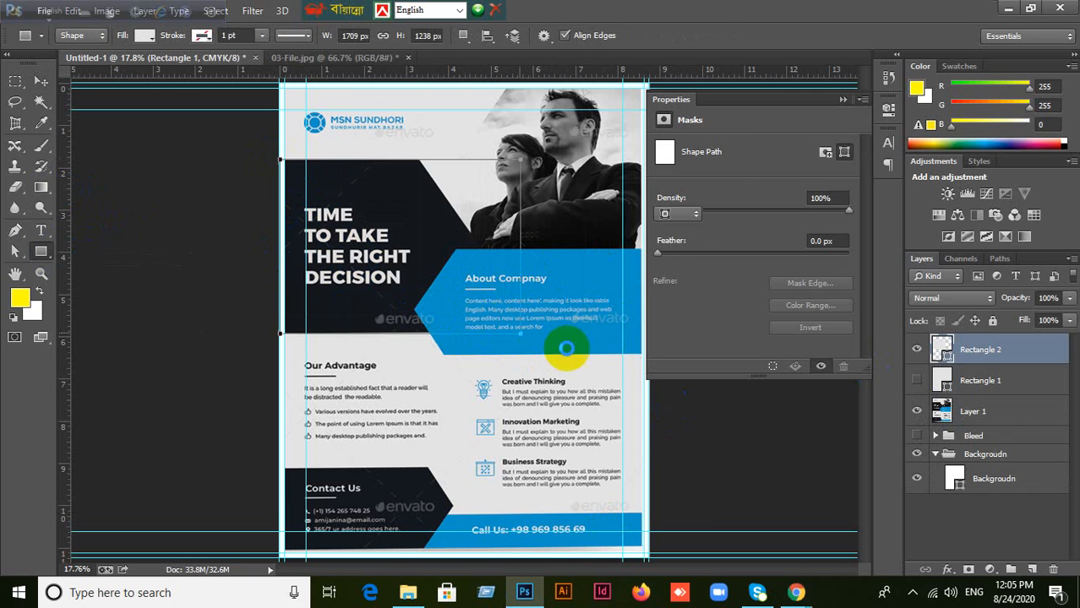
click(845, 99)
- Set the new rectangle's opacity to 80% and move its two right corners to follow the headline panel's slanted edge, accepting conversion to a regular path
drag(1057, 297, 984, 307)
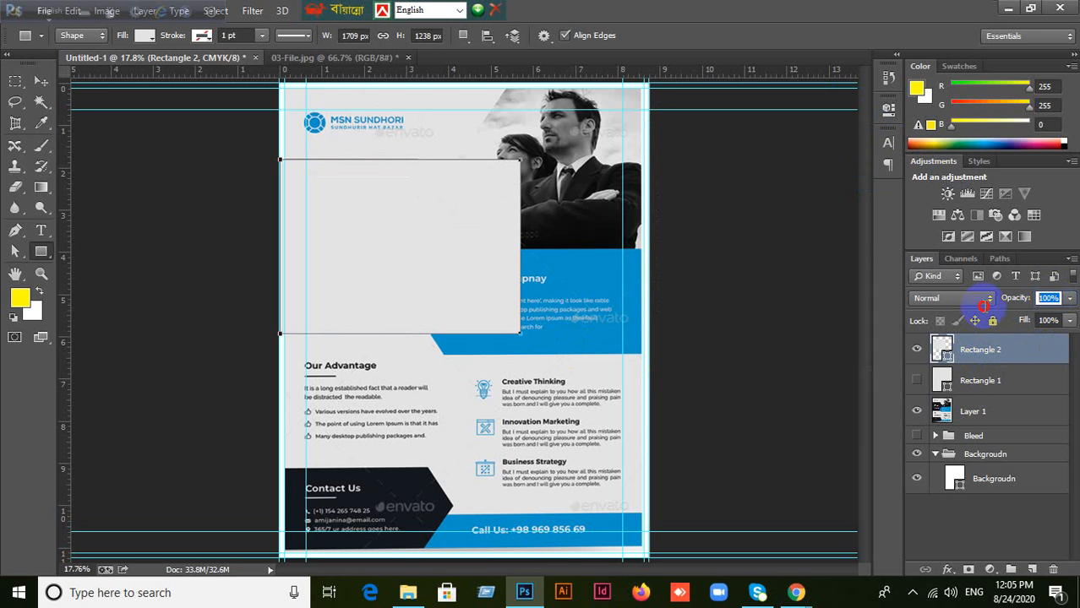
key(Return)
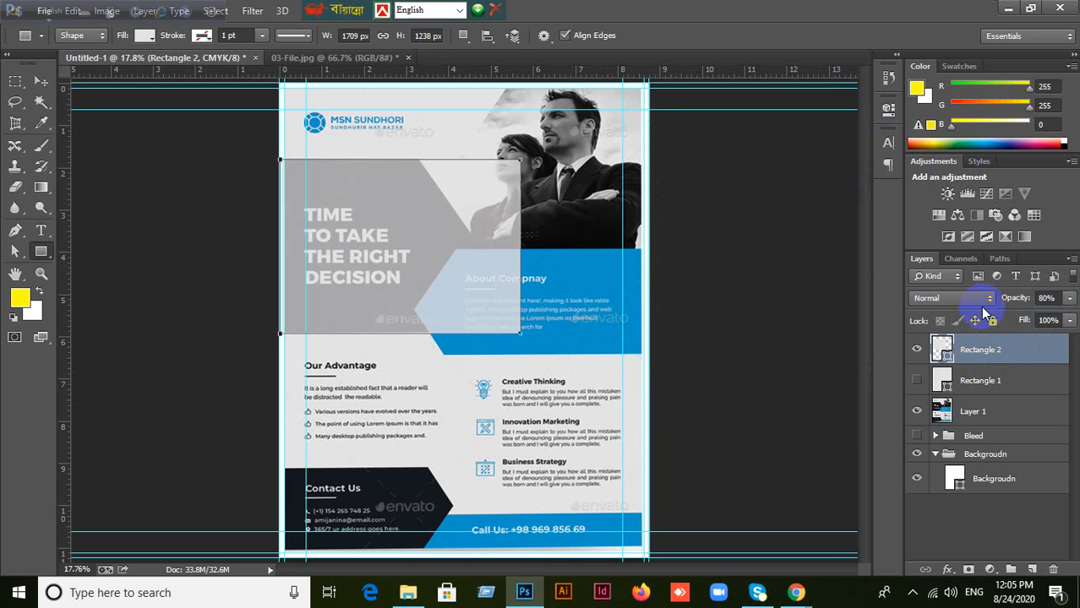
key(a)
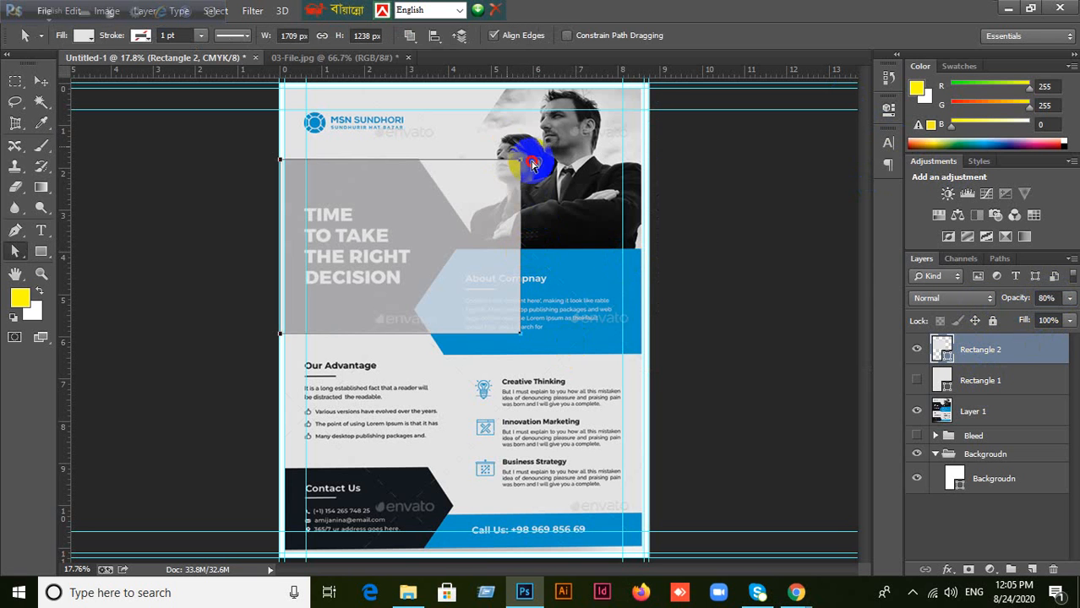
drag(522, 163, 419, 161)
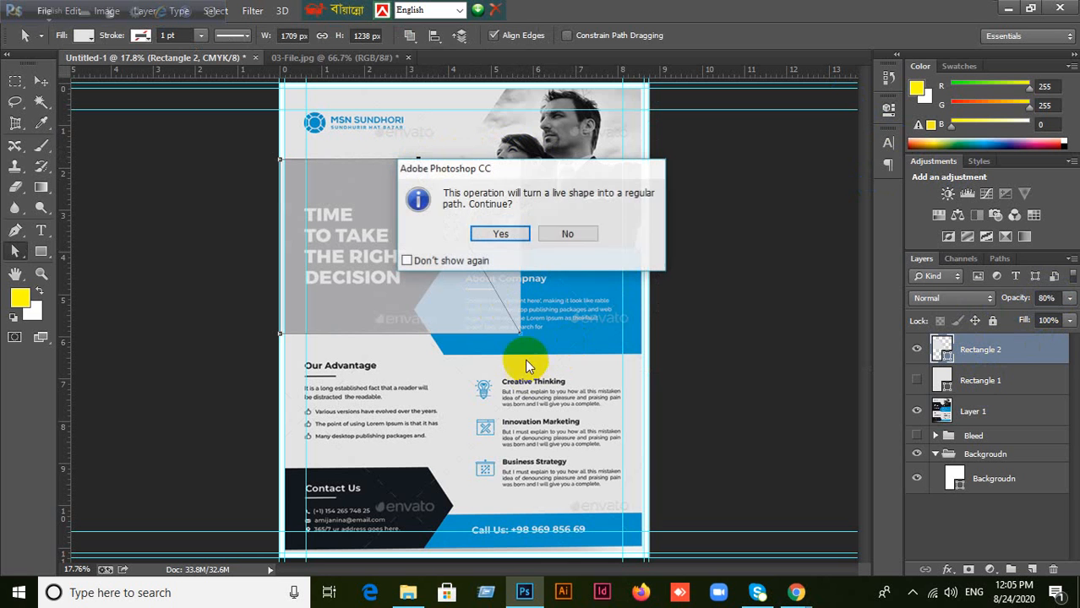
click(500, 235)
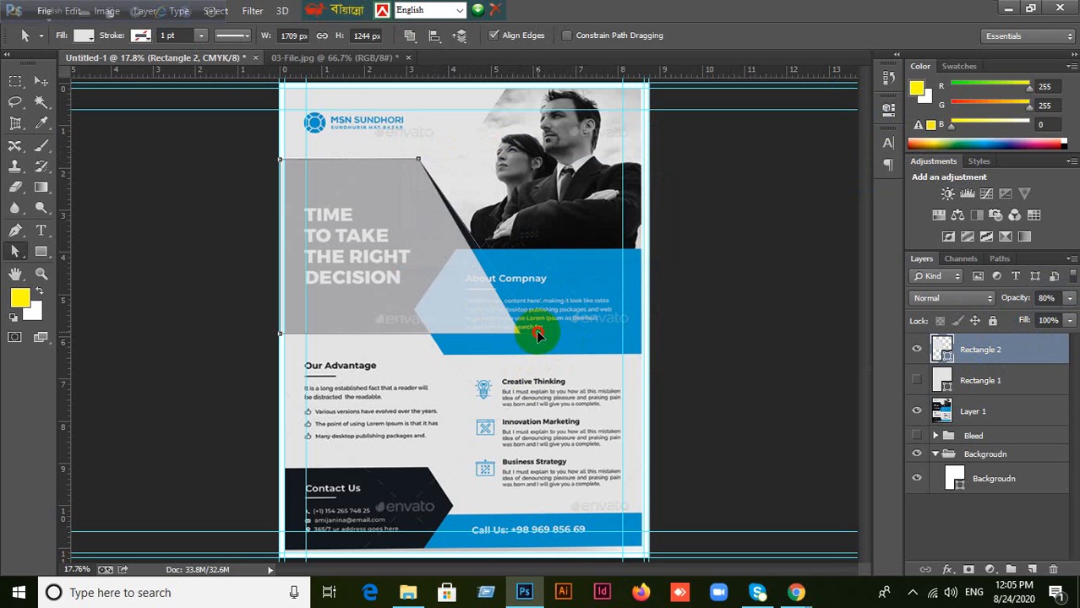
drag(537, 331, 541, 333)
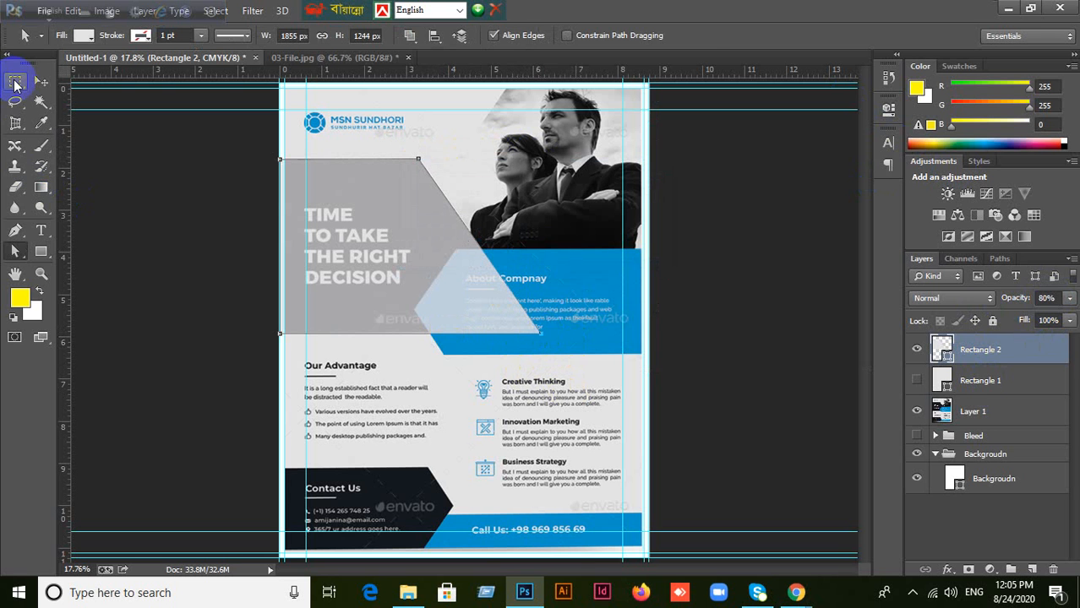
- Set the Rectangle 2 layer's opacity to 100% and hide the layer
click(39, 78)
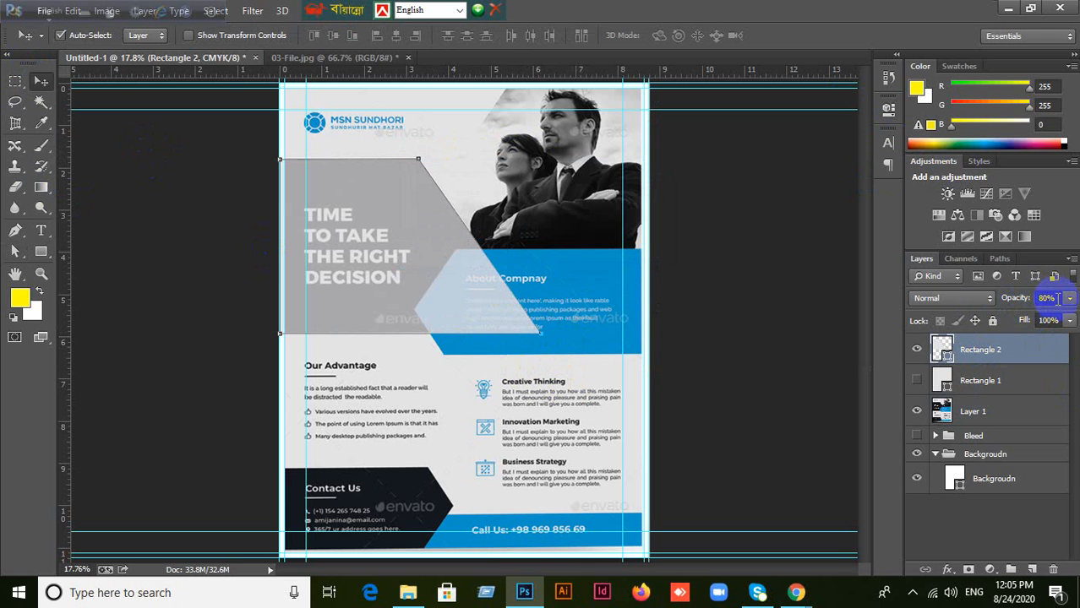
text(100)
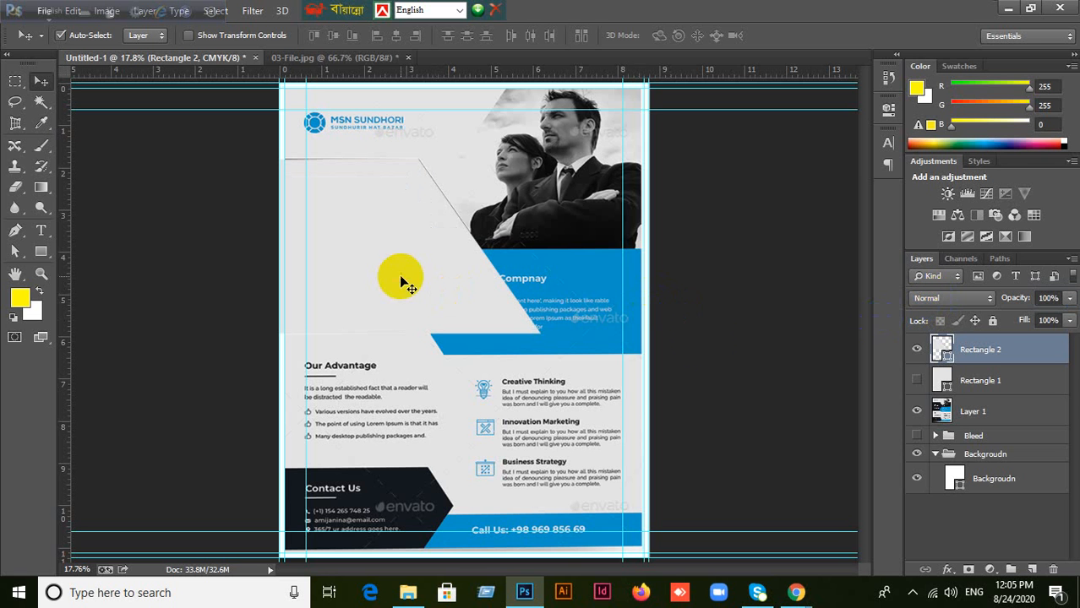
click(919, 350)
- Fill Rectangle 2 with the dark navy sampled from the flyer, check it by showing the layer, and hide the layer again
double_click(944, 355)
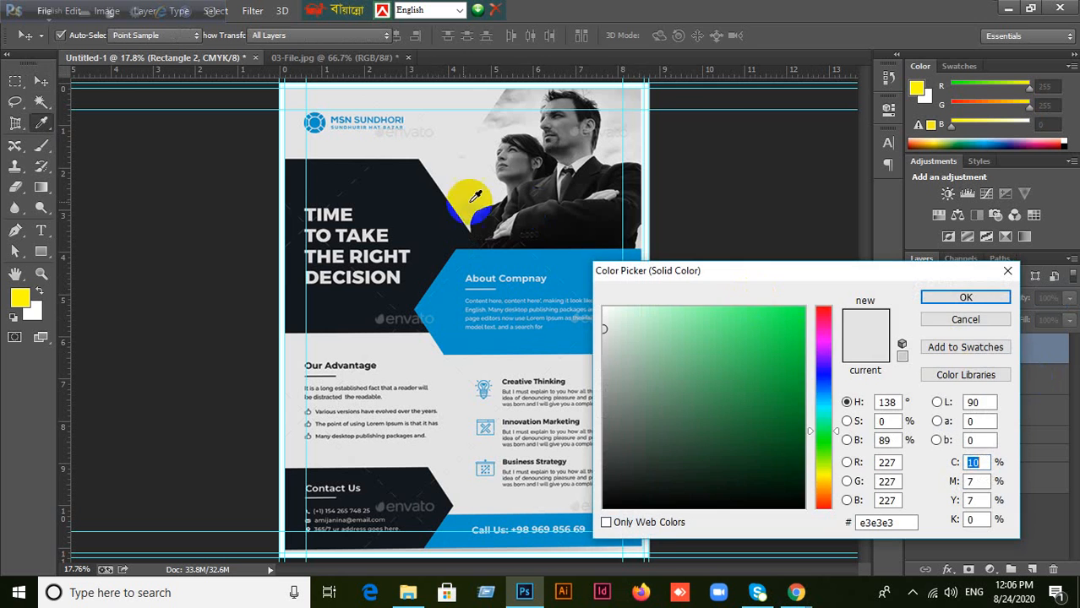
click(521, 252)
click(989, 299)
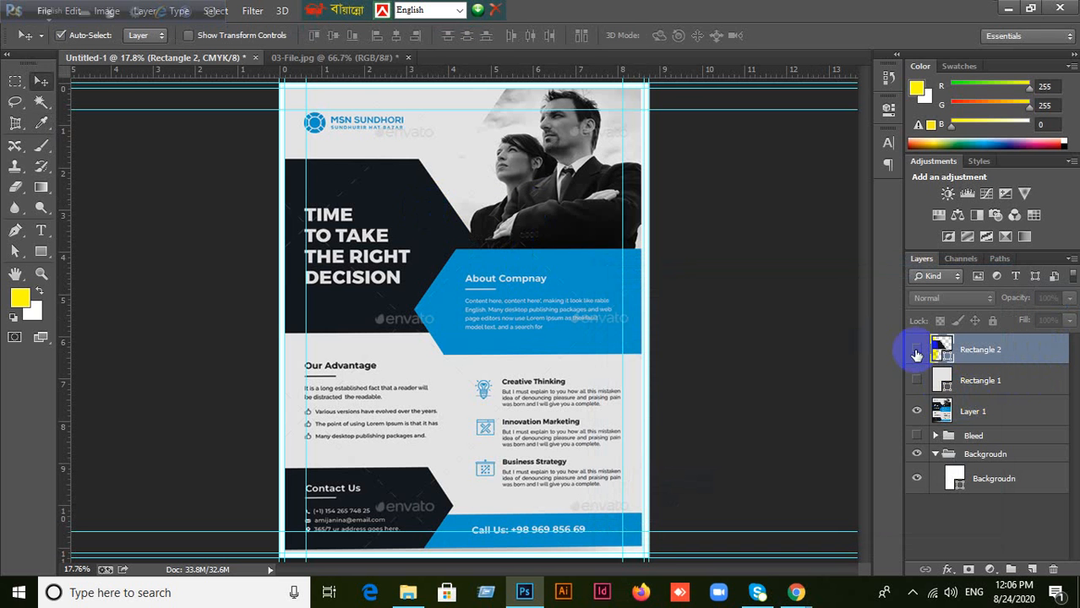
click(915, 350)
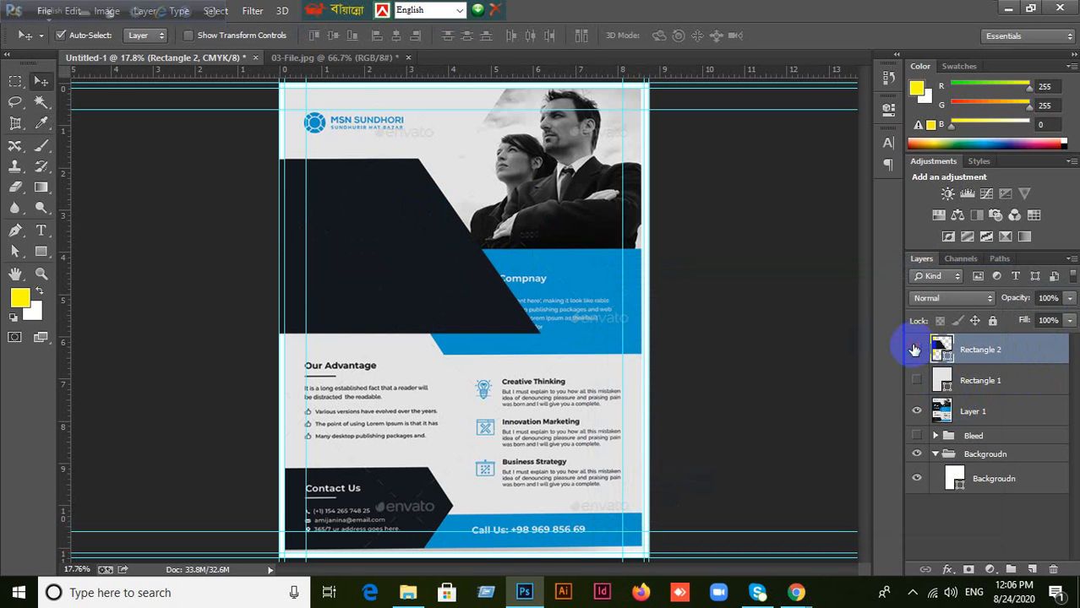
click(915, 350)
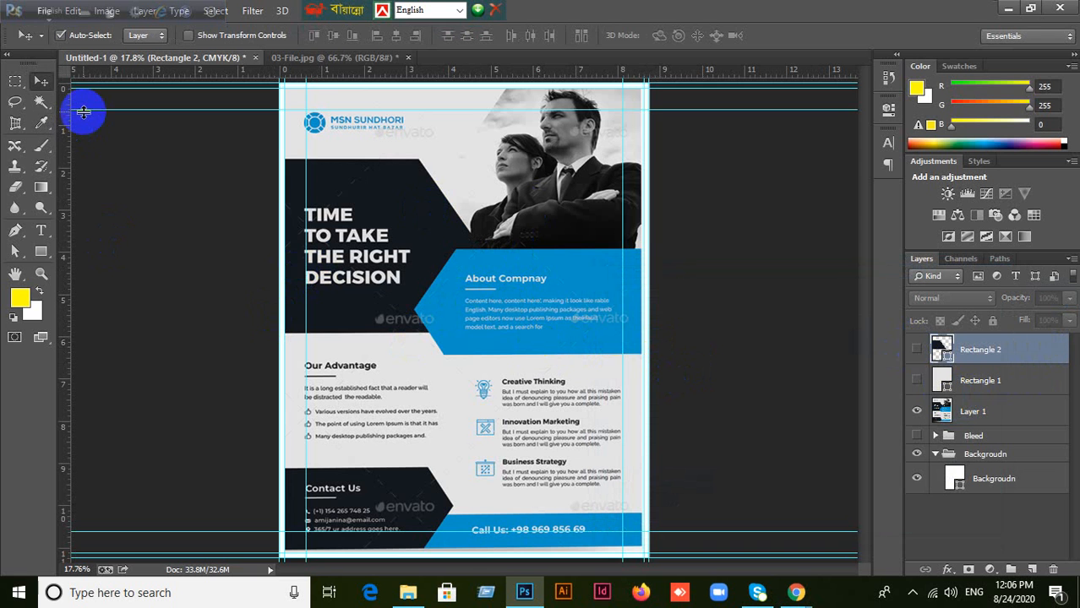
- Draw a dark navy rectangle, about 1378 by 749 px, over the blue About panel from its upper-left corner to the page's right edge
click(39, 251)
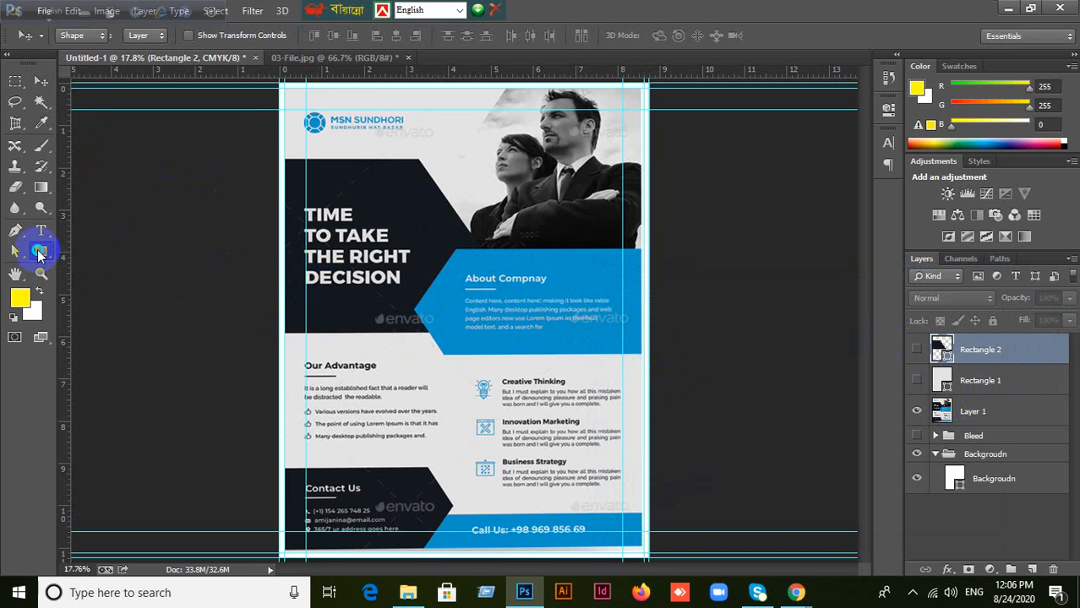
click(80, 244)
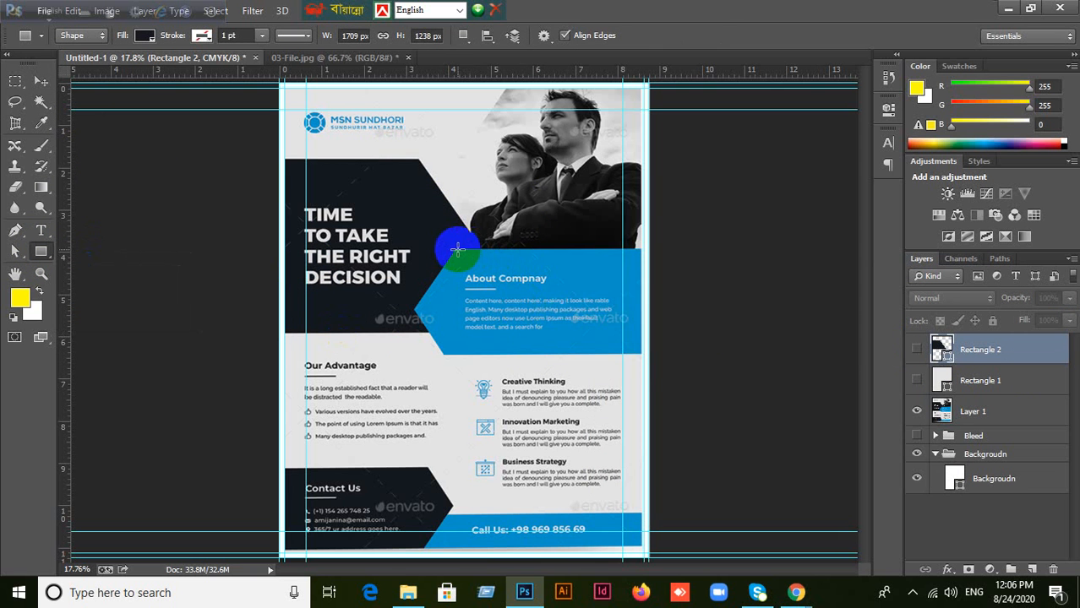
drag(454, 249, 636, 353)
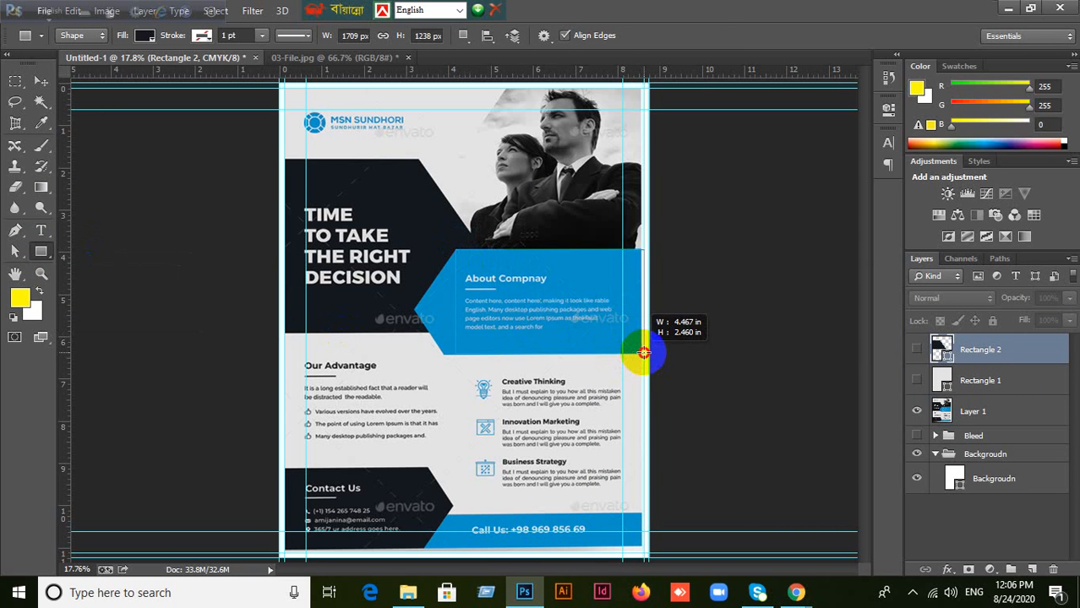
drag(634, 353, 651, 354)
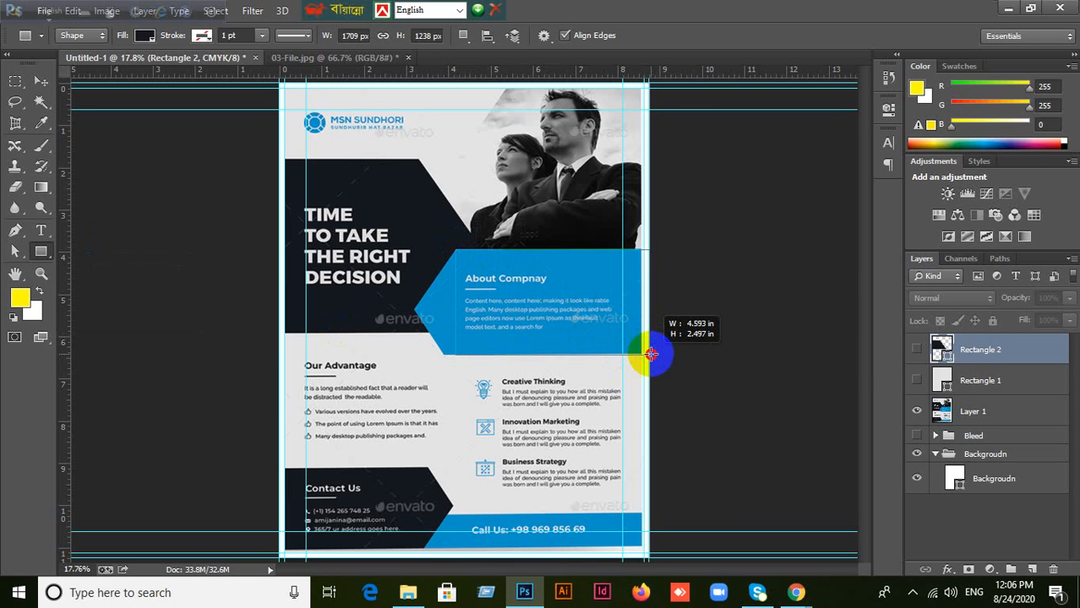
drag(650, 353, 651, 353)
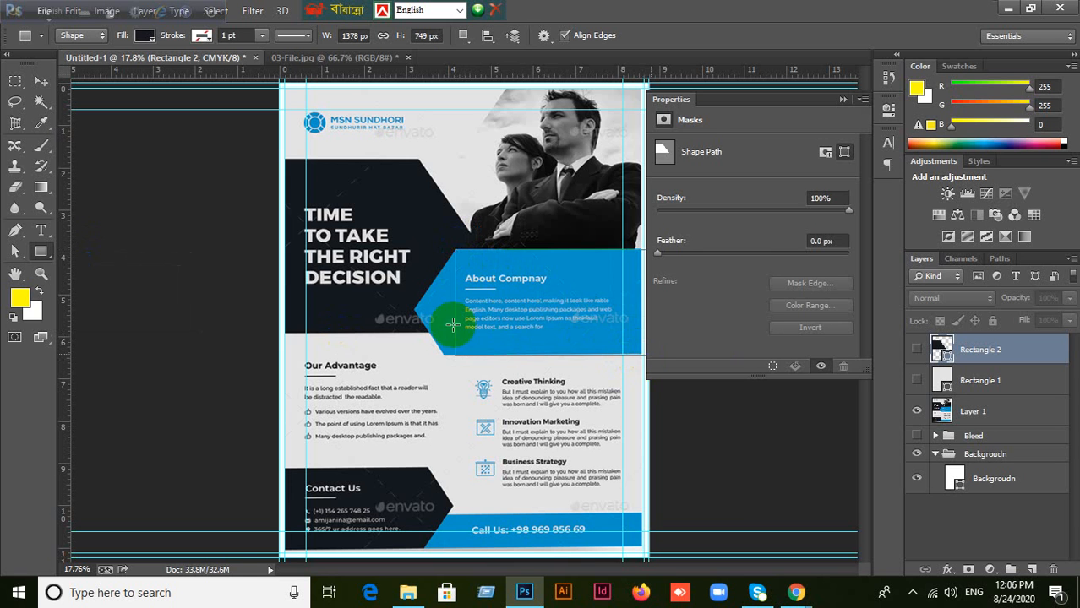
click(842, 100)
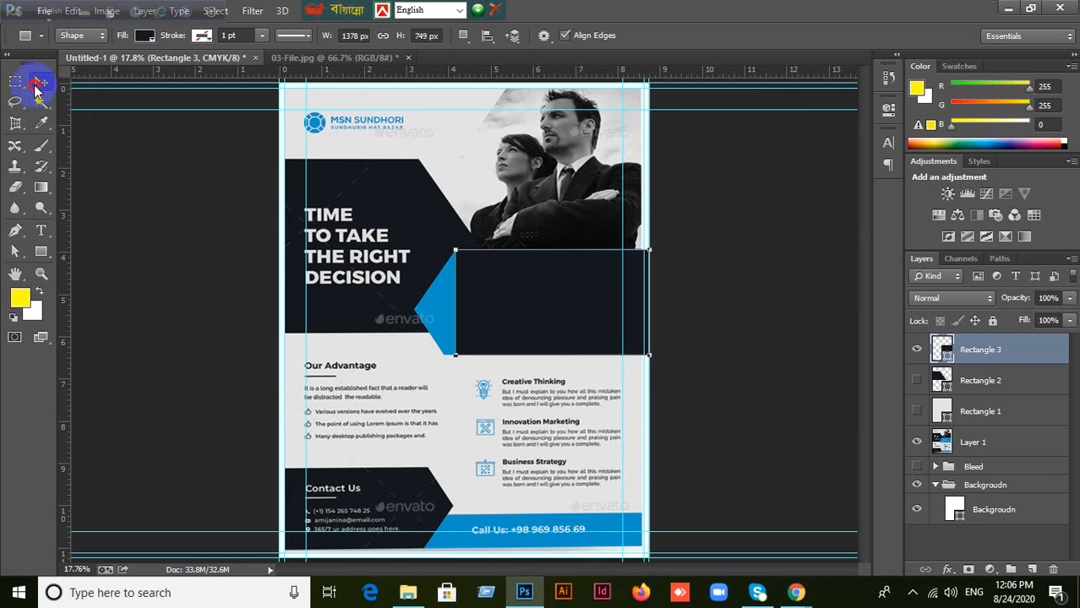
click(38, 84)
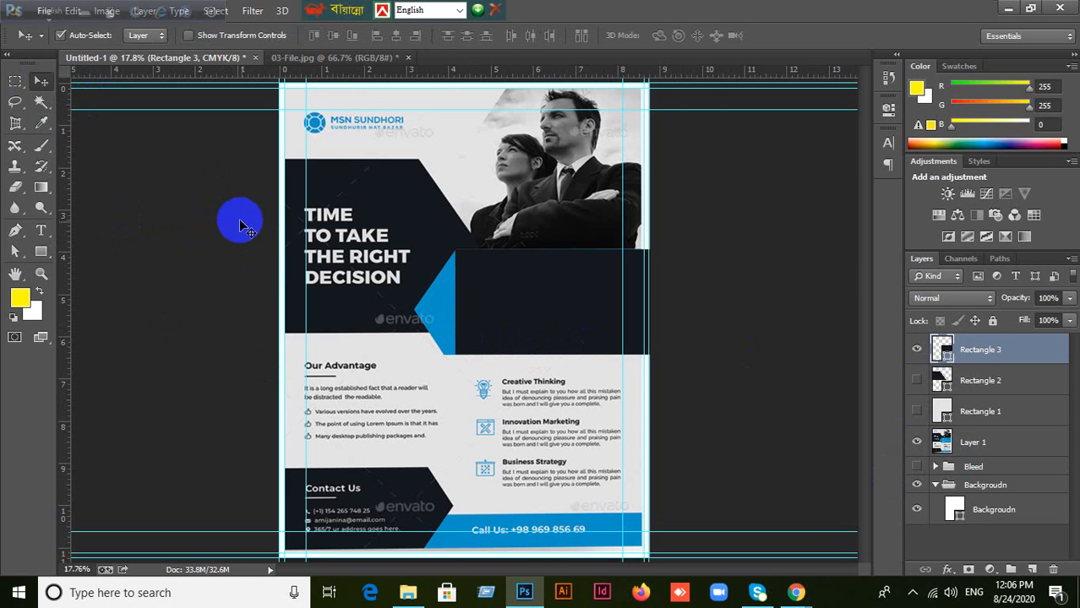
- Activate the Add Anchor Point tool for the Rectangle 3 shape
click(19, 232)
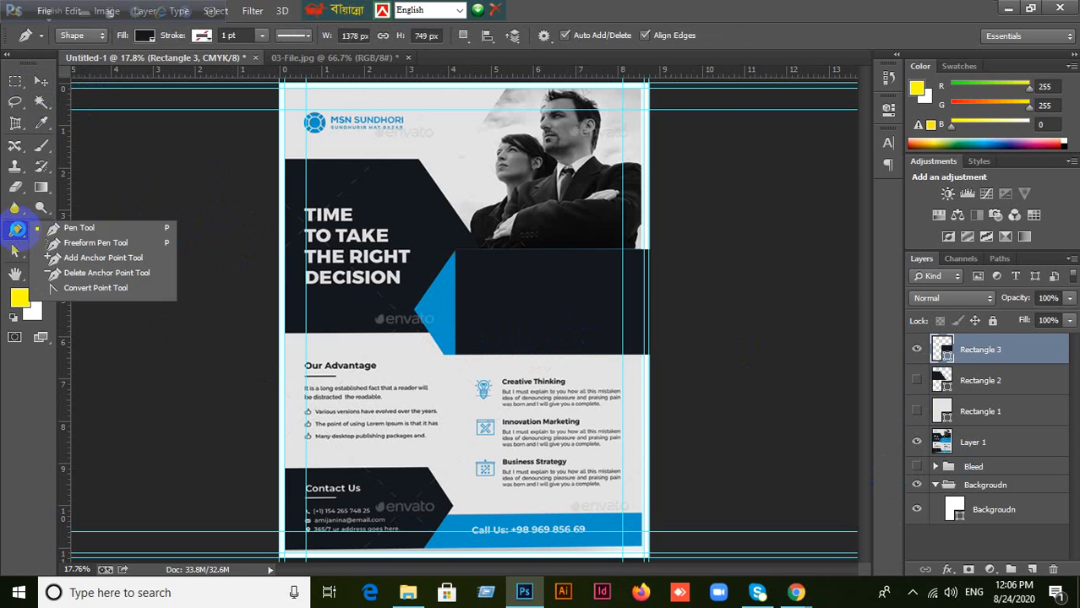
click(66, 264)
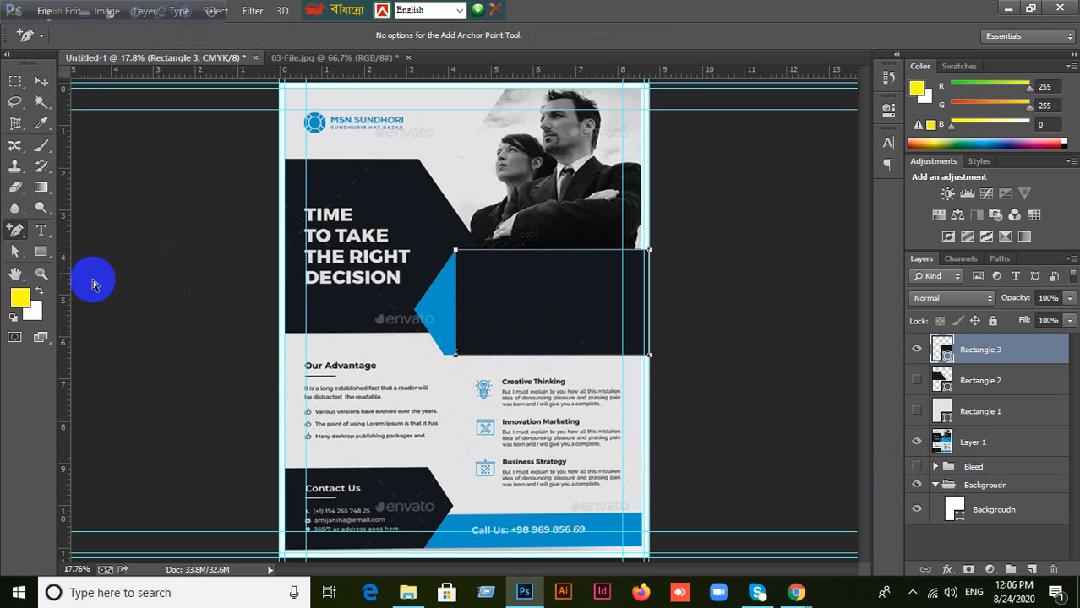
right_click(15, 230)
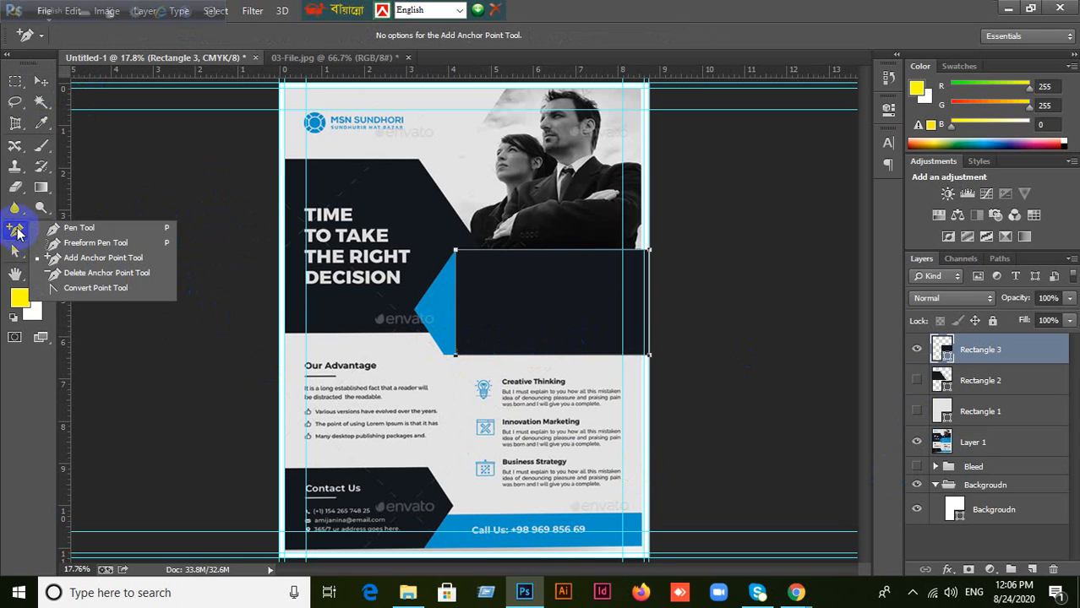
click(60, 258)
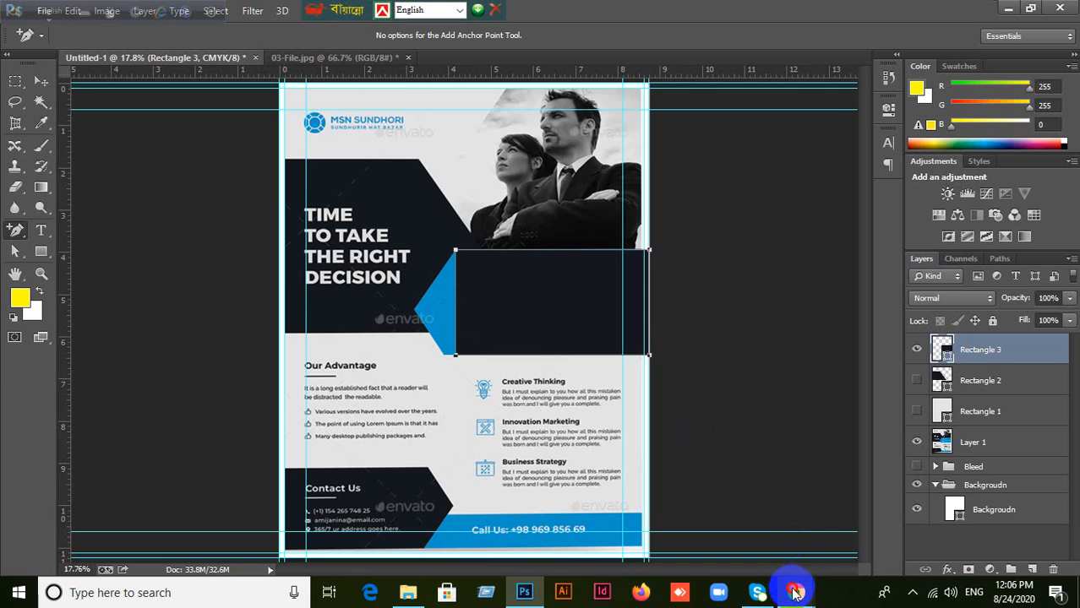
- Switch to the Google Meet call to check the participants and return to Photoshop
mouse_move(798, 582)
click(678, 522)
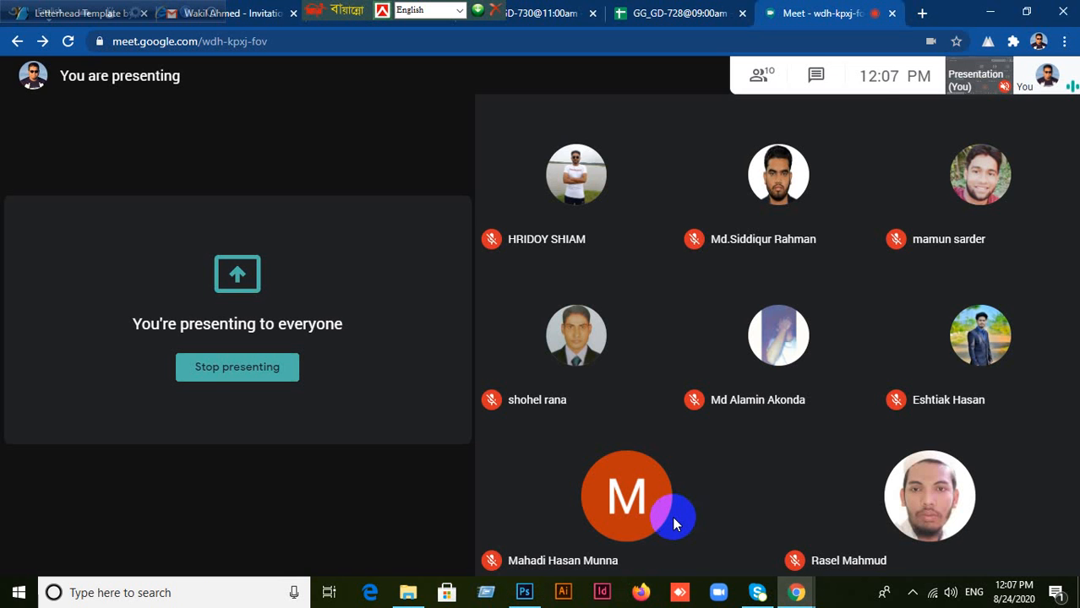
click(524, 592)
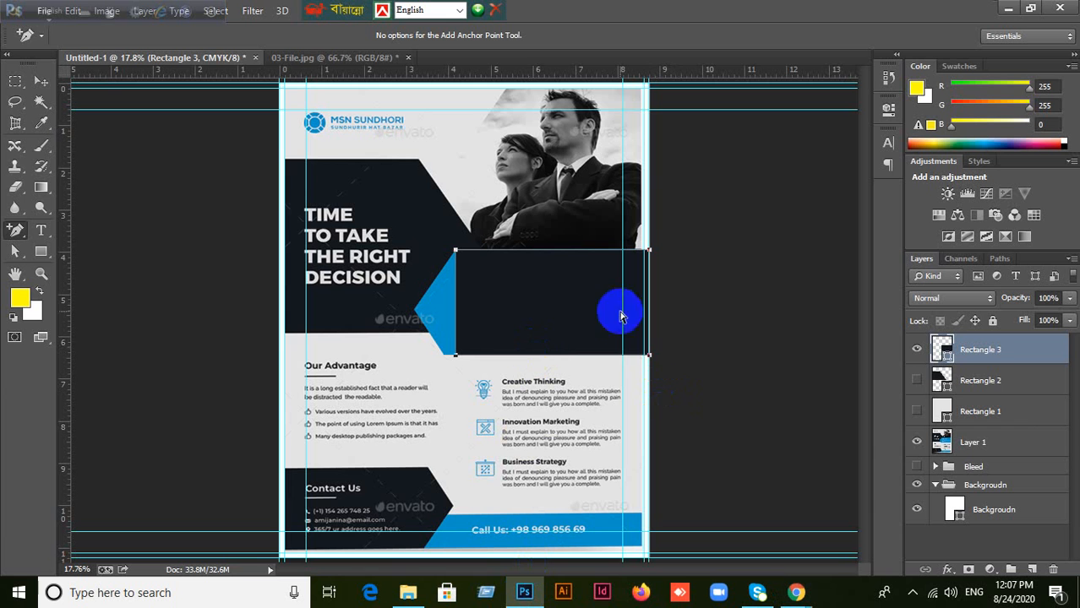
- Add an anchor point on Rectangle 3's left edge and pull it out to the tip of the blue arrow shape
click(457, 323)
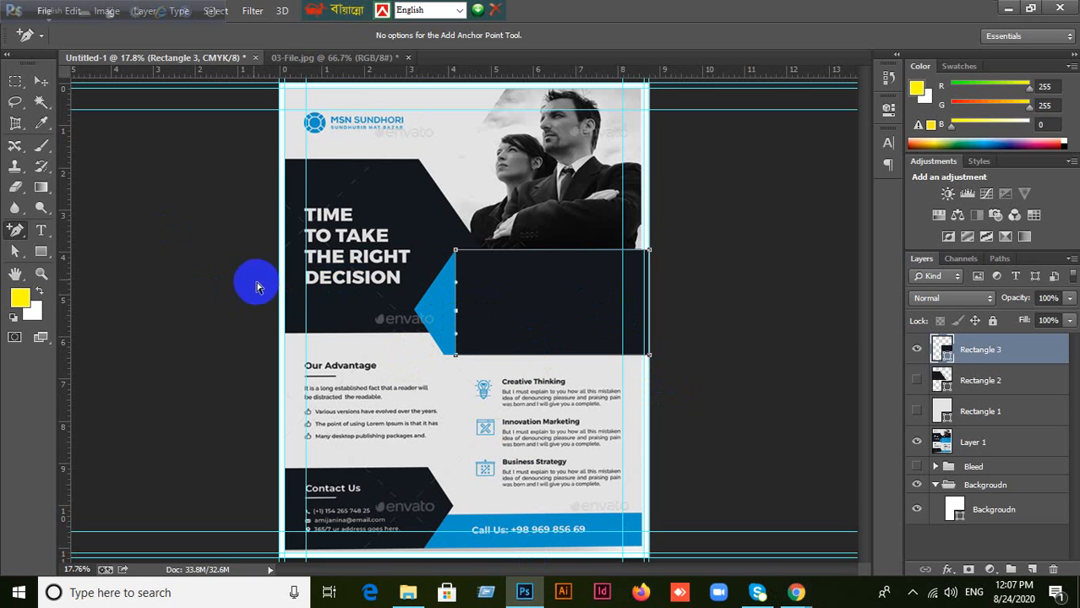
click(42, 82)
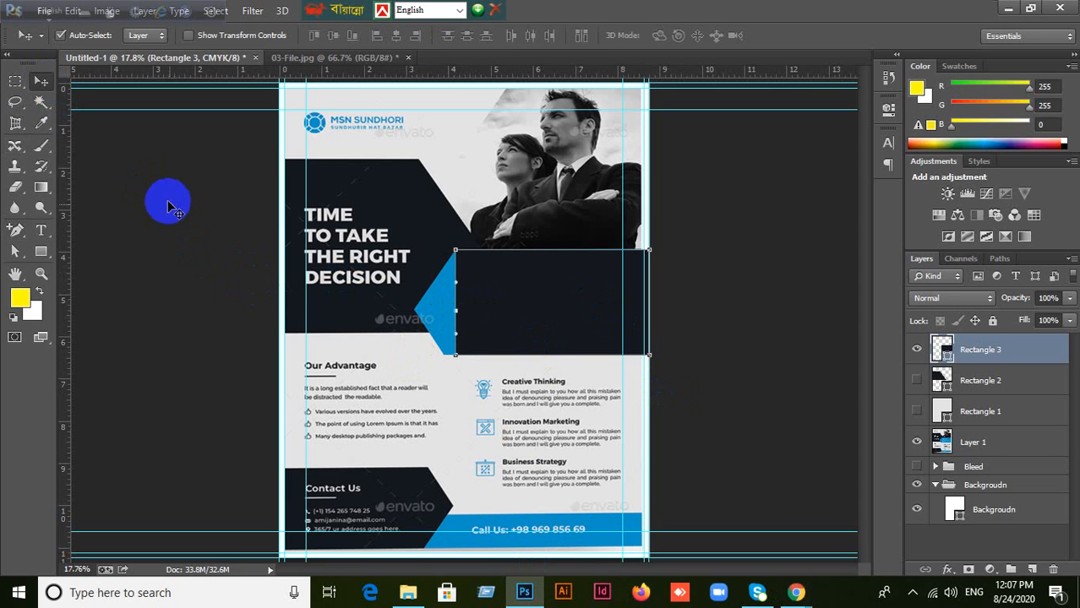
key(a)
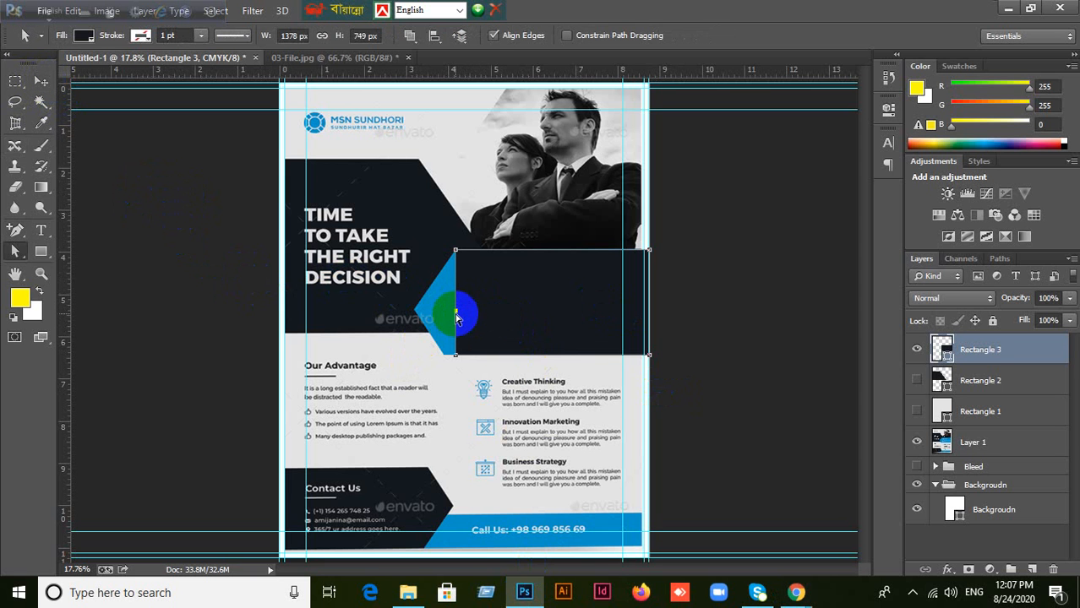
click(433, 313)
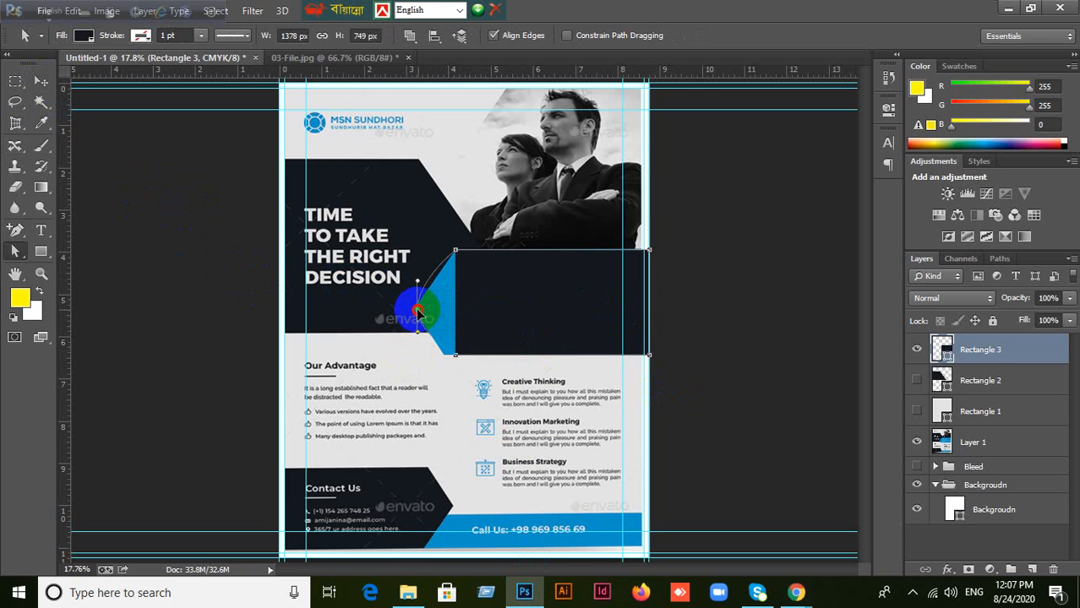
drag(414, 313, 414, 311)
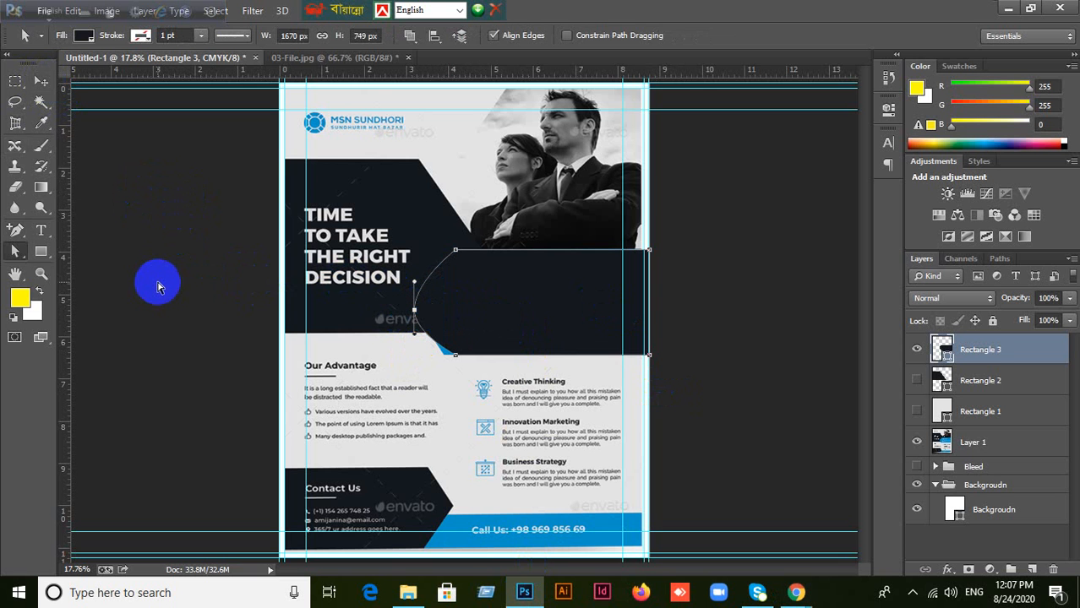
- Remove the added anchor point from Rectangle 3's left edge with the Delete Anchor Point tool
drag(16, 231, 80, 275)
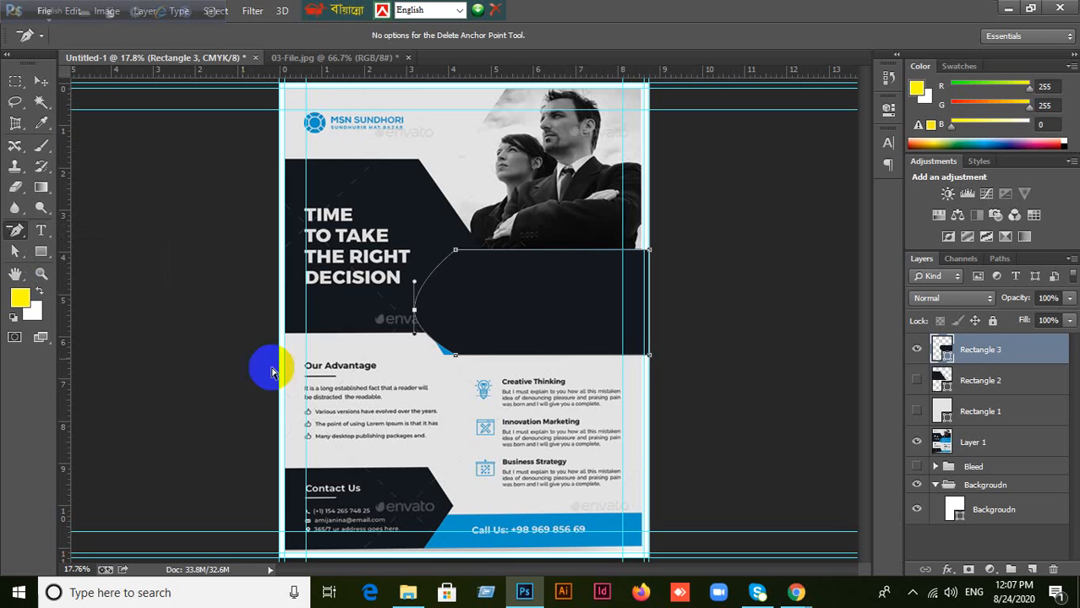
click(415, 312)
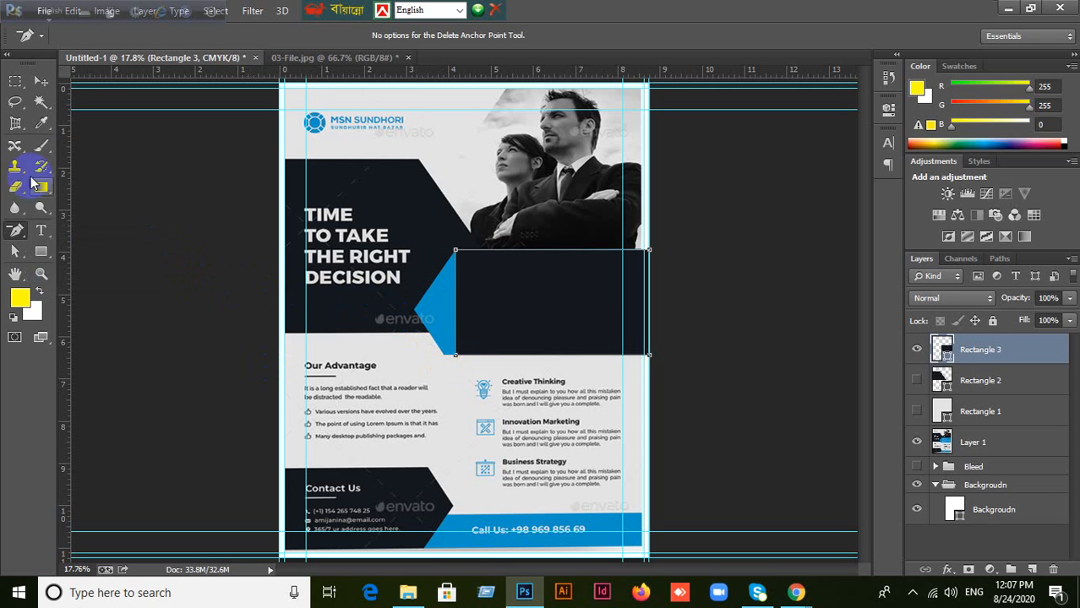
- Undo the removal of Rectangle 3's anchor point and recolour the shape with the blue 058cba sampled from the reference flyer's About panel
key(ctrl+z)
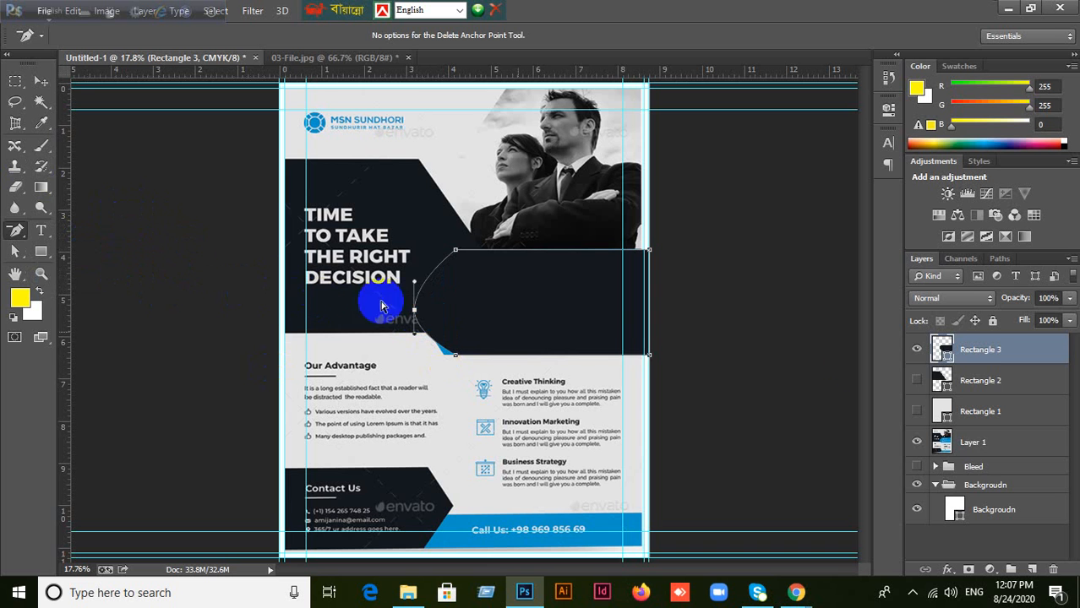
double_click(945, 355)
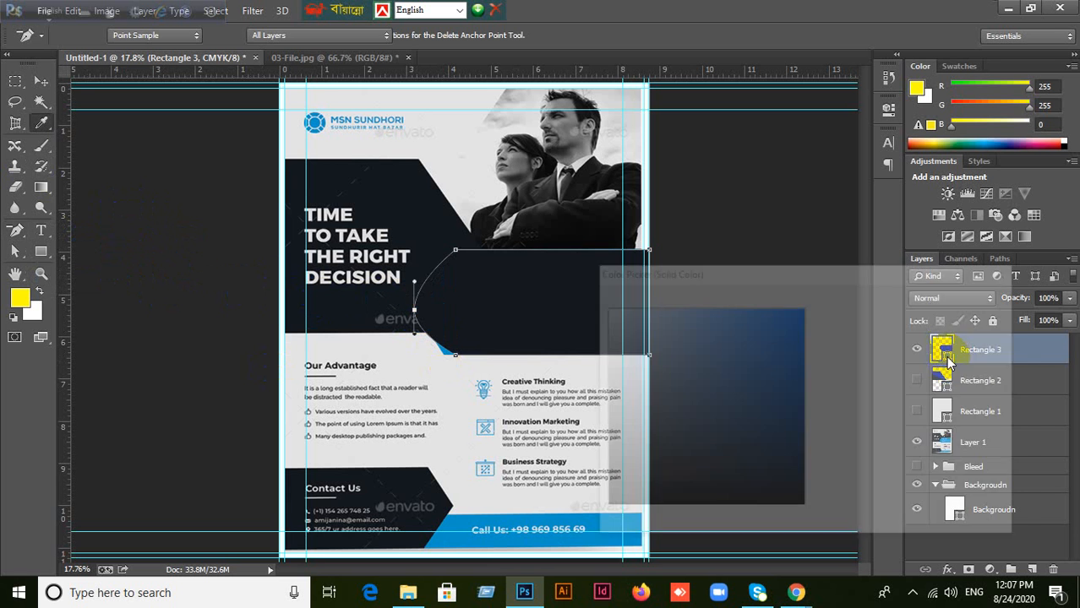
click(965, 320)
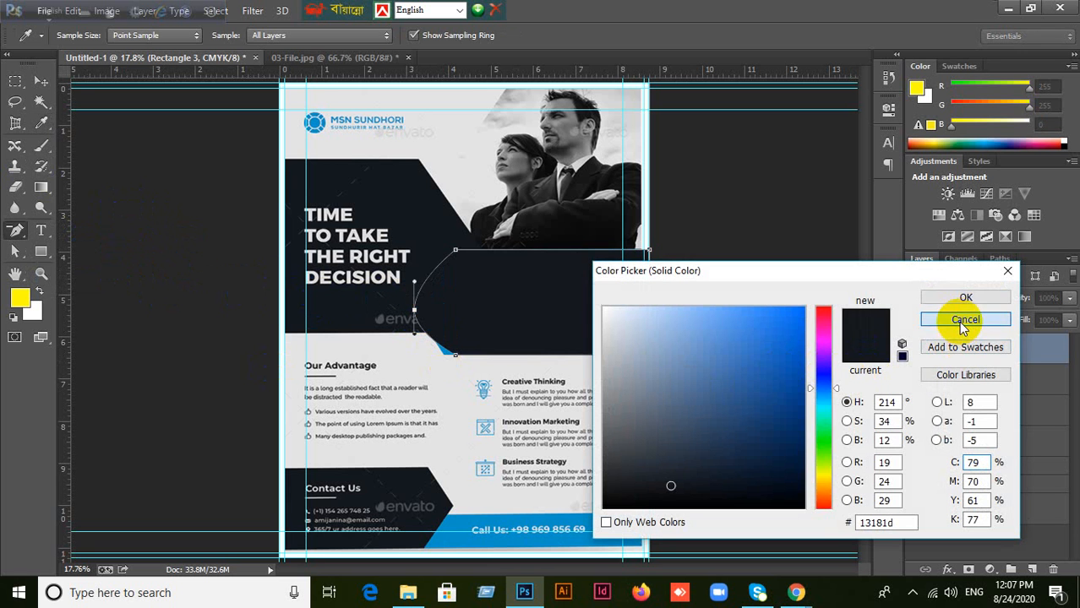
click(917, 350)
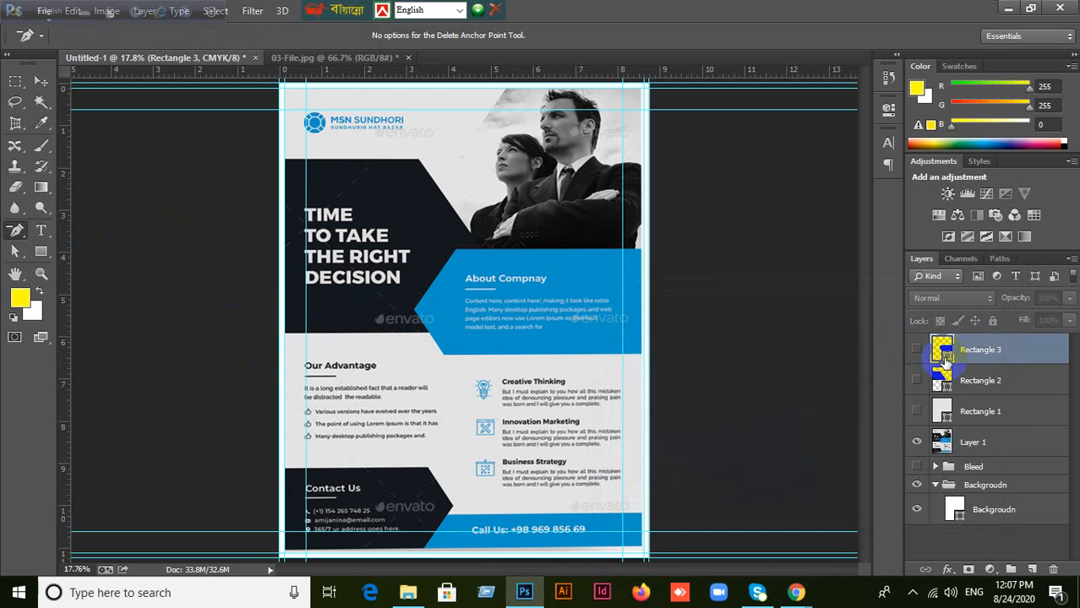
double_click(944, 355)
click(459, 269)
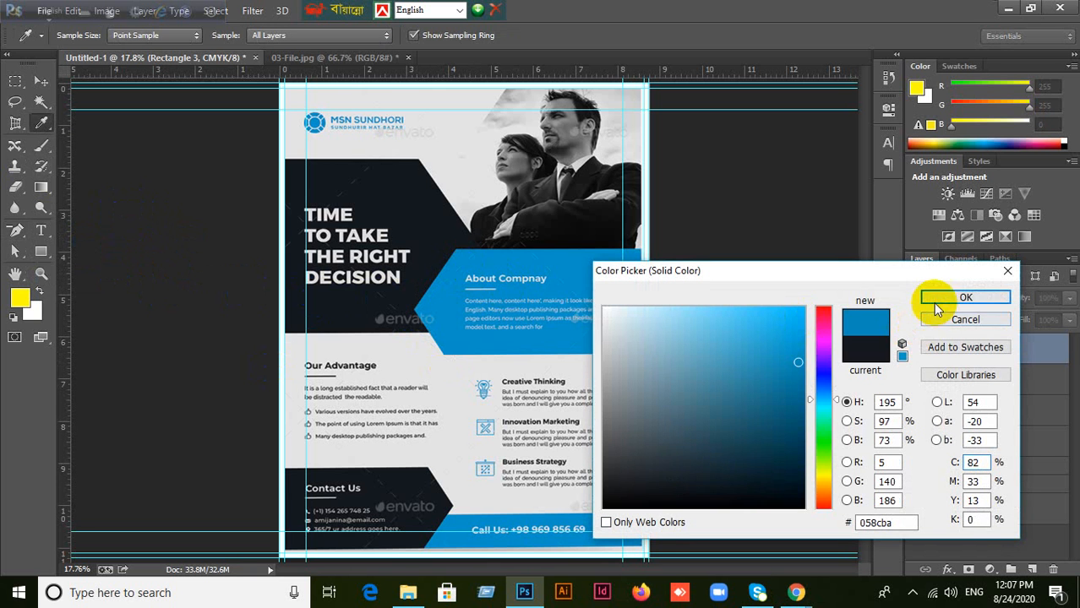
click(934, 303)
click(917, 350)
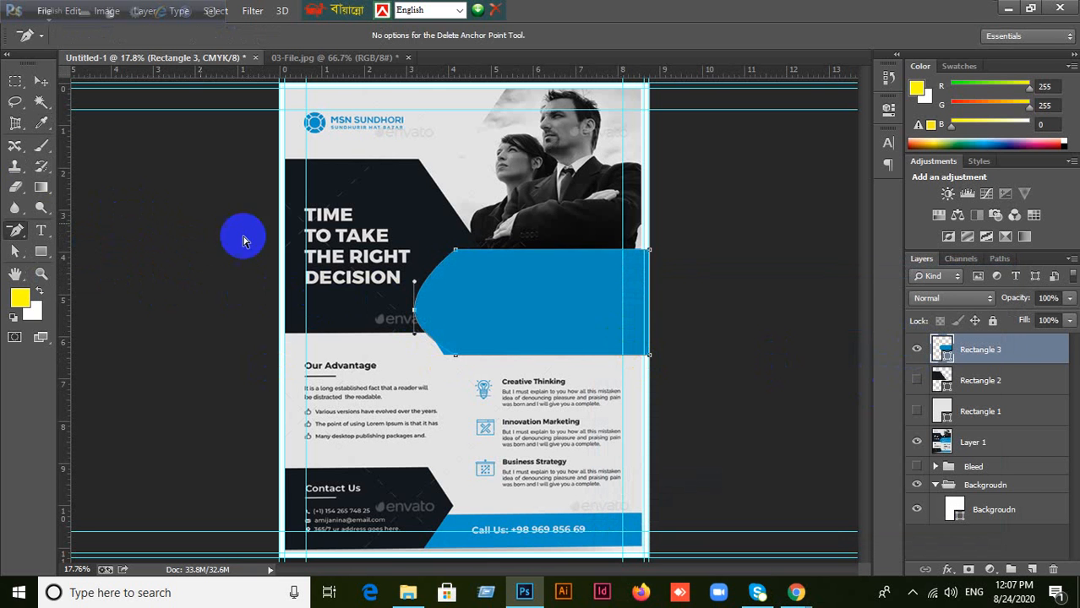
- Delete the anchor point at the tip of Rectangle 3's curved left edge with the Delete Anchor Point tool
click(40, 82)
click(451, 306)
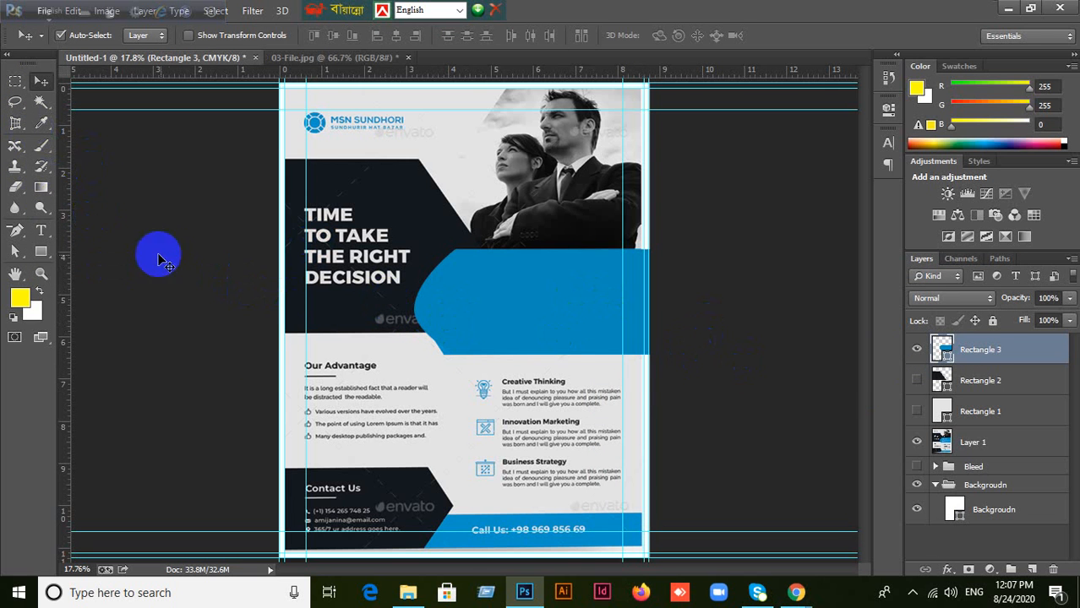
key(a)
click(441, 322)
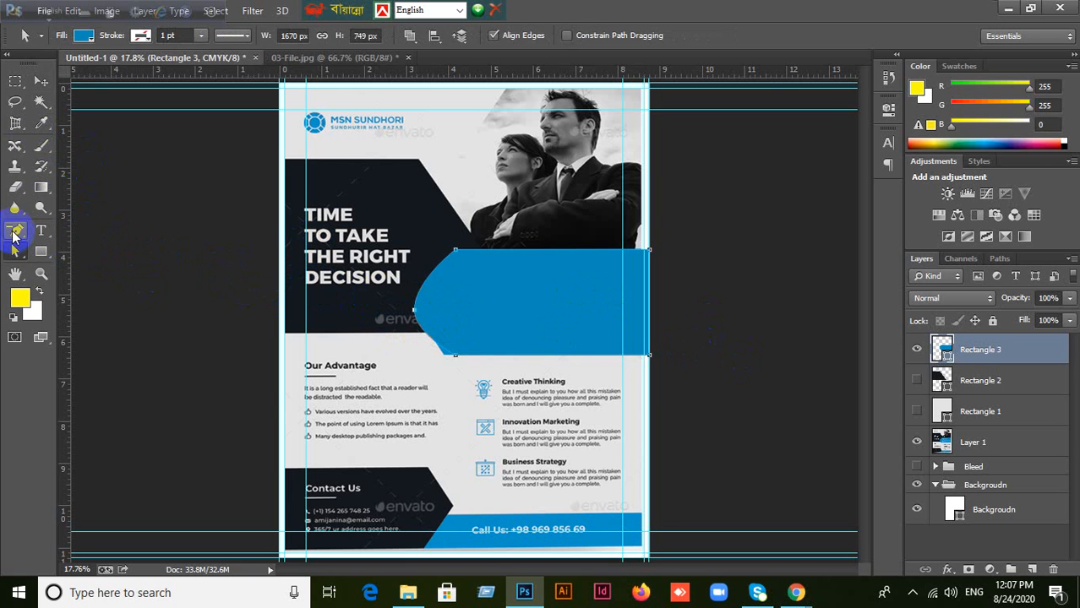
drag(15, 233, 94, 274)
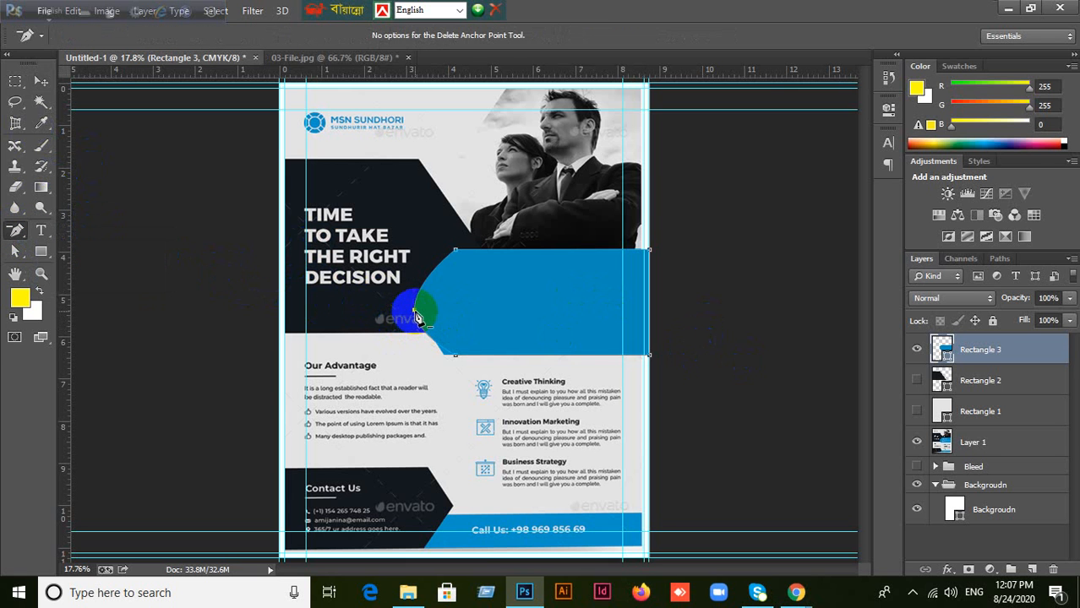
click(415, 315)
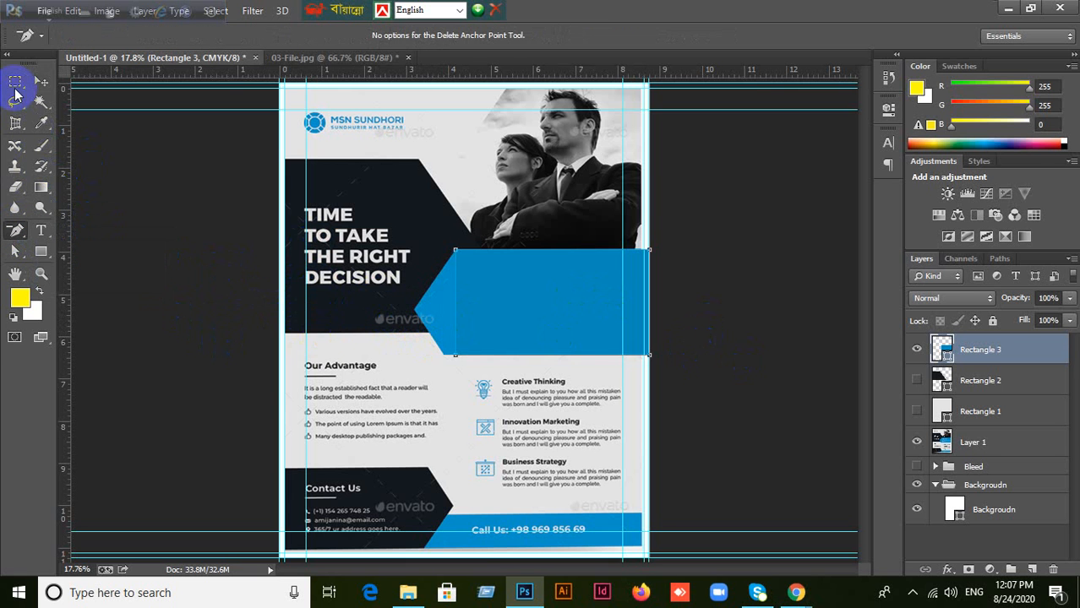
- Move Rectangle 3 away from the About panel and undo the move
click(41, 82)
drag(496, 311, 562, 348)
key(ctrl+z)
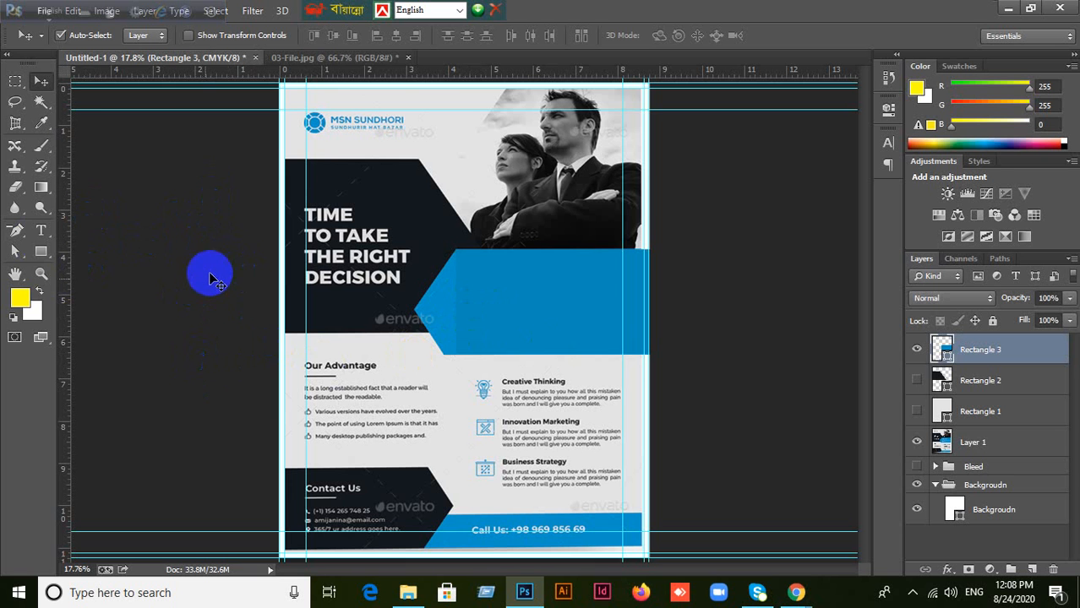
click(39, 252)
right_click(41, 255)
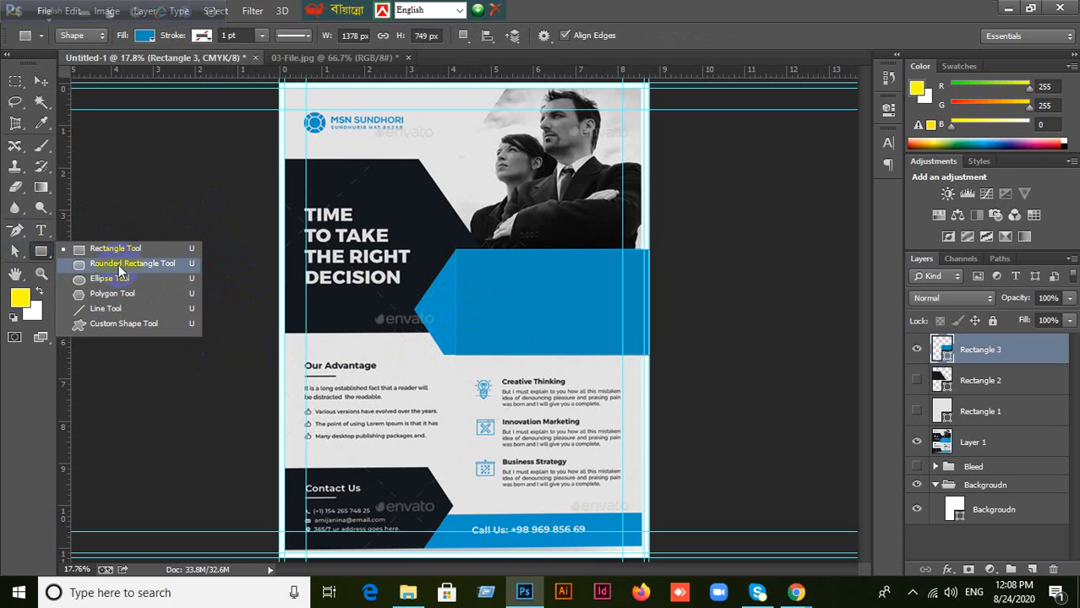
click(164, 212)
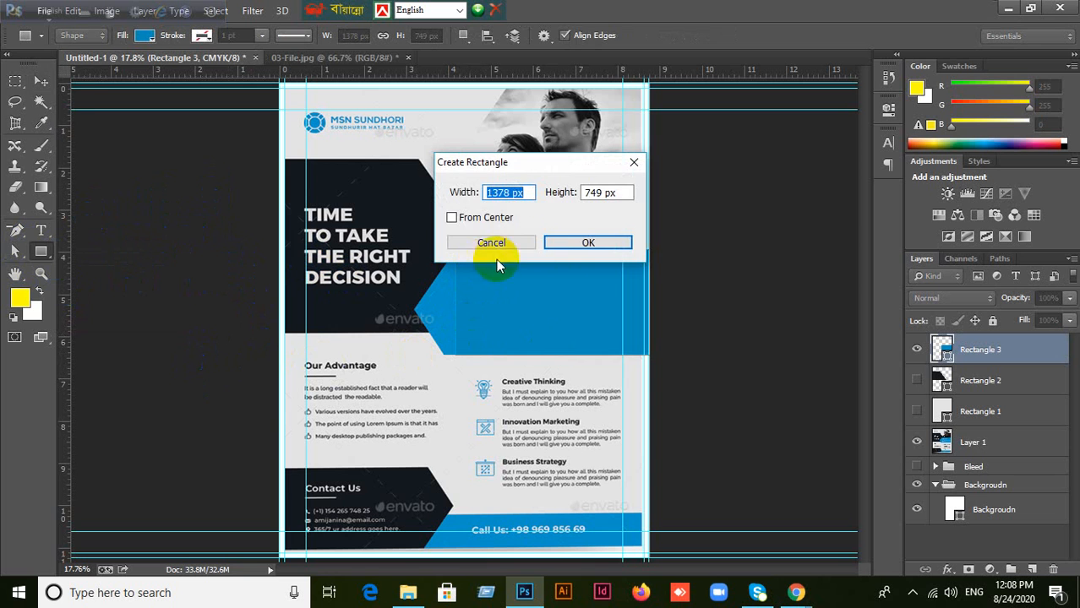
click(491, 243)
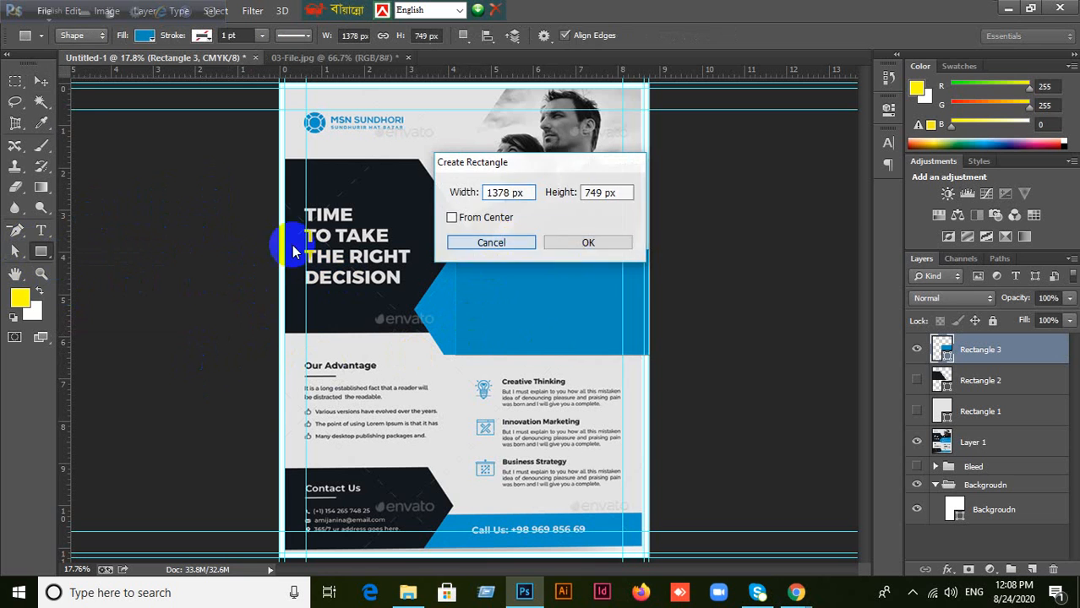
- Hide Rectangle 3 and create a 100 x 100 px polygon with 3 sides and the star option off over the headline text
click(40, 81)
click(915, 354)
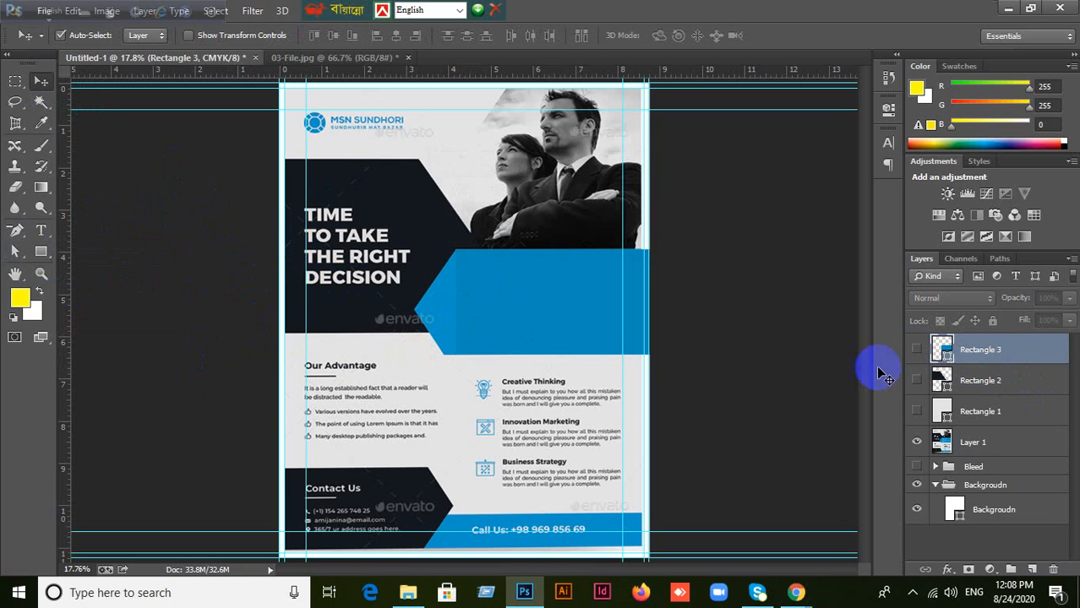
click(41, 257)
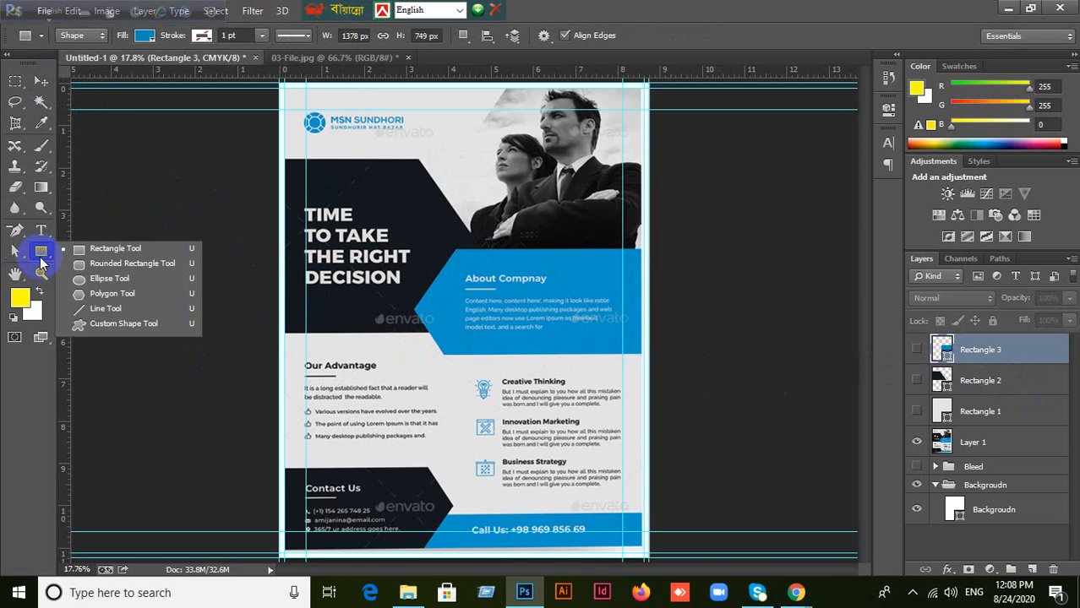
click(107, 295)
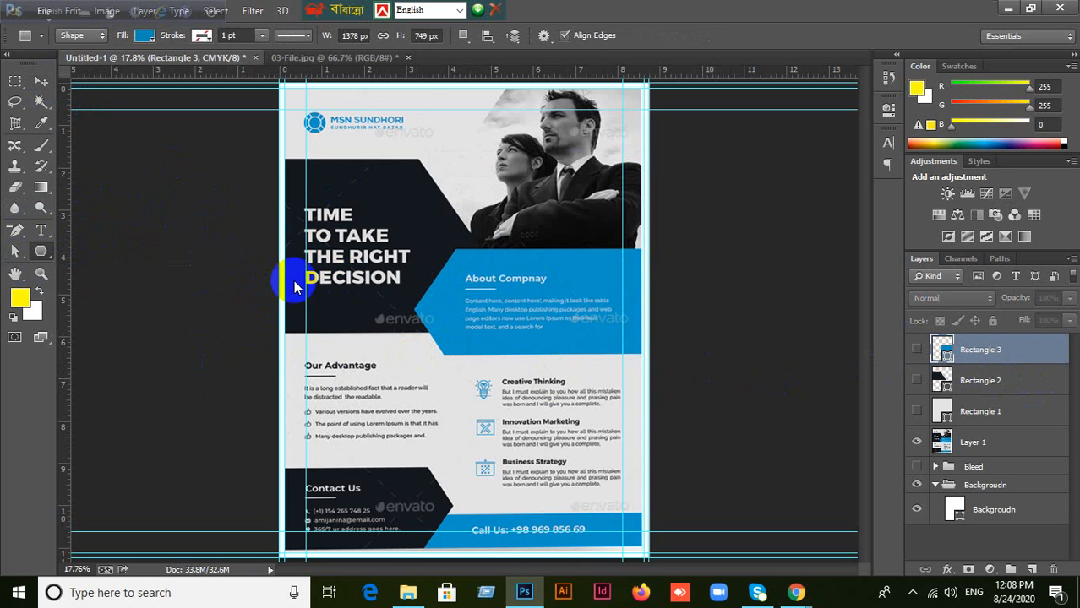
click(342, 217)
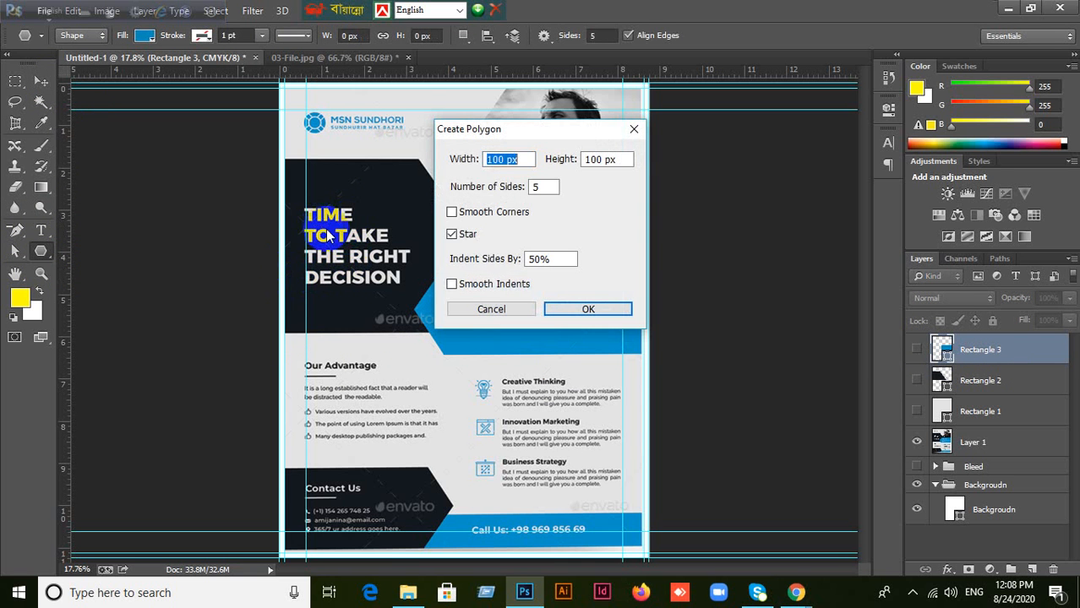
click(452, 234)
click(537, 186)
double_click(537, 185)
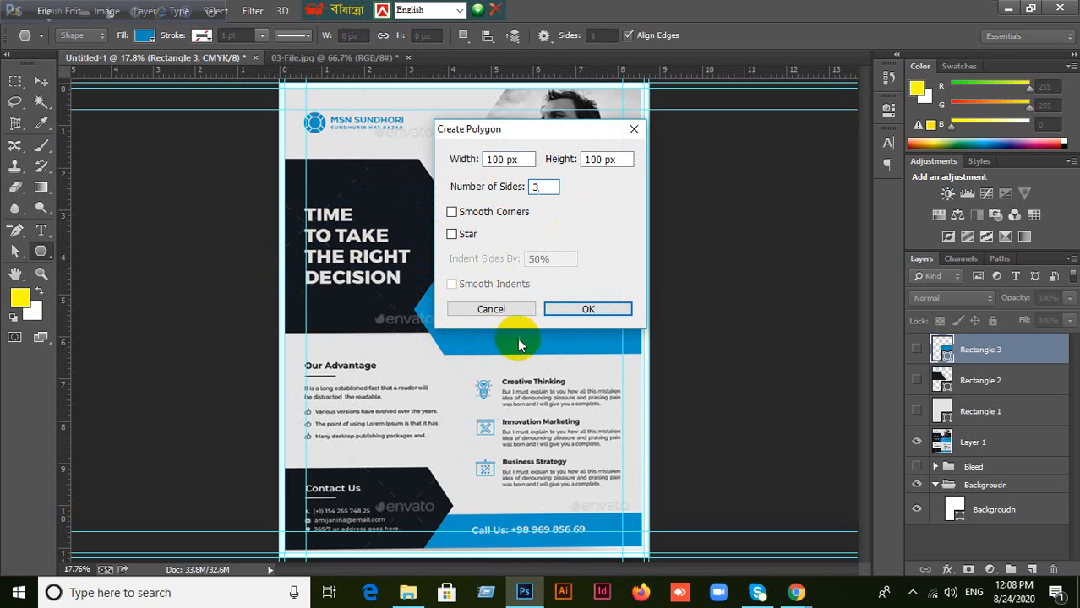
click(554, 312)
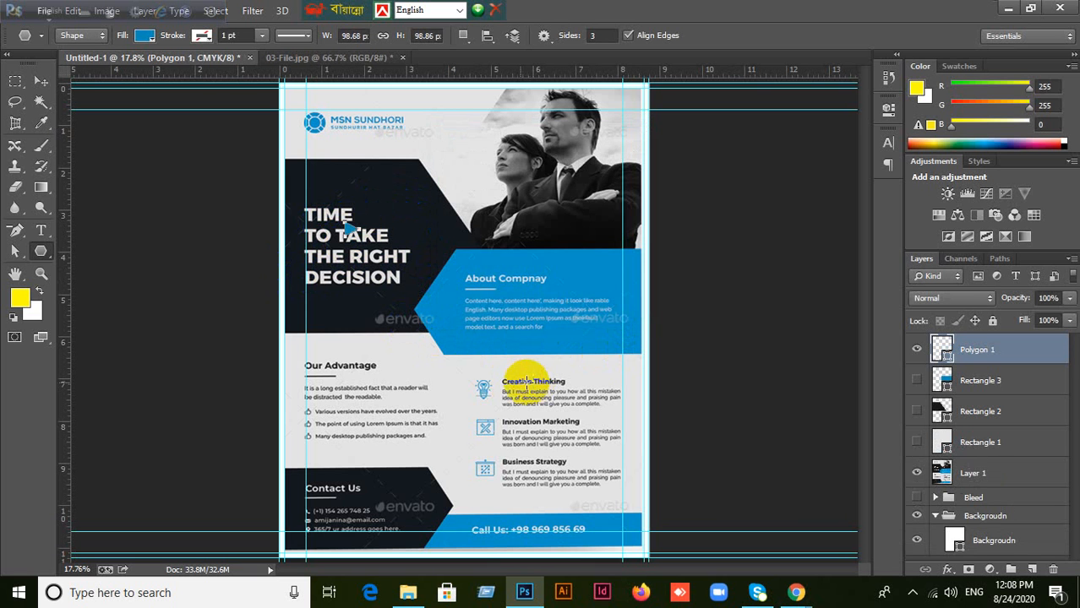
- Scale the triangle up to about 1087% and move it up over the logo and the dark headline panel
click(40, 81)
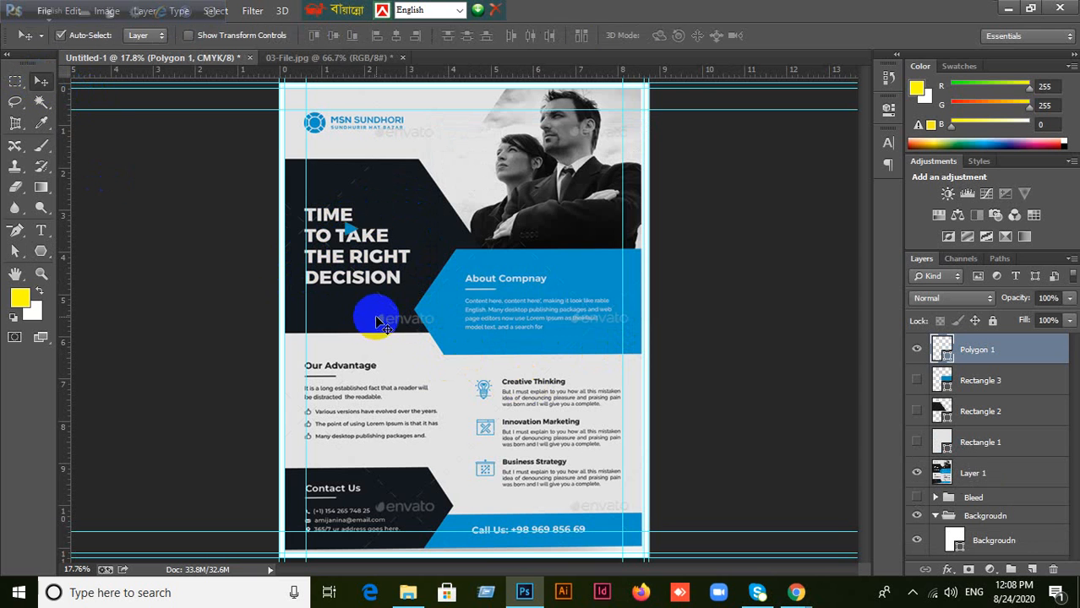
key(ctrl+t)
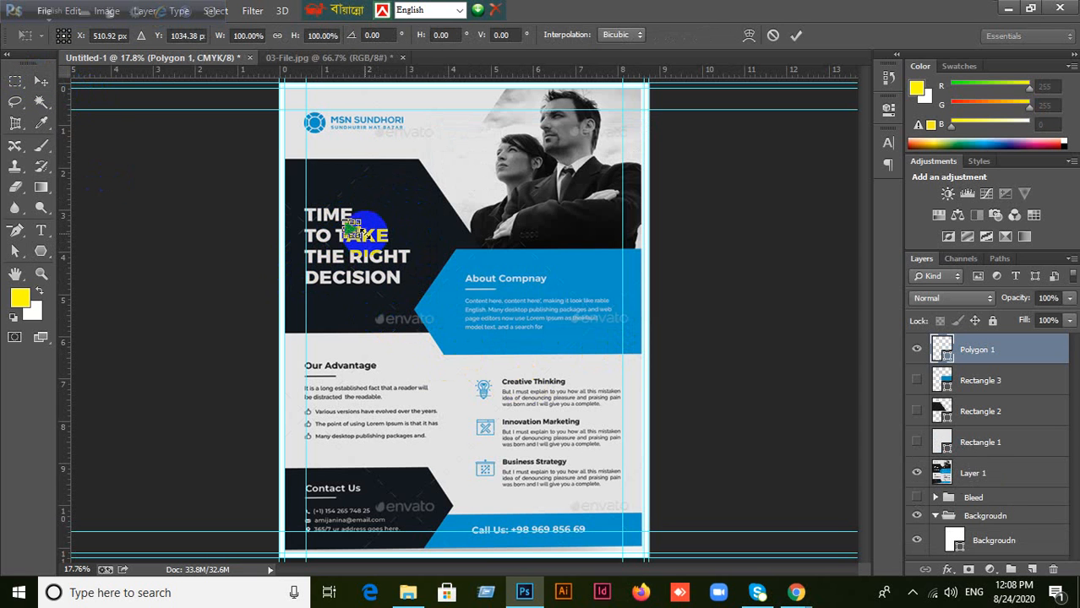
drag(351, 228, 486, 334)
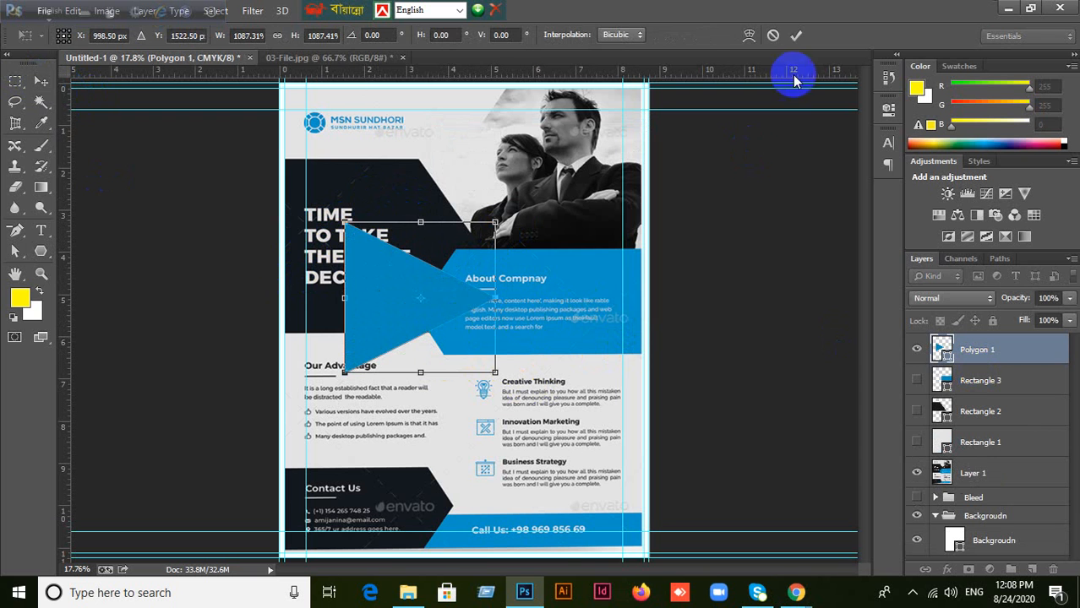
click(797, 35)
drag(434, 301, 405, 180)
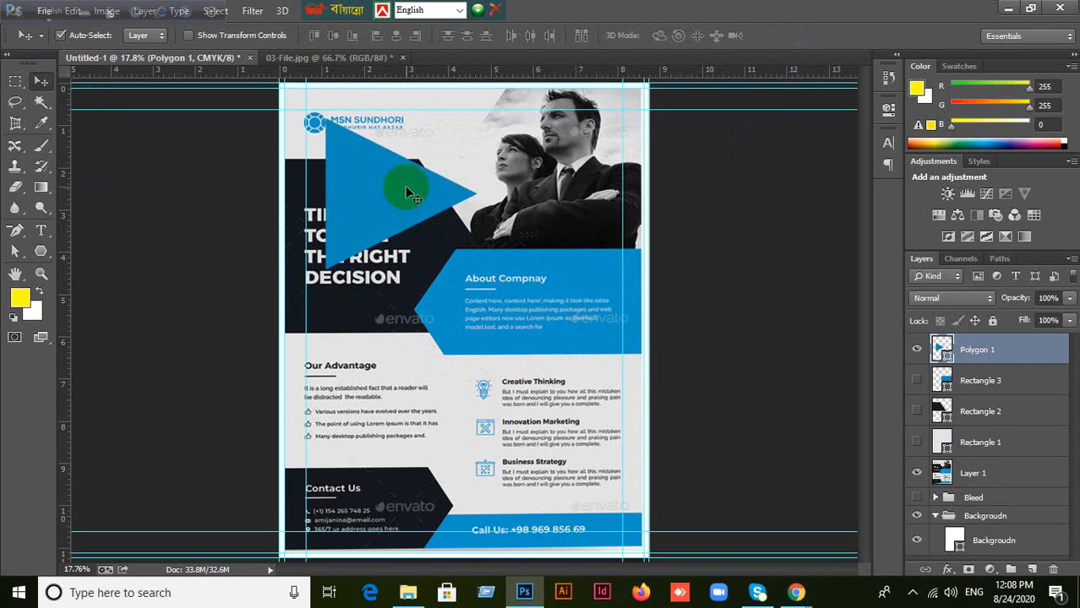
- Toggle the triangle's visibility, move the reference flyer on Layer 1 and undo the move, and reselect the triangle
click(917, 350)
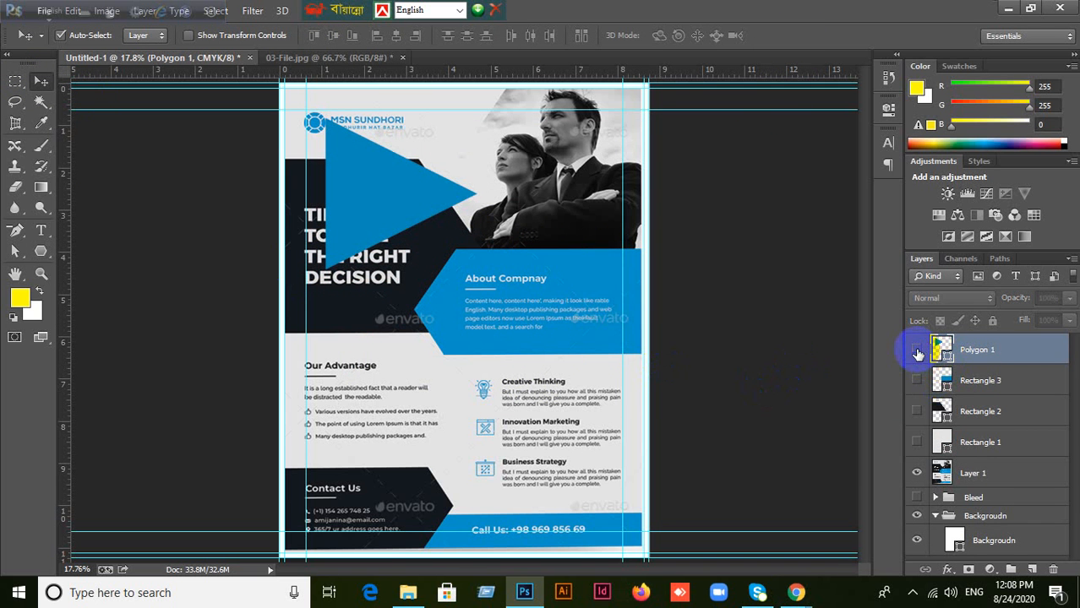
click(917, 350)
drag(514, 289, 542, 321)
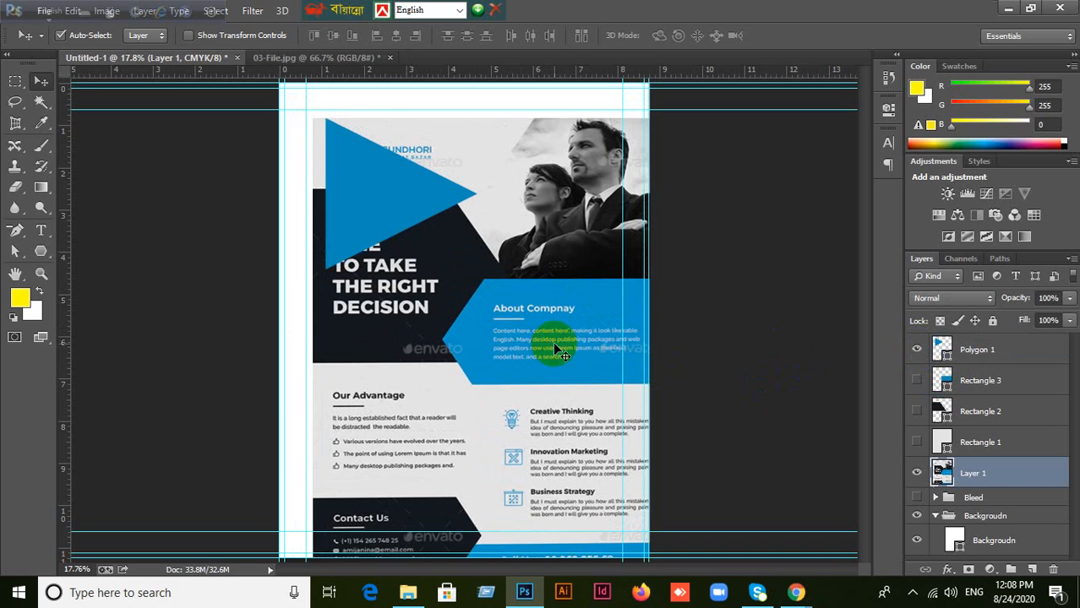
key(ctrl+z)
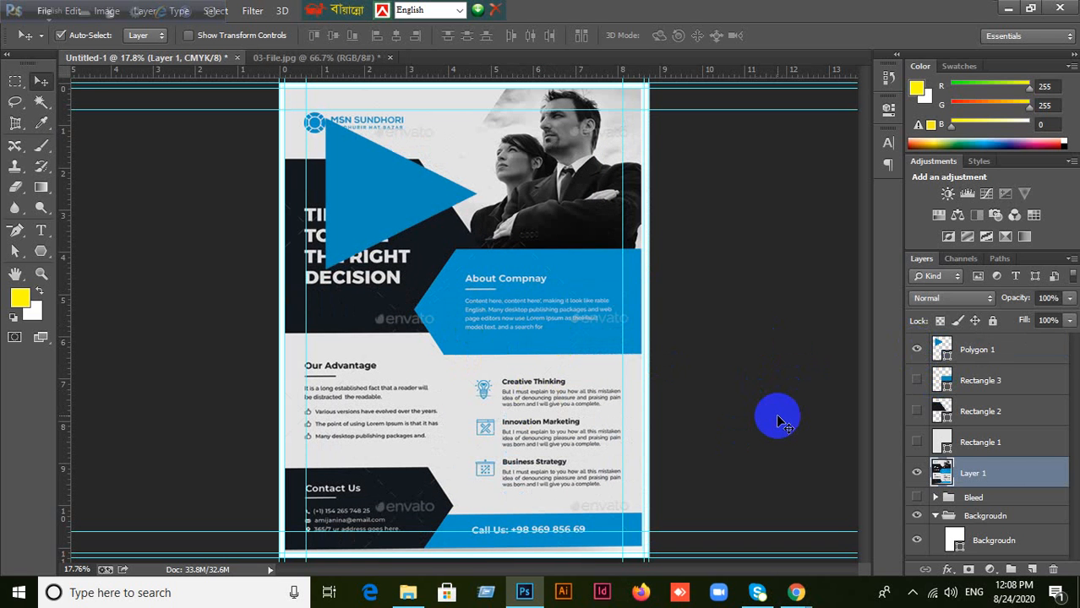
click(352, 202)
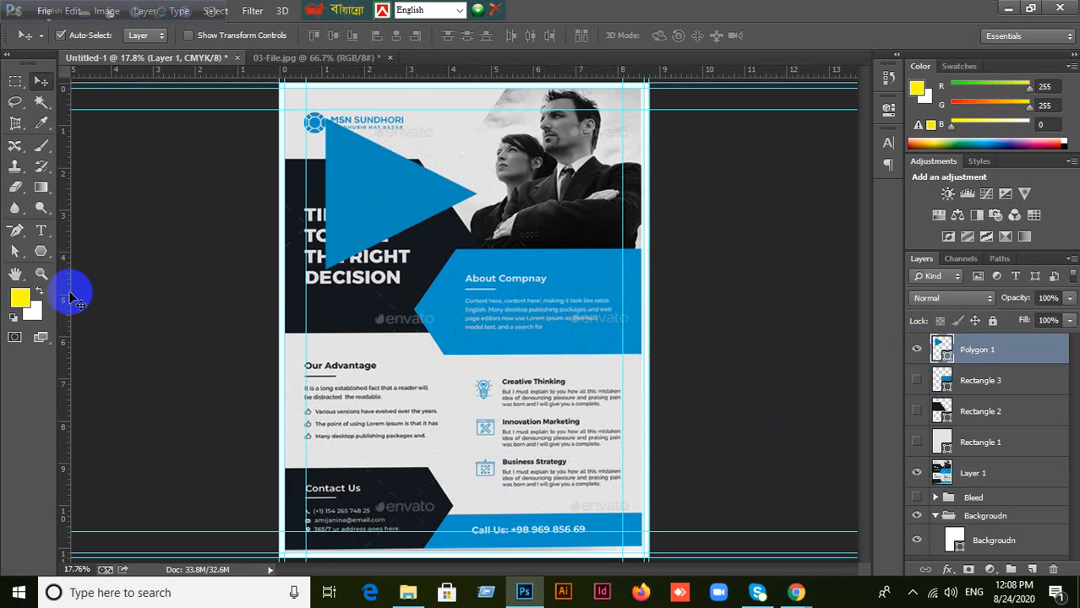
- Draw a blue rectangle of about 1383 x 698 px over the About panel, from the arrow's base to the page's right edge
drag(40, 251, 118, 251)
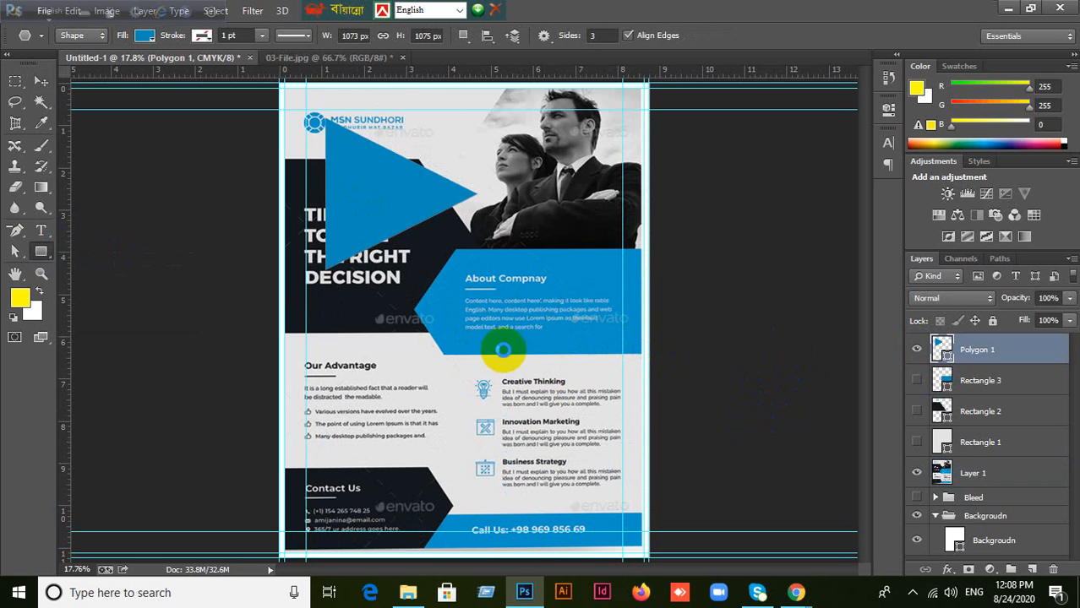
drag(454, 250, 647, 349)
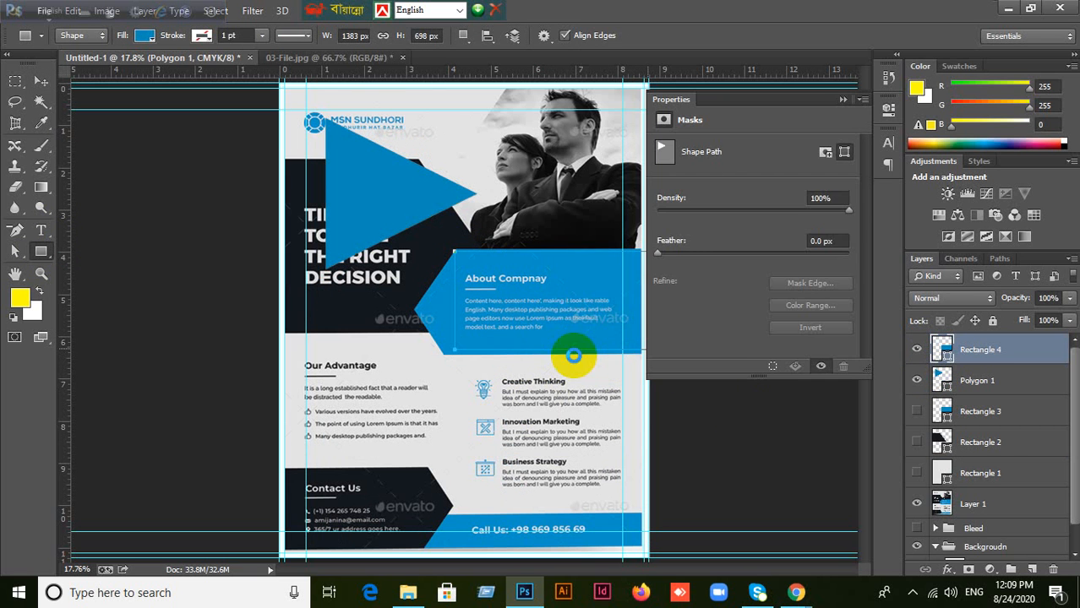
click(842, 100)
click(917, 349)
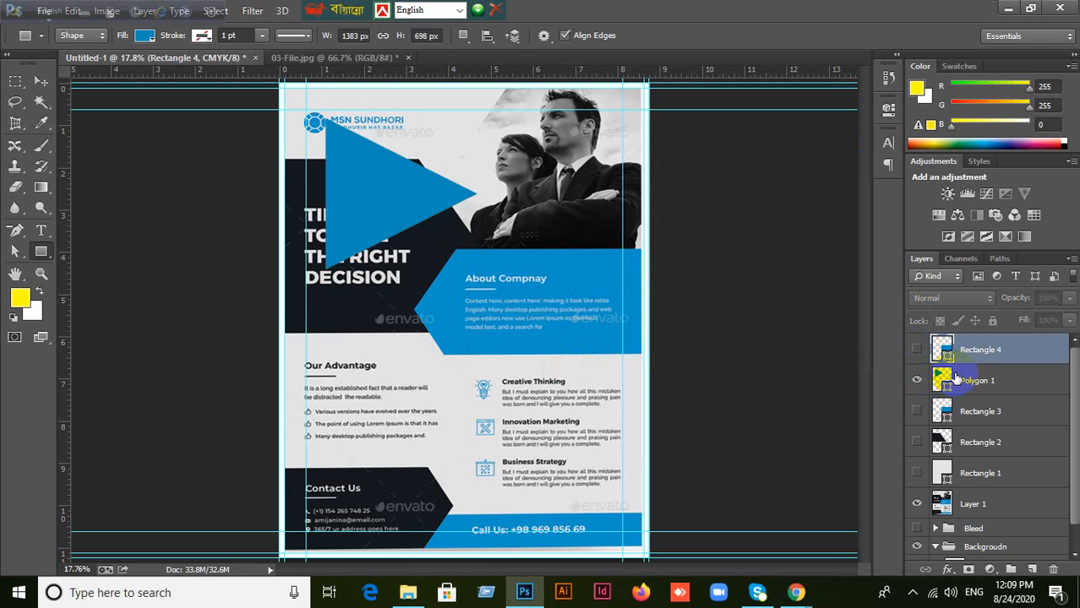
click(917, 349)
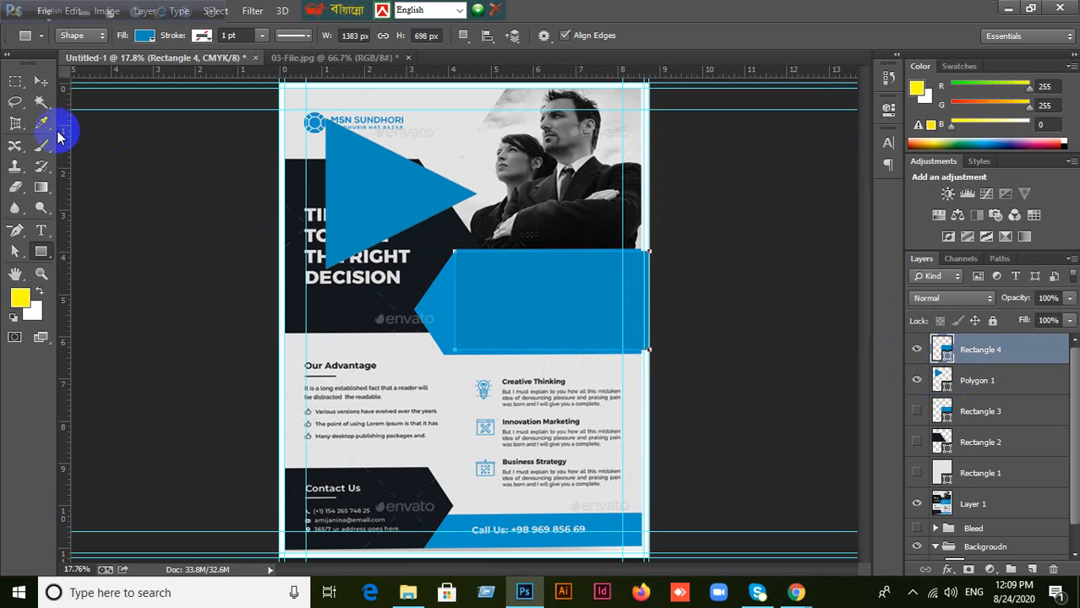
- Stretch the blue rectangle's bottom edge down to about 104.87% height to match the About panel
click(42, 82)
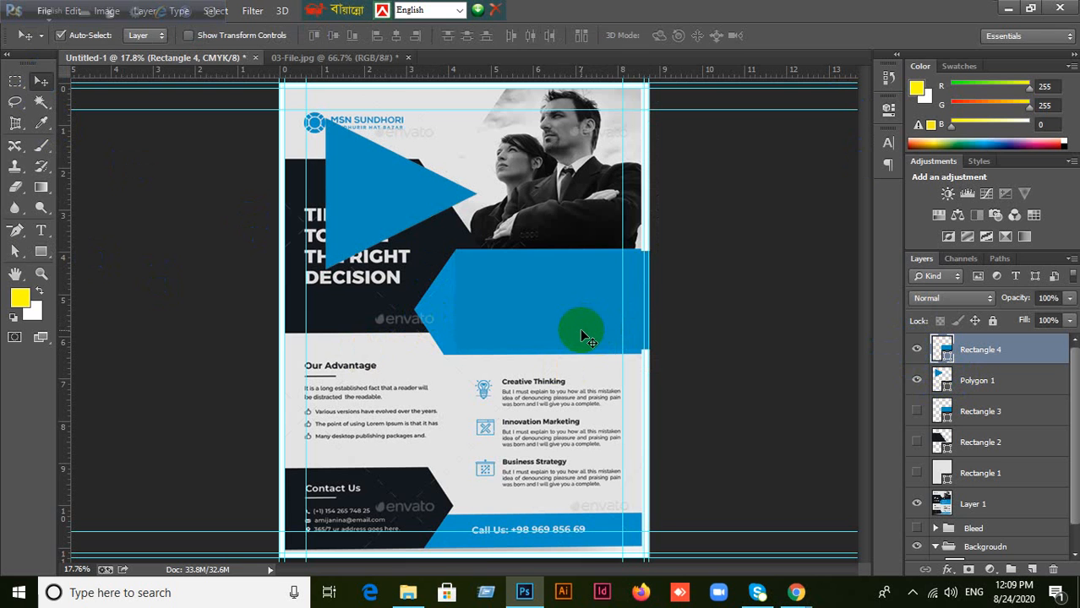
key(ctrl+t)
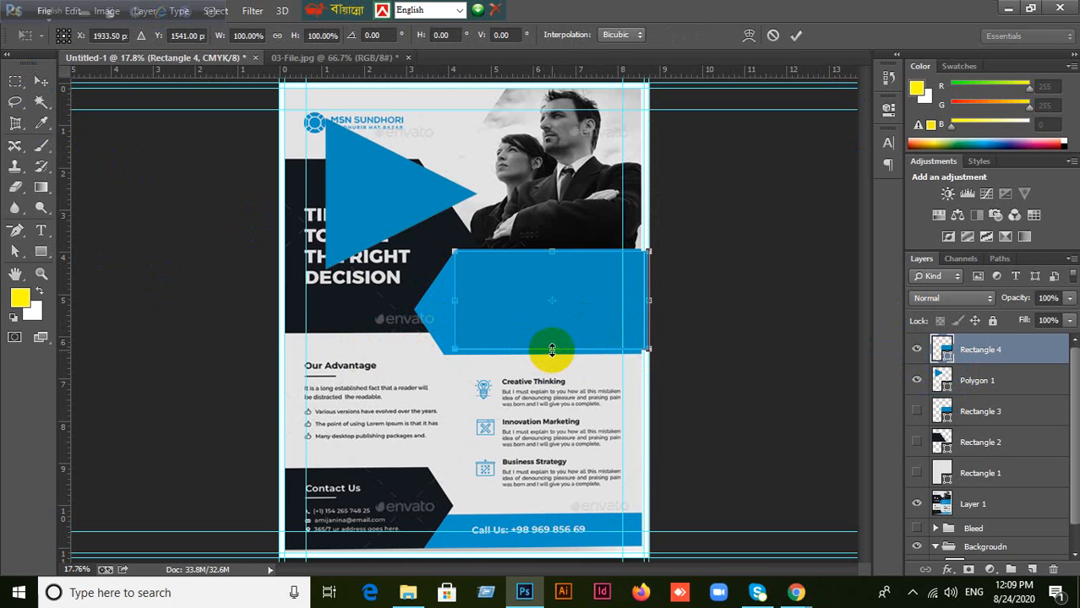
drag(552, 351, 551, 356)
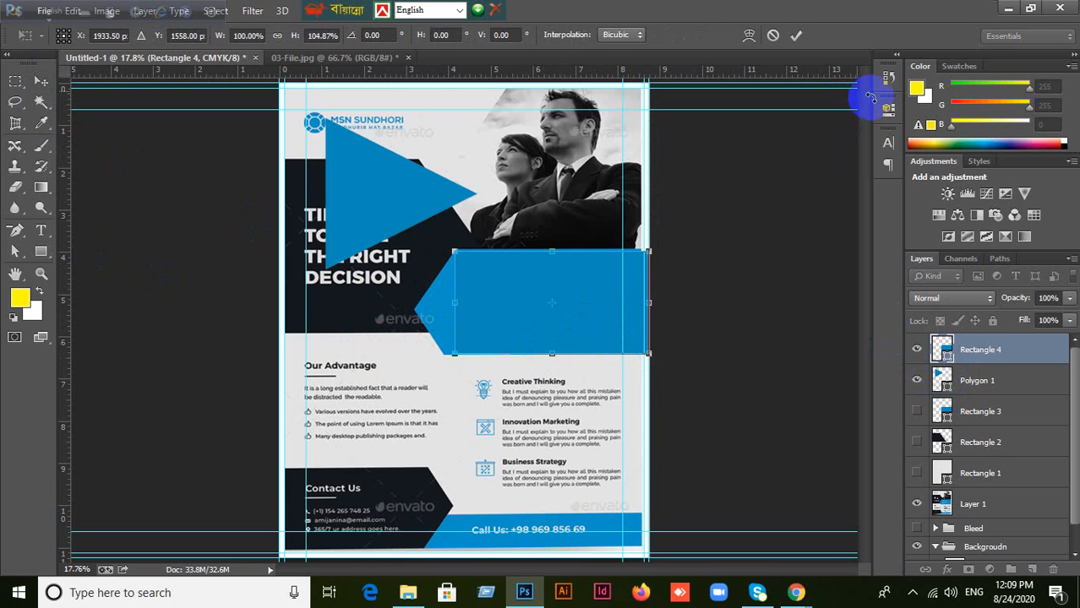
click(798, 39)
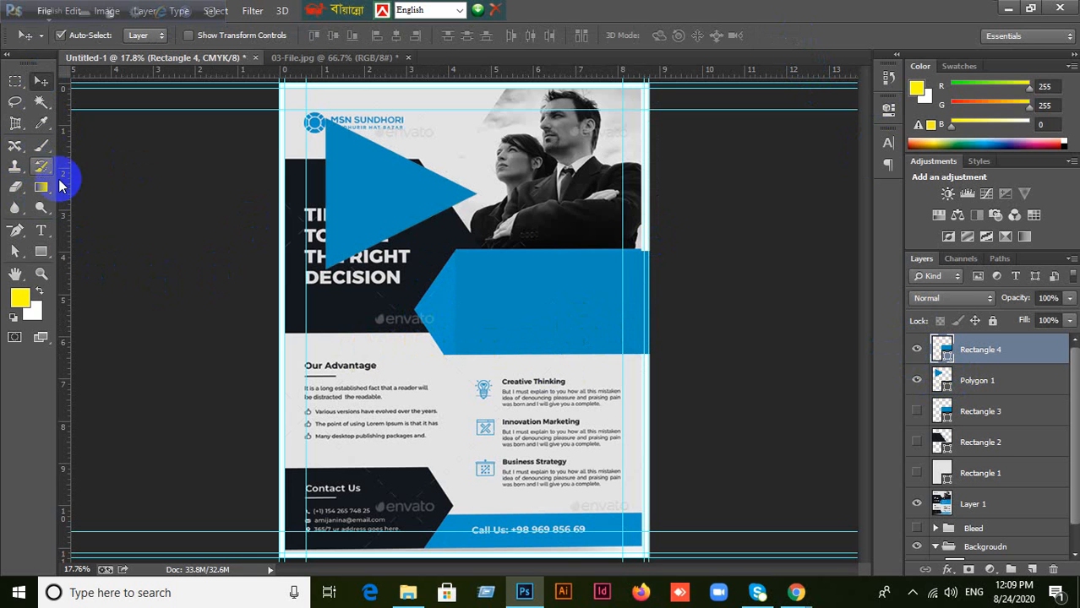
- Add an anchor point midway on the blue rectangle's left edge and move it out to the panel's arrow tip
drag(26, 239, 77, 252)
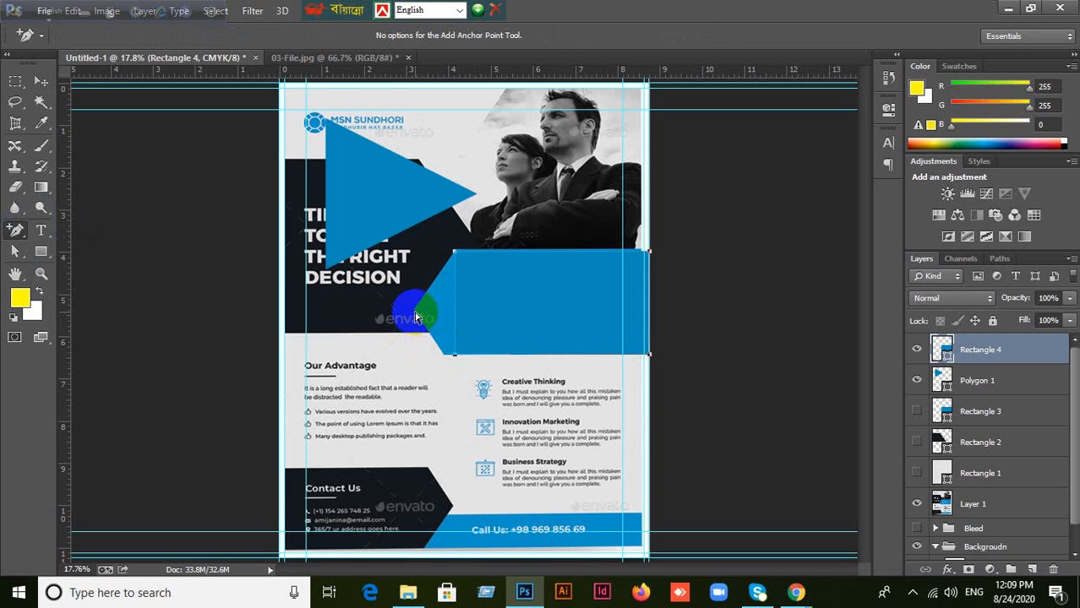
click(455, 312)
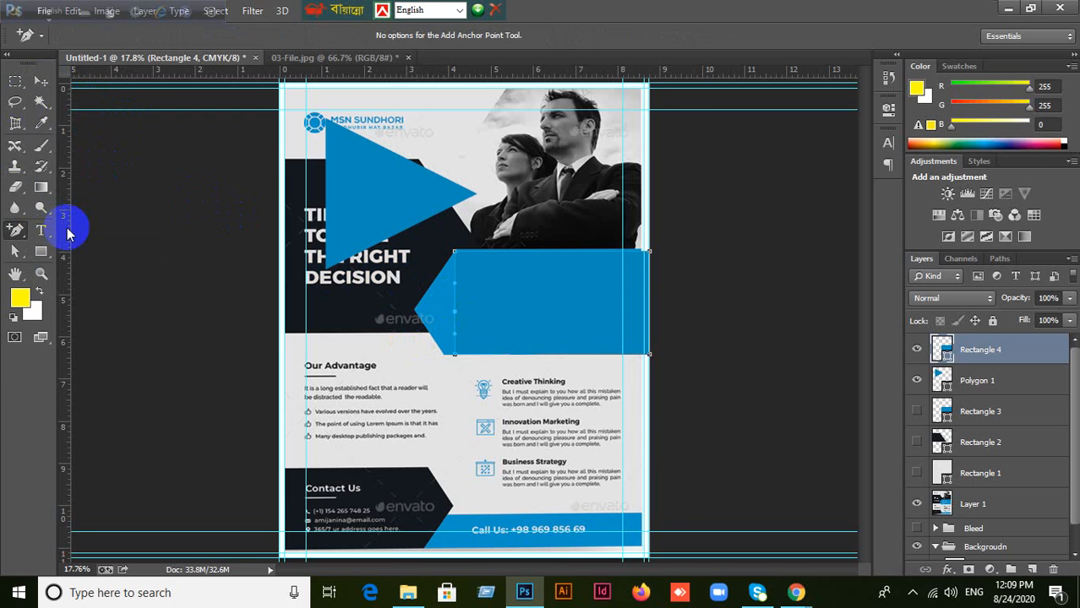
key(a)
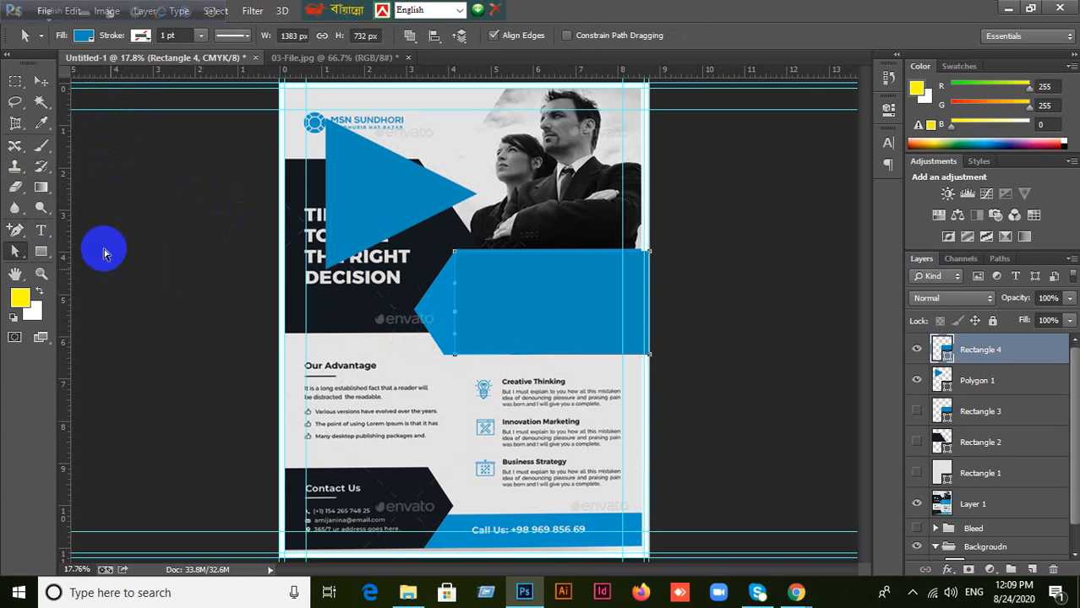
drag(455, 315, 416, 315)
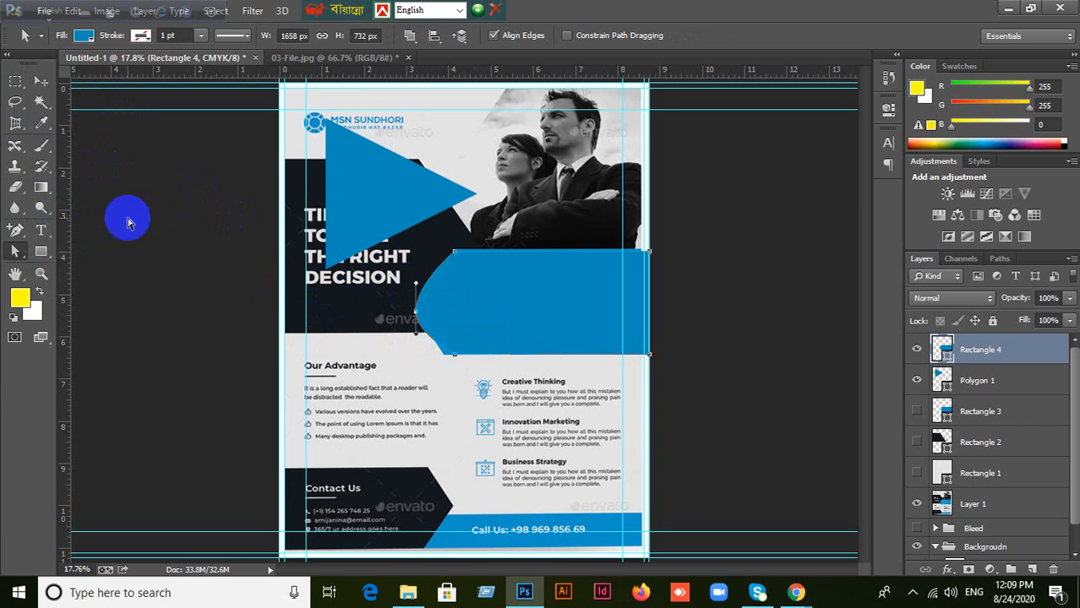
- Convert the anchor point at the arrow tip from a smooth curve to a sharp corner
click(15, 230)
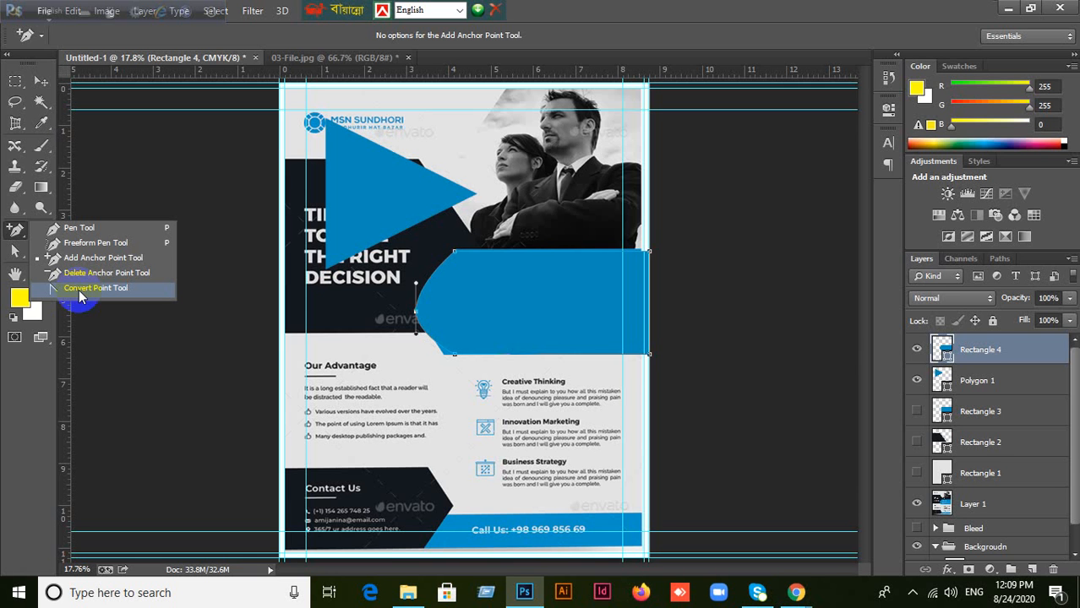
click(79, 289)
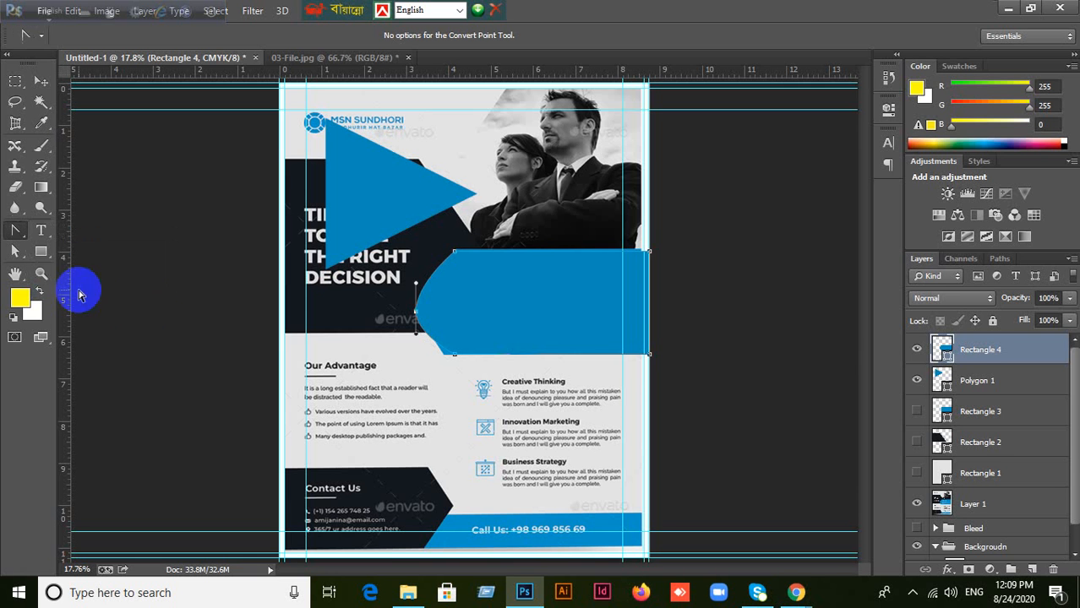
click(415, 317)
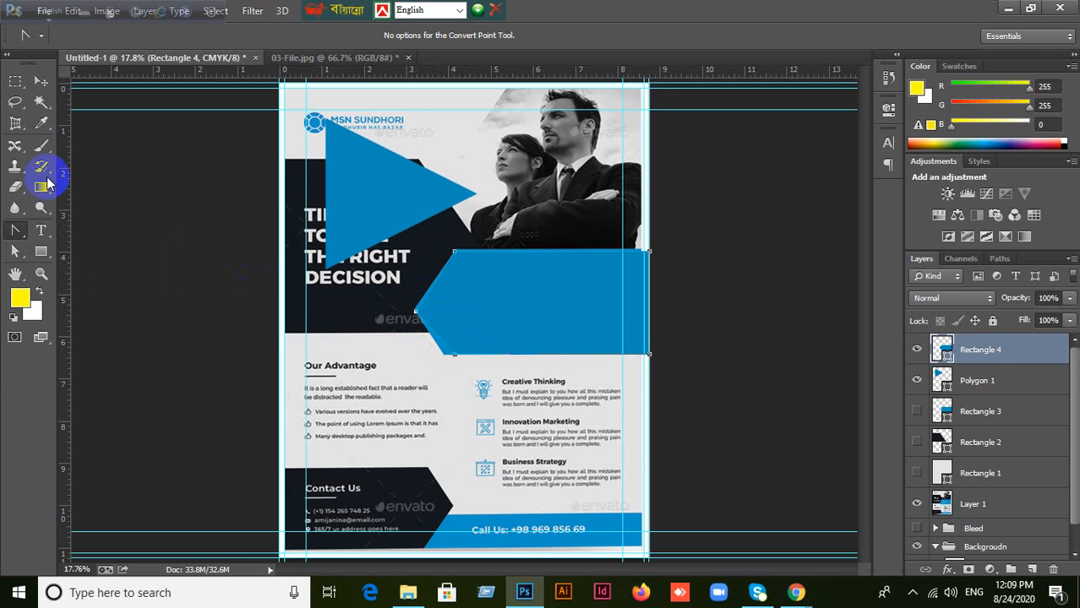
click(40, 84)
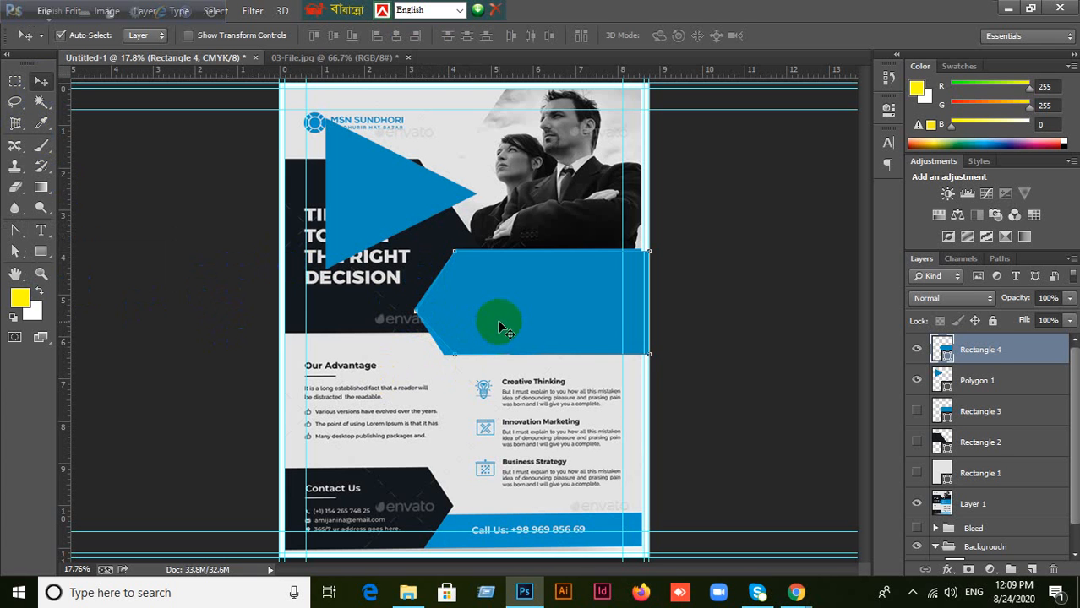
drag(499, 328, 562, 360)
key(ctrl+z)
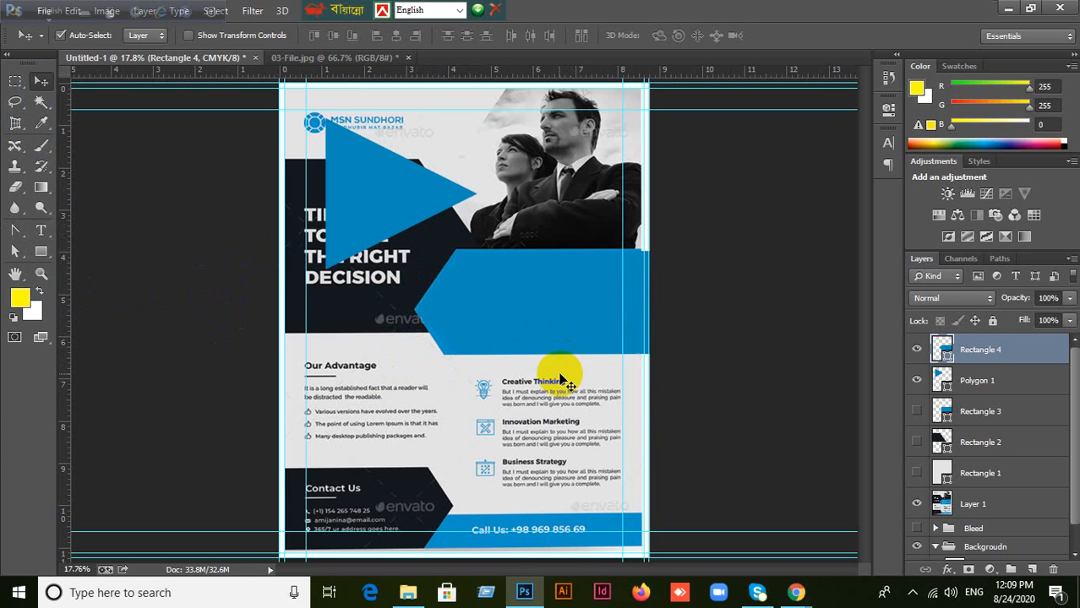
key(a)
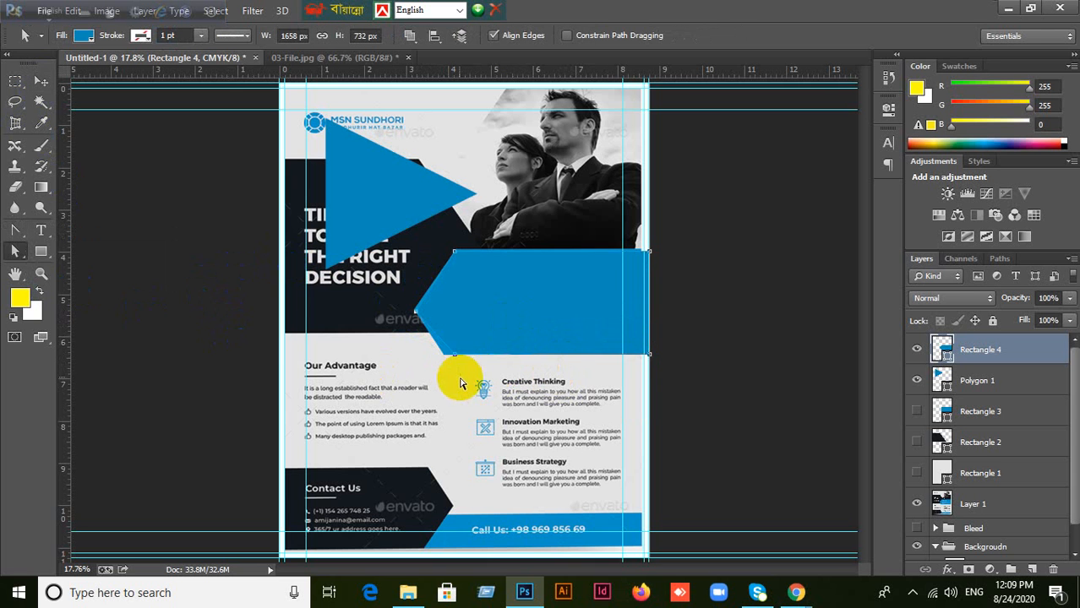
click(41, 82)
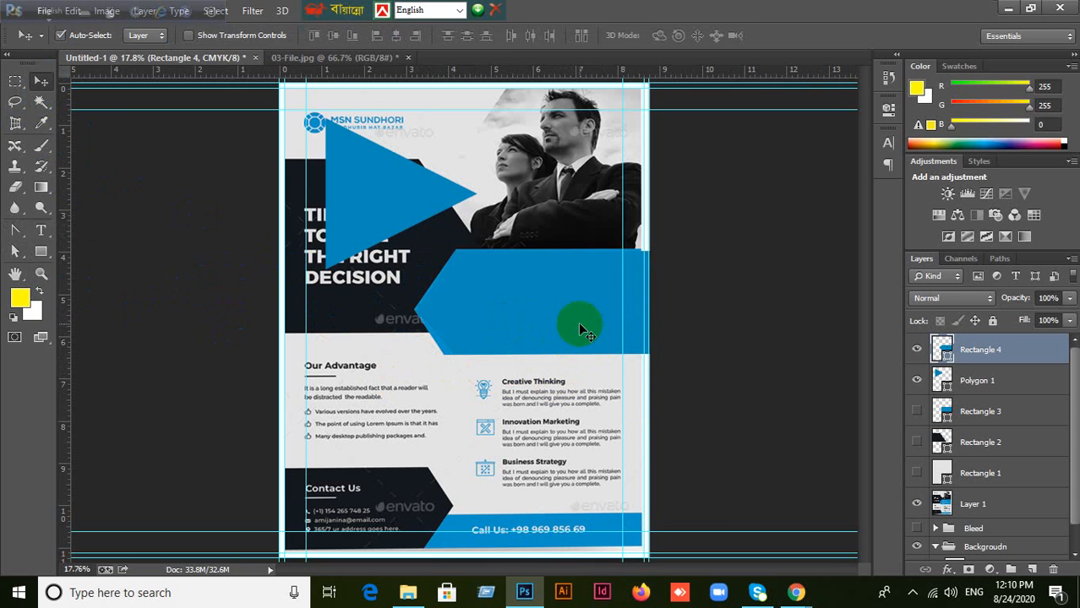
- Change the fill color of Rectangle 4 to near-black 191919
double_click(944, 355)
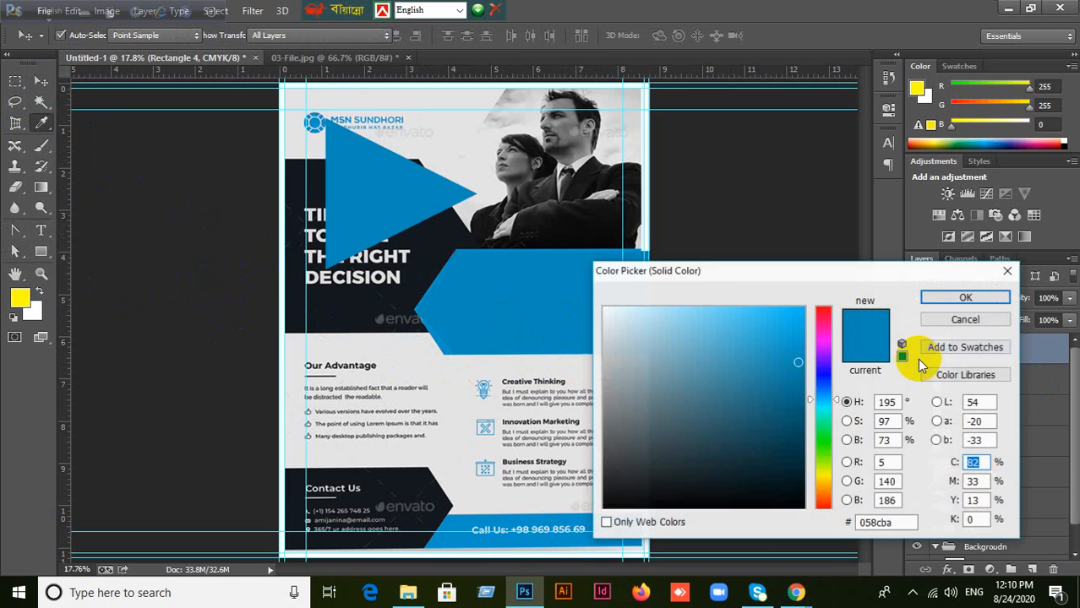
drag(697, 442, 586, 488)
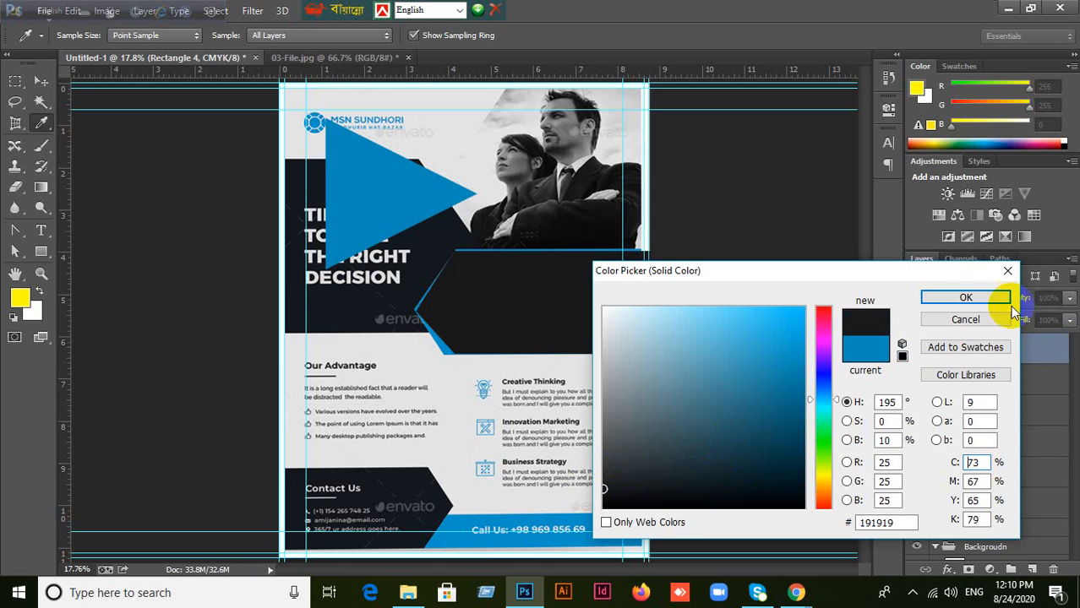
click(950, 298)
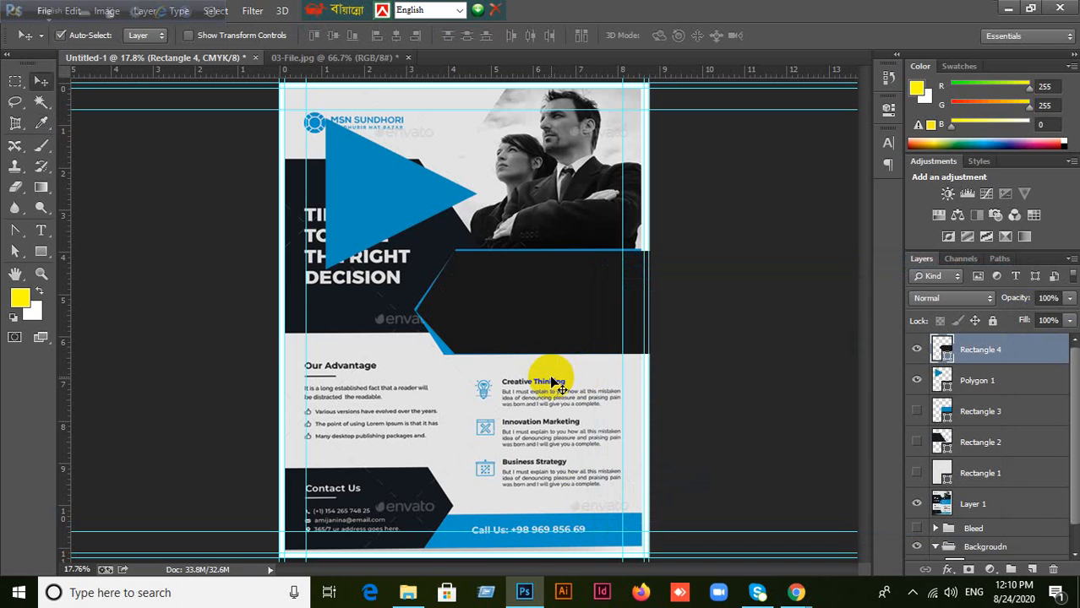
- Move the dark shape's bottom-left, top-left and tip anchor points onto the corners of the blue About panel, then deselect the shape
key(a)
drag(433, 372, 484, 345)
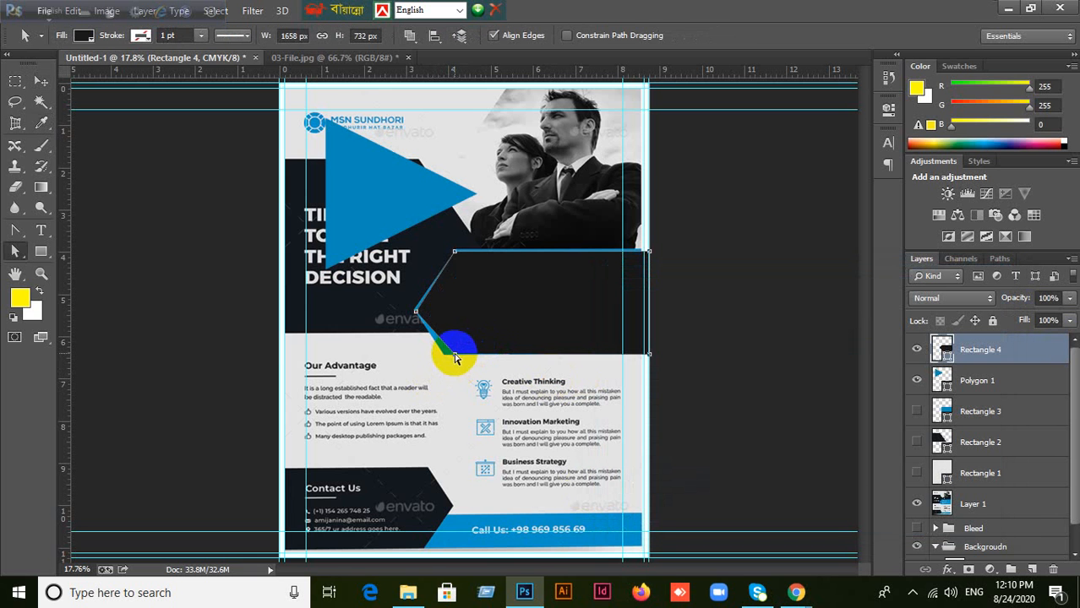
drag(447, 358, 445, 354)
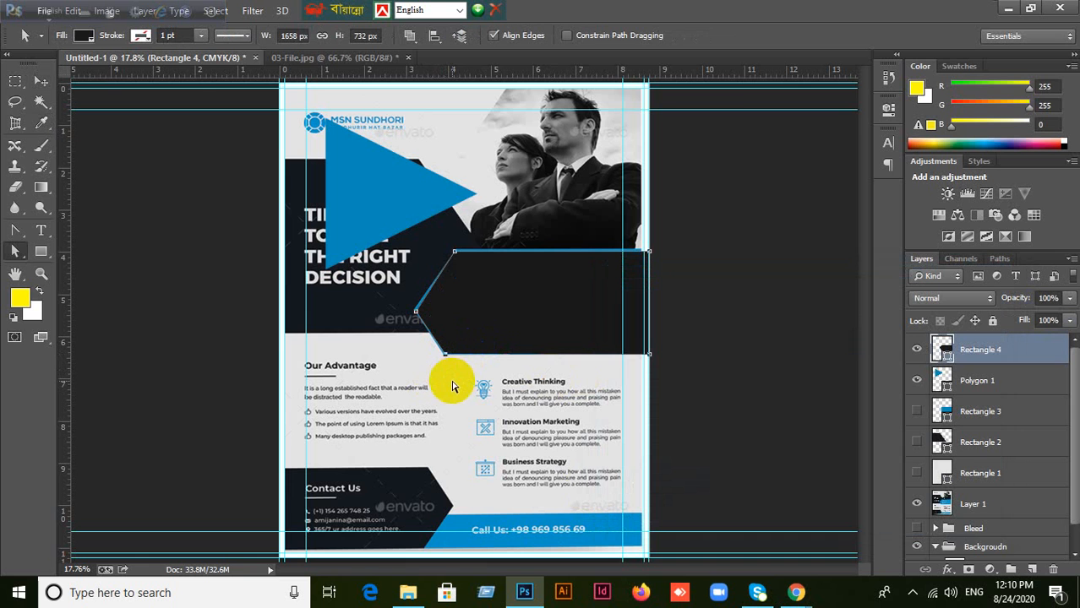
drag(454, 252, 456, 249)
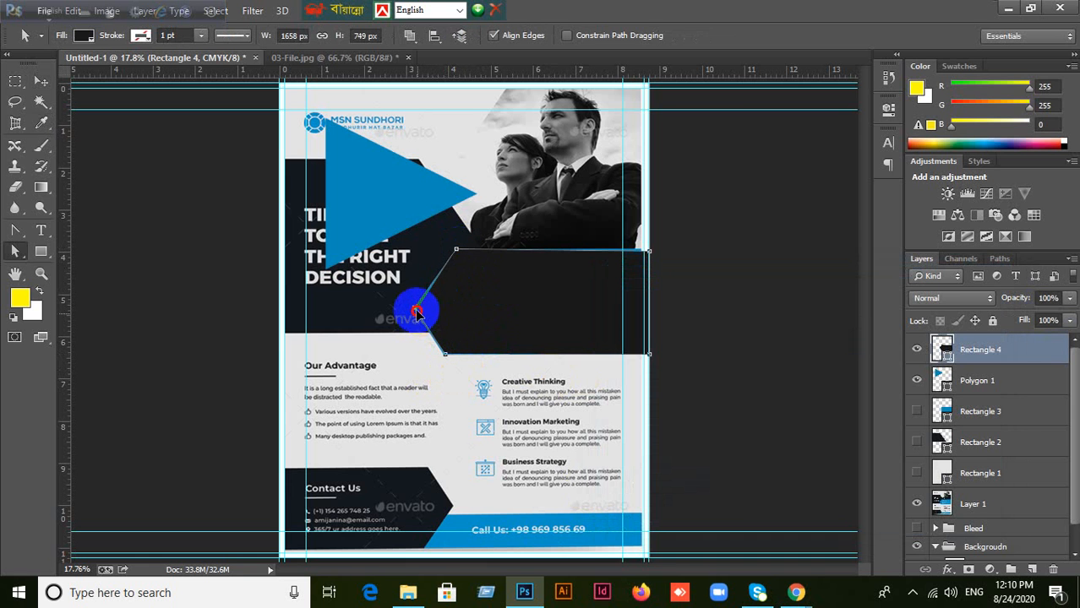
drag(417, 313, 414, 309)
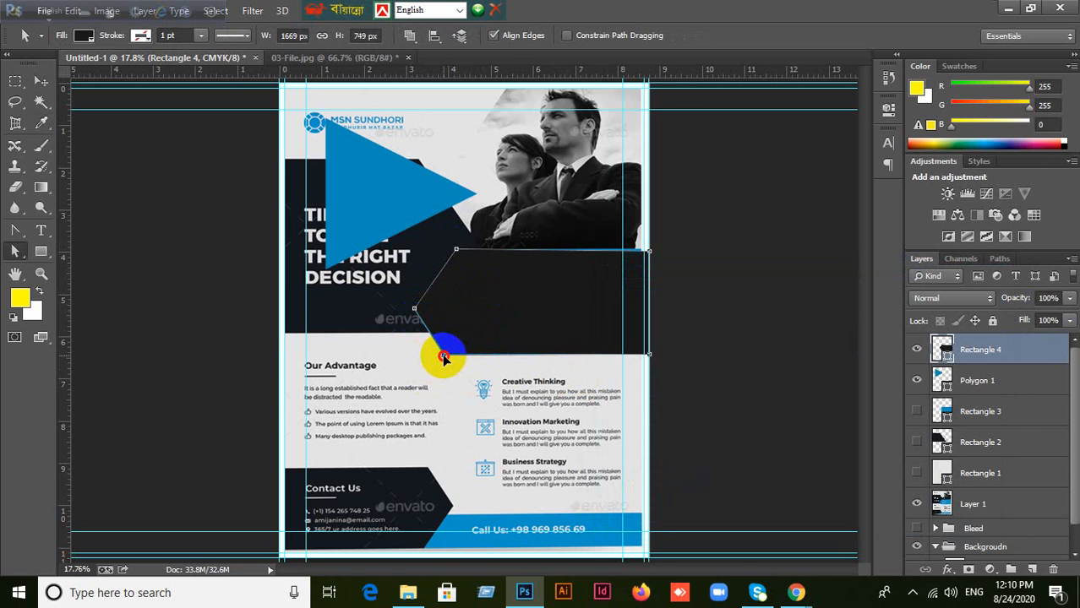
drag(442, 353, 443, 354)
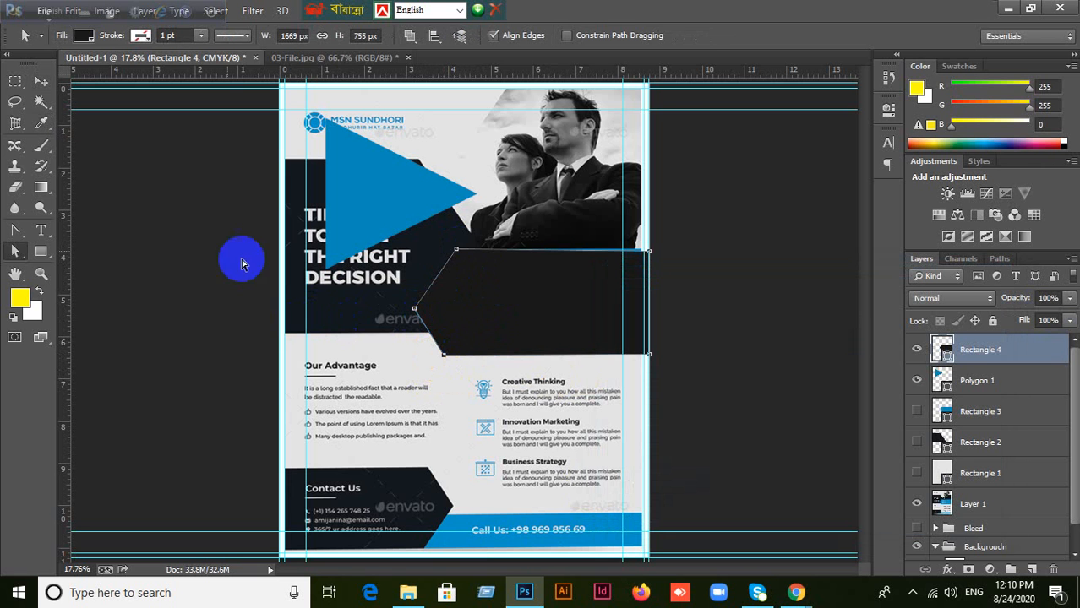
click(41, 81)
click(107, 302)
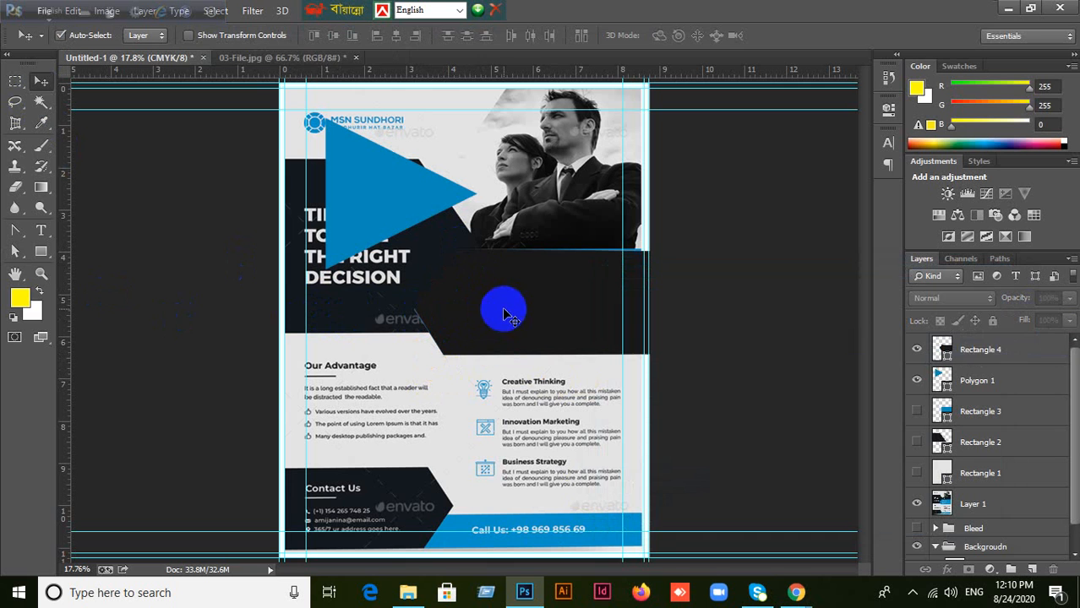
- Raise the dark shape's top-right anchor point to align with the About panel's upper edge
click(499, 344)
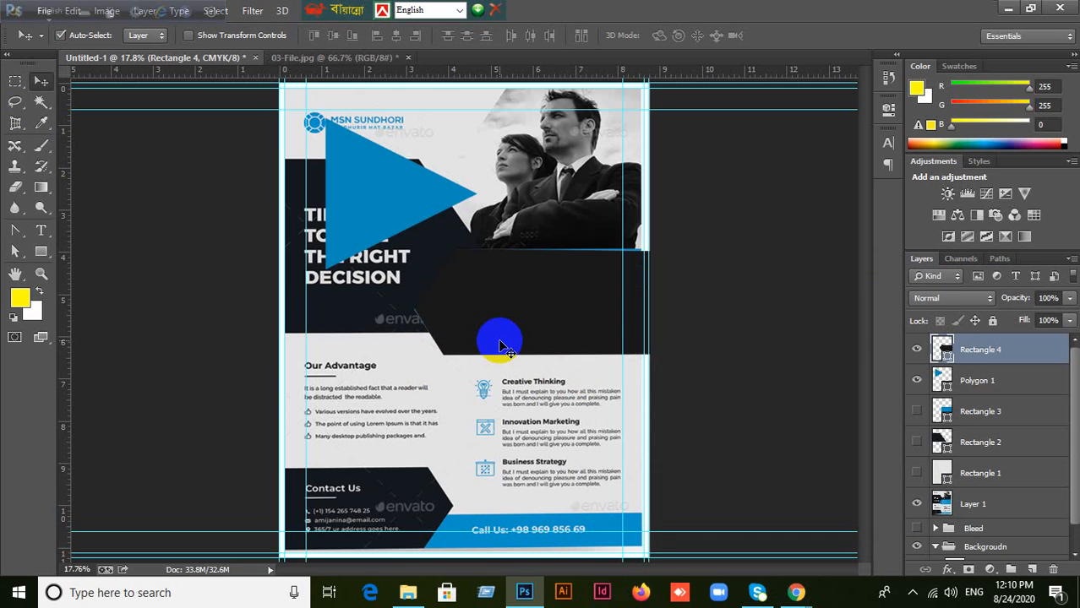
click(14, 234)
click(645, 248)
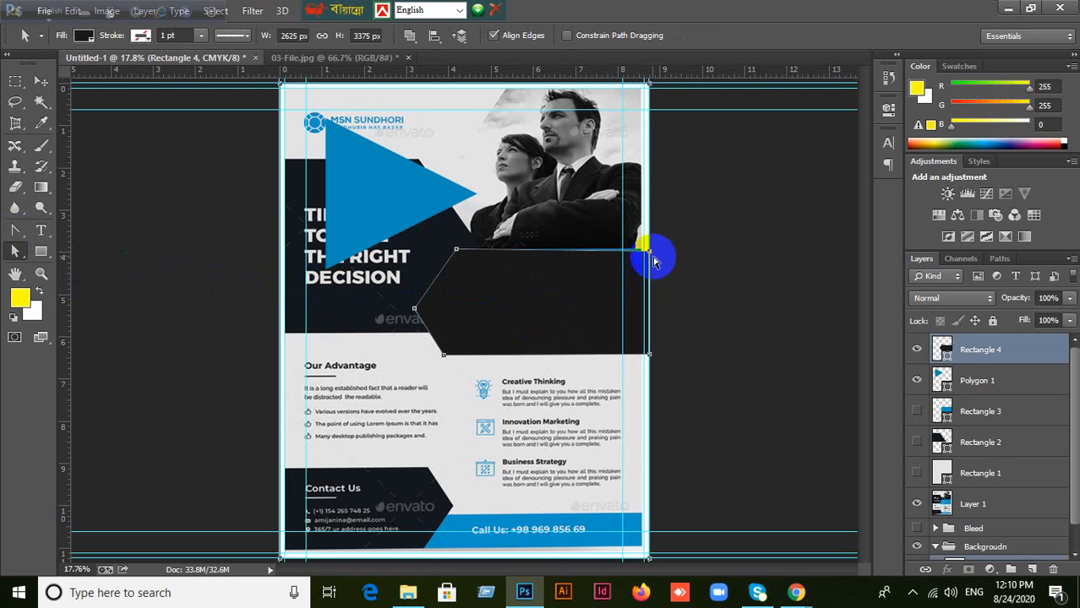
drag(650, 255, 650, 250)
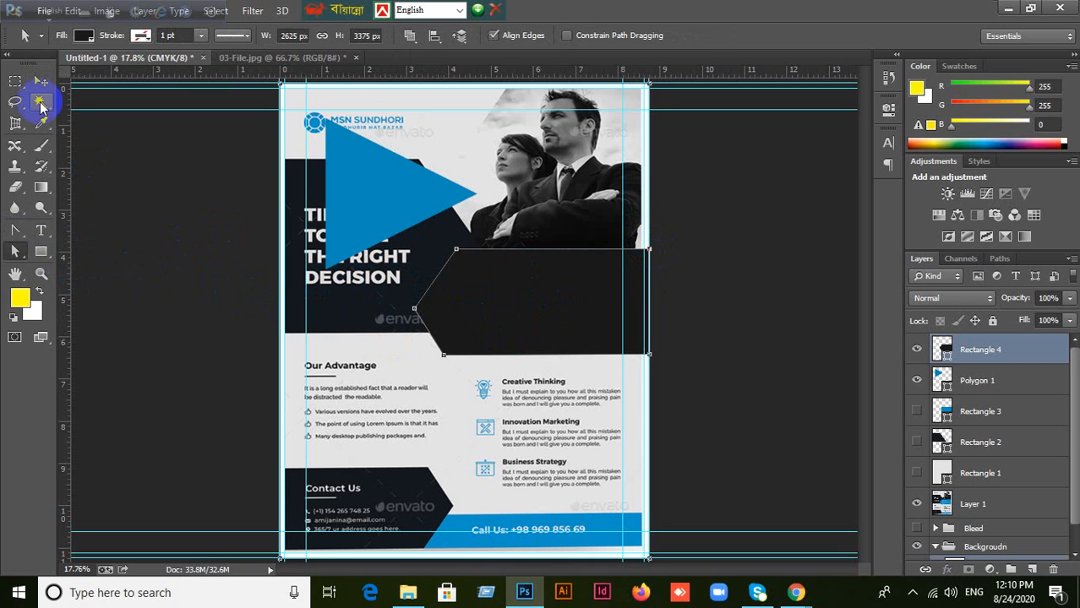
- Move the dark arrow shape up over the businesspeople photo and deselect it
click(40, 82)
click(212, 378)
click(534, 341)
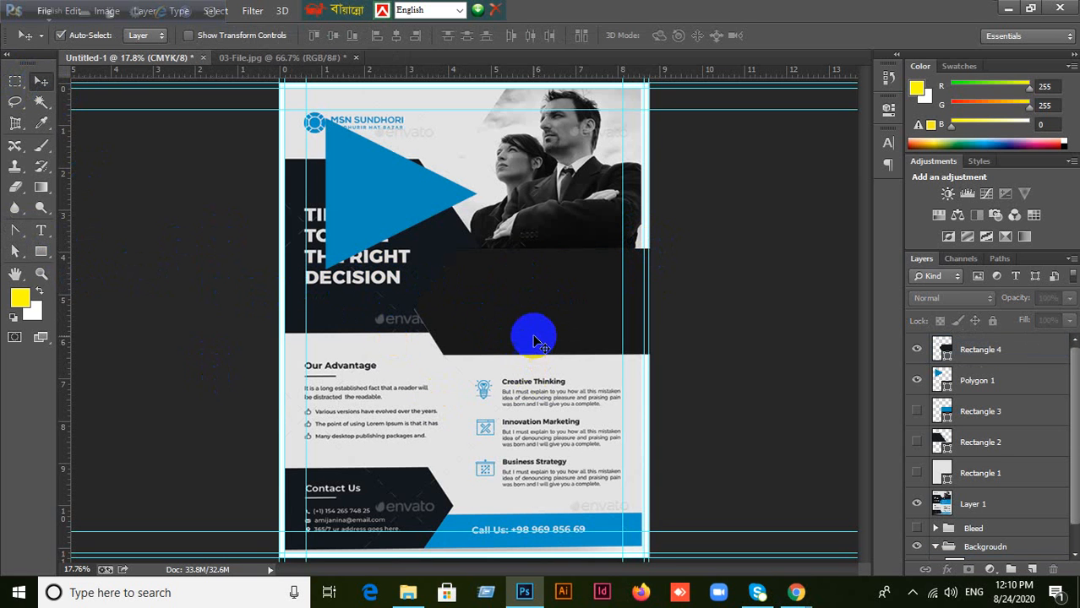
drag(534, 338, 558, 175)
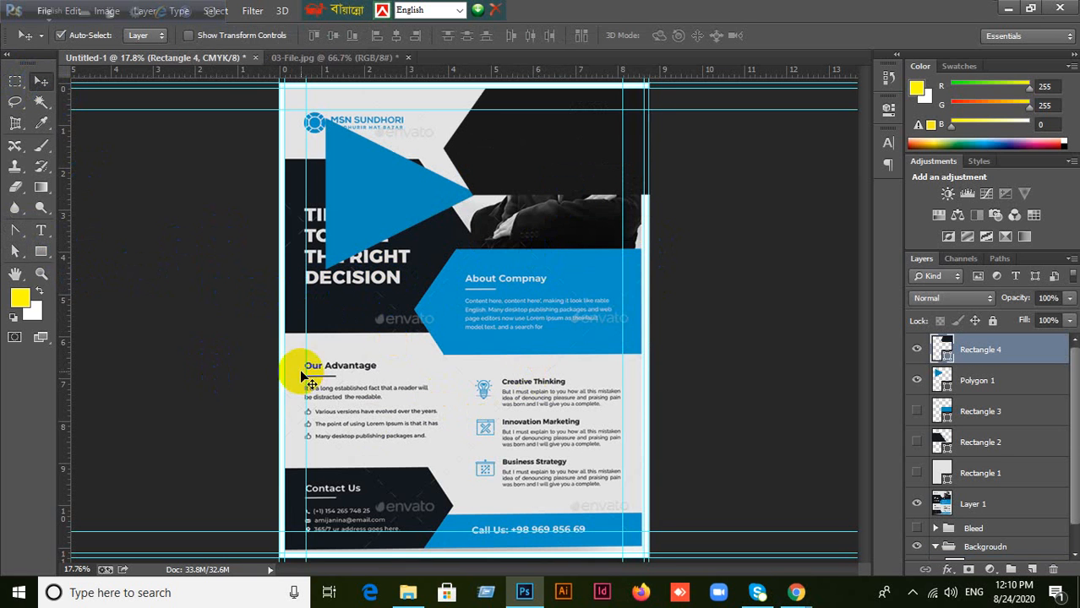
click(171, 290)
- Draw a yellow rectangle of about 1372 x 755 px over the About panel, from the arrow's base to the page edge, and toggle its visibility
click(40, 251)
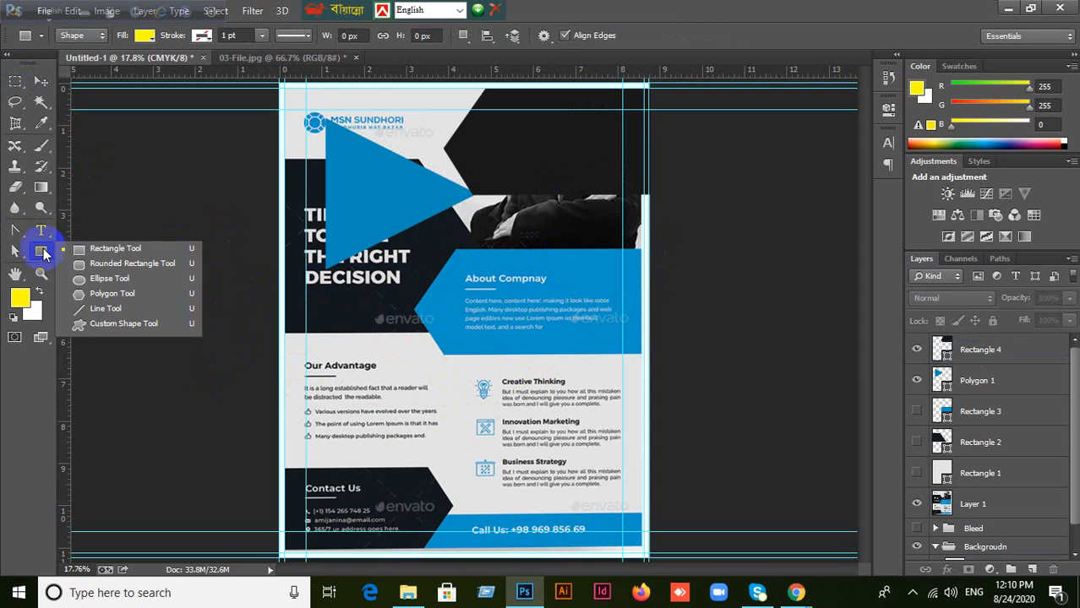
click(87, 250)
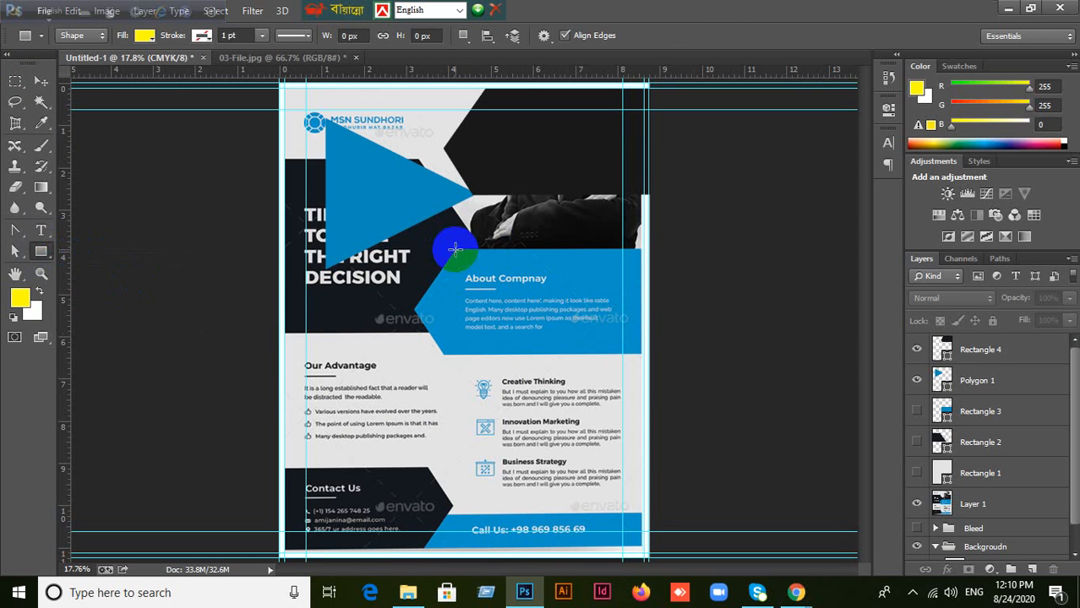
drag(455, 249, 649, 354)
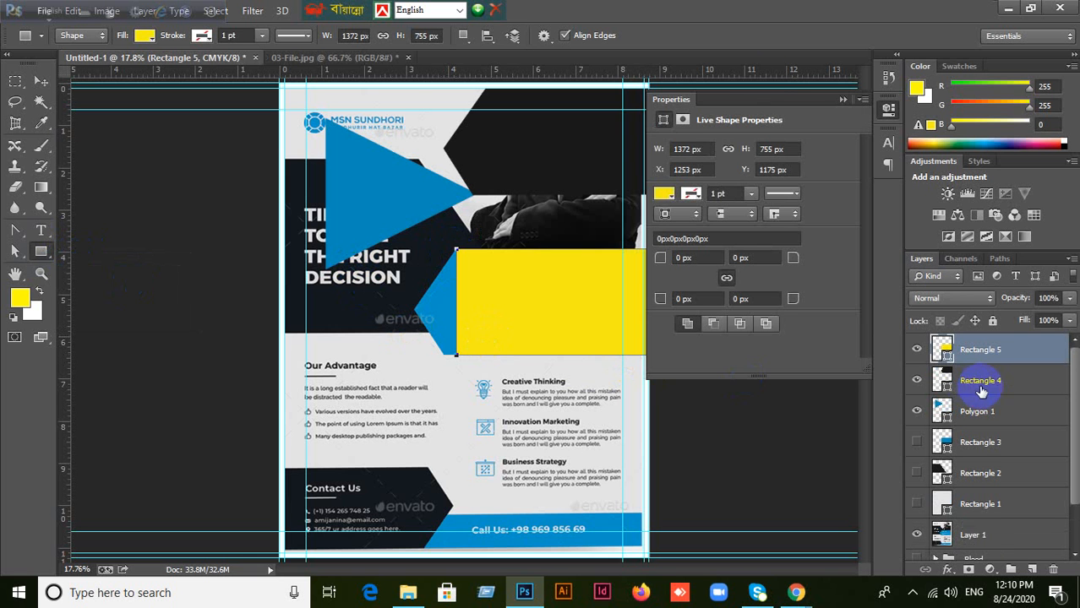
click(841, 100)
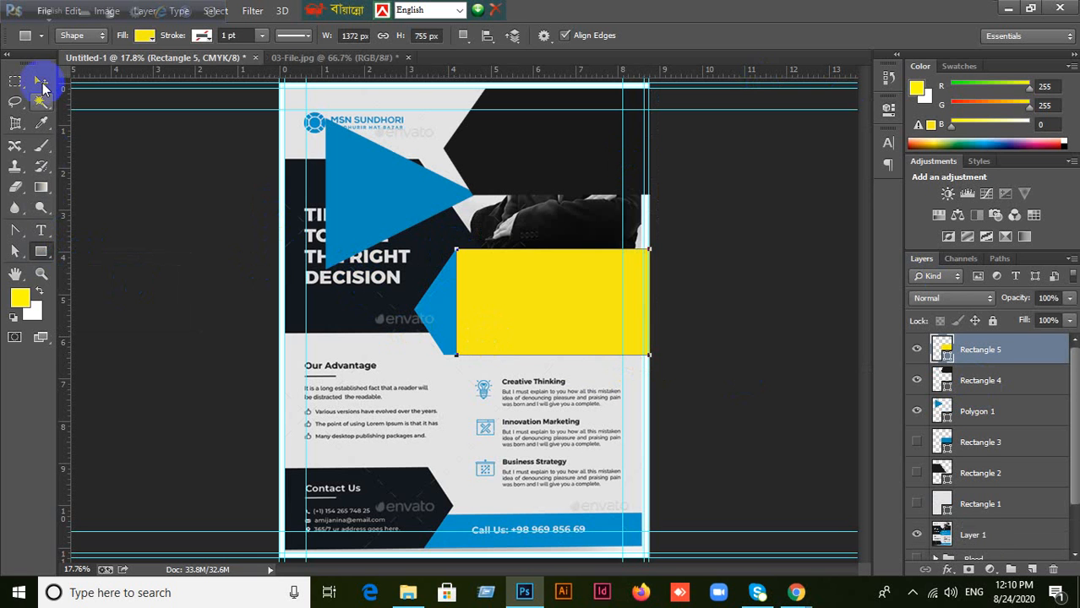
click(40, 81)
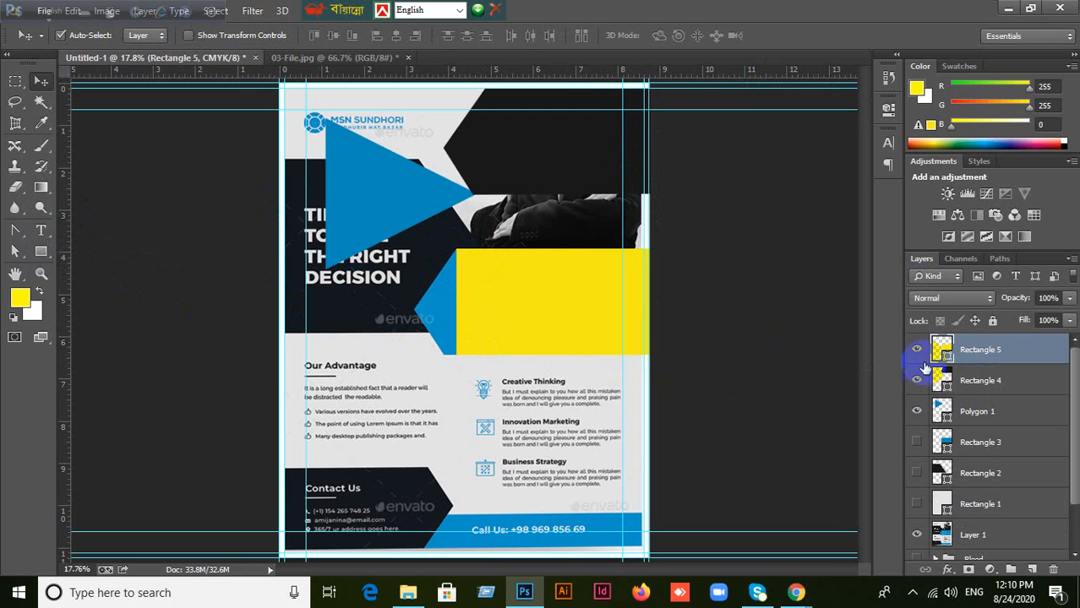
click(917, 352)
click(918, 352)
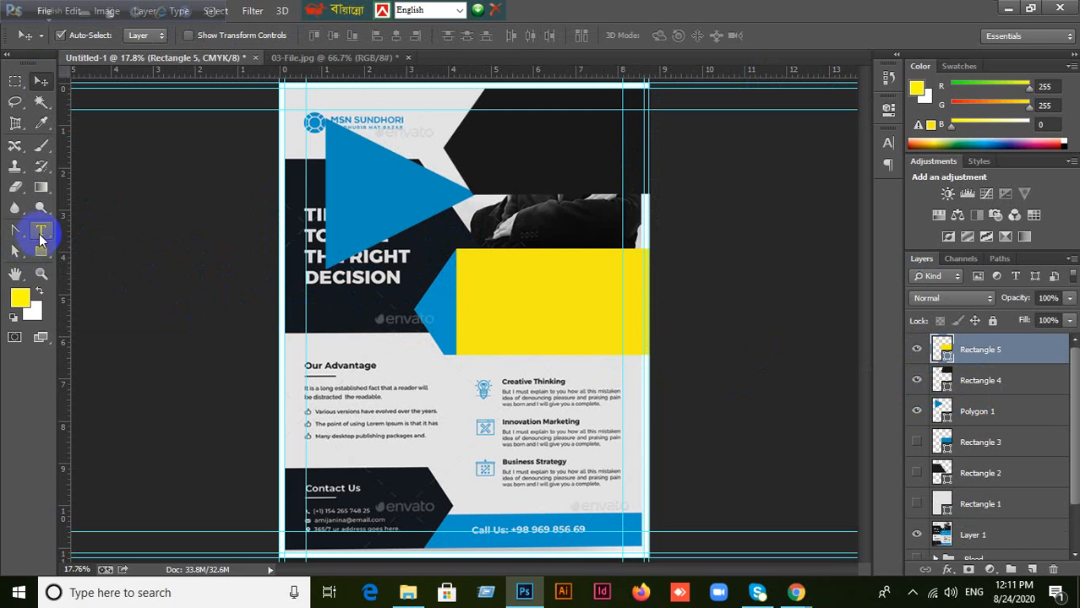
- Add an anchor point on the yellow rectangle's left edge and pull it out to the tip of the blue About arrow
click(17, 230)
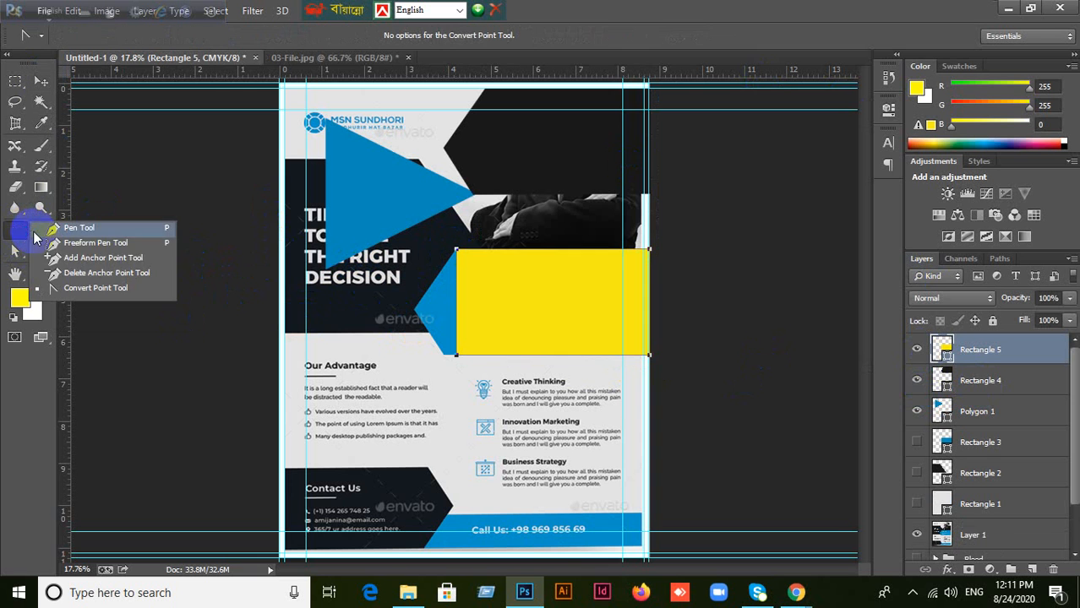
click(73, 258)
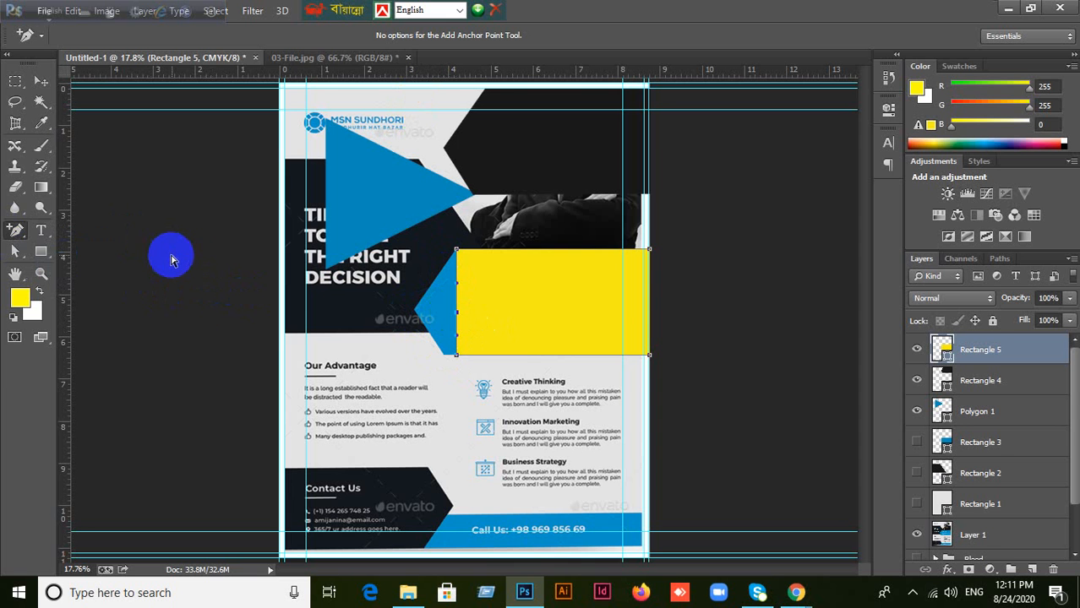
click(17, 254)
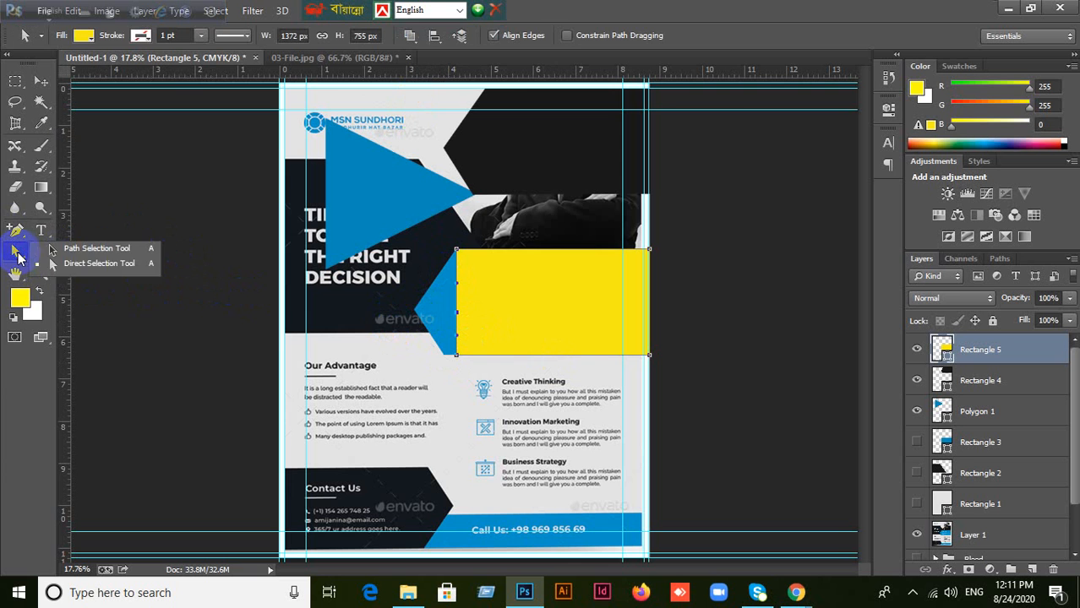
click(80, 264)
drag(448, 306, 414, 306)
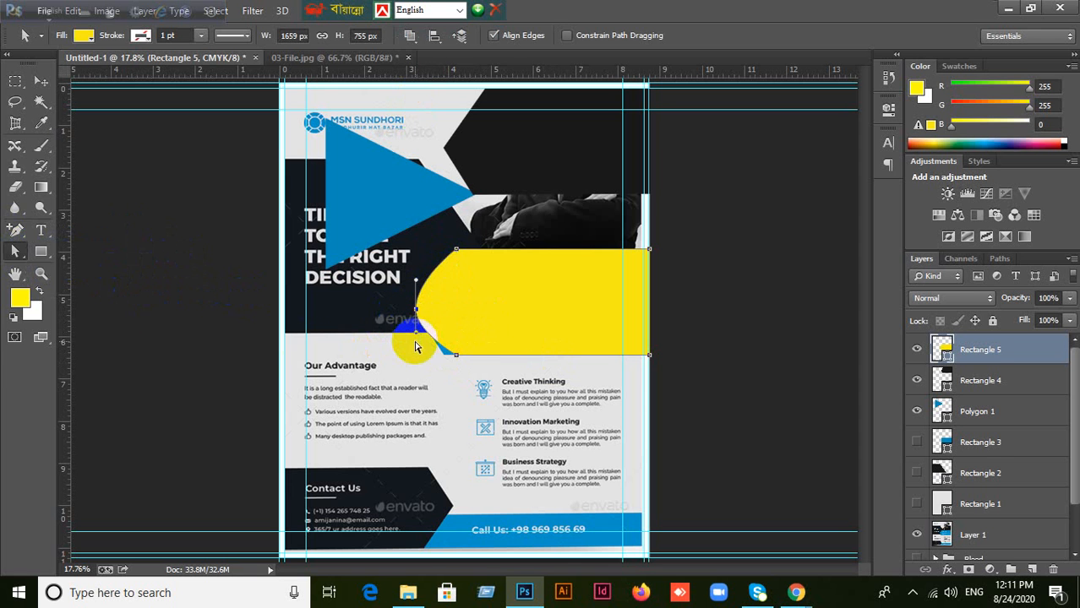
- Convert the yellow shape's curved tip into a sharp corner point
click(15, 231)
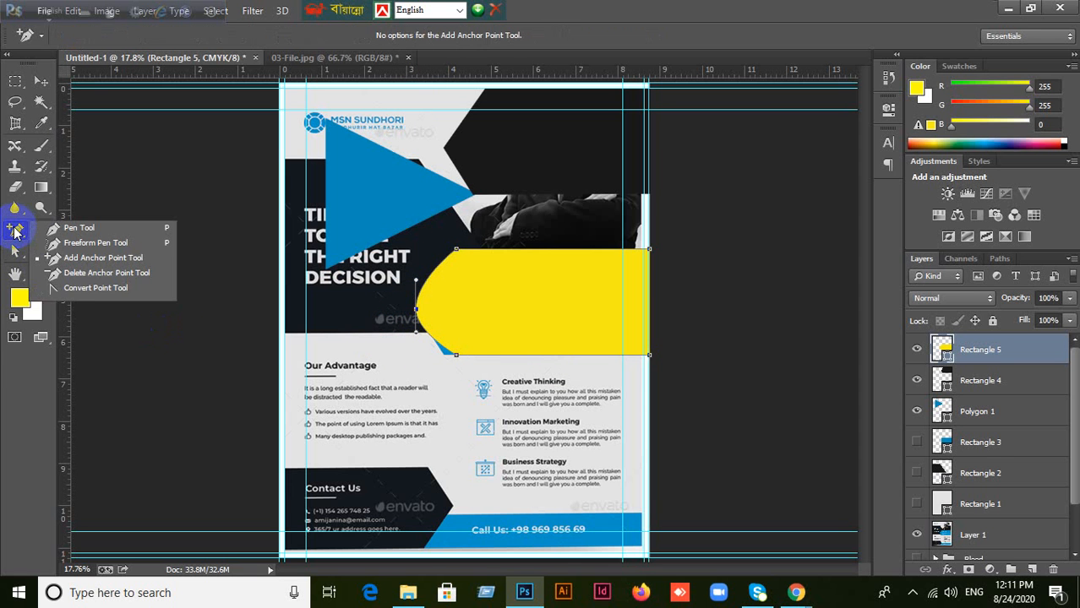
click(82, 289)
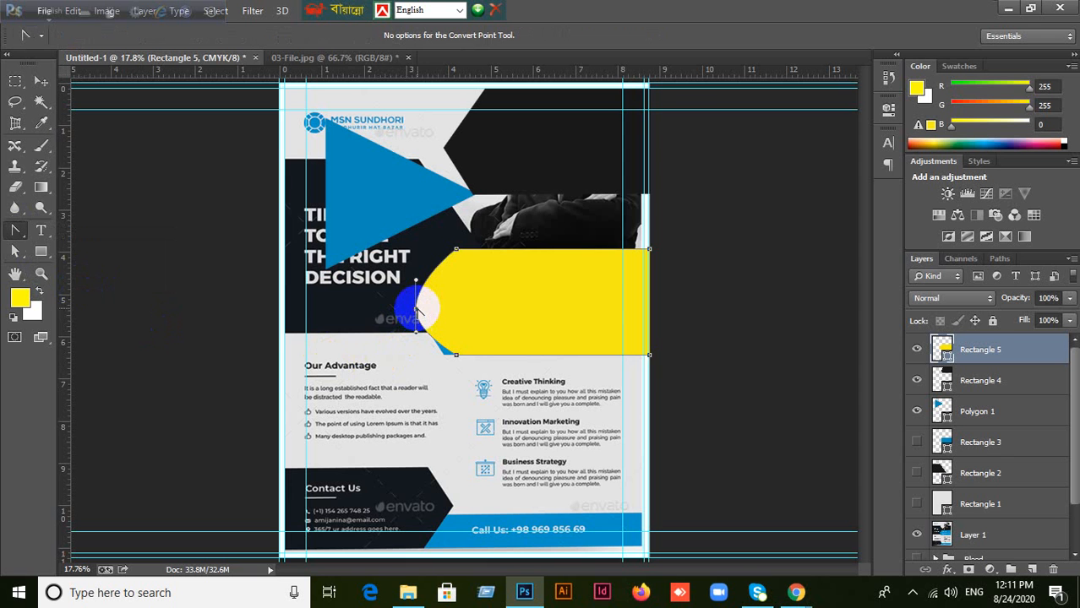
click(415, 310)
click(15, 251)
click(125, 281)
click(41, 82)
click(217, 267)
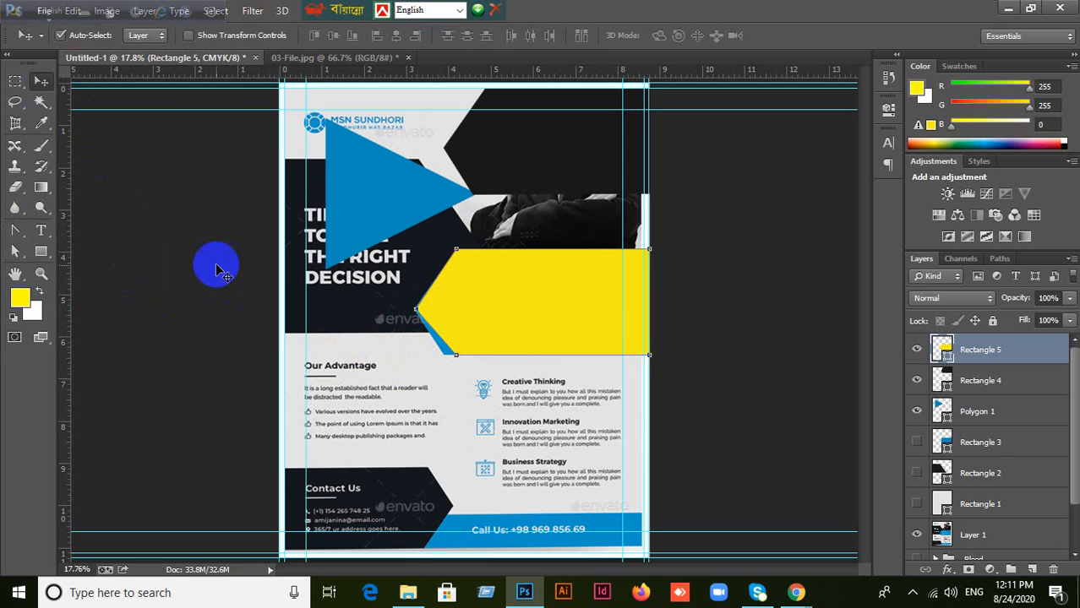
click(1023, 356)
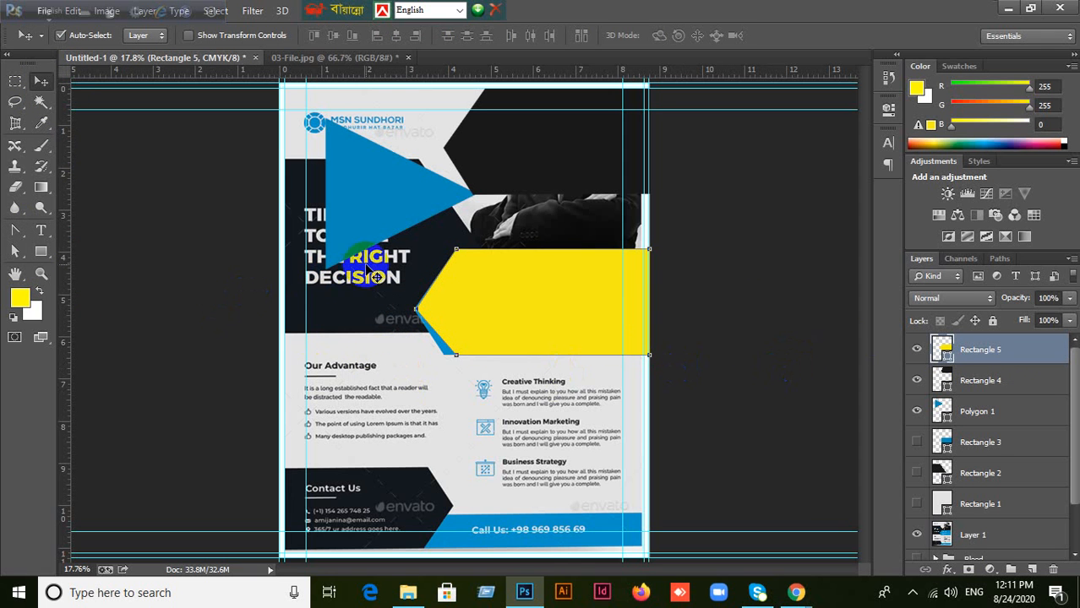
click(917, 412)
click(917, 412)
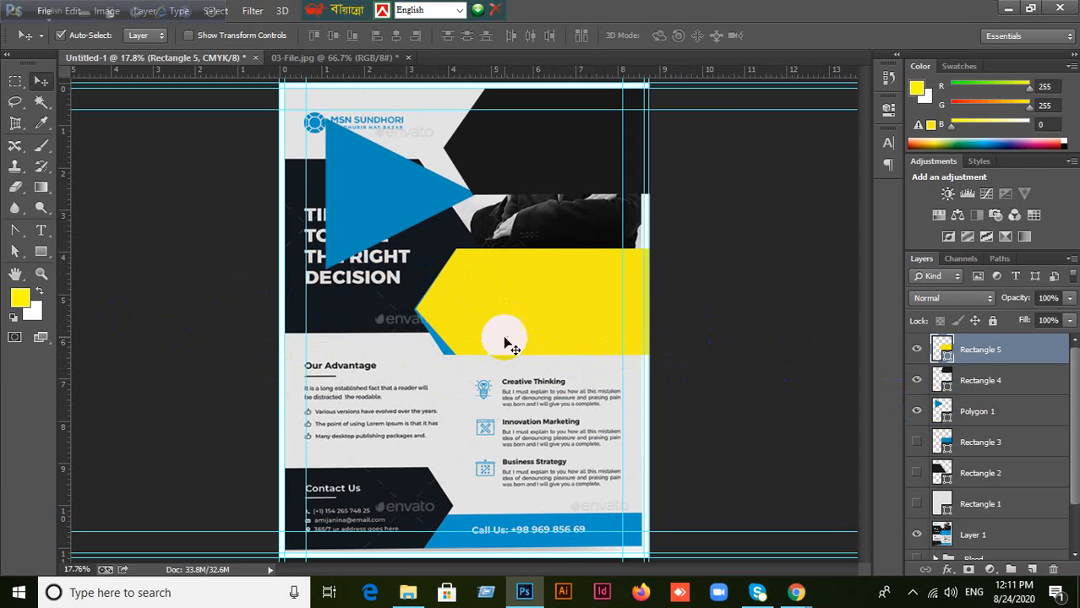
- Move the yellow arrow's lower-left and tip anchor points onto the corners of the blue About panel, then reselect the whole shape
click(14, 251)
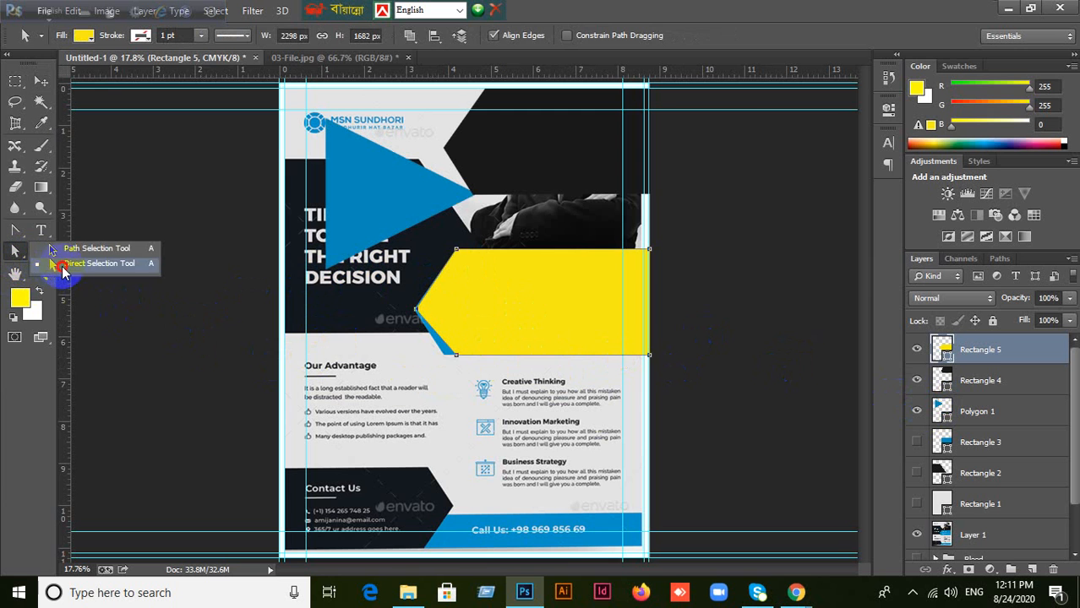
click(67, 267)
click(457, 356)
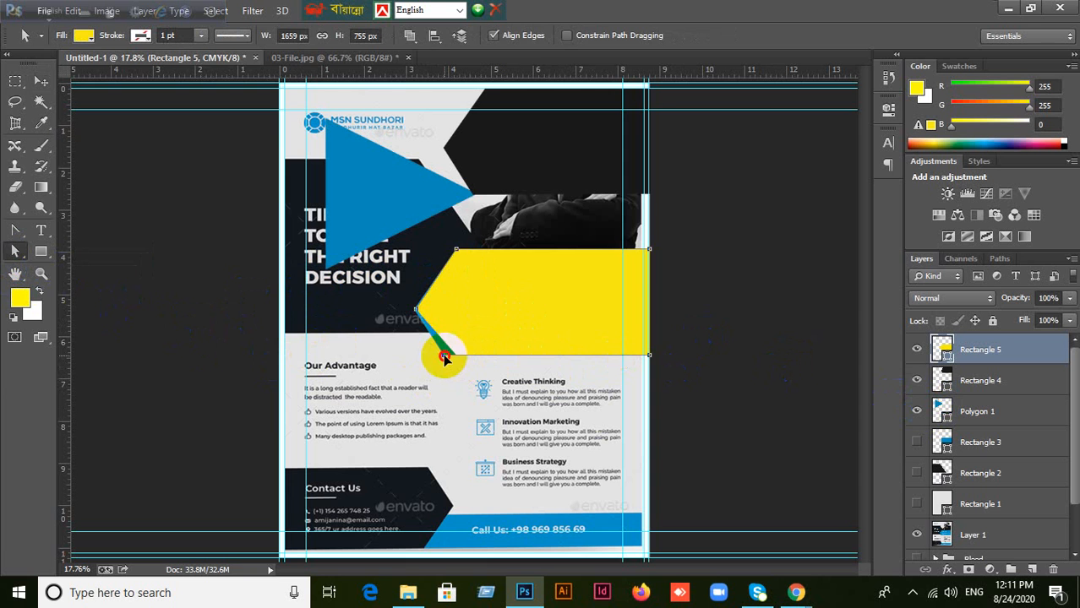
drag(444, 357, 444, 356)
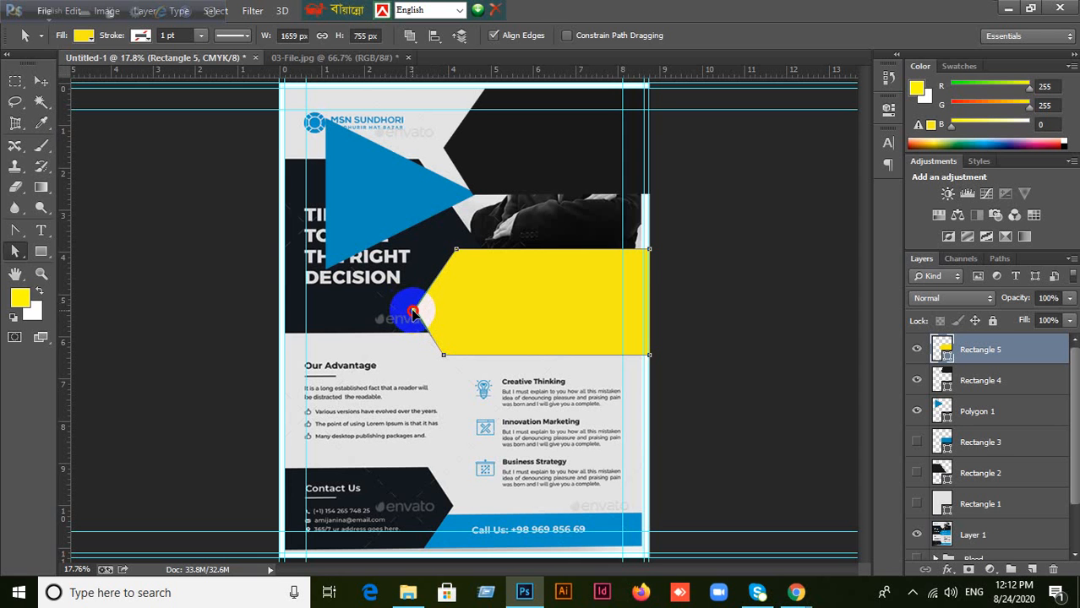
drag(411, 313, 413, 310)
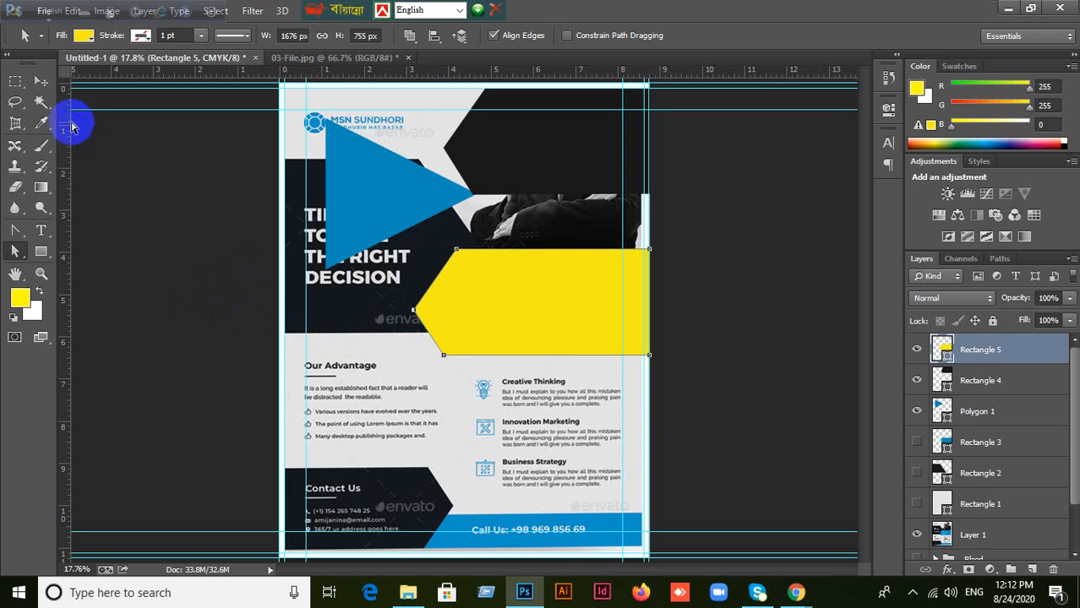
click(39, 82)
click(462, 403)
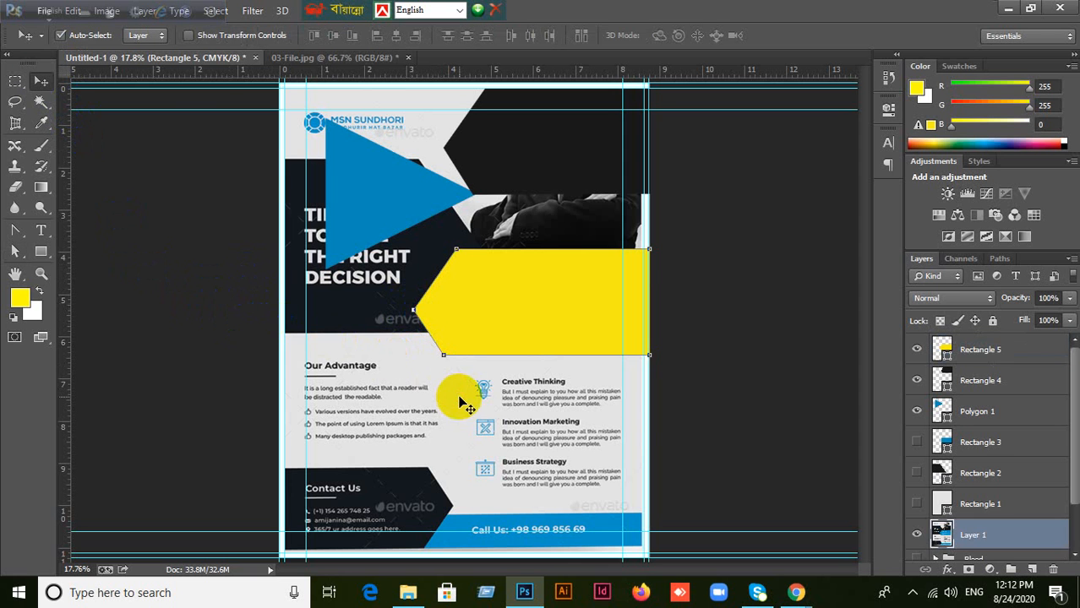
click(509, 317)
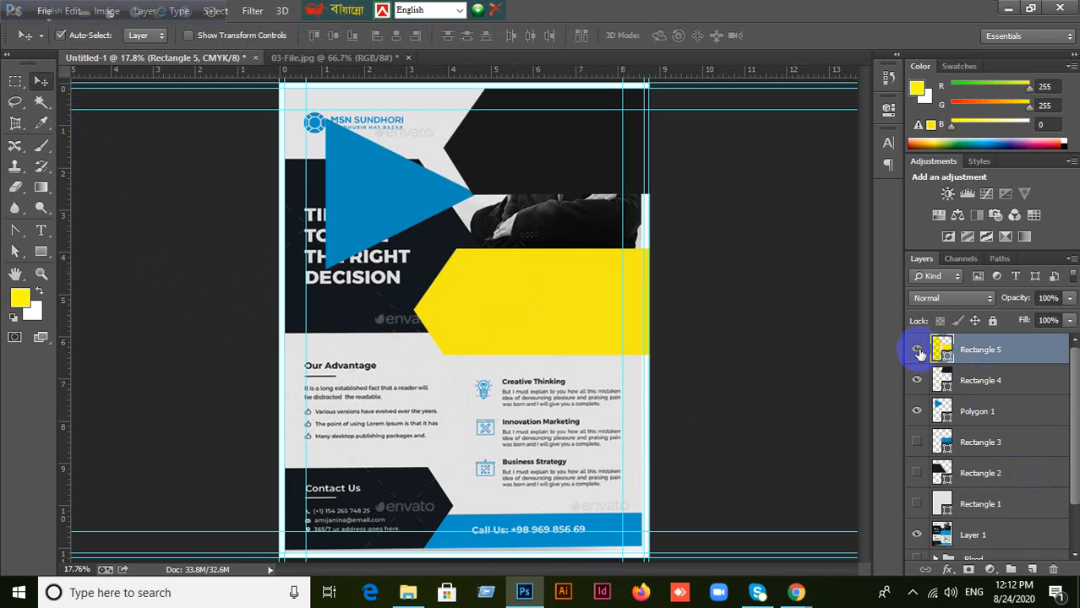
- Hide the yellow arrow and recolor its fill with the blue sampled from the About panel
click(917, 350)
double_click(943, 351)
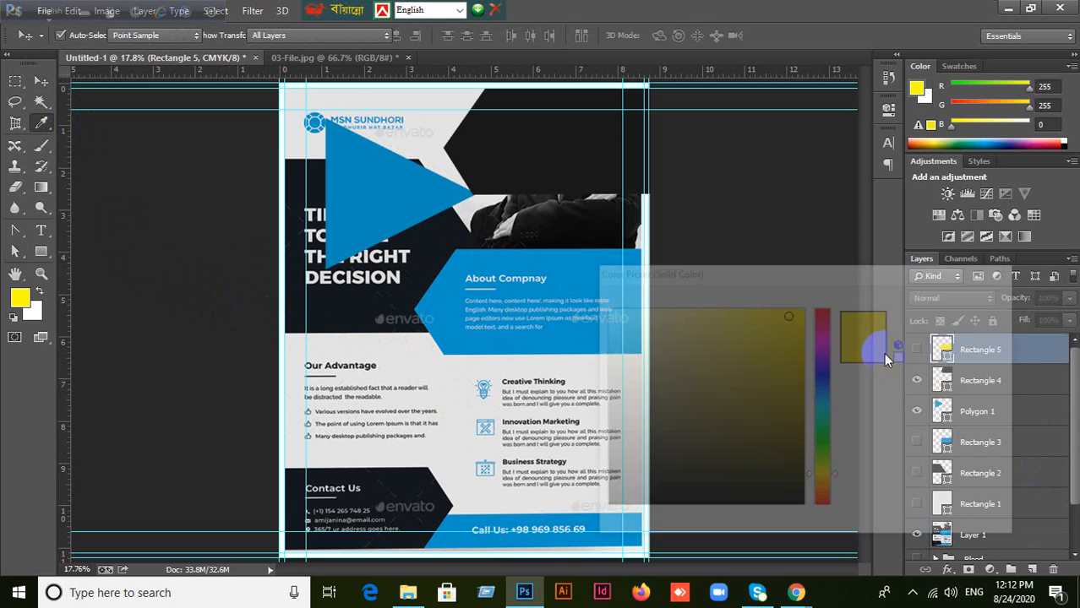
click(545, 267)
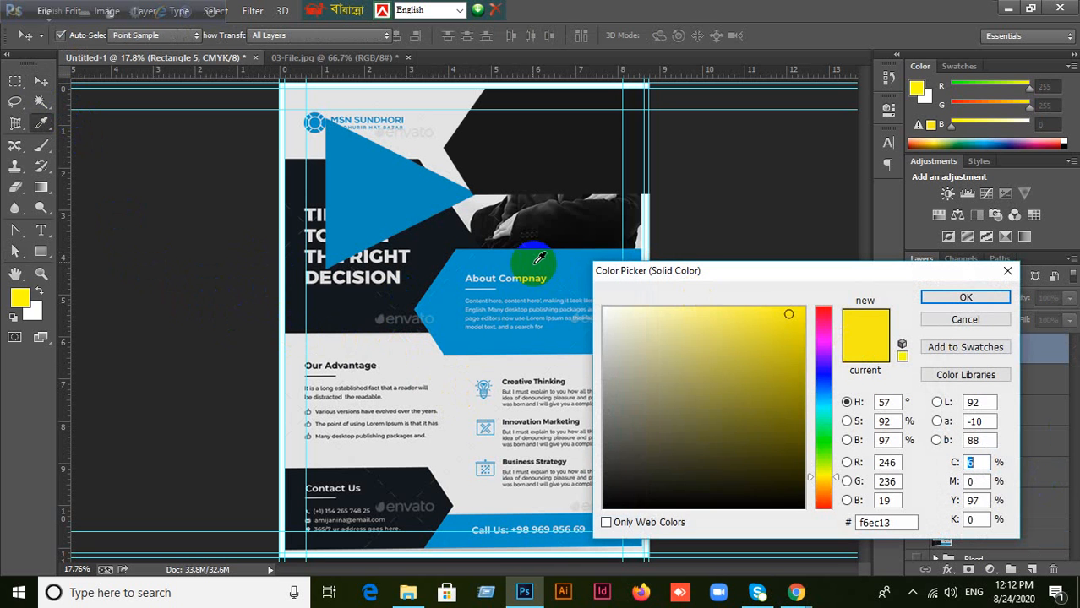
click(929, 296)
- Delete the blue triangle and the dark arrow shape over the businesspeople photo
click(355, 207)
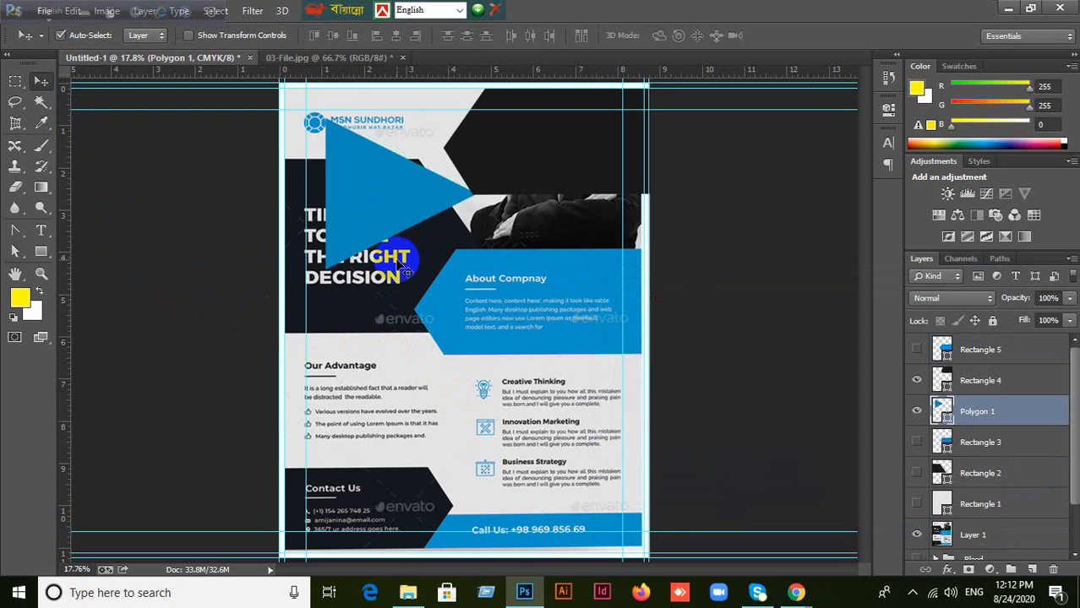
key(Delete)
click(532, 152)
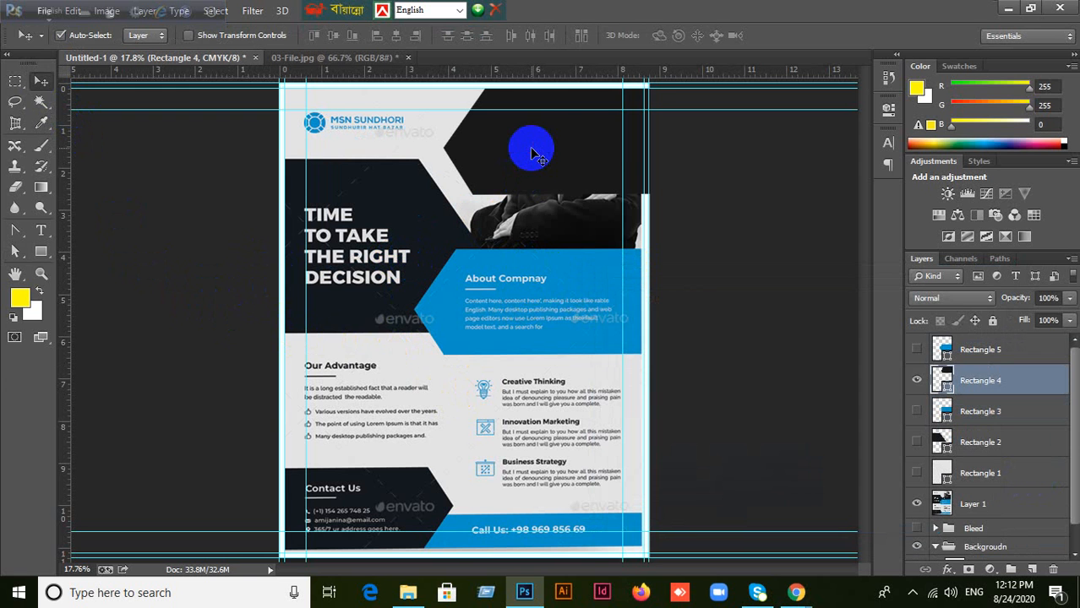
key(Delete)
- Show the recolored arrow, the blue Rectangle 3 beneath it and the dark headline panel, toggling the dark panel to compare it with the reference
click(979, 355)
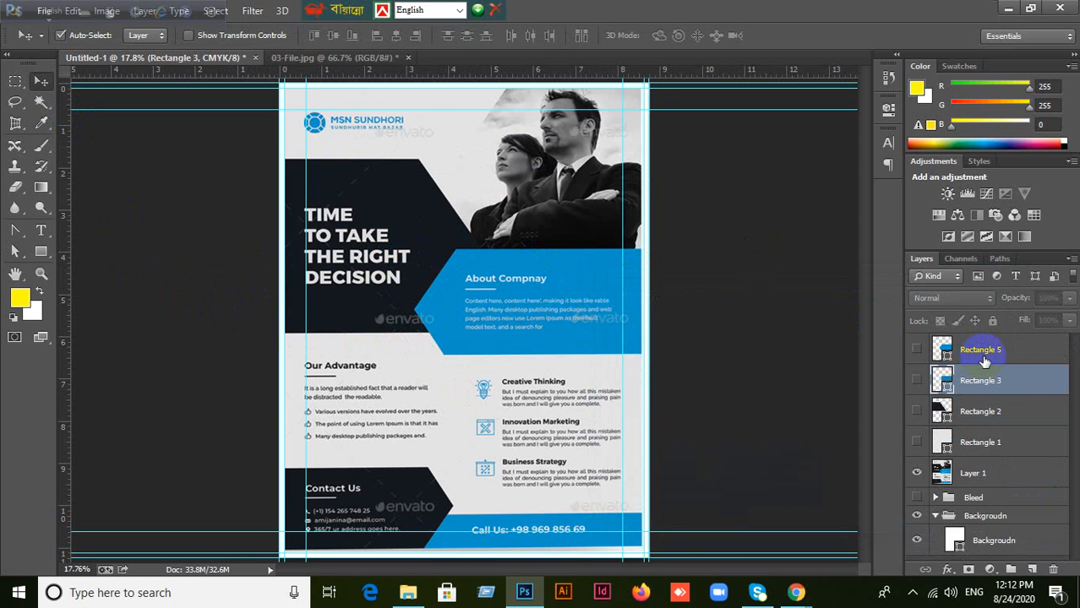
click(916, 350)
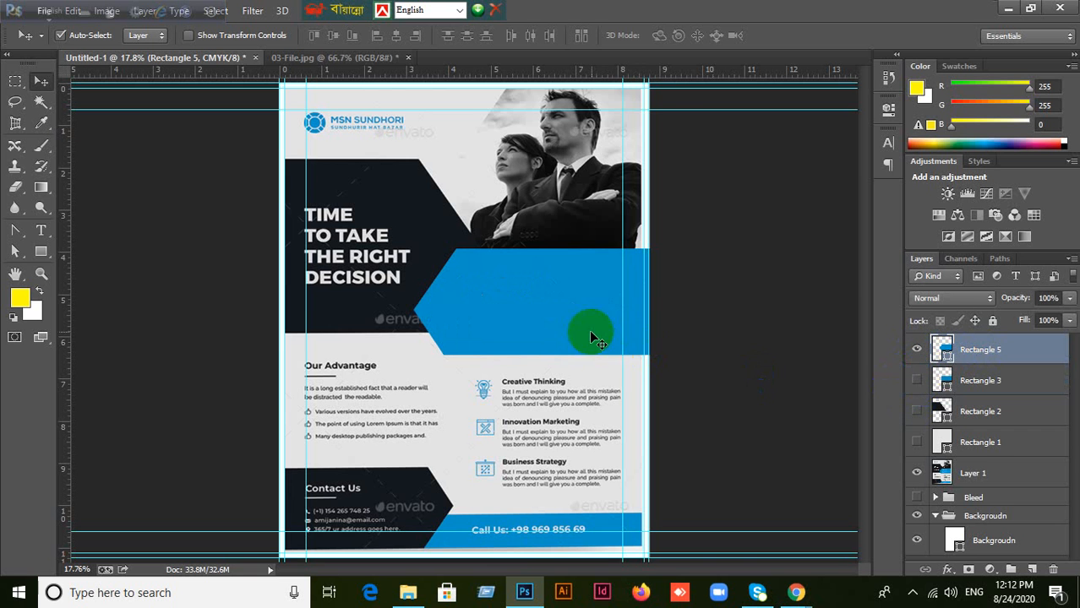
click(916, 420)
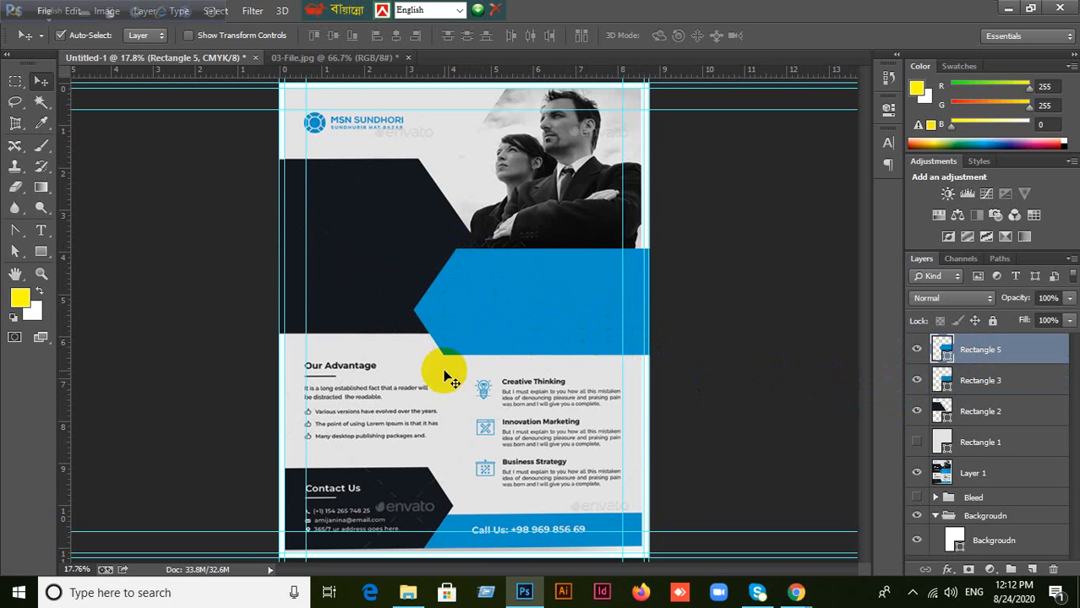
click(917, 410)
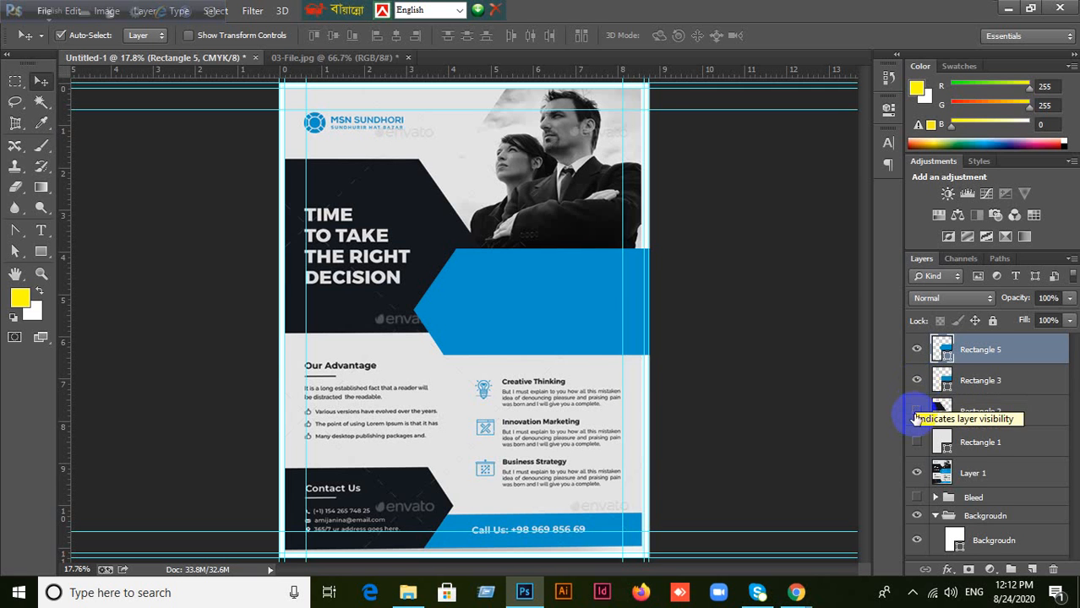
click(917, 412)
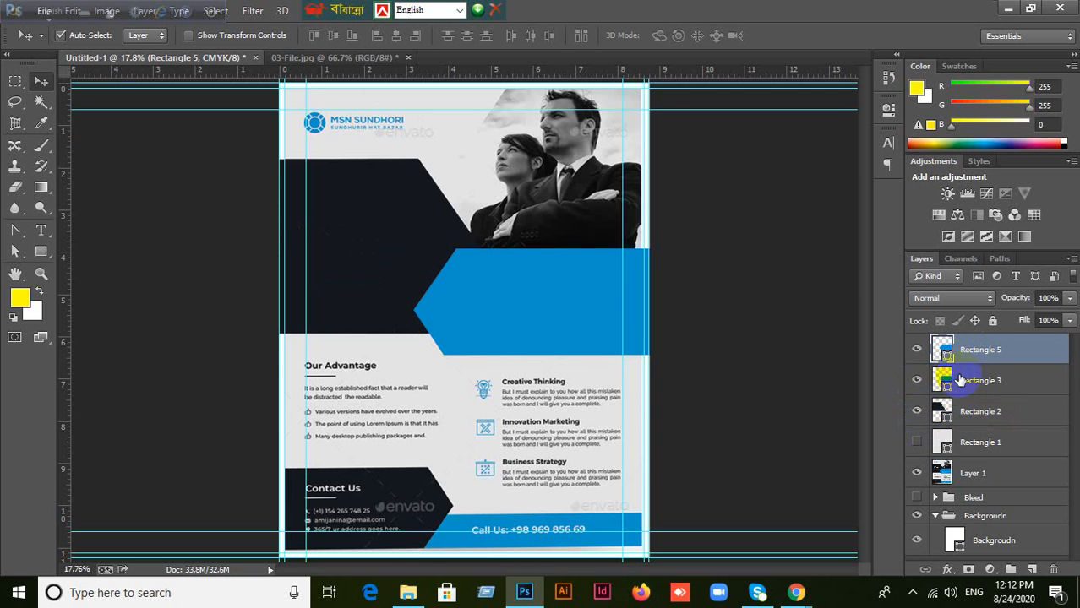
- Delete the redundant blue rectangle beneath the About arrow, hiding the arrow to reach it and showing the arrow again
drag(583, 310, 528, 394)
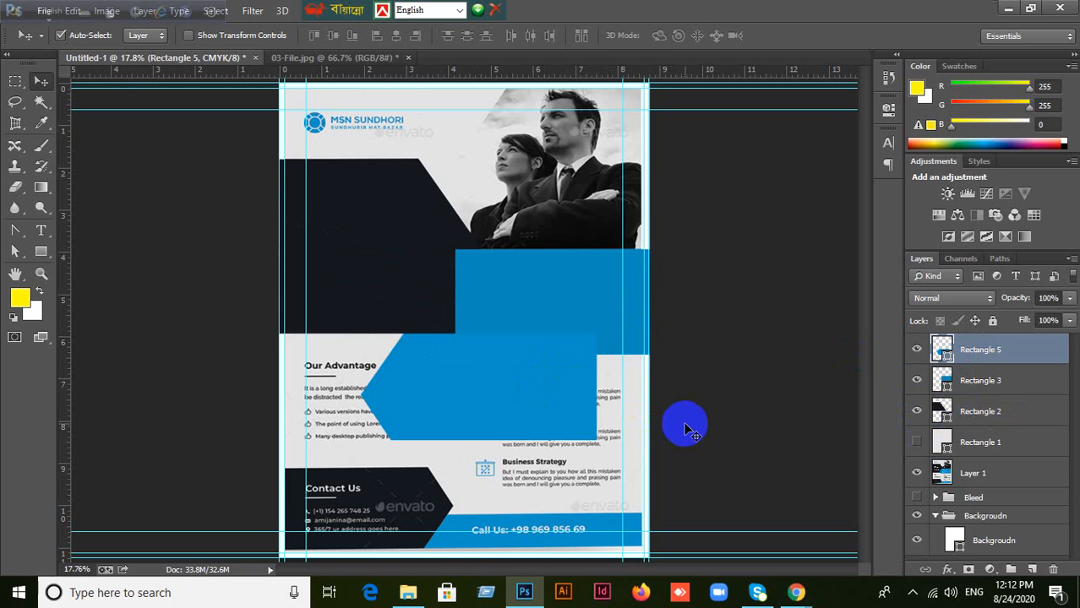
key(ctrl+z)
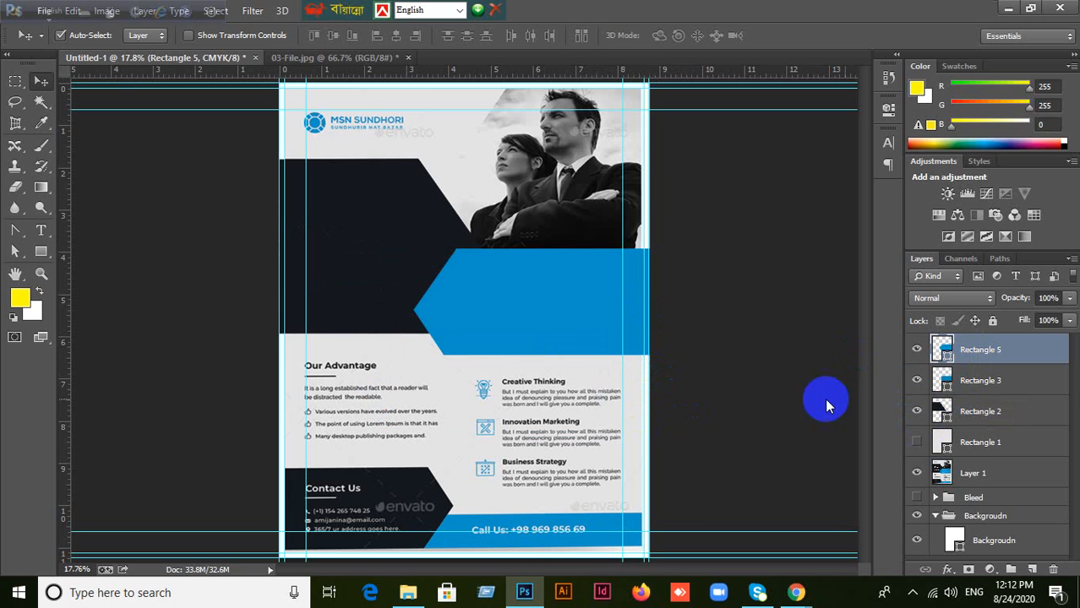
click(914, 353)
click(576, 319)
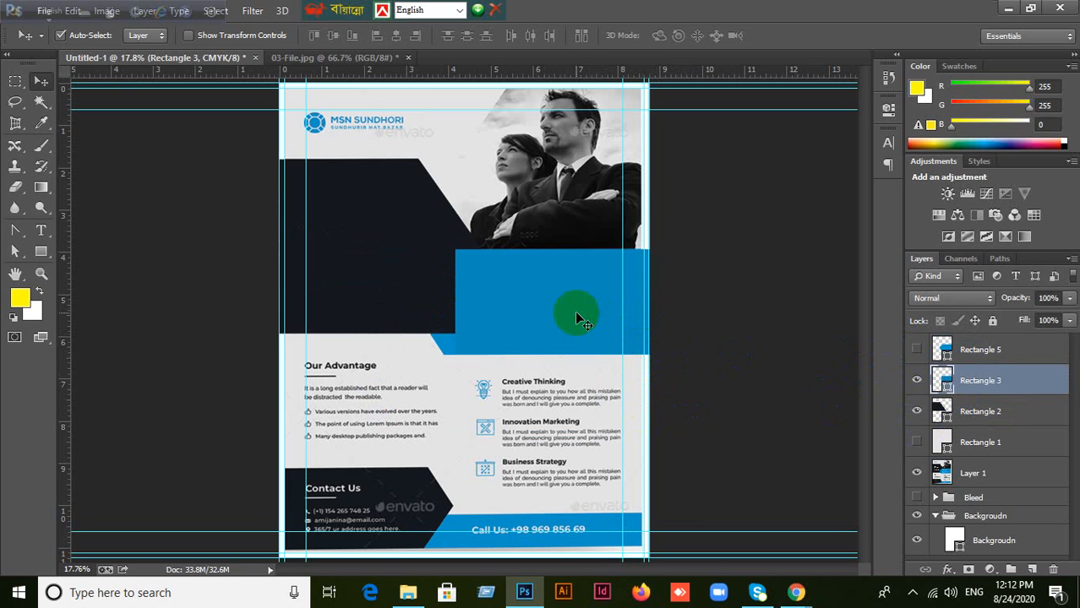
key(Delete)
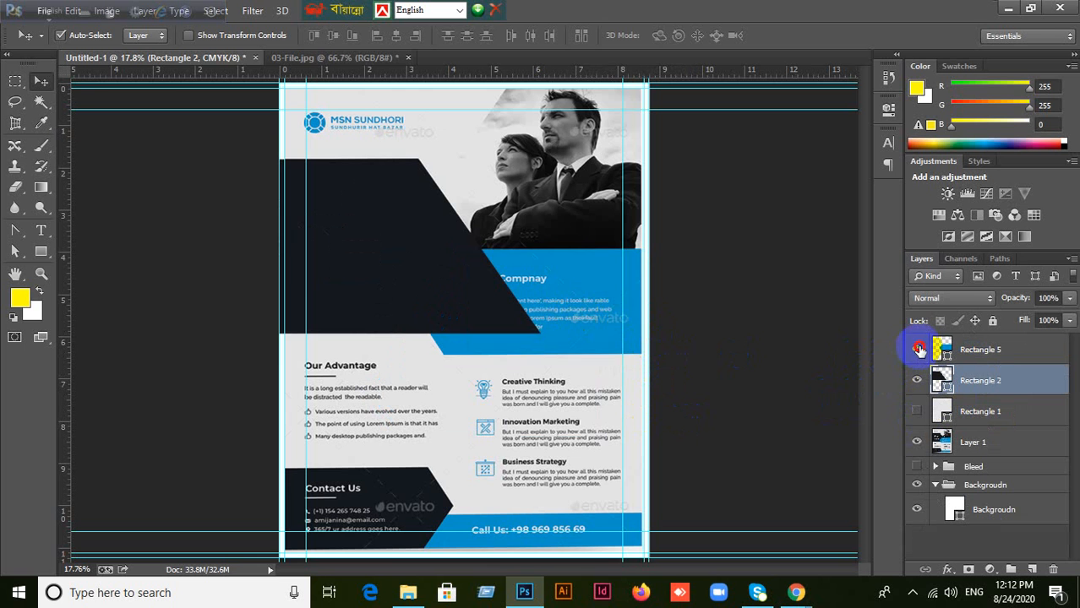
click(917, 349)
- Preview the traced shapes on the light background rectangle, then hide the background, dark panel and blue arrow to expose the reference flyer
click(917, 411)
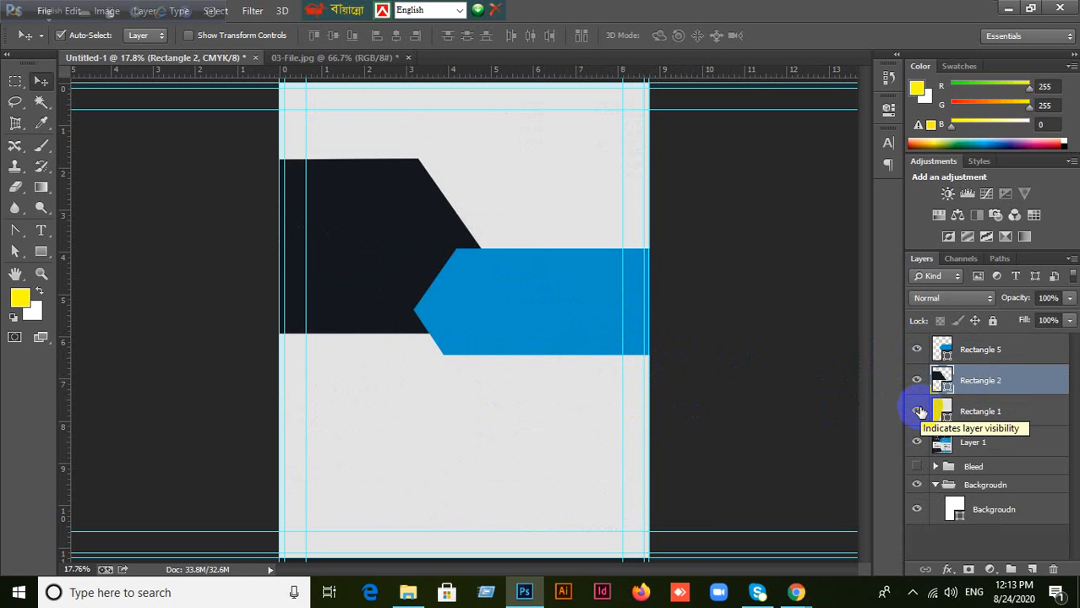
click(917, 411)
click(917, 380)
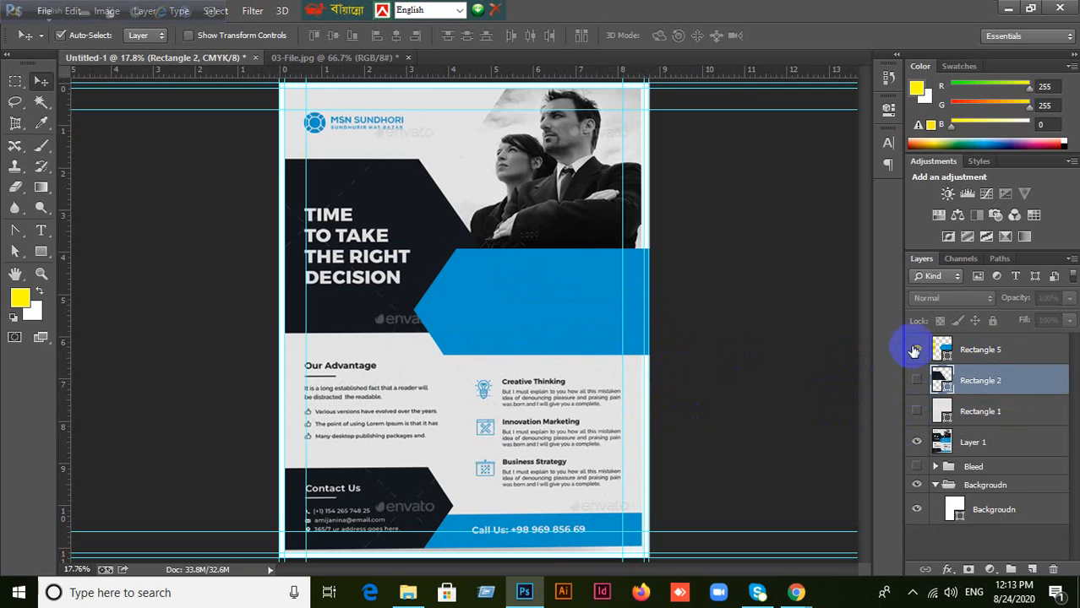
click(915, 350)
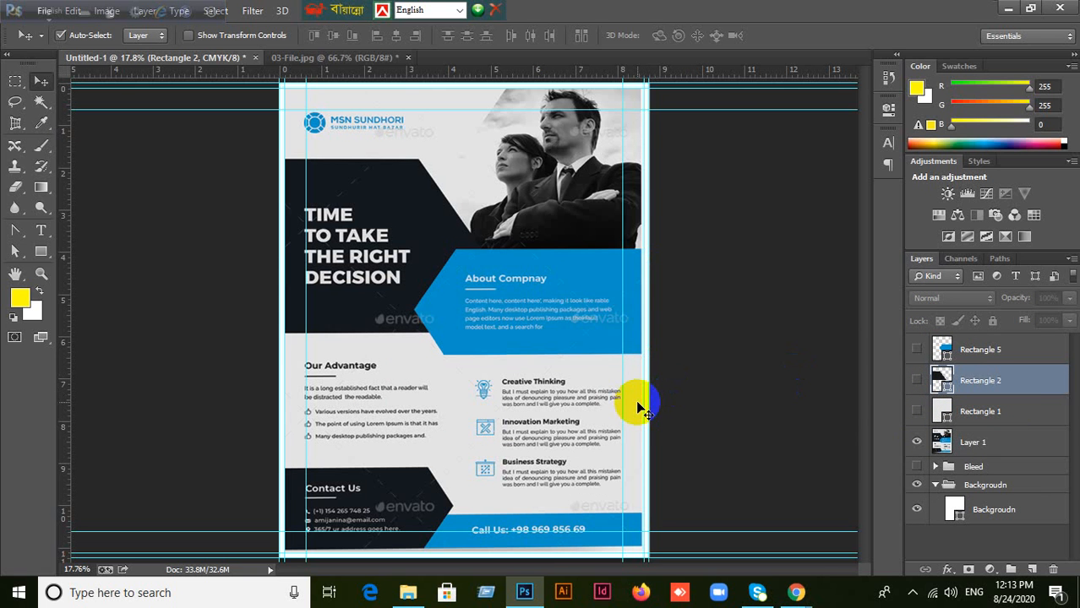
- Draw a dark rectangle of about 1255 x 1665 px from the page's upper edge over the businesspeople photo and collapse its mask properties
click(41, 252)
click(96, 248)
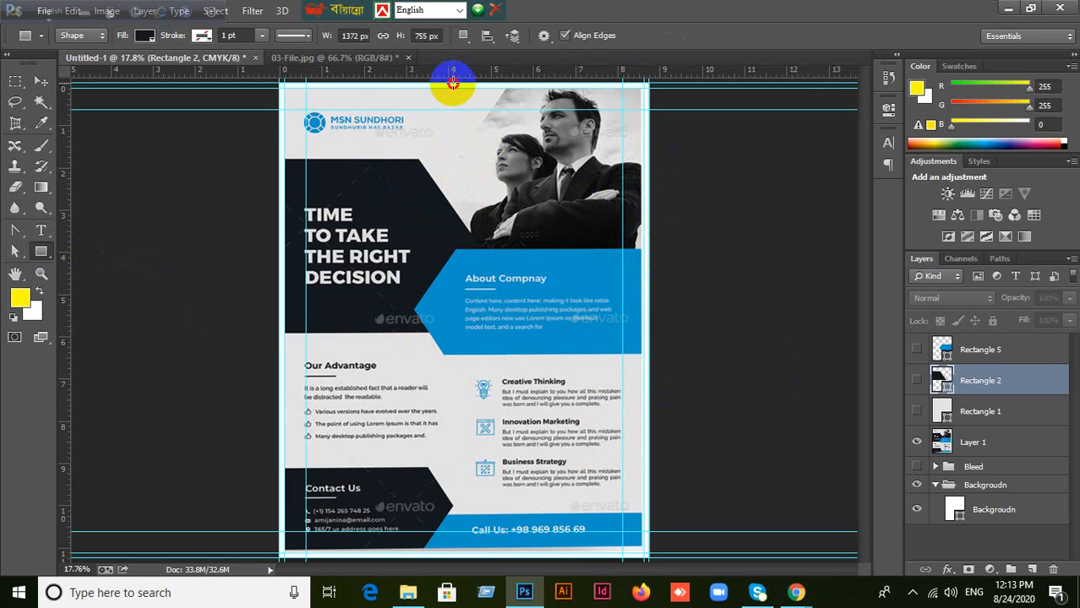
drag(453, 82, 650, 315)
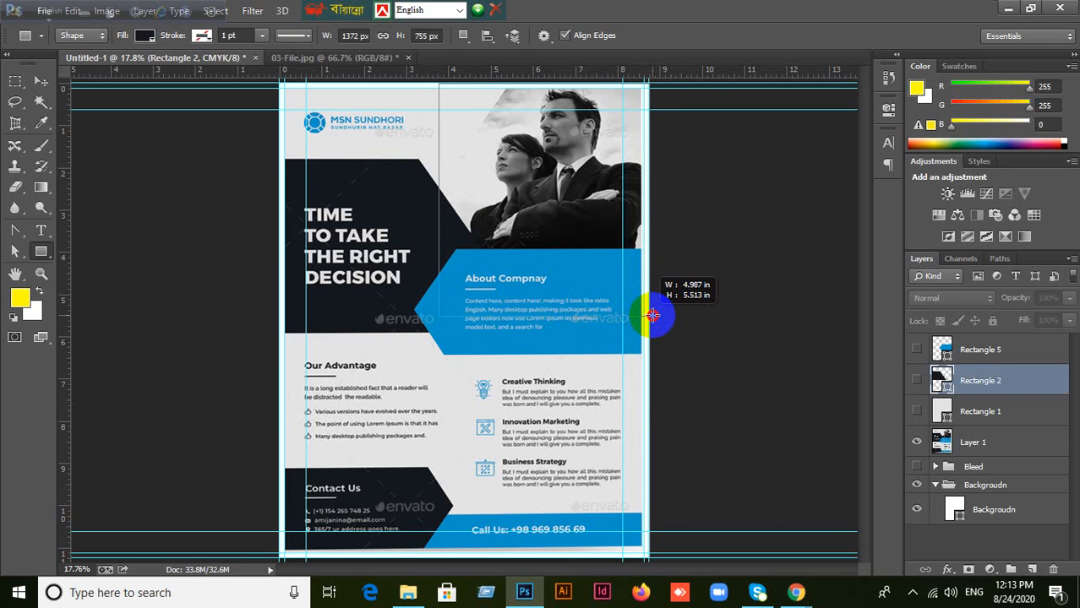
drag(673, 318, 615, 318)
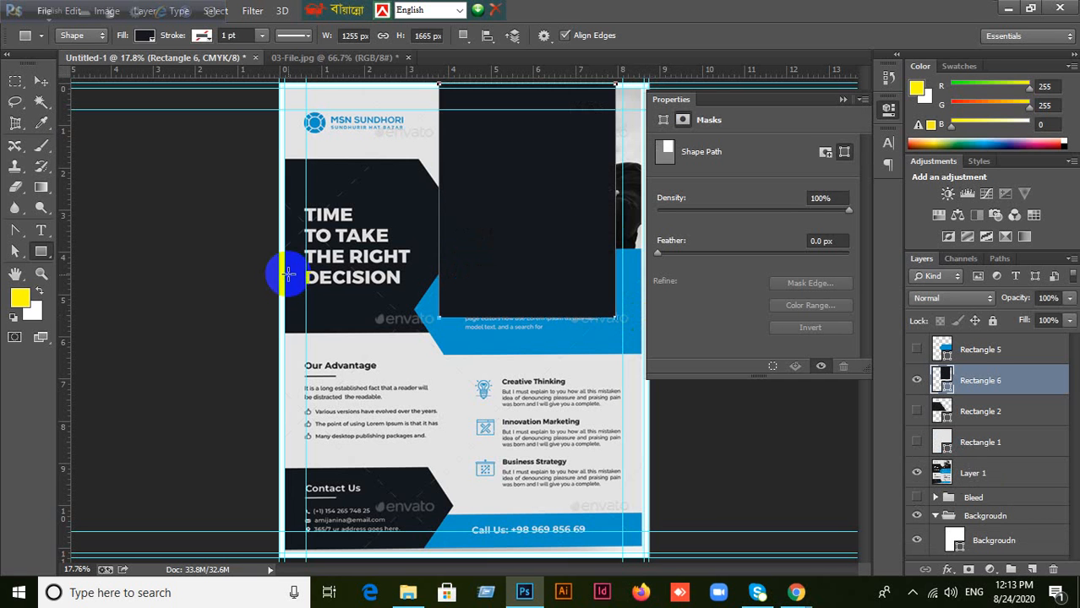
click(924, 88)
click(843, 99)
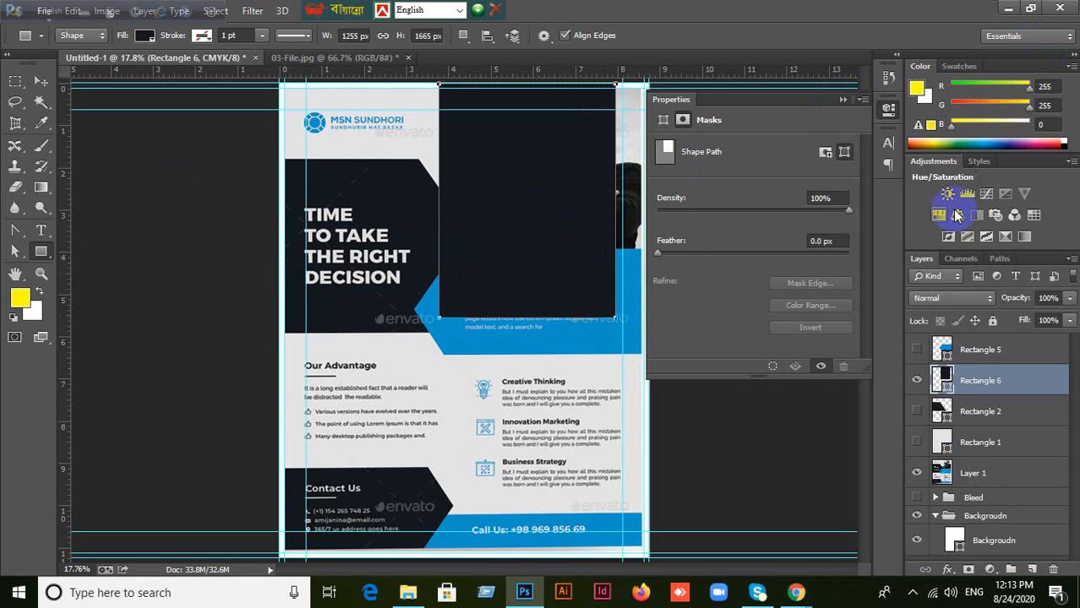
- Widen the dark rectangle over the businesspeople photo to about 4.987 in, reaching the page's right edge
click(843, 100)
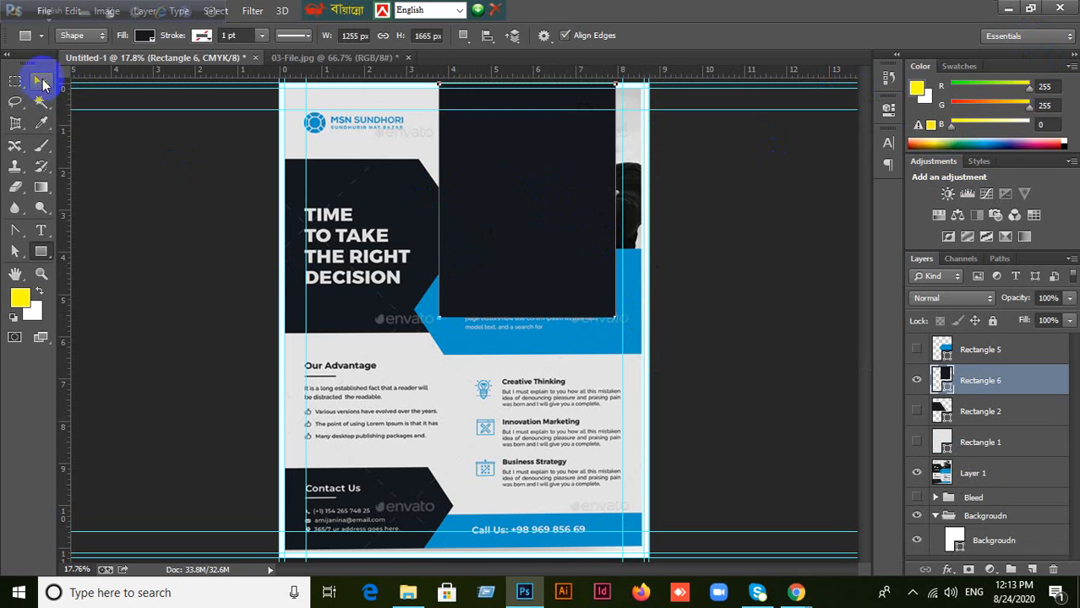
click(41, 81)
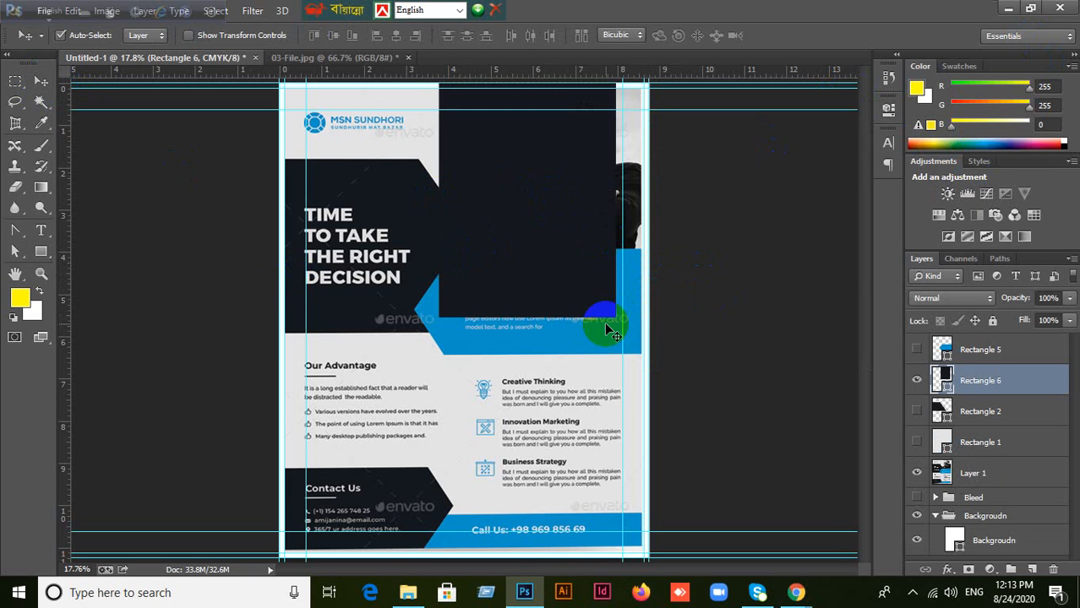
key(ctrl+t)
drag(613, 202, 651, 202)
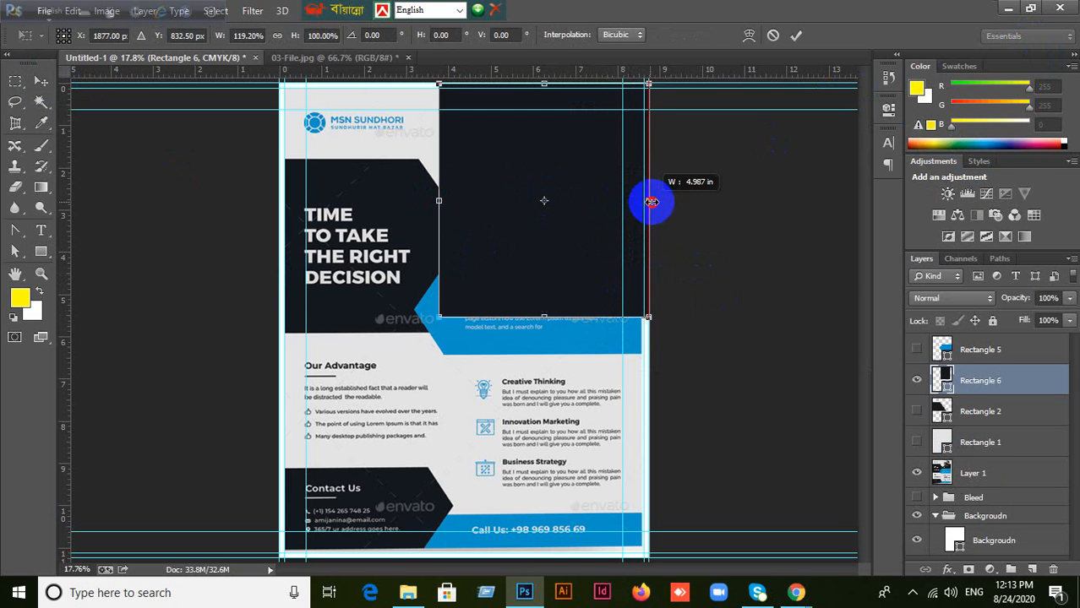
click(796, 35)
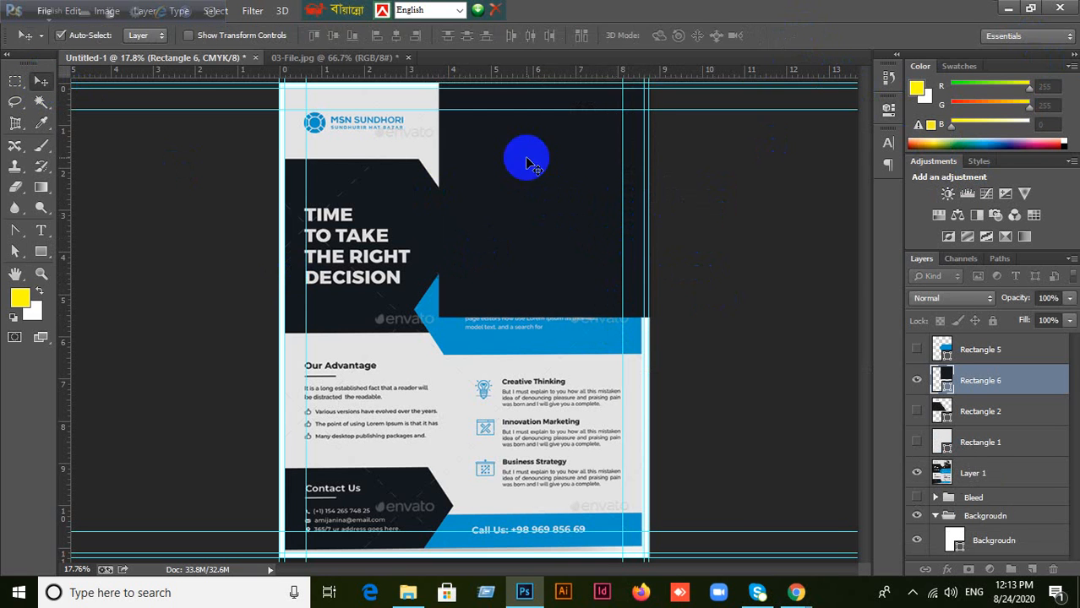
mouse_move(794, 591)
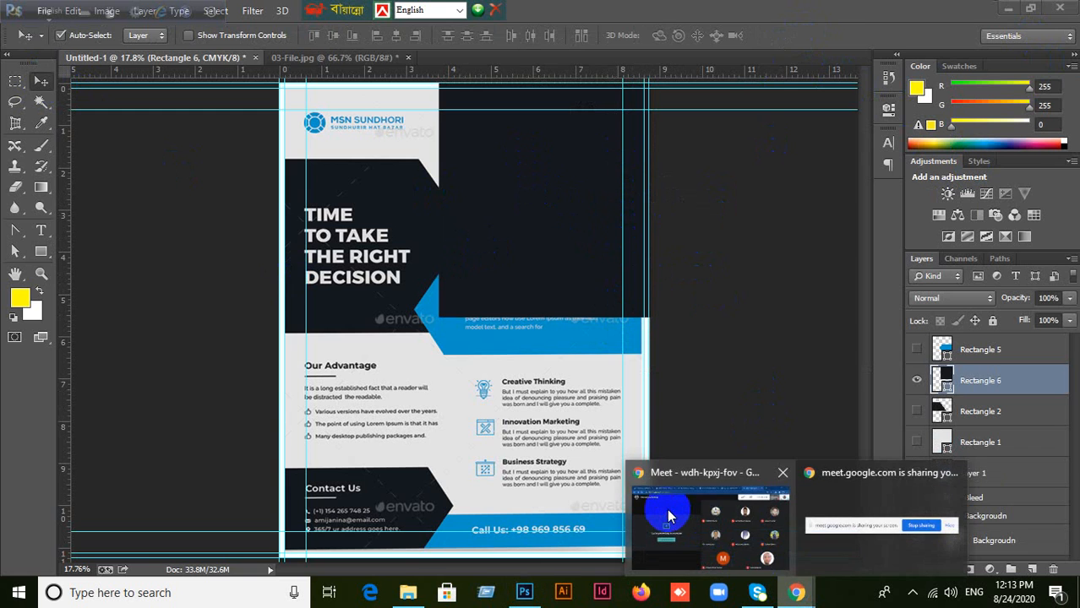
click(687, 511)
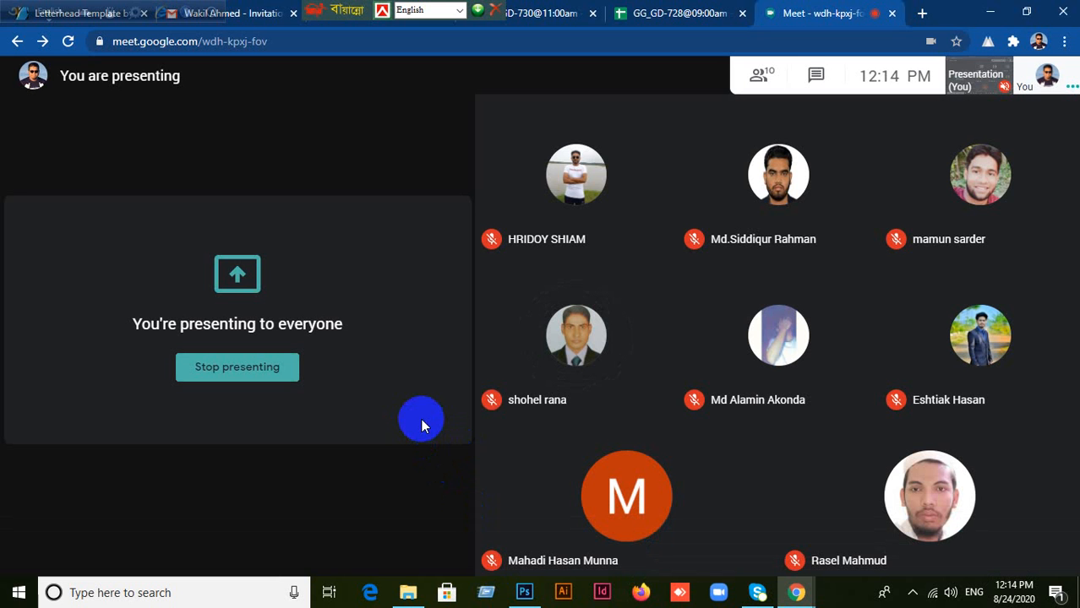
click(524, 592)
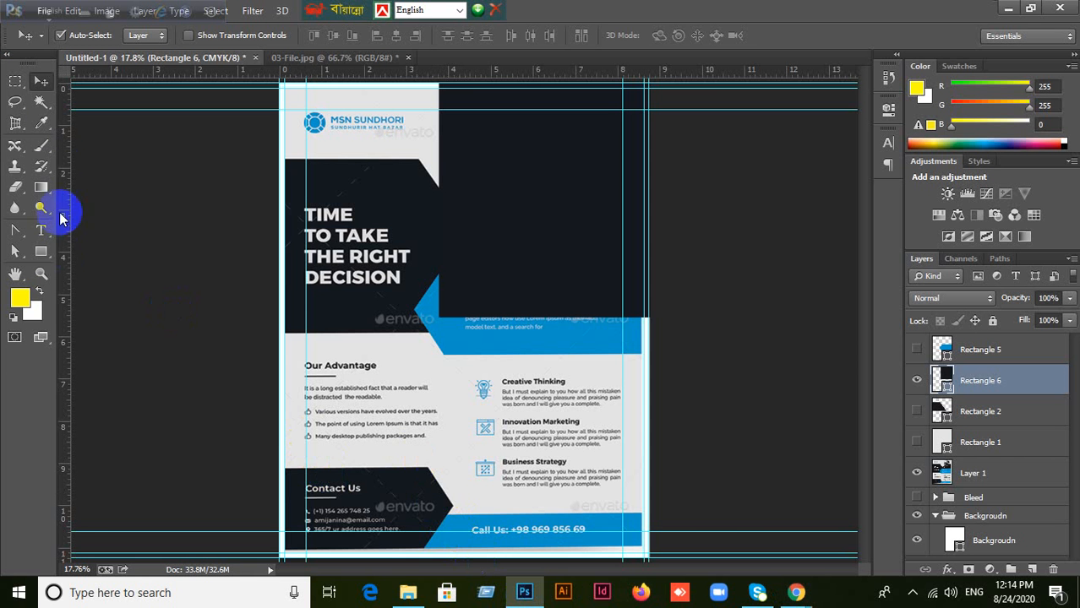
- Toggle the dark photo rectangle to compare it with the reference, and set its opacity to 80%
click(916, 381)
click(916, 381)
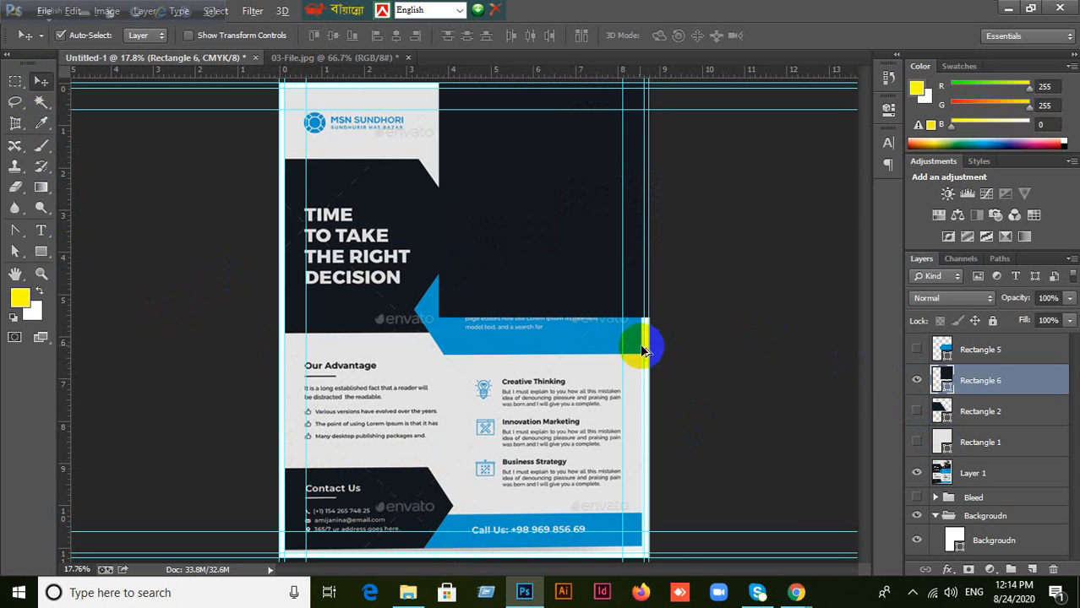
scroll(635, 342, up, 1)
drag(542, 289, 524, 386)
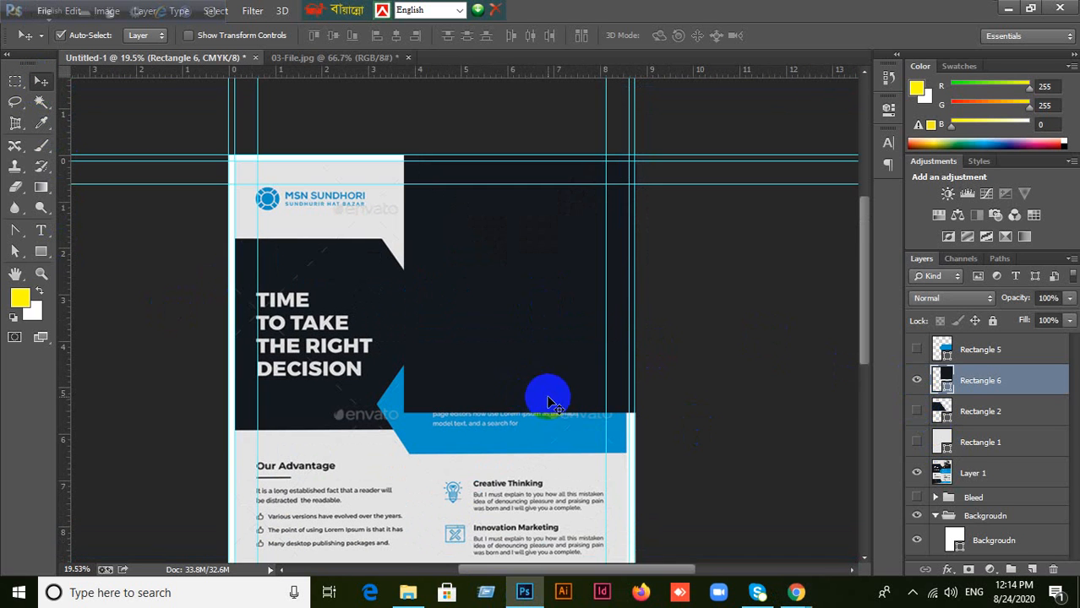
click(1055, 296)
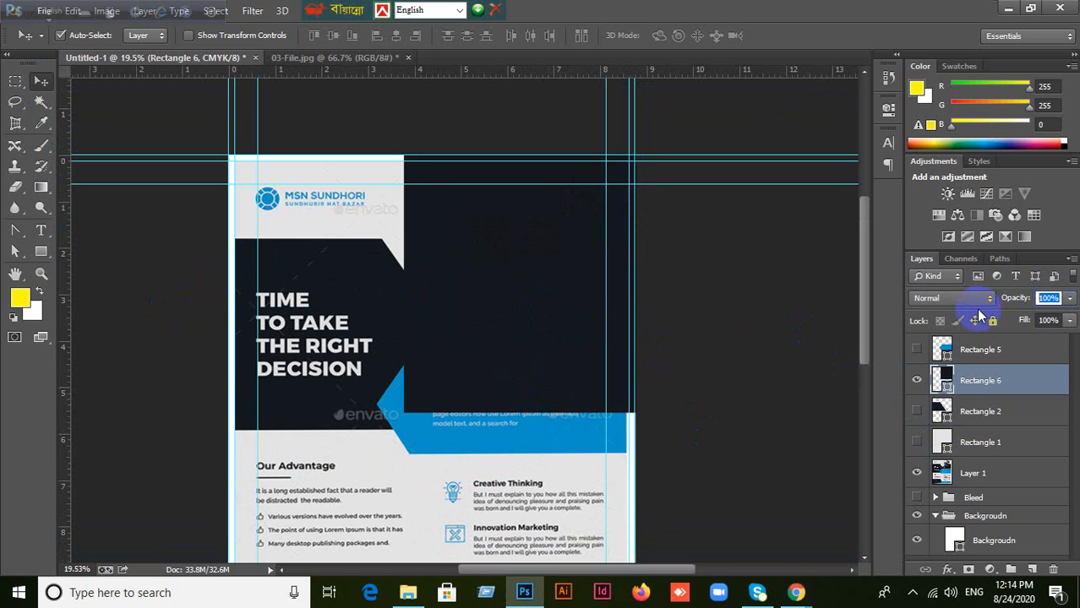
text(80)
click(712, 287)
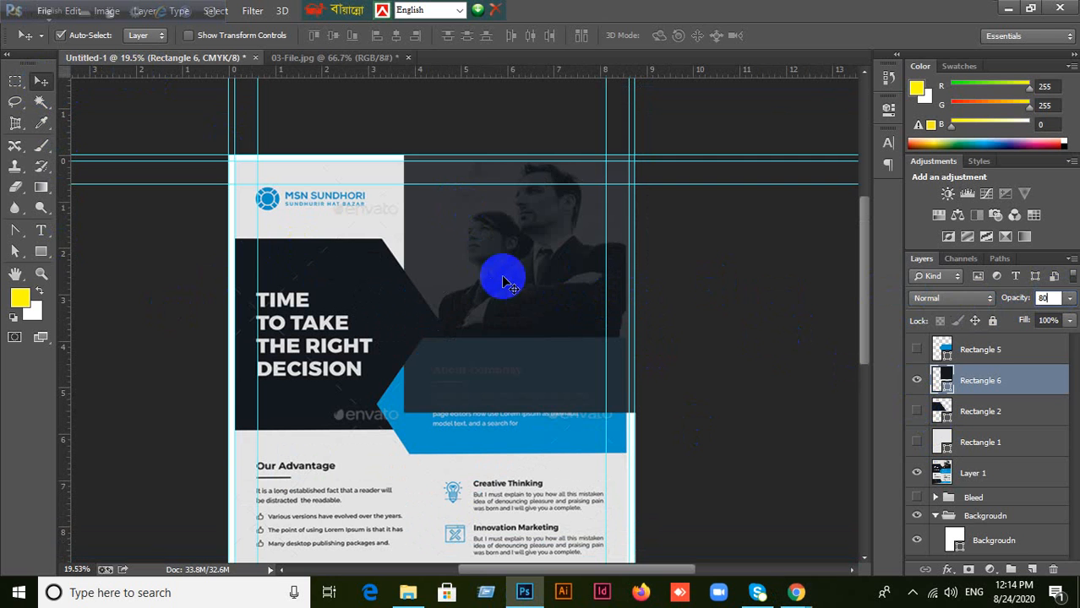
drag(524, 286, 492, 300)
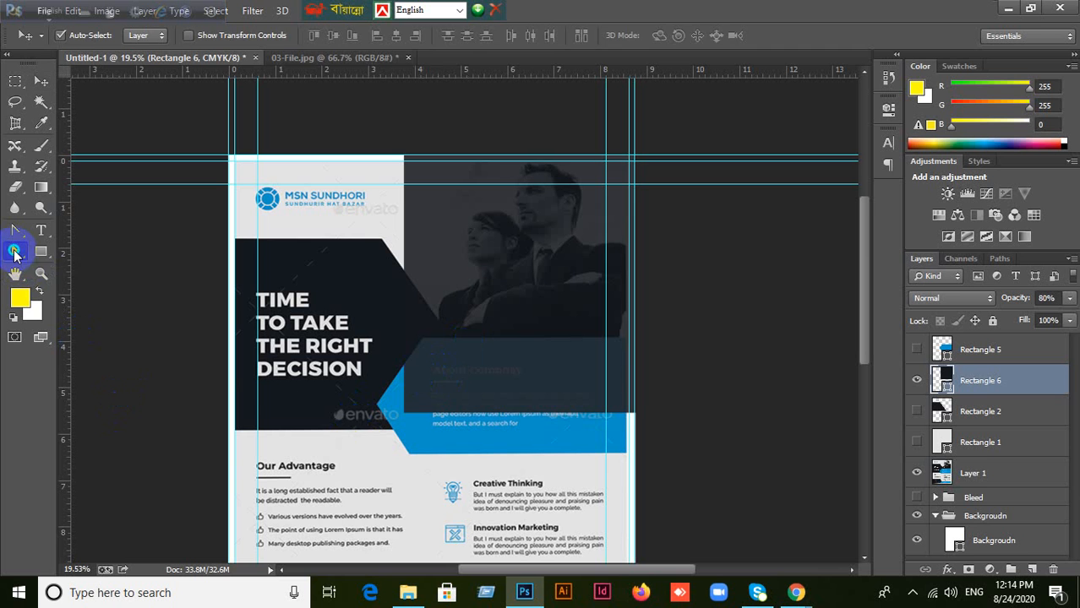
- Reshape the dark rectangle's corners to follow the photo's slanted edge, reach under the headline panel and meet the blue arrow's upper edge
drag(15, 253, 65, 283)
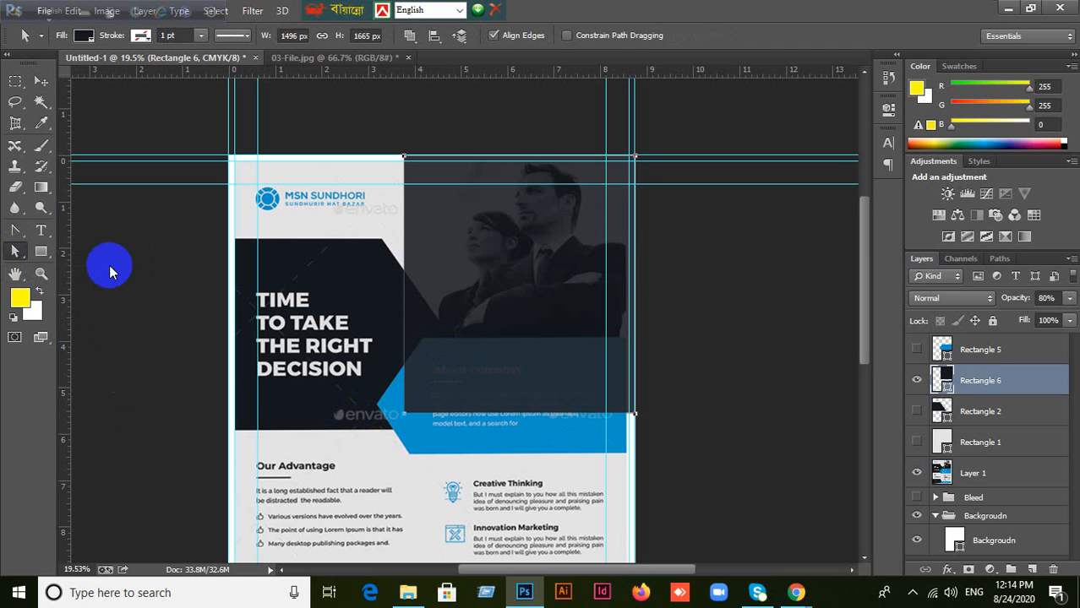
shift+click(405, 160)
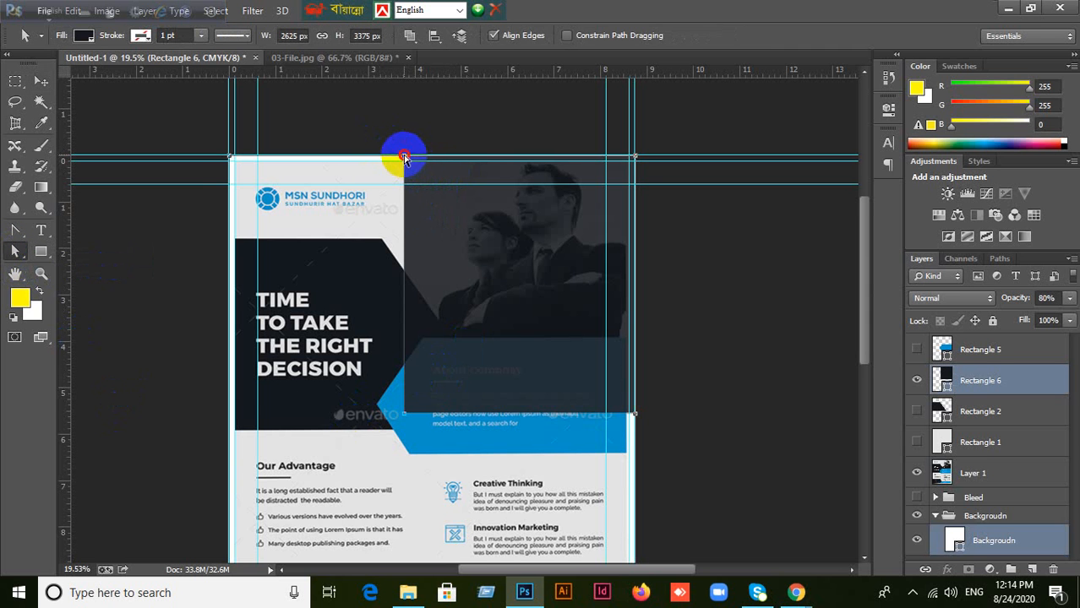
drag(404, 157, 483, 157)
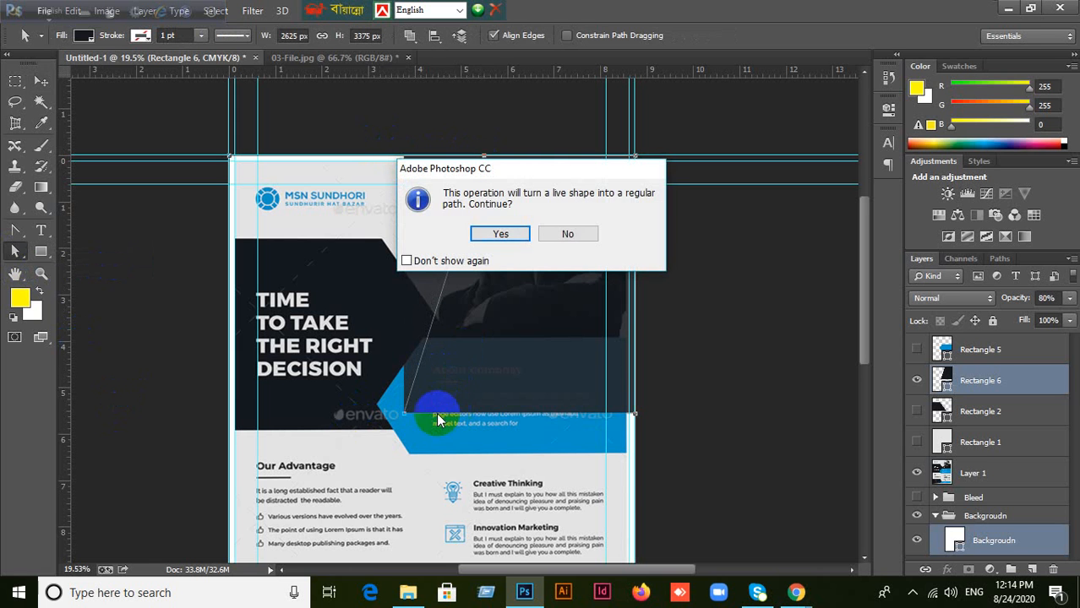
click(500, 231)
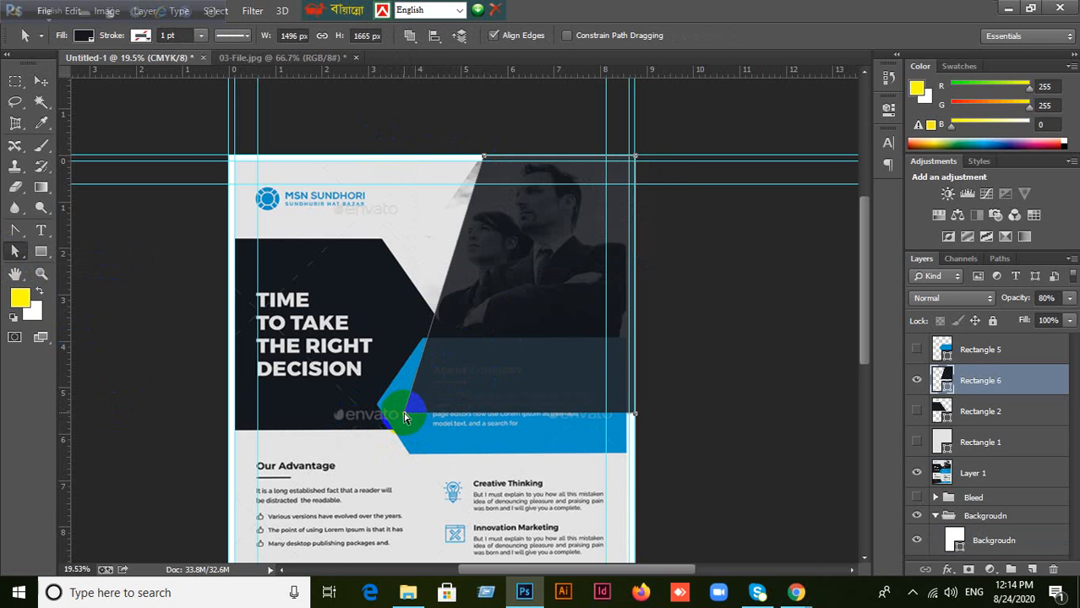
drag(404, 413, 347, 333)
click(634, 418)
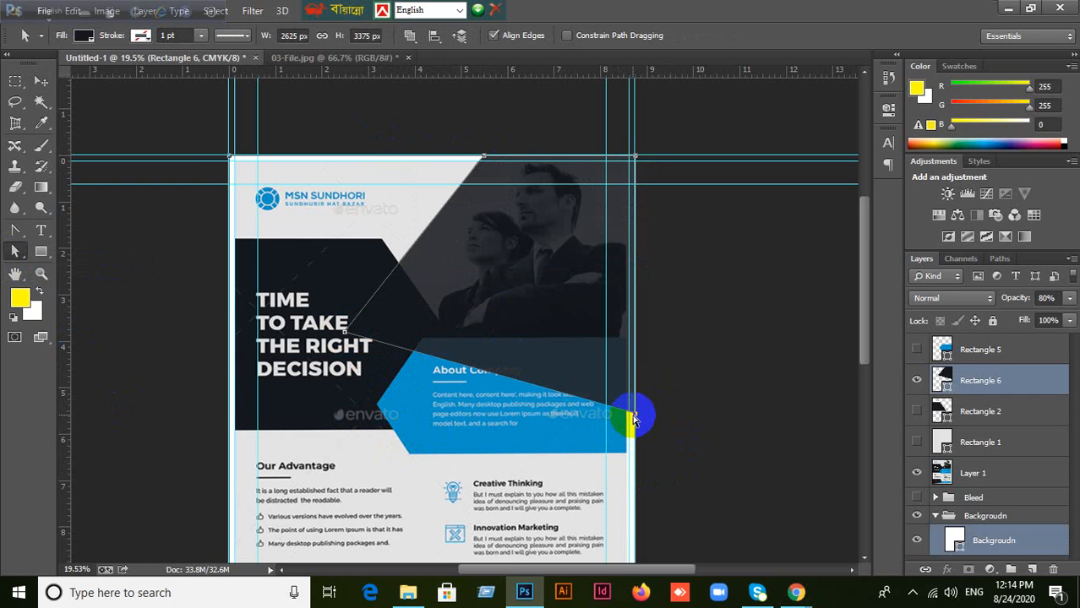
drag(634, 418, 633, 336)
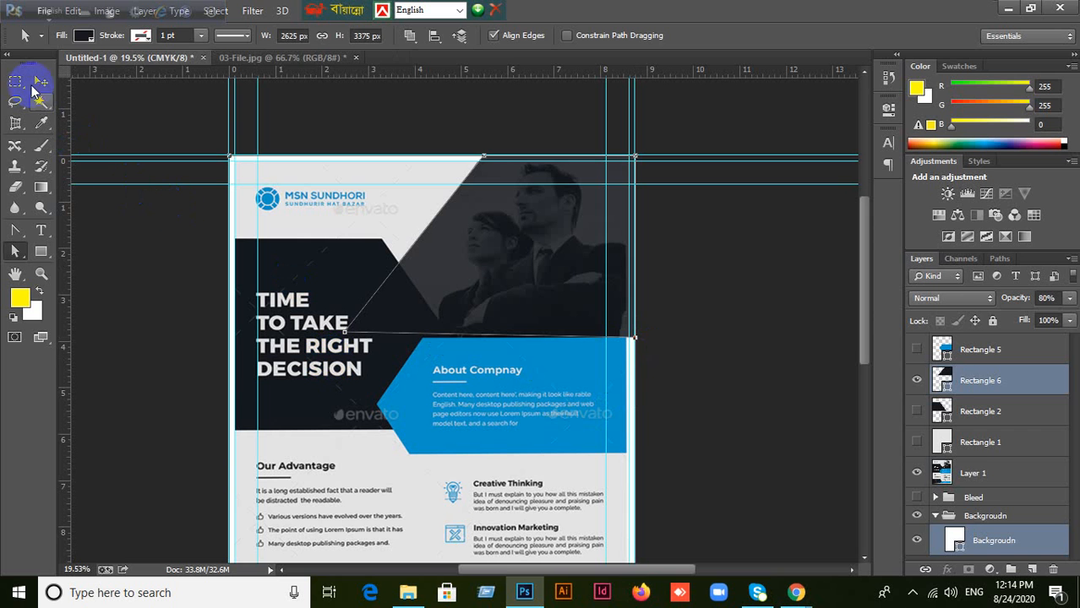
click(40, 80)
click(177, 308)
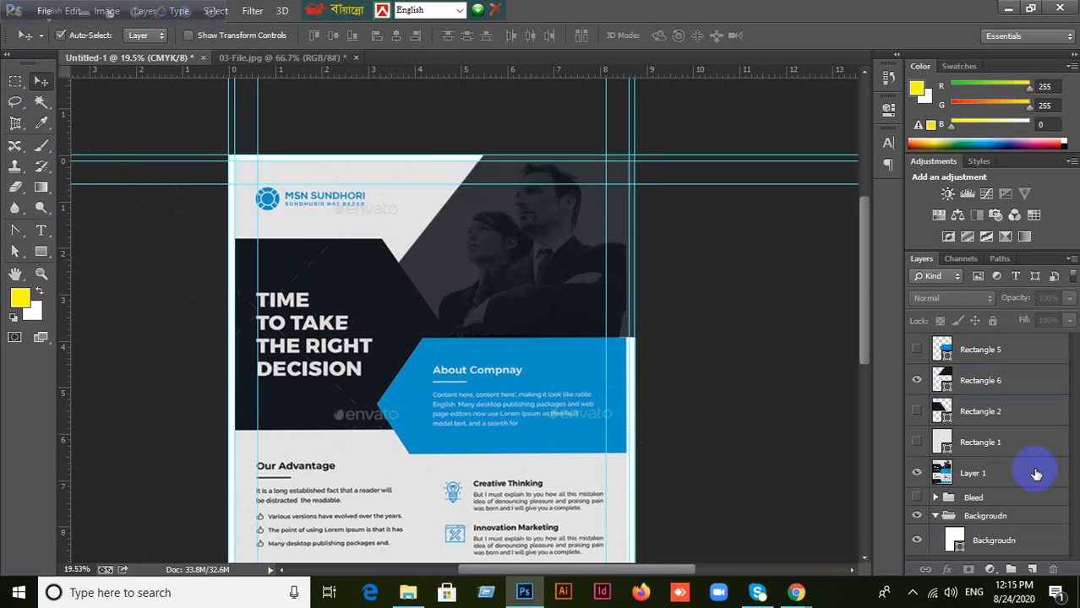
- Show the blue arrow, headline panel and light background with the photo shape, and set the photo shape's opacity to 100%
click(917, 350)
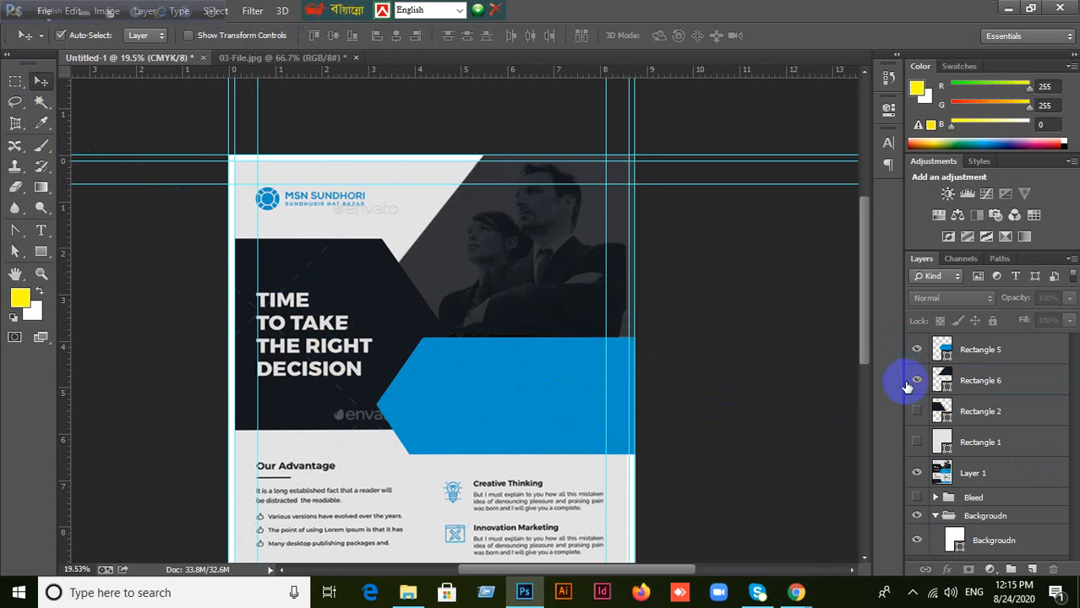
click(918, 434)
click(505, 271)
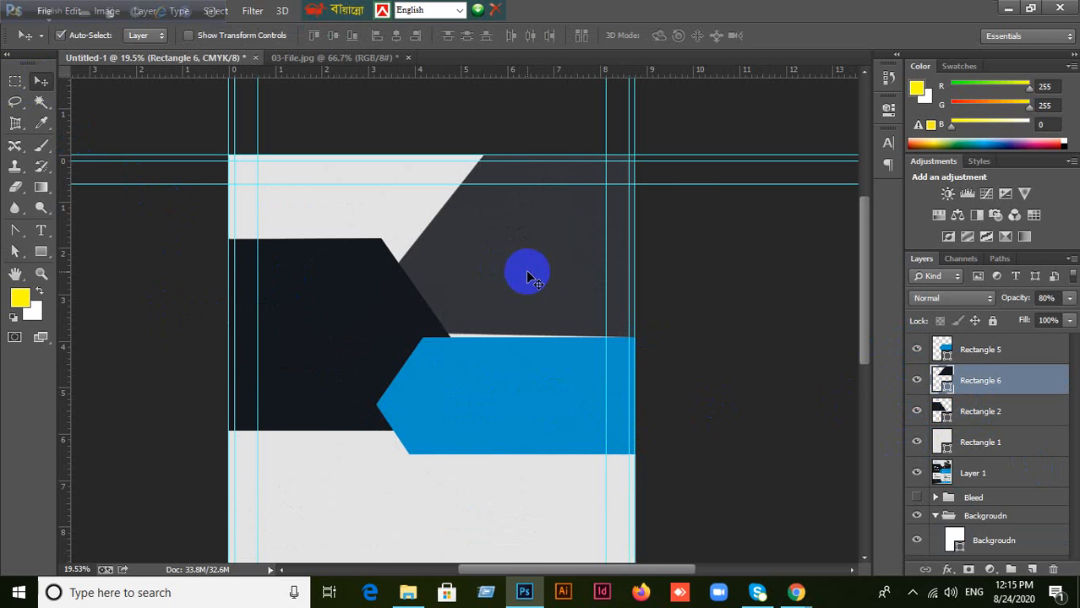
click(1046, 298)
text(100)
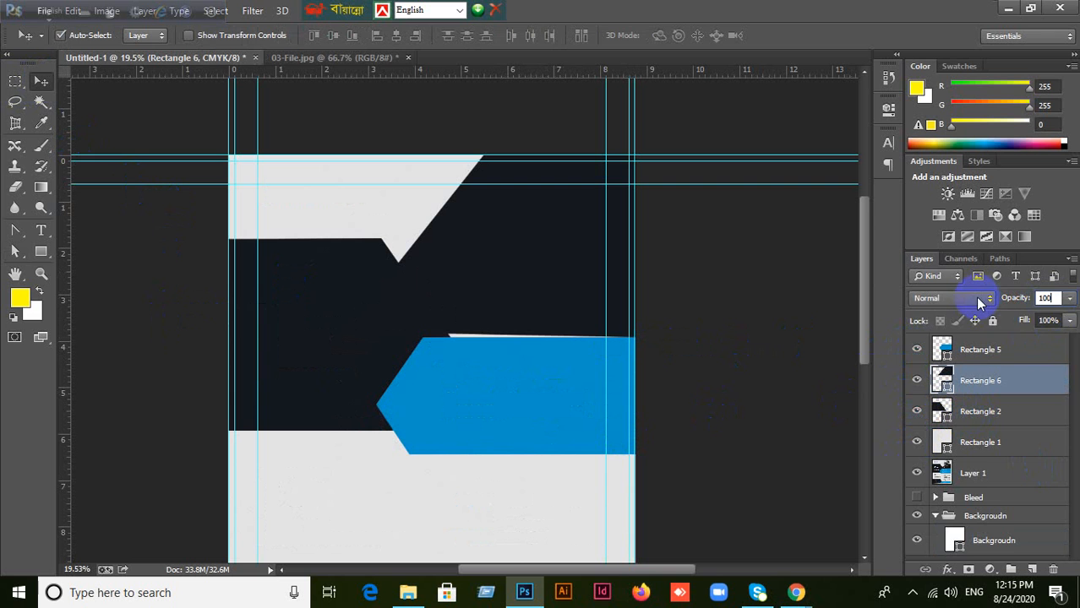
key(Return)
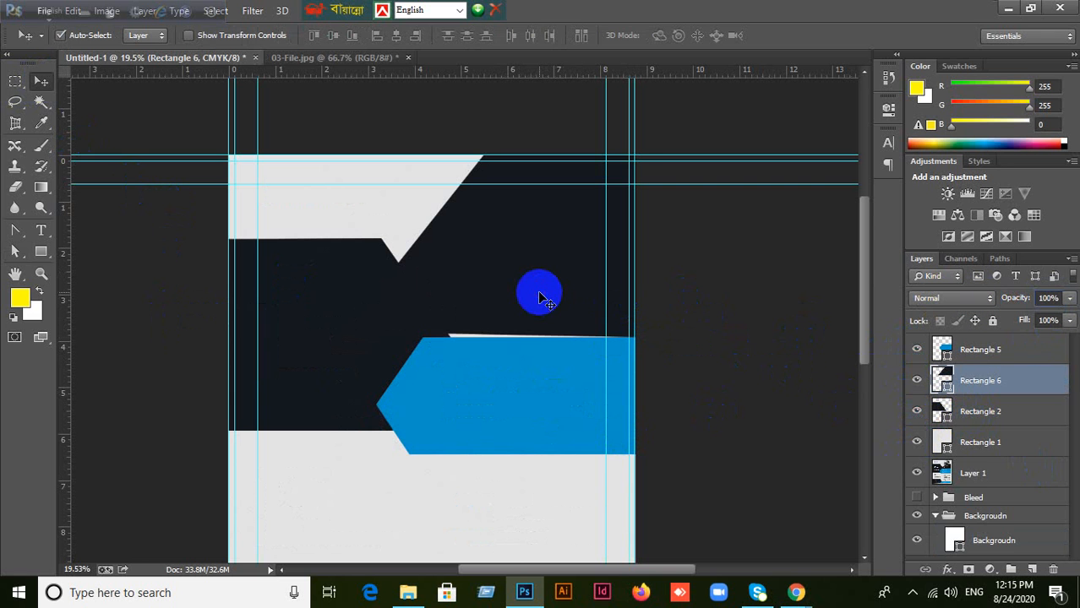
- Delete the reshaped dark photo shape and hide the arrow, headline panel and light background to expose the reference flyer
key(Delete)
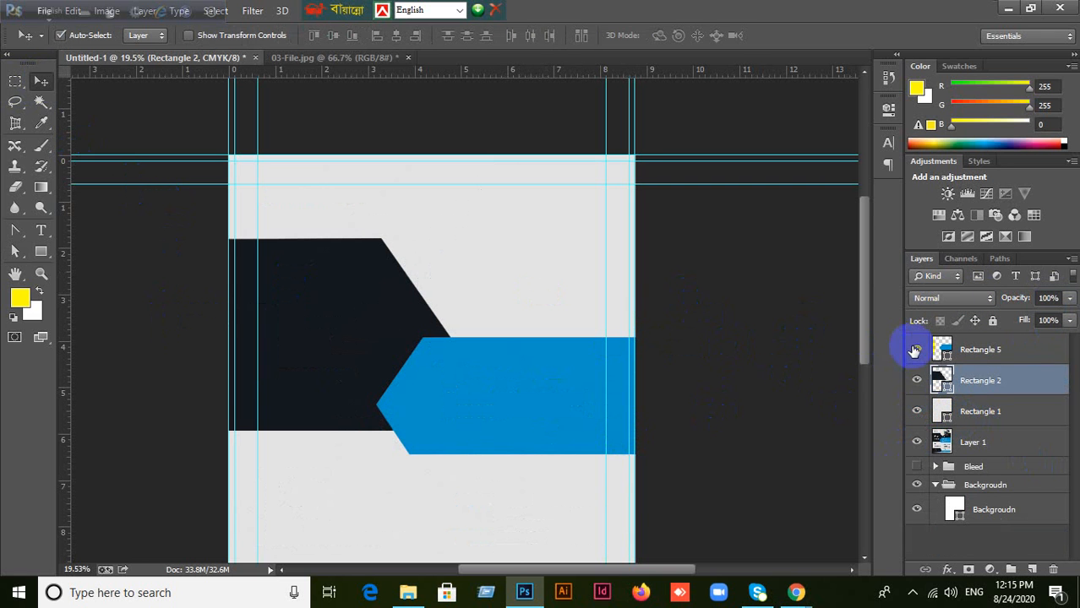
drag(914, 351, 921, 416)
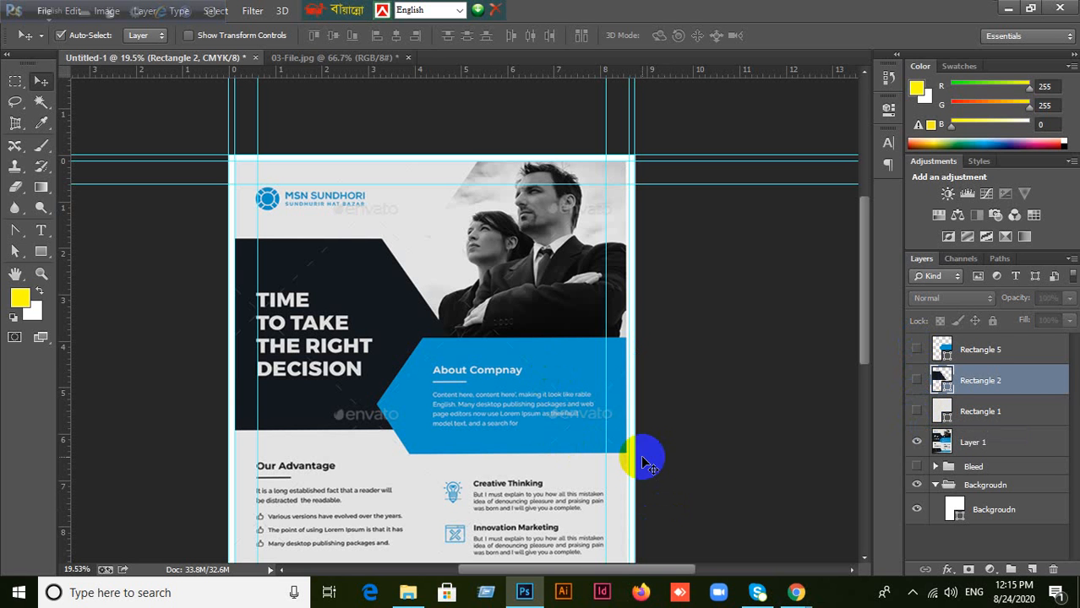
- Create a dark six-sided polygon with the Polygon tool, using a width of 1073 px and a height of 1075 px
click(42, 251)
click(88, 294)
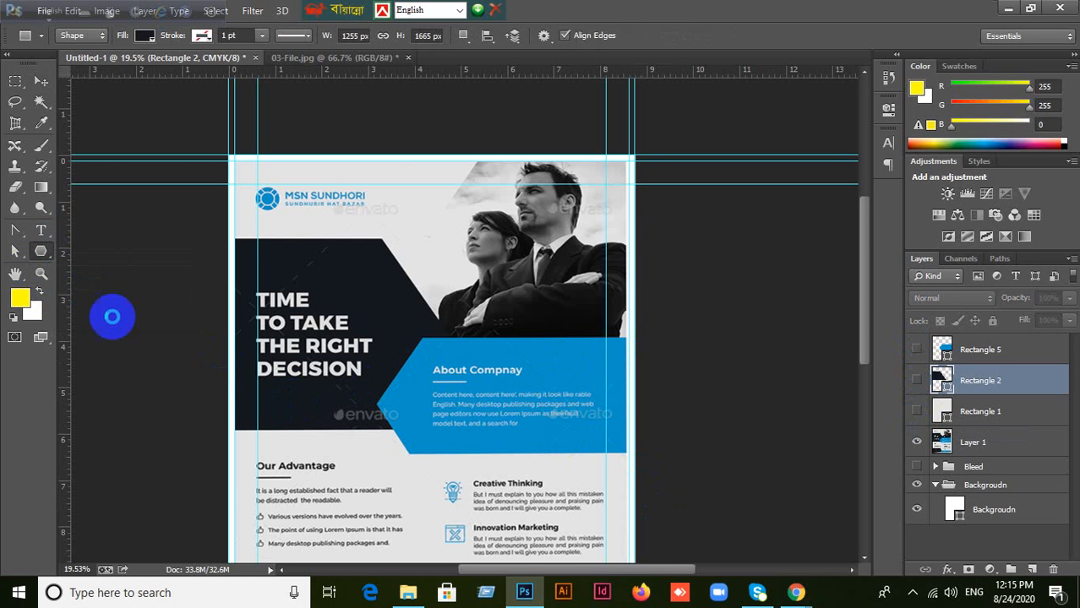
click(301, 298)
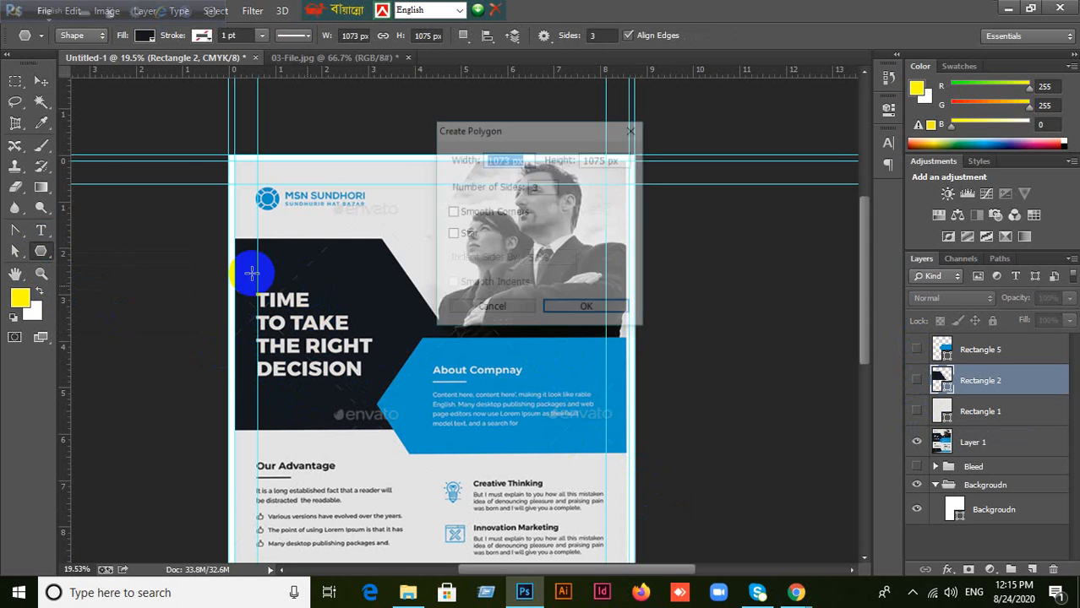
double_click(541, 187)
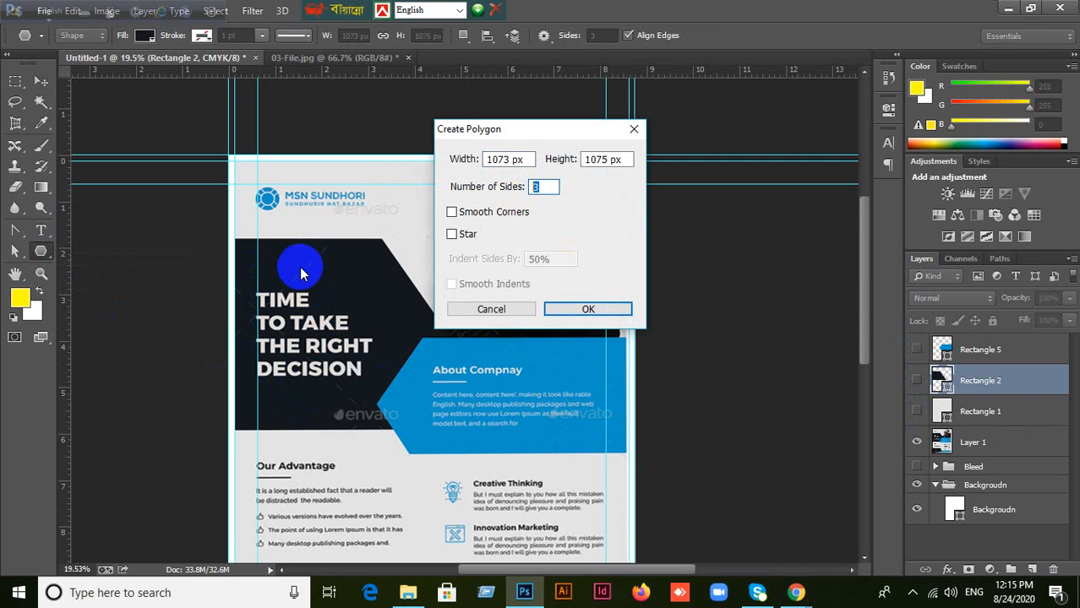
text(6)
click(576, 309)
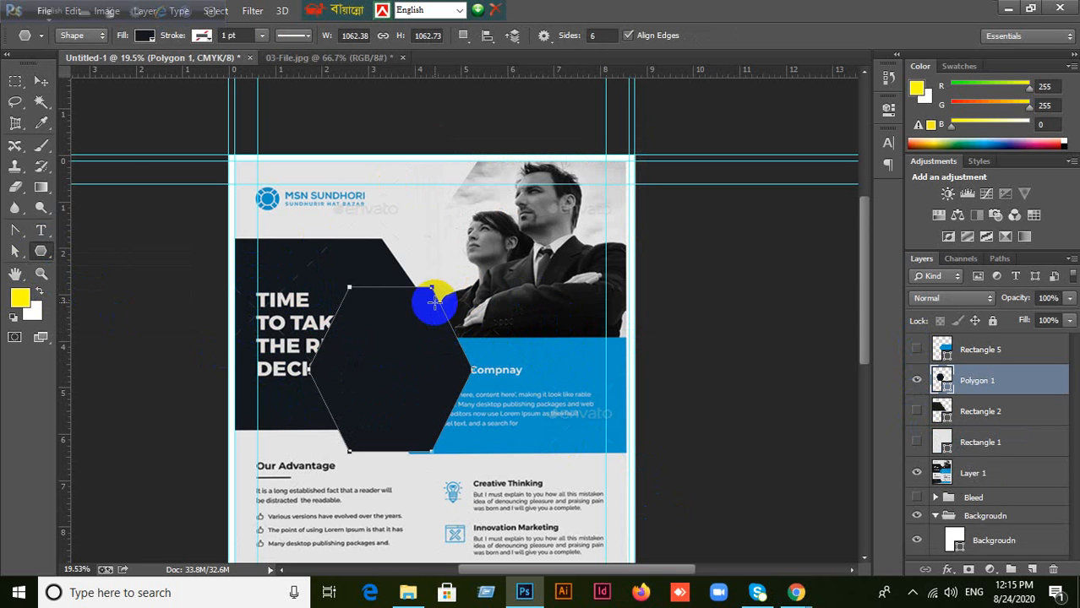
- Move the dark hexagon over the businesspeople photo, aligning its upper edge with the top of the page
click(40, 81)
drag(410, 406, 601, 273)
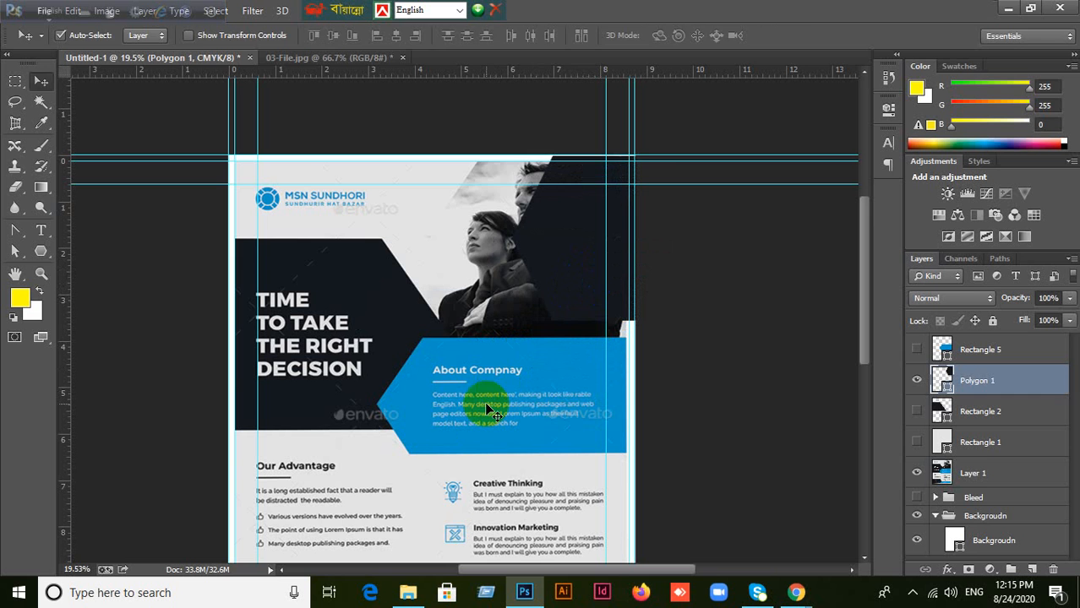
key(ctrl+t)
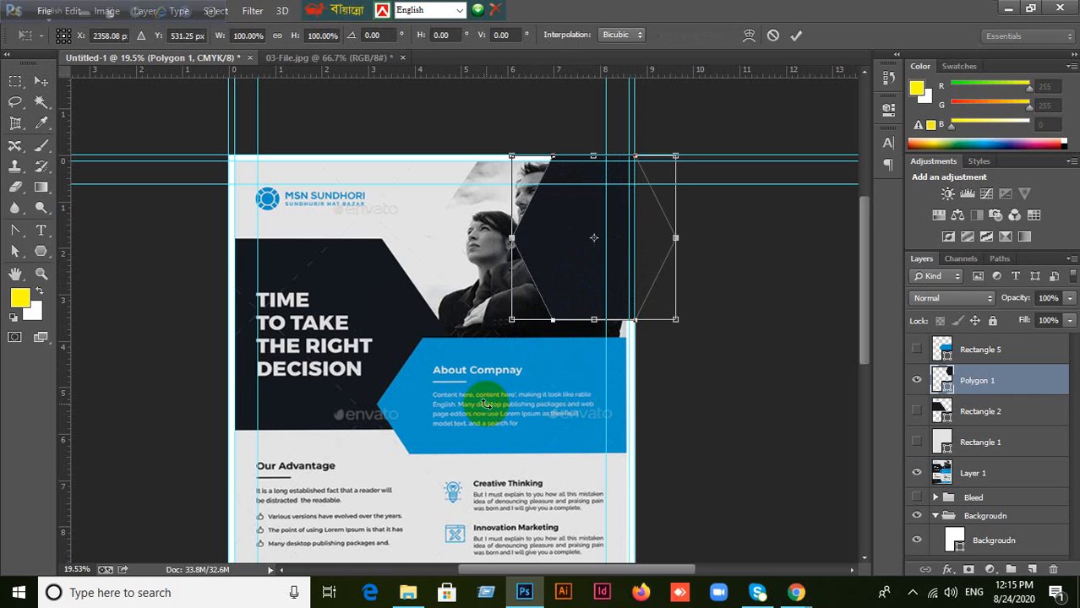
click(772, 38)
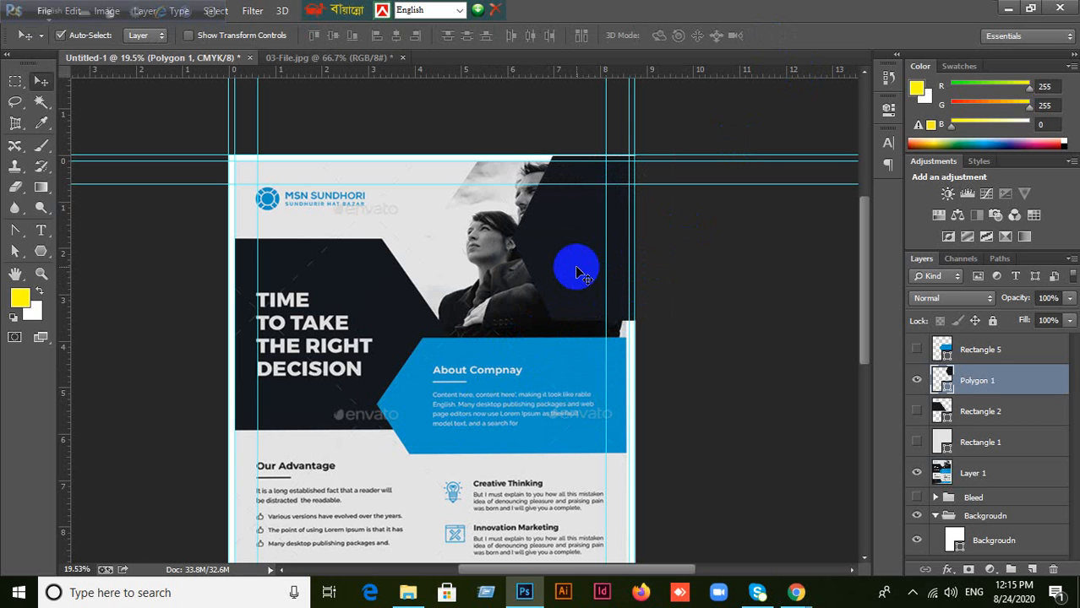
- Scale the hexagon to about 159.5% so it covers most of the photo and its left point meets the headline panel
key(ctrl+t)
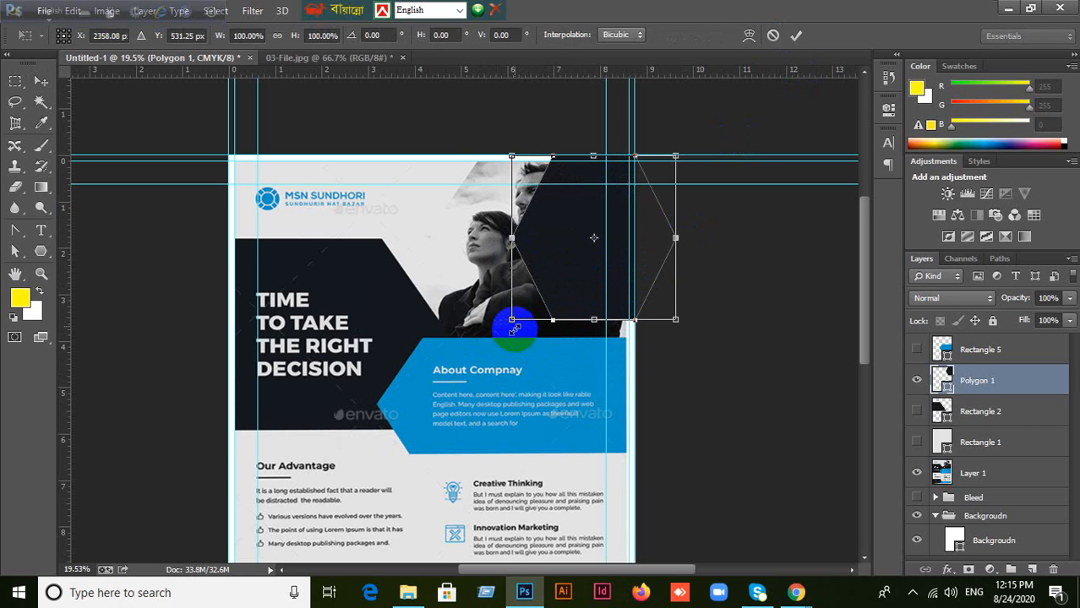
drag(514, 328, 388, 394)
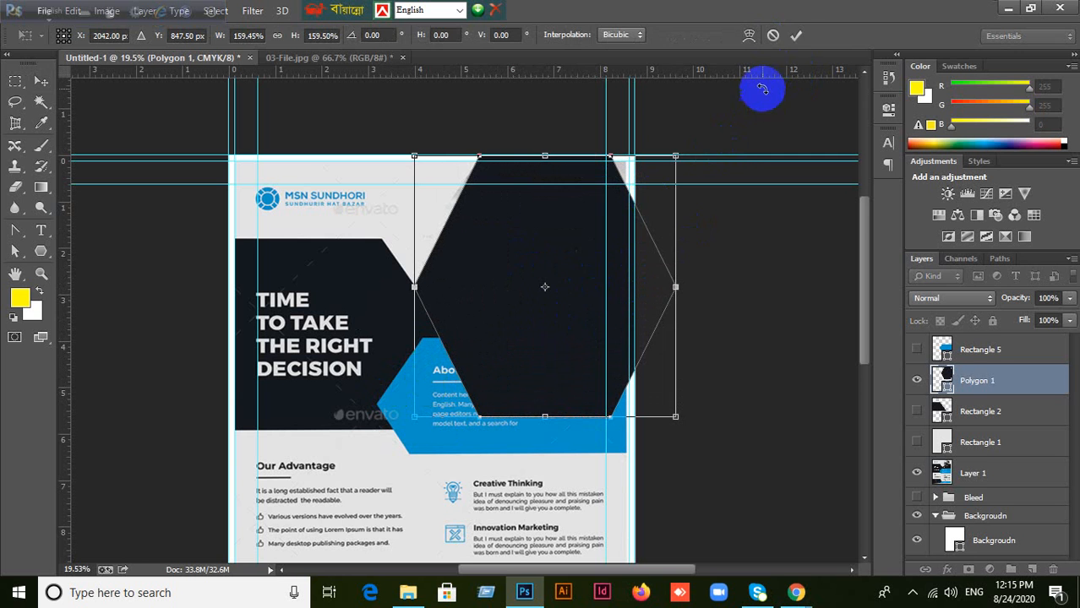
click(796, 34)
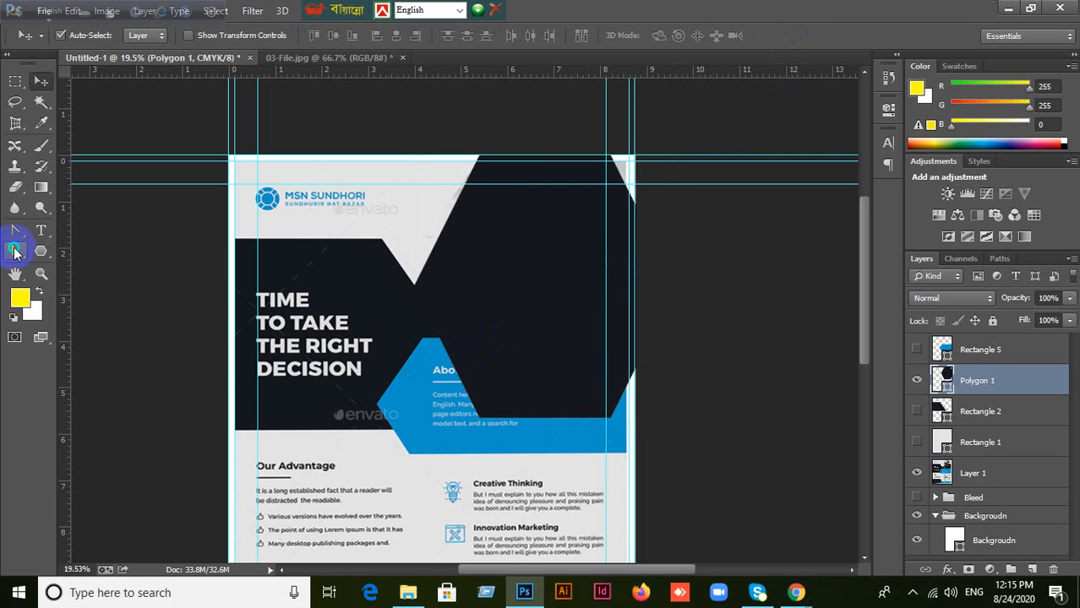
- Move the dark hexagon's left corner point slightly farther left into the headline panel using direct selection
click(15, 251)
click(80, 264)
click(410, 286)
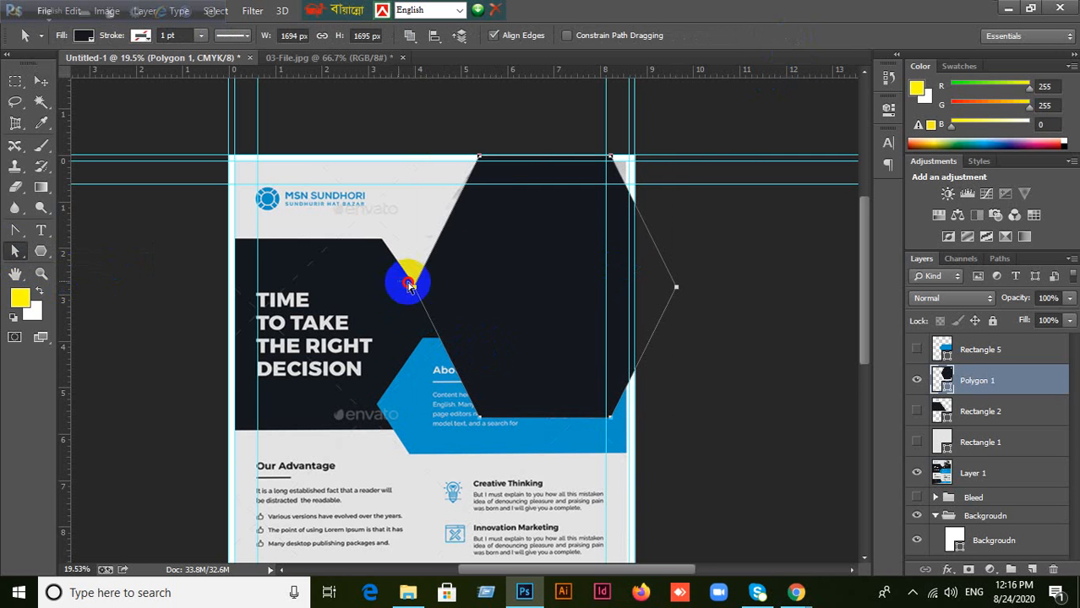
mouse_move(410, 285)
mouse_down()
mouse_move(414, 298)
mouse_move(402, 284)
mouse_up()
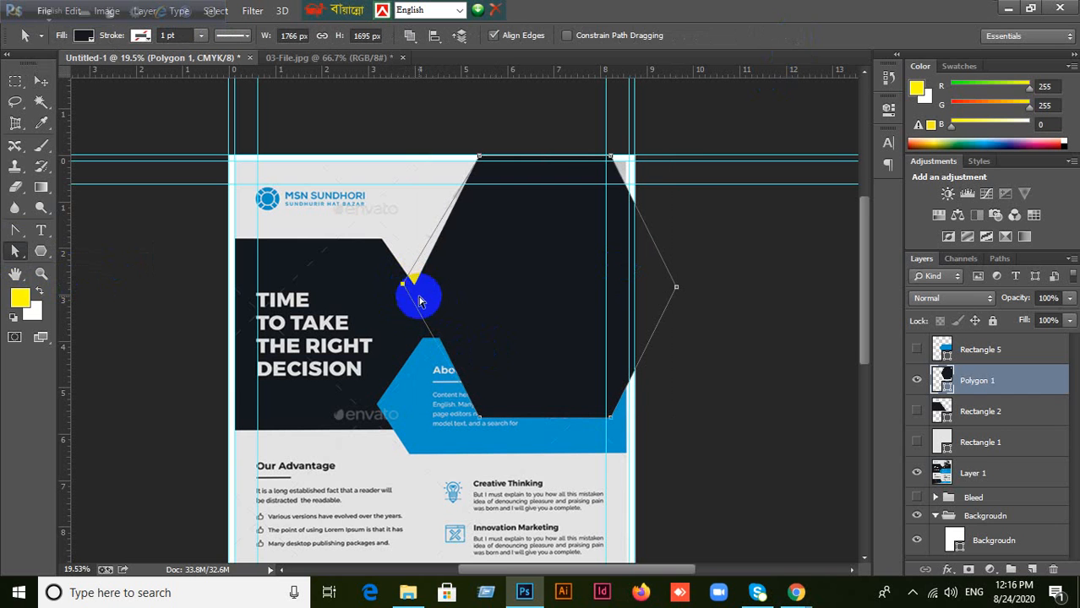
- Move the dark hexagon's upper-right and lower-right corner points outward to the page's right edge
drag(602, 150, 690, 221)
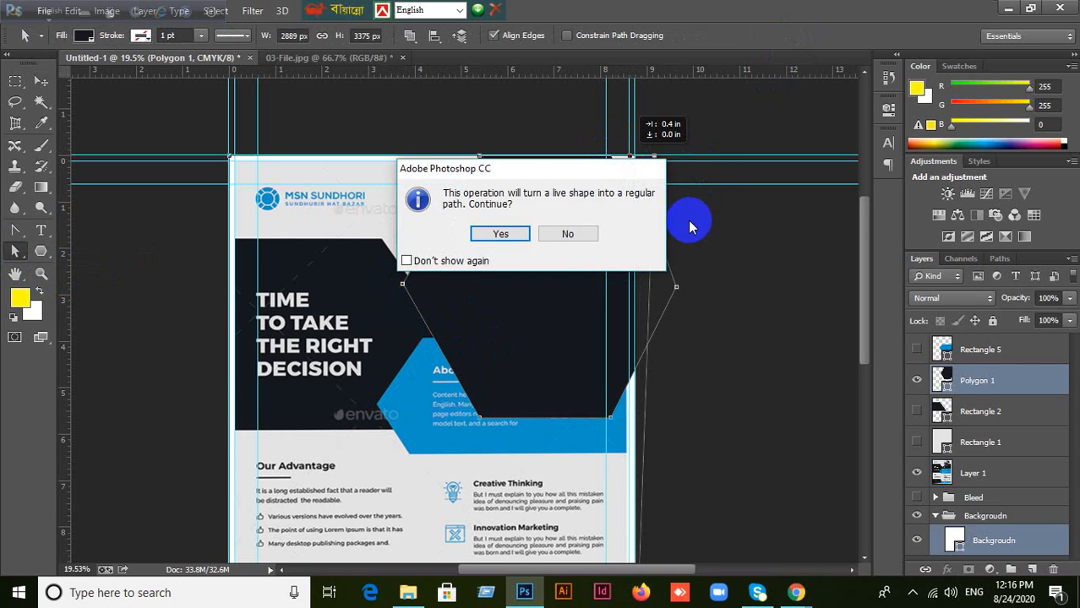
click(568, 231)
click(41, 81)
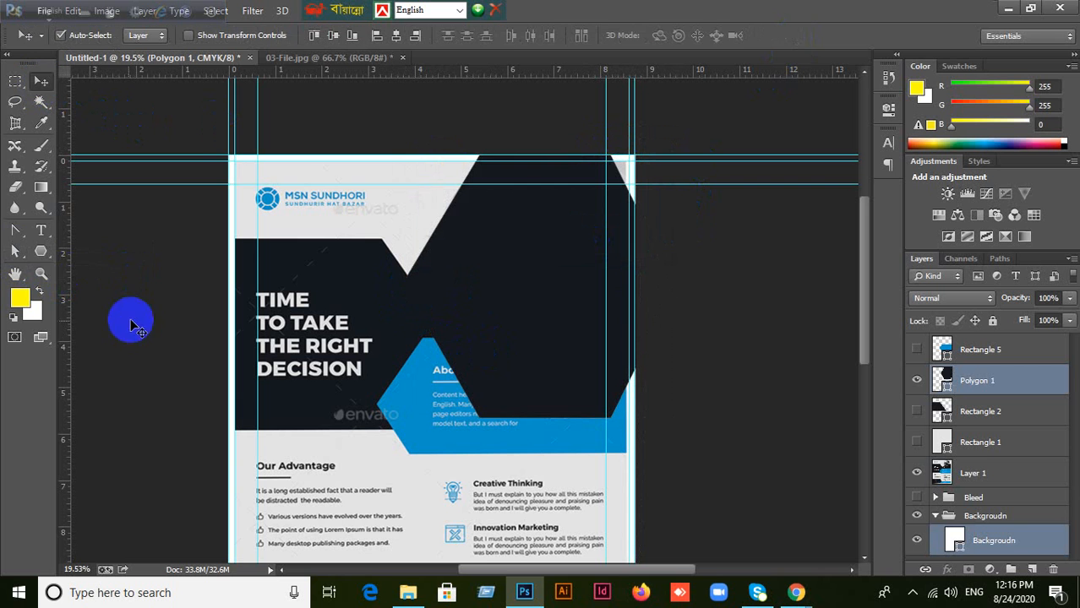
right_click(21, 240)
right_click(17, 254)
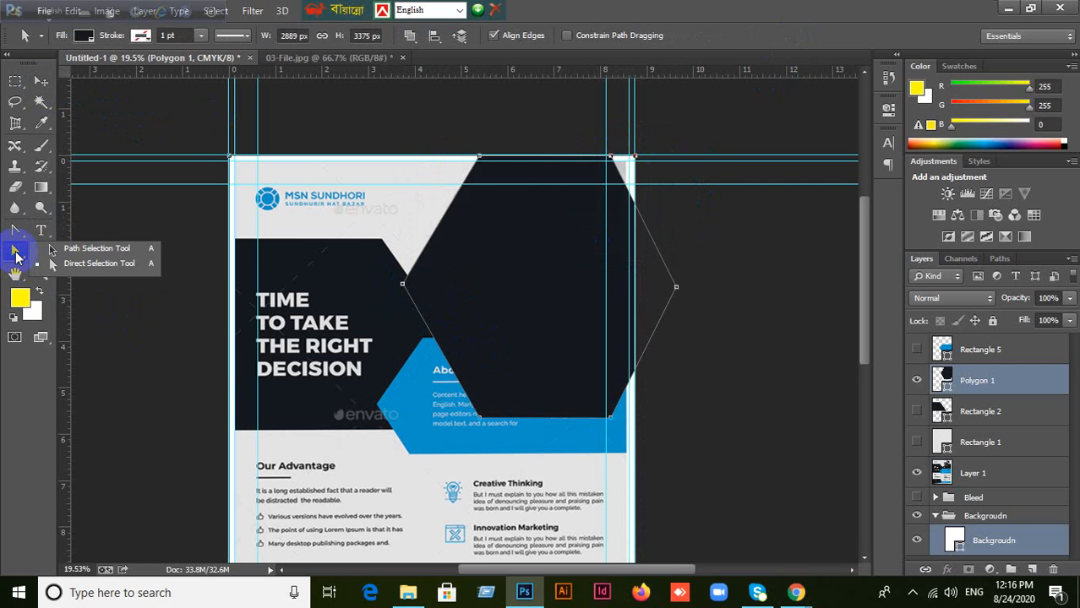
click(69, 262)
click(608, 158)
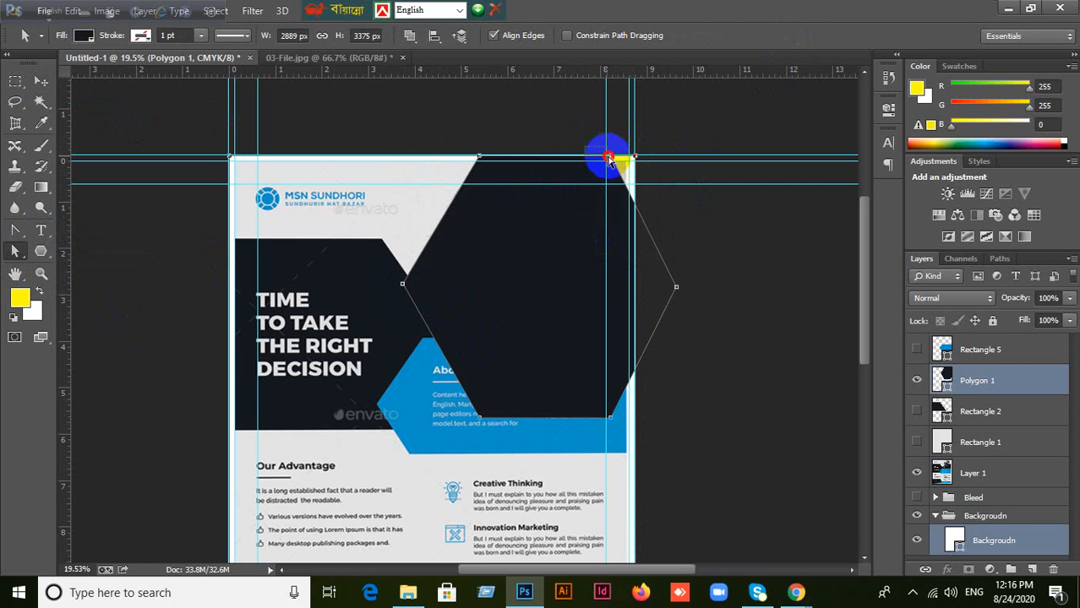
drag(611, 161, 635, 158)
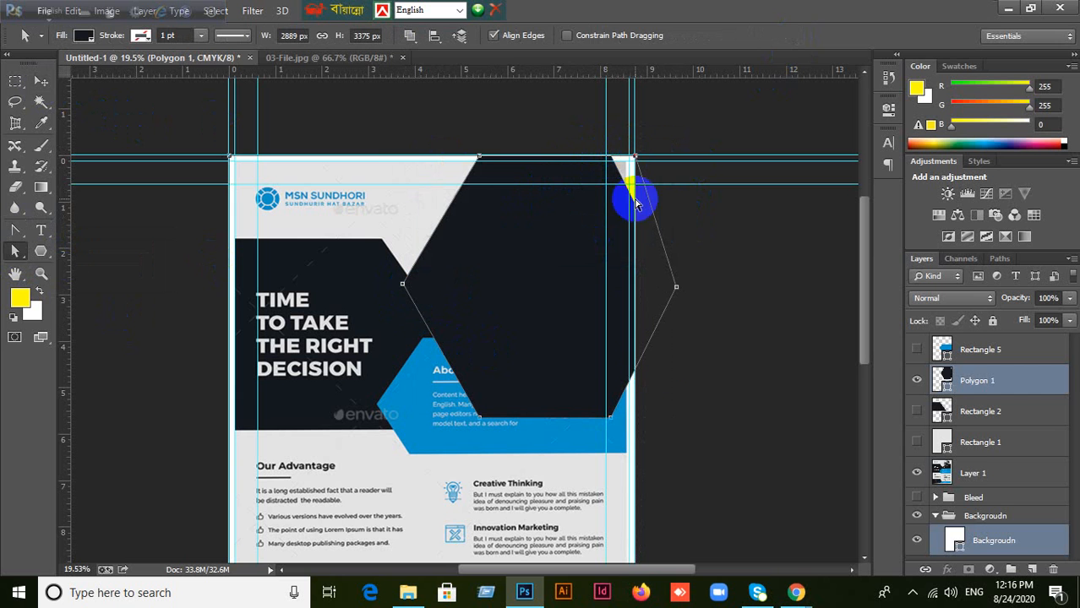
click(617, 423)
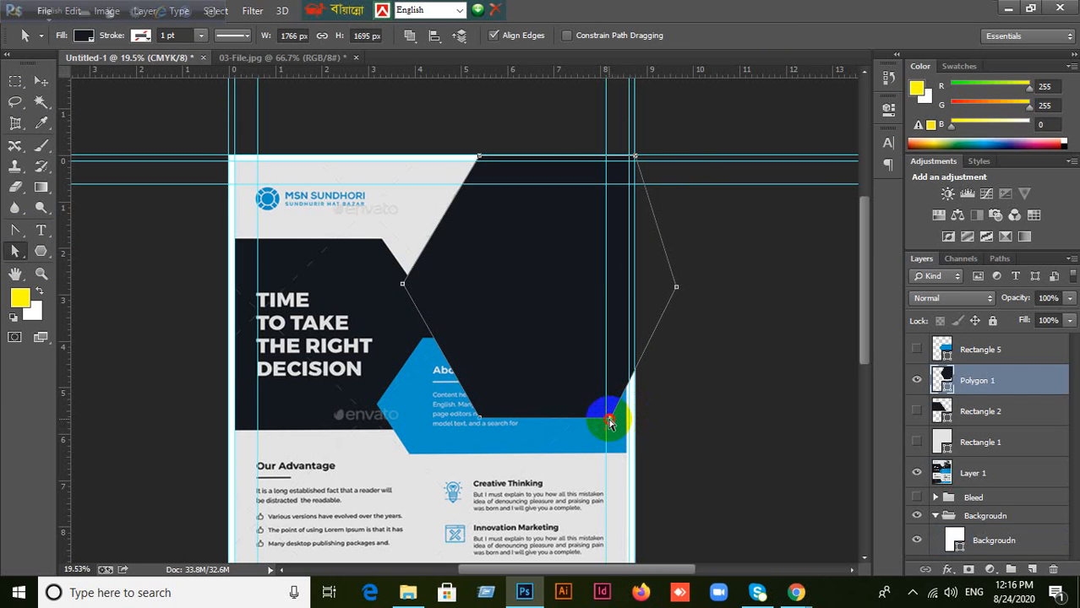
drag(609, 421, 634, 416)
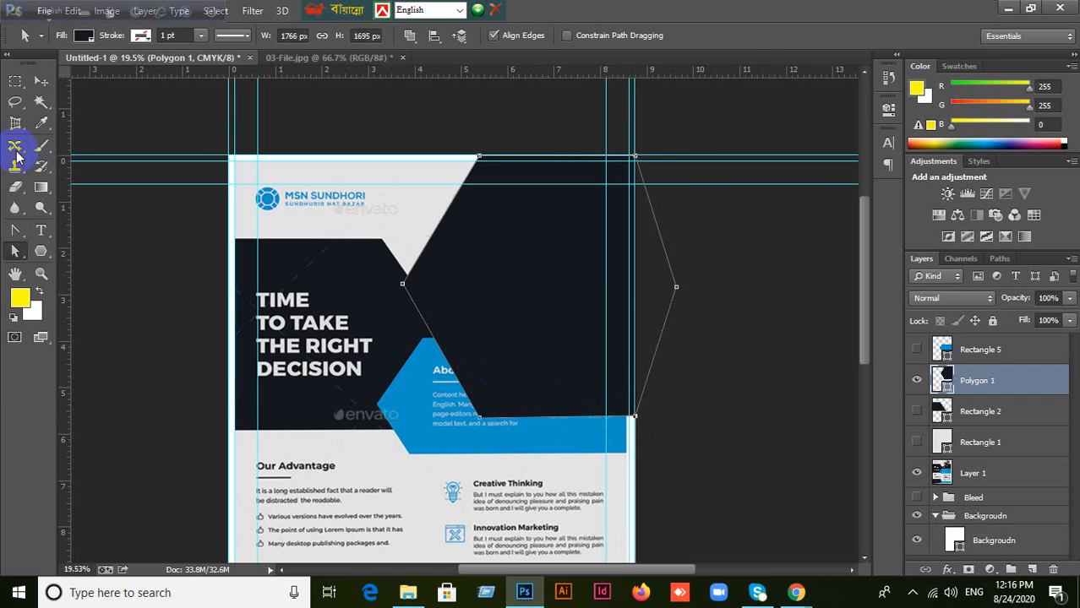
- Hide and show the reshaped dark hexagon to compare it with the reference photo beneath
click(42, 81)
click(129, 373)
click(562, 347)
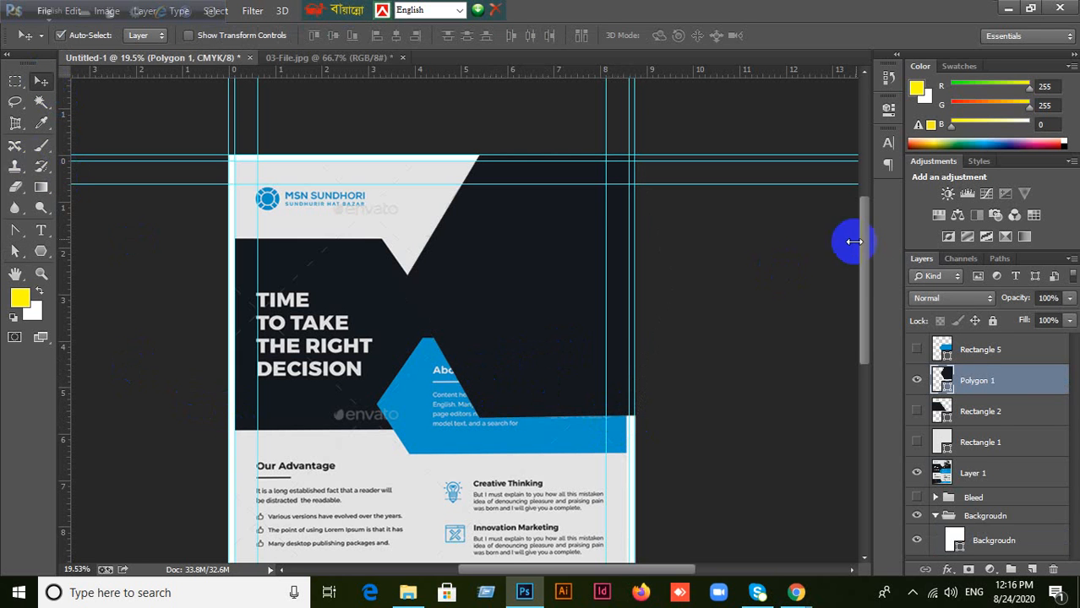
click(916, 381)
click(916, 381)
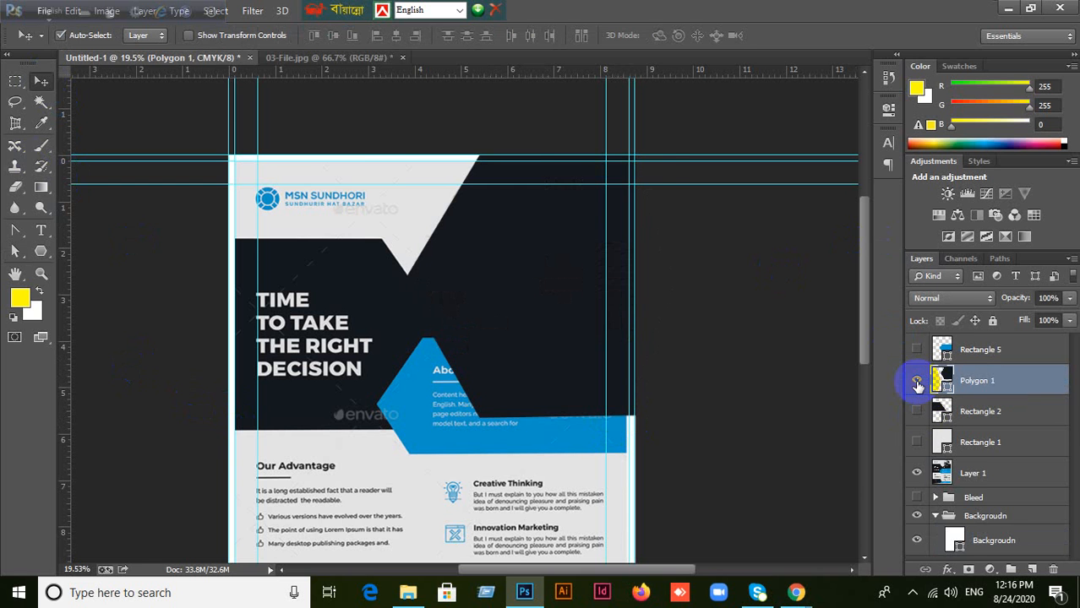
key(ctrl+t)
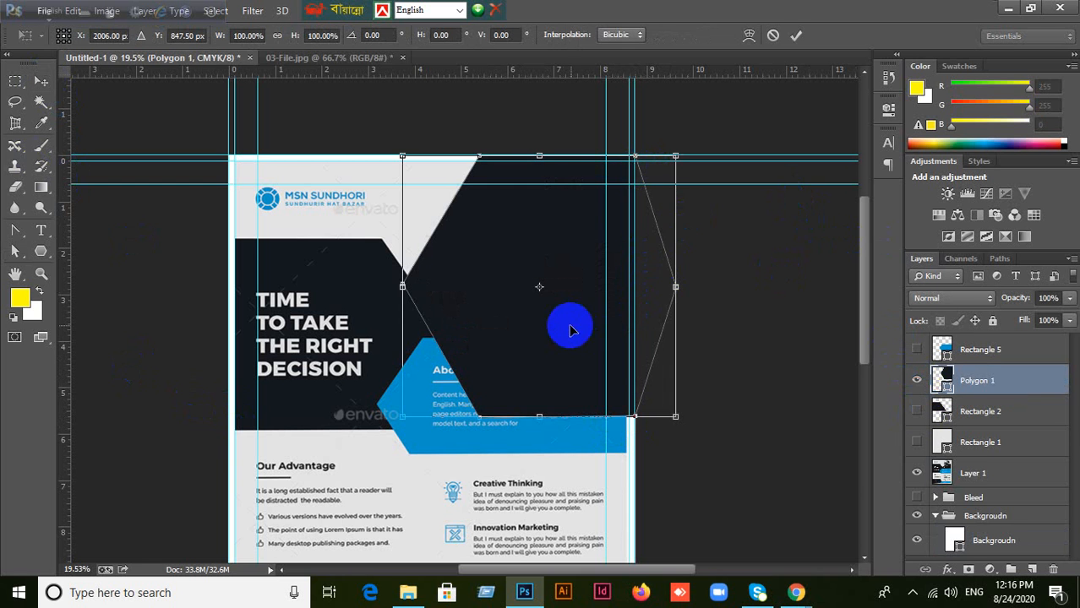
drag(569, 323, 466, 364)
key(ctrl+z)
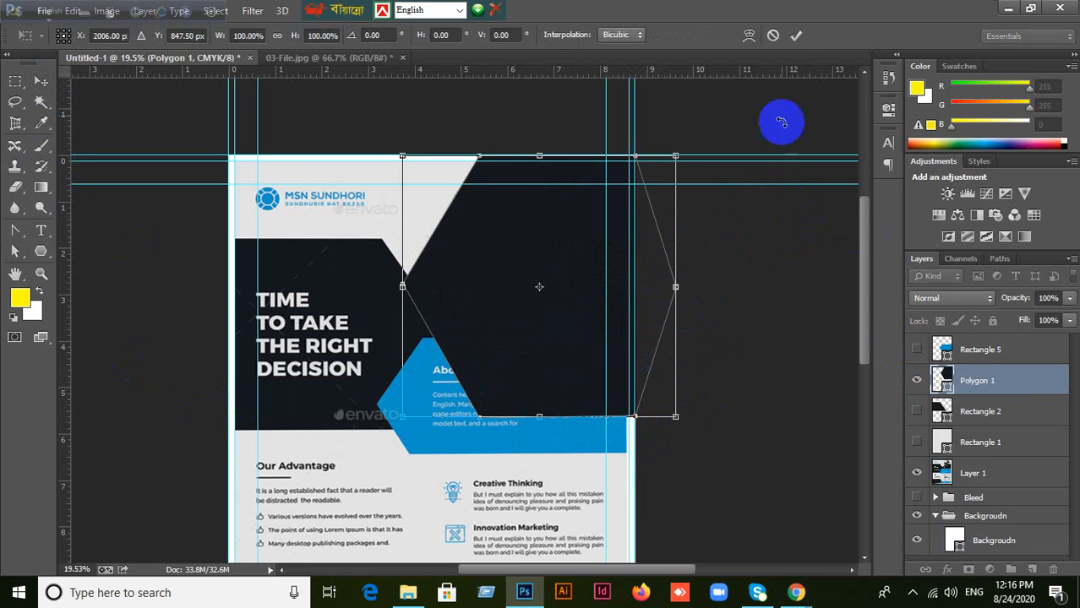
click(777, 37)
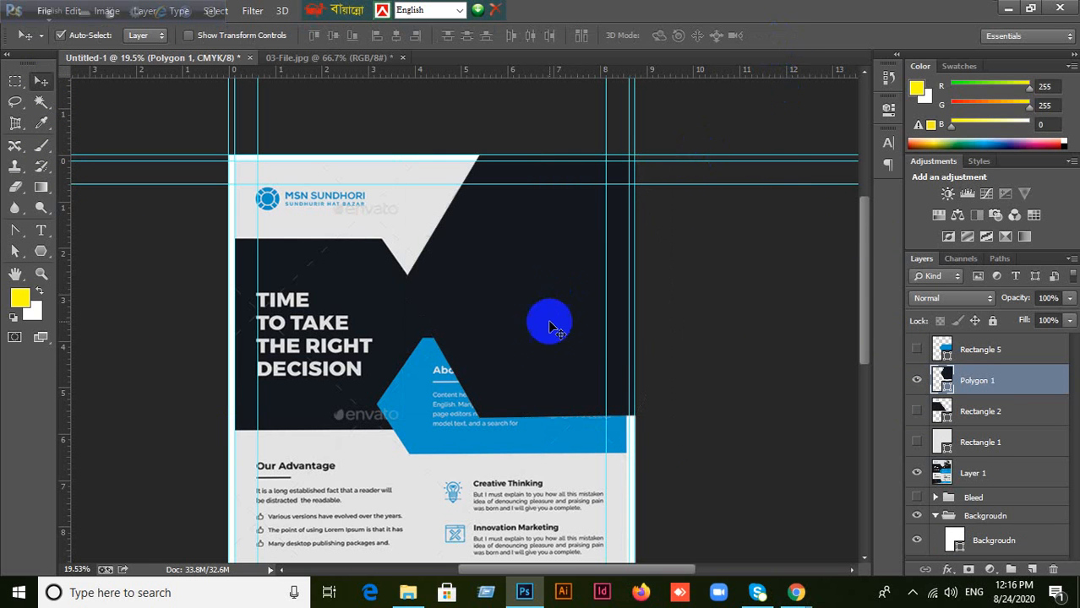
- Subtract a tall rectangle from the dark hexagon, covering the part that overhangs the page's right edge
click(41, 252)
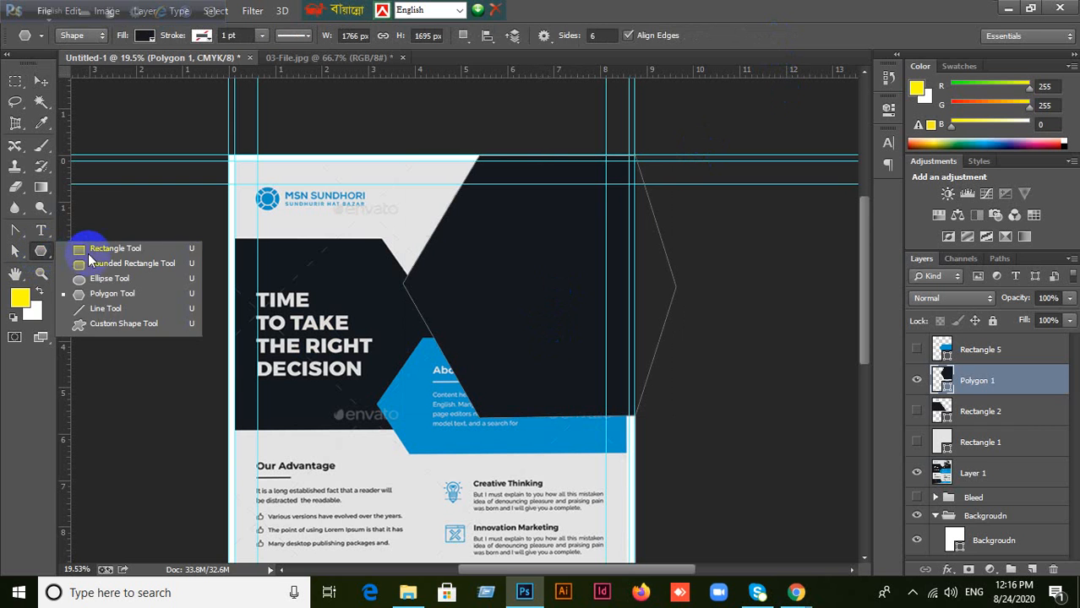
click(93, 250)
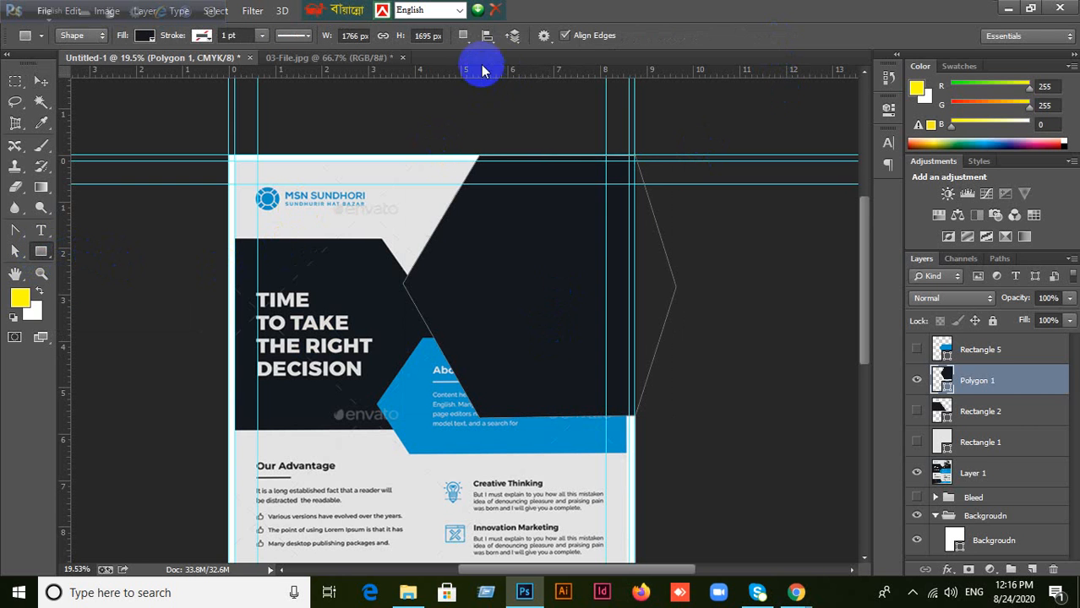
click(467, 38)
click(524, 115)
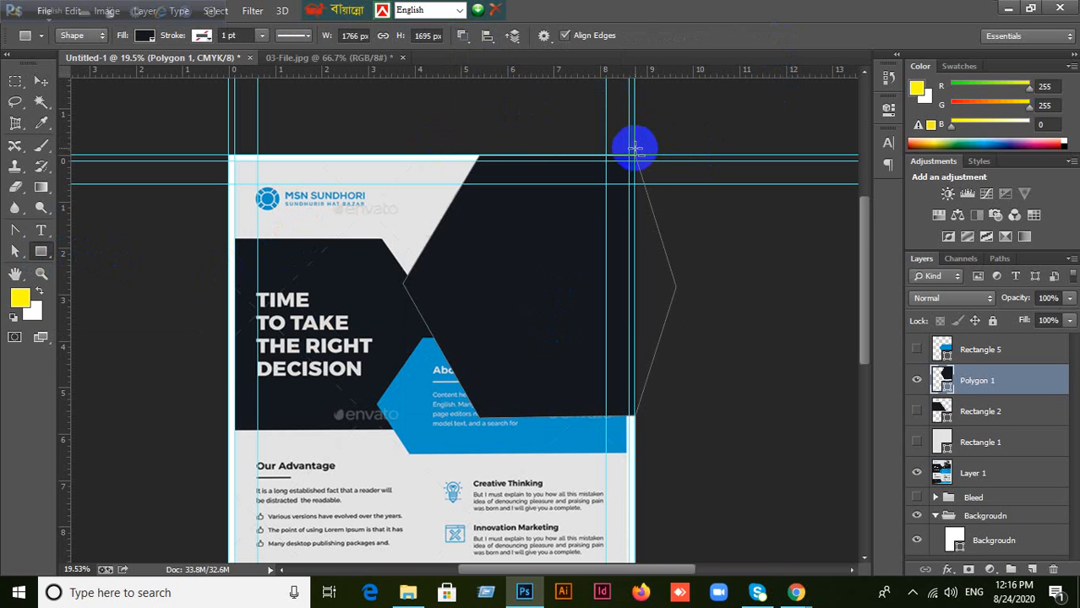
drag(635, 149, 684, 433)
drag(685, 438, 686, 440)
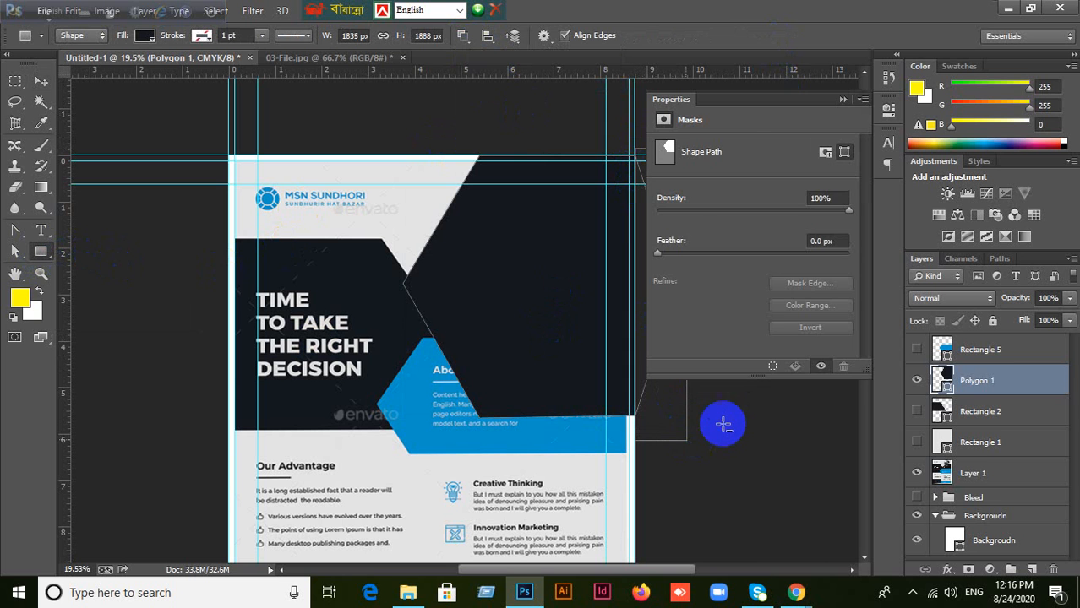
click(843, 99)
- Merge the dark hexagon's shape components into one regular path trimmed at the page edge
click(461, 38)
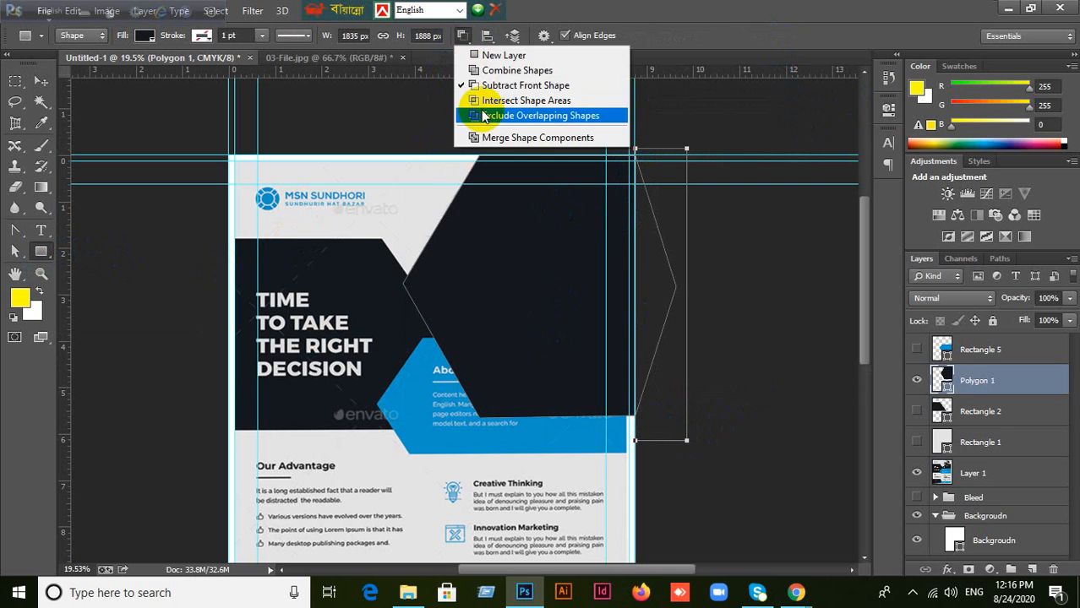
click(486, 135)
click(499, 236)
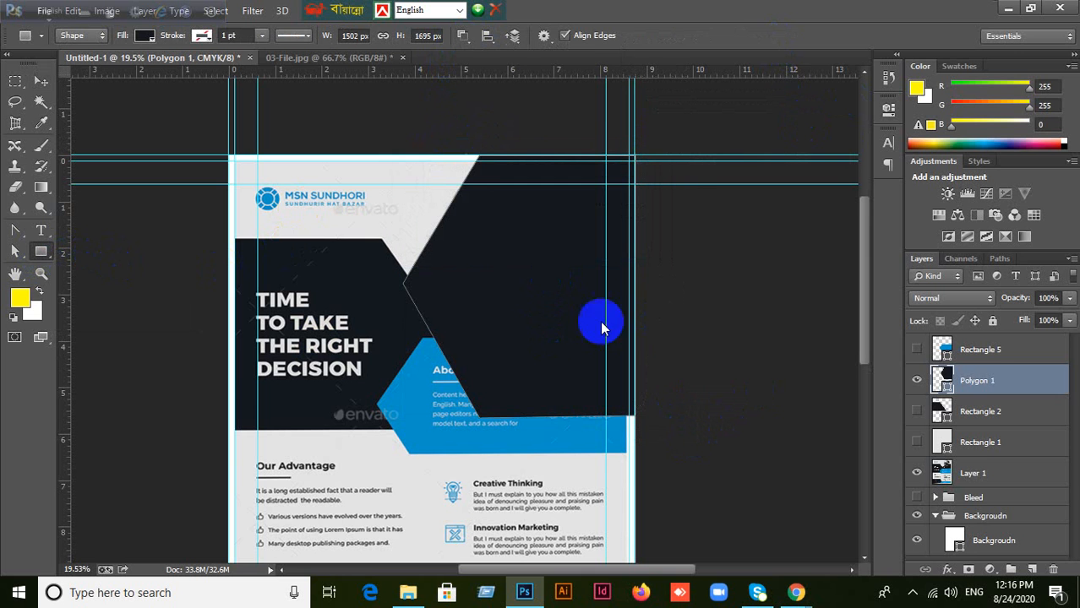
click(41, 82)
click(127, 382)
click(497, 353)
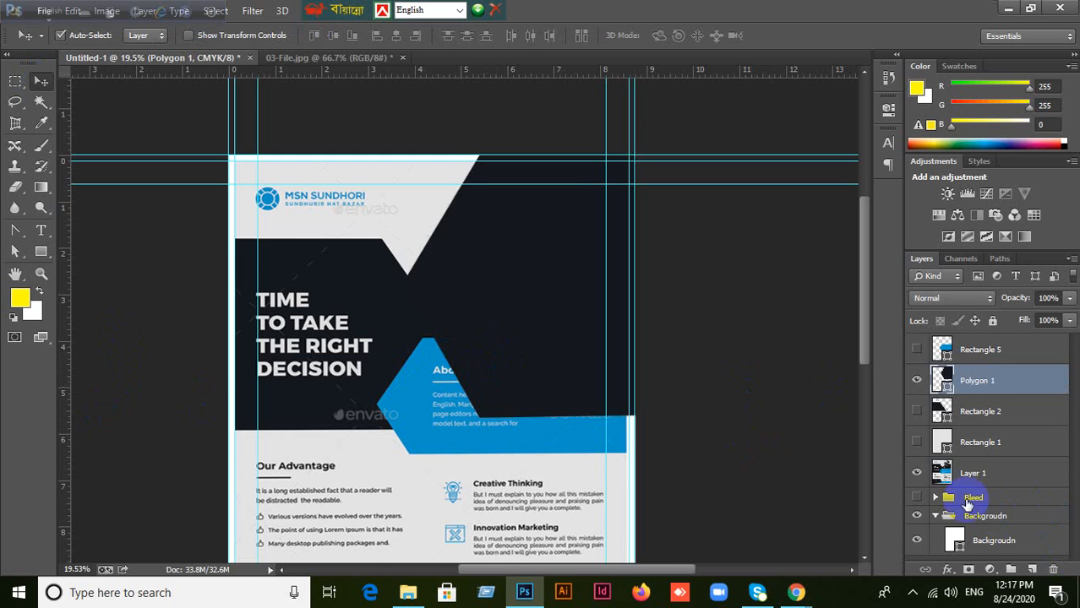
- Show the Bleed group and merge the shape components of the purple Bleed border, accepting the conversion to a regular path
click(935, 502)
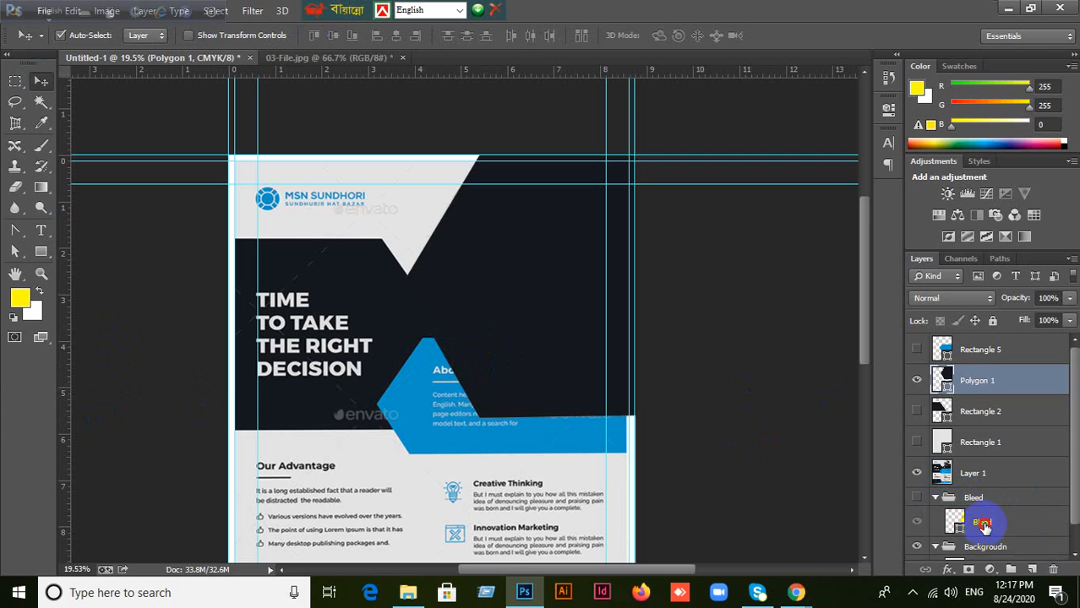
click(980, 524)
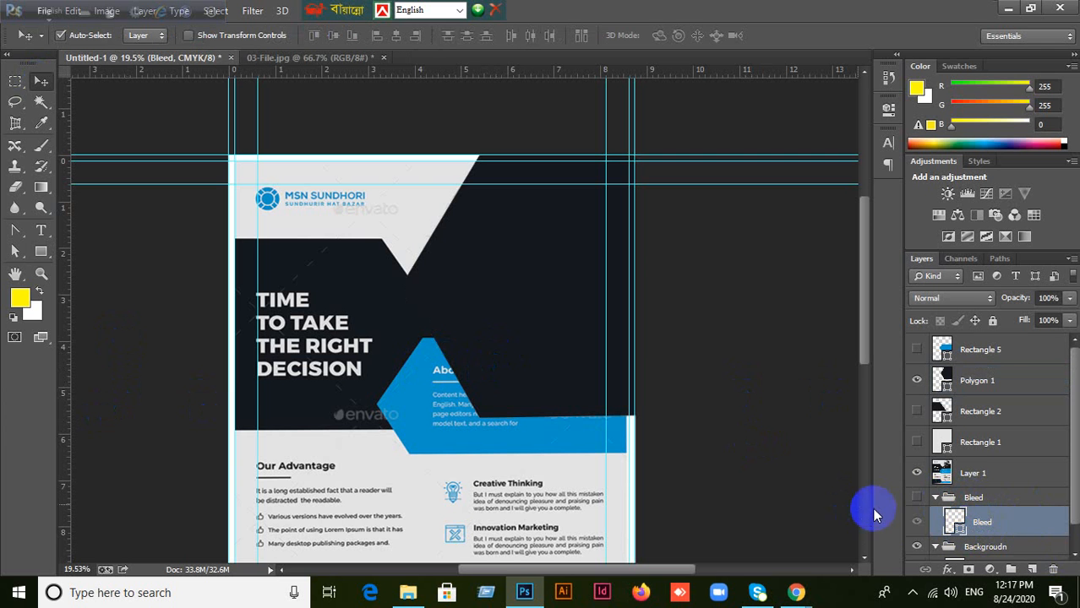
click(916, 502)
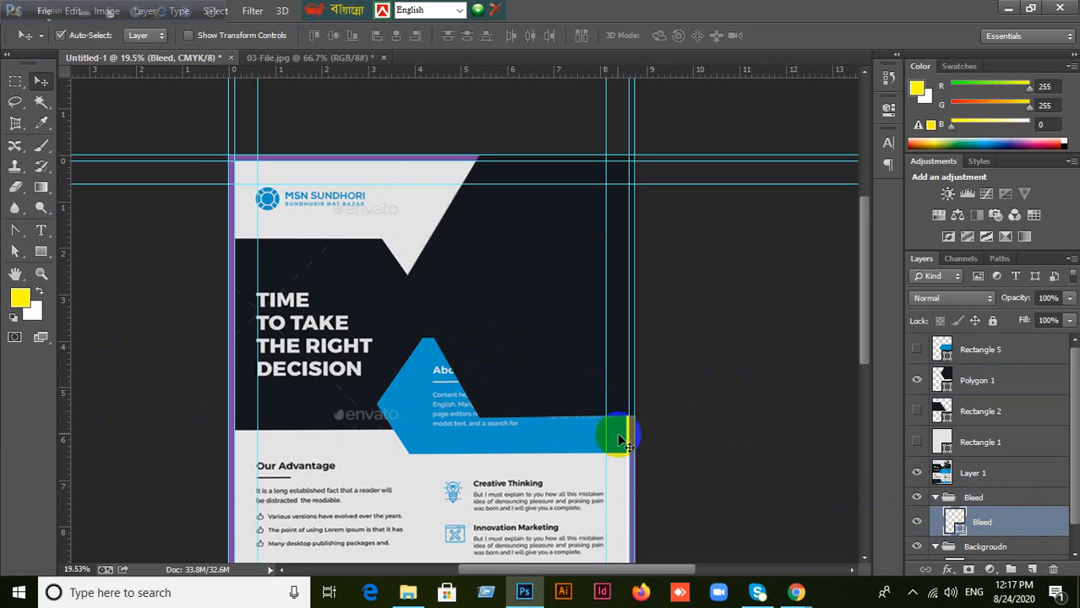
click(40, 252)
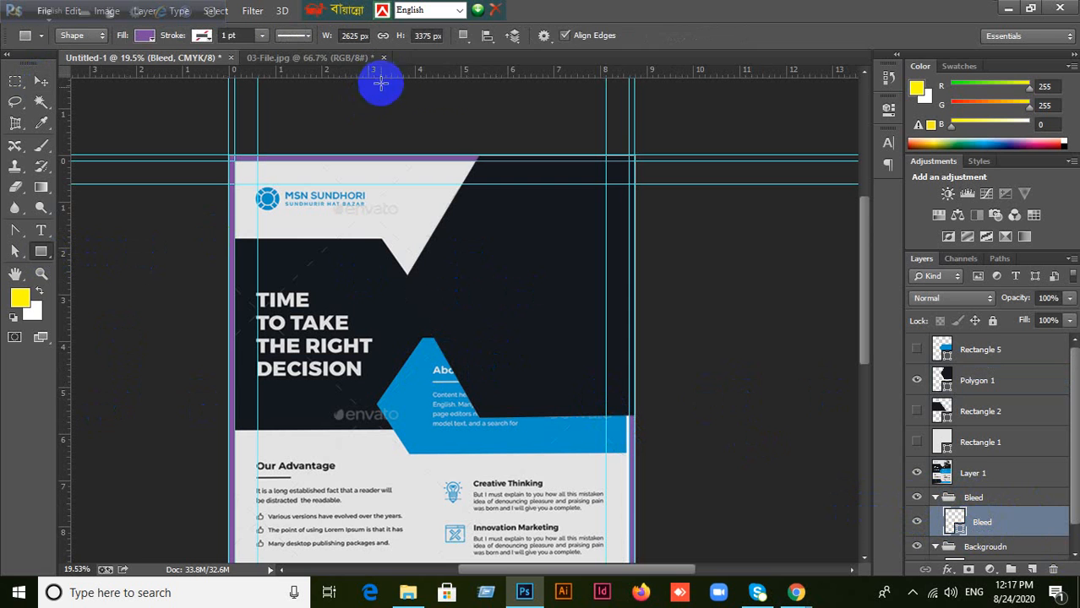
click(470, 43)
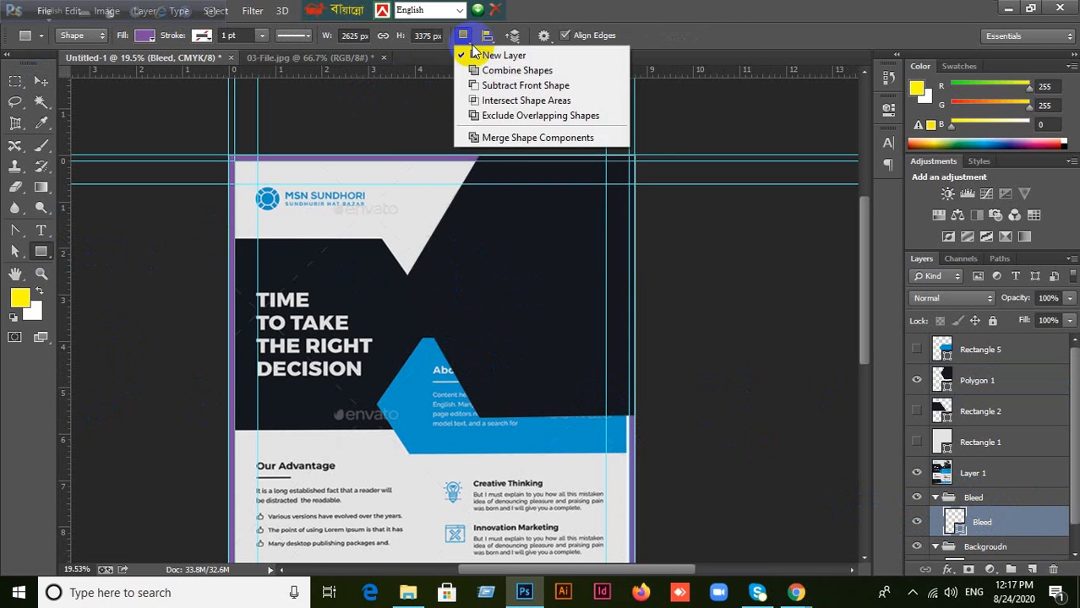
click(499, 138)
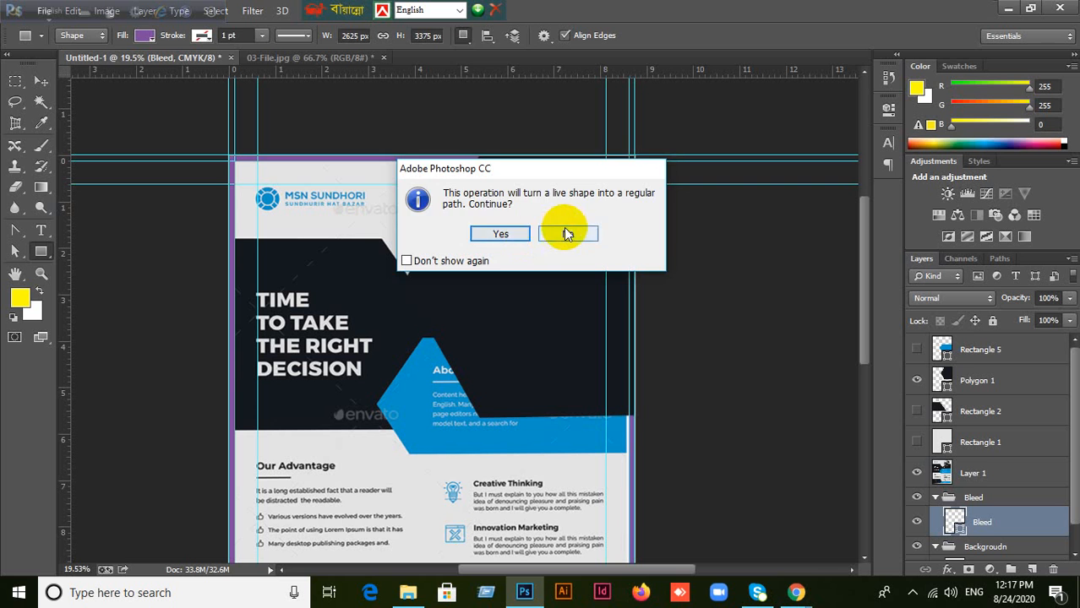
click(523, 241)
click(472, 43)
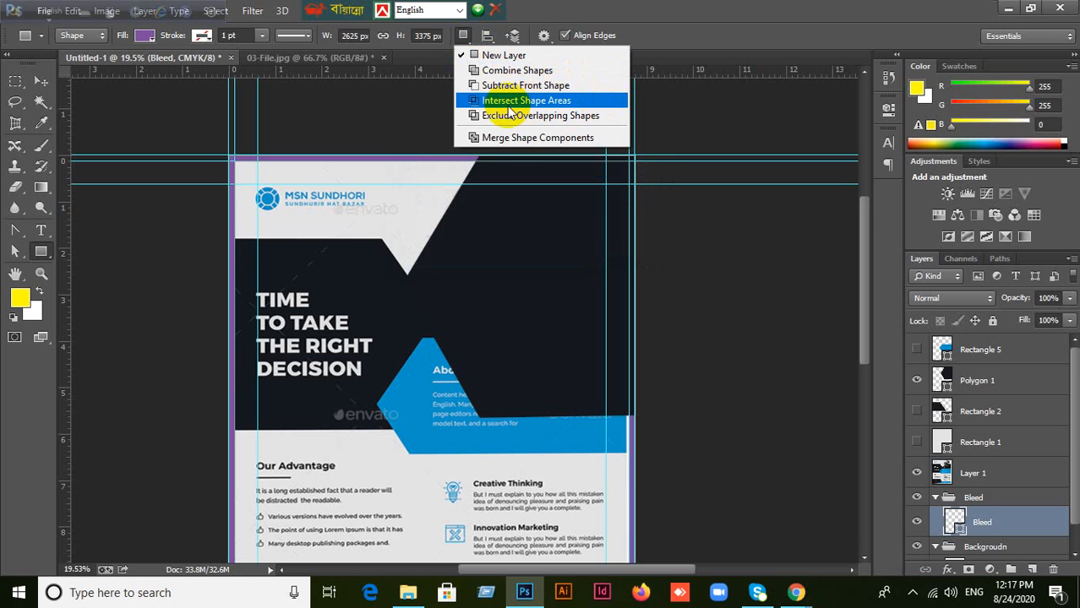
click(537, 140)
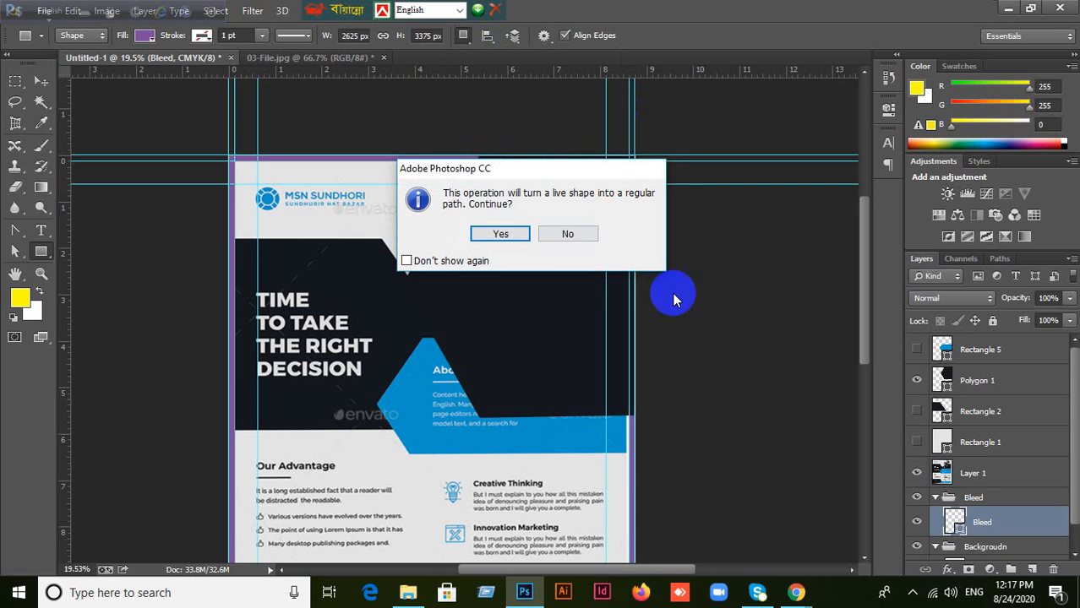
click(504, 232)
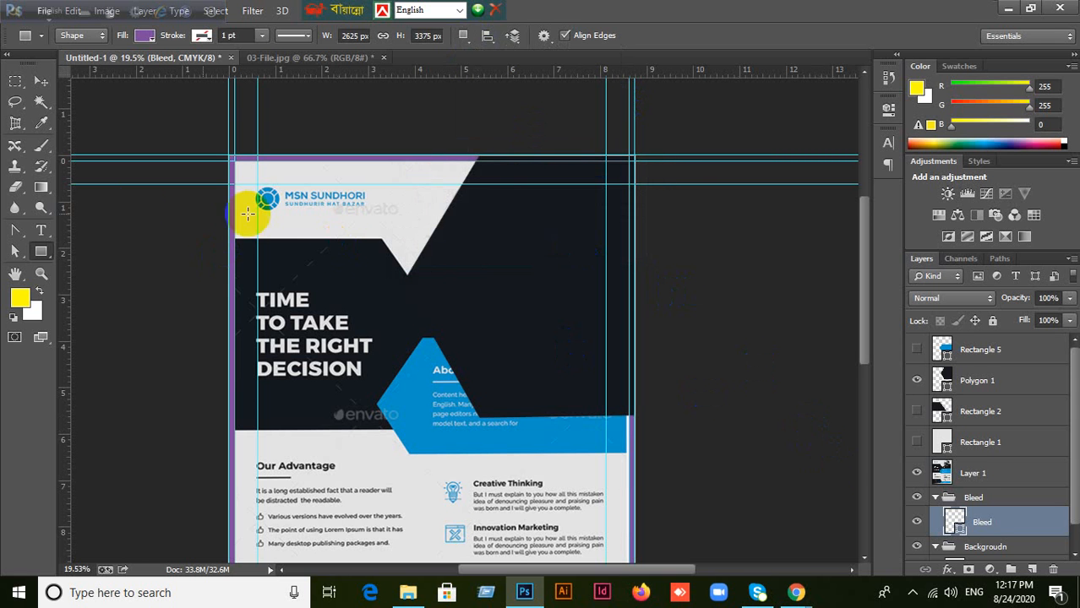
- Collapse and hide the Bleed group
click(49, 84)
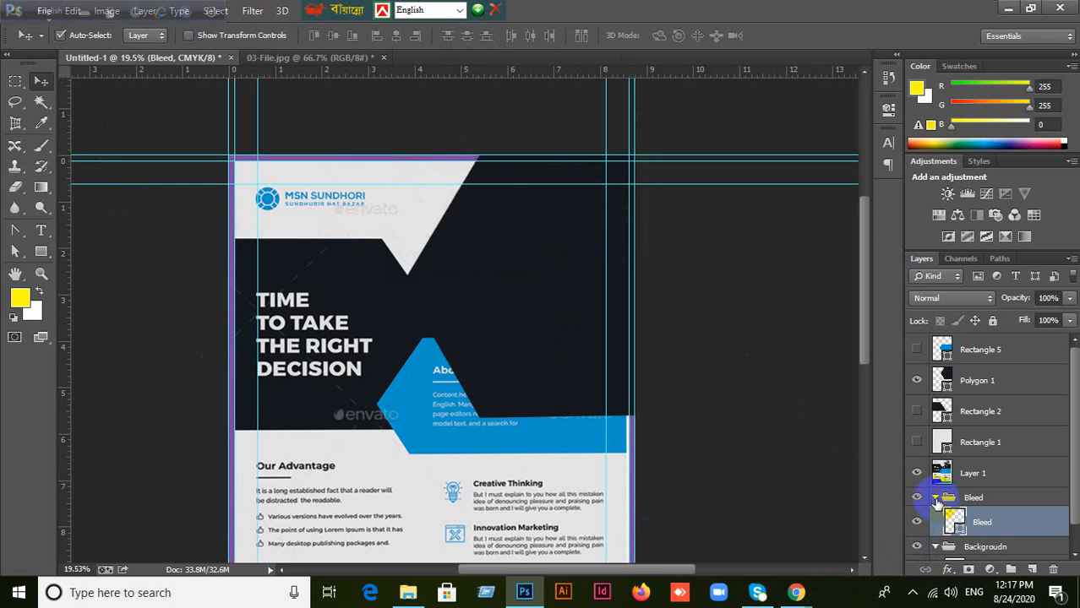
click(937, 499)
click(917, 498)
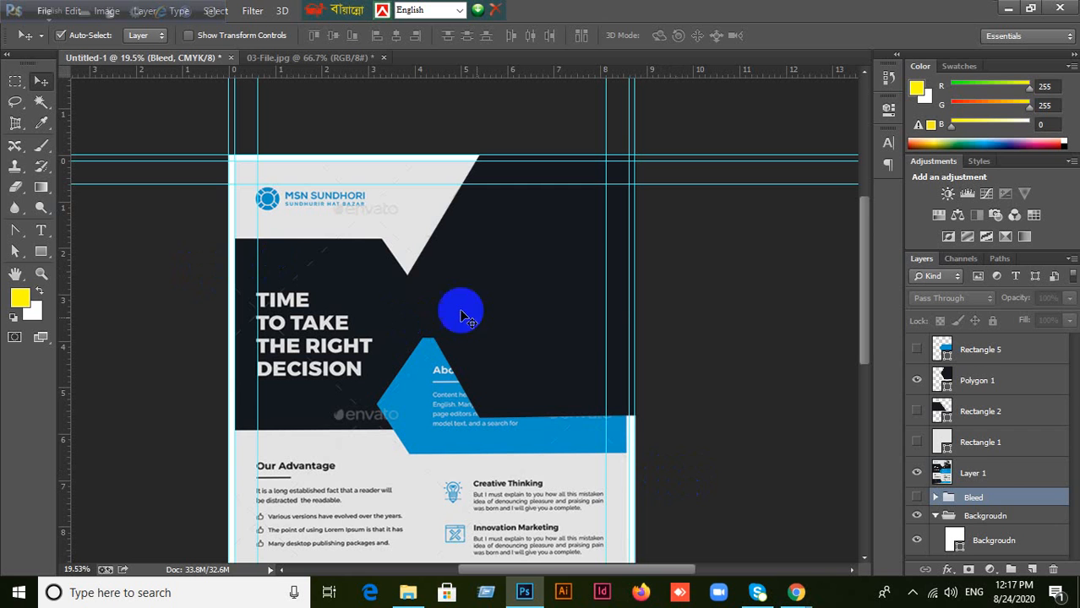
- Compare the dark photo shape with the reference photo, then show the blue arrow and dark headline panel layers
click(540, 314)
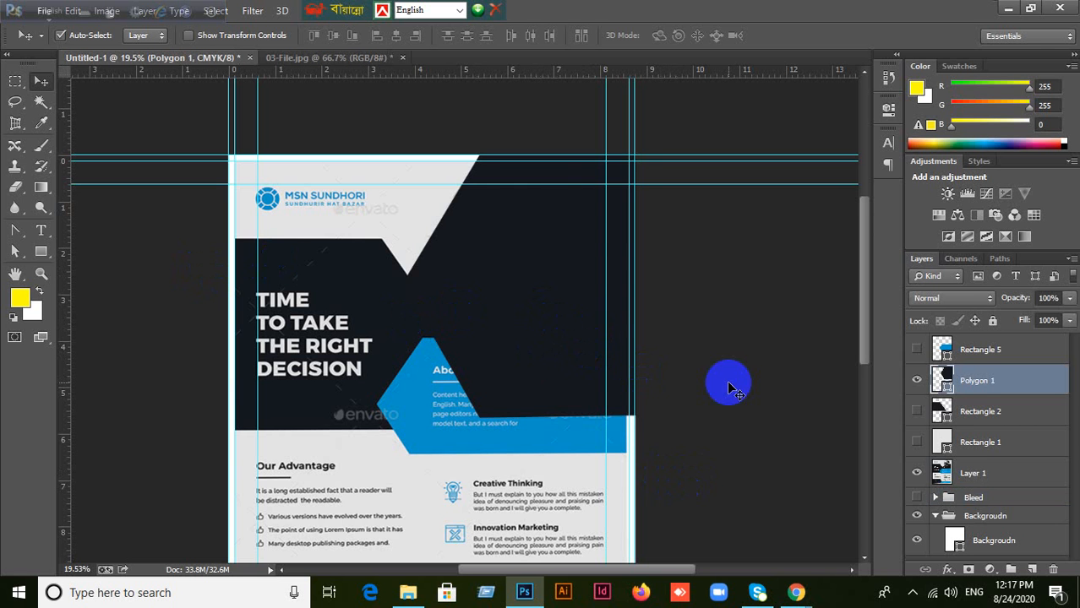
click(916, 380)
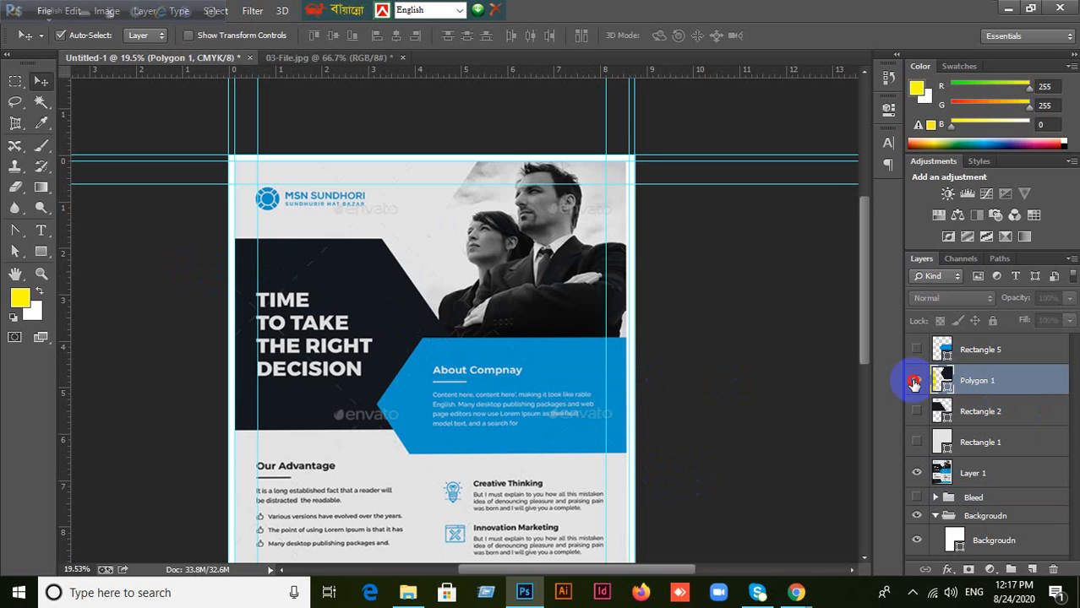
click(916, 380)
click(915, 349)
click(916, 412)
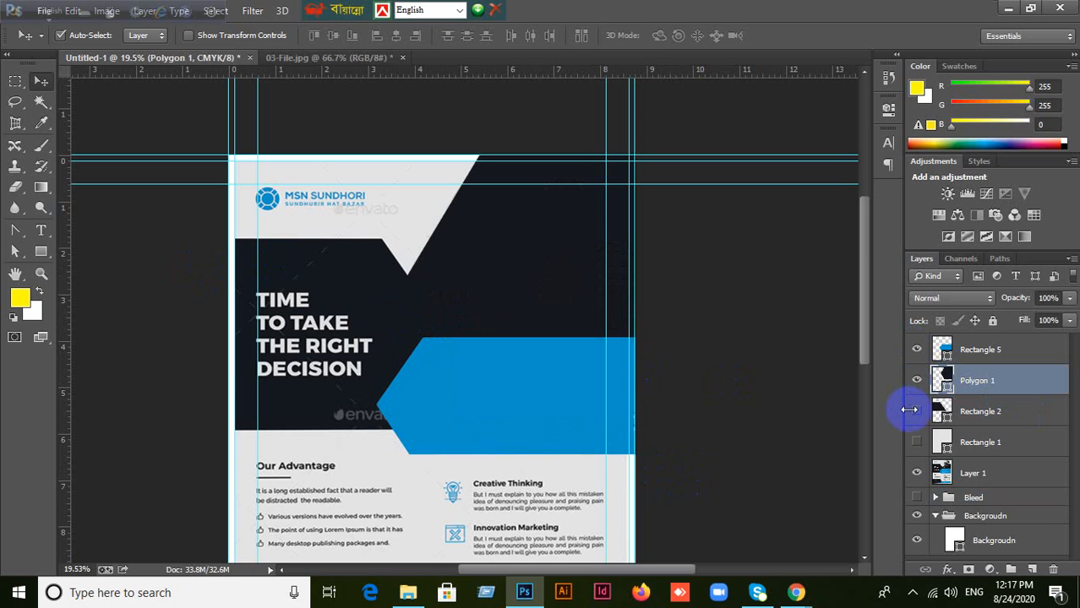
- Show the light grey Rectangle 1 layer and move both floating language toolbars clear of the application's menus
click(917, 442)
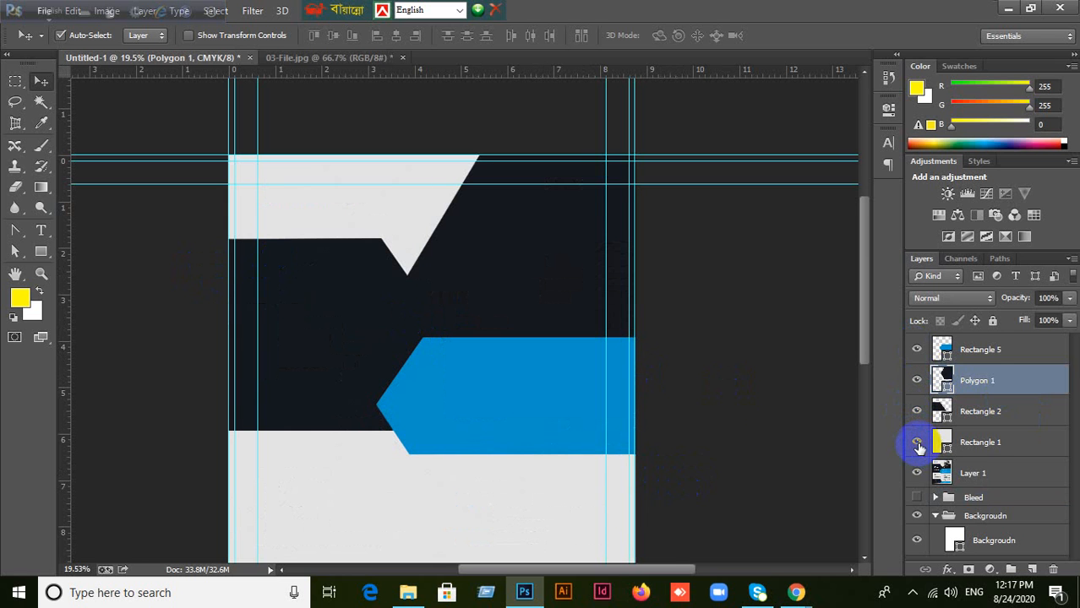
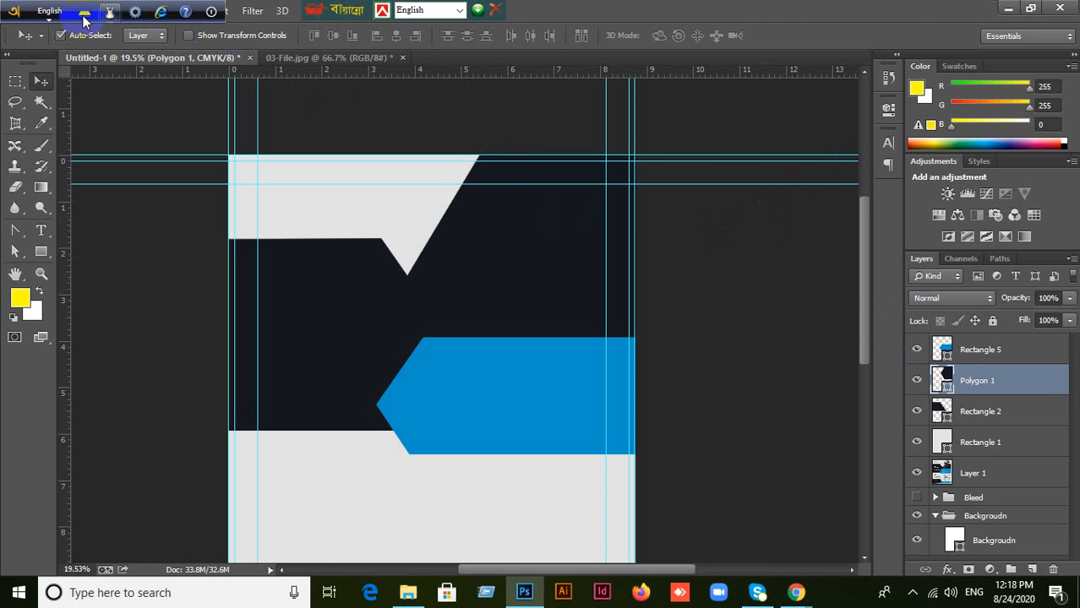
drag(19, 13, 725, 11)
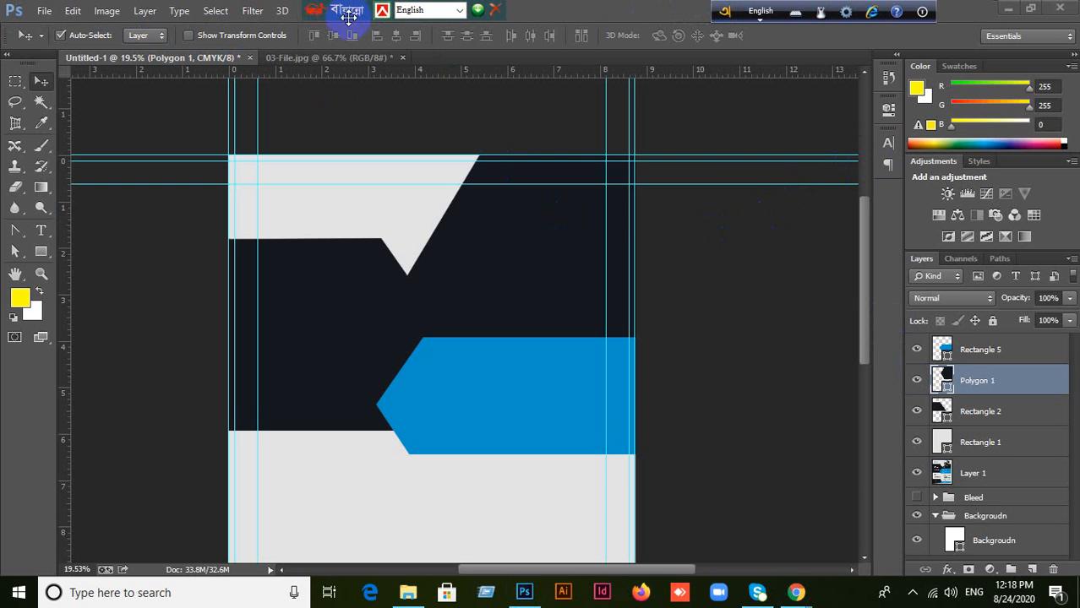
drag(338, 15, 650, 14)
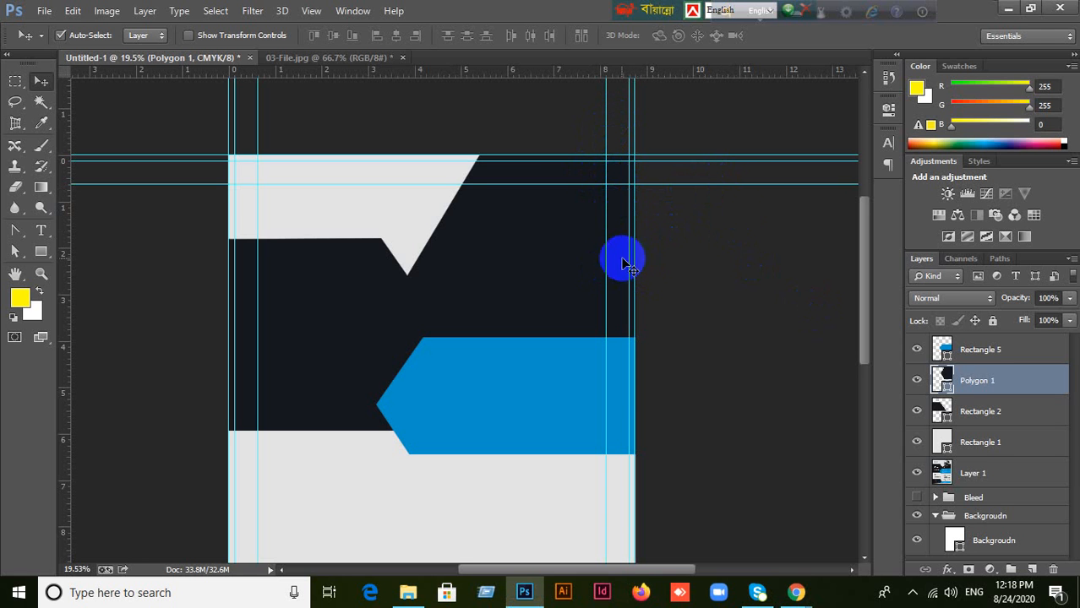
- Try moving the vertical margin guide near the page's right edge inward, and undo the move
drag(607, 257, 531, 257)
key(ctrl+z)
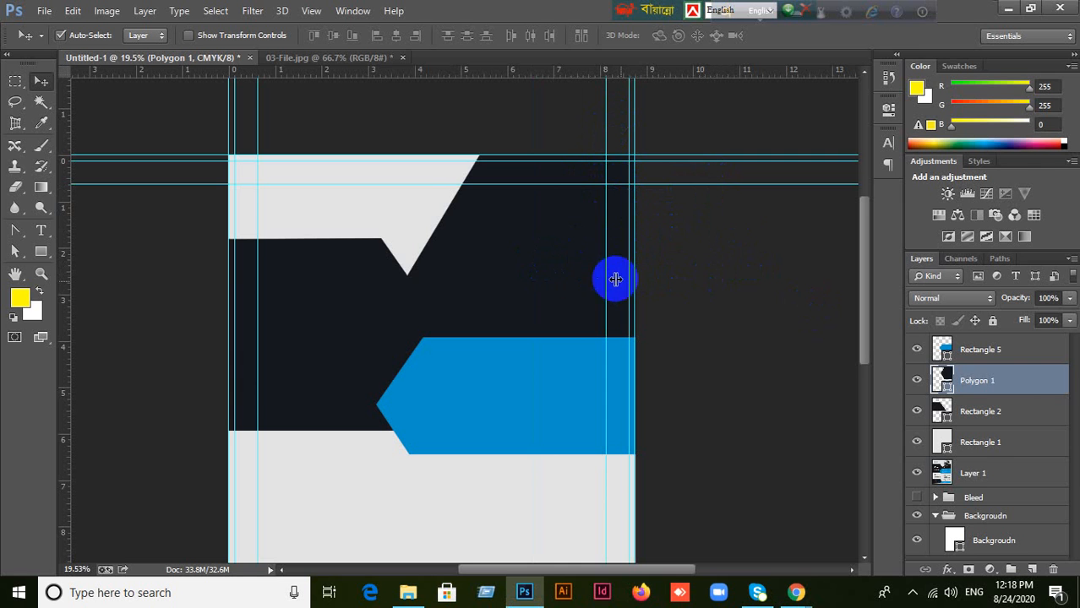
- Lock the blue arrow panel's layer, then try moving the horizontal margin guide down and undo that move
click(961, 347)
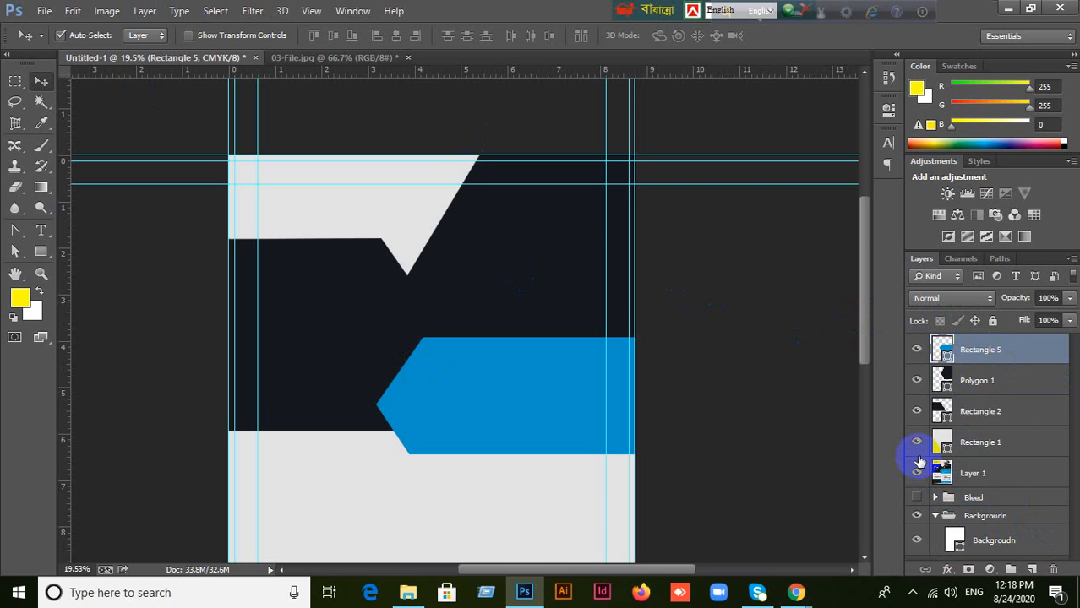
click(992, 322)
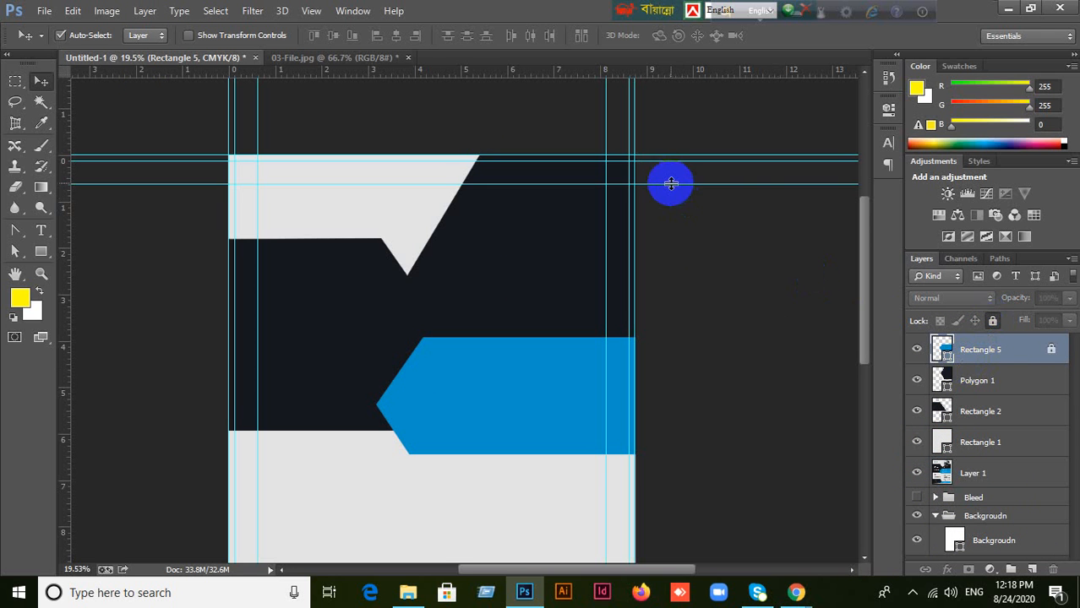
drag(670, 183, 667, 216)
key(ctrl+z)
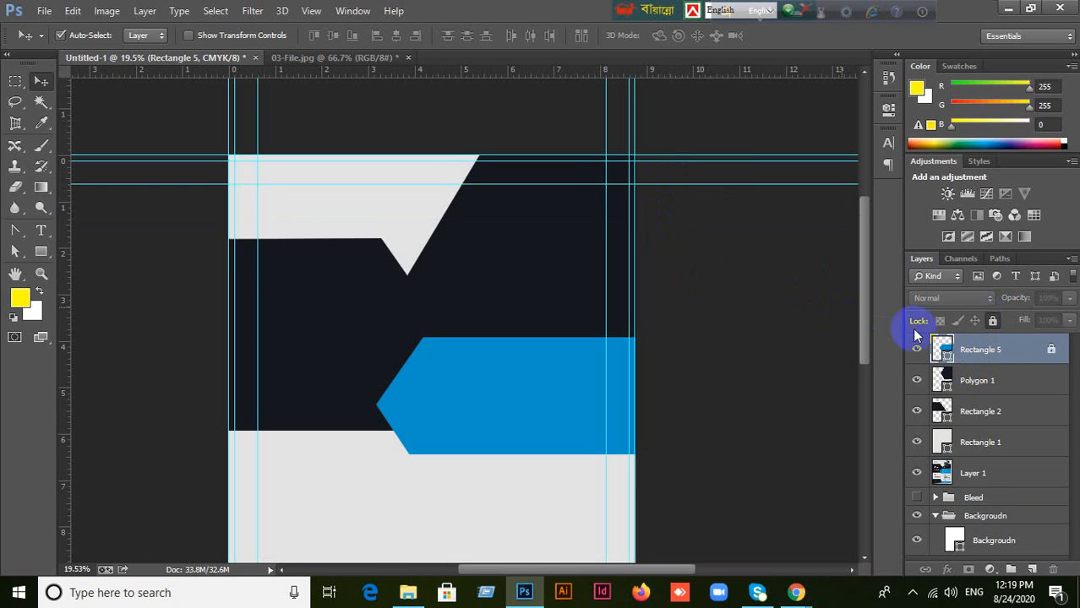
ctrl+click(1052, 351)
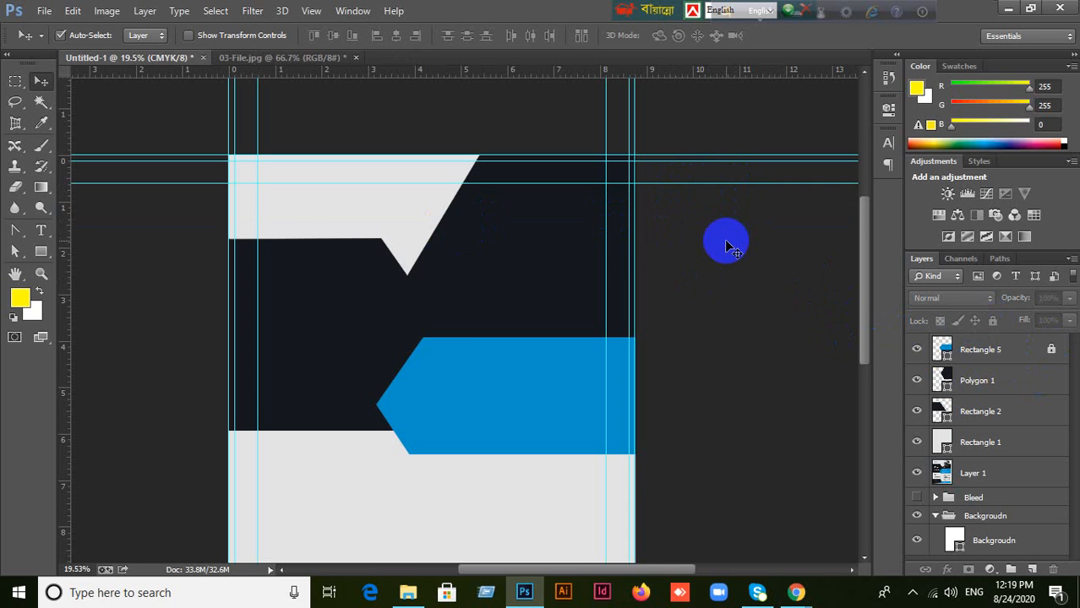
- Lock the document's guides, toggling the guide lock off and on again several times
click(307, 12)
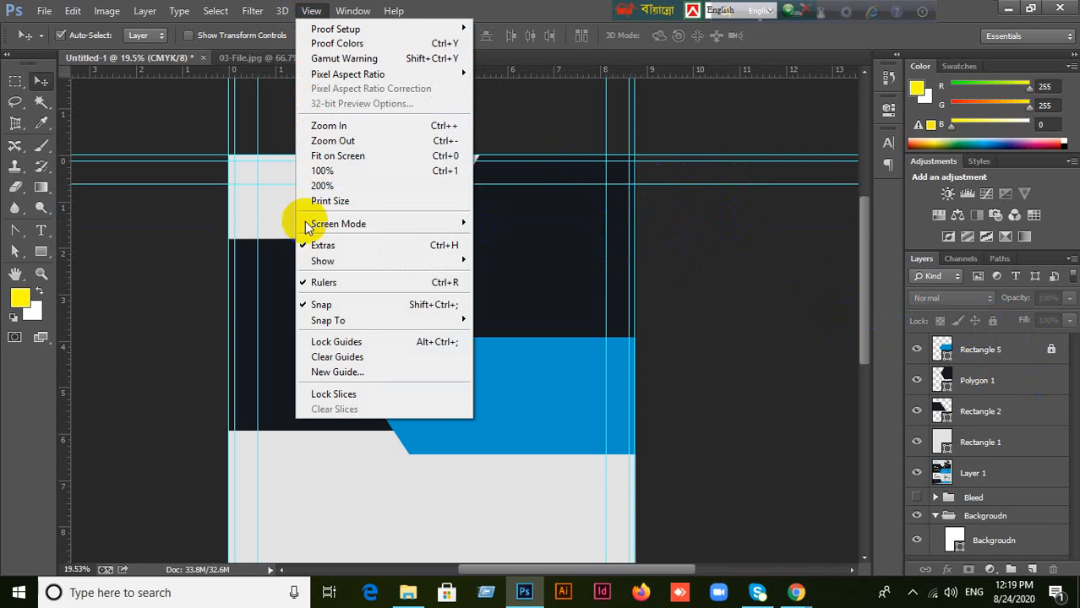
click(368, 343)
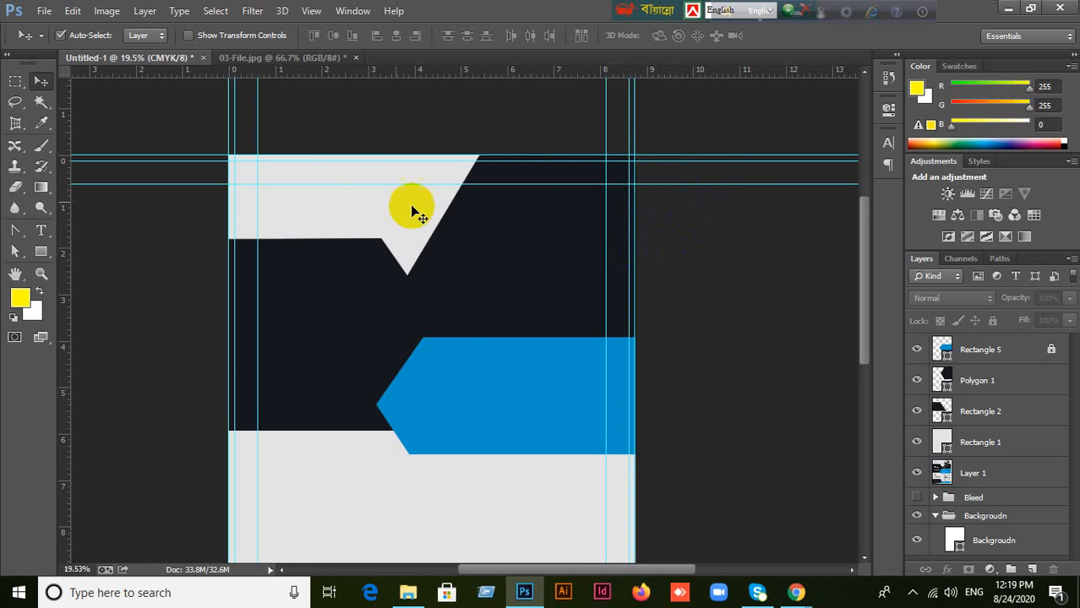
click(311, 11)
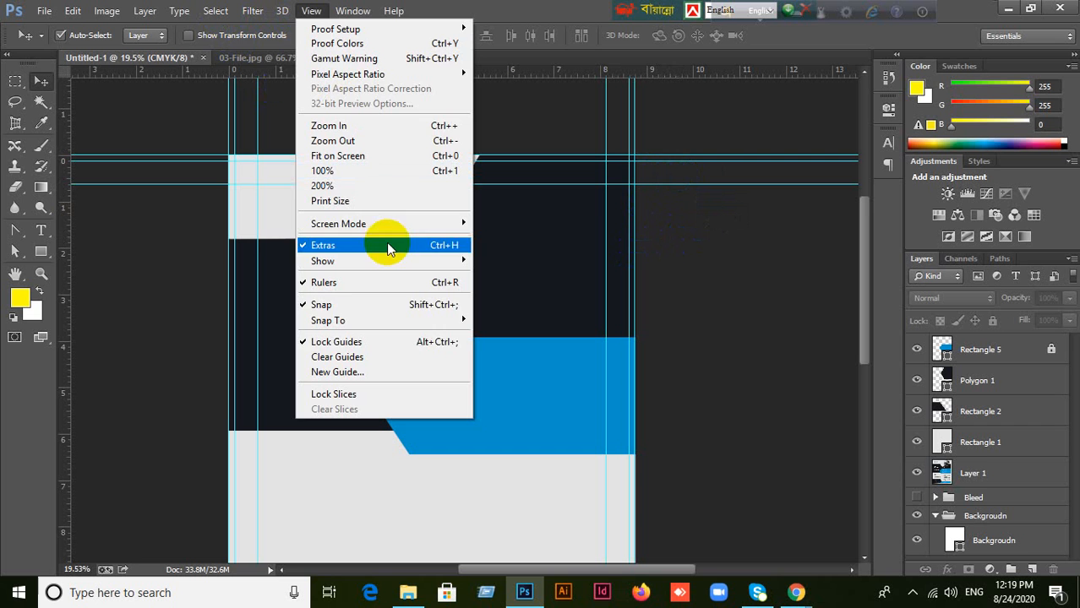
click(377, 342)
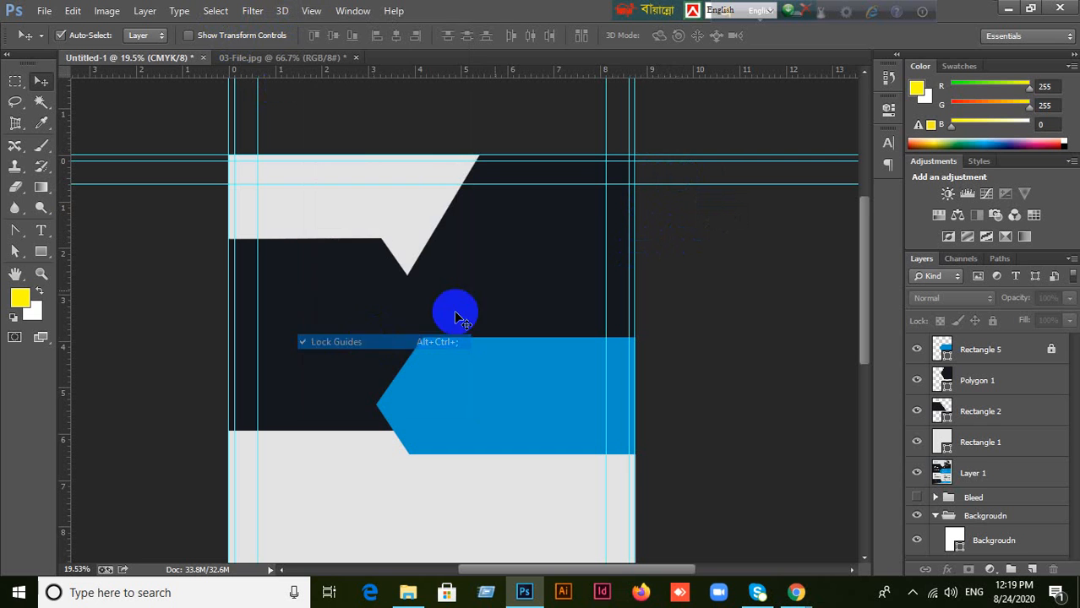
click(311, 10)
click(337, 343)
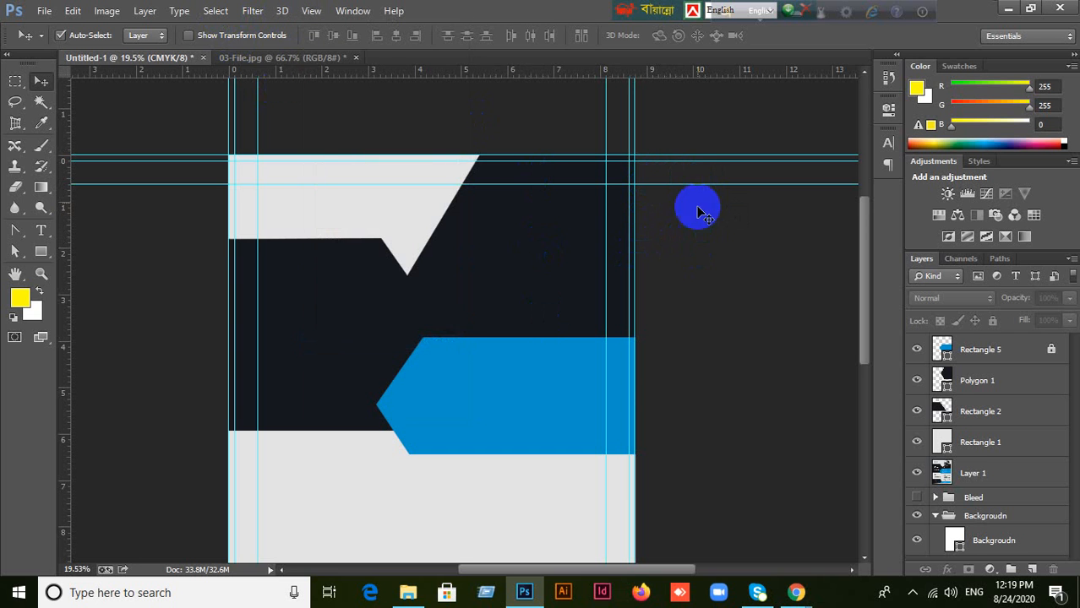
click(309, 14)
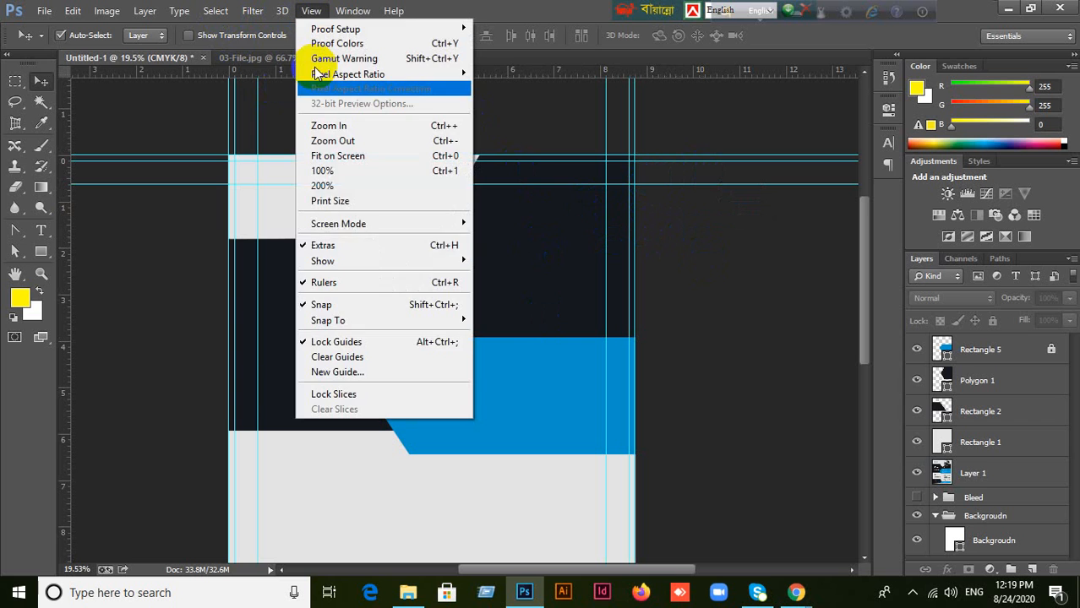
click(337, 343)
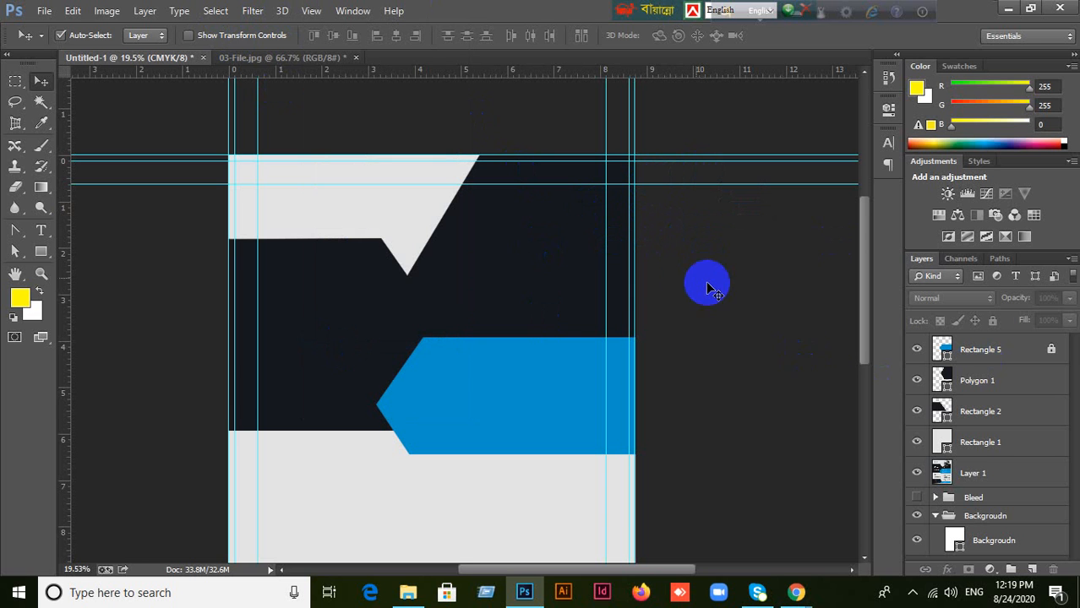
click(310, 11)
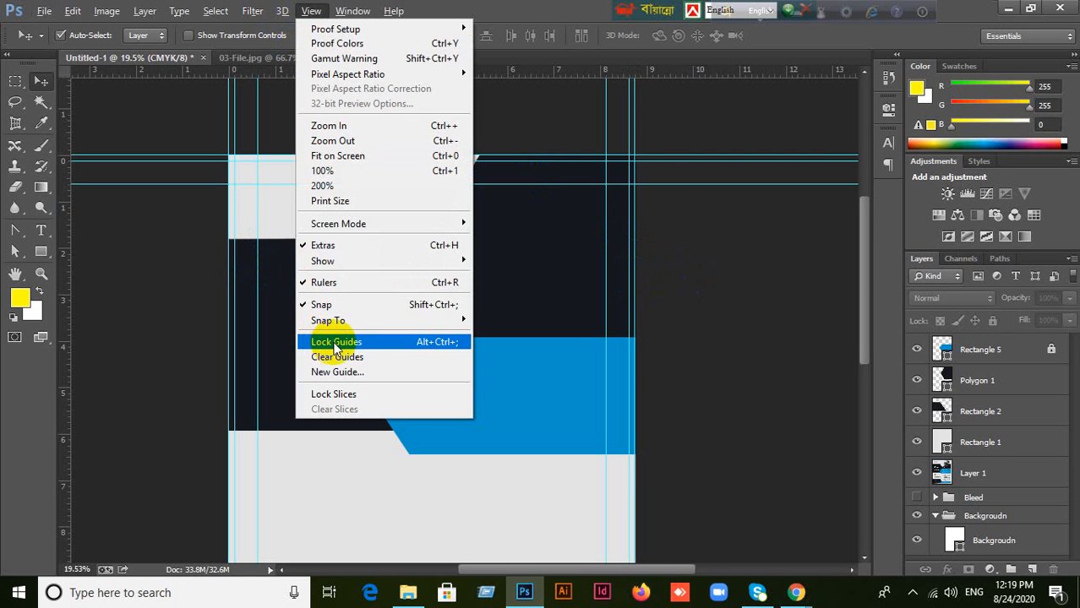
click(336, 343)
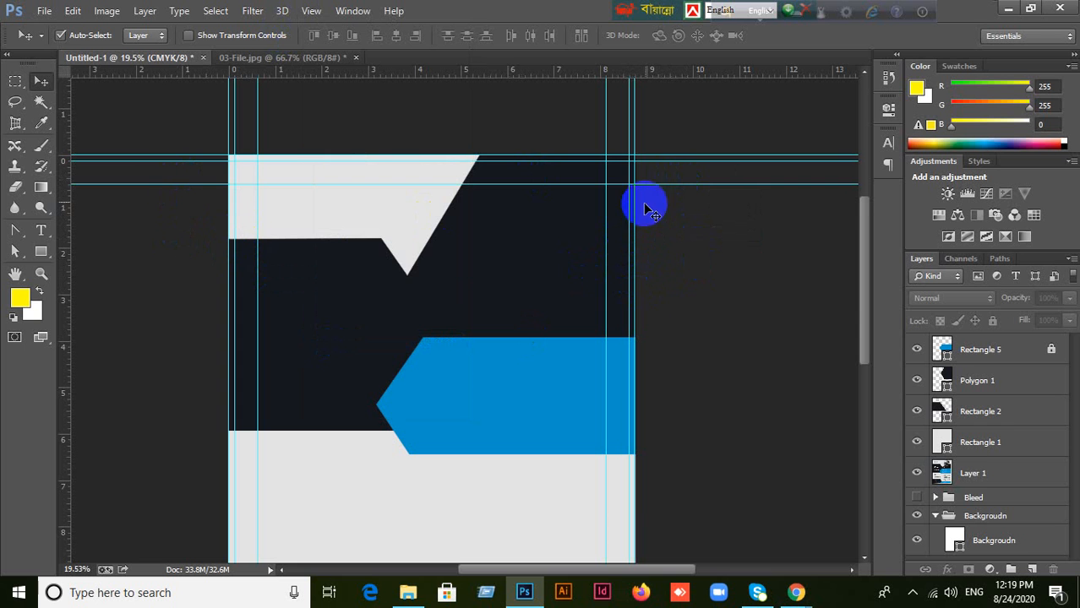
click(319, 12)
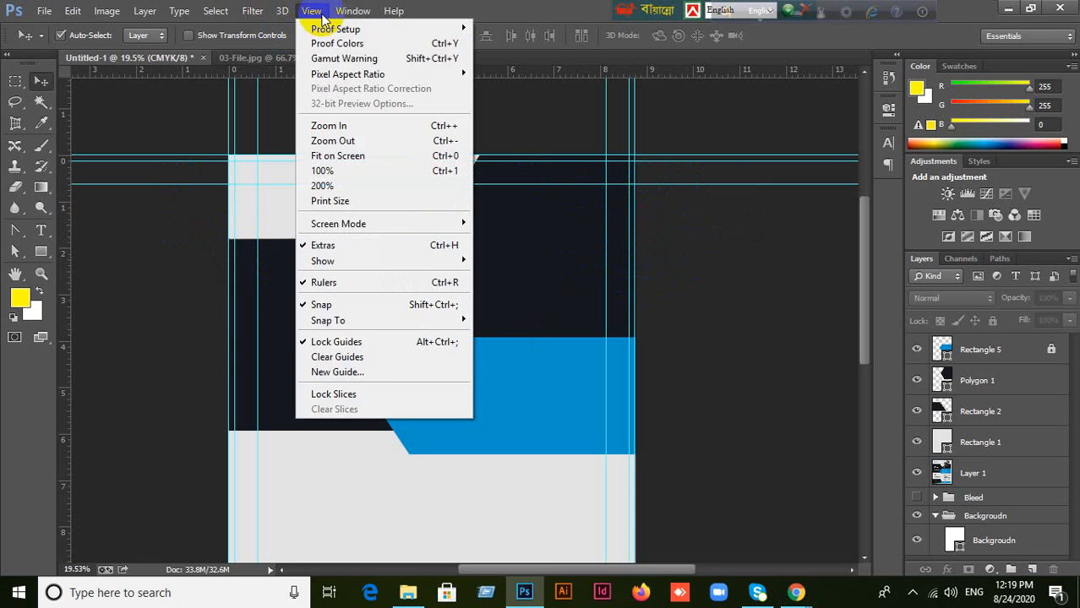
click(318, 343)
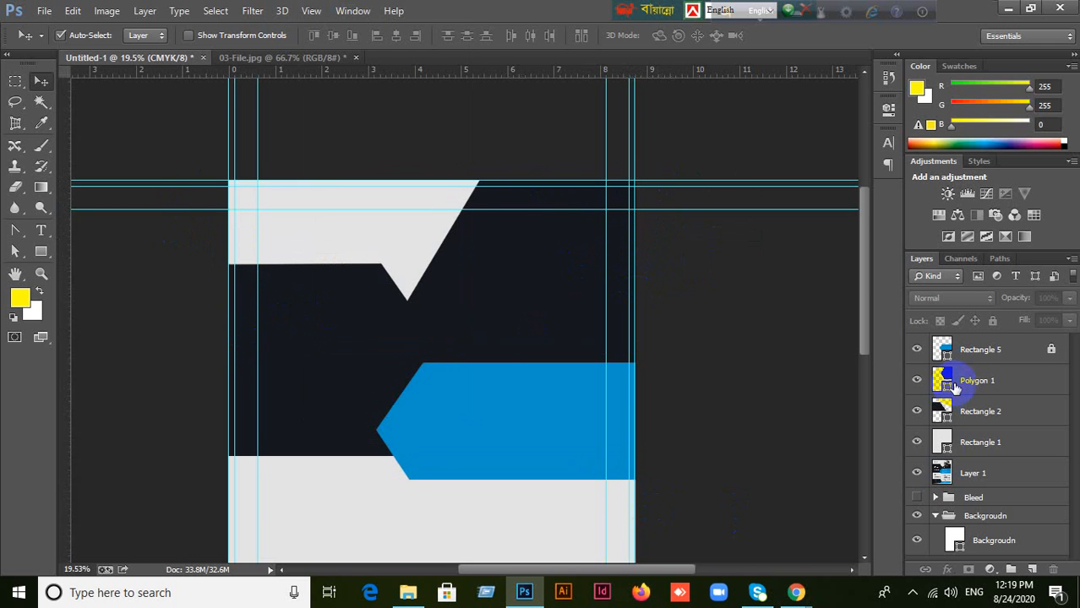
- Hide the Rectangle 5, Polygon 1, Rectangle 2 and Rectangle 1 layers one by one, then show them all again
click(917, 359)
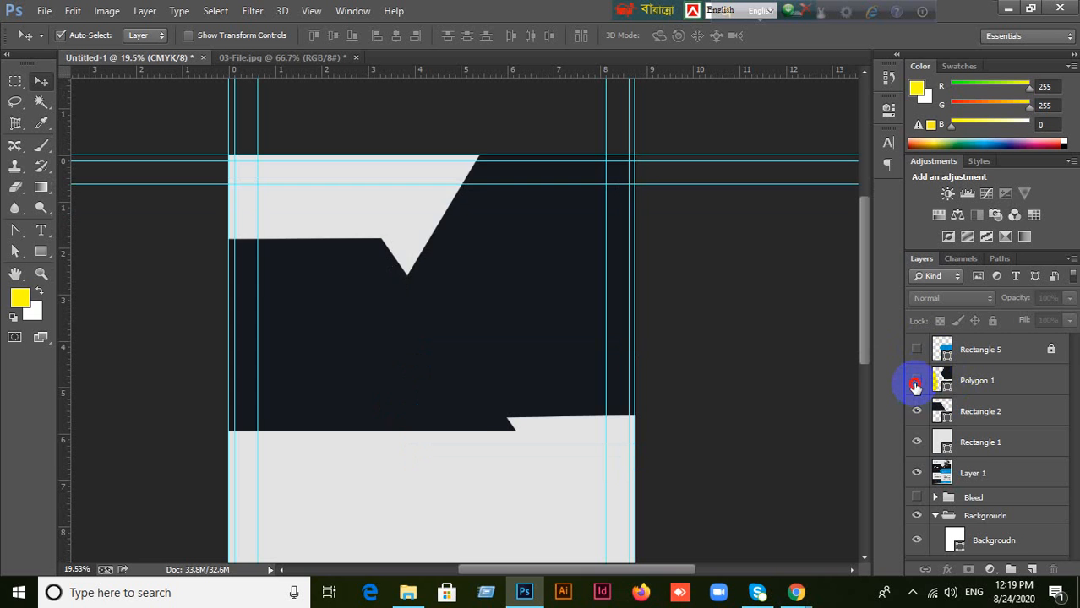
click(914, 382)
click(915, 411)
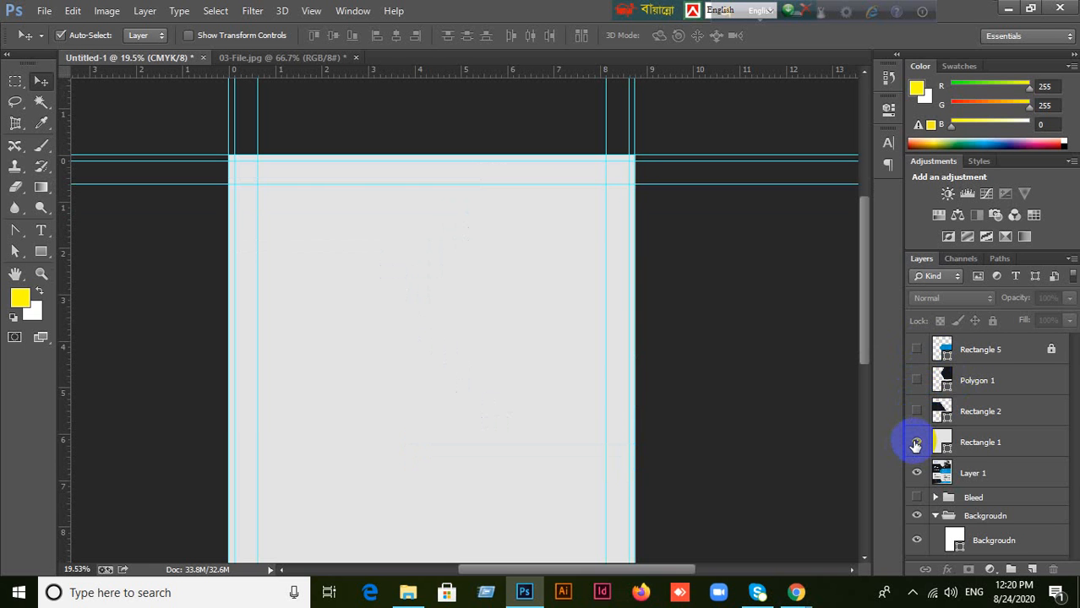
click(916, 445)
click(915, 442)
click(916, 412)
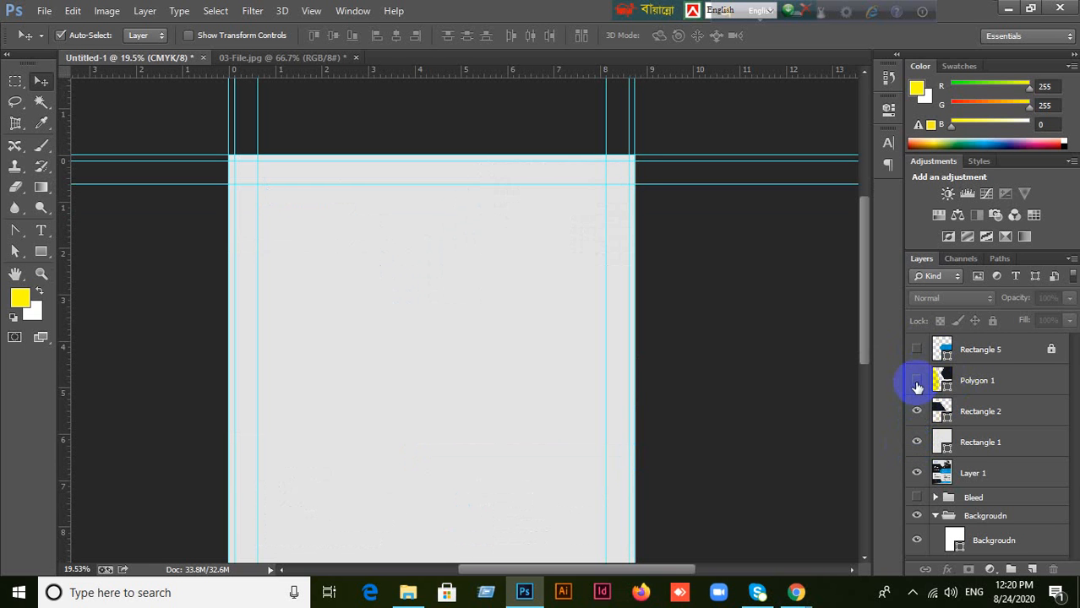
click(916, 380)
click(914, 353)
- Move the dark Polygon 1 photo shape down over the headline panel and delete it
drag(507, 259, 324, 364)
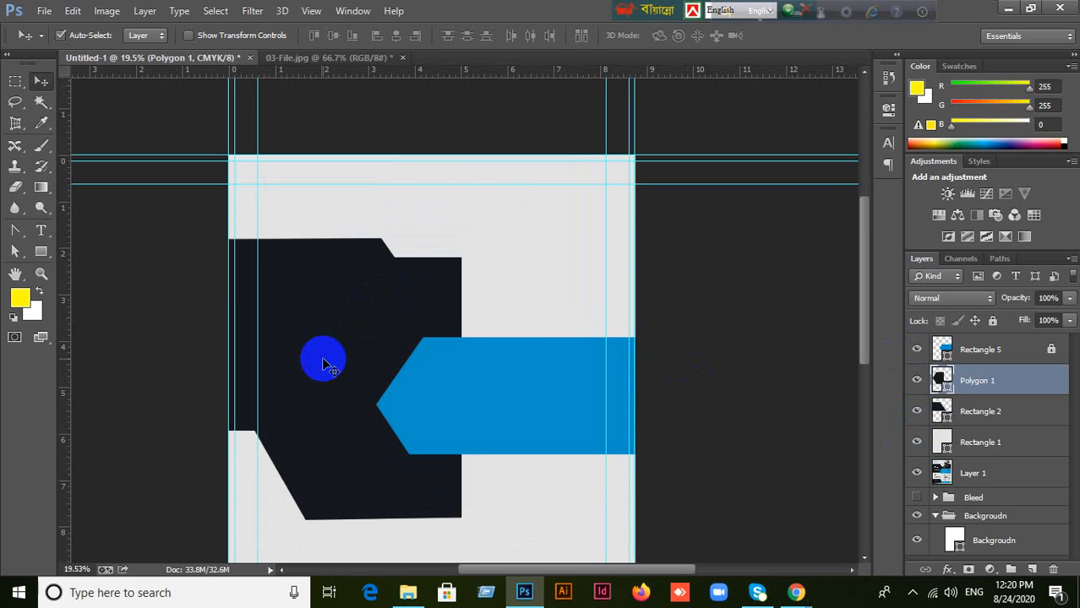
key(Delete)
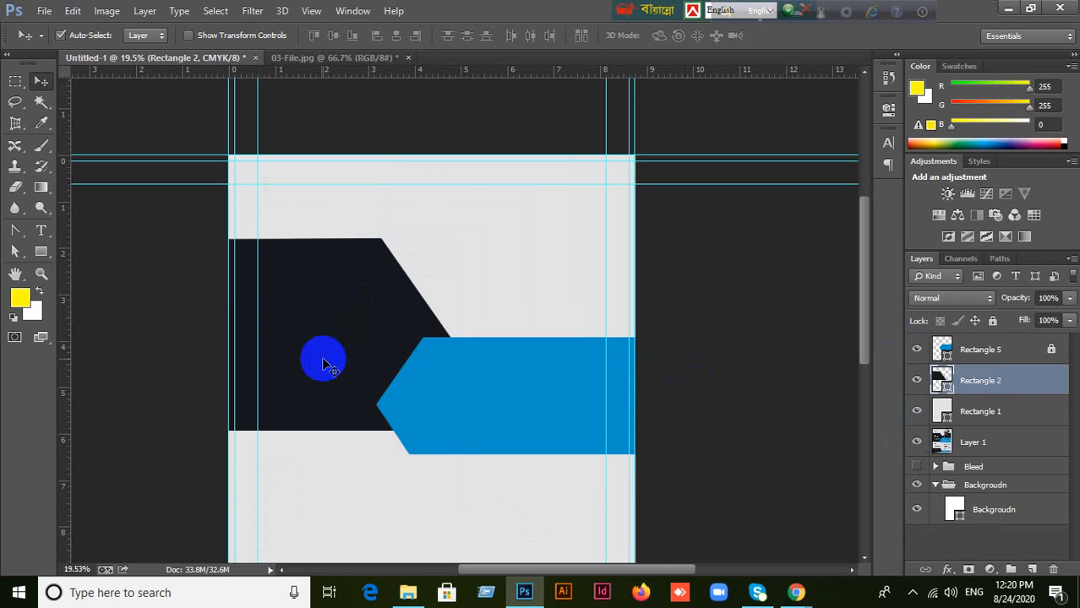
- Unlock the blue arrow panel's Rectangle 5 layer
click(1008, 359)
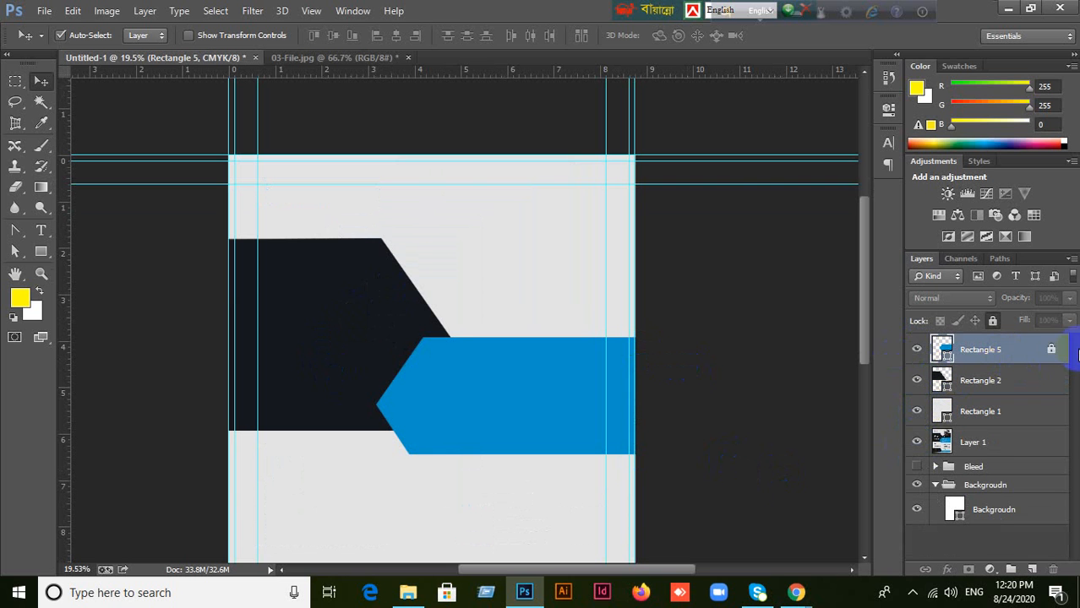
click(993, 322)
click(993, 322)
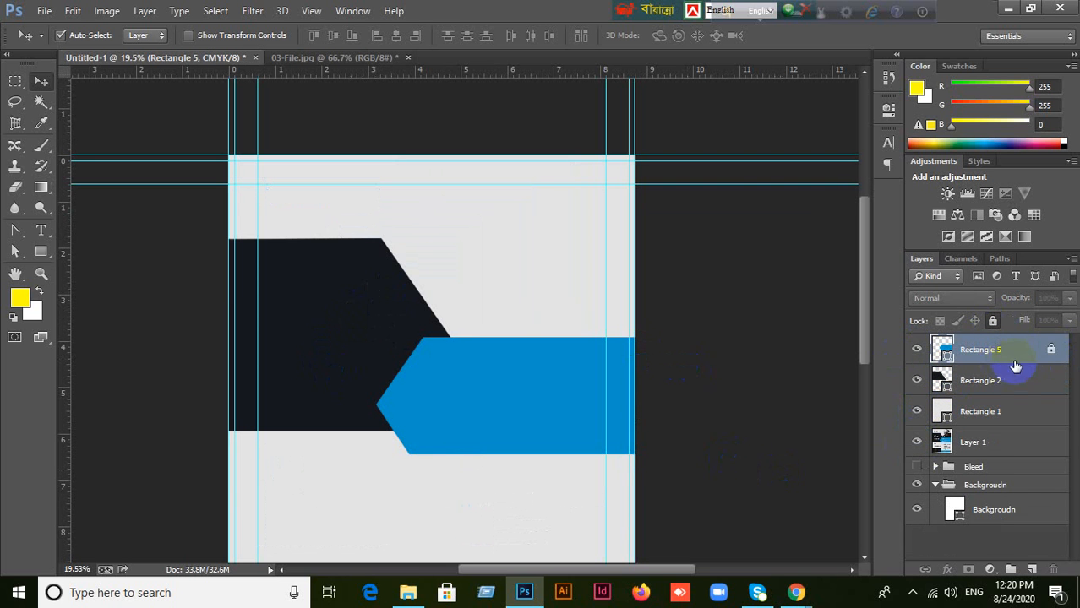
click(1051, 354)
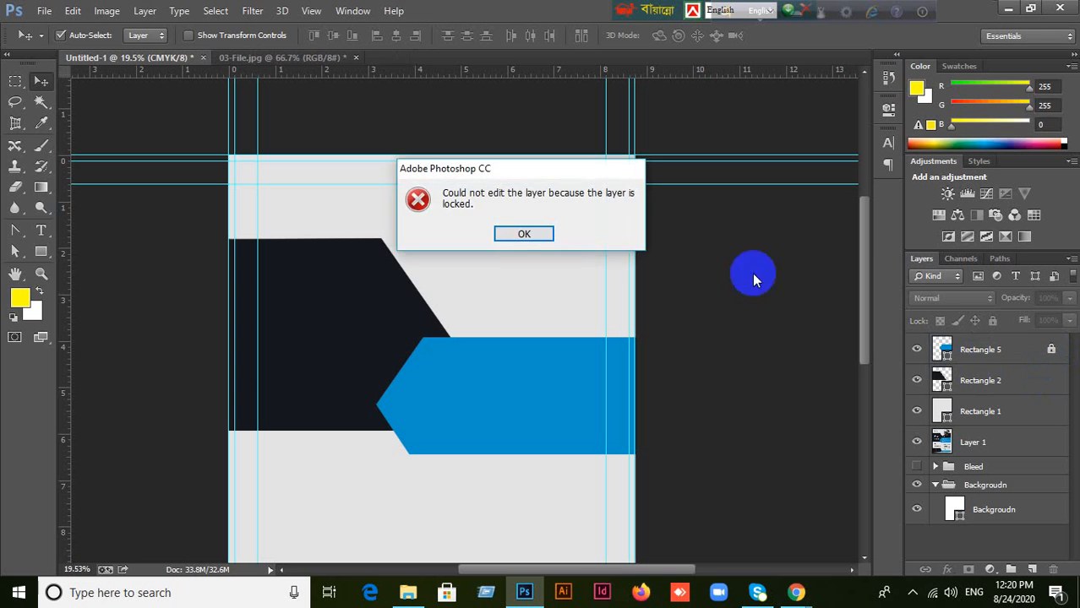
click(531, 234)
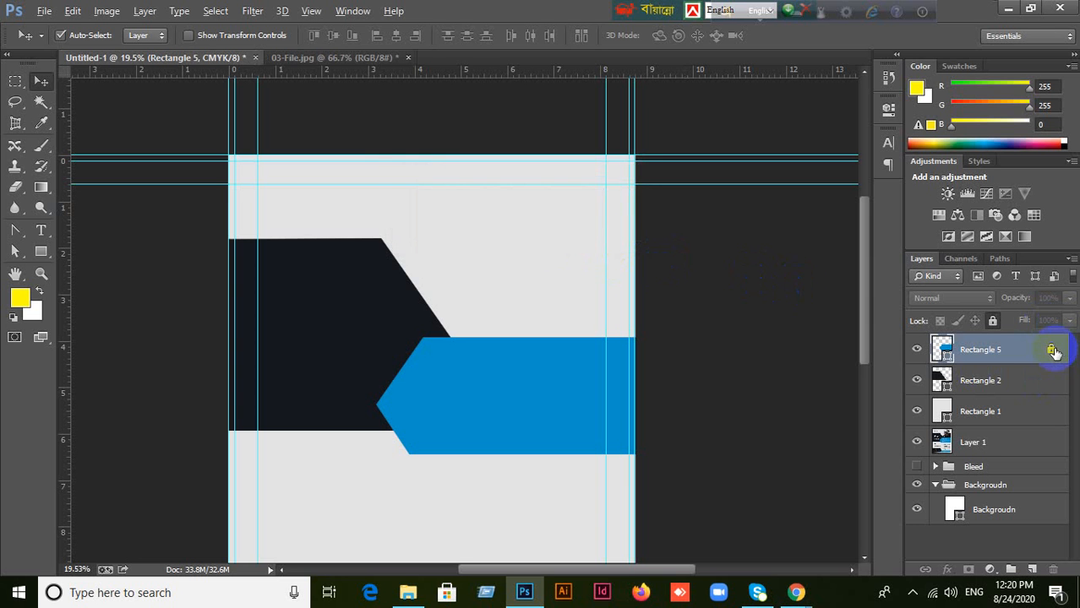
click(1052, 352)
click(524, 234)
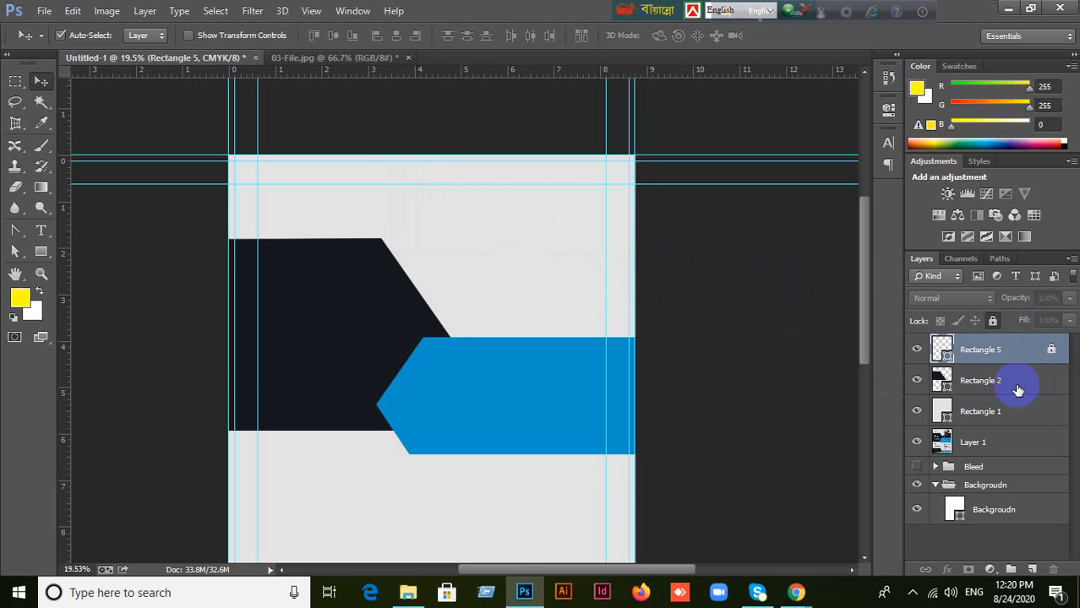
click(992, 321)
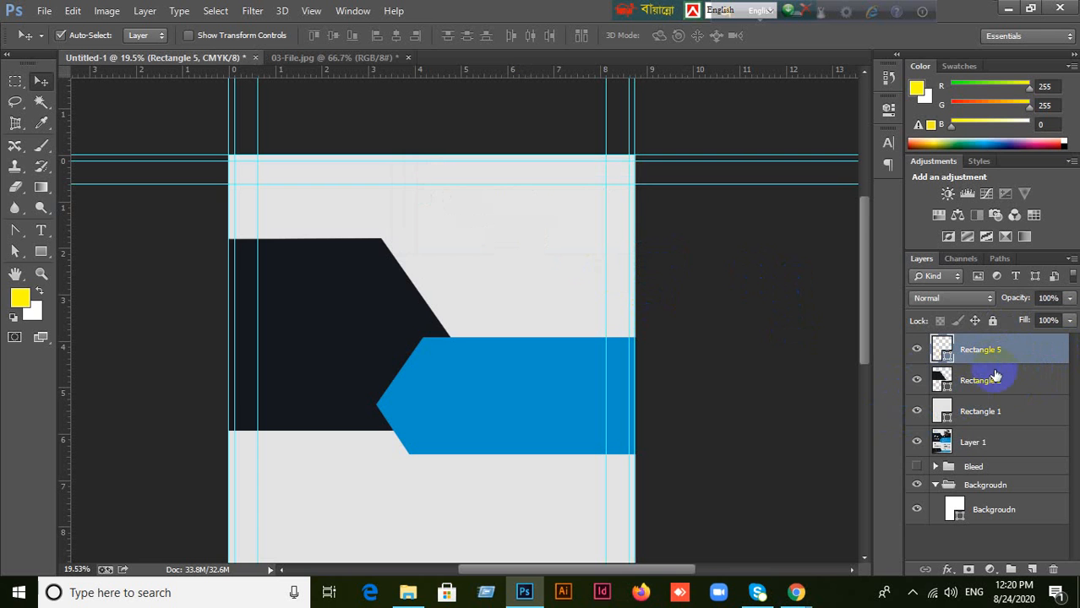
- Hide the Rectangle 5, Rectangle 2 and Rectangle 1 layers so the reference flyer shows
drag(917, 349, 919, 437)
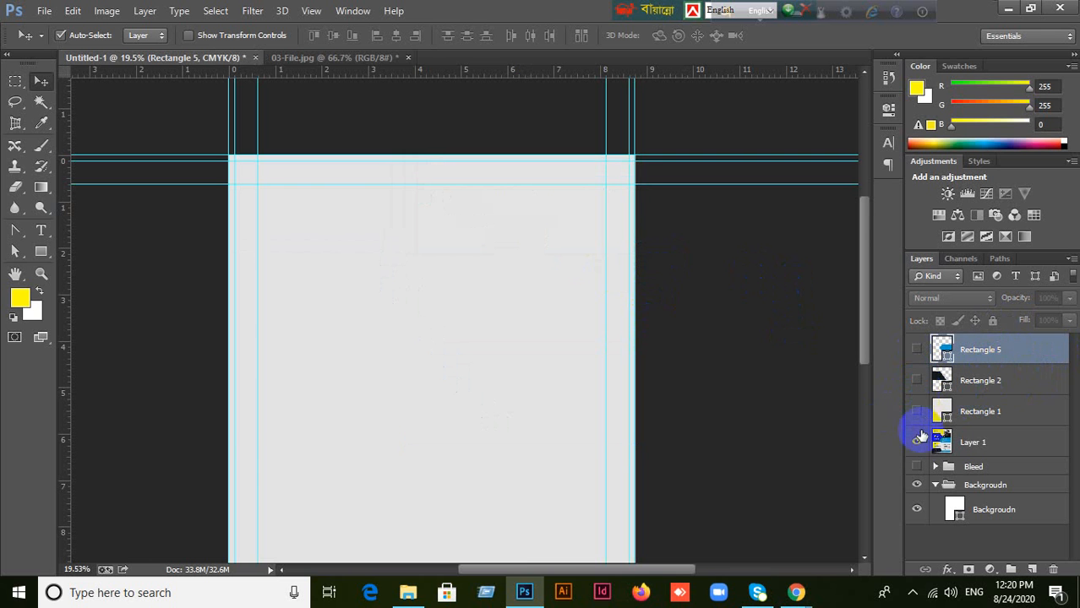
click(920, 440)
click(920, 446)
click(919, 446)
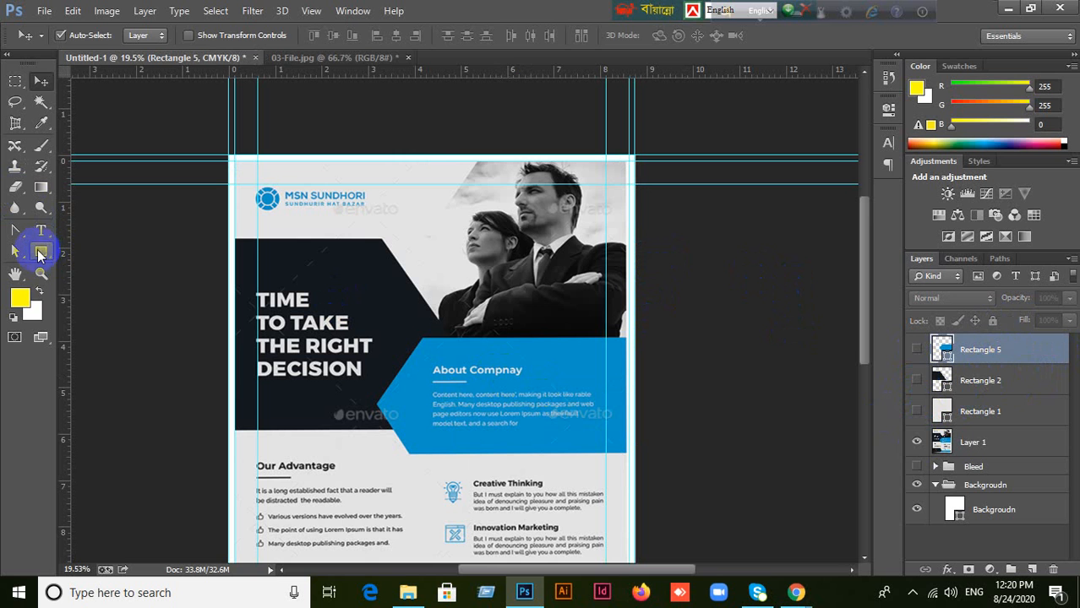
- Draw a blue rectangle about 1495 by 1499 px over the photo area, starting at the page's top edge and reaching its right edge
drag(37, 247, 83, 252)
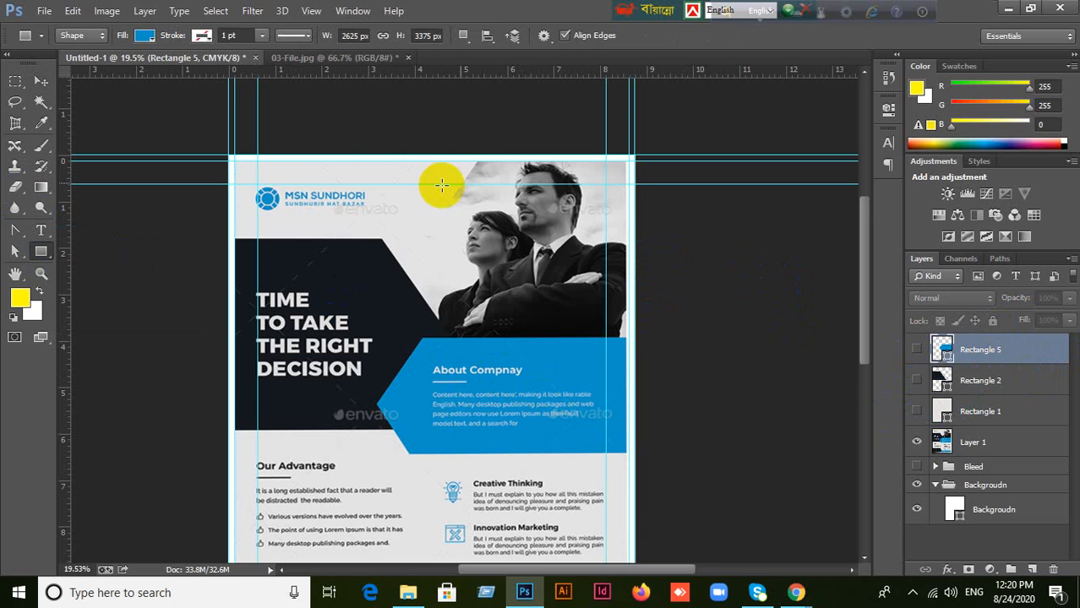
drag(403, 153, 635, 387)
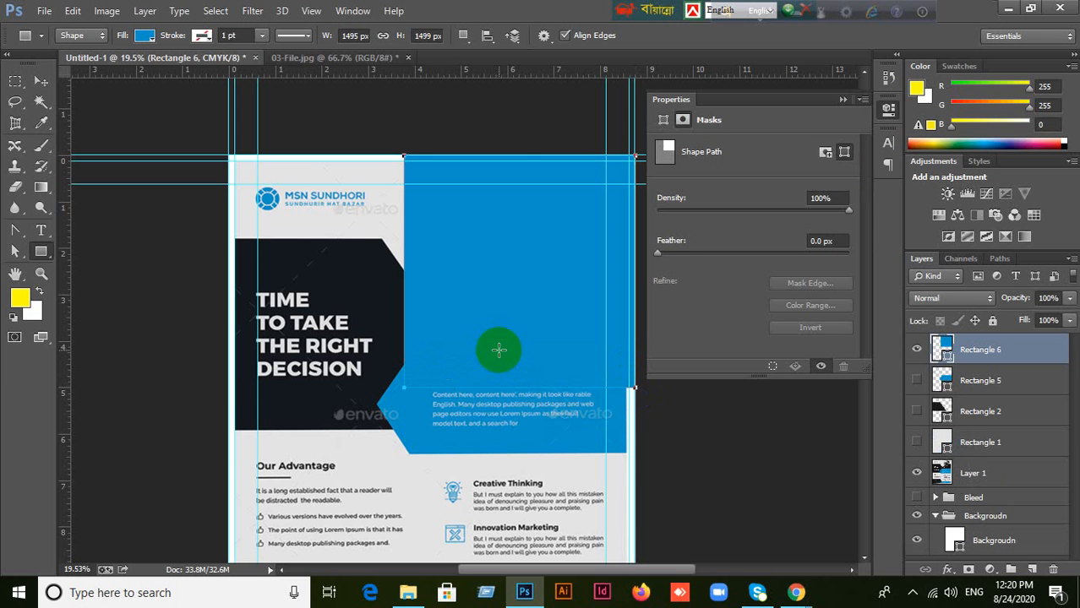
- Recolour the Rectangle 6 shape over the photo area to near-black, 0d0d0d
click(842, 98)
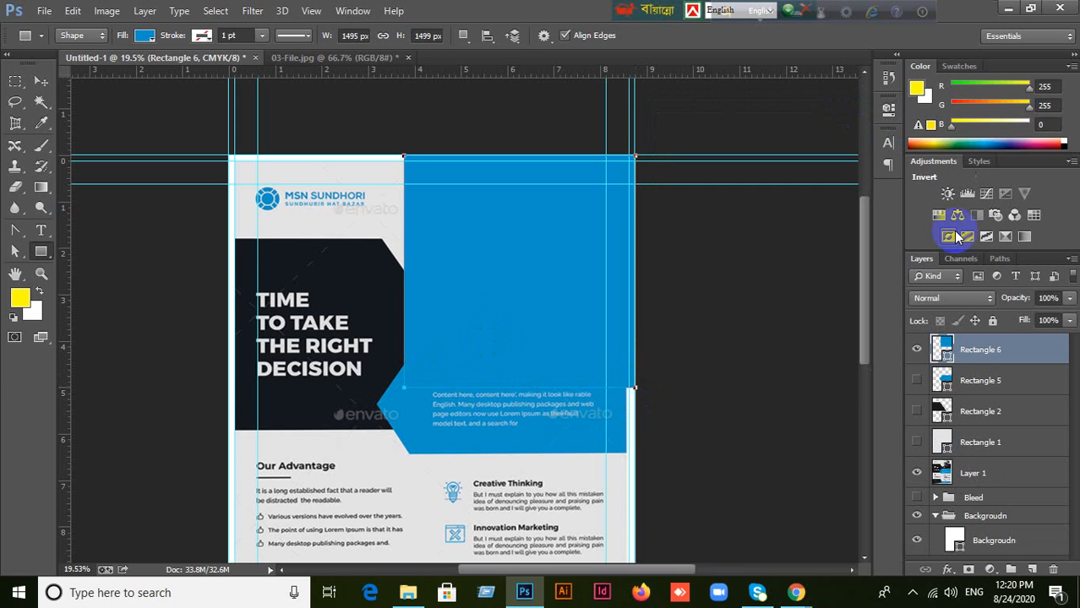
click(1063, 303)
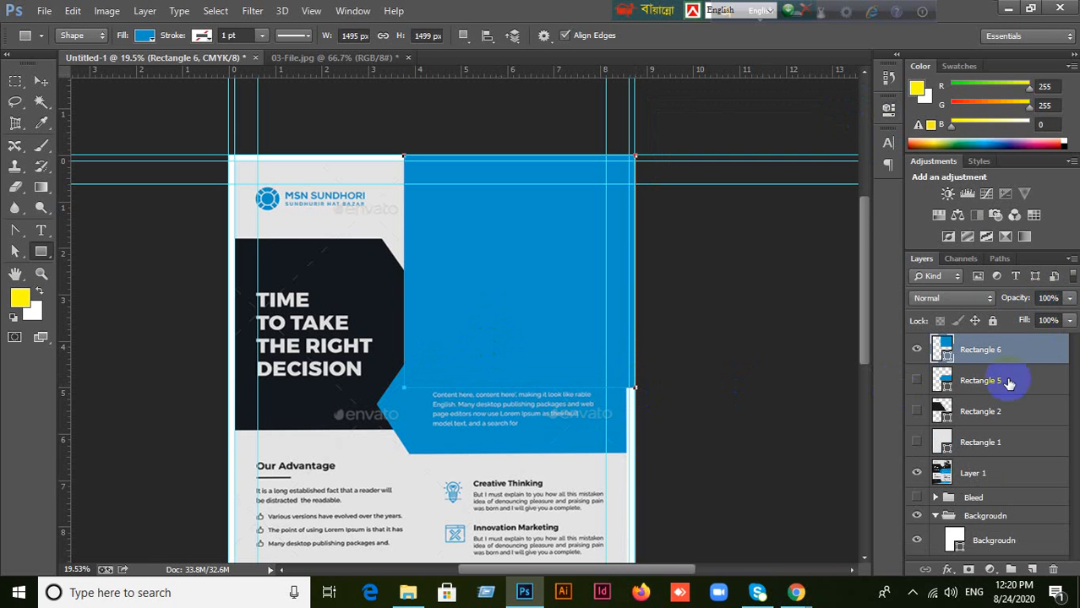
double_click(946, 355)
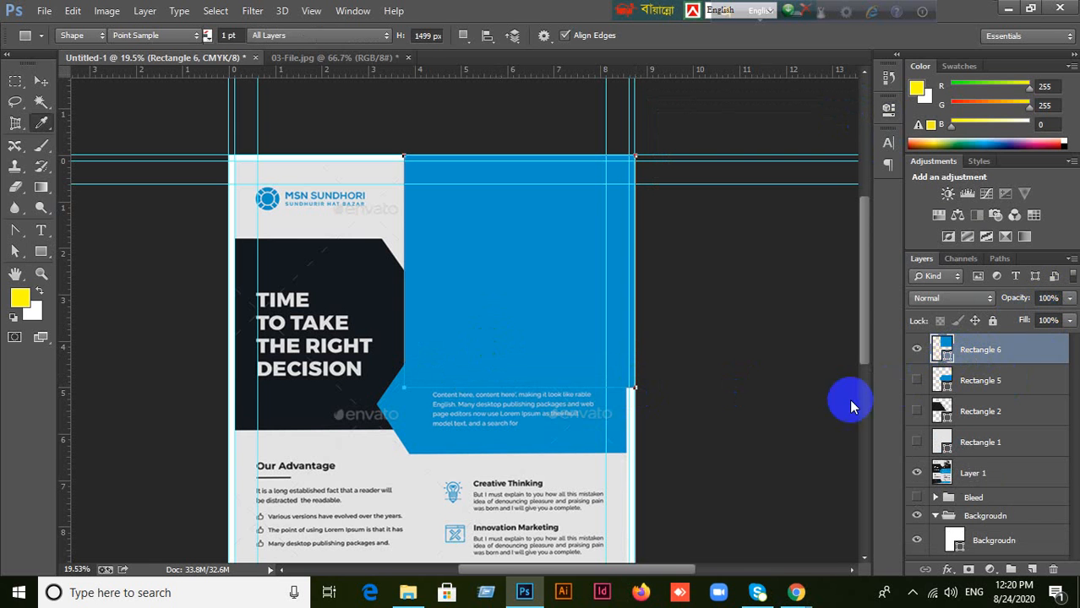
drag(622, 447, 592, 497)
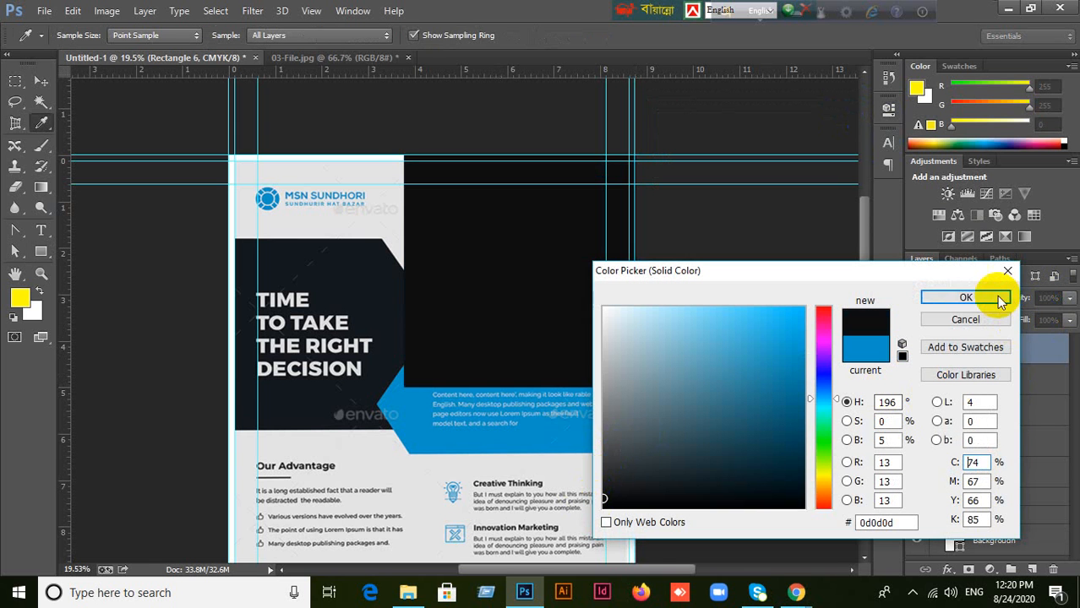
click(966, 297)
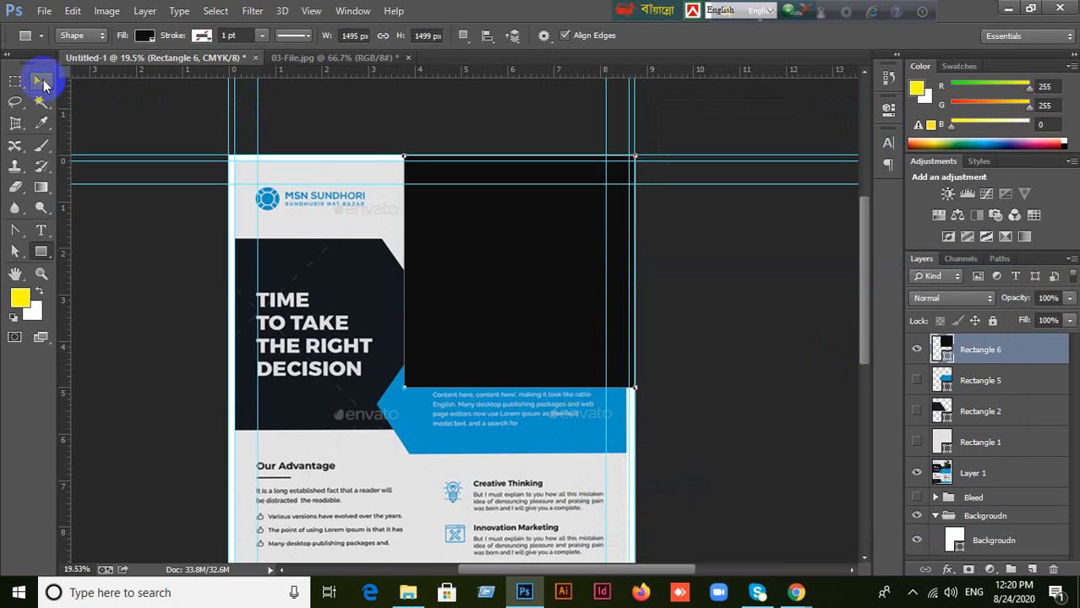
- Set the Rectangle 6 layer's opacity to 80% so the reference photo shows through
click(41, 81)
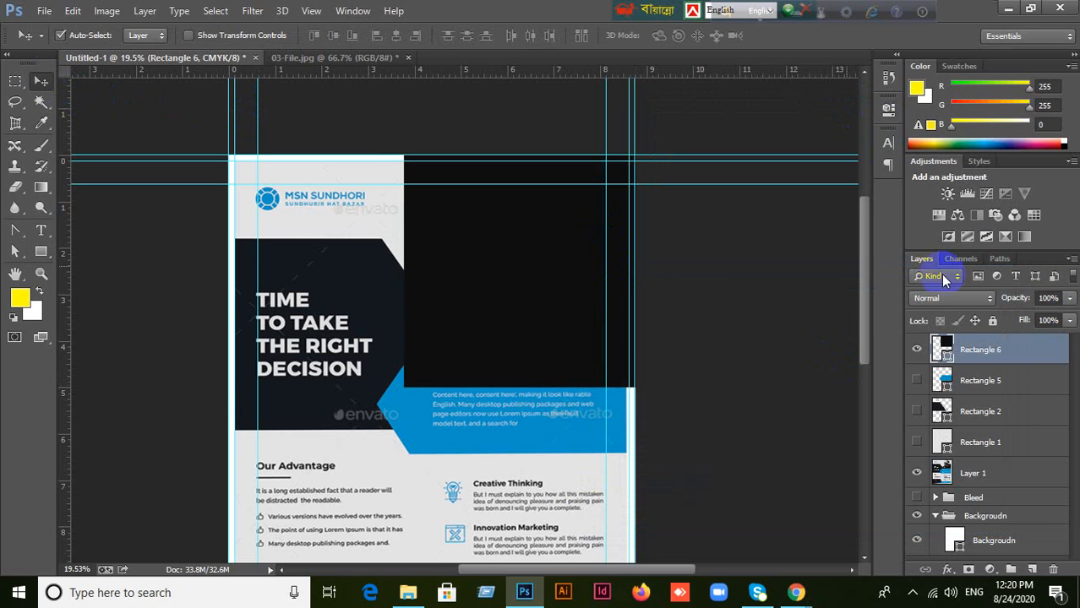
click(1060, 297)
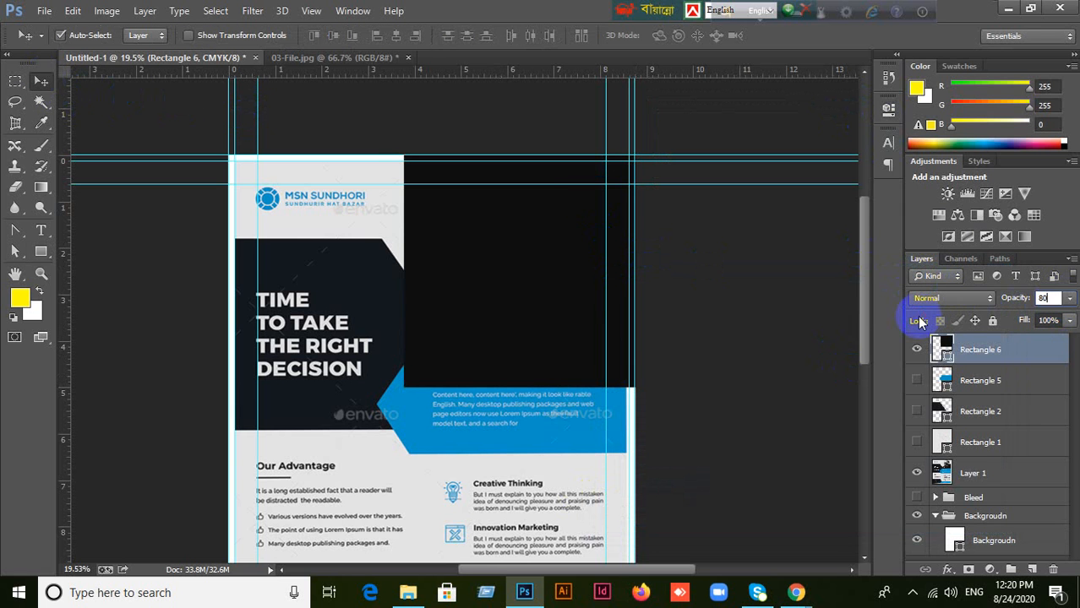
text(80)
key(Return)
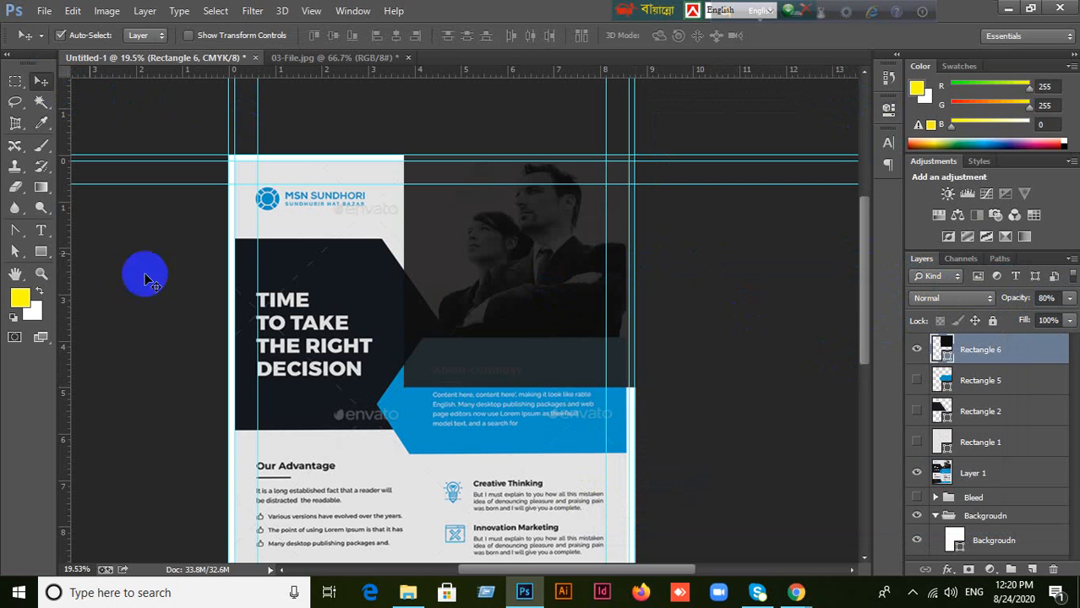
- Slant the Rectangle 6 shape's left edge along the photo's diagonal by moving its two left corner points, converting it to a regular path
drag(16, 251, 68, 264)
drag(386, 149, 351, 212)
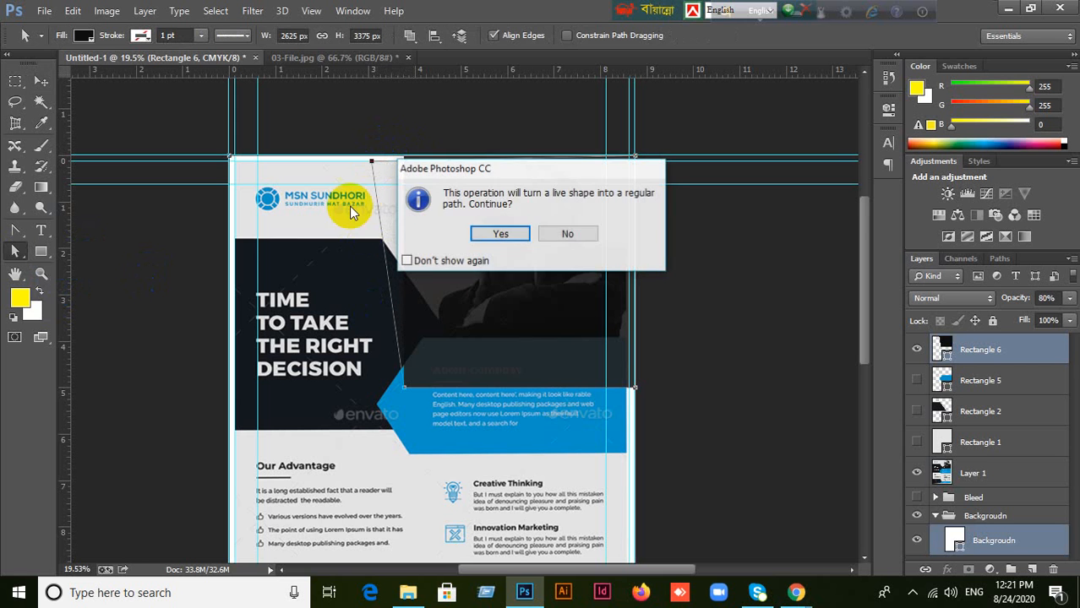
click(499, 234)
drag(391, 383, 496, 416)
click(379, 157)
drag(363, 151, 298, 157)
mouse_move(484, 427)
mouse_down()
mouse_move(513, 407)
mouse_move(489, 420)
mouse_up()
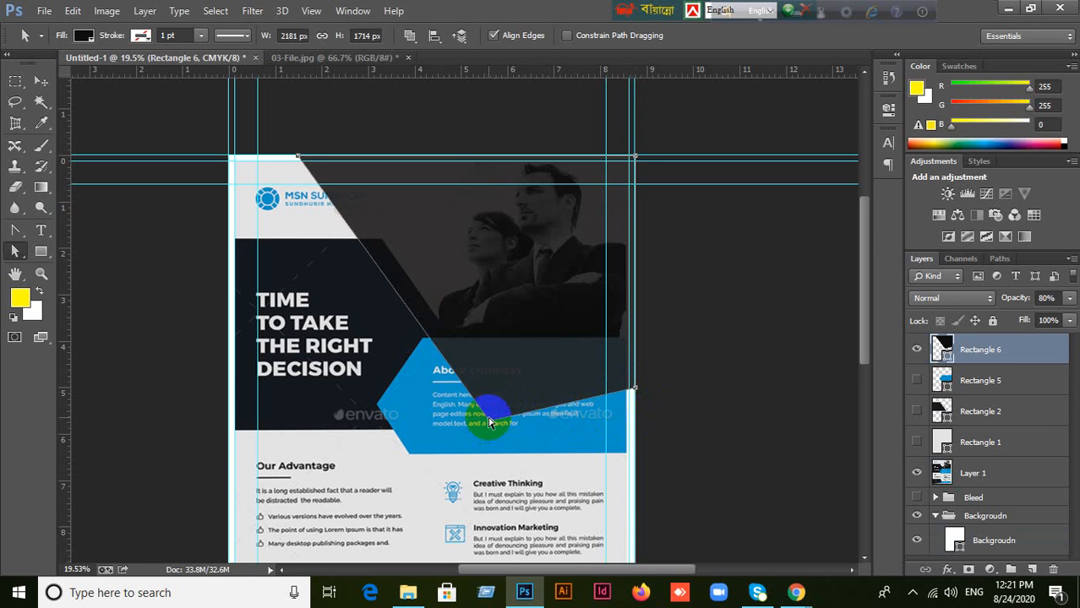
drag(490, 421, 455, 381)
click(43, 80)
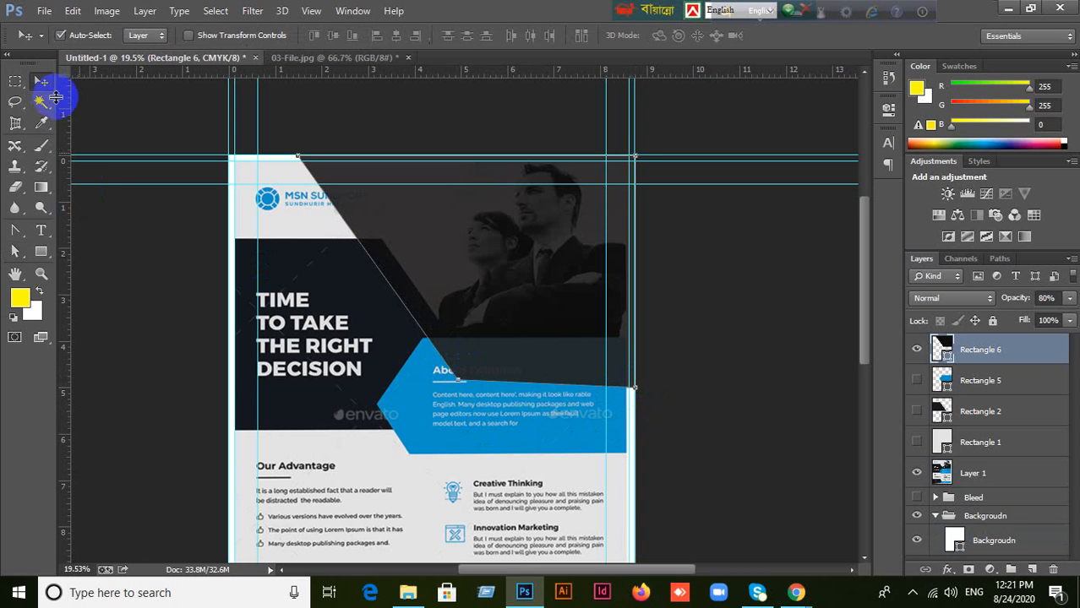
click(152, 309)
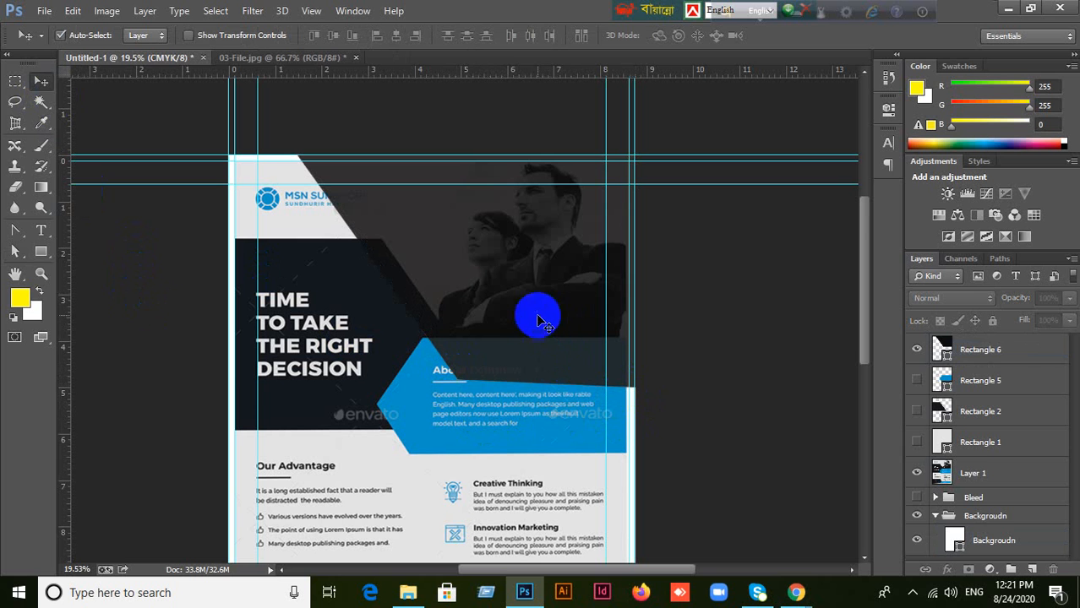
- Set the reshaped Rectangle 6 layer's opacity to 100%
click(969, 352)
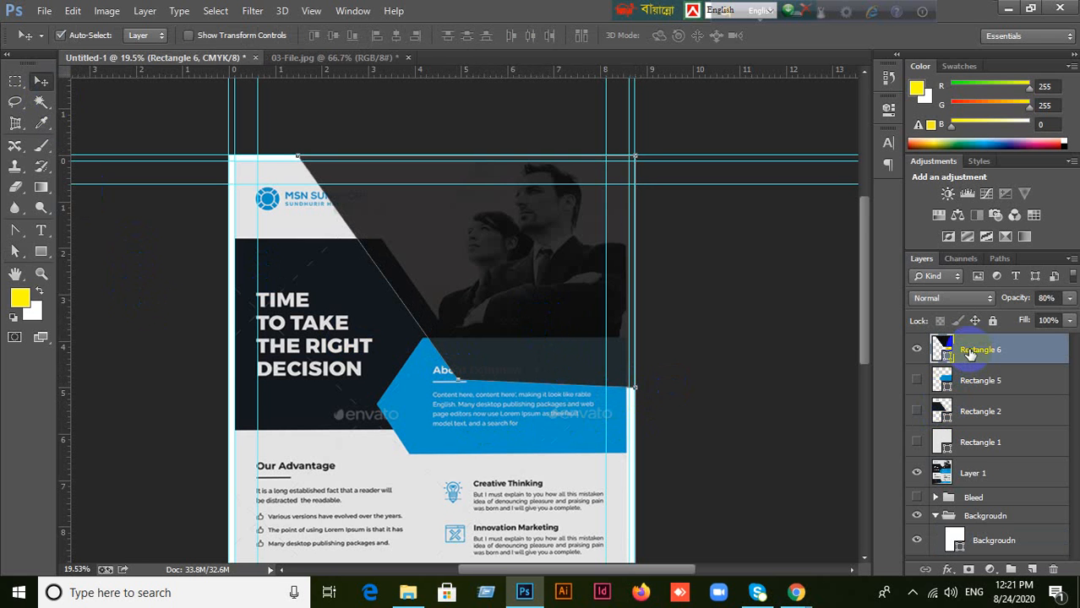
click(1059, 298)
text(100)
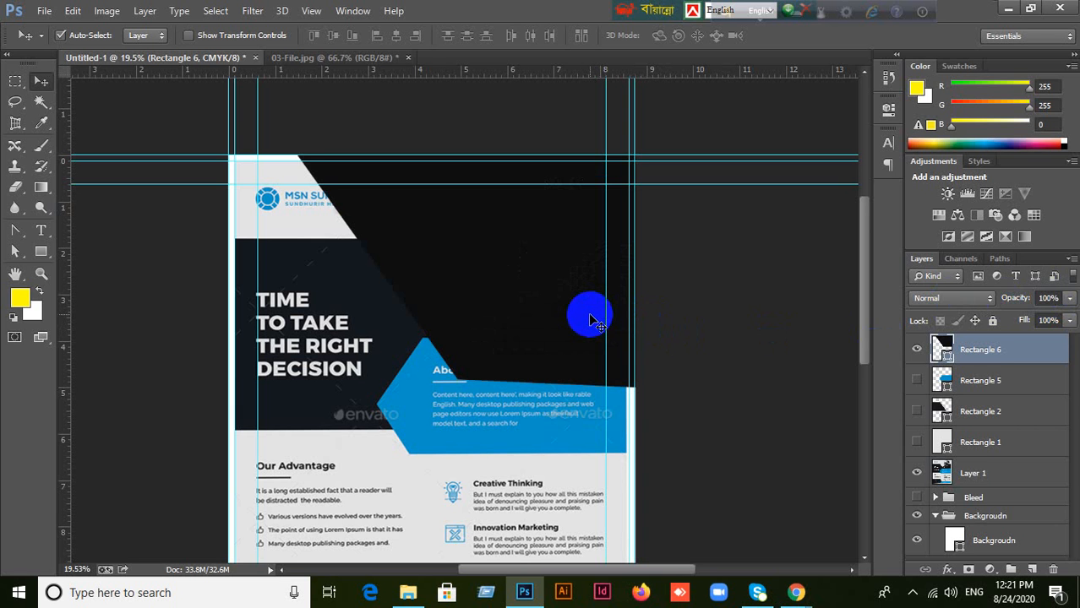
key(ctrl+bracketleft)
key(ctrl+bracketleft)
key(ctrl+bracketleft)
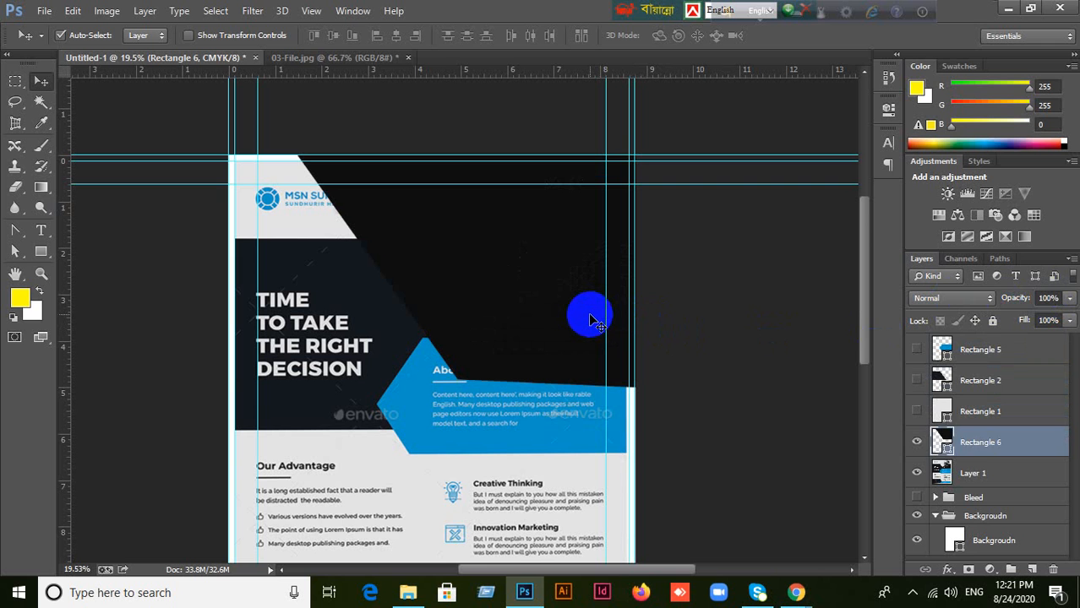
key(ctrl+shift+bracketright)
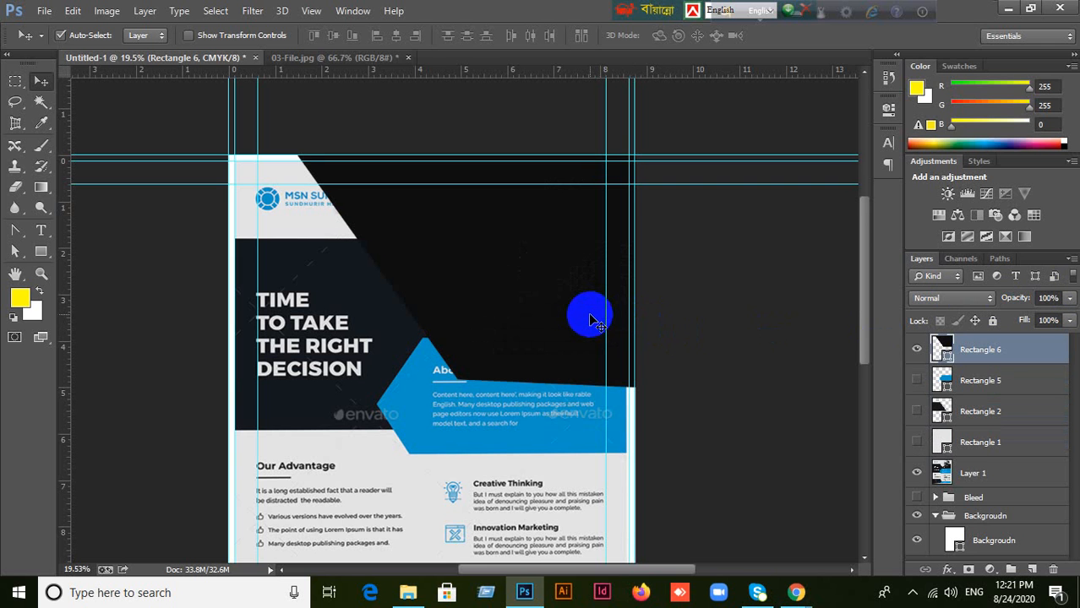
- Show the Rectangle 5, Rectangle 2 and Rectangle 1 layers and the Bleed group, and place Rectangle 6 directly beneath Rectangle 2
drag(917, 381, 921, 441)
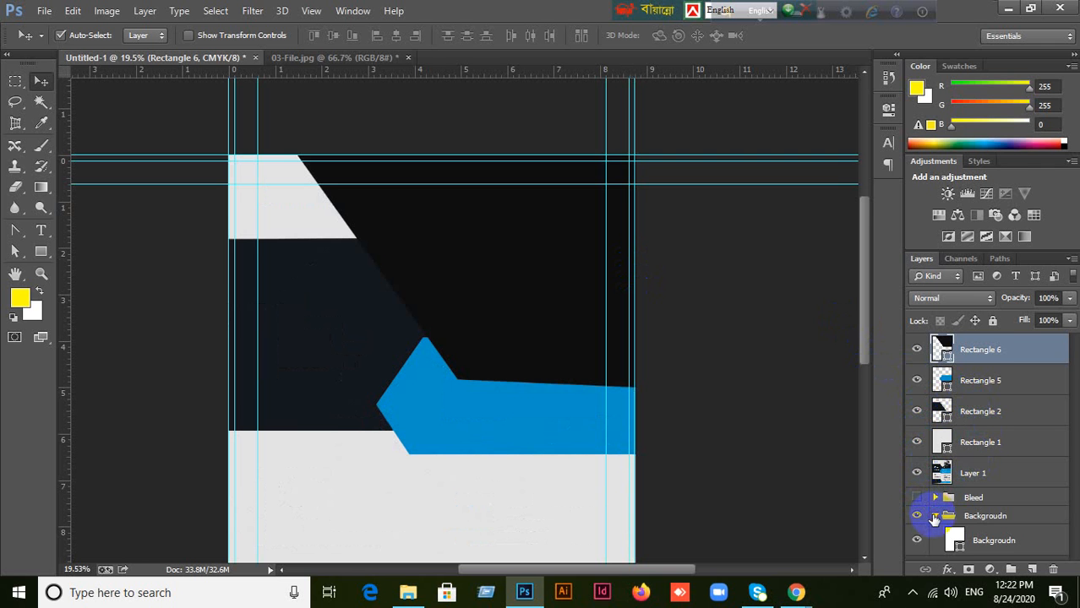
click(934, 517)
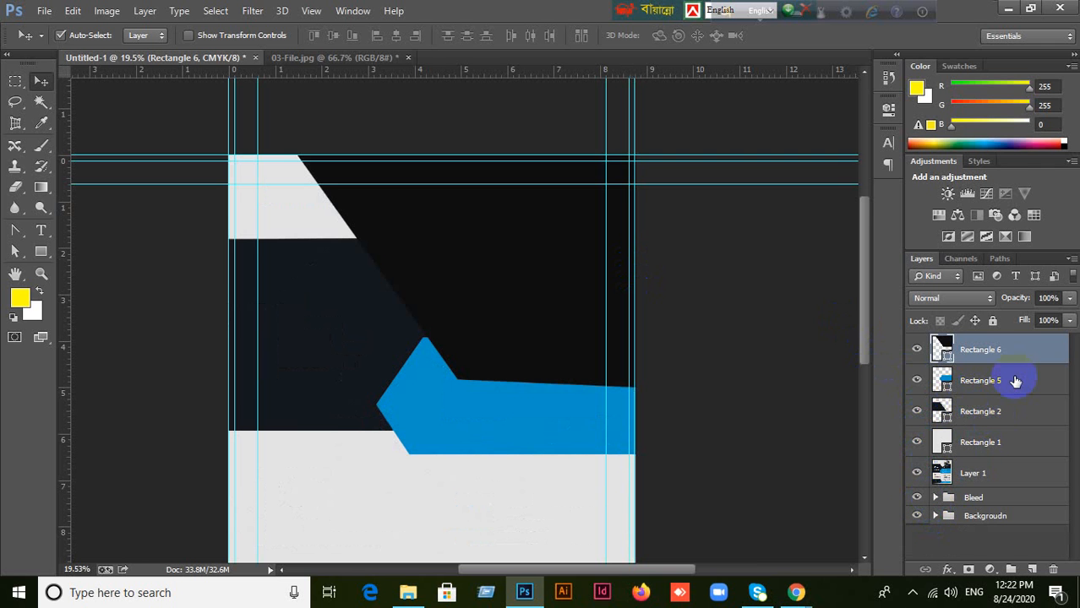
key(ctrl+bracketleft)
key(ctrl+bracketleft)
key(ctrl+bracketleft)
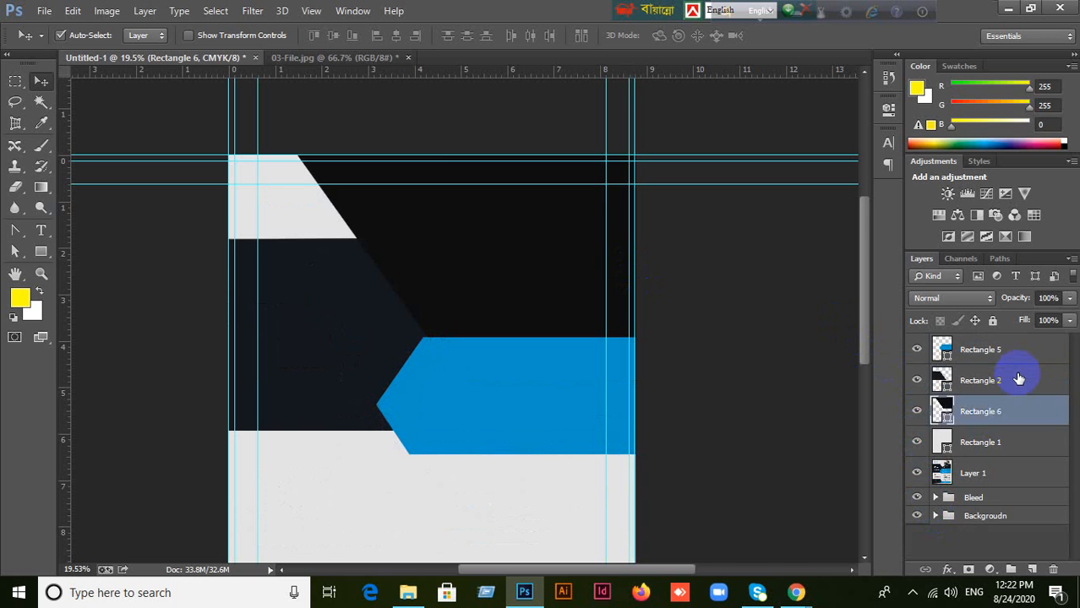
key(ctrl+bracketright)
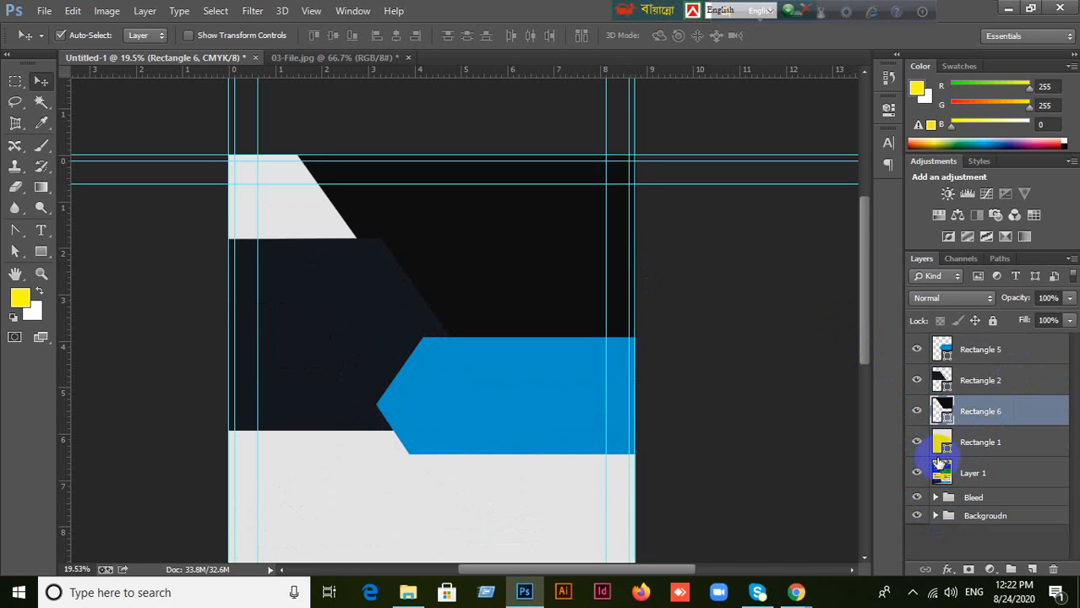
- Hide the Rectangle 1 layer and set the Rectangle 6 layer's opacity to 60% to reveal the reference photo
click(916, 442)
click(530, 287)
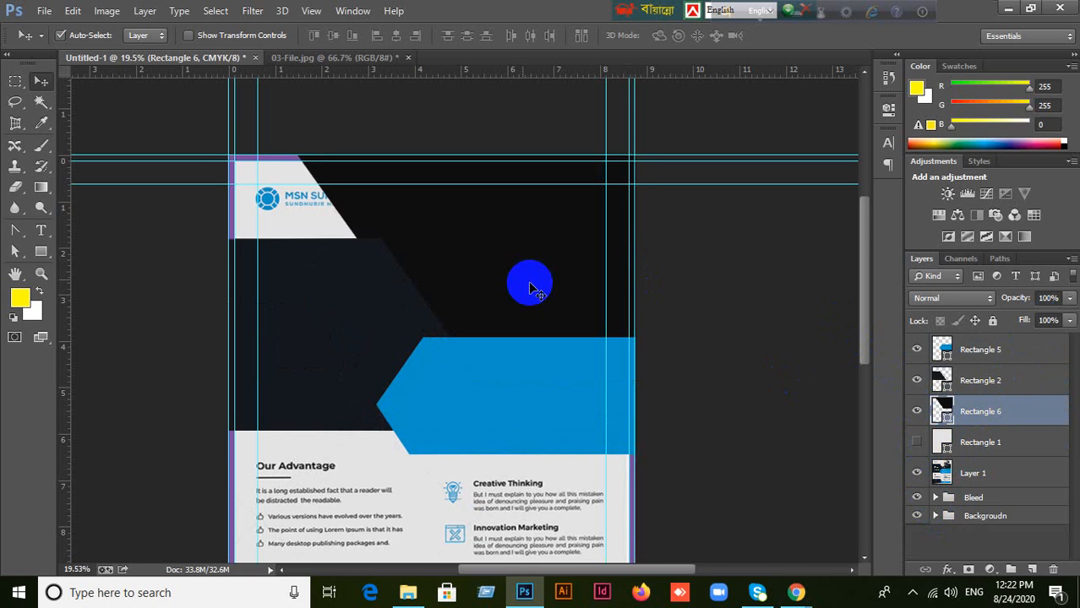
click(1049, 297)
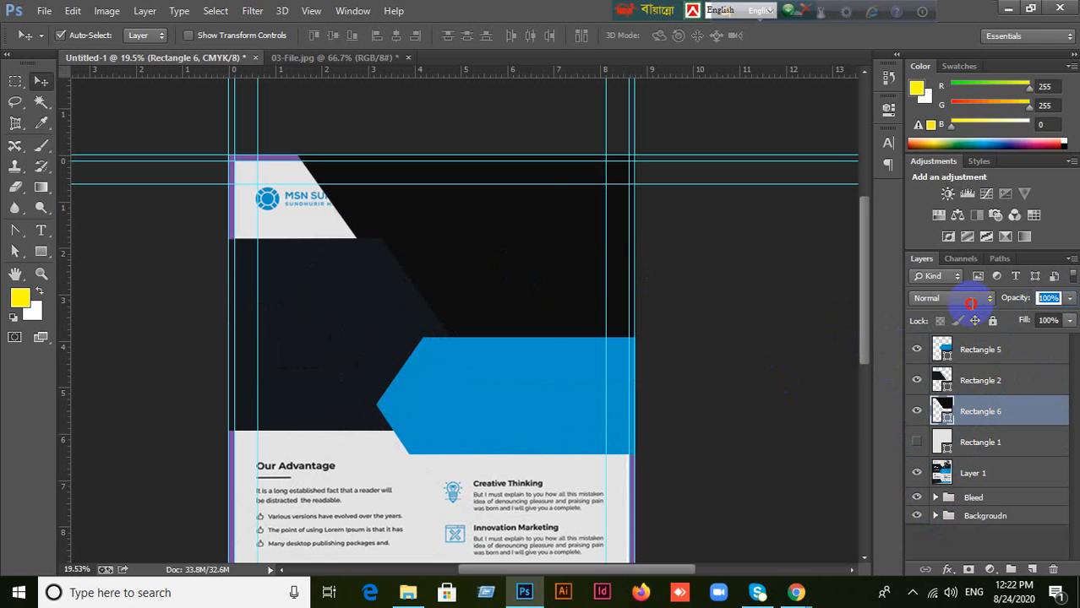
text(100)
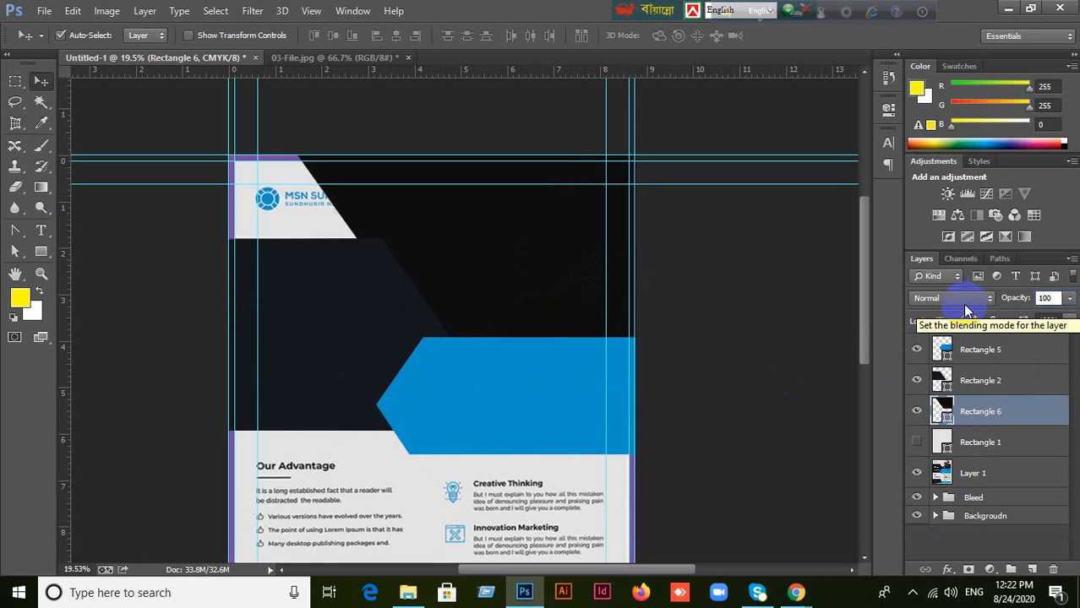
click(991, 414)
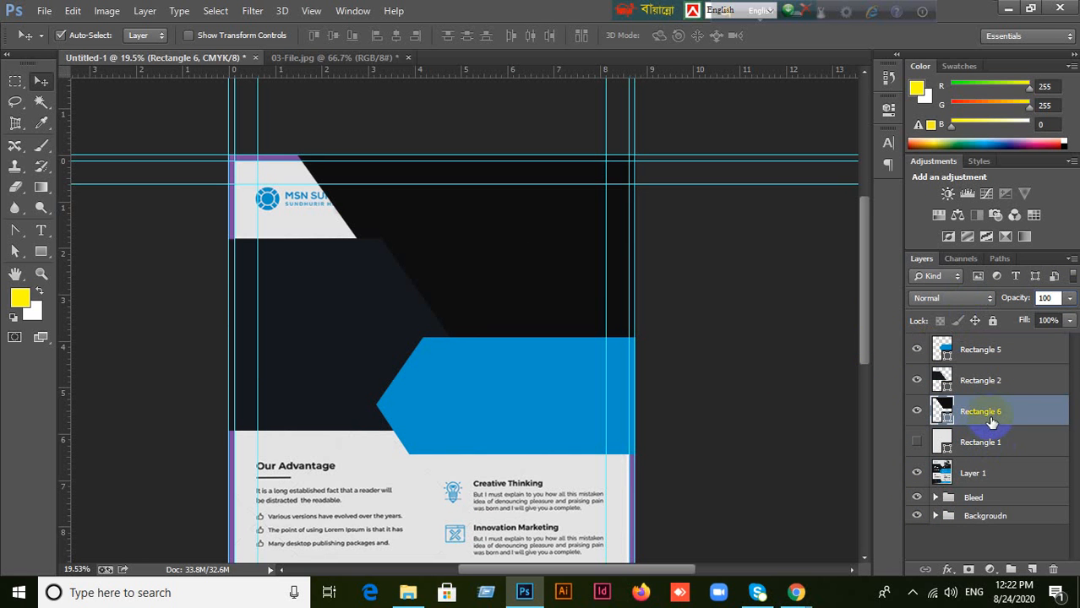
click(1056, 297)
text(80)
key(Return)
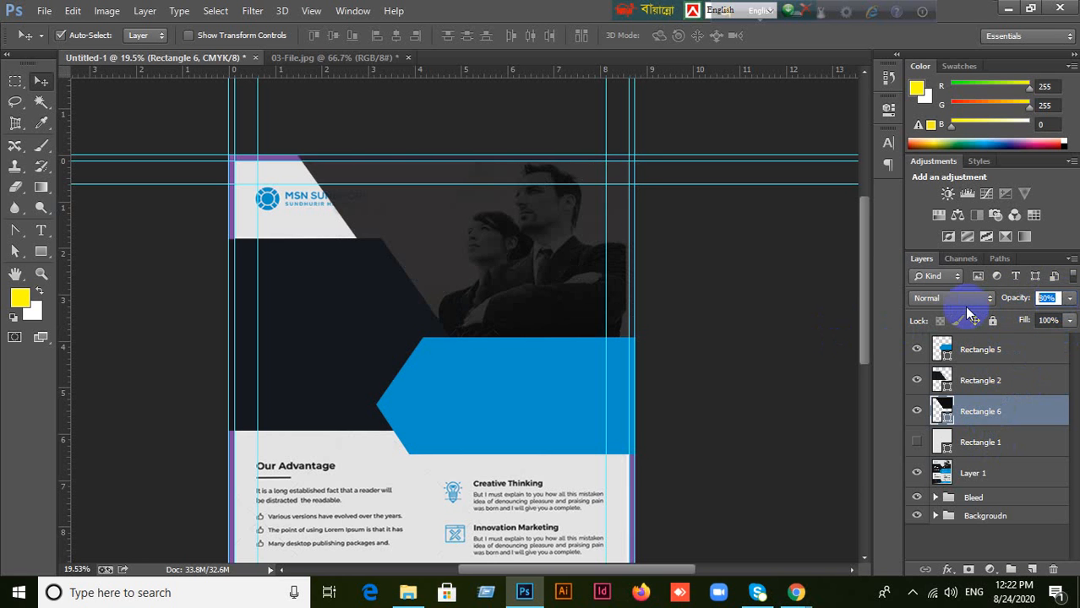
text(60)
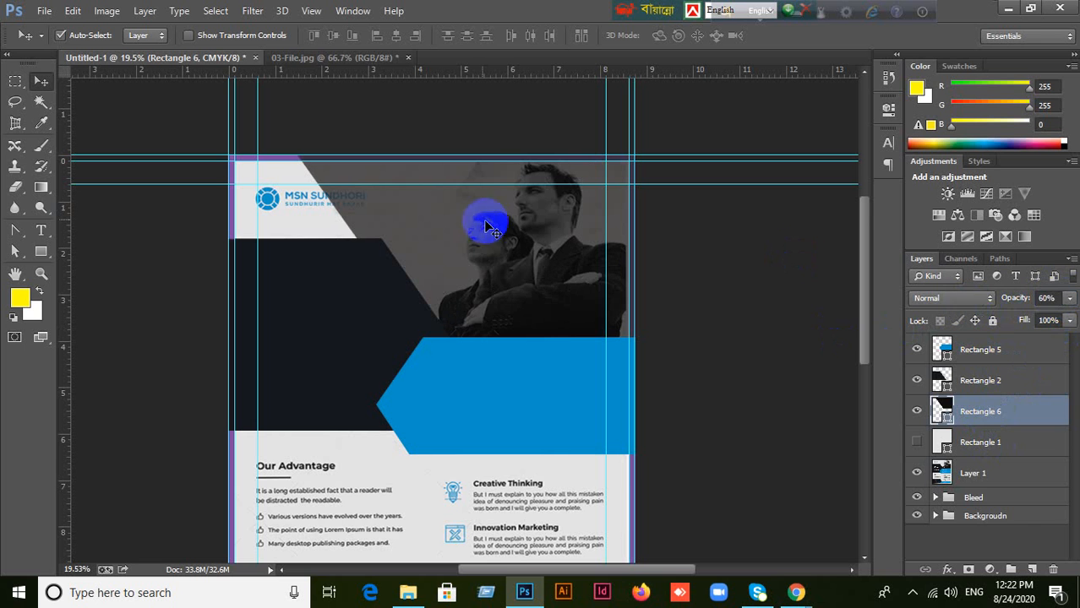
click(207, 221)
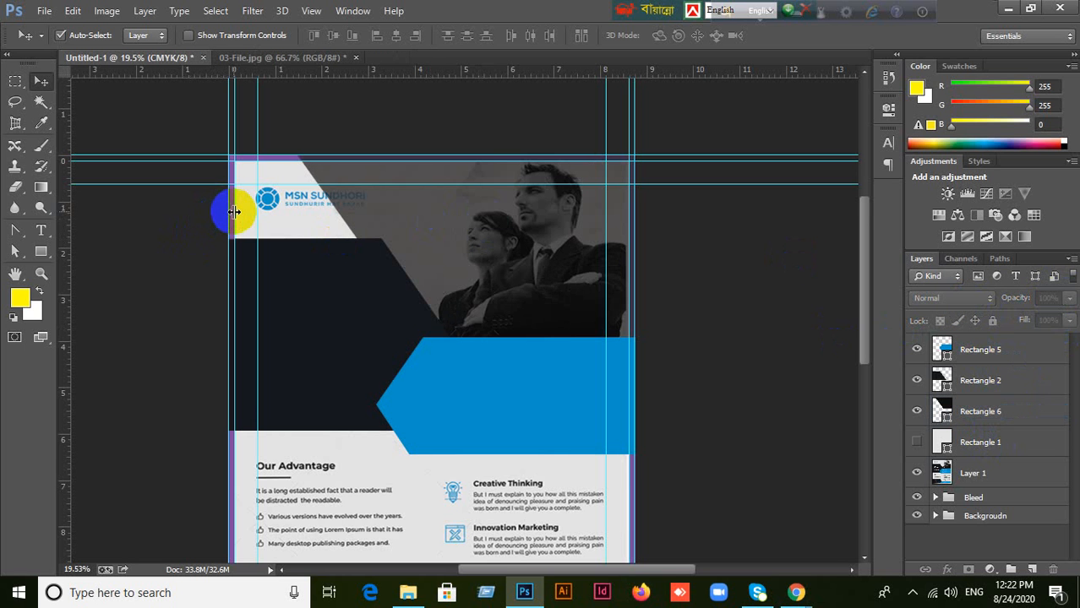
- Delete the semi-transparent dark Rectangle 6 shape that covers the photo and logo area
scroll(289, 319, up, 1)
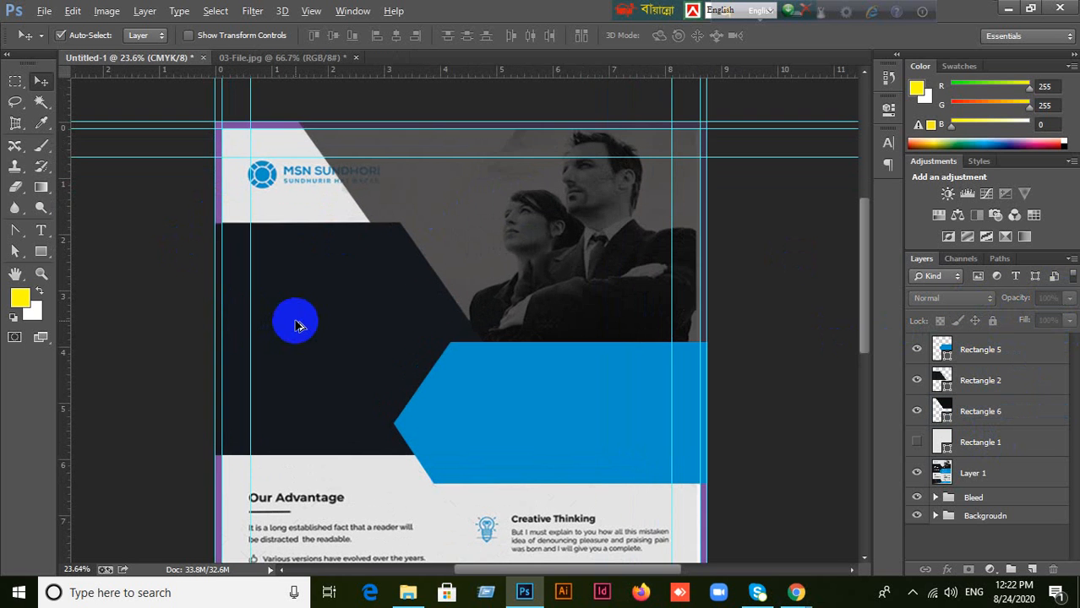
drag(507, 228, 444, 314)
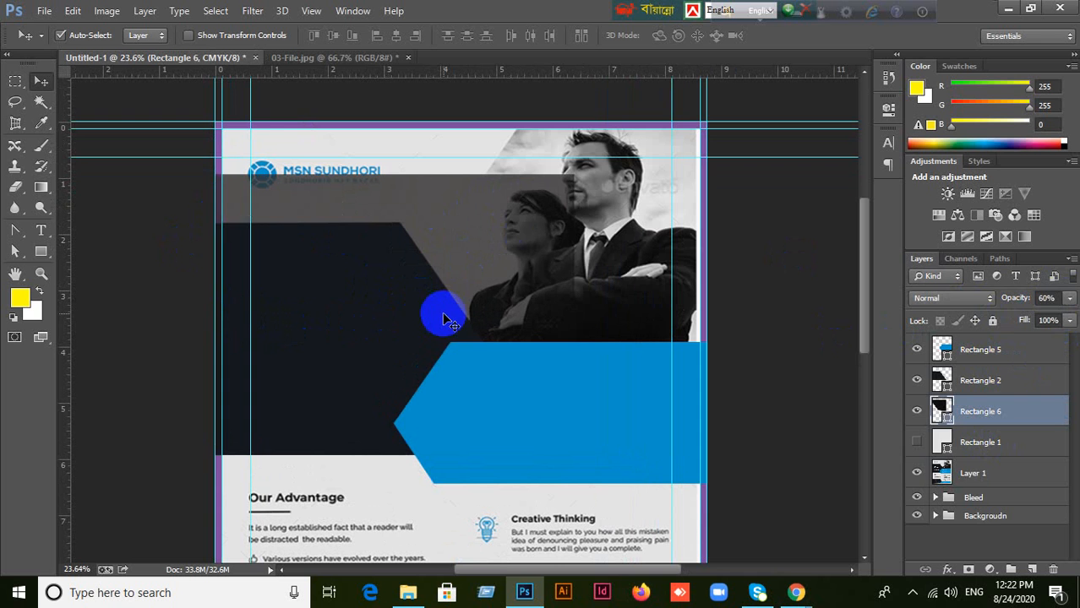
key(Delete)
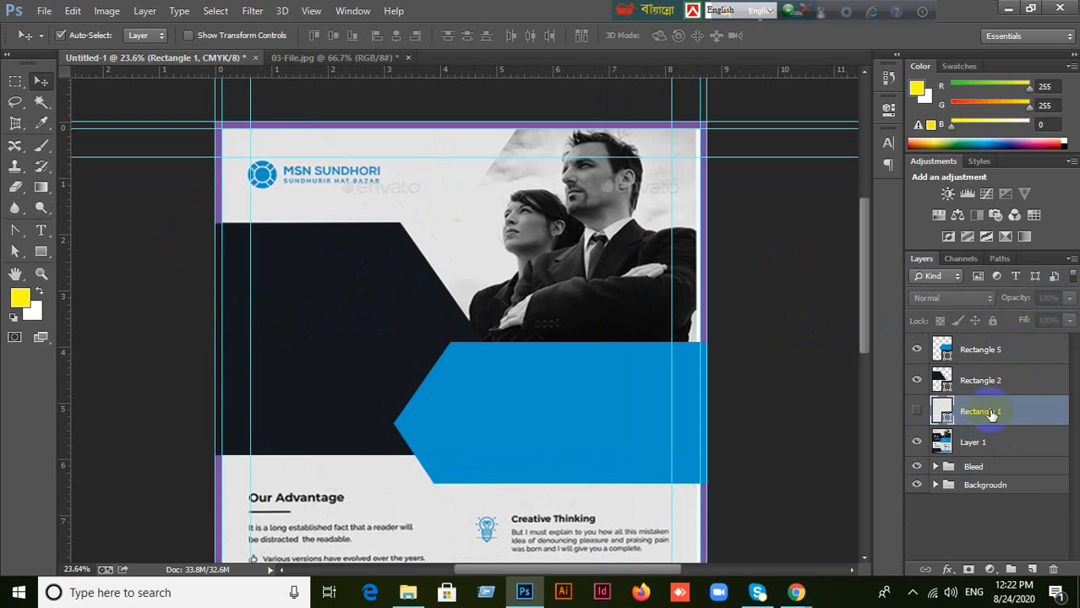
- Hide the Bleed group and the Rectangle 2 and Rectangle 5 layers to uncover the reference flyer
click(1006, 470)
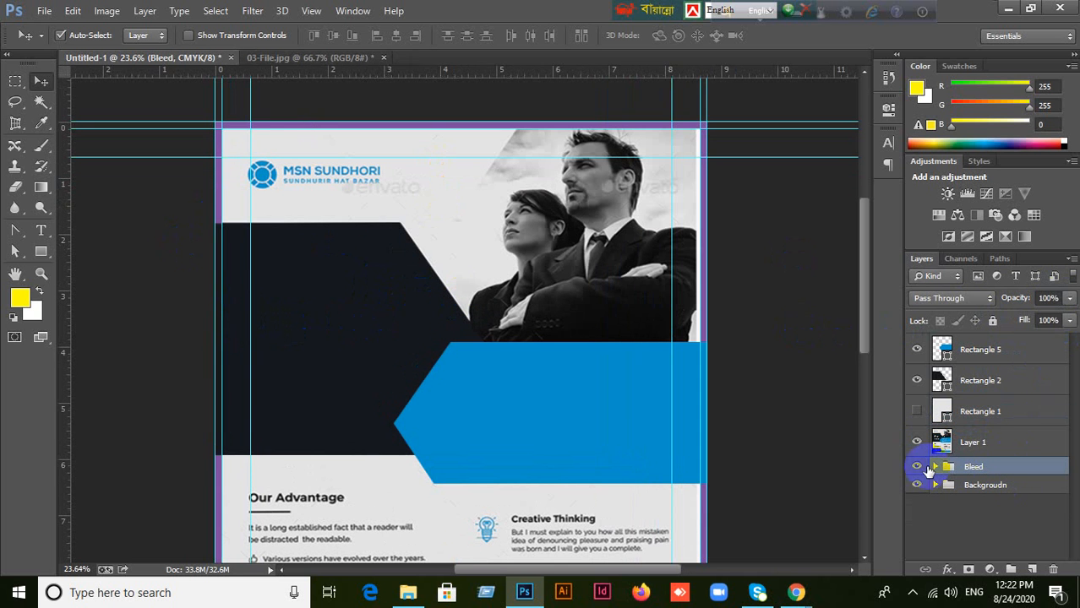
click(918, 468)
click(916, 380)
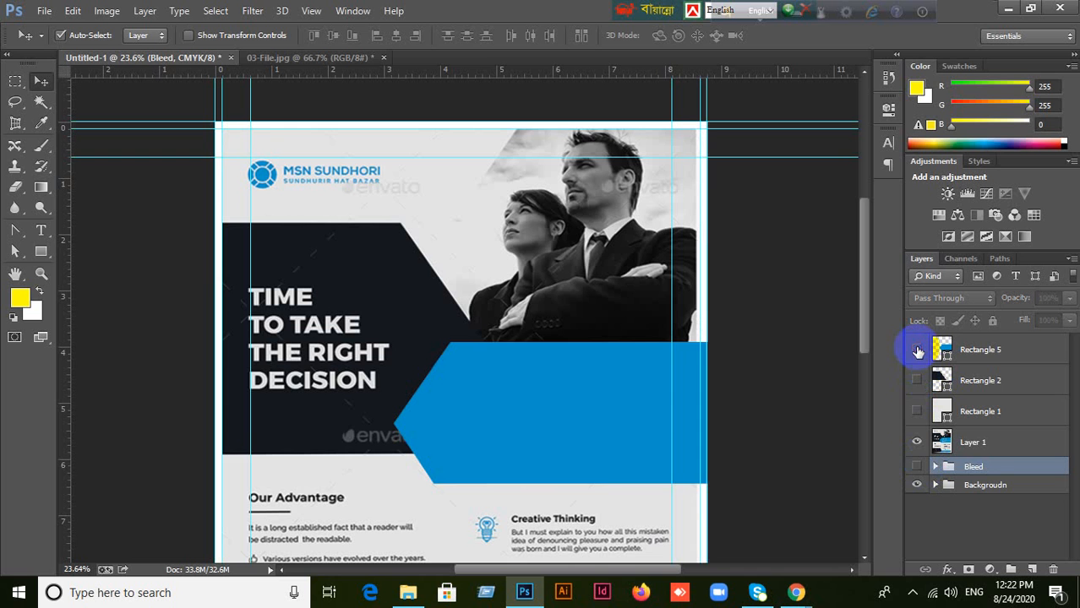
click(917, 349)
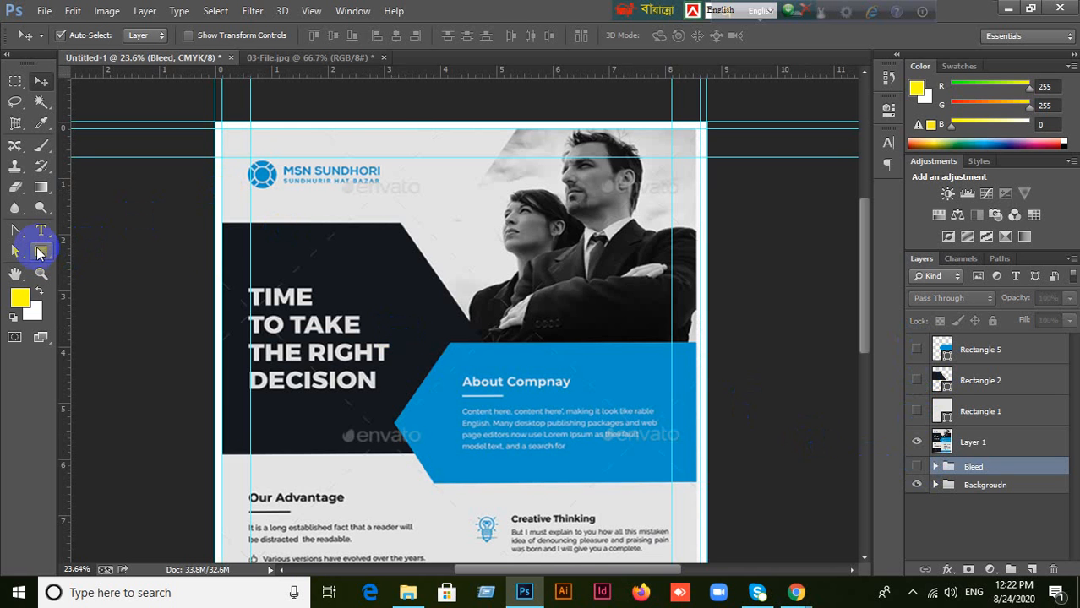
- Draw a yellow rectangle about 1670 by 1214 px over the photo area and bring it to the front of the layer stack
click(40, 251)
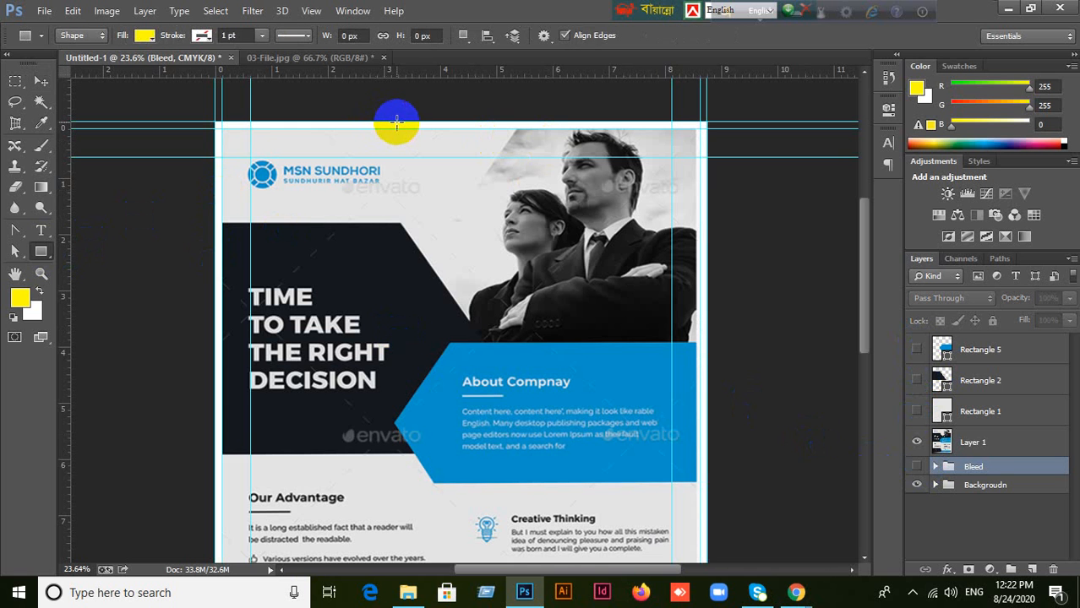
drag(397, 121, 708, 349)
key(space)
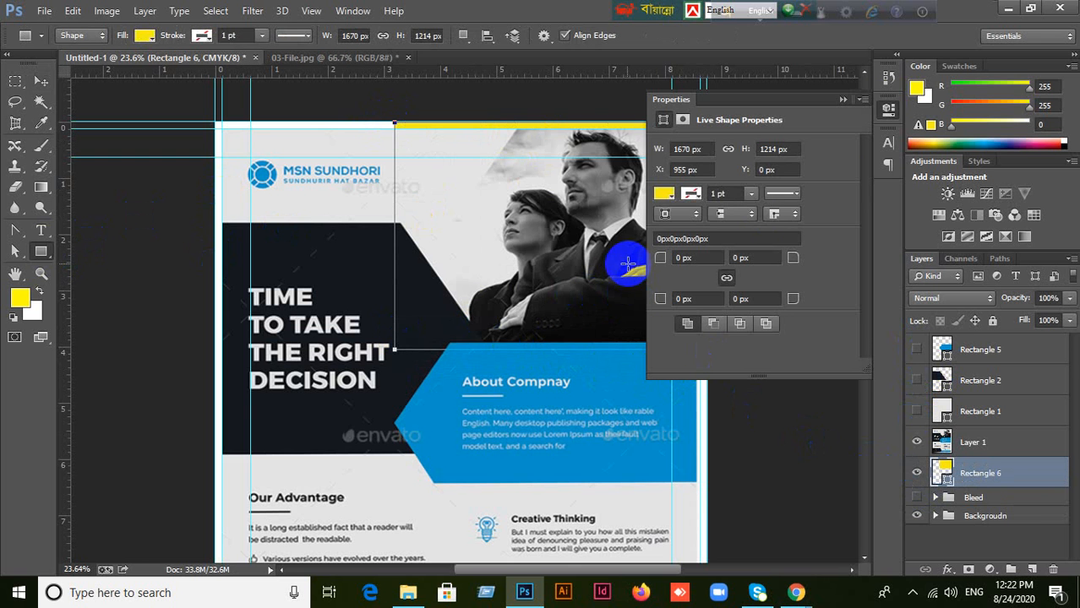
click(844, 98)
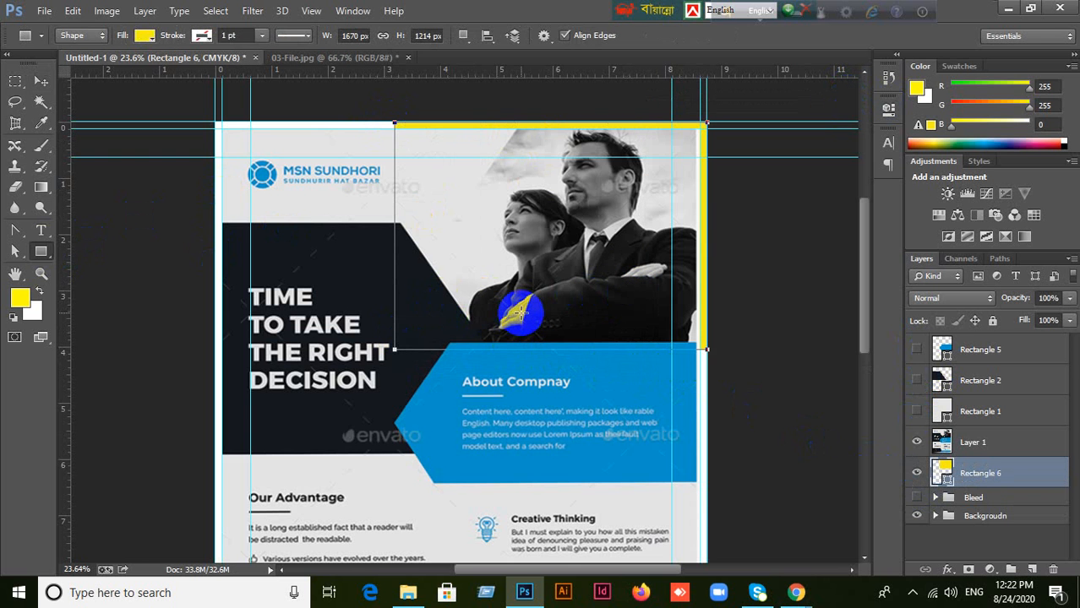
key(ctrl+shift+bracketright)
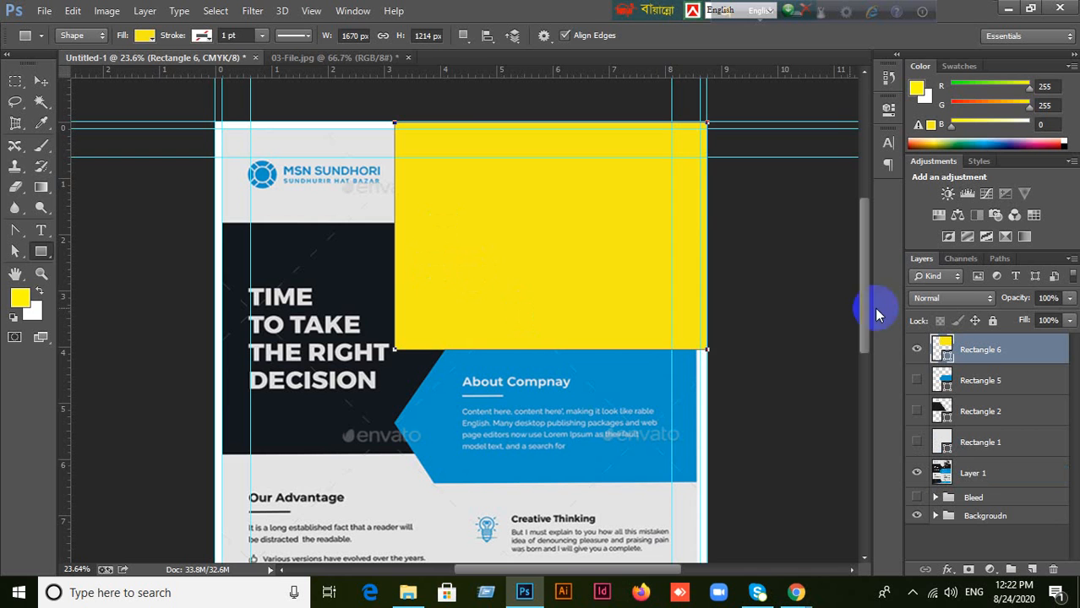
- Set the yellow shape's opacity to 80% and slant its left edge along the photo by moving both left corner points, converting it to a regular path
click(1055, 298)
click(1016, 301)
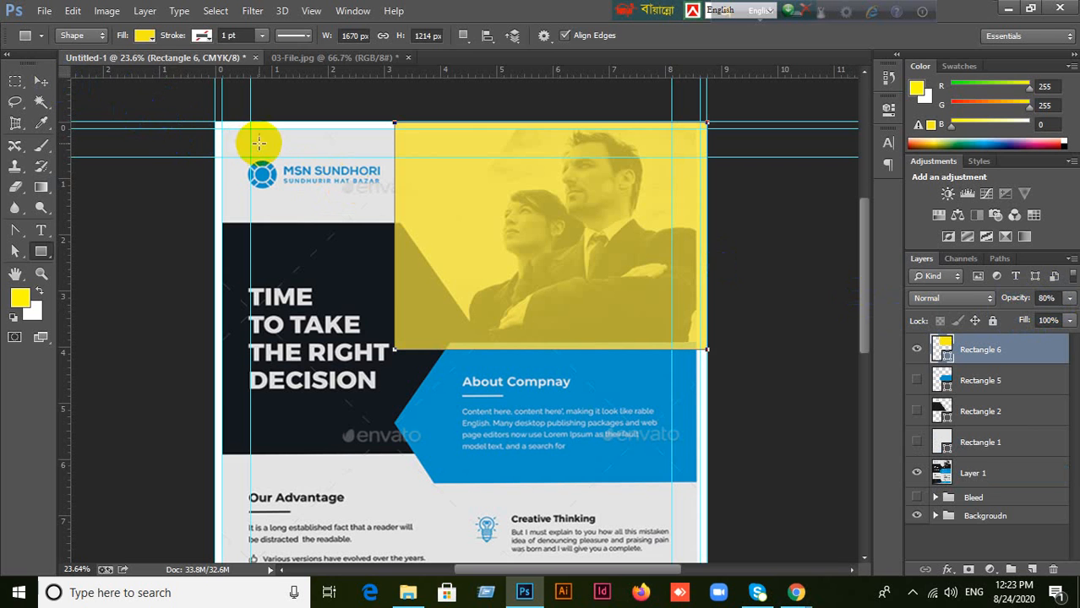
key(a)
shift+click(396, 127)
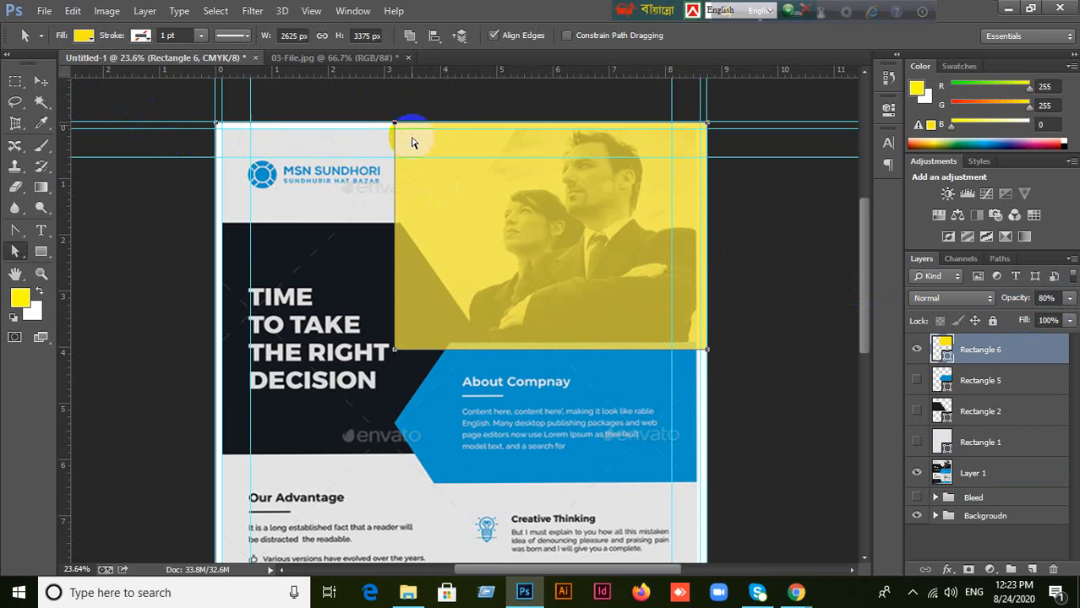
drag(395, 127, 522, 122)
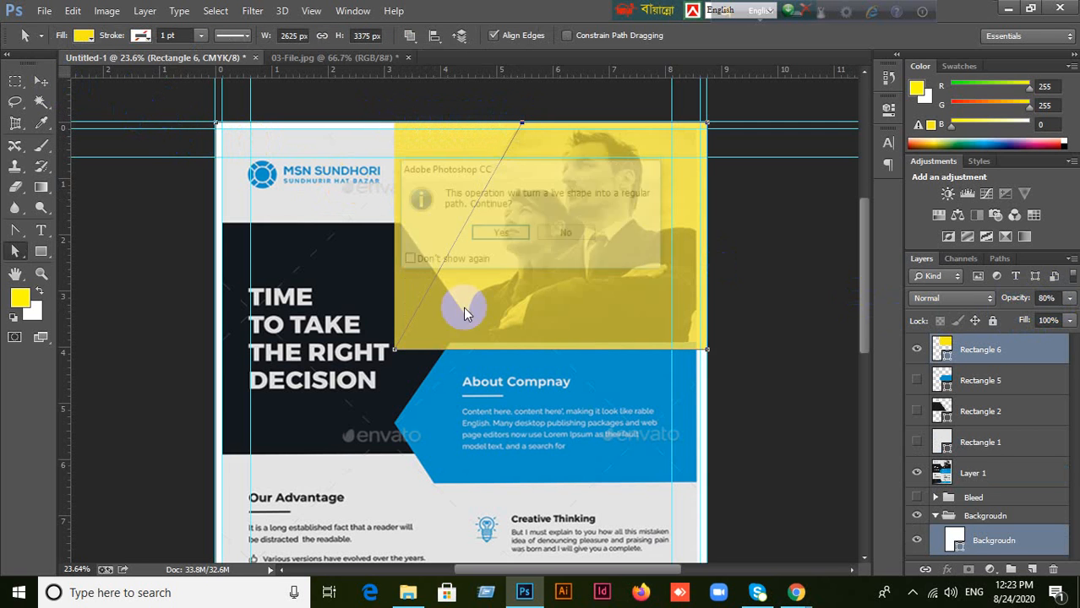
click(501, 234)
click(401, 385)
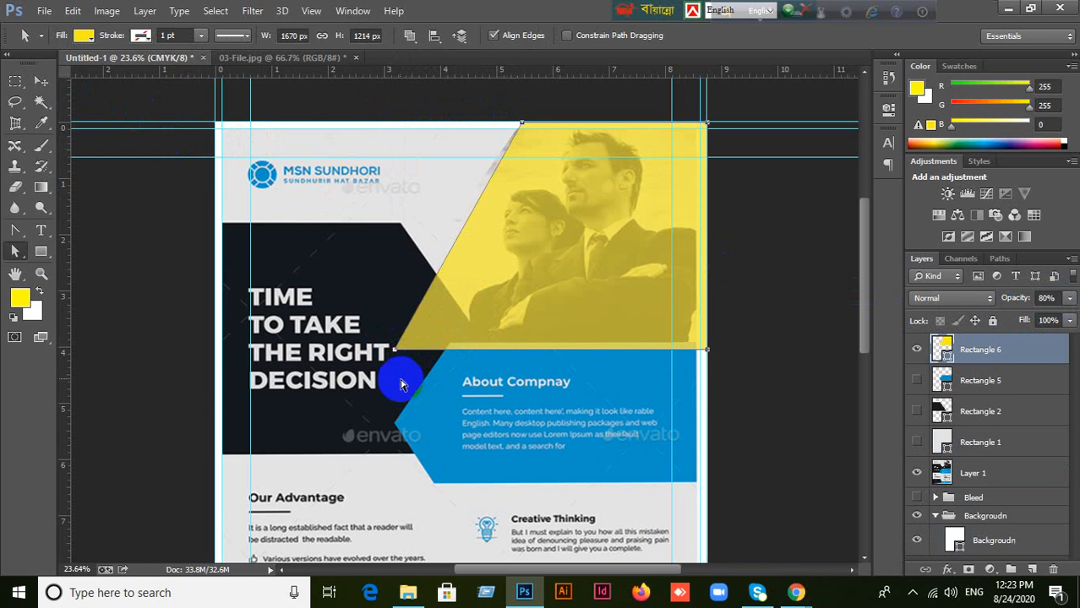
drag(395, 353, 362, 348)
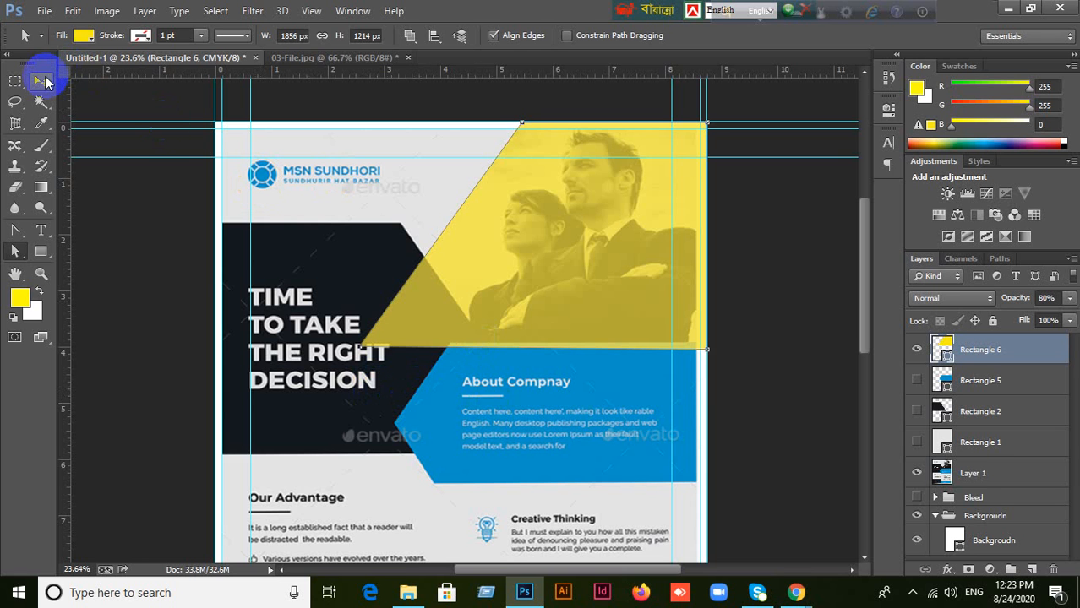
- Set the yellow Rectangle 6 shape's opacity to 100%
click(41, 81)
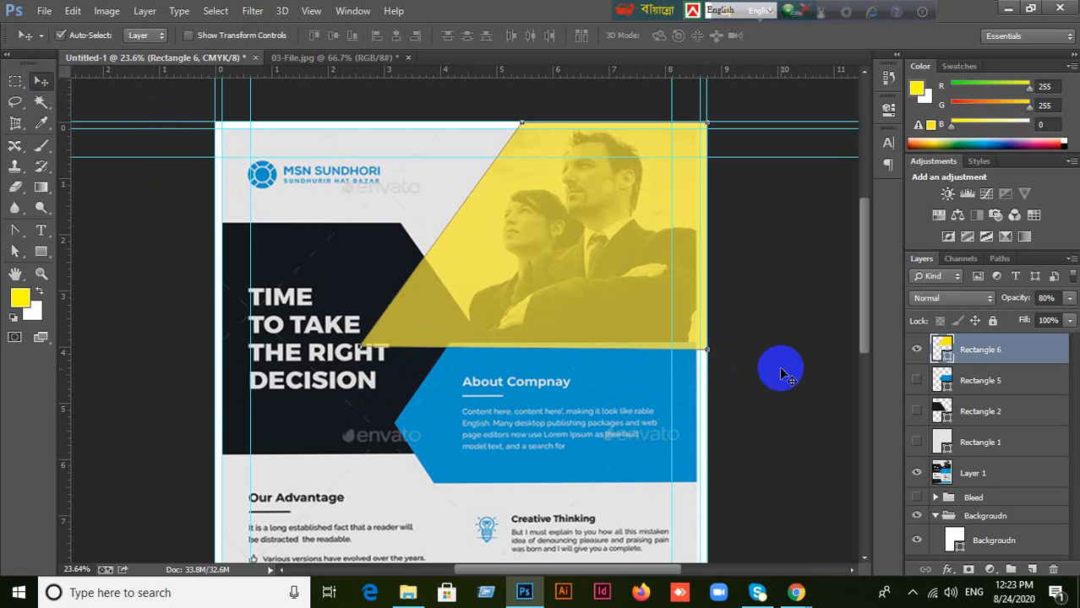
click(1058, 298)
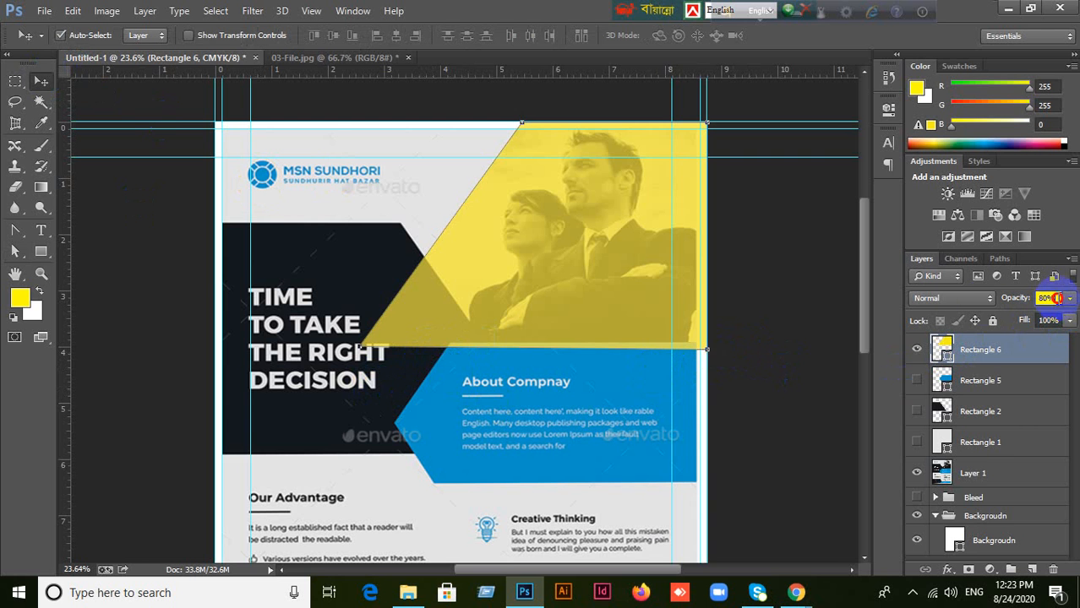
text(100)
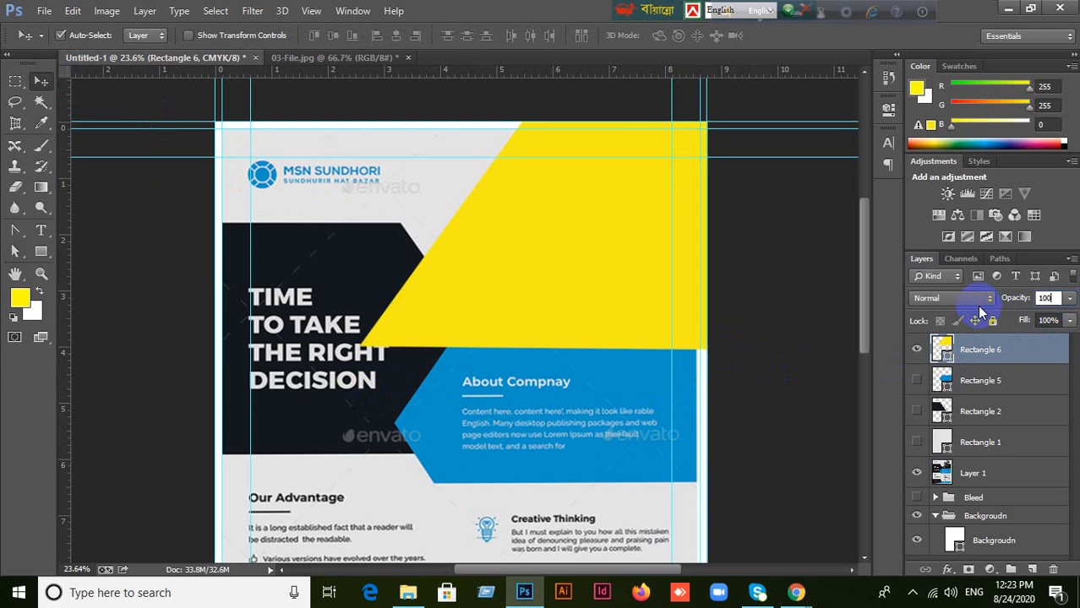
- Show the Rectangle 5, 2 and 1 layers and move the yellow Rectangle 6 layer below Rectangle 2
click(917, 381)
click(917, 441)
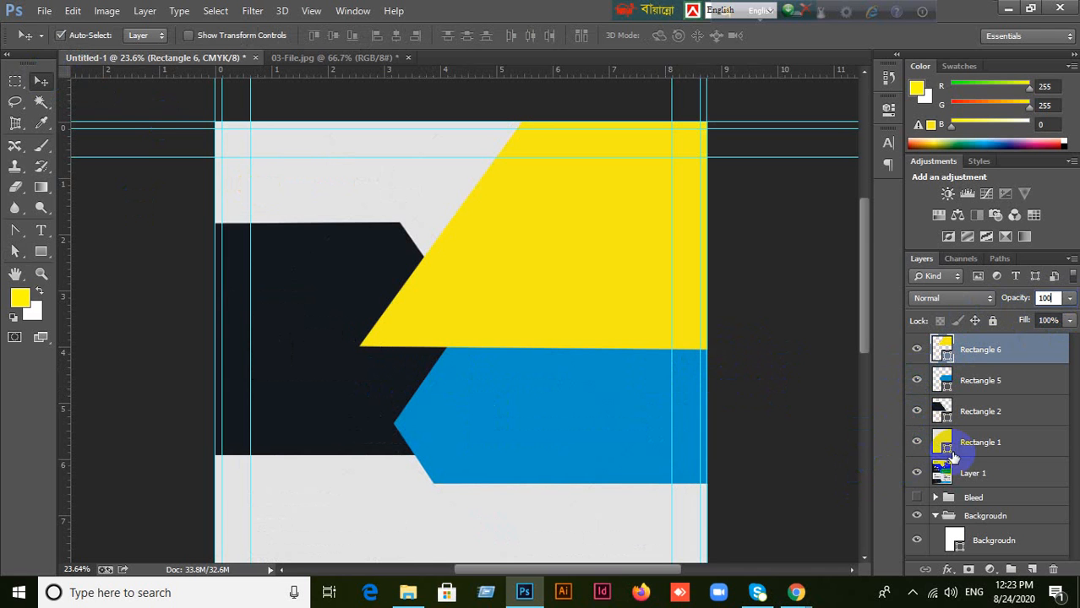
click(918, 498)
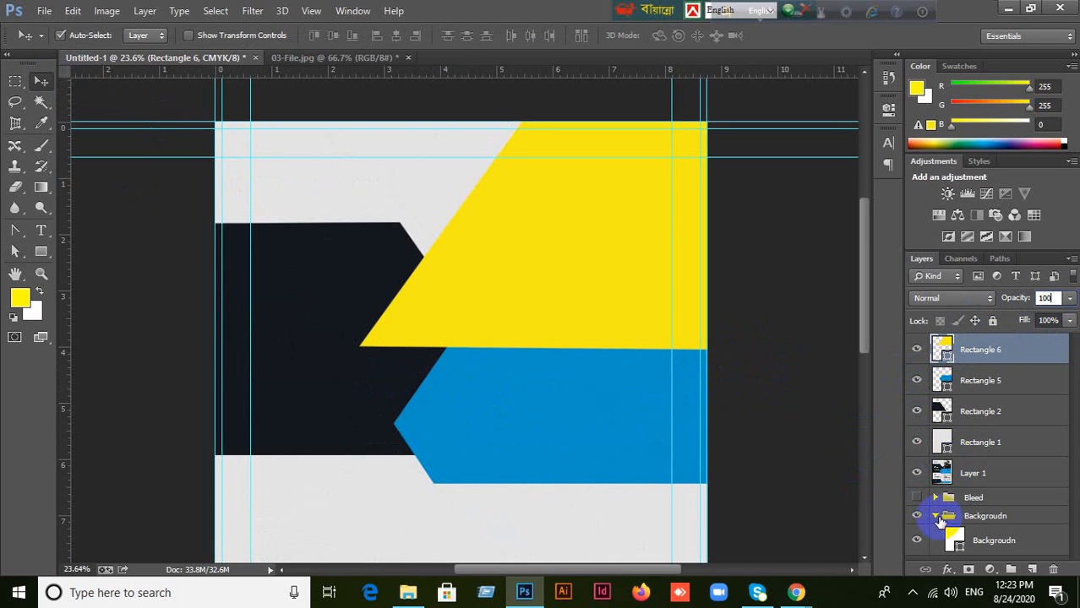
click(934, 516)
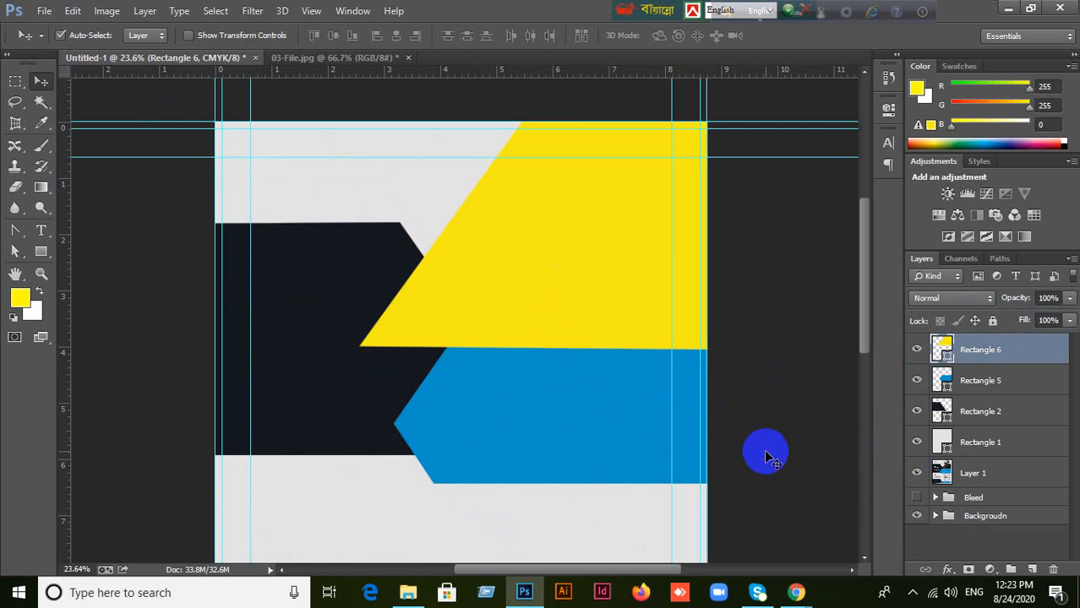
key(ctrl+bracketleft)
key(ctrl+bracketleft)
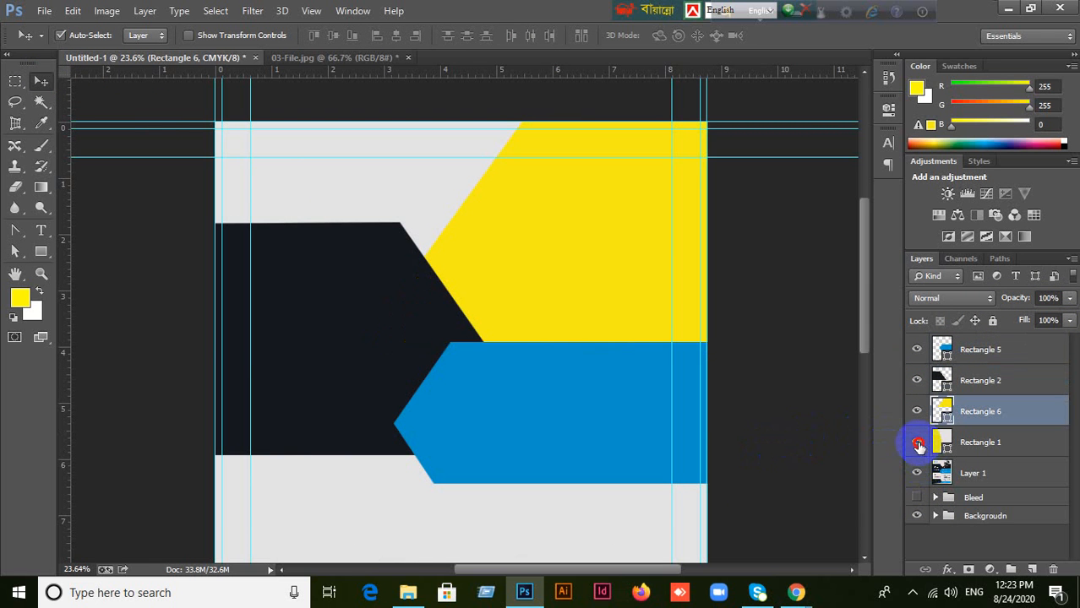
- Leave only the blue Rectangle 5 shape visible over the reference flyer by hiding the Rectangle 1, 6 and 2 layers
click(917, 442)
drag(918, 412, 917, 349)
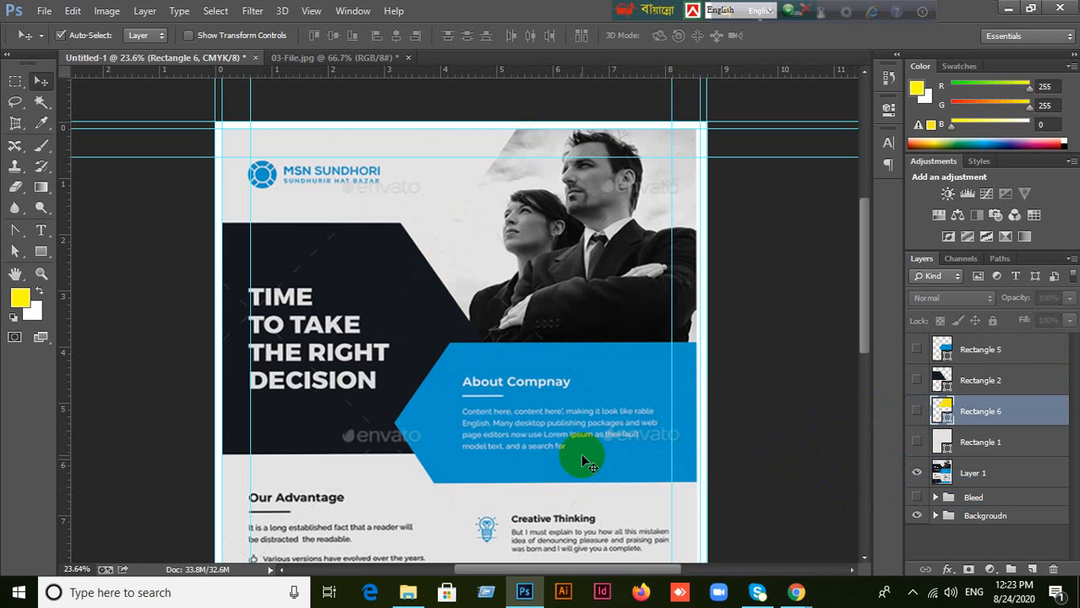
scroll(606, 413, down, 5)
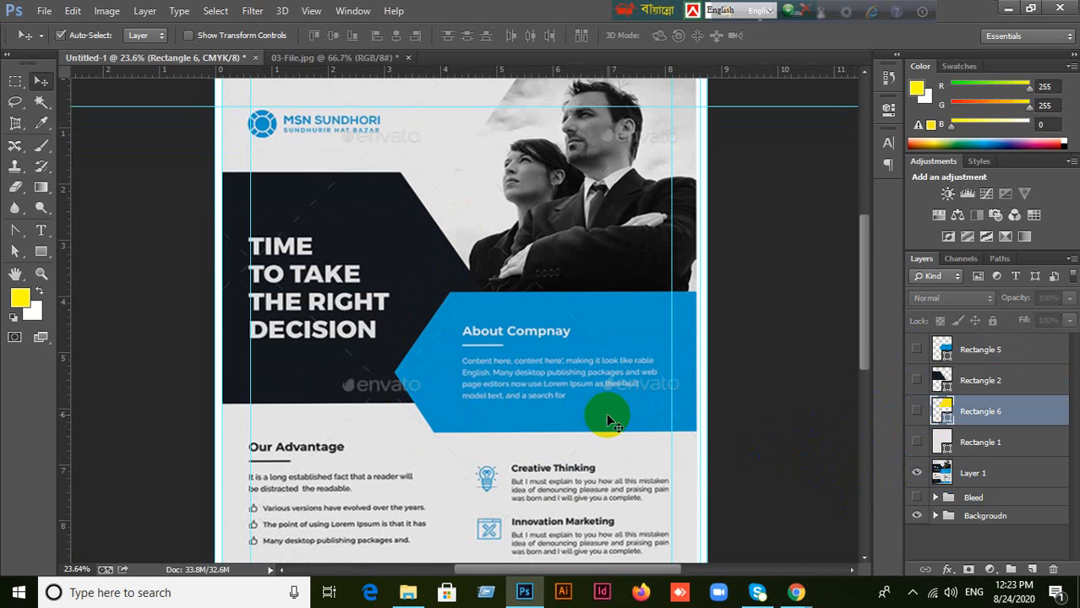
scroll(612, 418, up, 2)
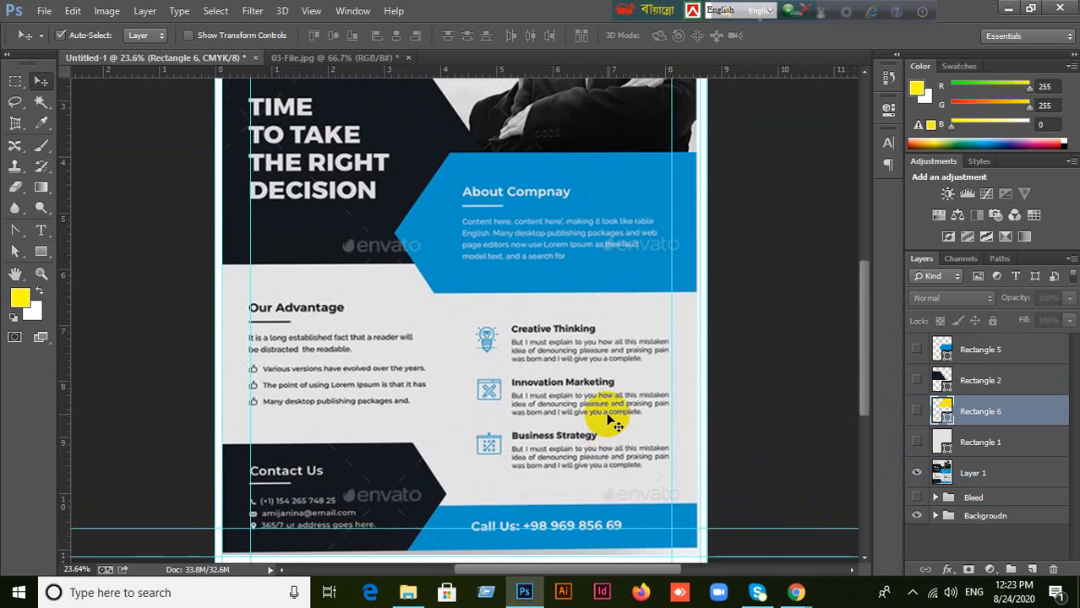
scroll(608, 414, down, 1)
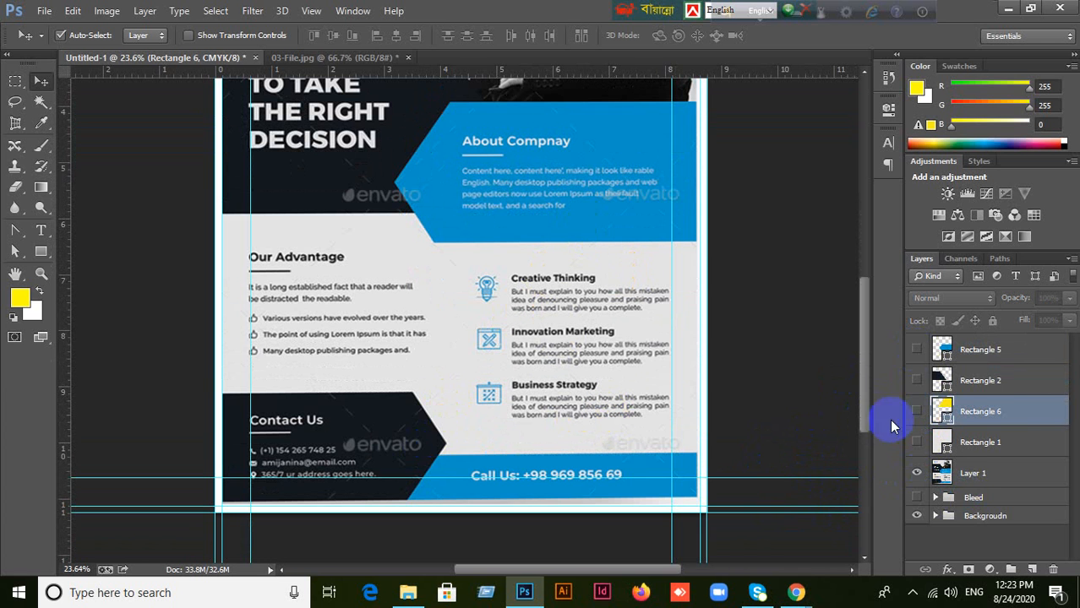
click(917, 349)
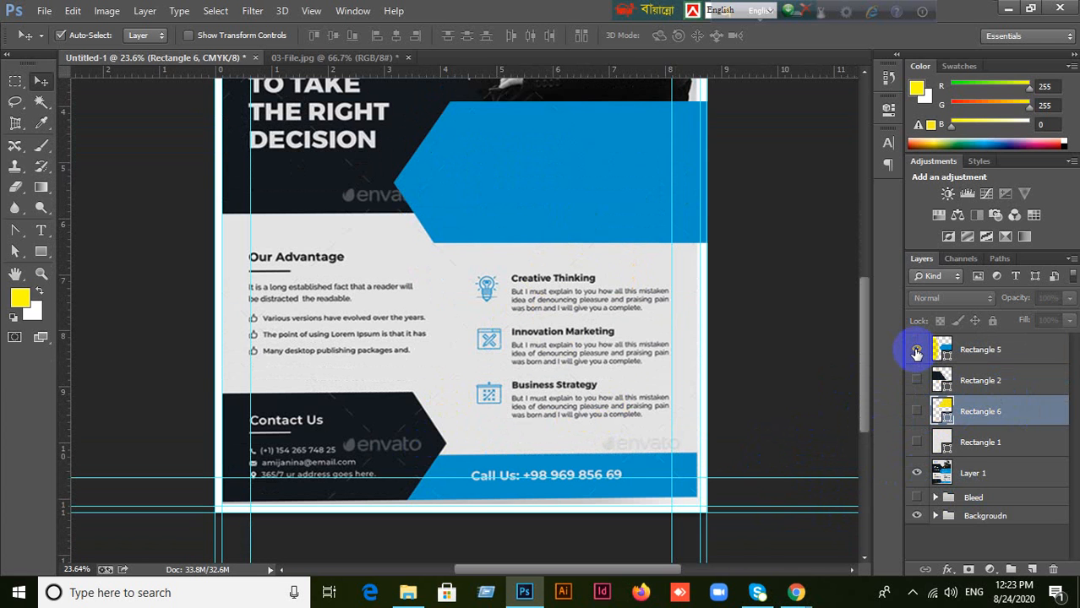
drag(567, 206, 486, 365)
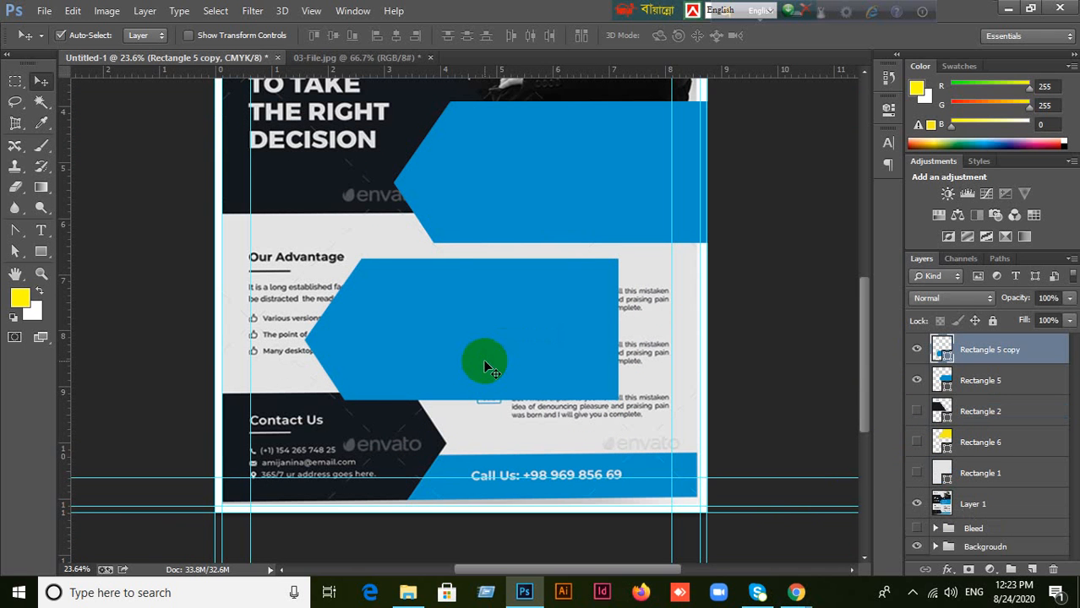
key(ctrl+t)
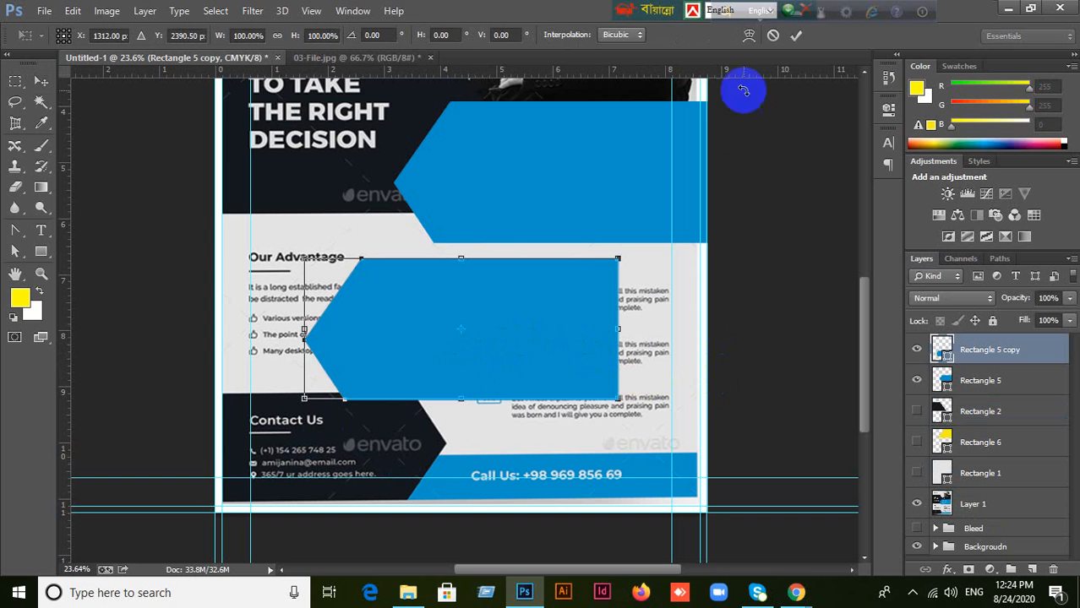
click(774, 35)
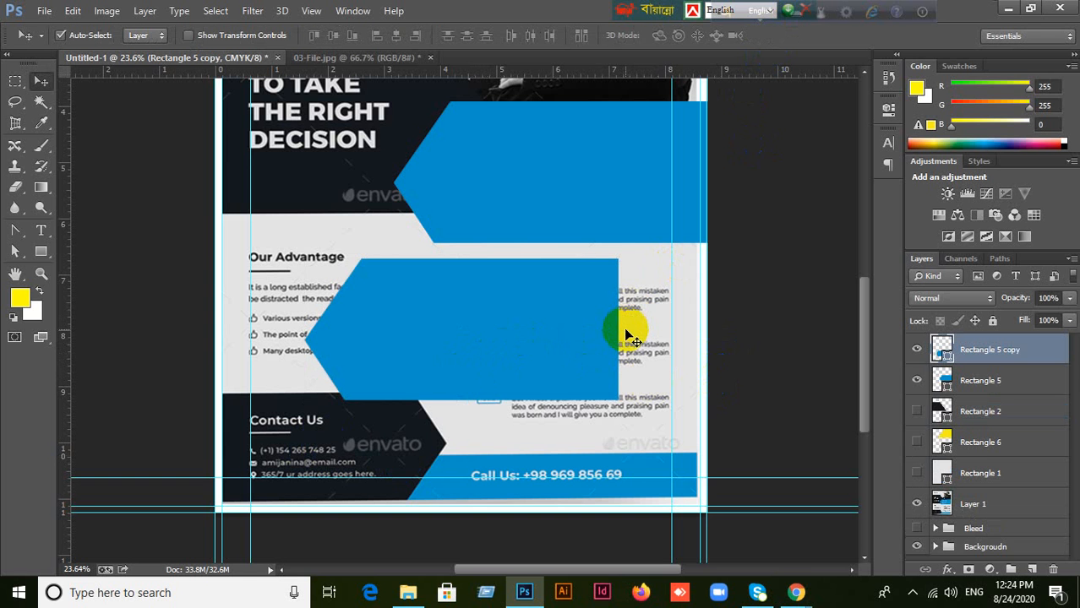
key(Delete)
- Duplicate the blue Rectangle 5 shape and place the copy over the flyer's Our Advantage section
drag(570, 209, 472, 382)
key(ctrl+t)
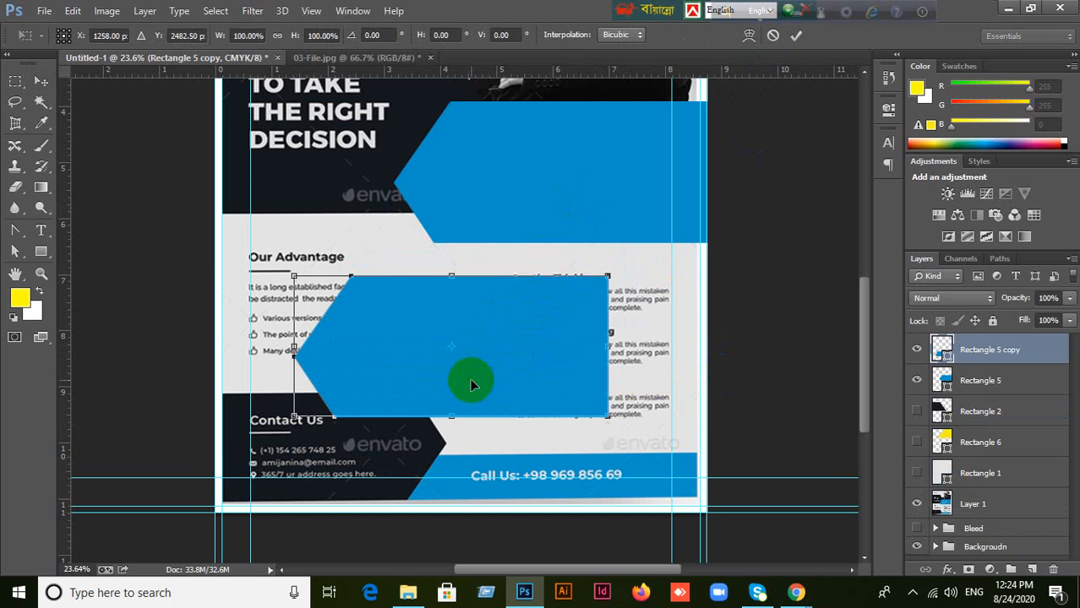
right_click(471, 379)
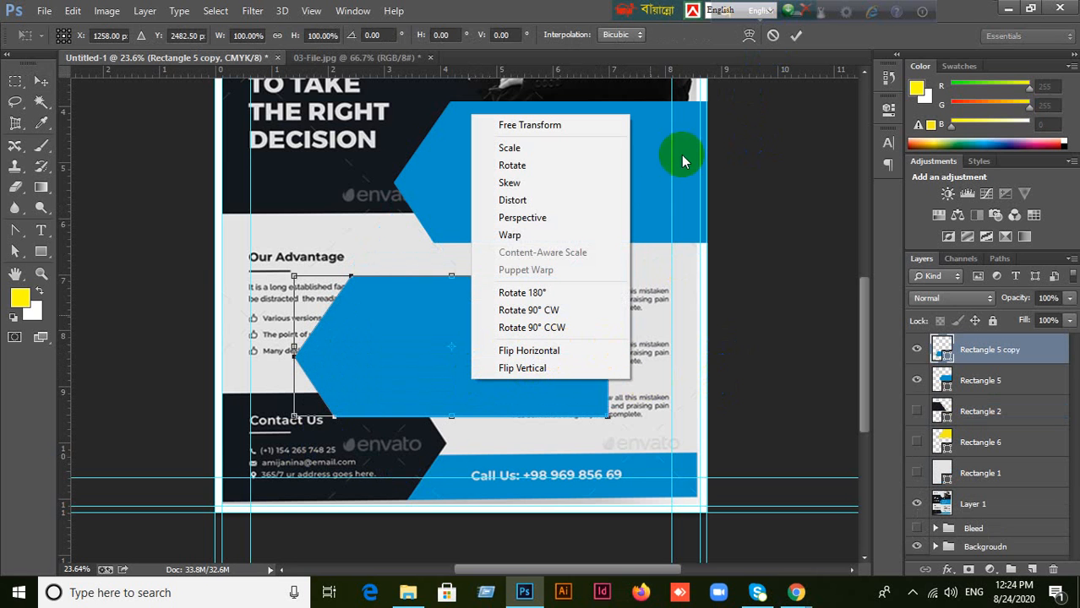
right_click(726, 280)
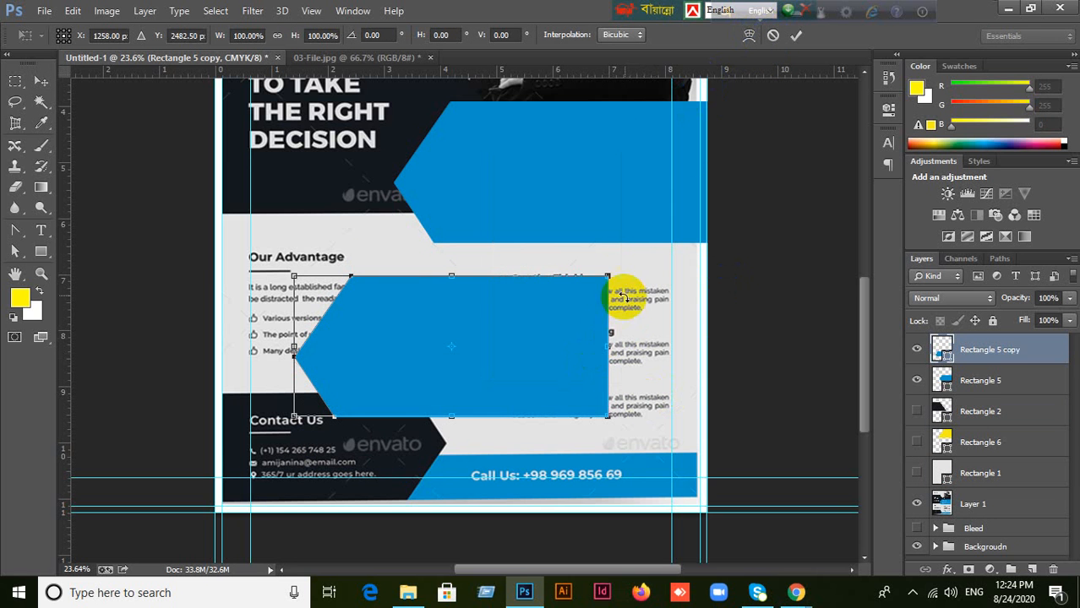
drag(610, 285, 207, 385)
click(771, 37)
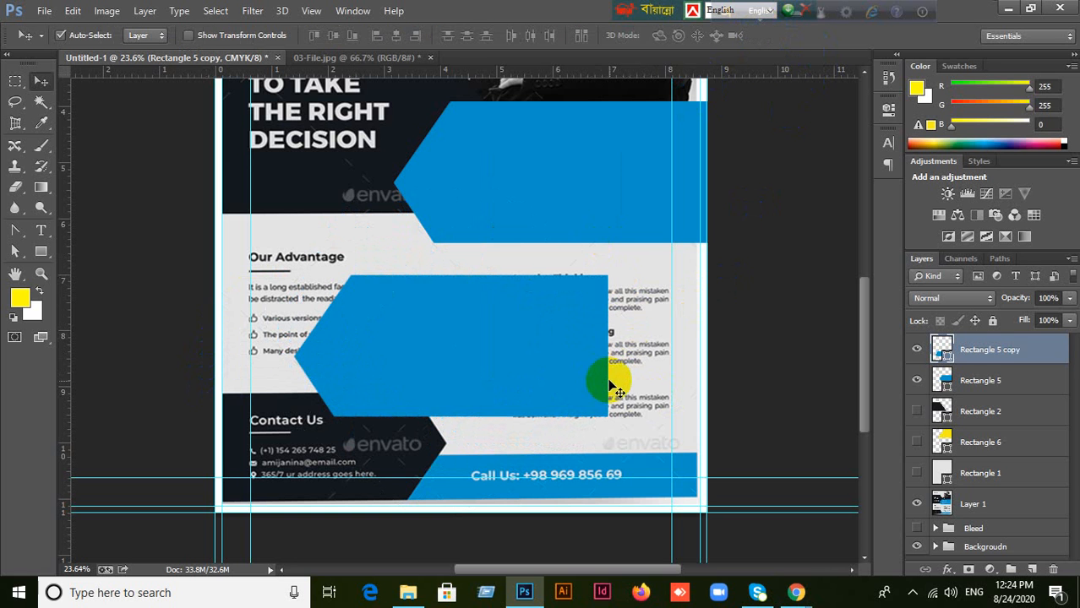
key(ctrl+t)
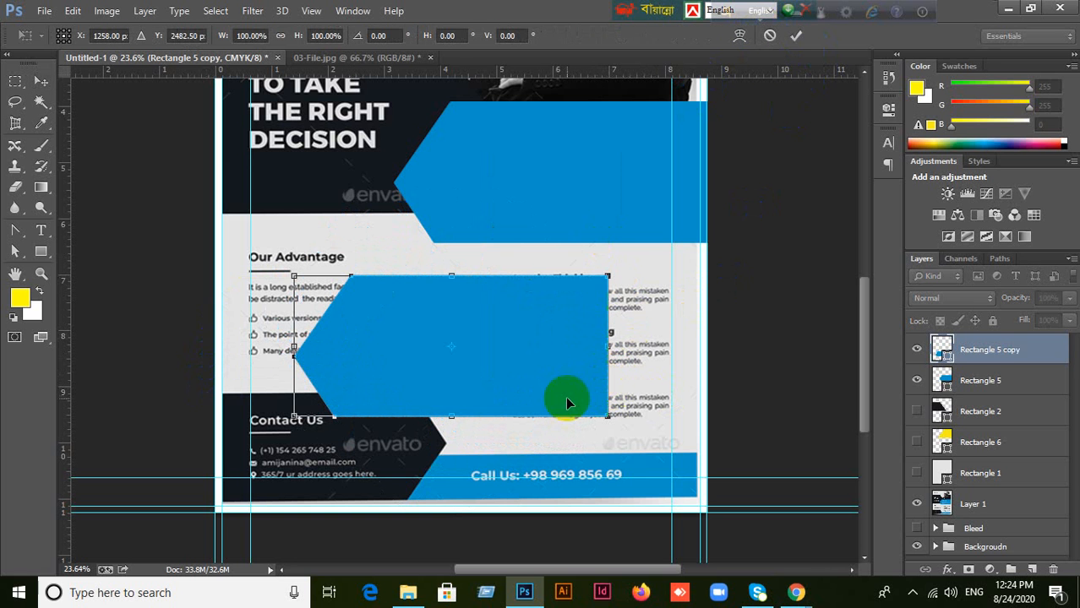
right_click(531, 358)
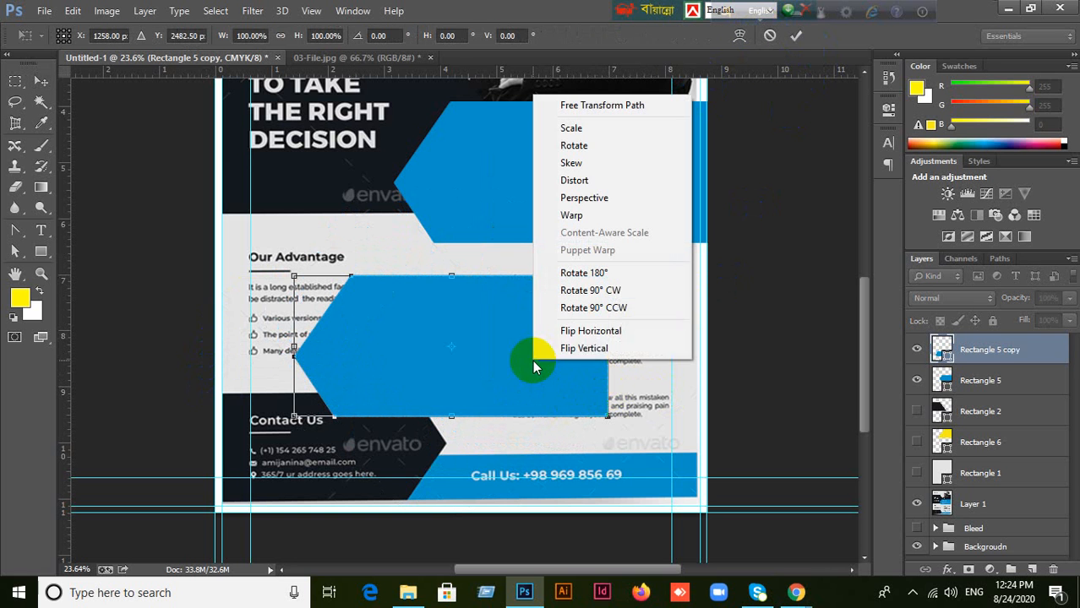
click(599, 335)
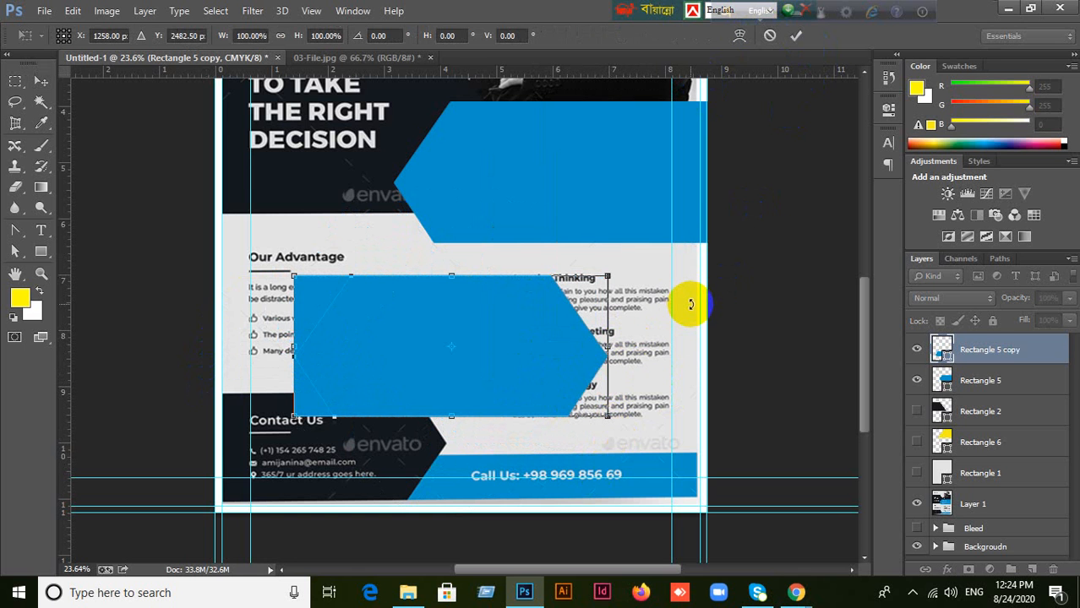
click(776, 39)
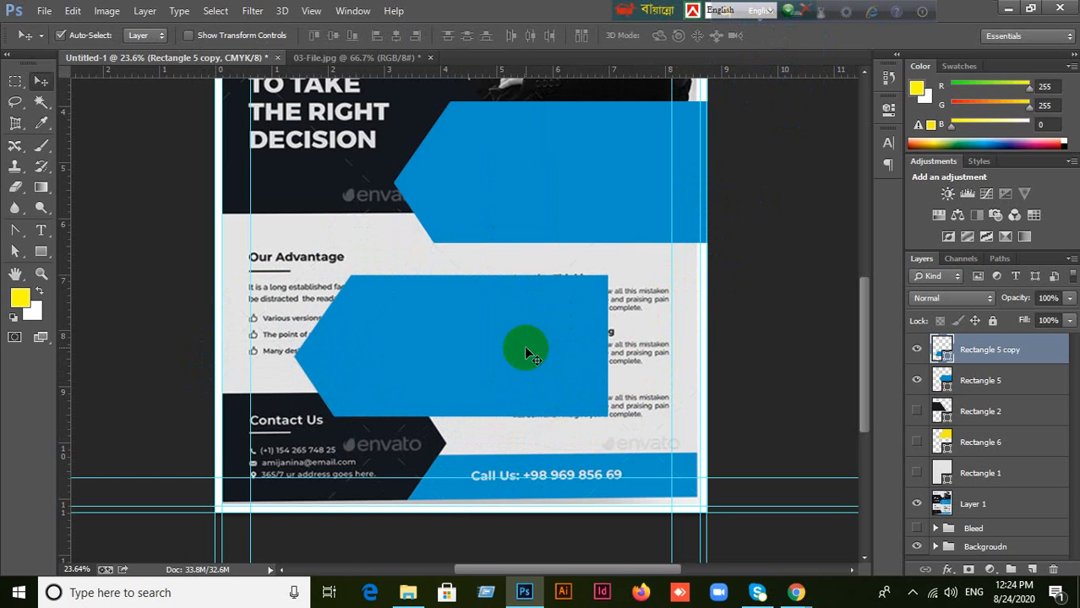
- Flip the Rectangle 5 copy shape horizontally so its arrow tip points right
key(ctrl+t)
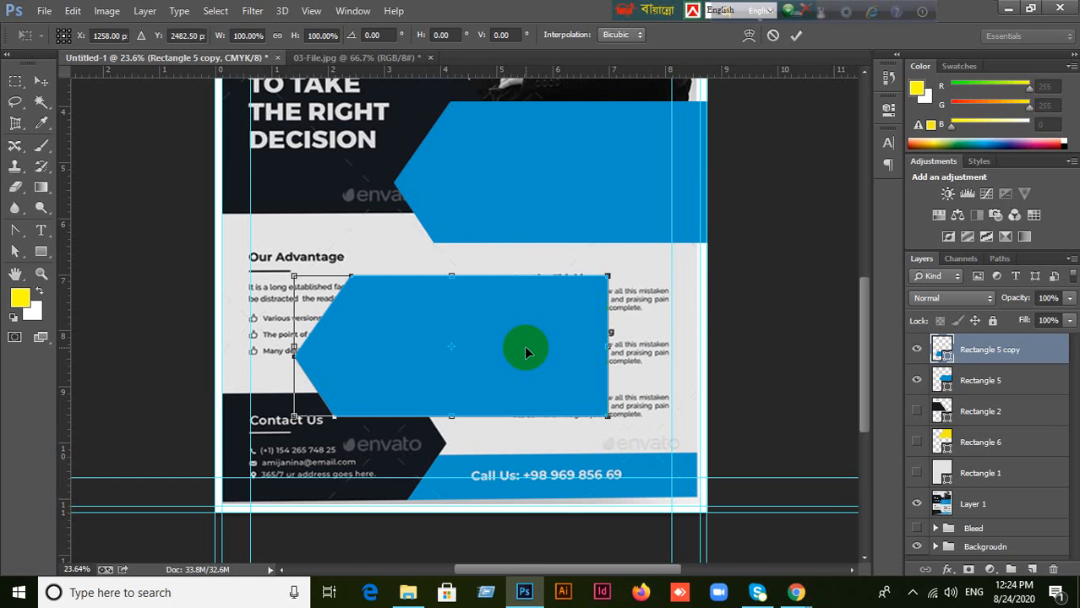
right_click(538, 364)
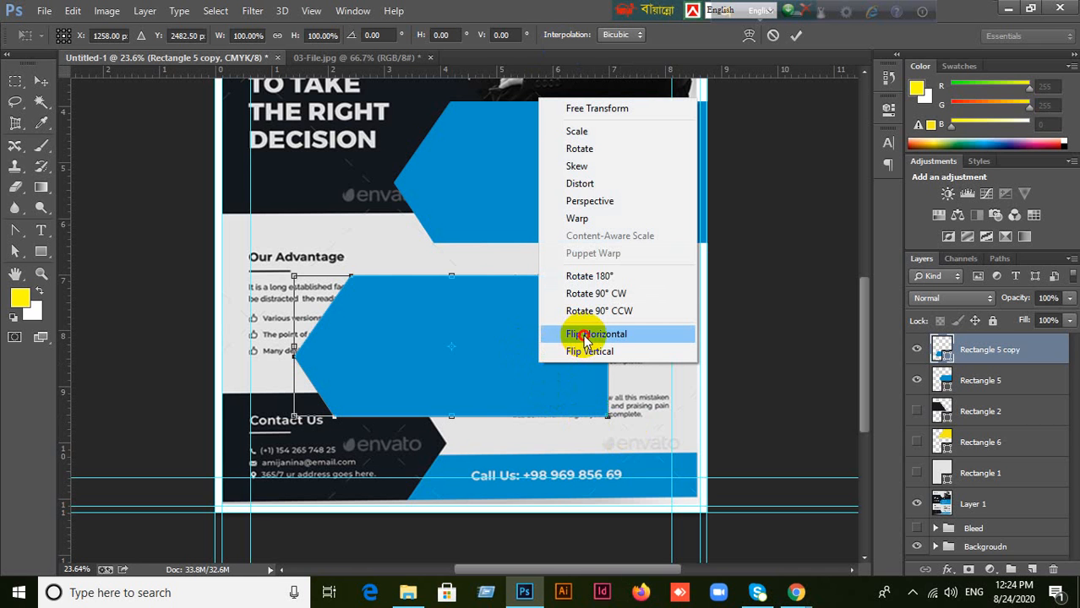
click(586, 336)
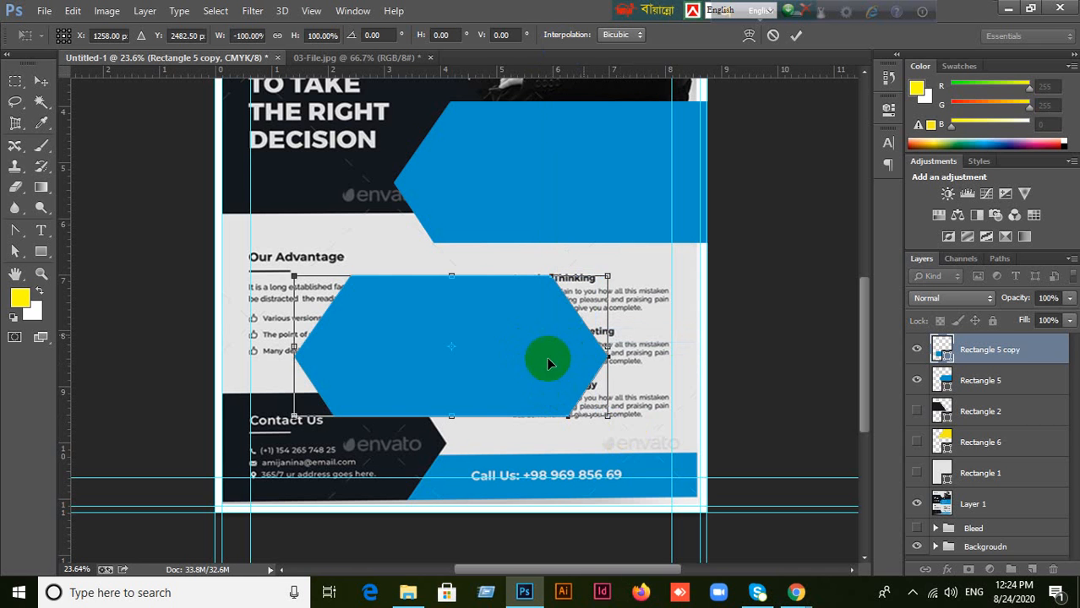
click(799, 35)
- Align the flipped Rectangle 5 copy shape to the bottom and left edges of the canvas
drag(525, 345, 572, 341)
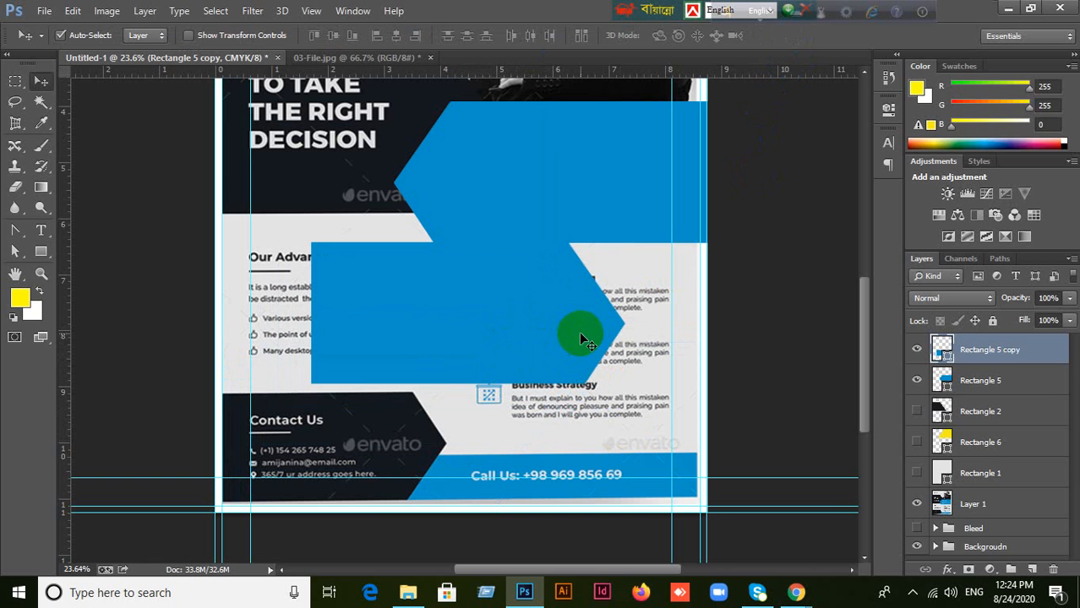
key(ctrl+a)
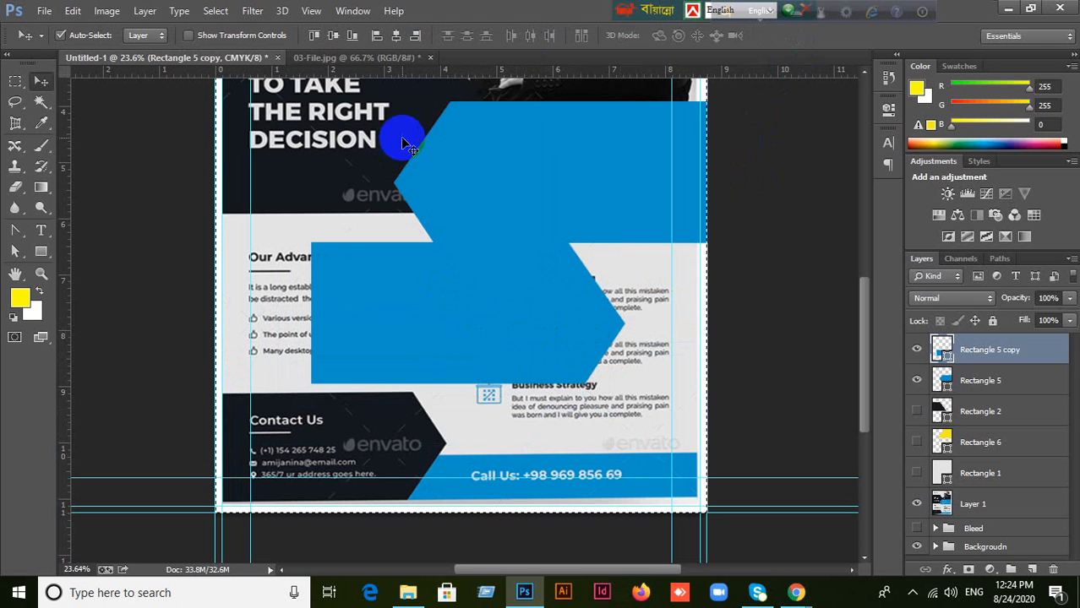
click(352, 38)
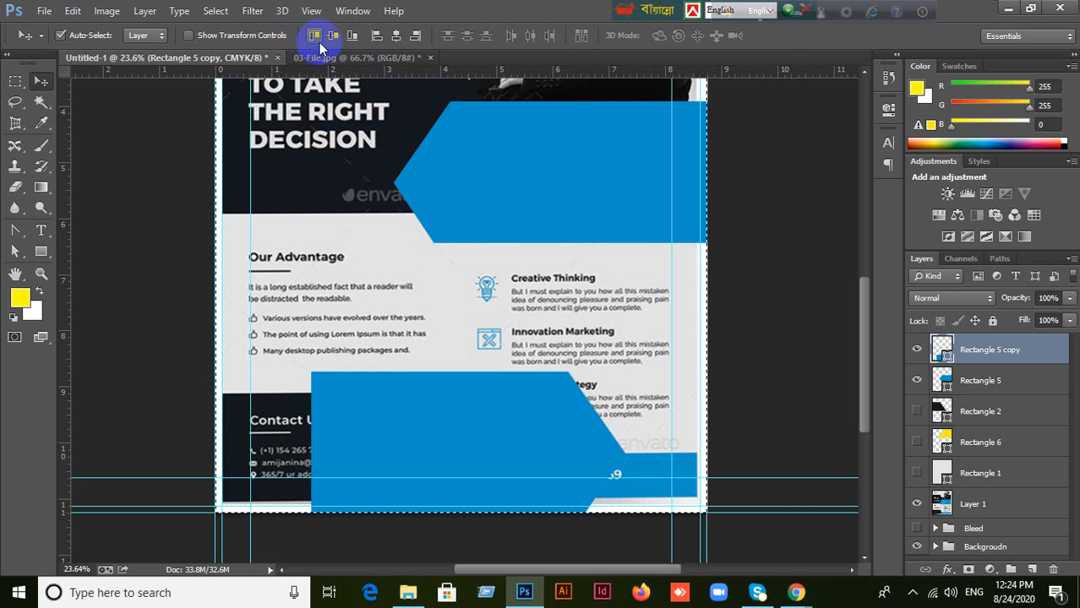
click(377, 35)
key(ctrl+d)
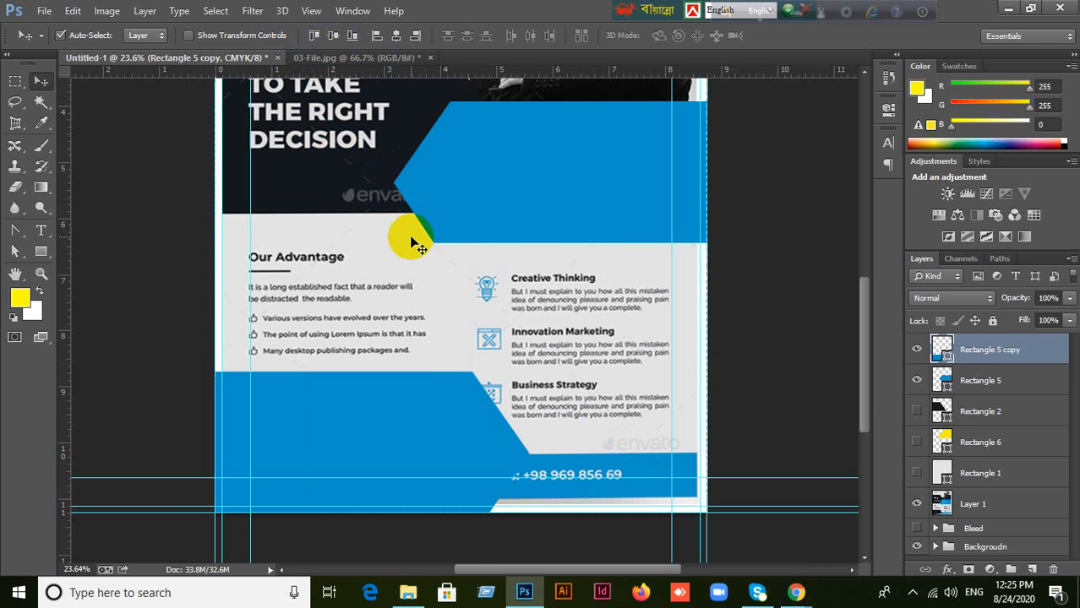
- Set the Rectangle 5 copy layer's opacity to 60%
click(1046, 320)
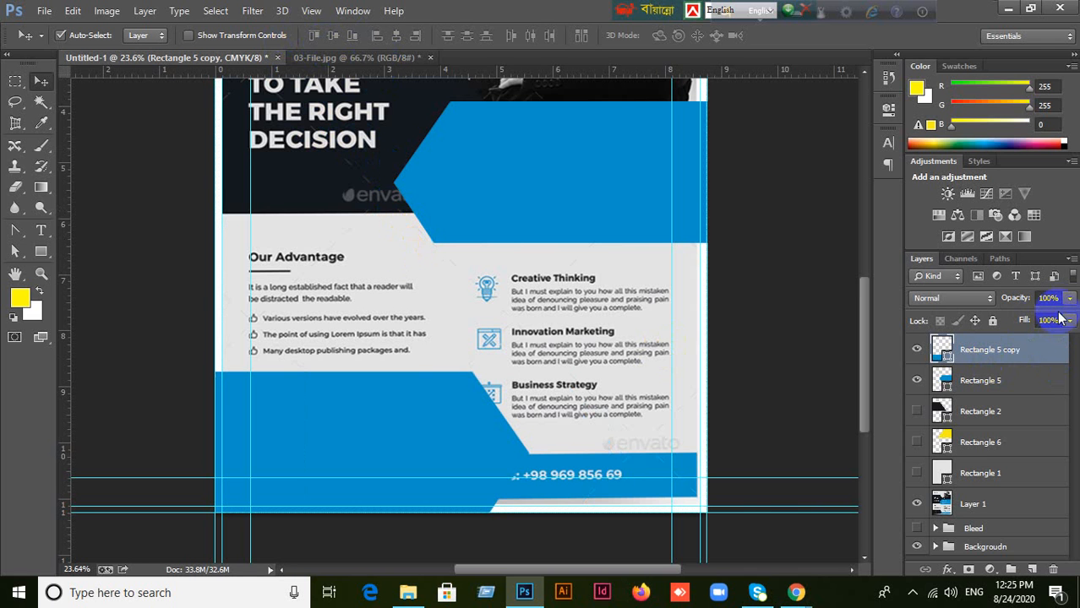
click(1049, 297)
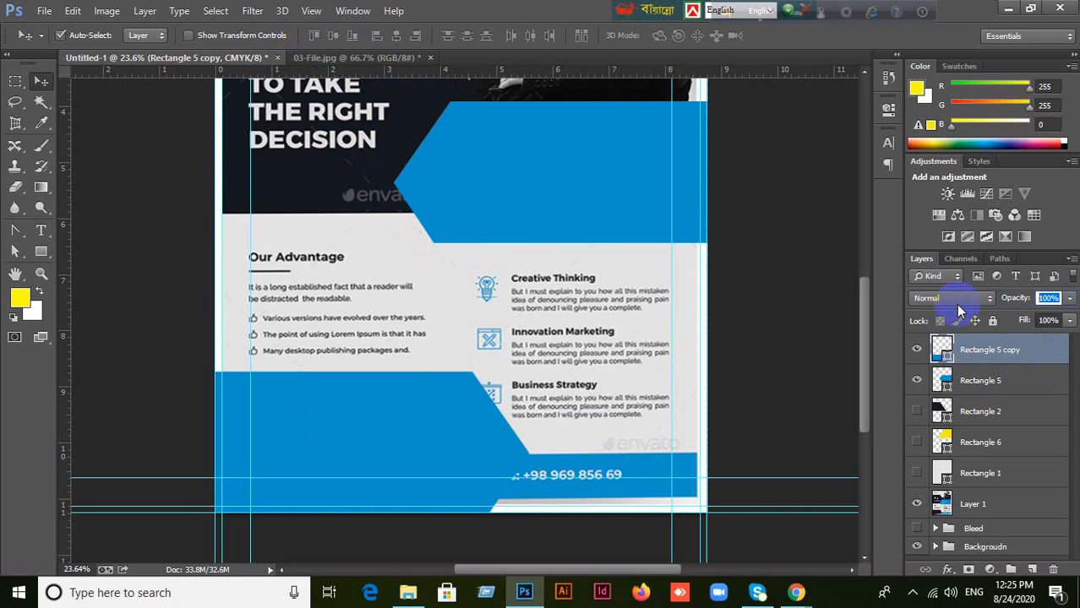
text(60)
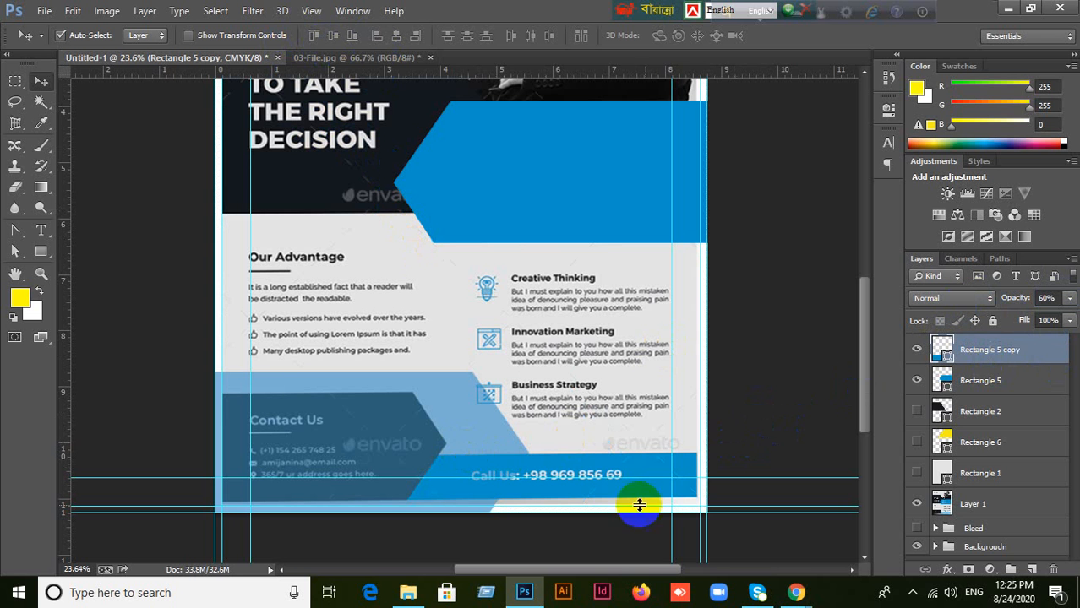
- Scale the Rectangle 5 copy shape to about 75% and position it over the dark Contact Us panel
key(ctrl+t)
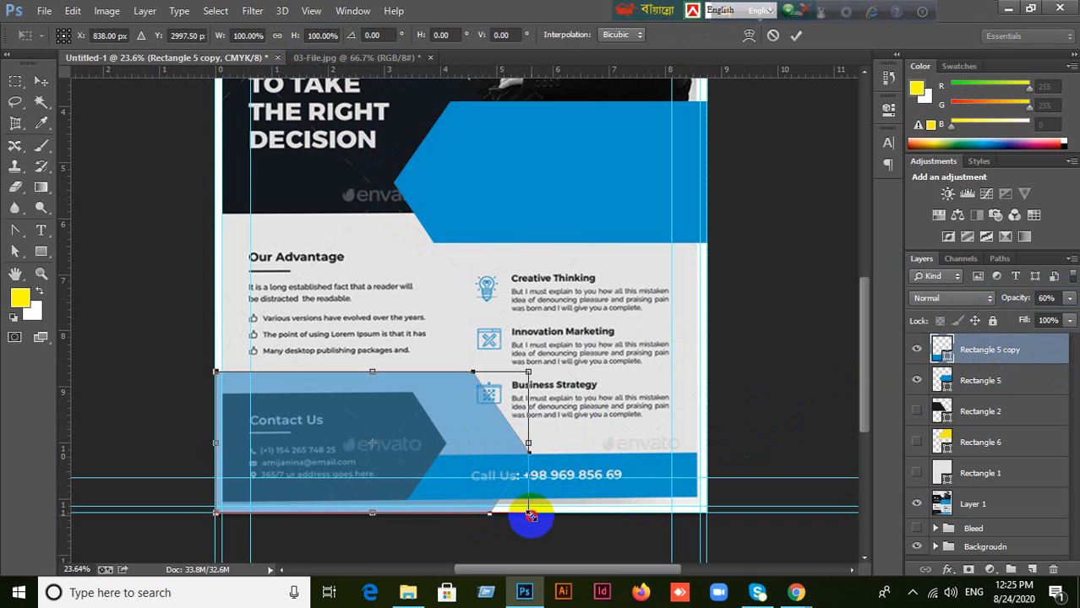
drag(530, 514, 393, 472)
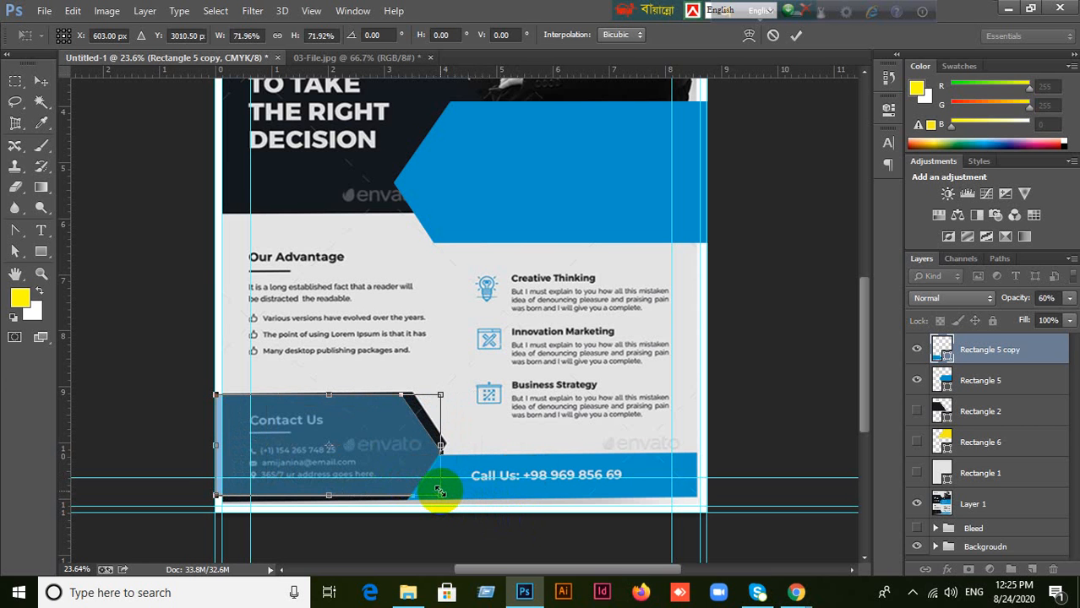
drag(438, 492, 451, 496)
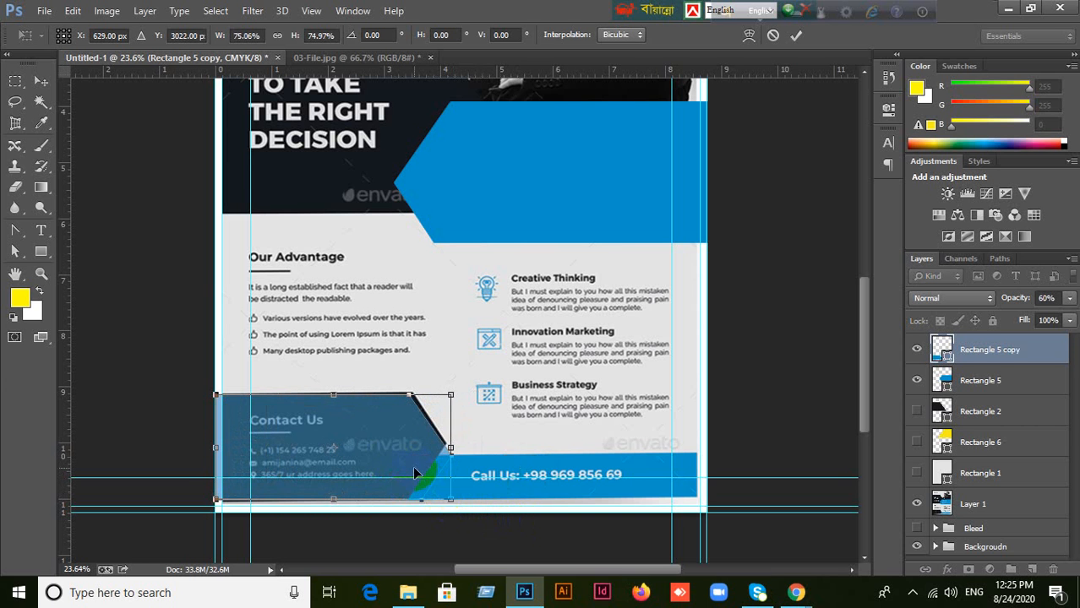
drag(411, 462, 412, 463)
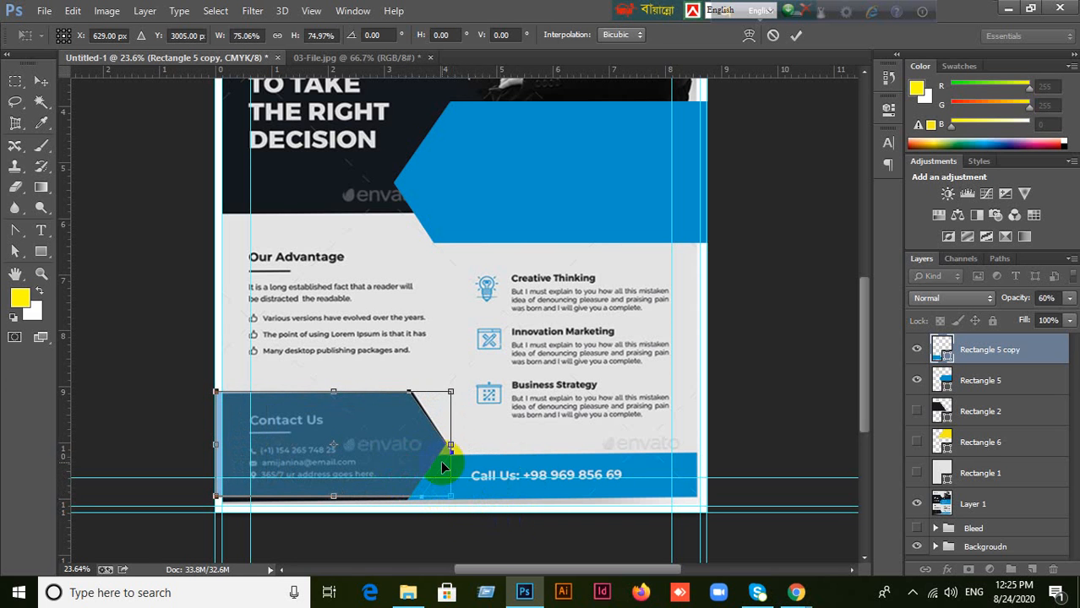
click(795, 35)
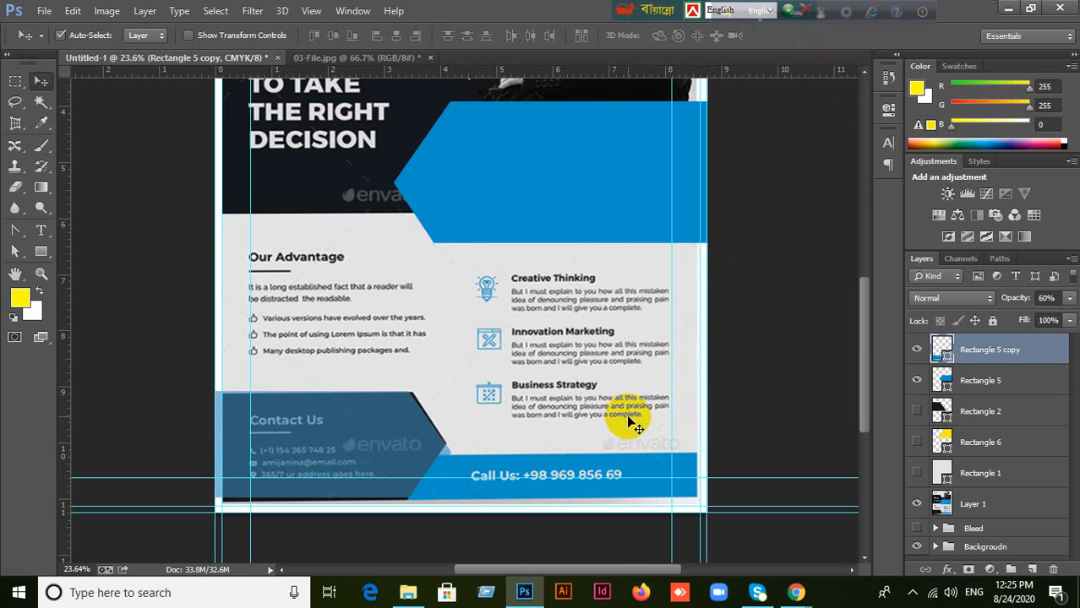
key(a)
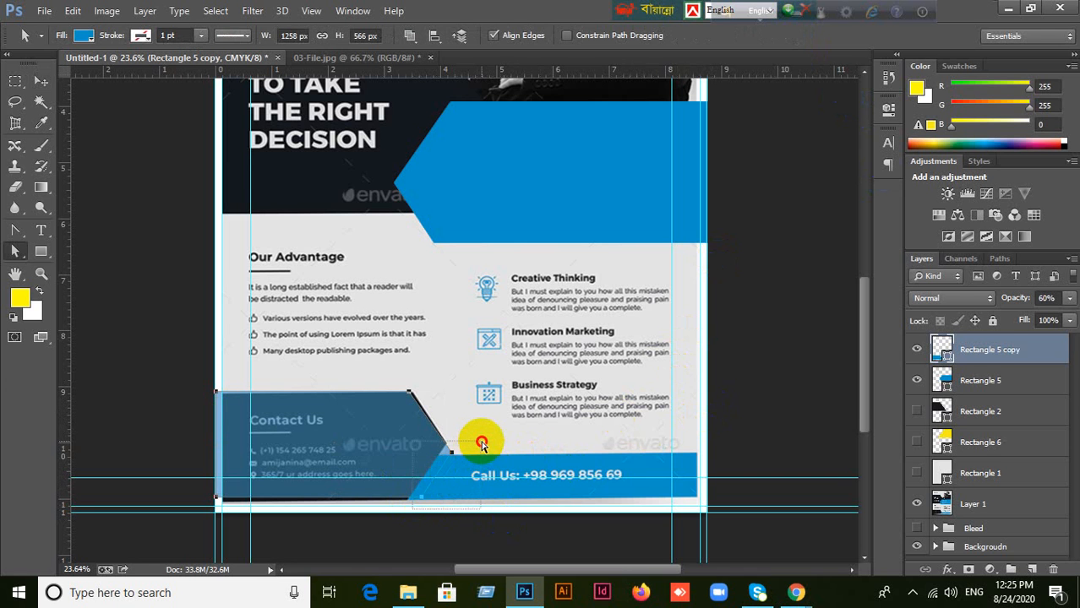
drag(425, 496, 415, 485)
key(ctrl+z)
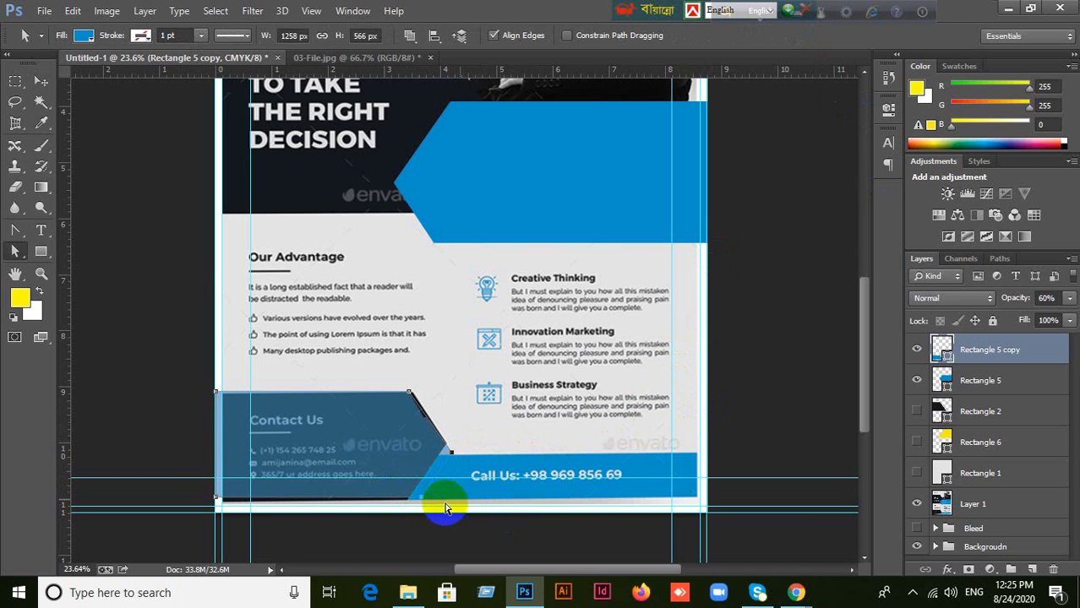
- Move the shape's arrow tip, lower-right and upper-right anchor points to match the outline of the Contact Us panel
click(18, 252)
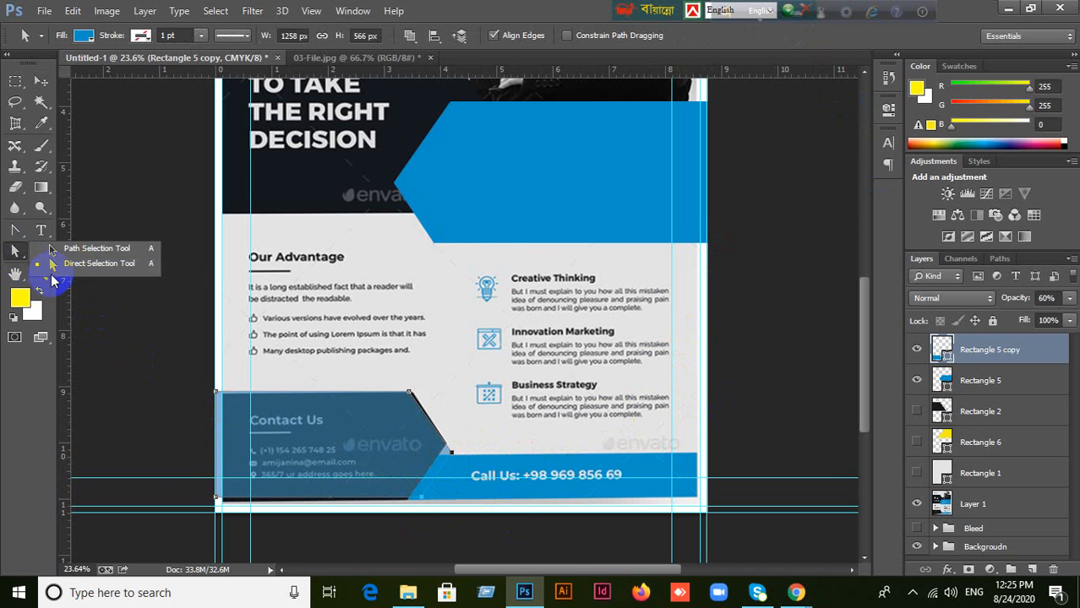
click(84, 244)
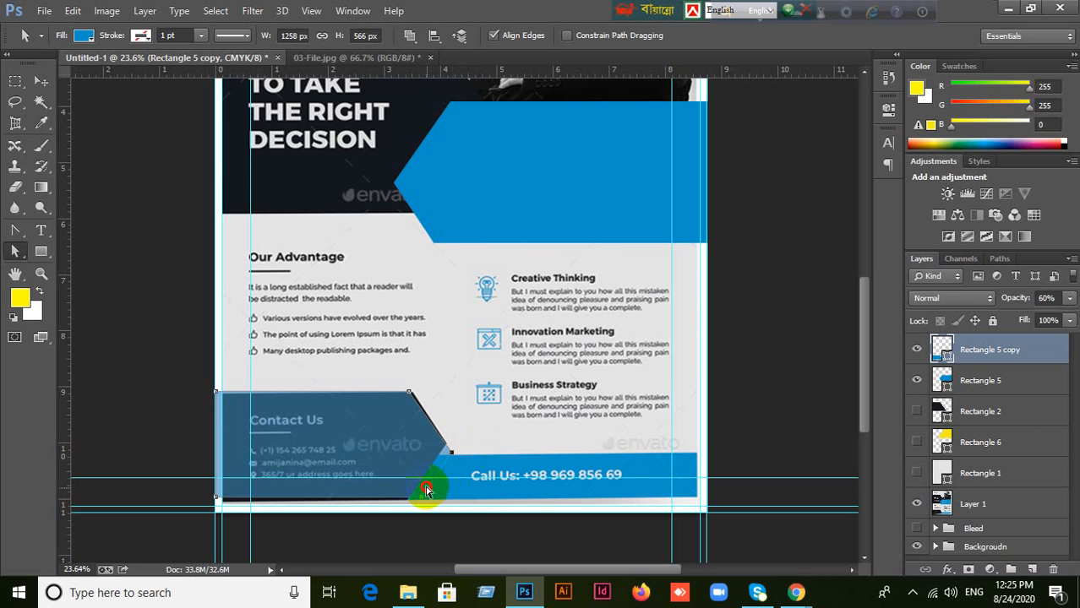
drag(427, 490, 423, 484)
key(ctrl+z)
click(447, 468)
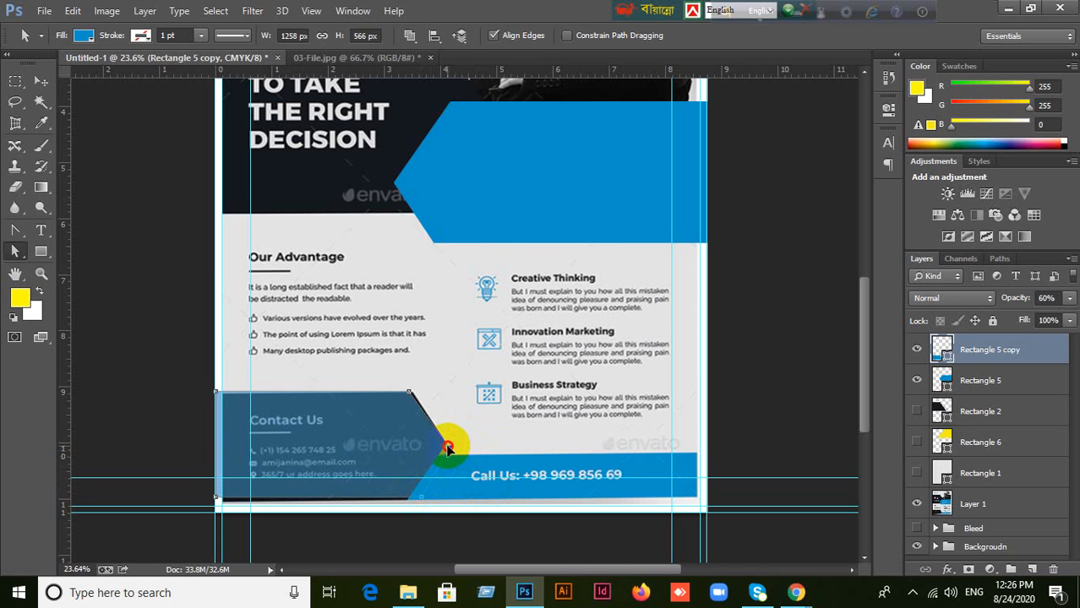
drag(445, 443, 444, 443)
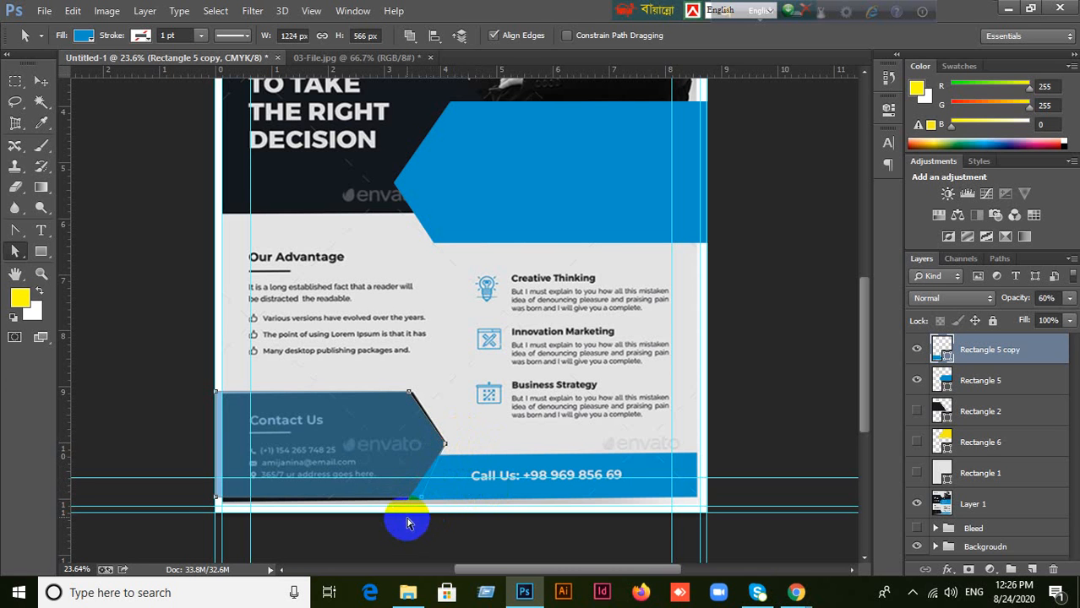
drag(404, 519, 435, 491)
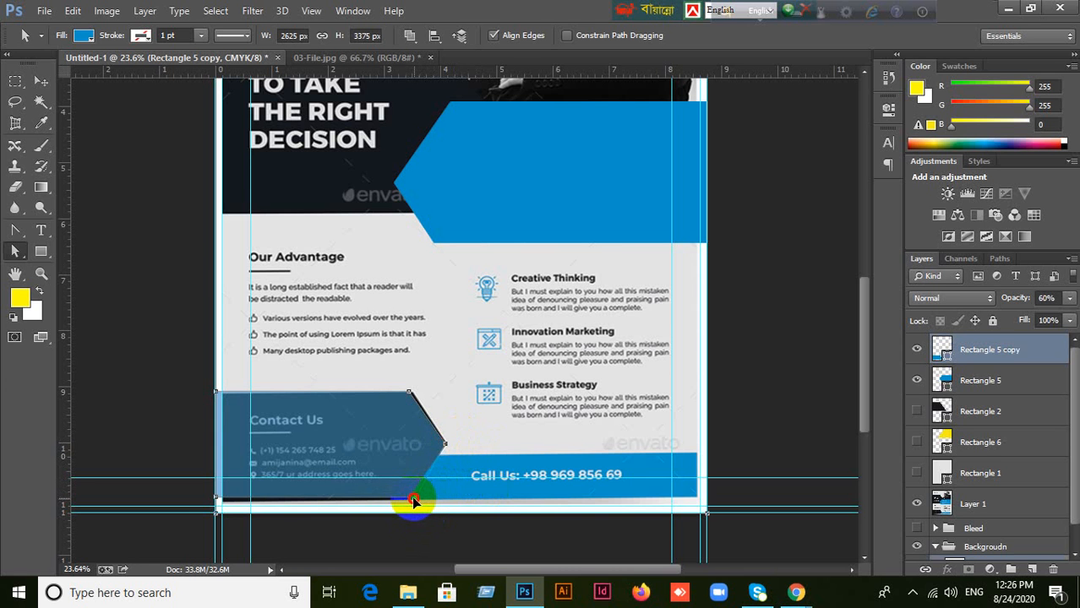
click(406, 503)
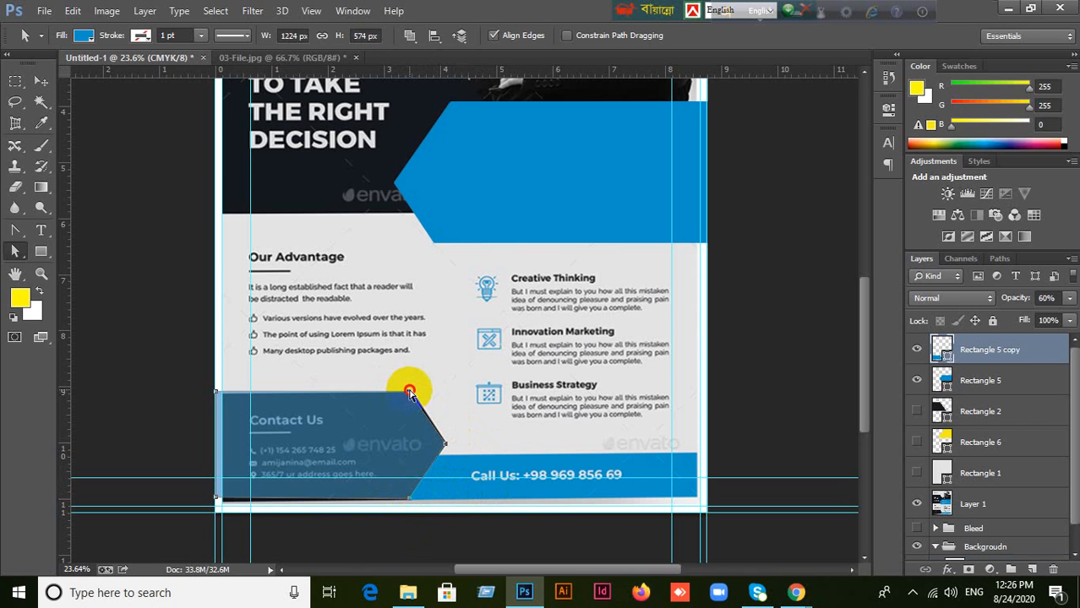
drag(414, 391, 414, 392)
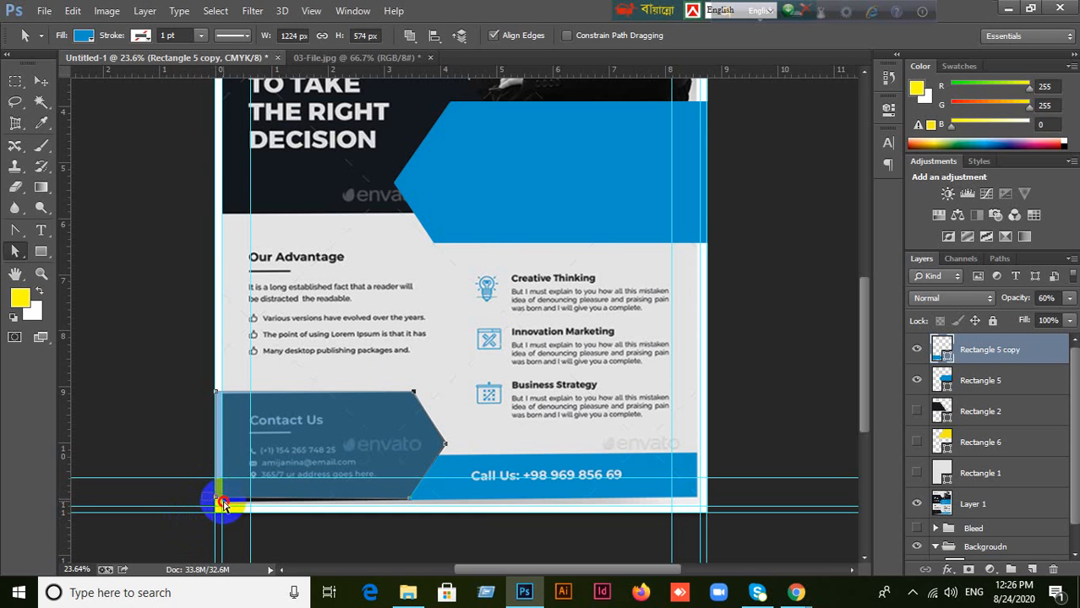
- Extend the shape's lower-left and lower-right anchor points down to the page's bottom edge, keeping the slanted side in line
click(203, 495)
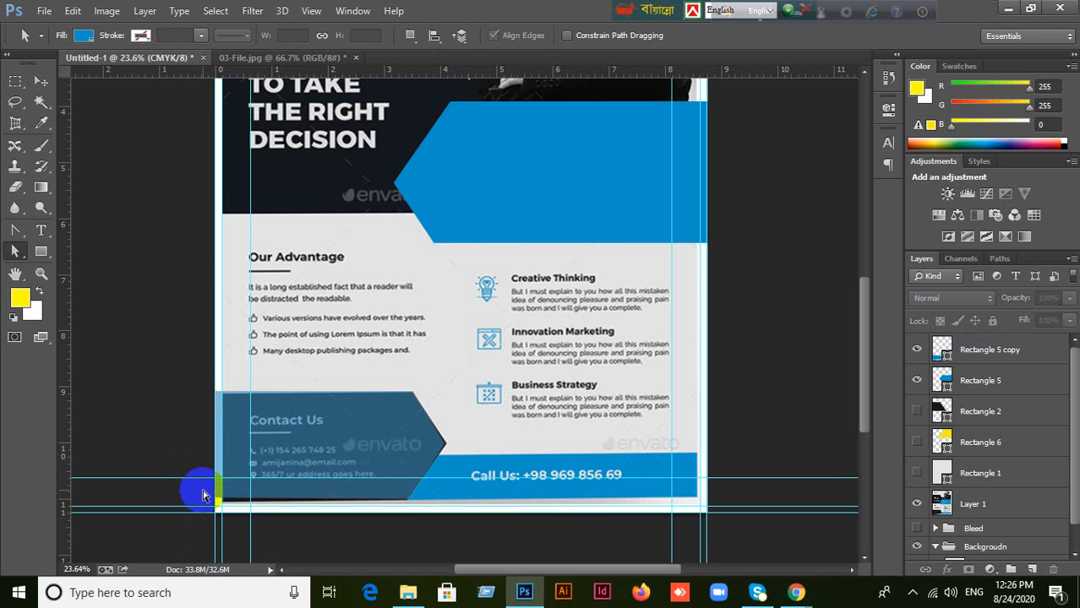
drag(202, 493, 223, 505)
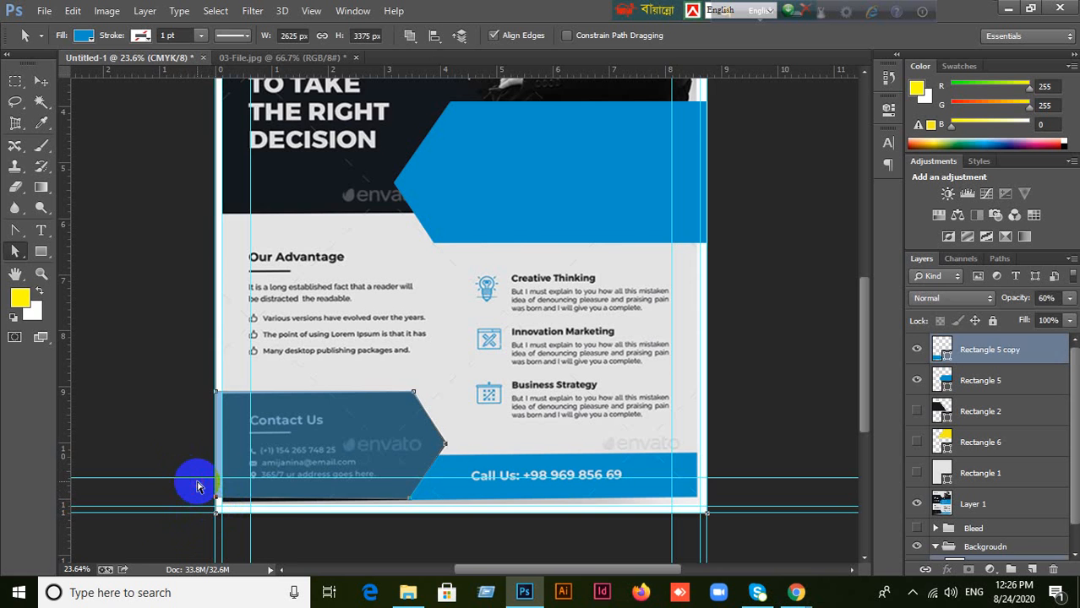
click(196, 486)
scroll(240, 545, up, 3)
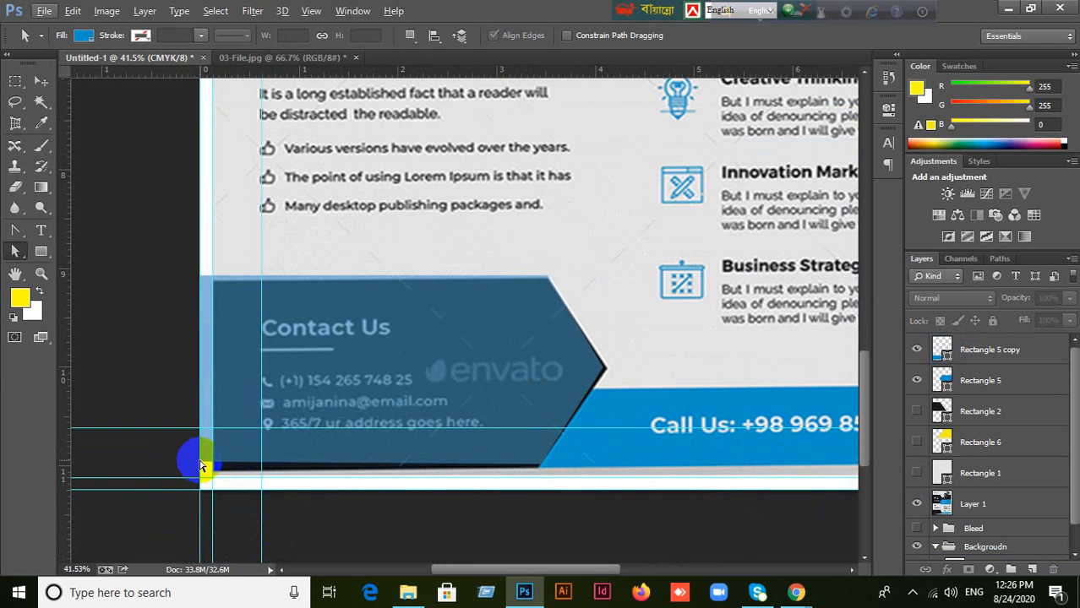
click(199, 464)
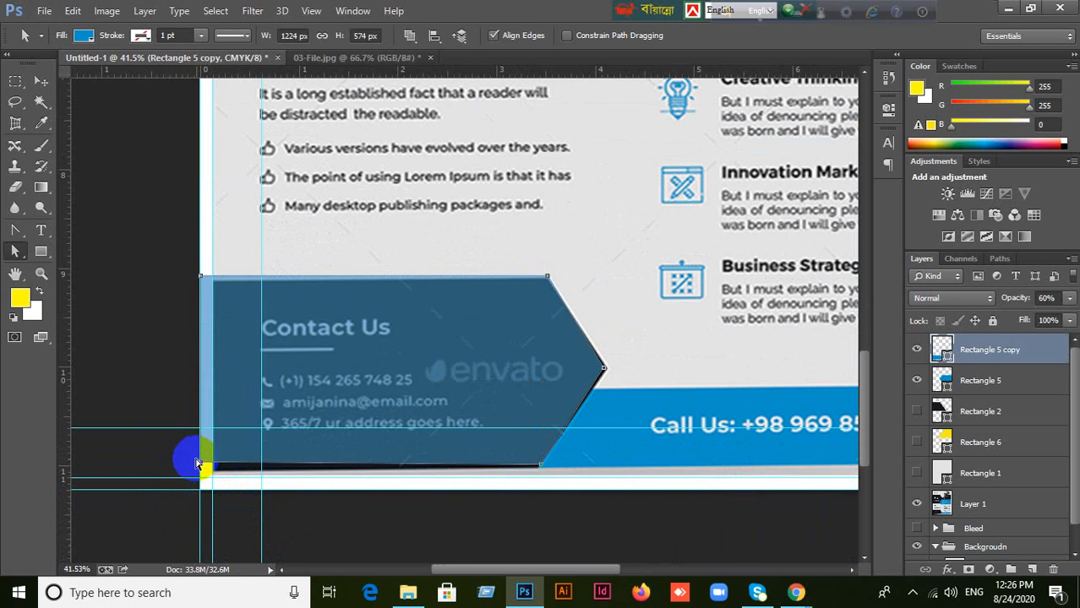
drag(203, 466, 202, 471)
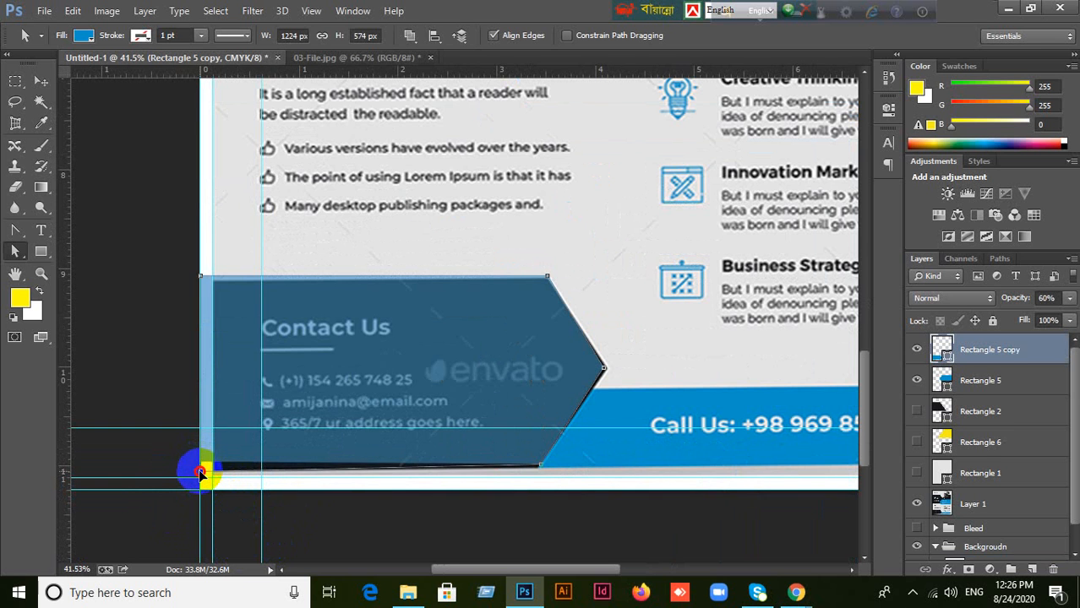
click(541, 467)
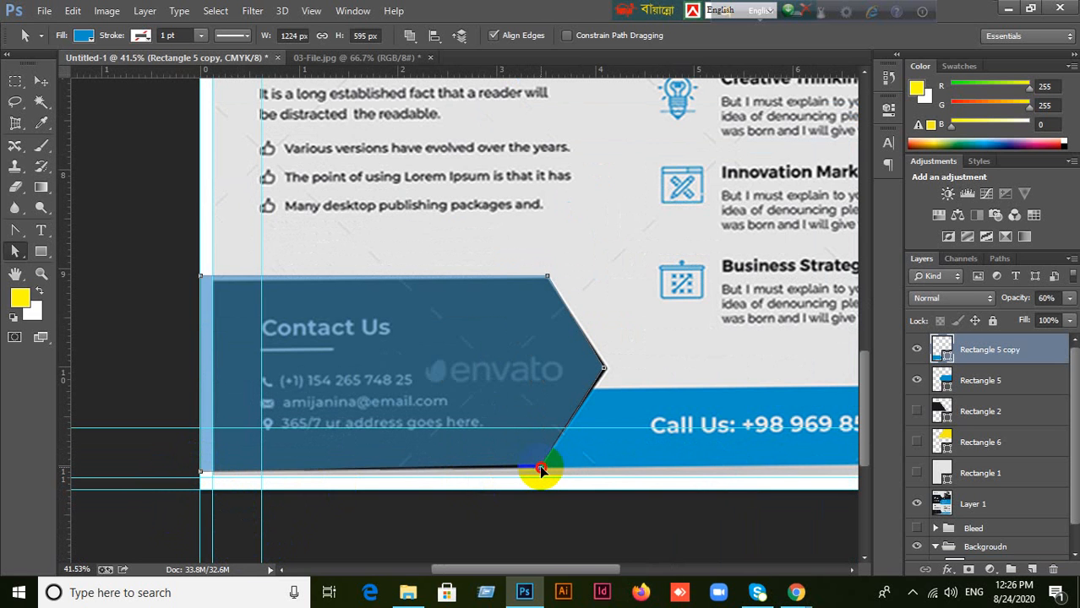
drag(541, 467, 525, 490)
drag(201, 474, 200, 490)
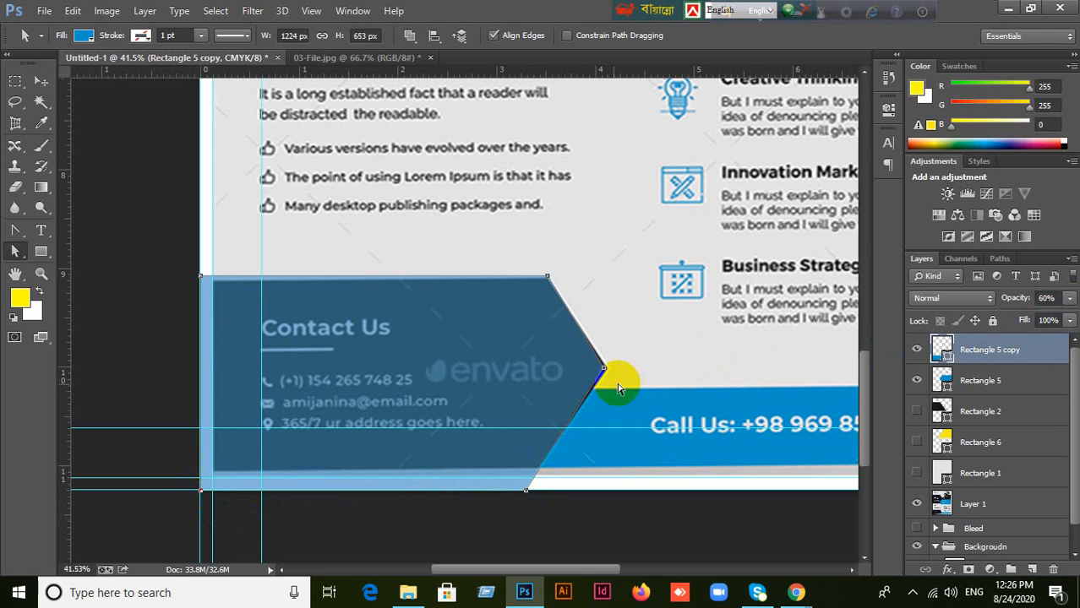
- Open the opacity value of the Rectangle 5 copy layer for editing
click(1056, 297)
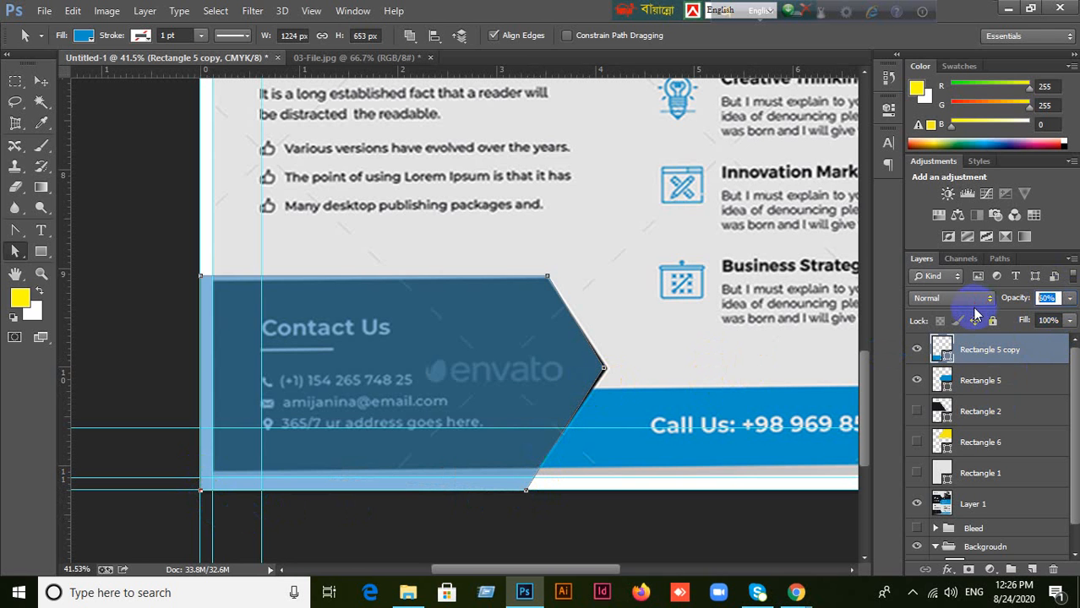
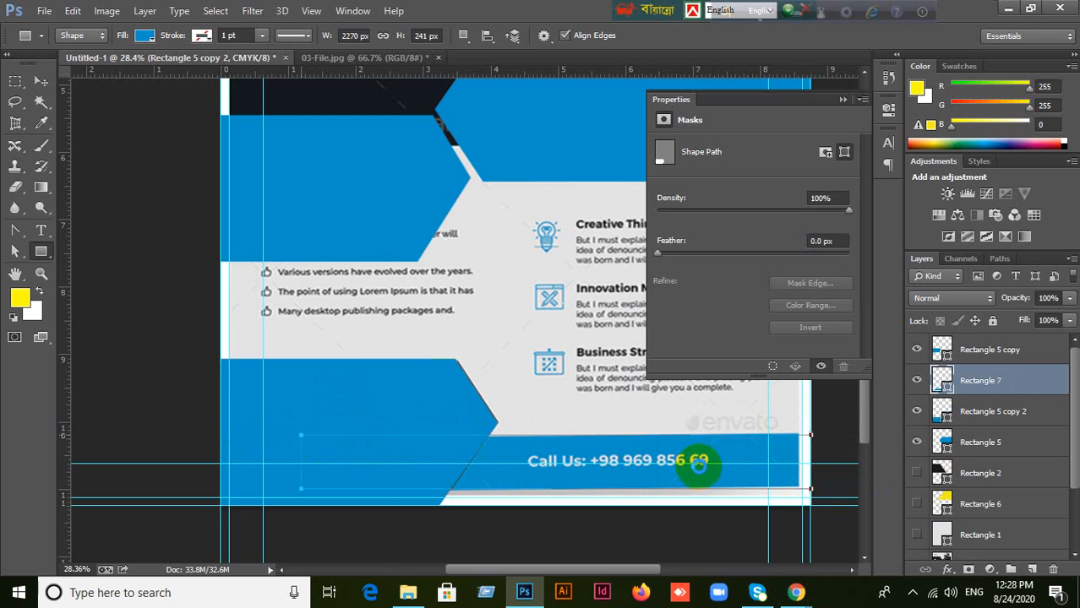
- Recolour the Rectangle 5 copy 2 shape to #13181e, sampled from the reference's Contact Us panel while the shape is temporarily hidden
click(41, 85)
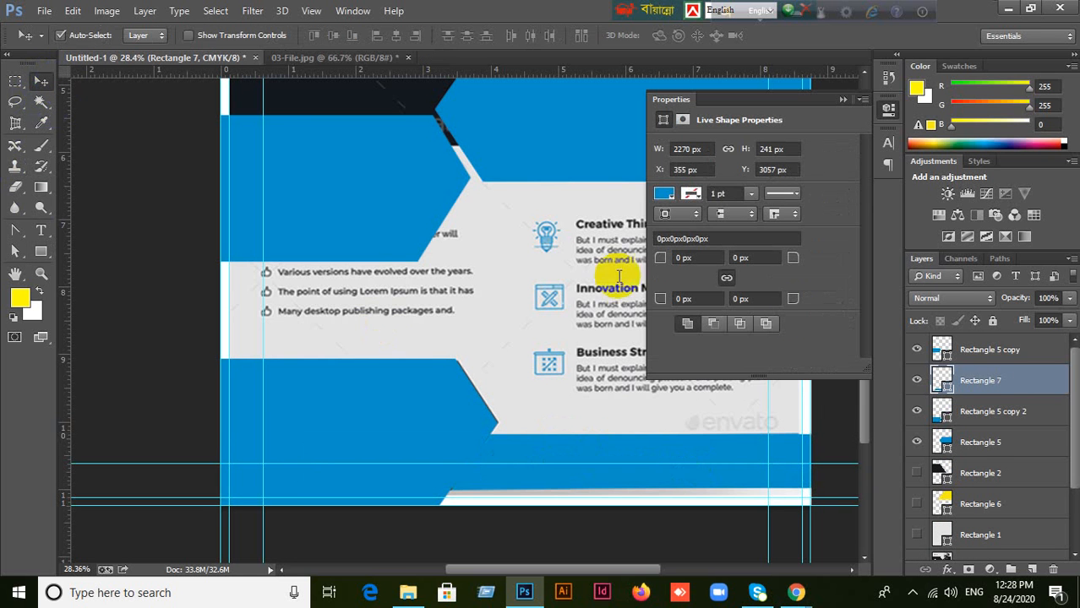
click(843, 98)
click(355, 391)
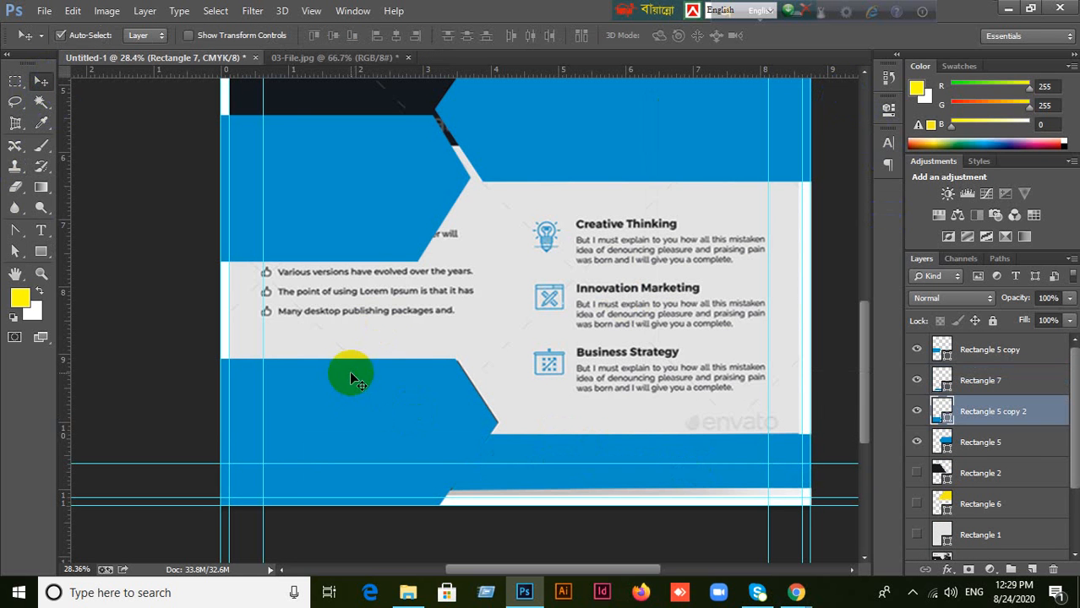
click(916, 411)
click(917, 412)
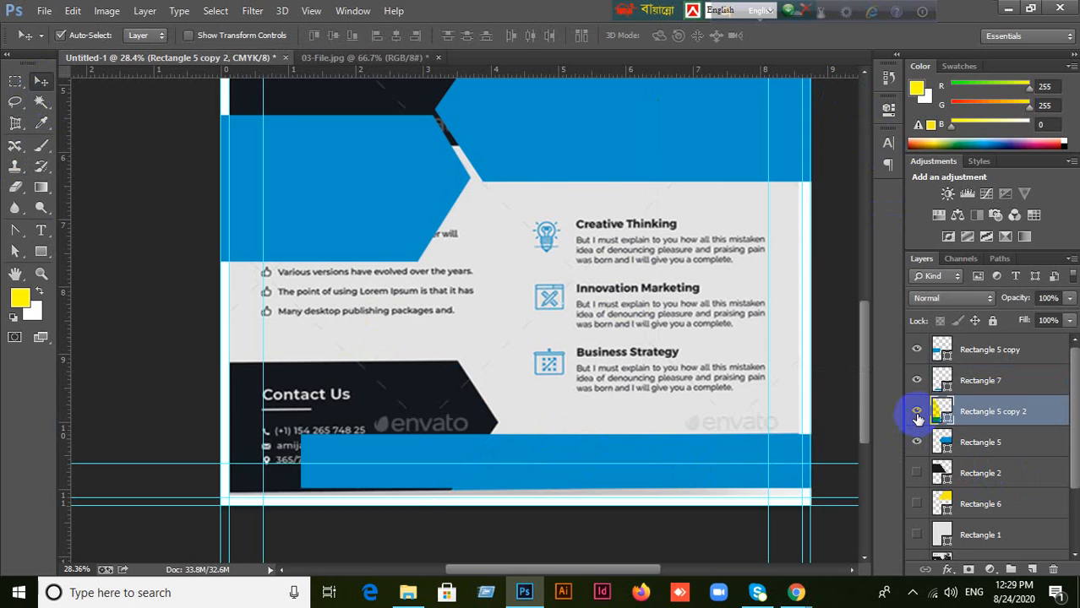
click(917, 411)
double_click(942, 412)
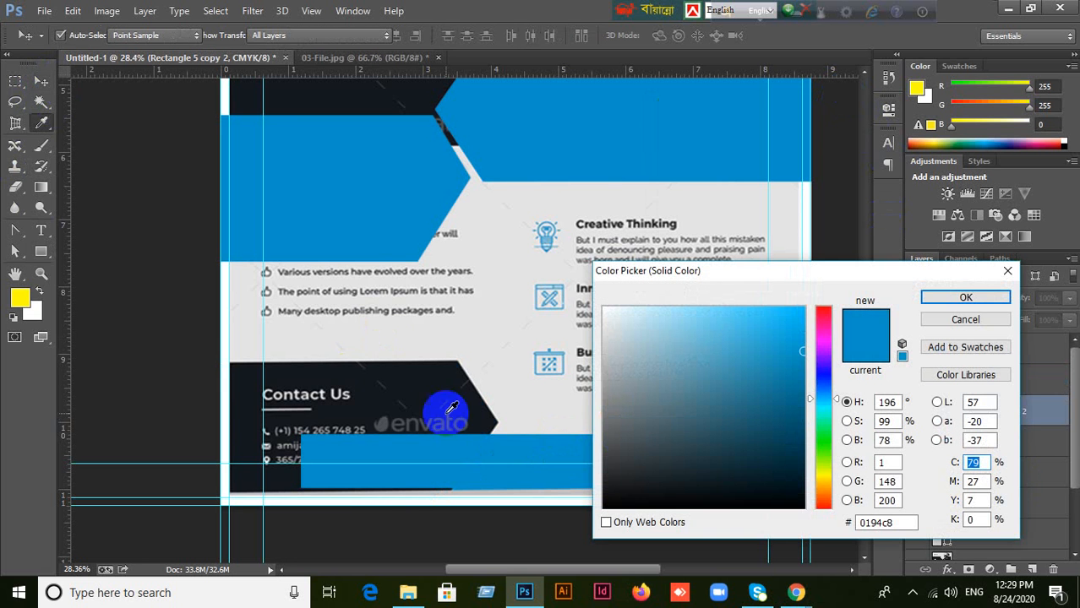
click(325, 390)
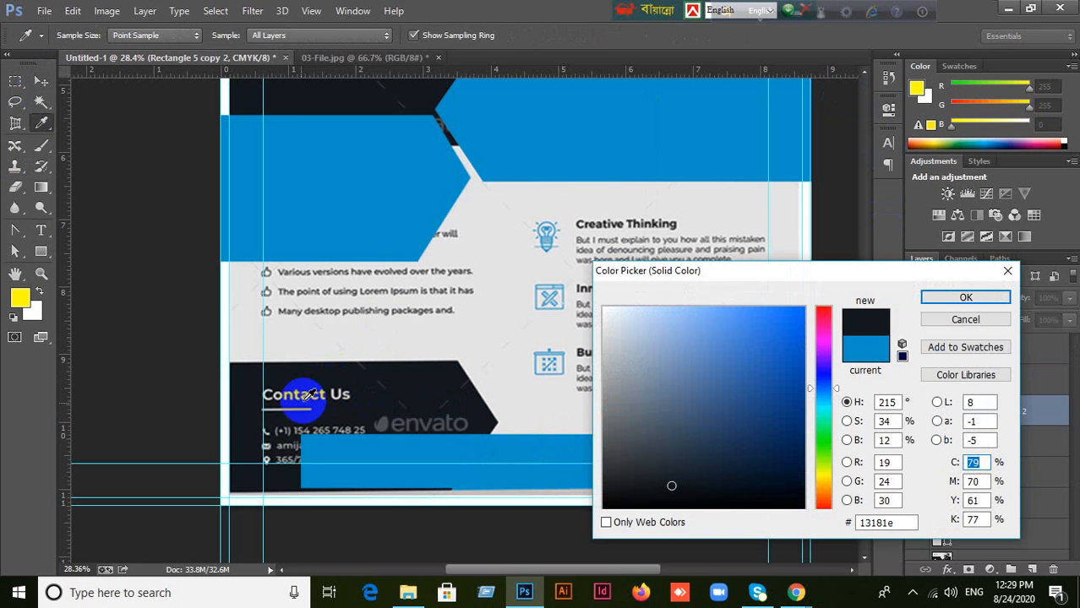
click(959, 298)
click(917, 412)
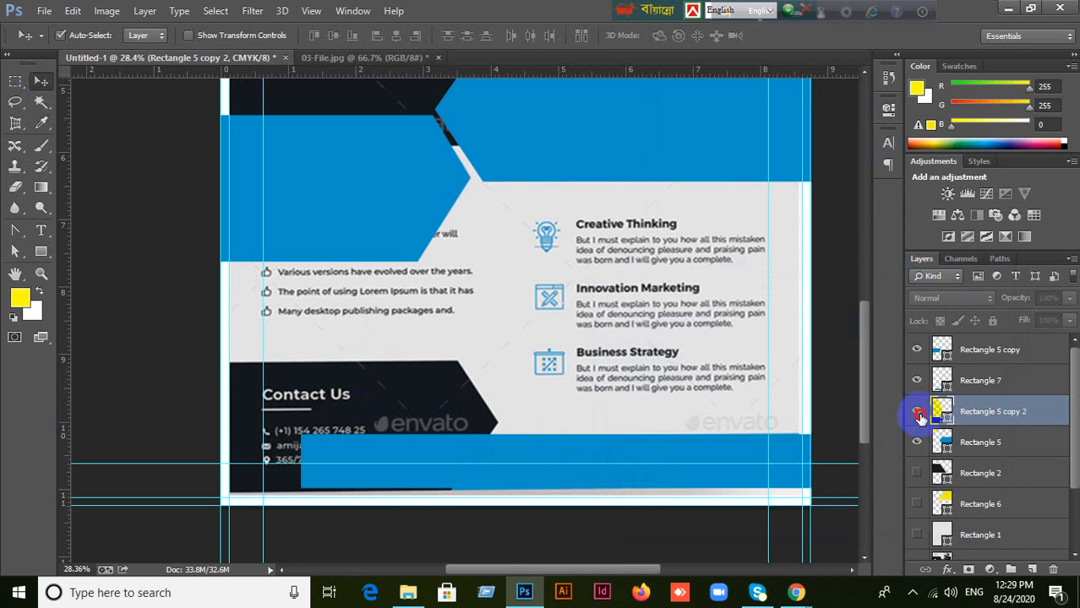
- Move the blue Rectangle 7 layer down the stacking order until it sits directly below Rectangle 5
click(518, 479)
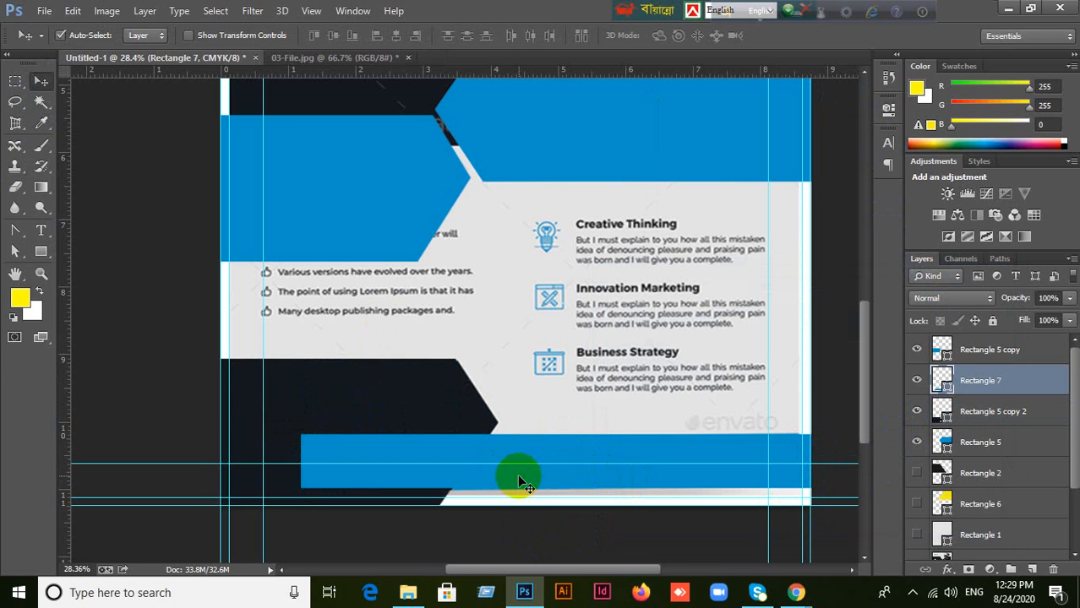
key(ctrl+bracketleft)
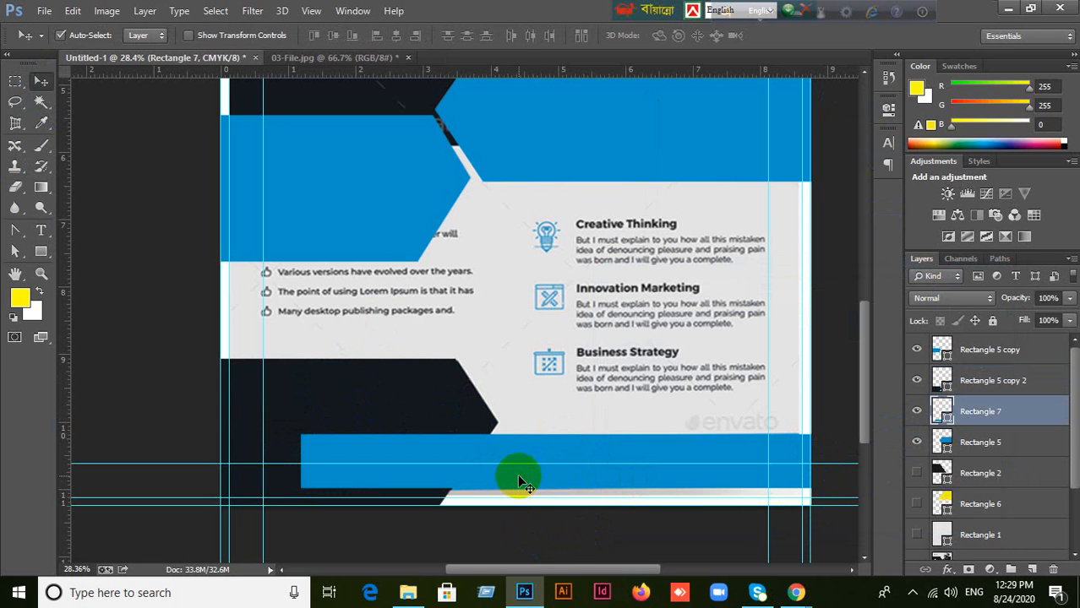
key(ctrl+bracketleft)
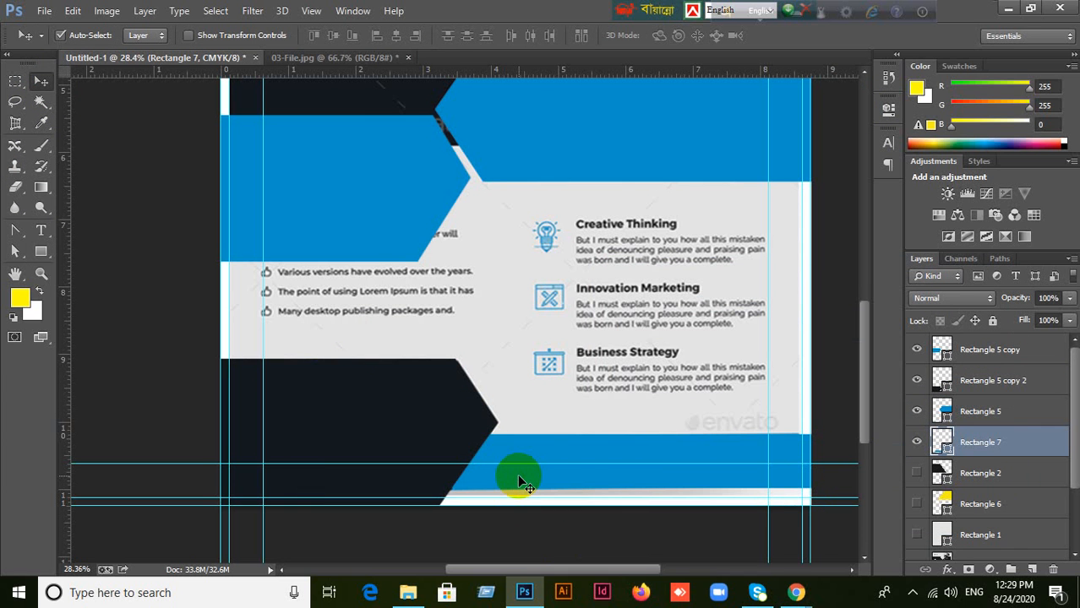
- Stretch Rectangle 7 downward to the page's bottom edge, scaling its height to about 132%
key(ctrl+t)
drag(555, 488, 555, 505)
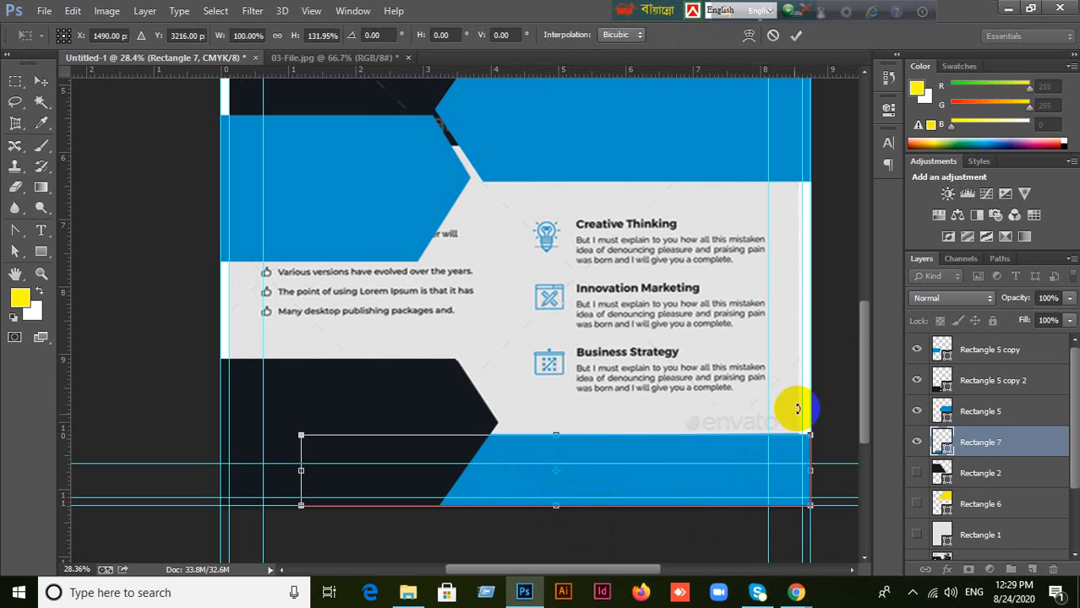
click(796, 35)
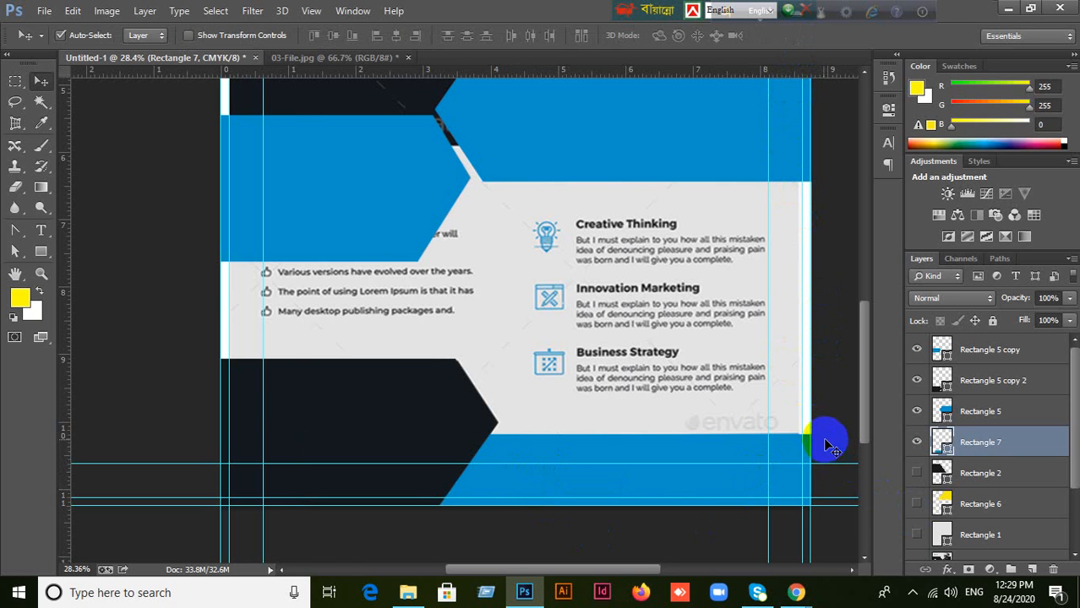
- Delete the Rectangle 5 copy layer, the blue arrow shape covering the Our Advantage section
scroll(761, 427, down, 1)
drag(639, 367, 631, 455)
scroll(798, 463, up, 1)
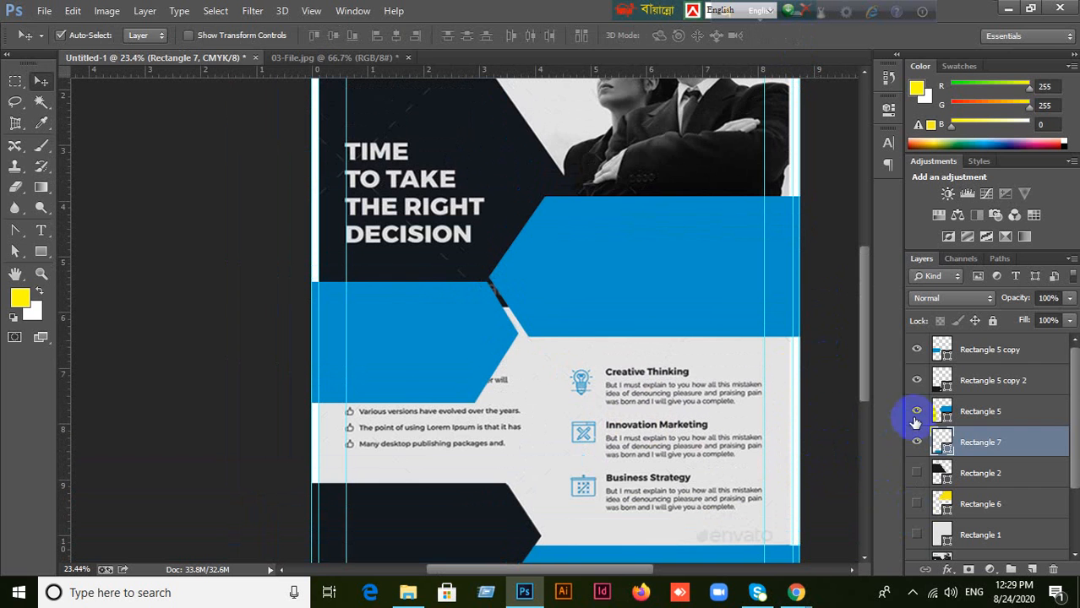
click(405, 351)
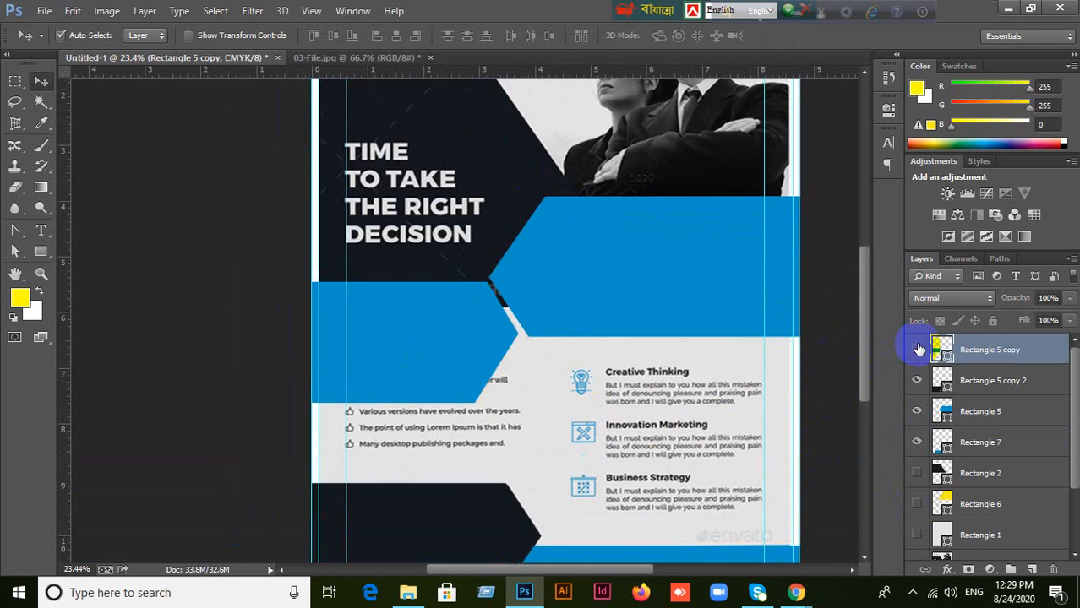
click(917, 349)
click(917, 349)
key(Delete)
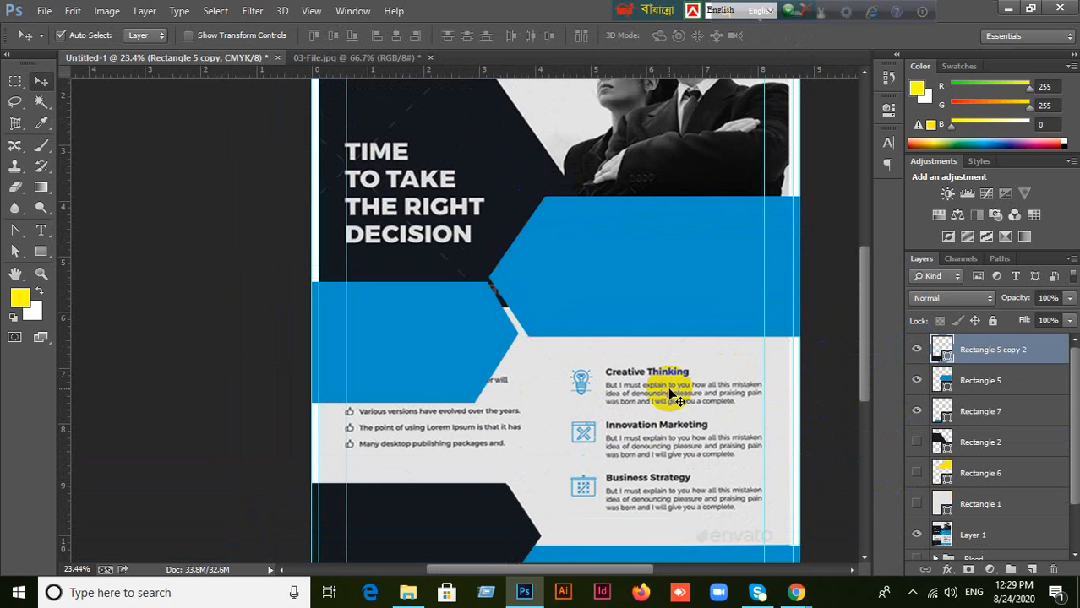
scroll(631, 405, up, 3)
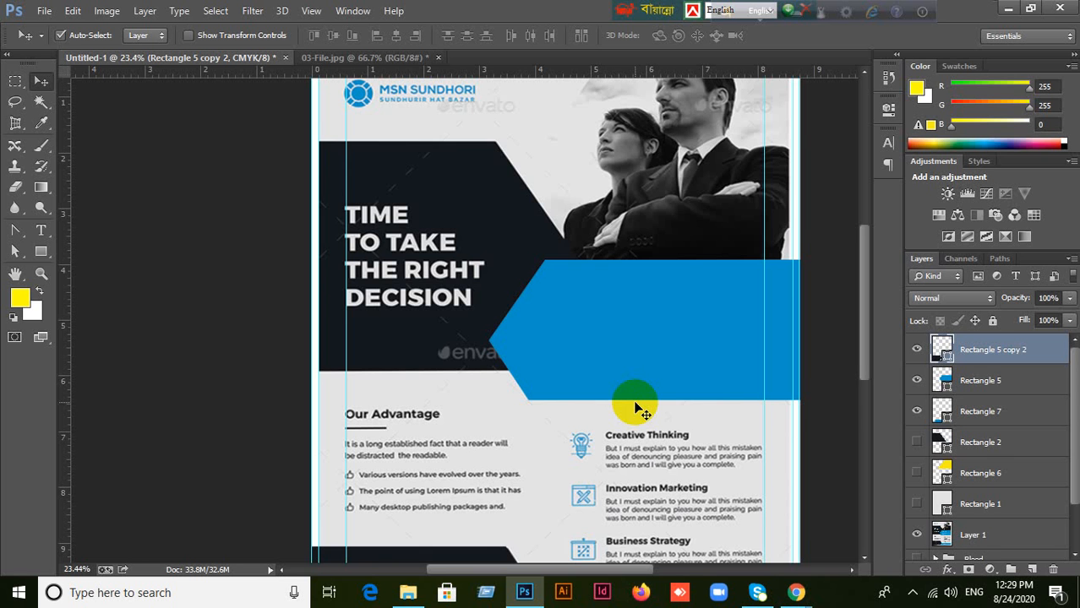
scroll(637, 409, down, 4)
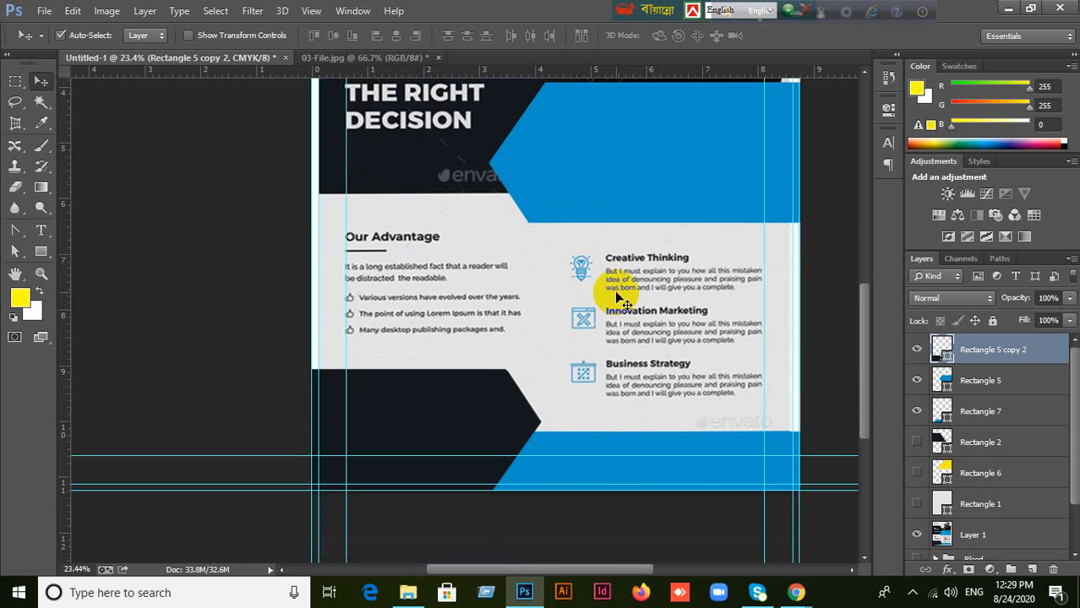
mouse_move(795, 590)
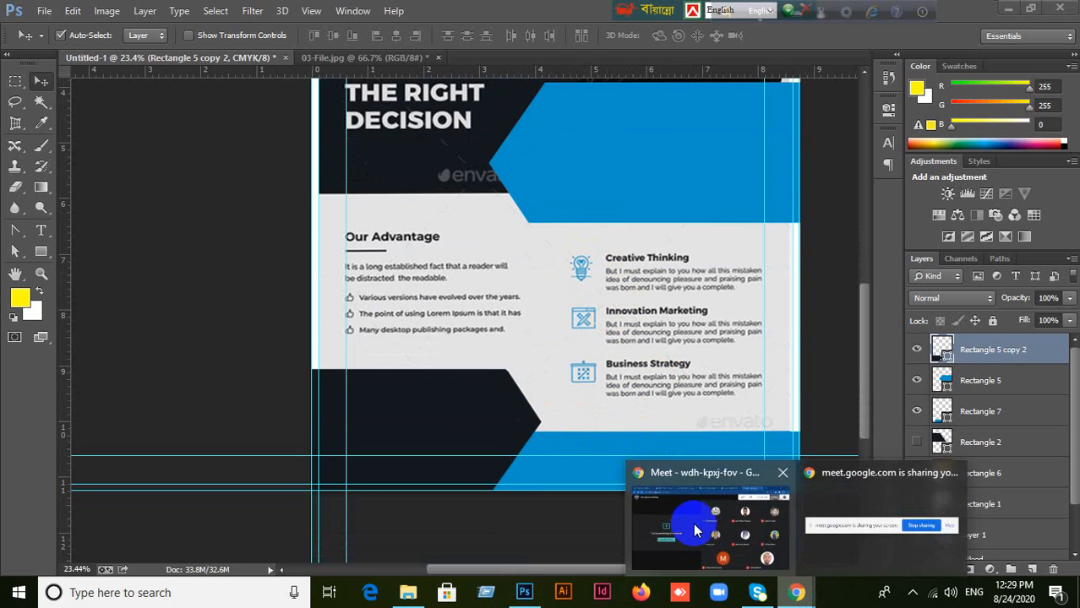
click(680, 519)
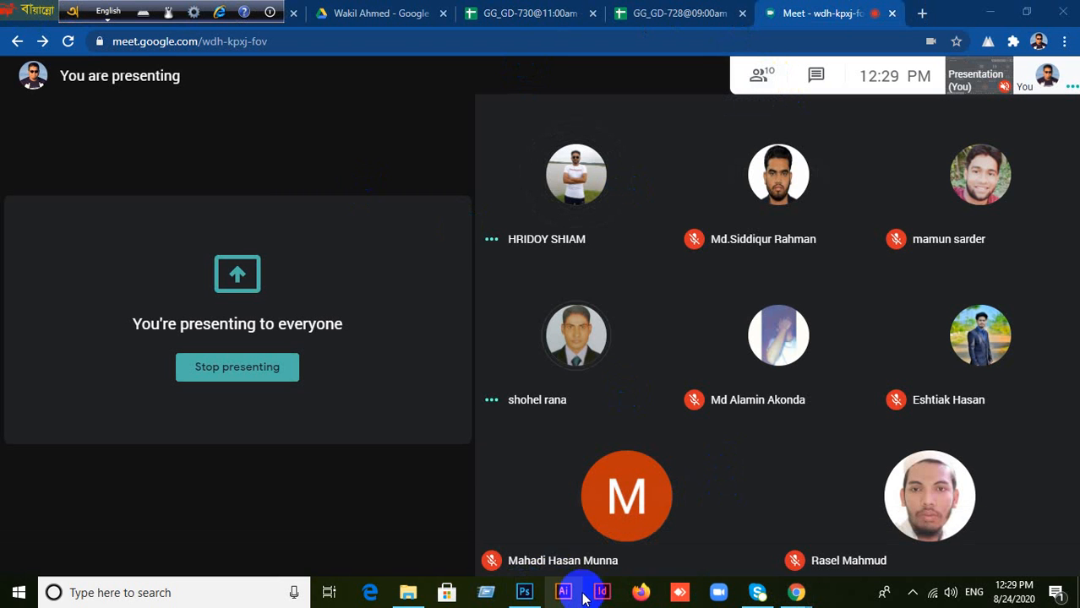
click(526, 593)
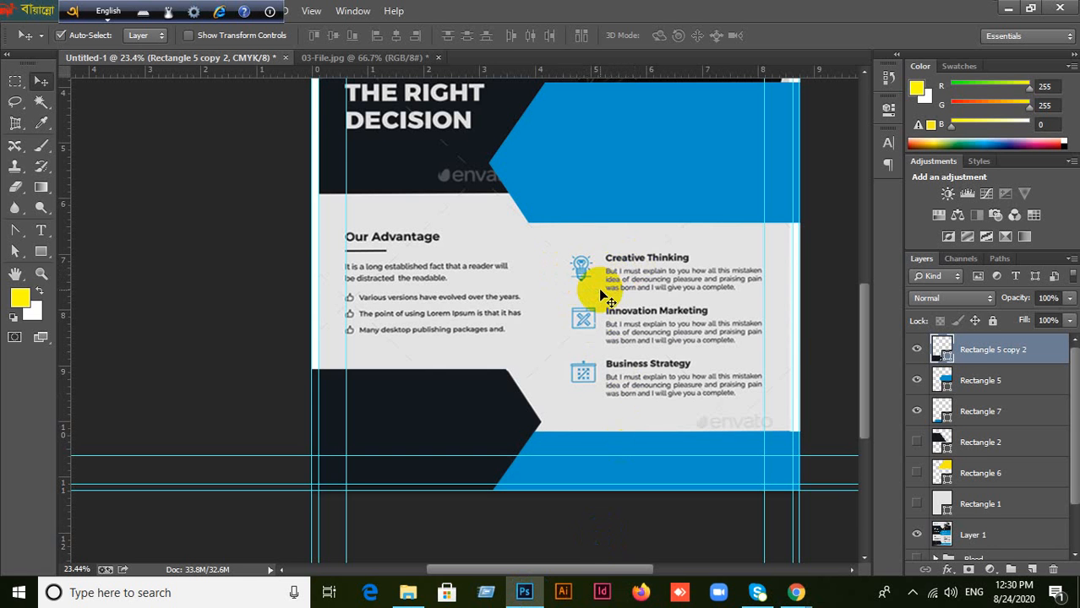
scroll(591, 287, up, 2)
scroll(583, 271, up, 1)
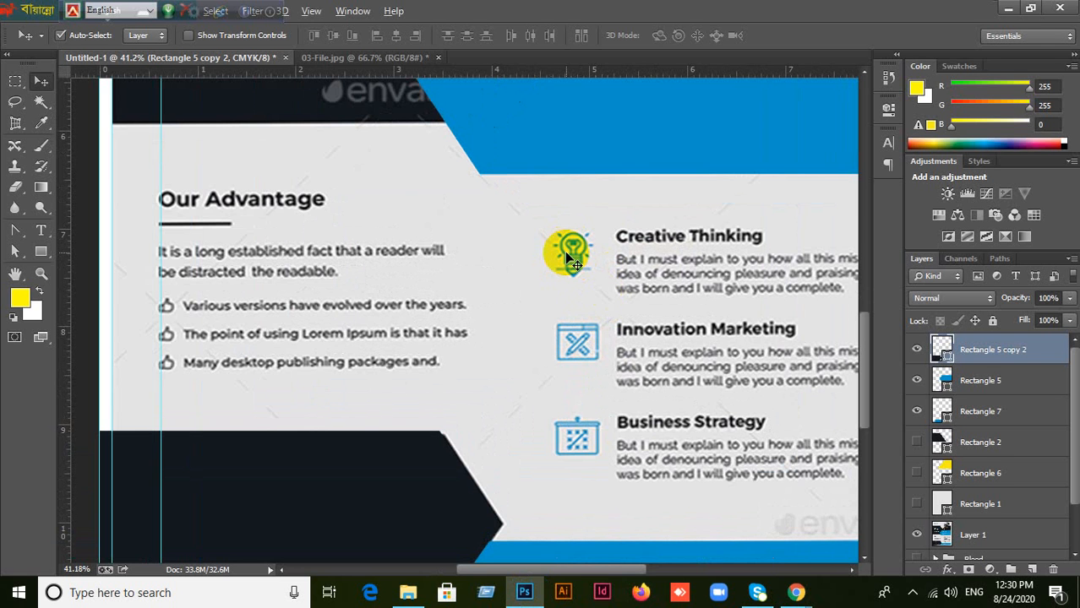
mouse_move(566, 256)
mouse_down()
mouse_move(694, 255)
mouse_move(575, 261)
mouse_move(585, 261)
mouse_move(583, 241)
mouse_move(573, 235)
mouse_up()
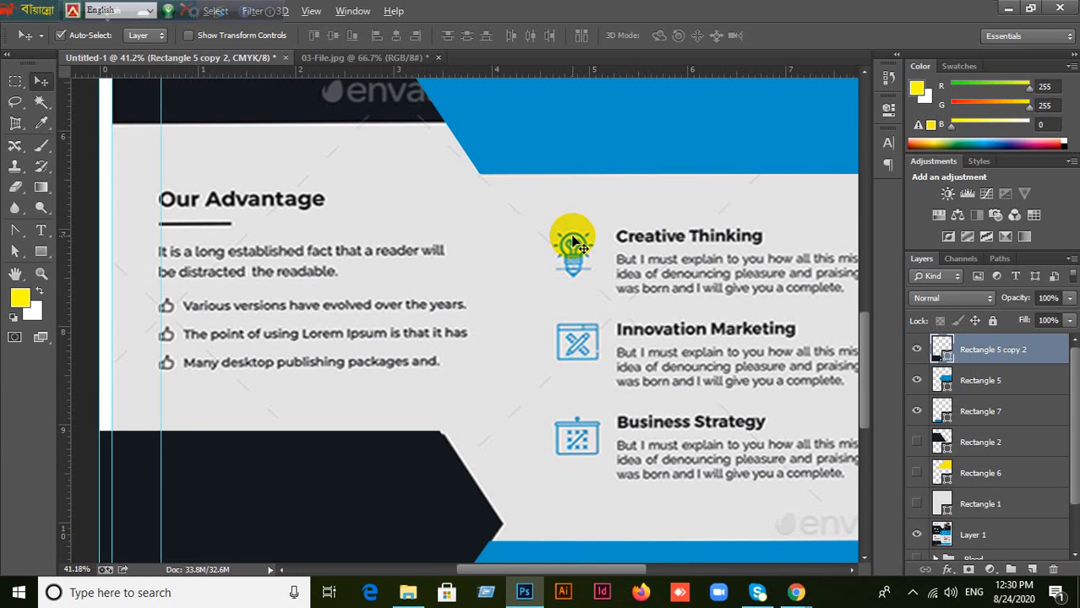
drag(572, 241, 810, 557)
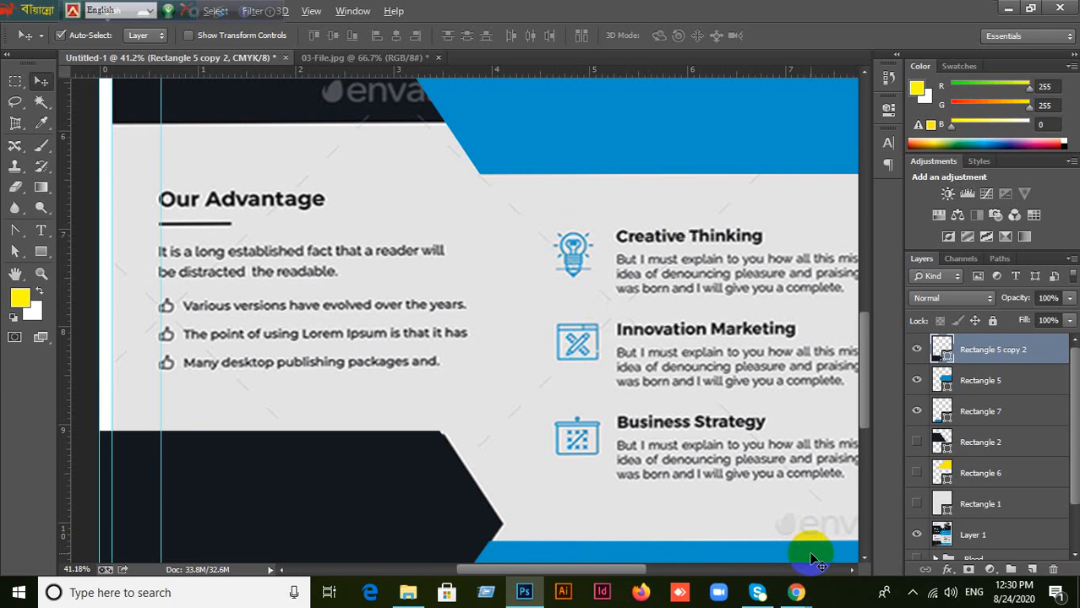
- Switch to Chrome and open the Flaticon website in a new browser tab
click(797, 592)
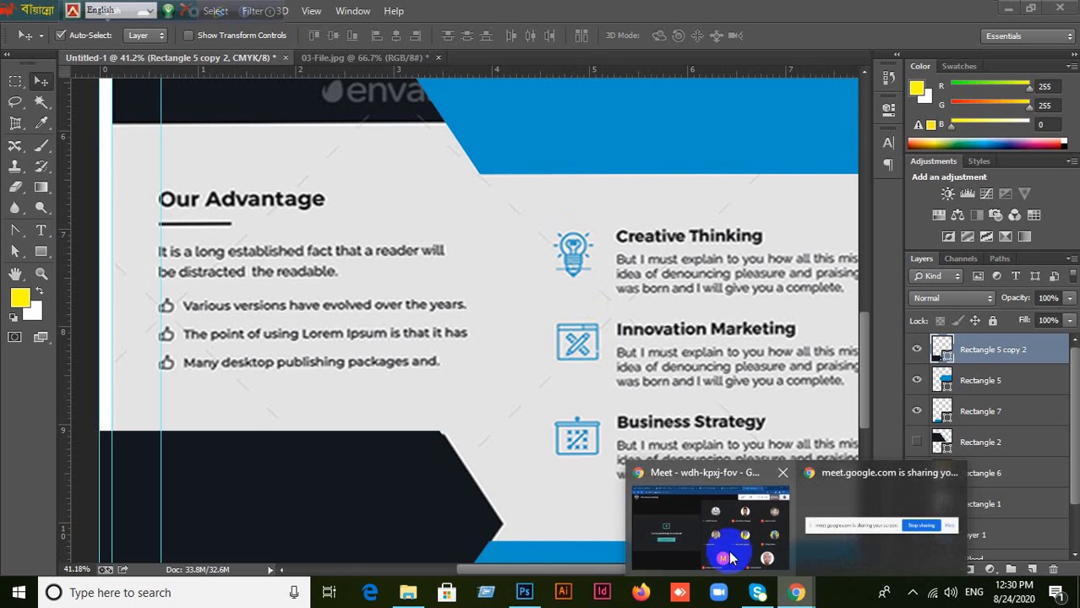
click(724, 557)
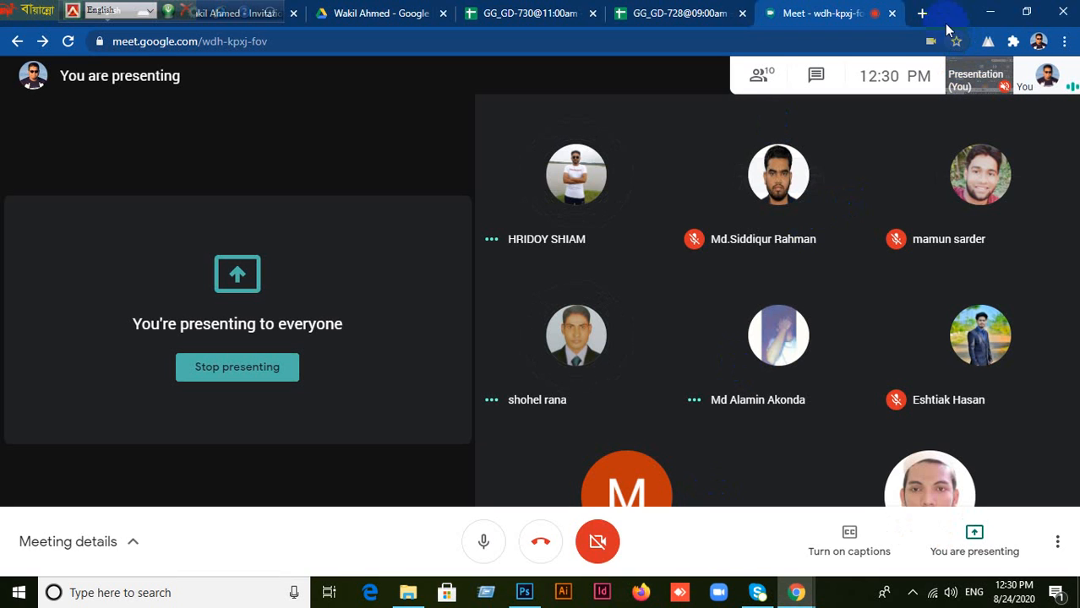
click(921, 14)
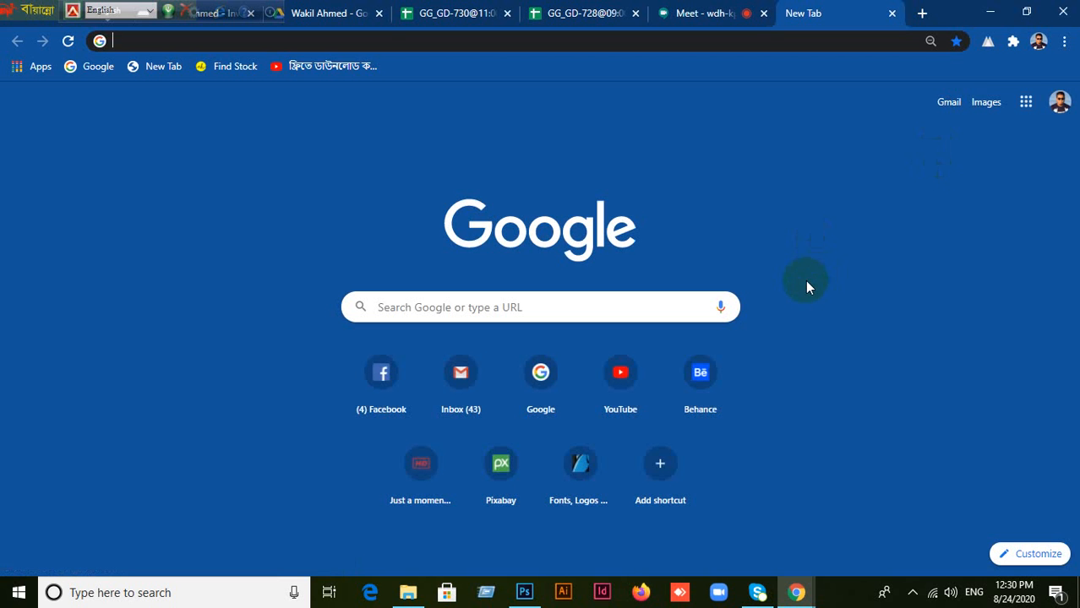
click(725, 307)
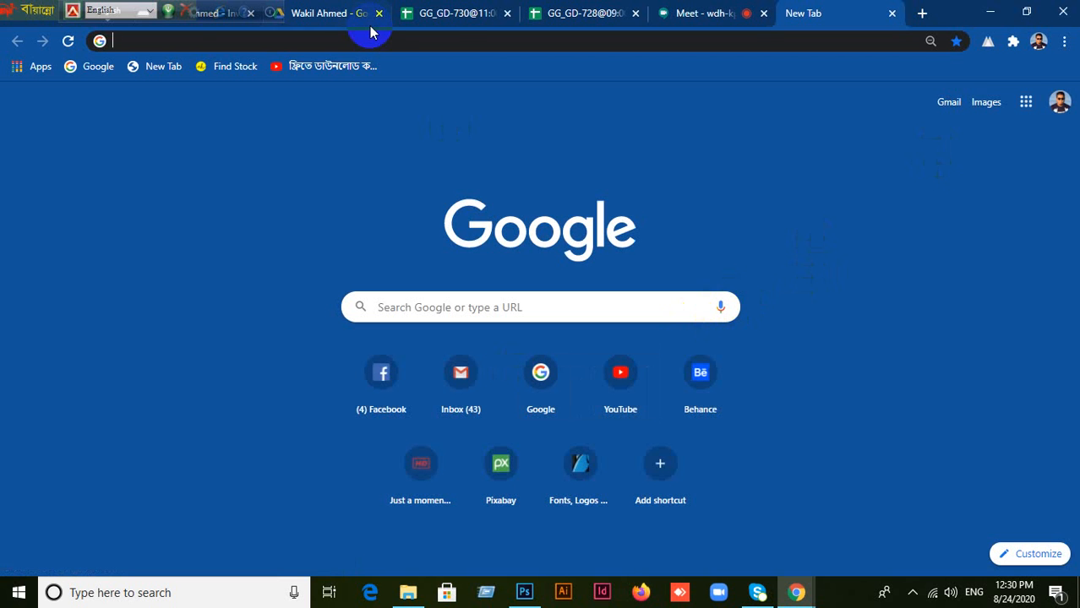
text(www.f)
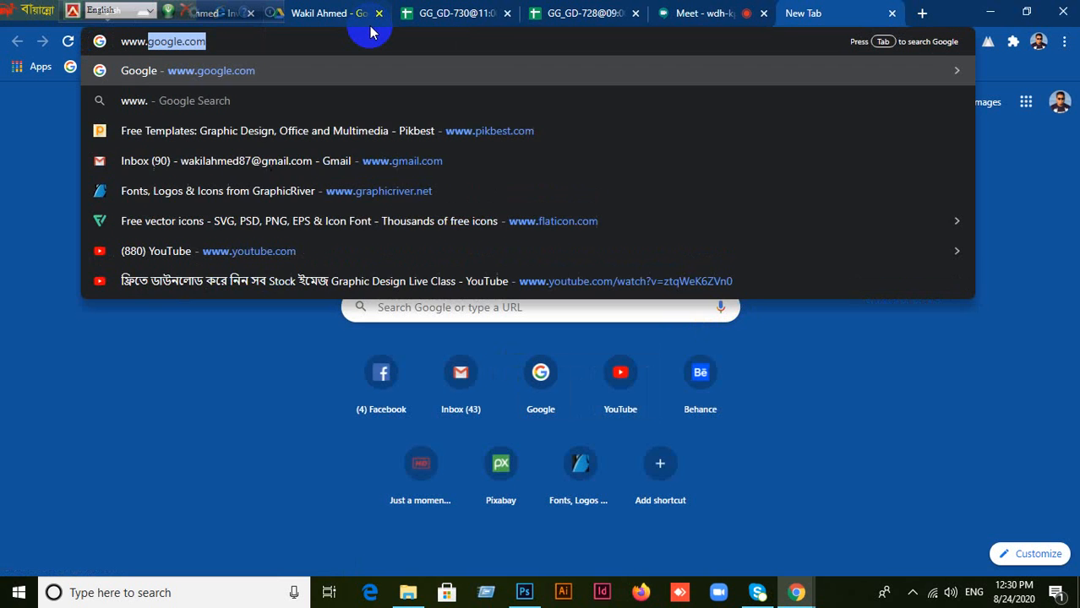
text(la)
key(Return)
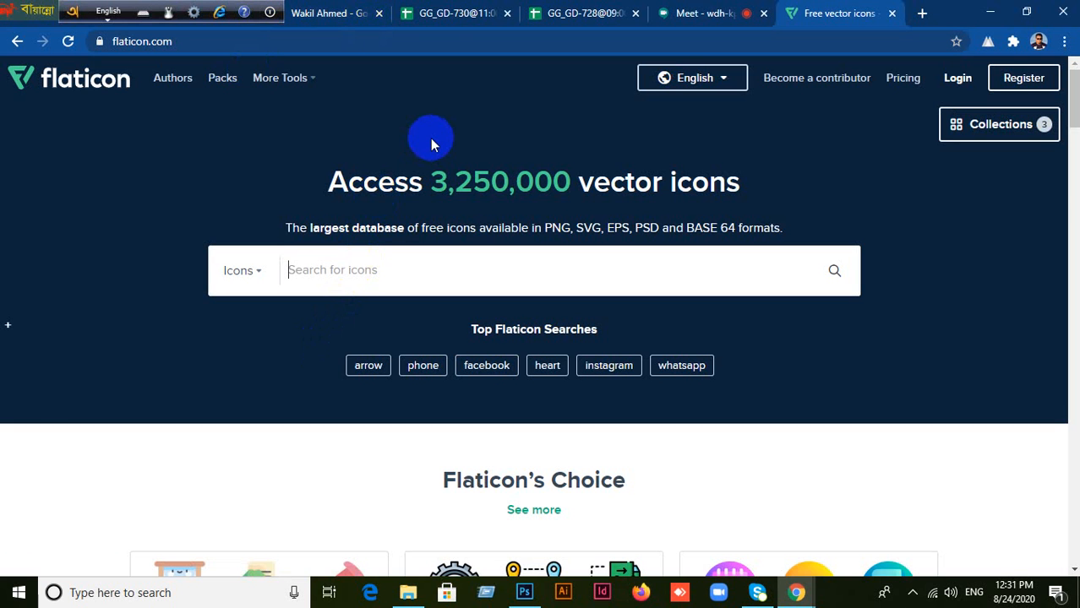
- Search Flaticon for "Creative thinking" icons and browse the results for a light bulb like the one on the flyer
text(Creativ)
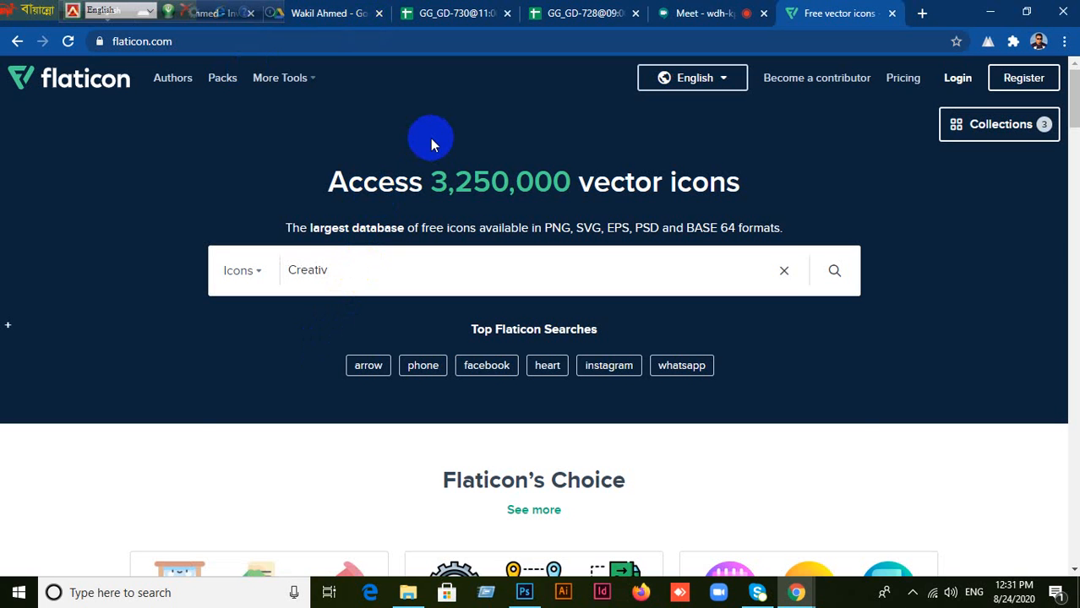
text(e )
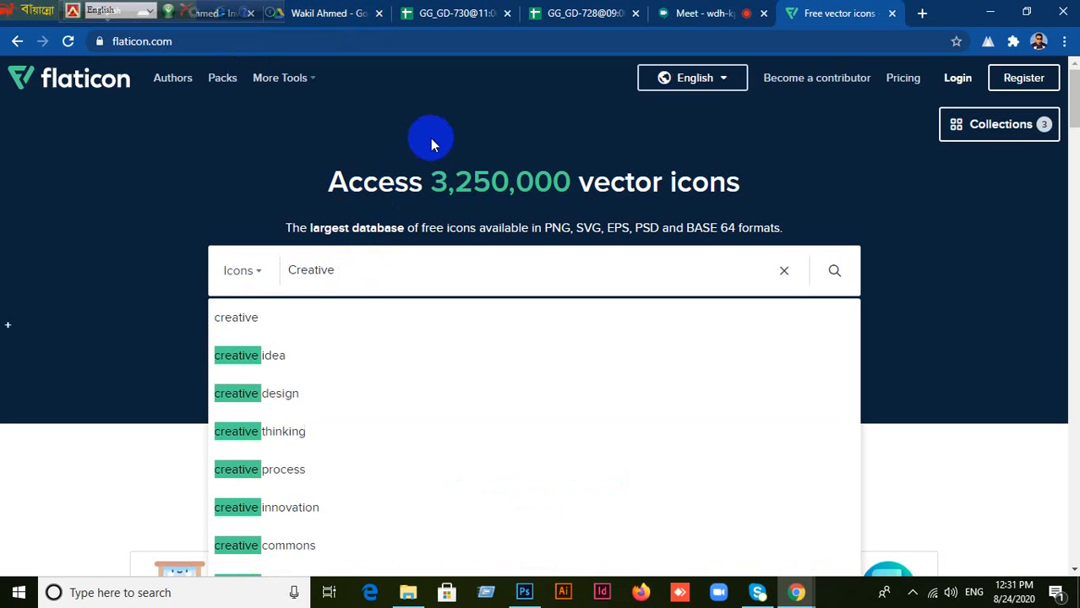
text(thinking)
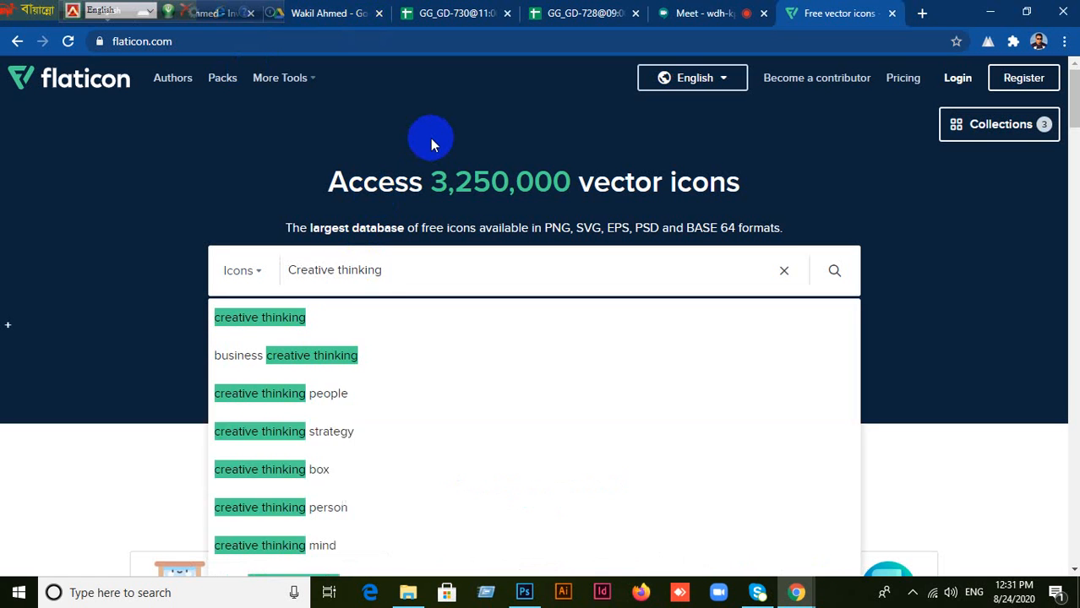
key(Return)
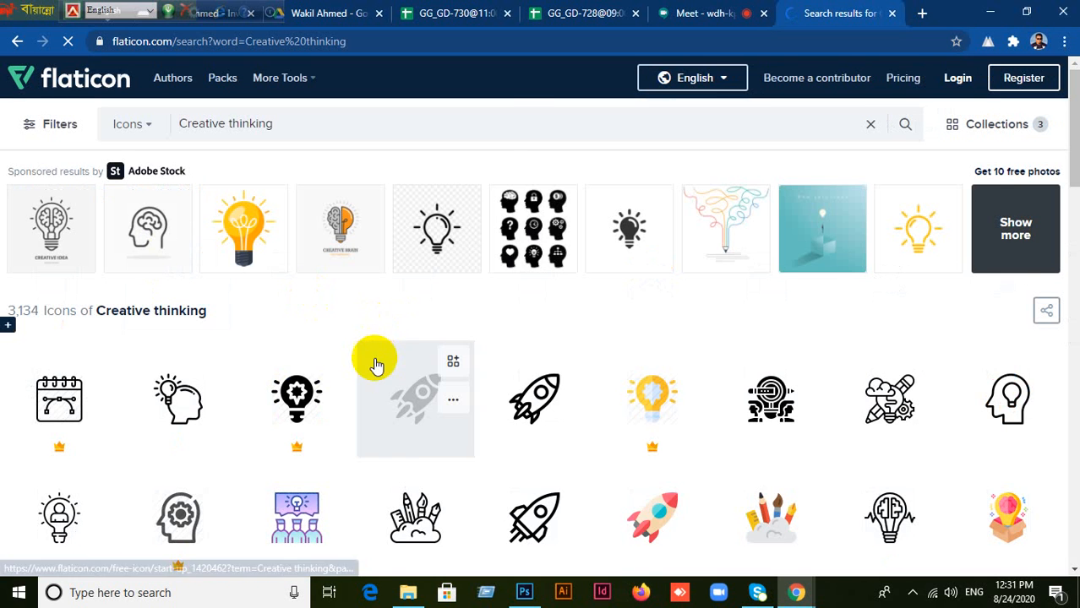
scroll(380, 359, down, 2)
scroll(393, 362, down, 3)
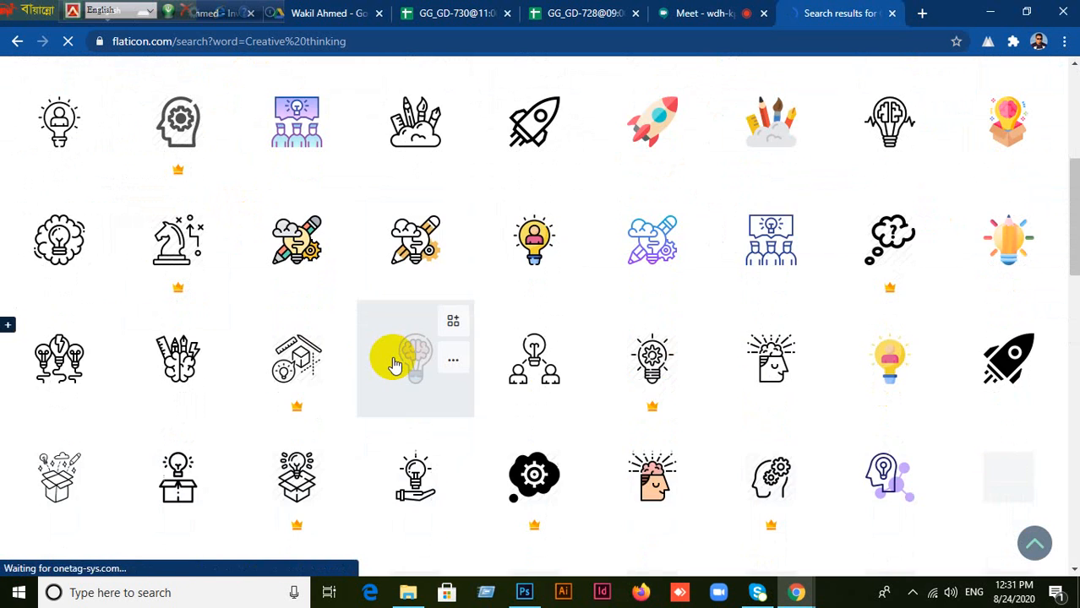
- Browse the first two pages of "Creative thinking" icon results for a light bulb resembling the flyer's
scroll(393, 362, down, 2)
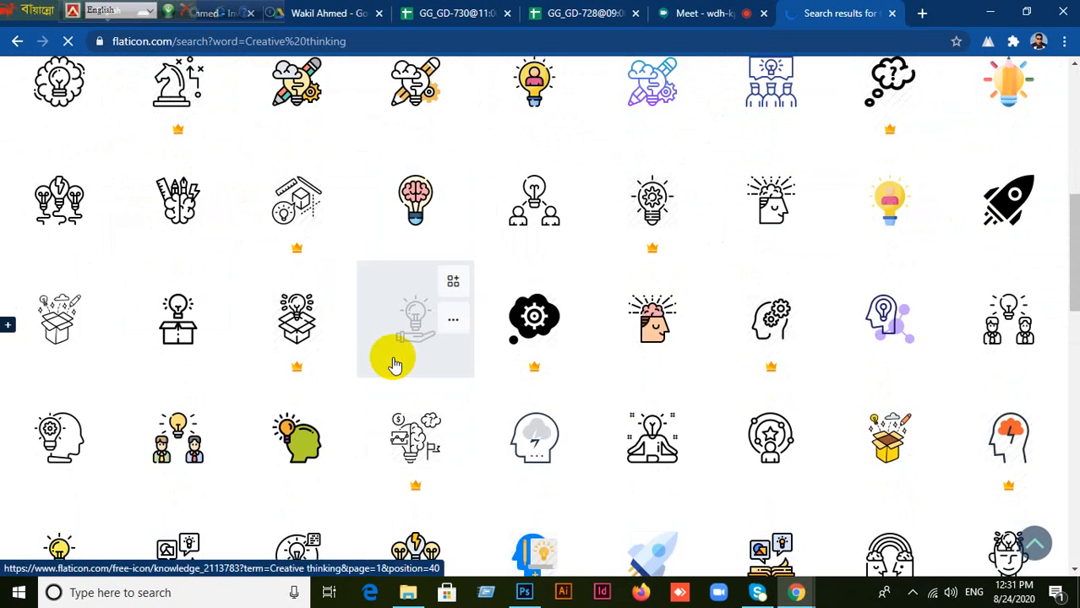
scroll(392, 362, down, 2)
scroll(393, 364, down, 2)
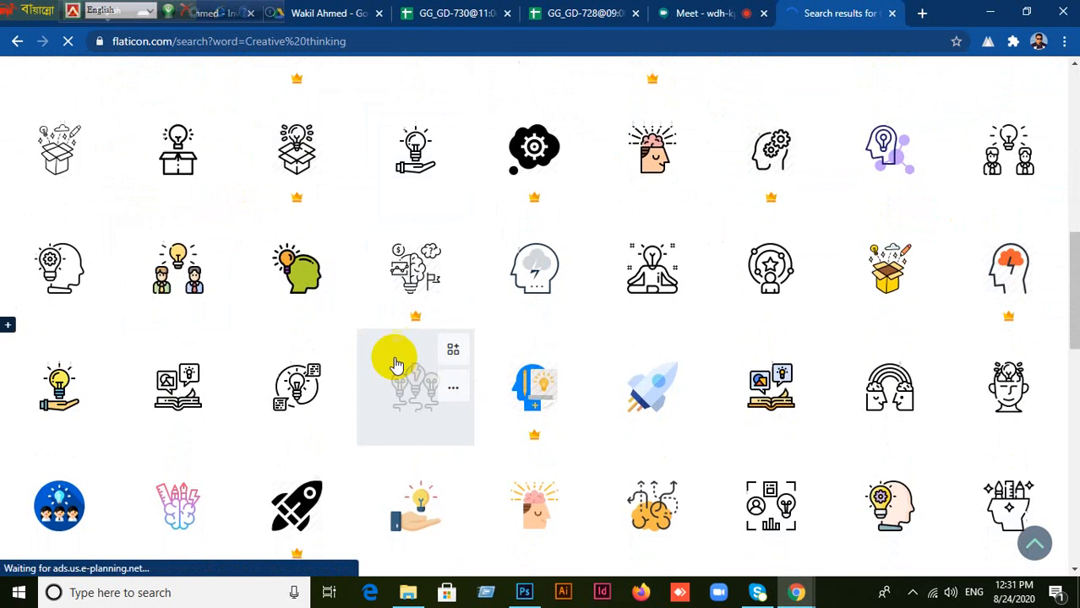
scroll(394, 364, down, 3)
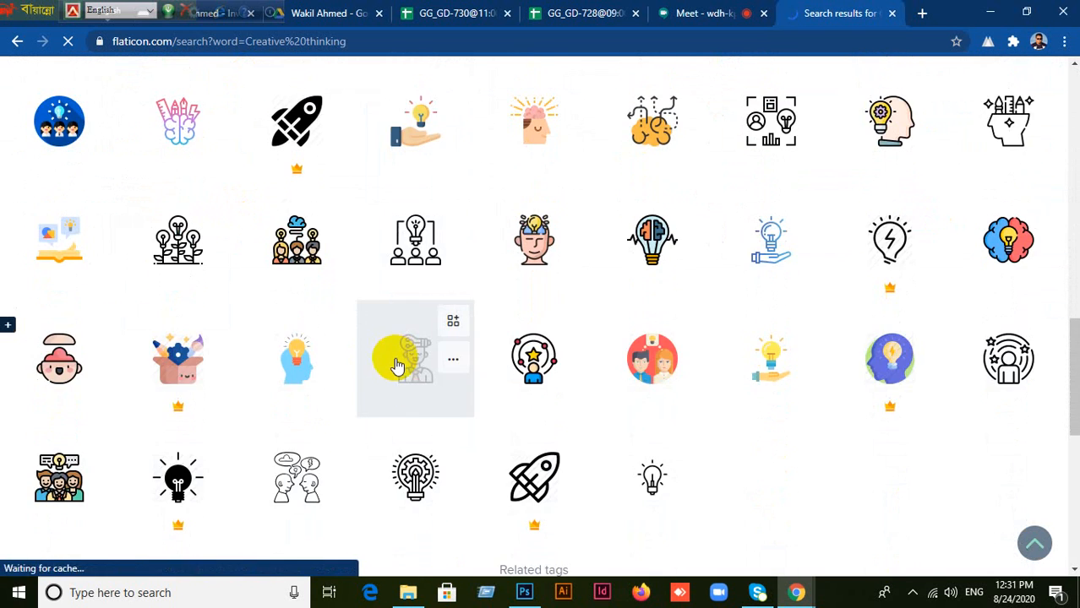
scroll(396, 365, down, 2)
scroll(393, 362, down, 1)
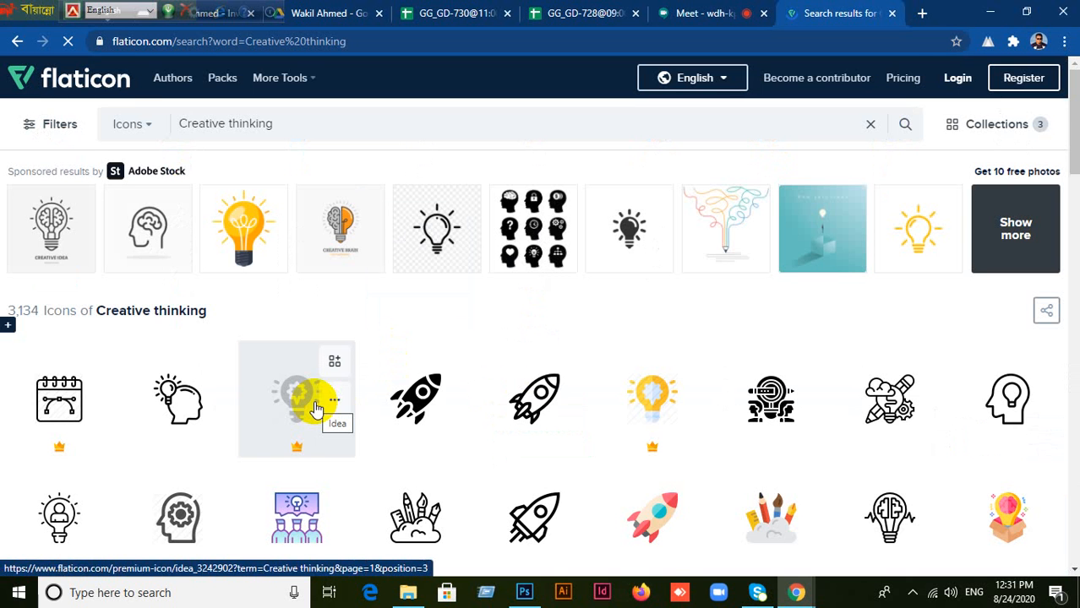
scroll(525, 385, down, 4)
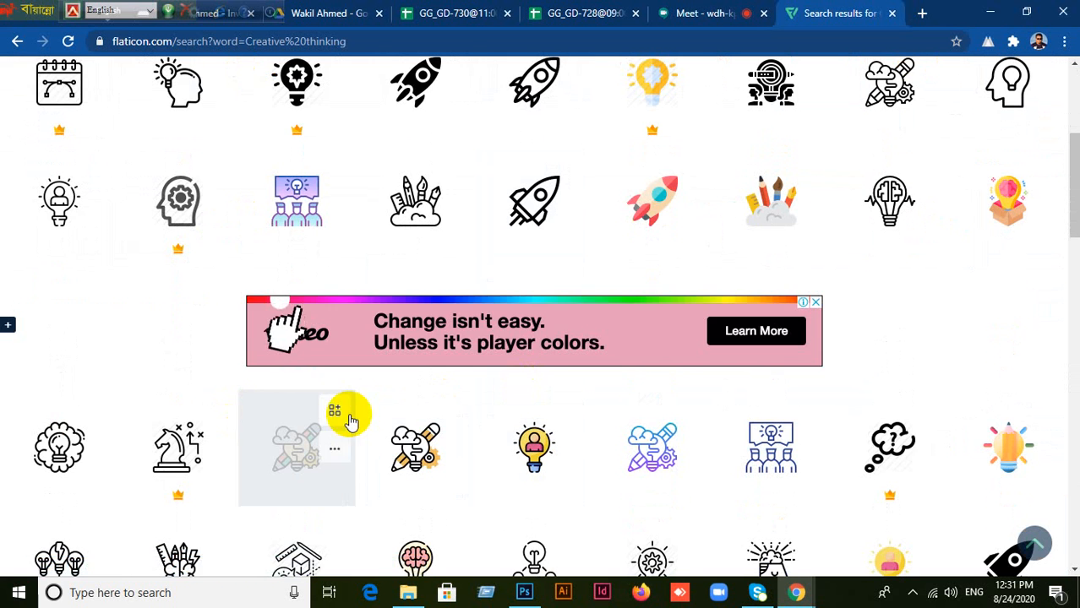
scroll(306, 418, up, 2)
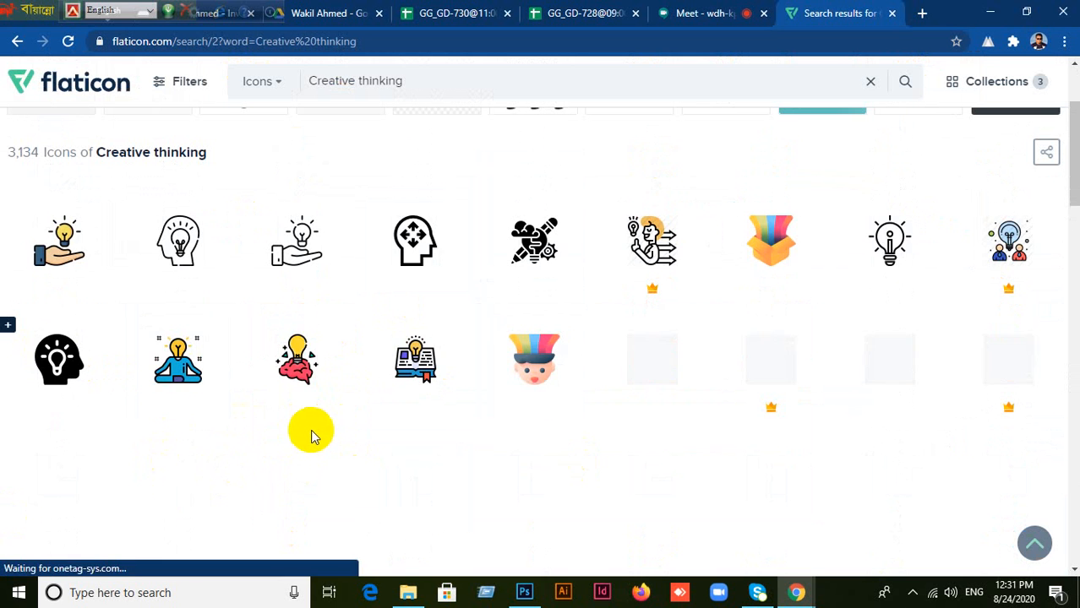
scroll(326, 412, down, 6)
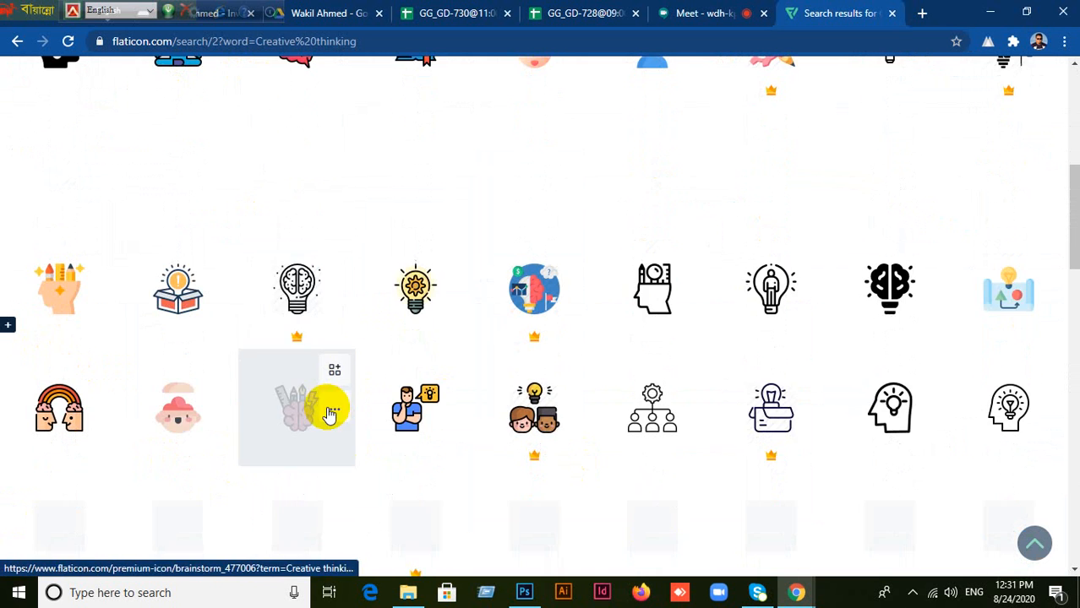
scroll(382, 414, down, 3)
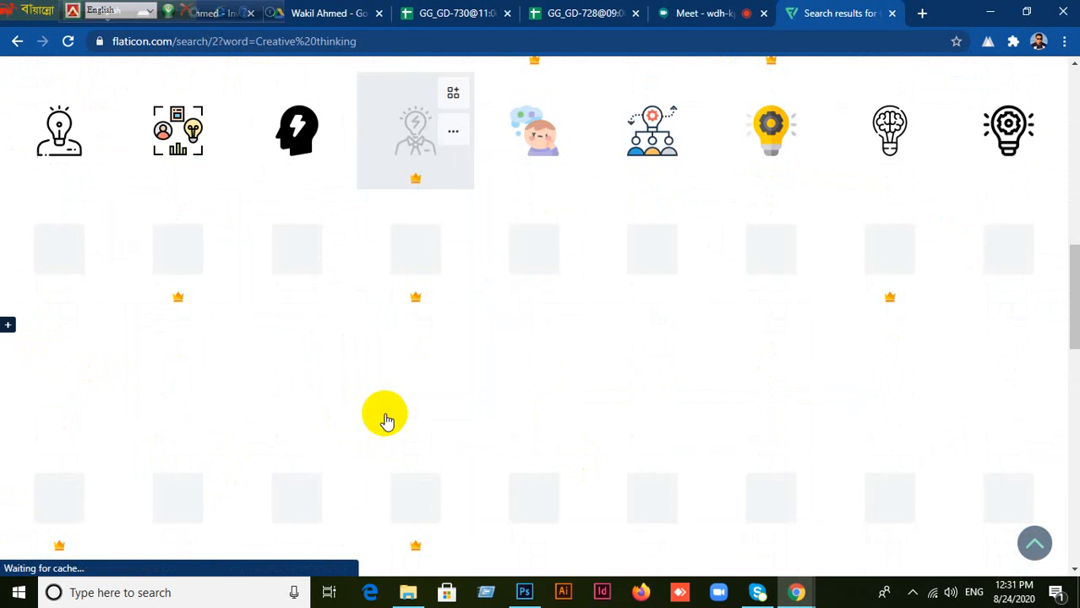
scroll(386, 414, down, 4)
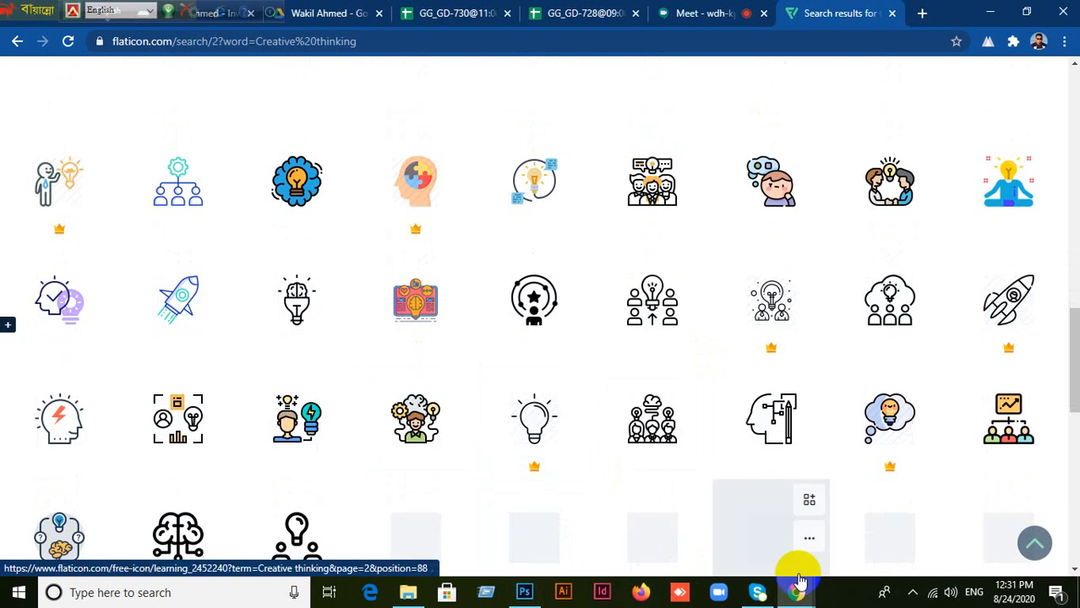
scroll(627, 304, up, 10)
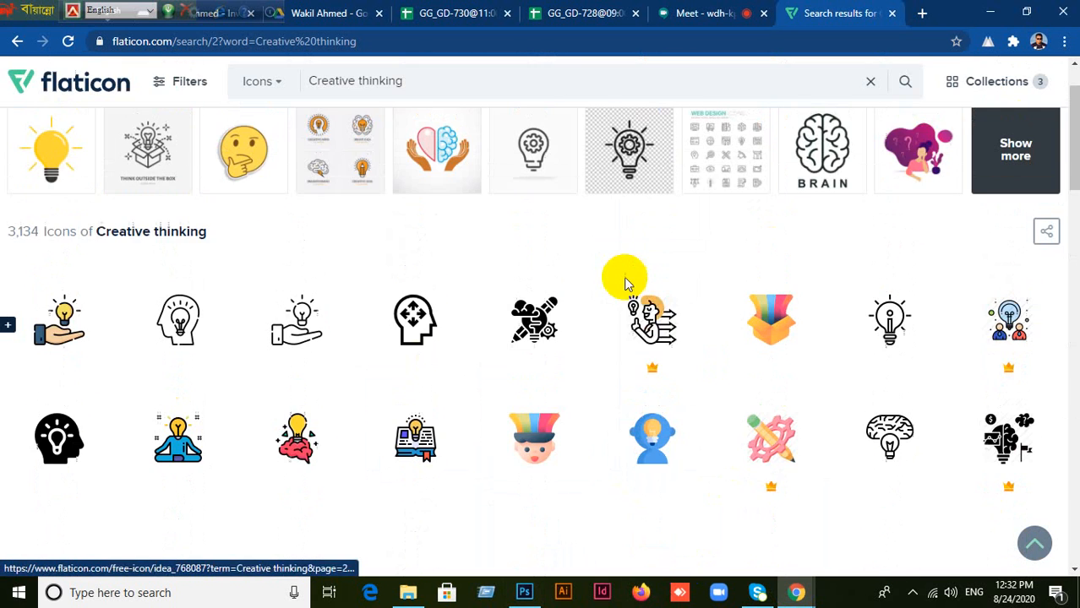
- Replace the Flaticon query by entering "bulb" and choosing the suggested "light bulb" search
drag(277, 125, 117, 119)
text(bu)
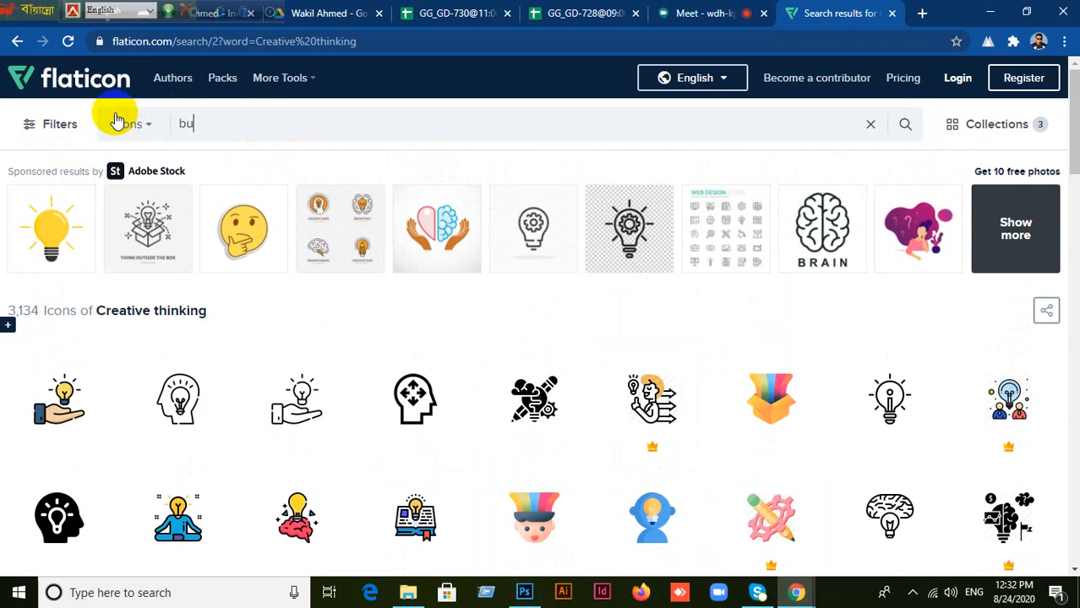
text(lb)
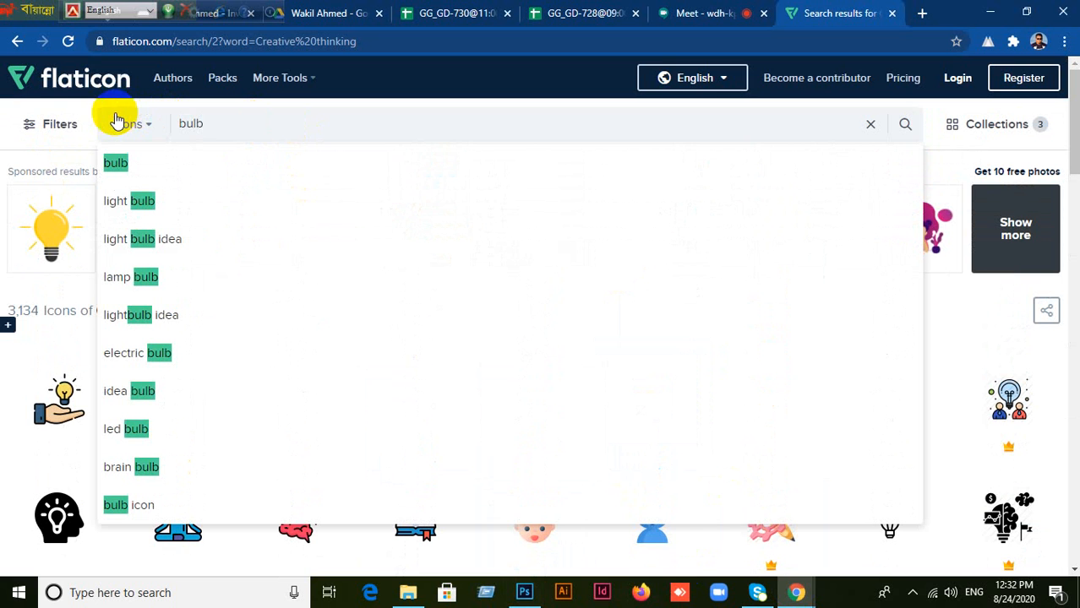
click(116, 201)
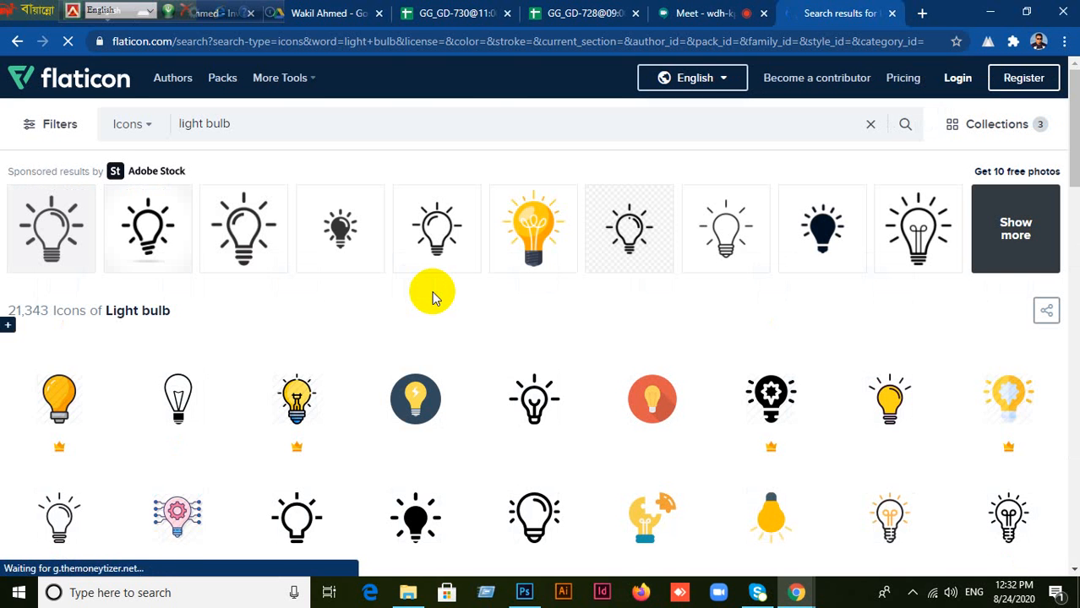
scroll(511, 373, down, 3)
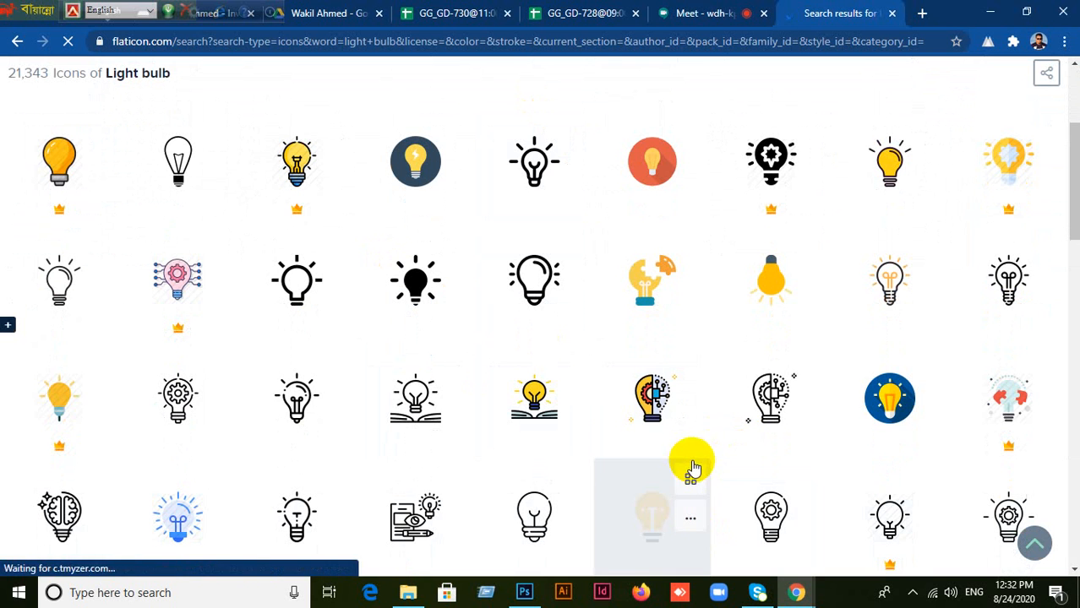
- Switch to Photoshop to check the flyer's Creative Thinking bulb icon, and return to the Flaticon results in Chrome
click(524, 593)
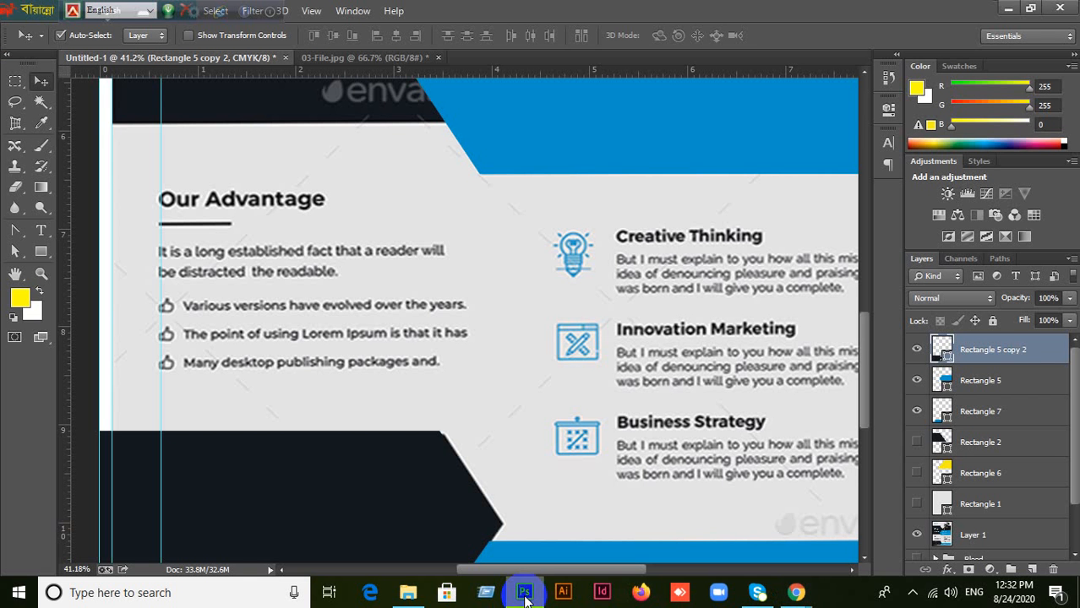
drag(574, 321, 778, 579)
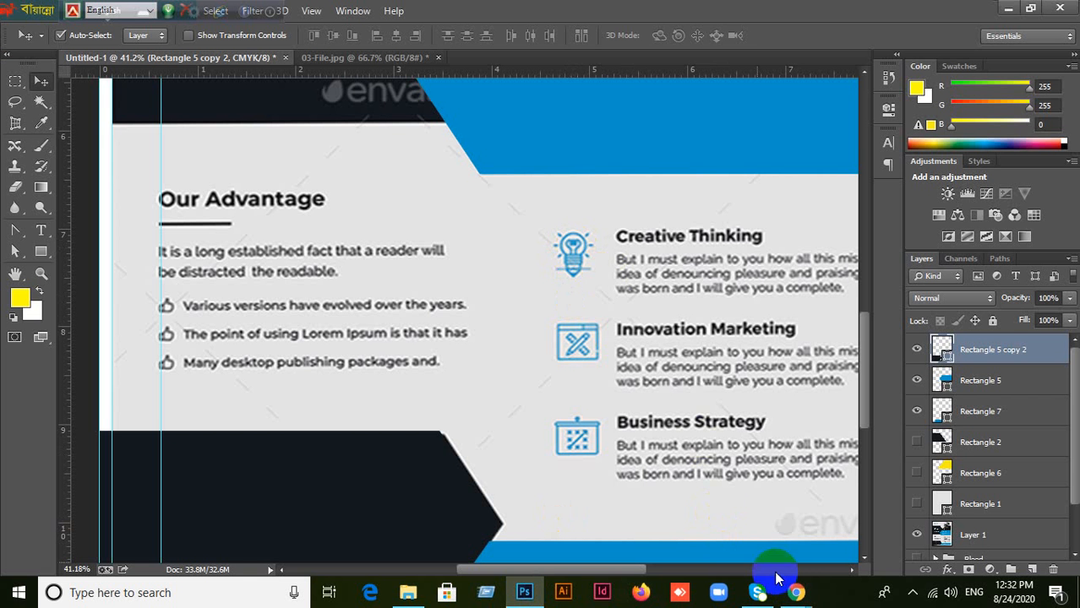
mouse_move(797, 594)
click(639, 490)
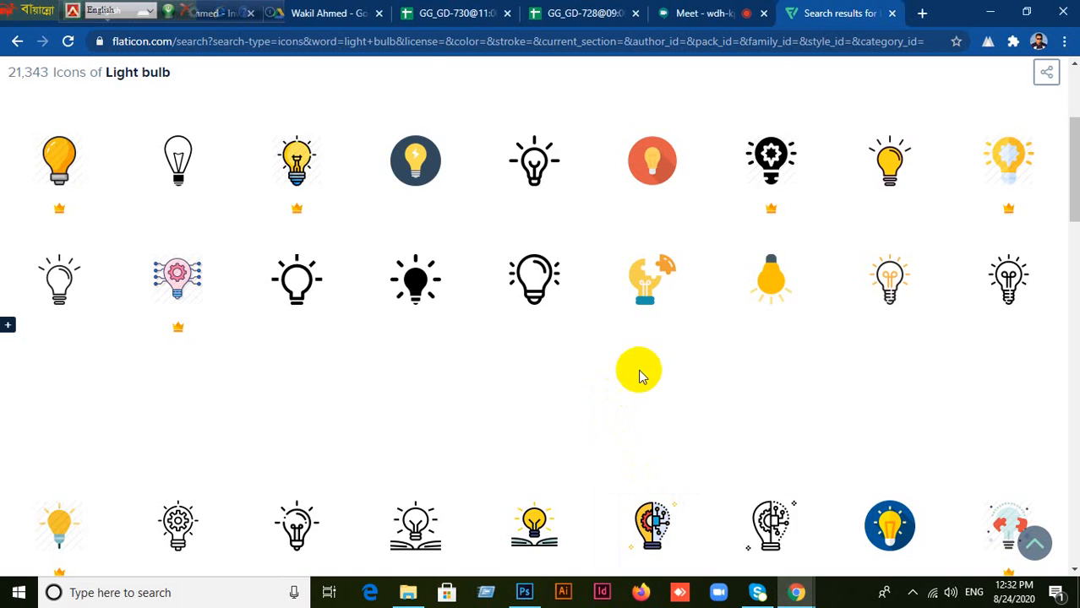
- Look through the light bulb results and add the outlined bulb with filament and rays to the icon collection
scroll(639, 369, down, 2)
scroll(638, 368, down, 3)
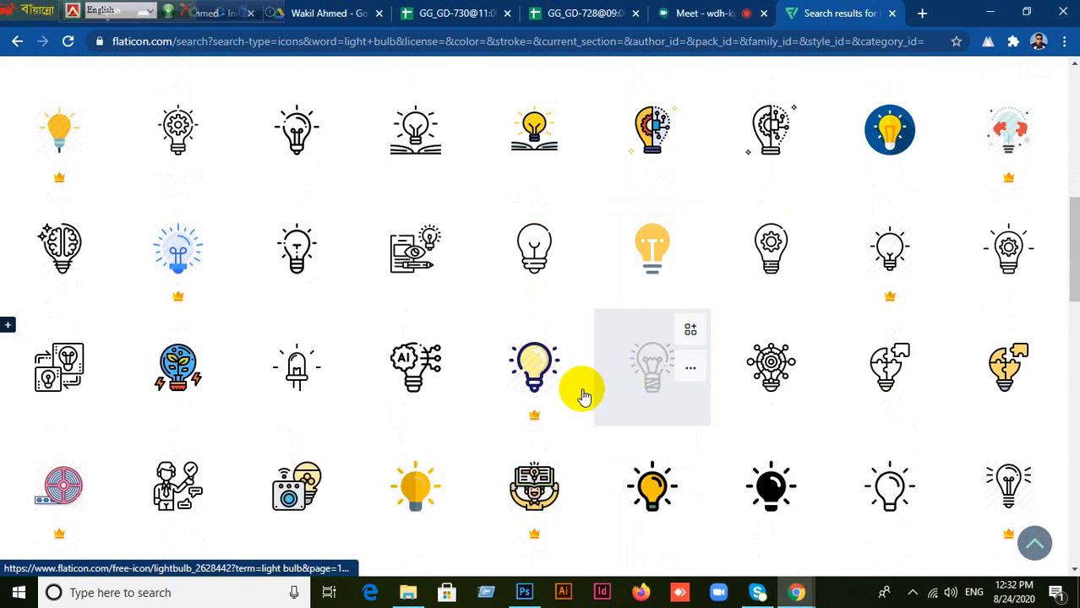
scroll(515, 415, down, 2)
scroll(535, 410, down, 3)
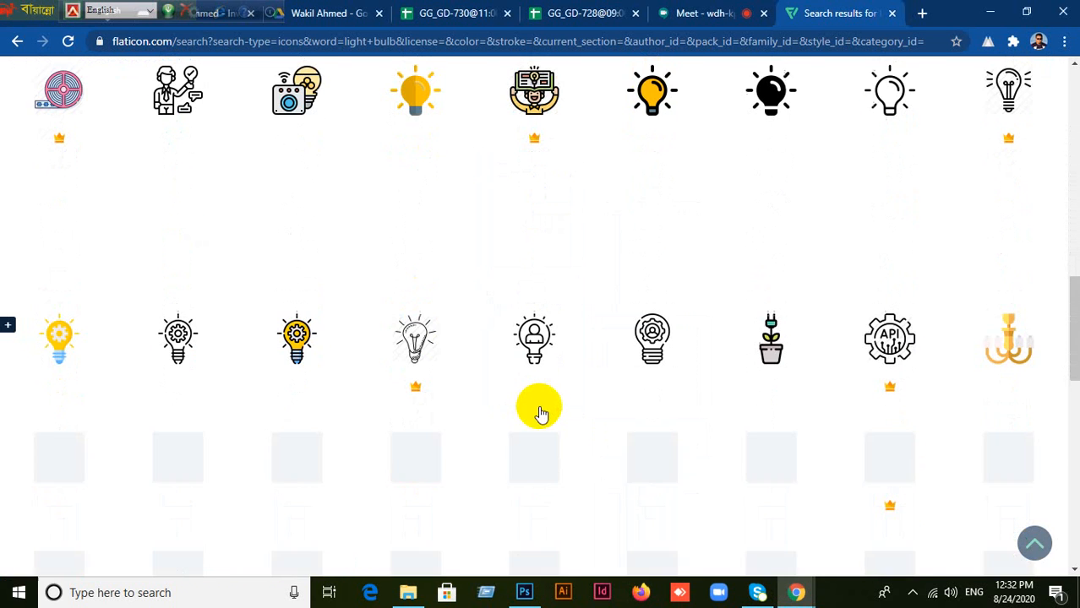
scroll(547, 413, down, 2)
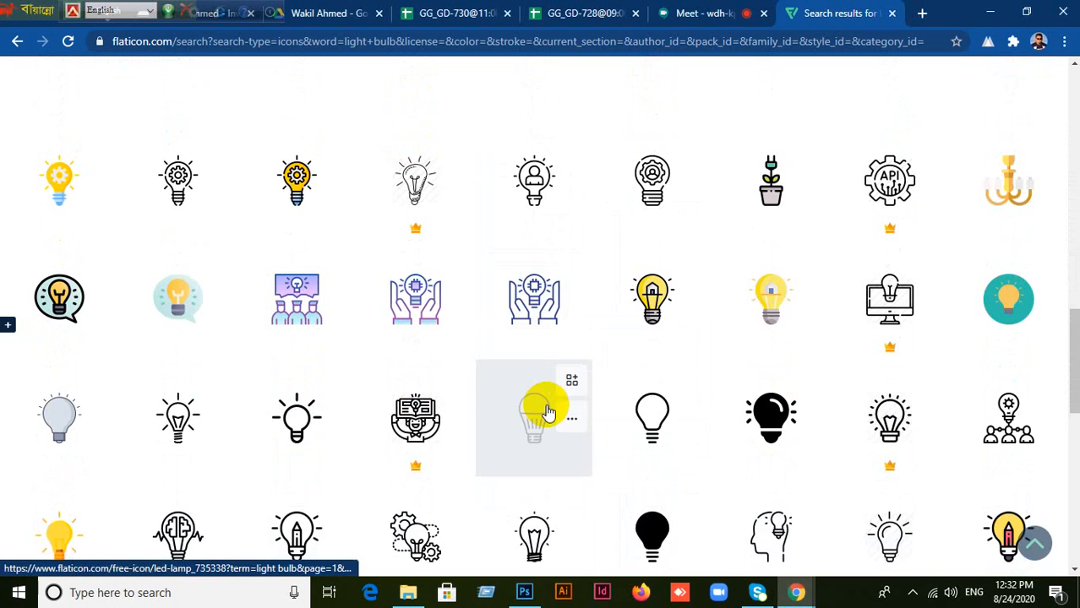
scroll(548, 413, down, 2)
scroll(548, 413, down, 2)
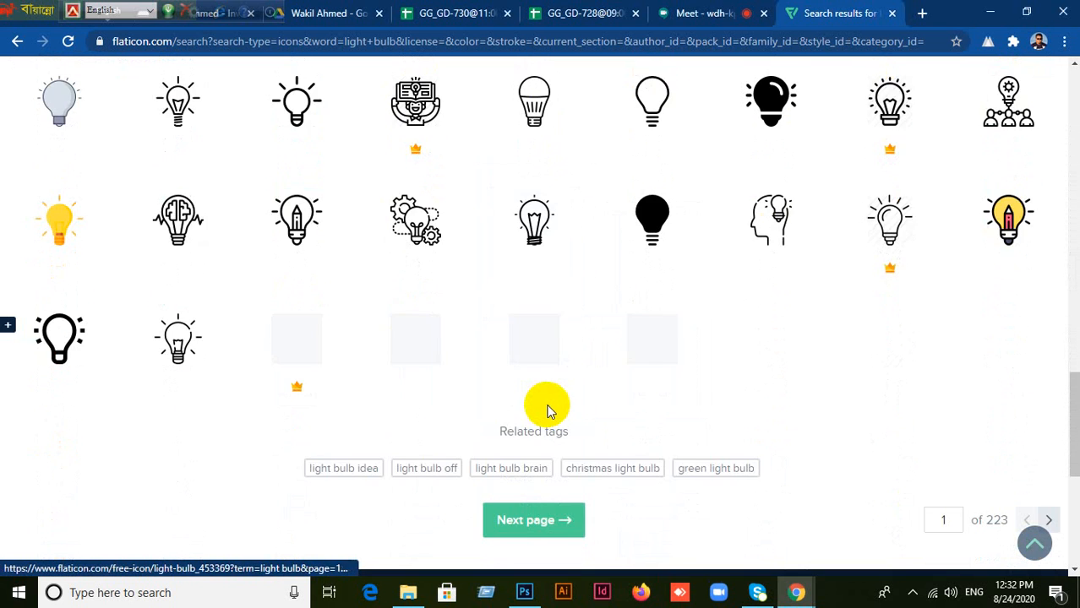
scroll(547, 412, up, 6)
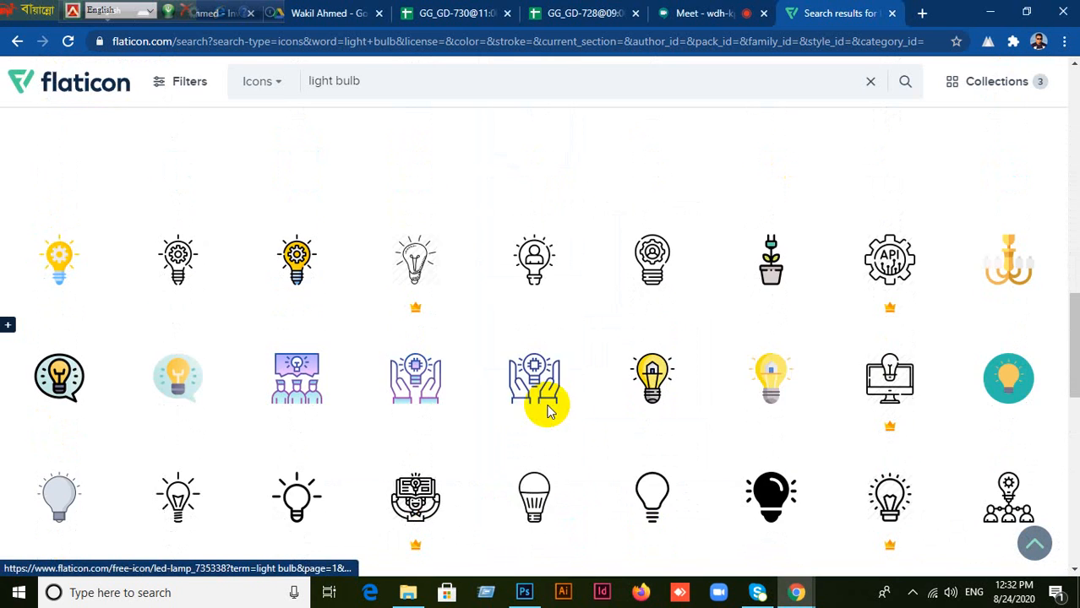
scroll(548, 413, up, 4)
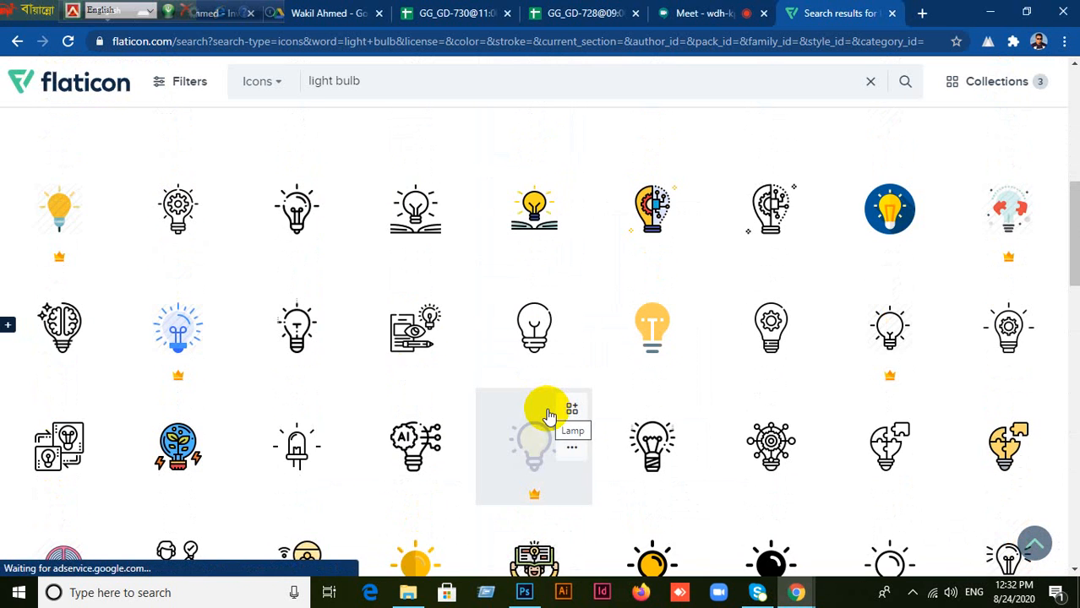
scroll(548, 414, up, 1)
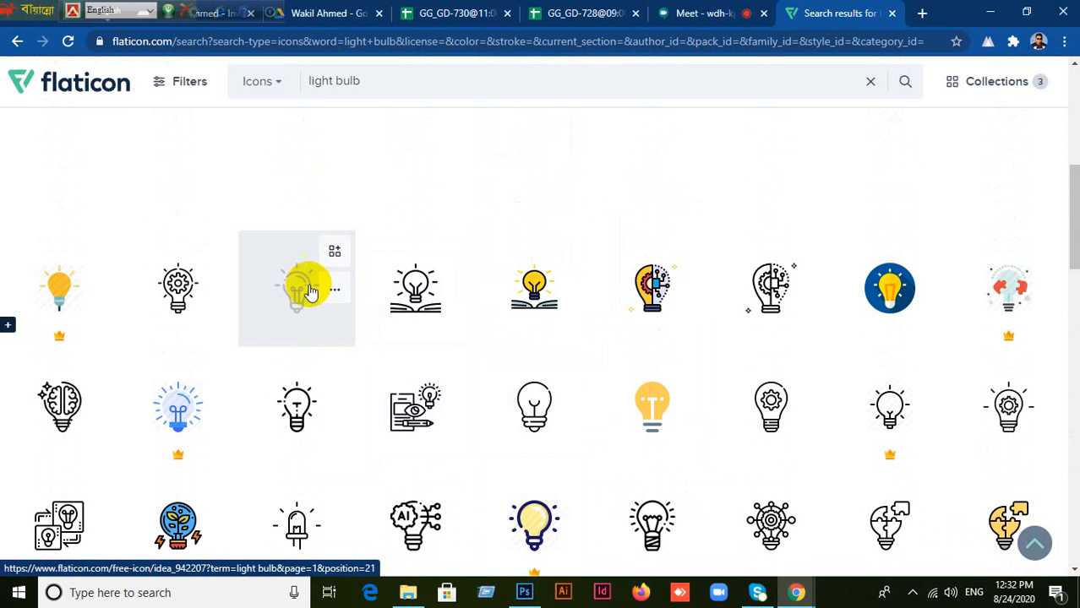
click(333, 251)
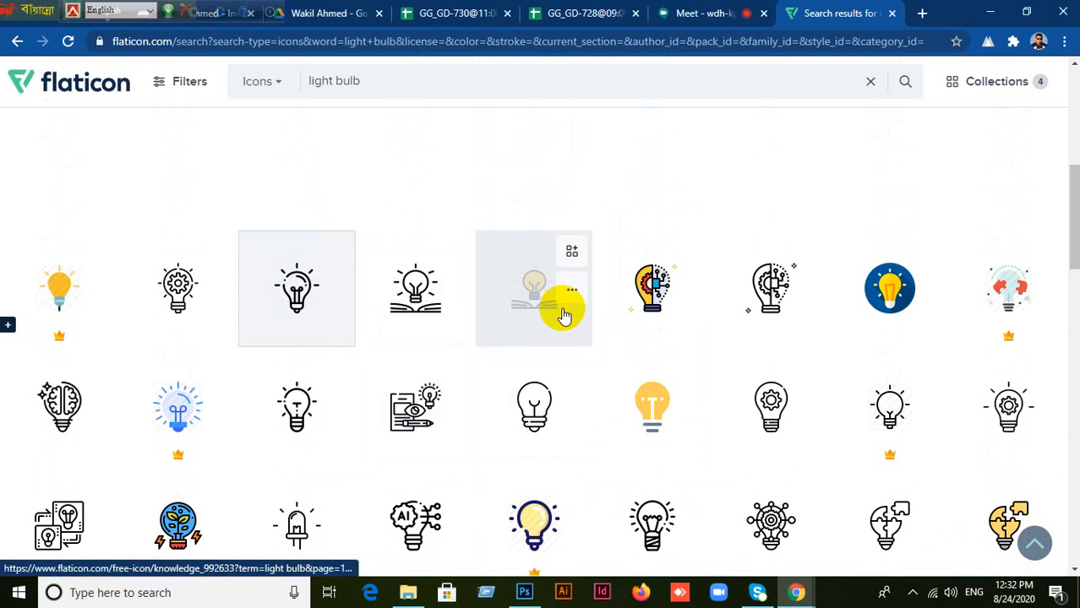
- Empty My icons collection by removing the light bulb, location pin, globe and phone icons, and close the collection
click(1033, 89)
click(1042, 79)
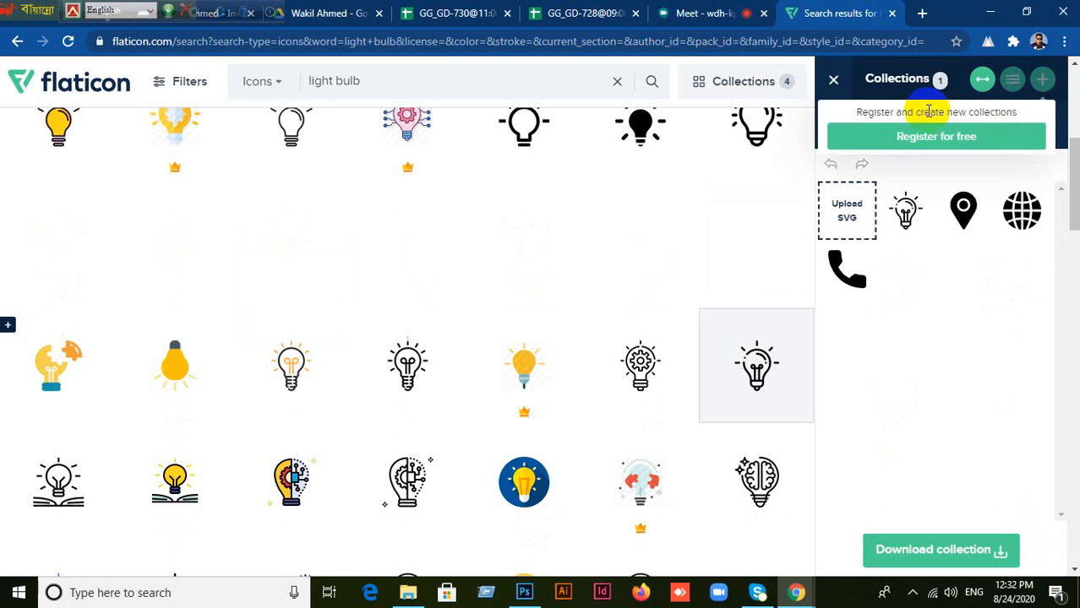
click(834, 81)
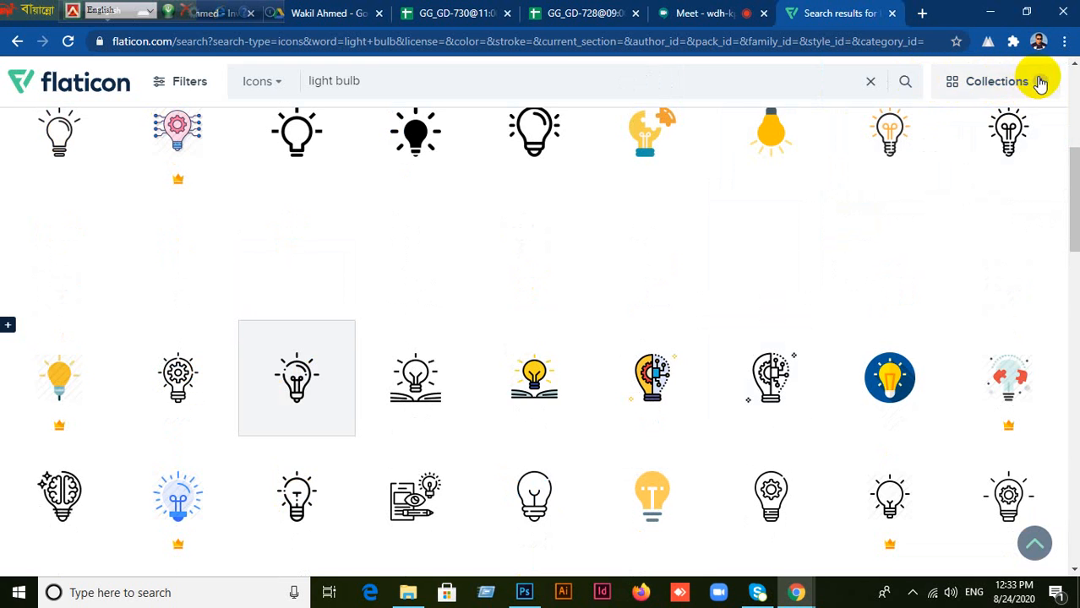
click(1041, 83)
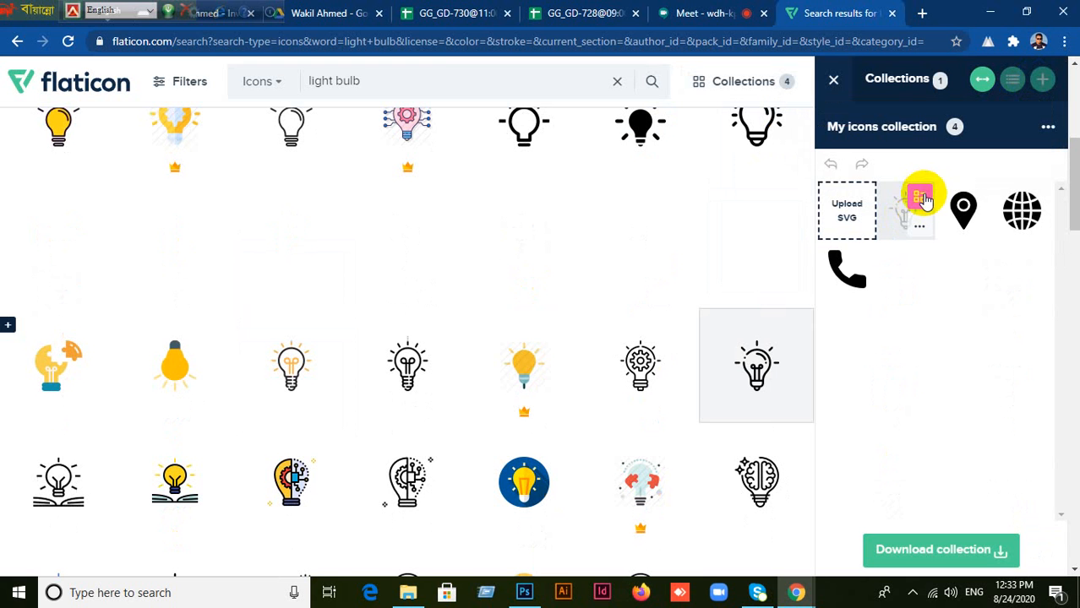
click(921, 198)
click(921, 196)
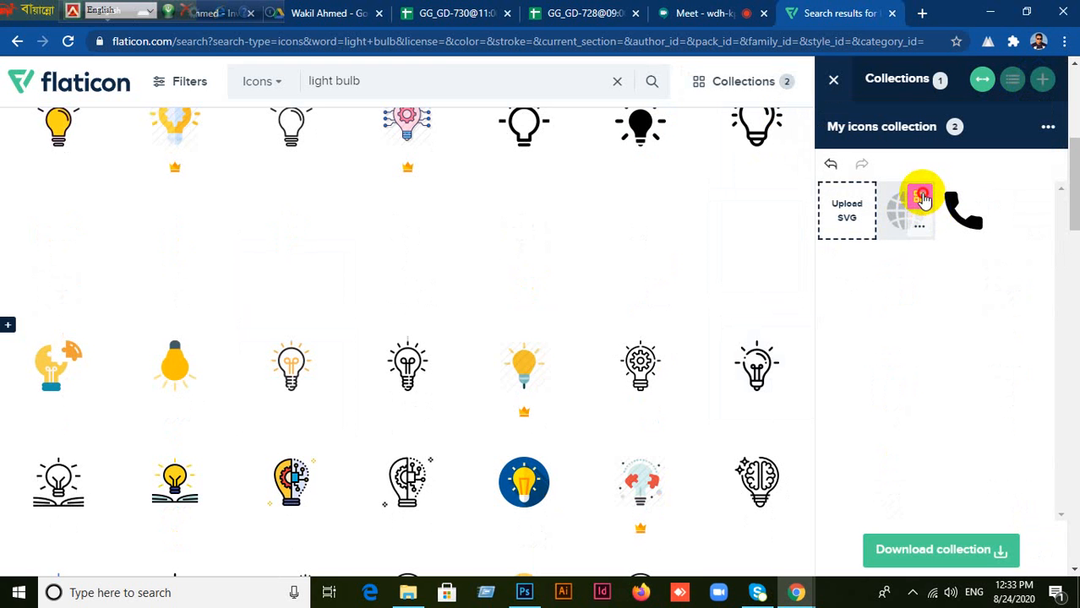
click(921, 198)
click(921, 201)
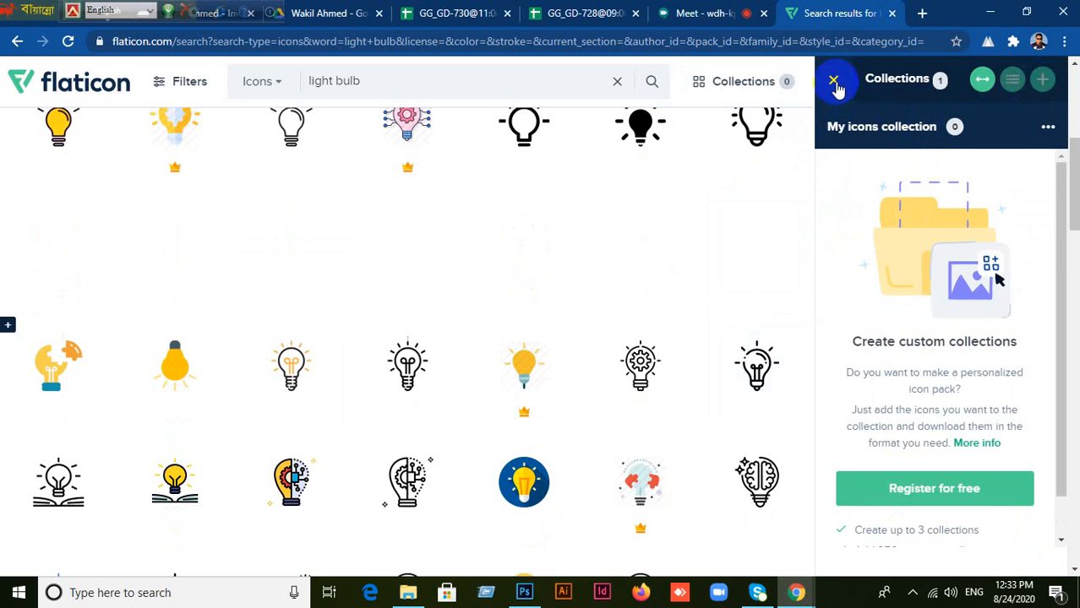
click(833, 80)
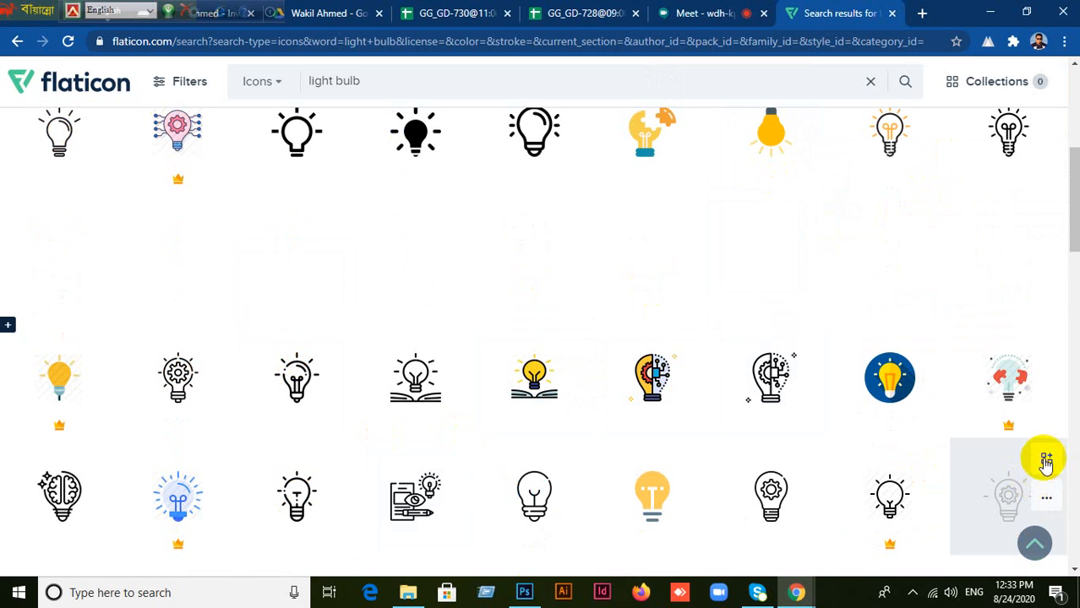
- Add the outlined light bulb with a gear inside and rays around it to the collection, and switch to Photoshop
click(1046, 460)
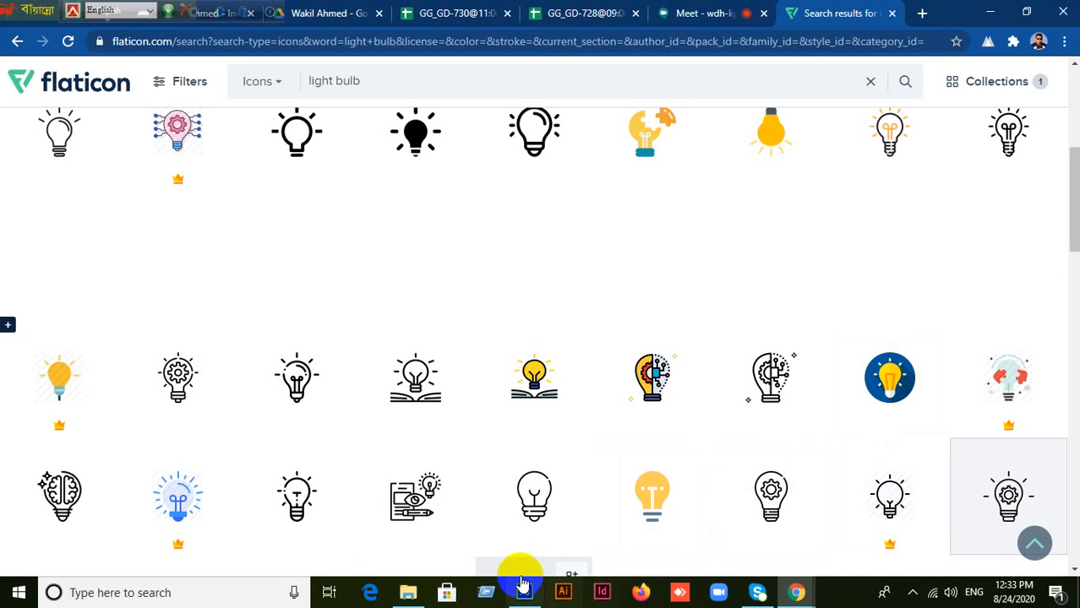
click(410, 593)
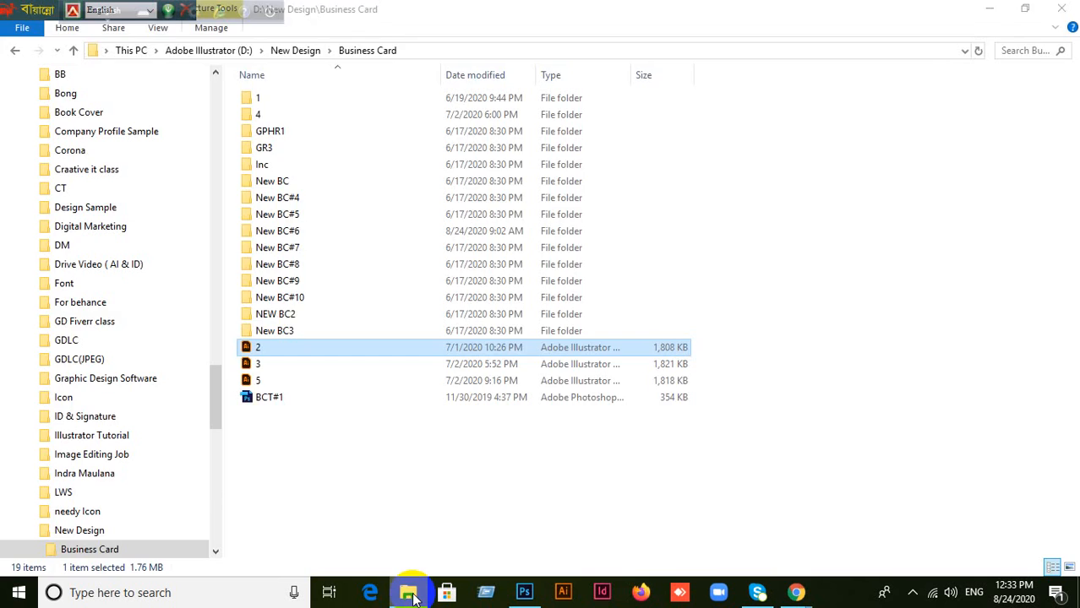
click(410, 594)
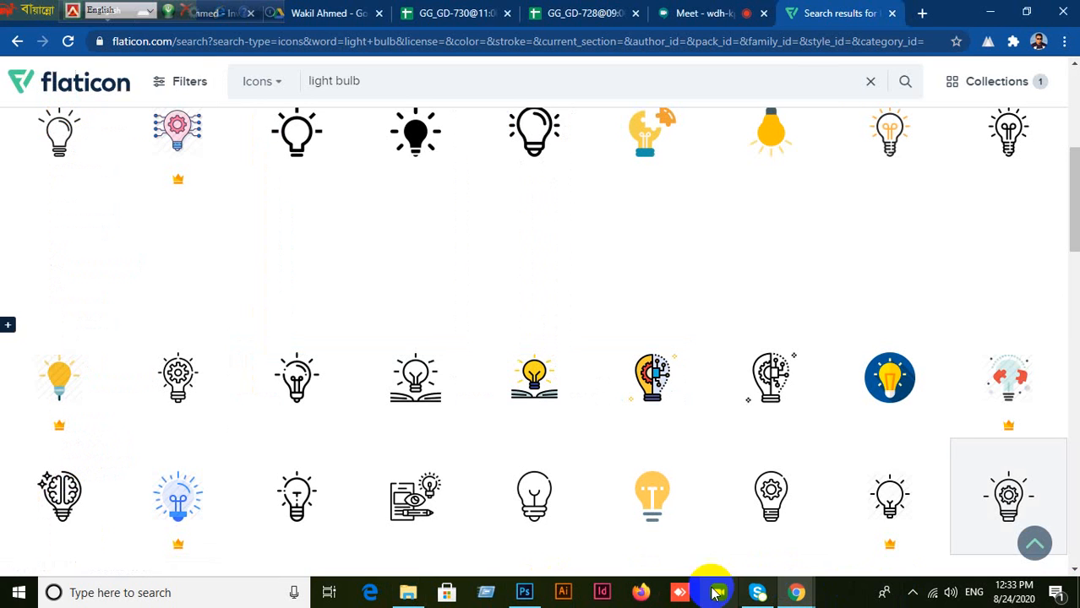
click(526, 593)
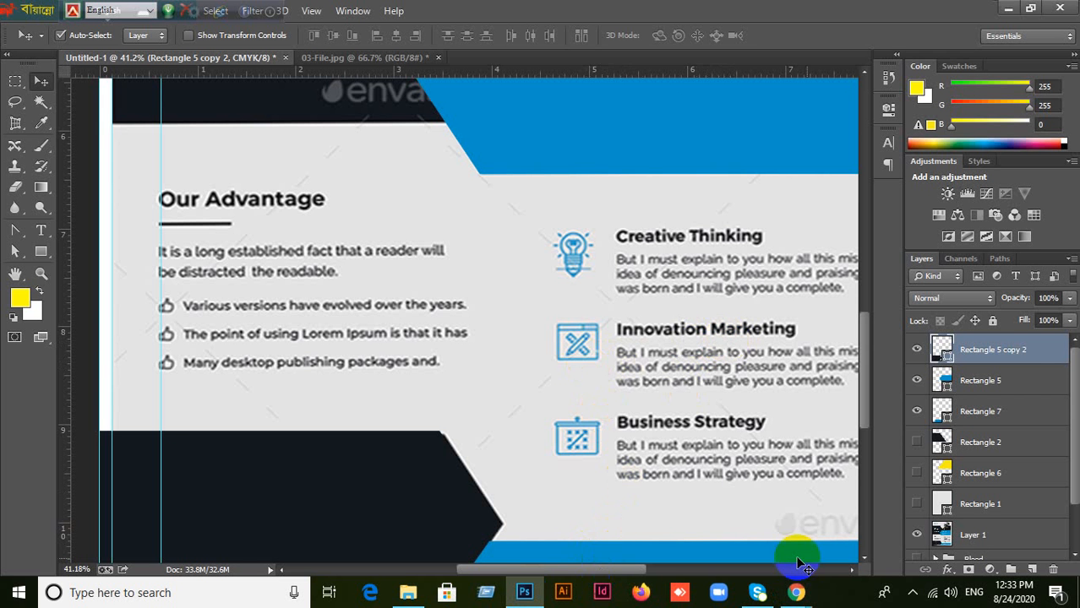
- Switch to Chrome and return to the search field above the Flaticon light bulb results
click(796, 594)
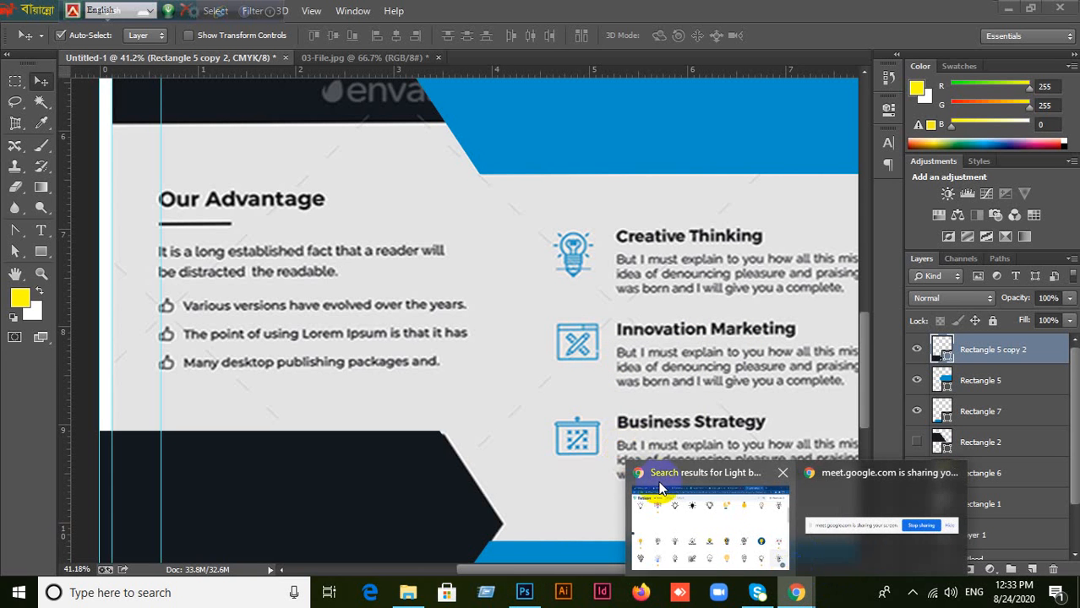
click(796, 595)
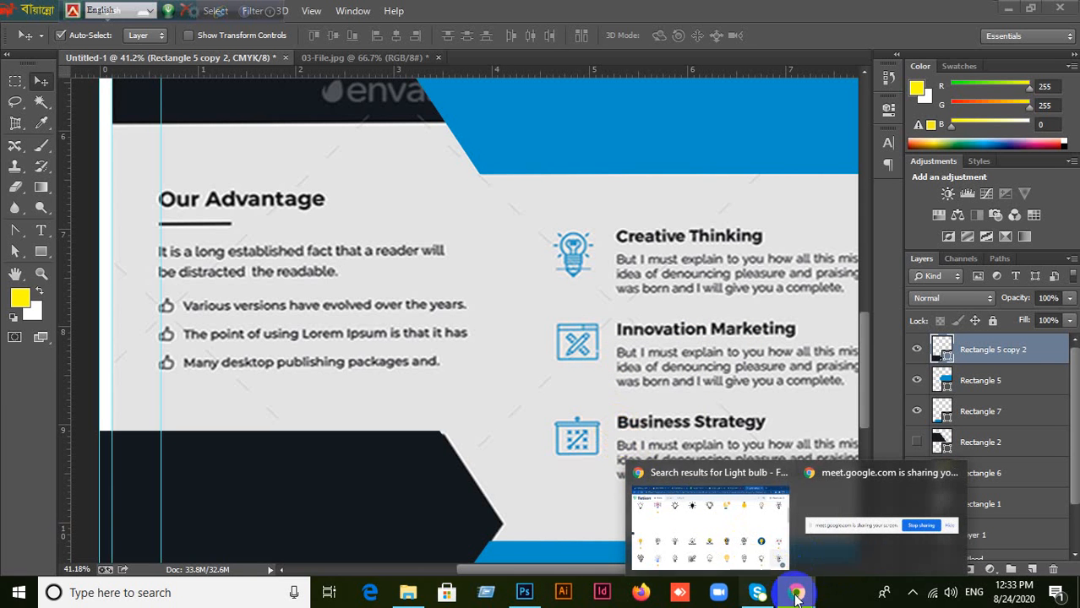
click(796, 595)
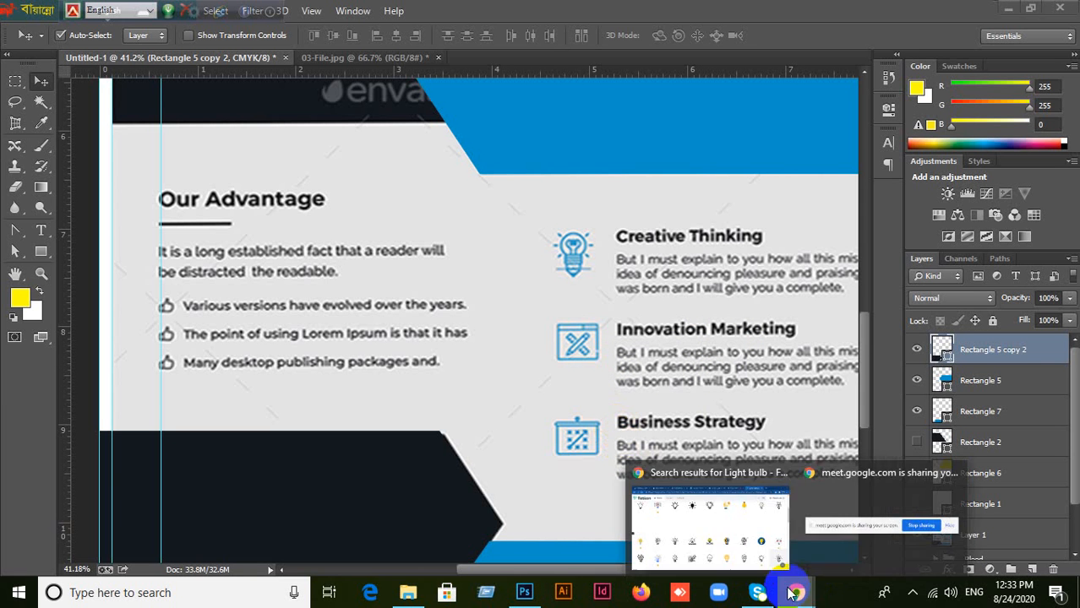
click(716, 522)
scroll(831, 512, up, 3)
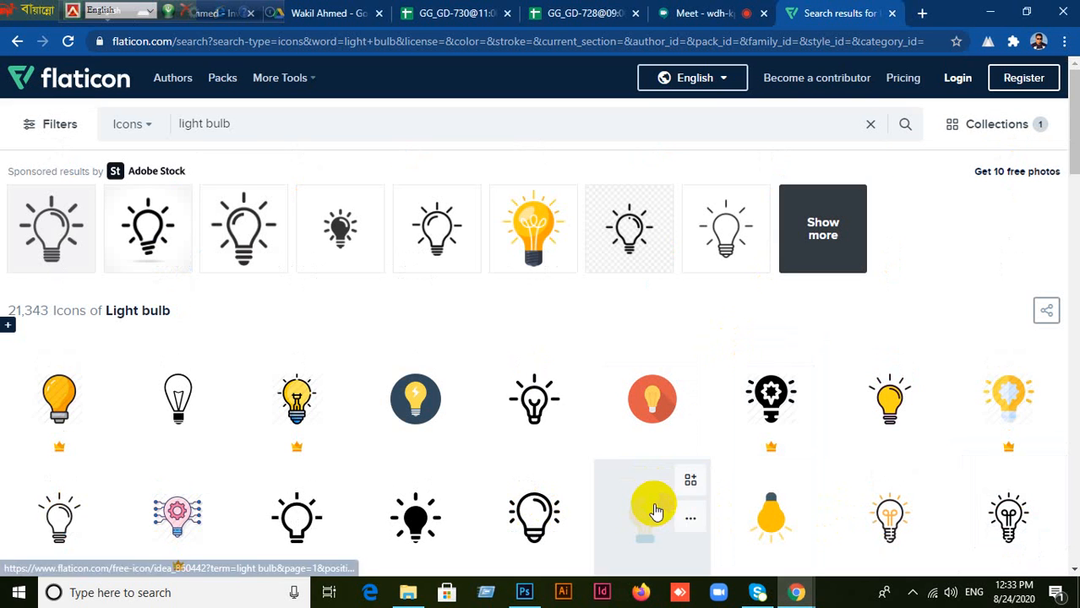
- Search the Flaticon icons for "innovative marketing" in place of light bulb
drag(243, 135, 131, 120)
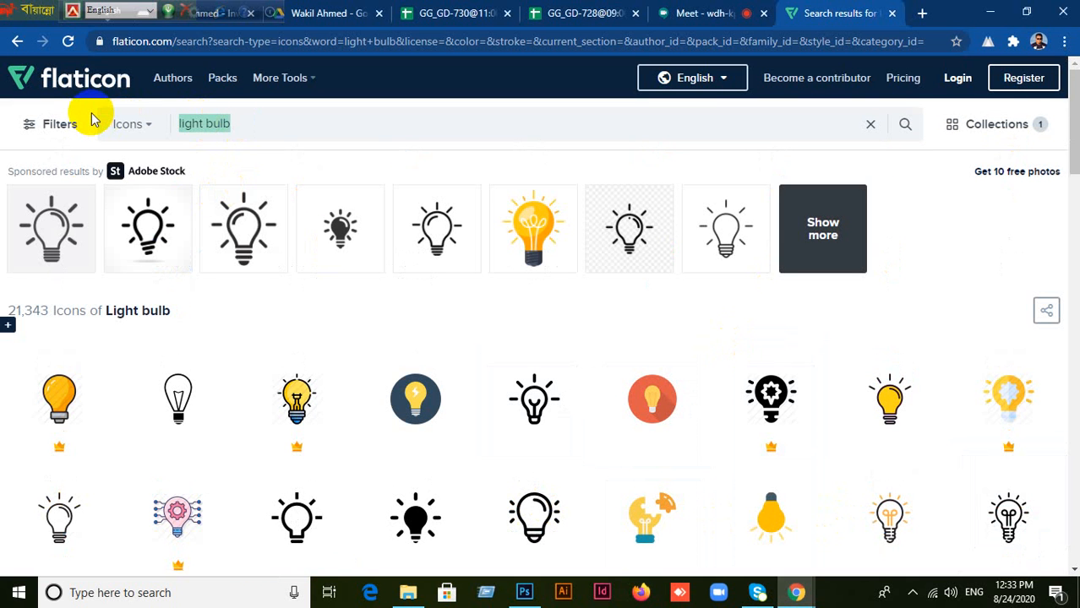
text(innocv)
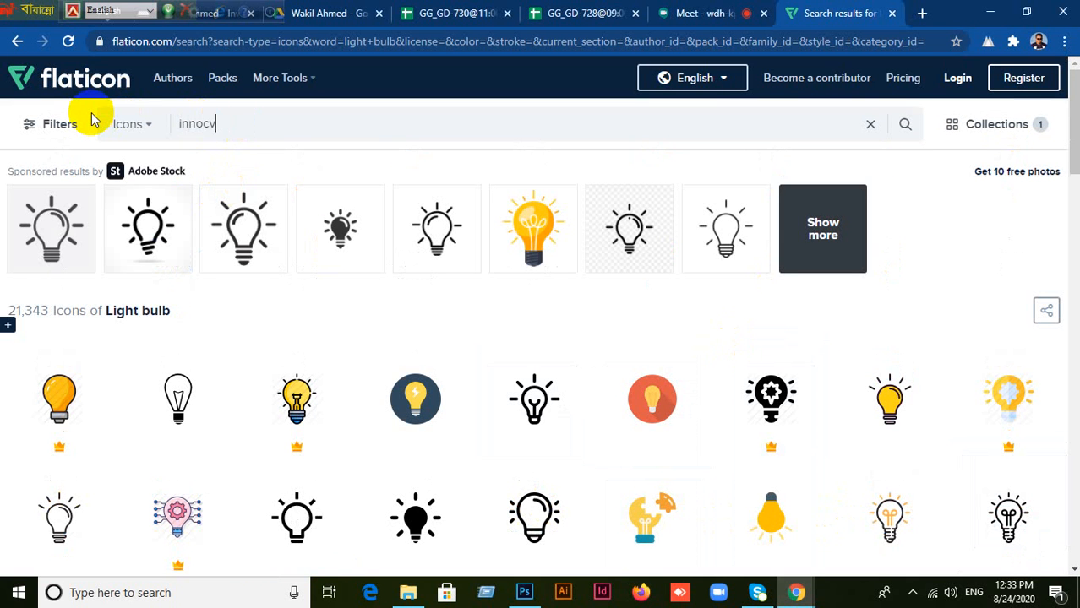
key(BackSpace)
key(BackSpace)
text(cative )
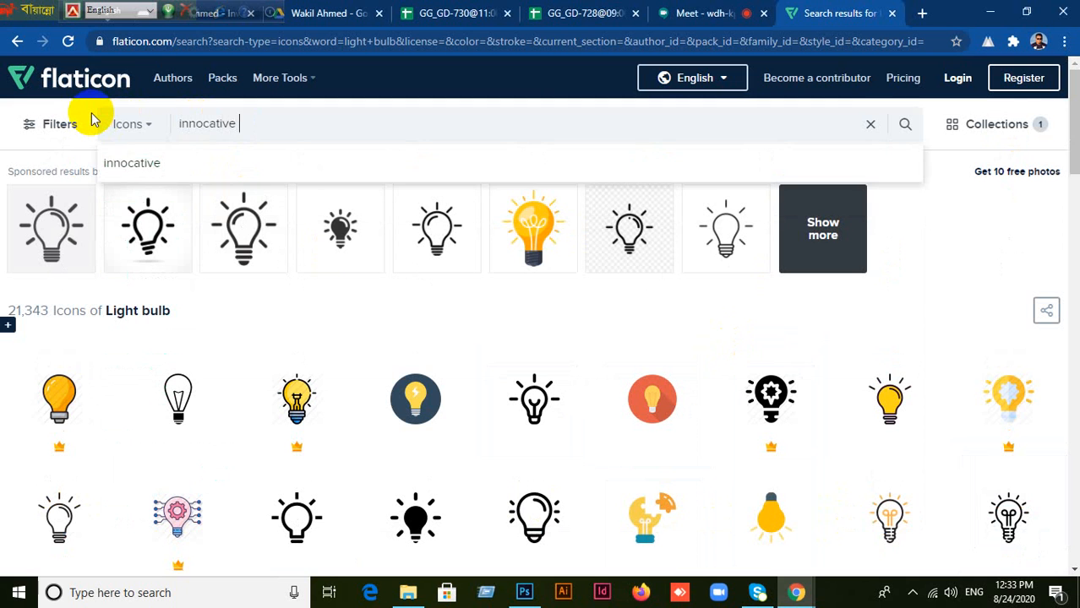
text(marketing)
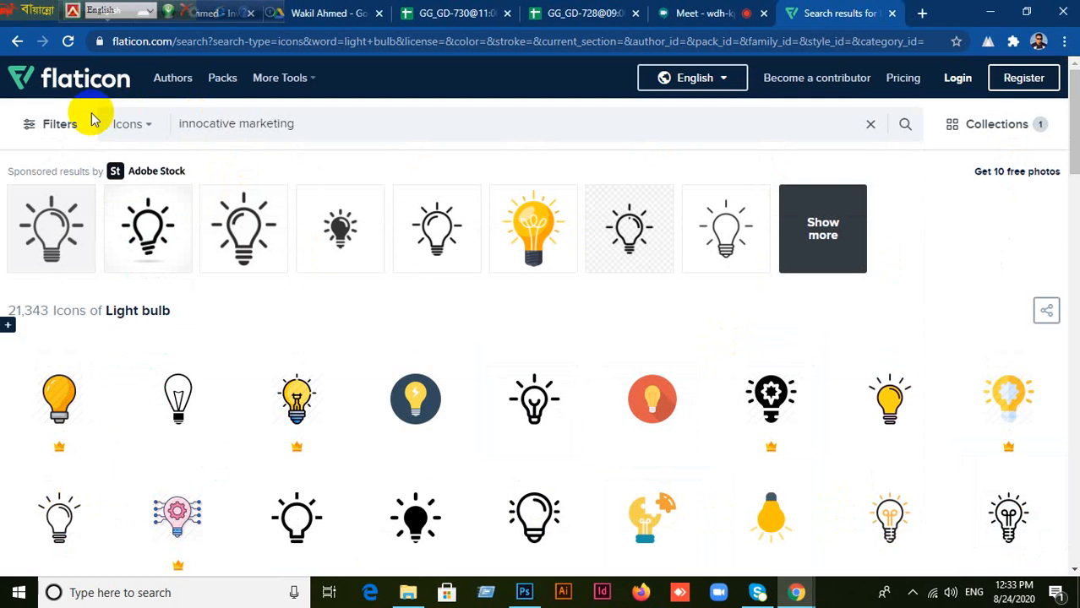
key(Return)
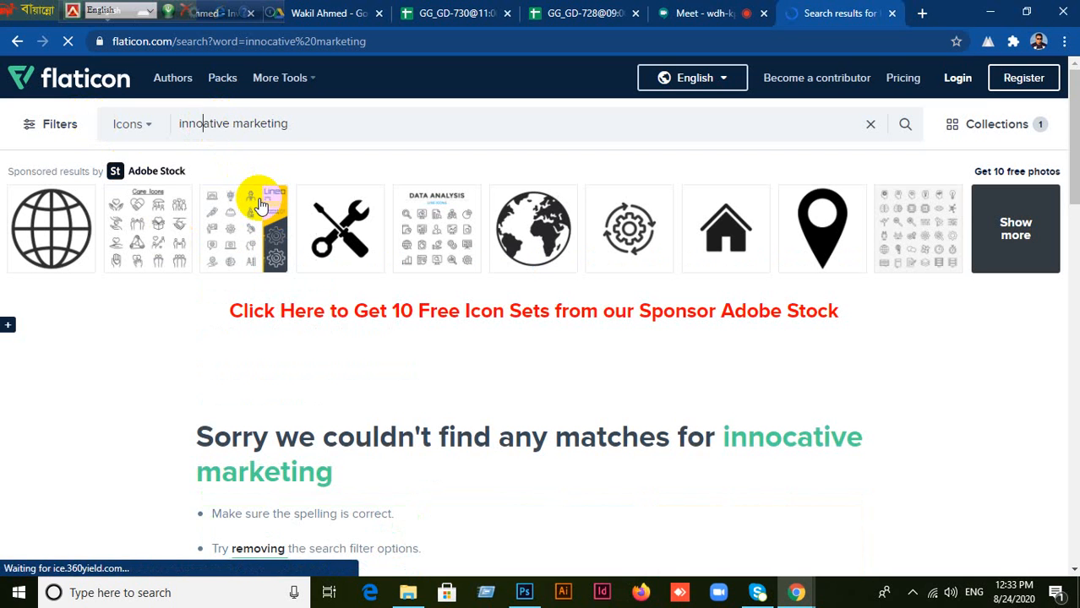
text(v)
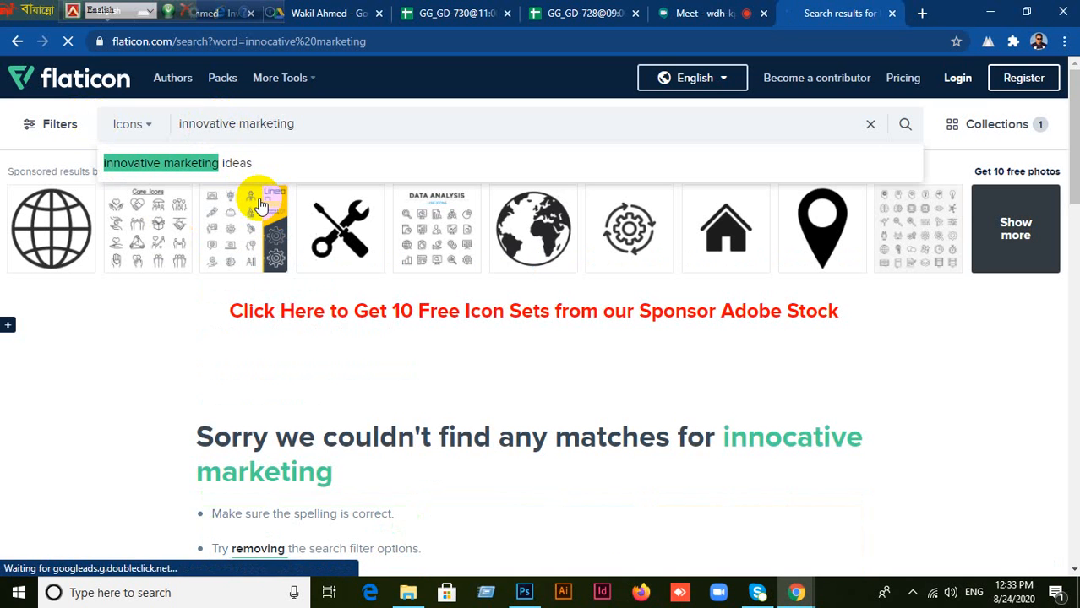
key(Return)
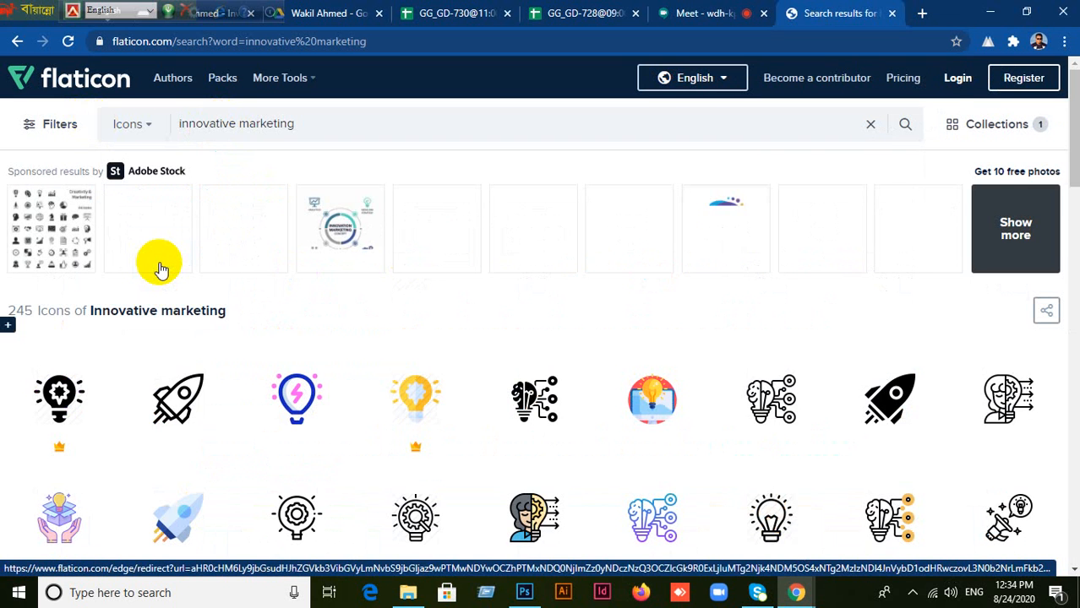
- Look through the innovative marketing results, and switch to Photoshop to check the flyer's Innovation Marketing icon
scroll(493, 376, down, 4)
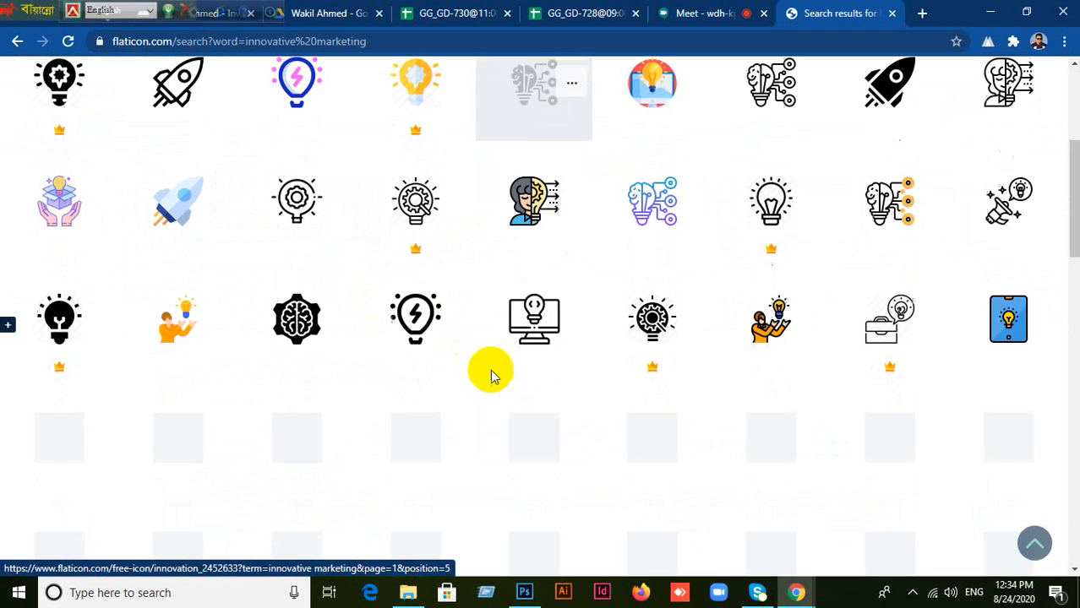
scroll(492, 376, down, 5)
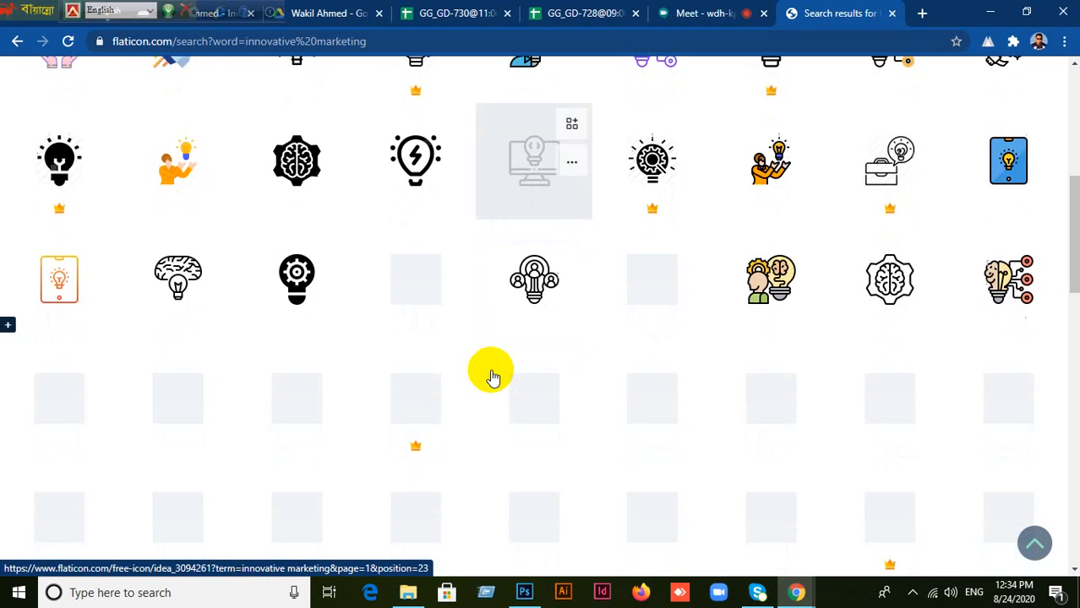
scroll(492, 376, up, 8)
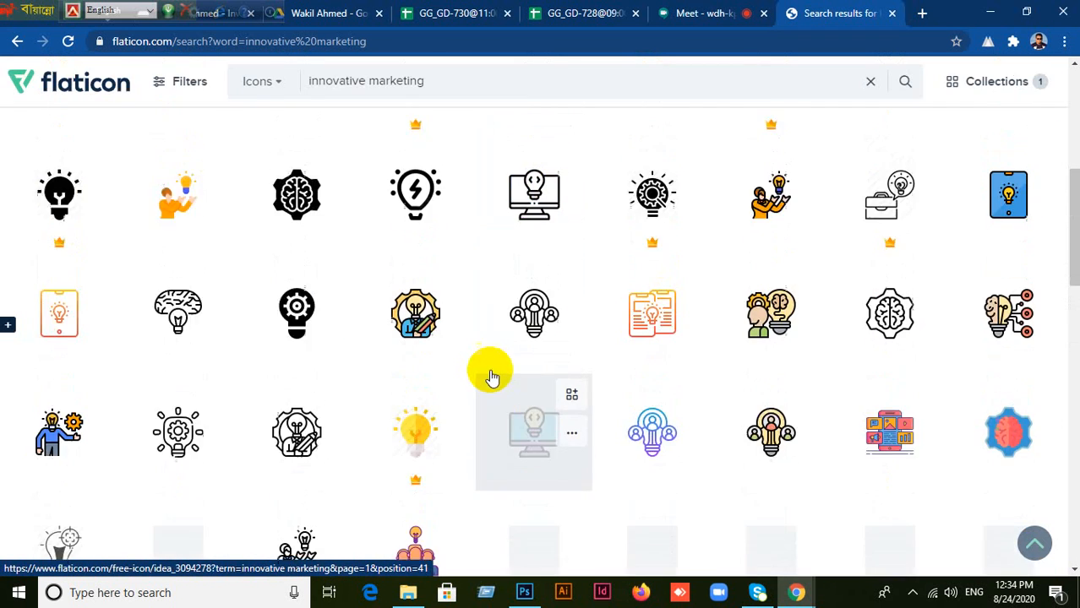
scroll(474, 397, down, 4)
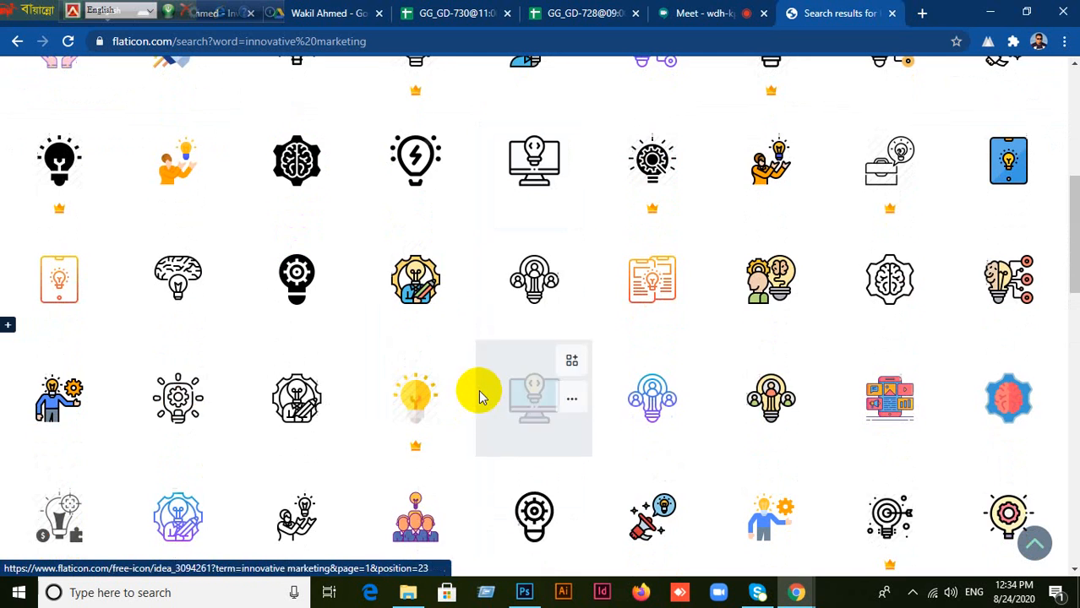
click(524, 592)
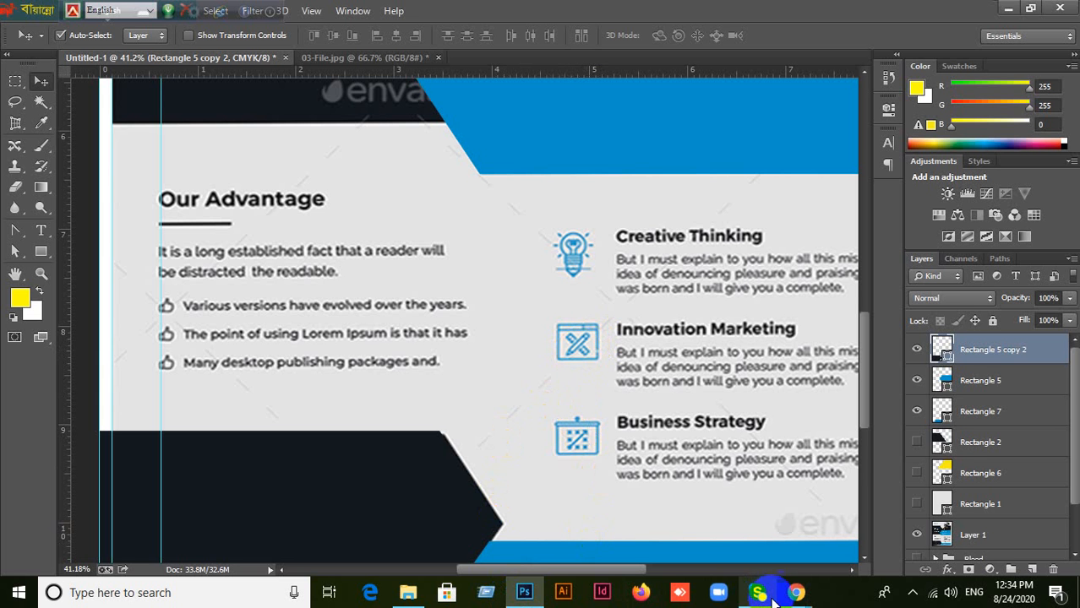
- Return to Flaticon in Chrome and search the icons for "pencil and ruler" using the suggested term
mouse_move(796, 592)
click(707, 530)
scroll(482, 380, up, 10)
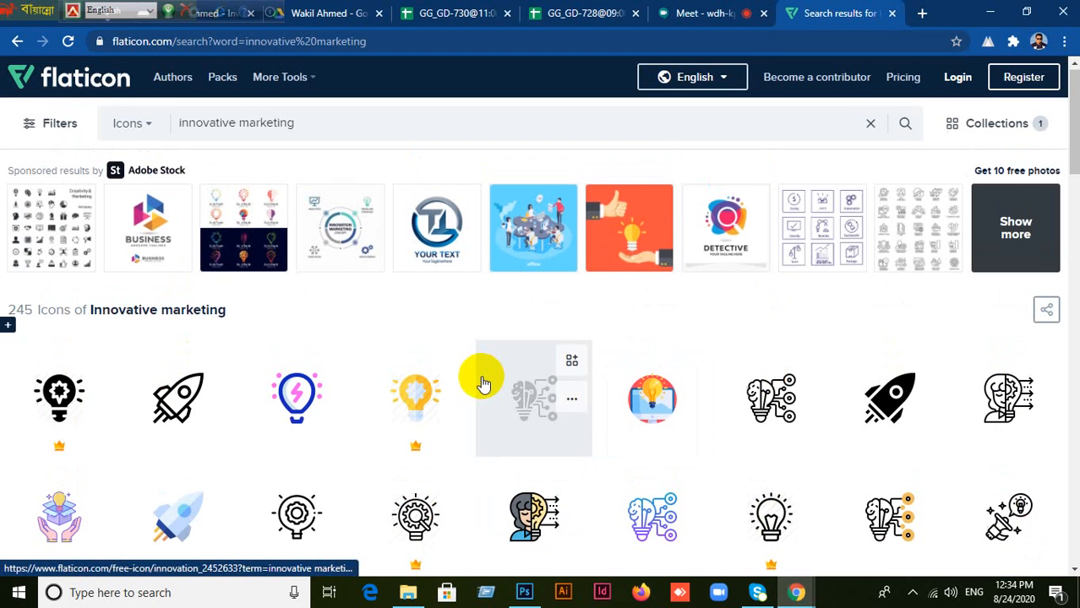
drag(308, 125, 111, 121)
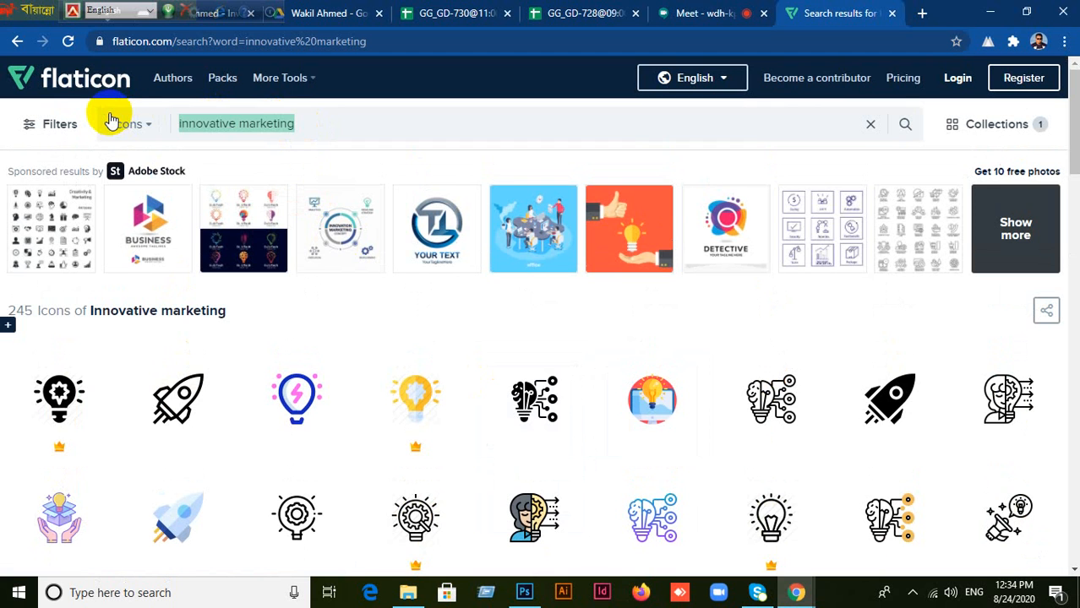
text(Pen)
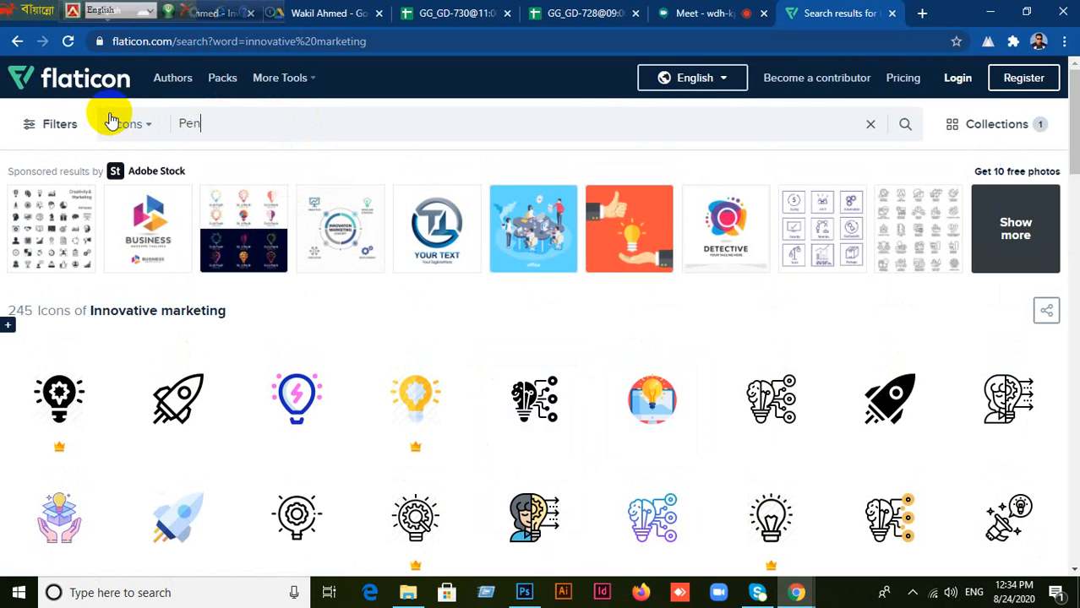
text(cil)
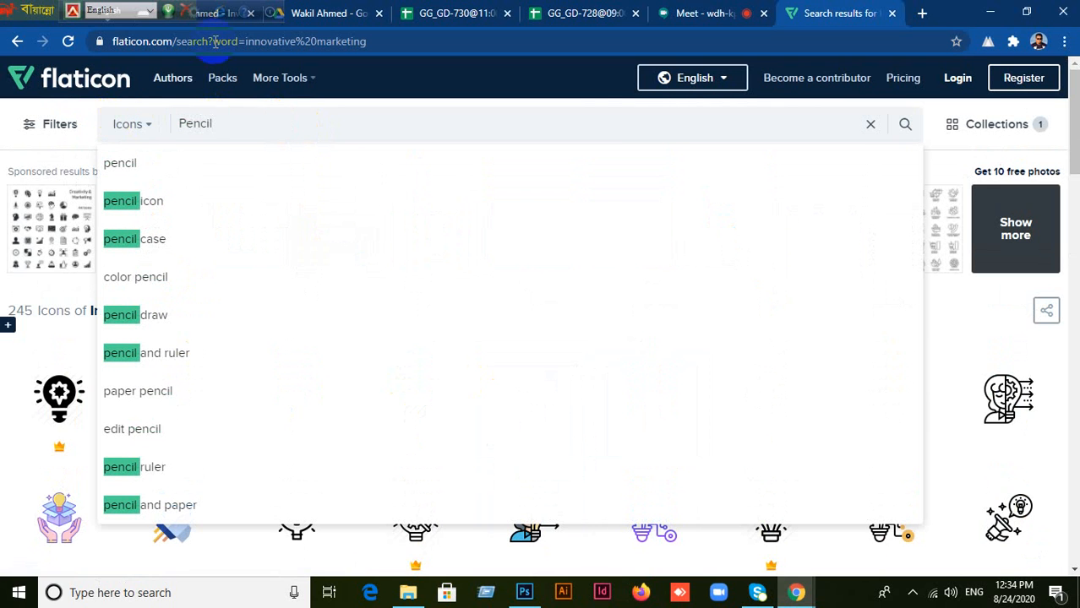
click(156, 359)
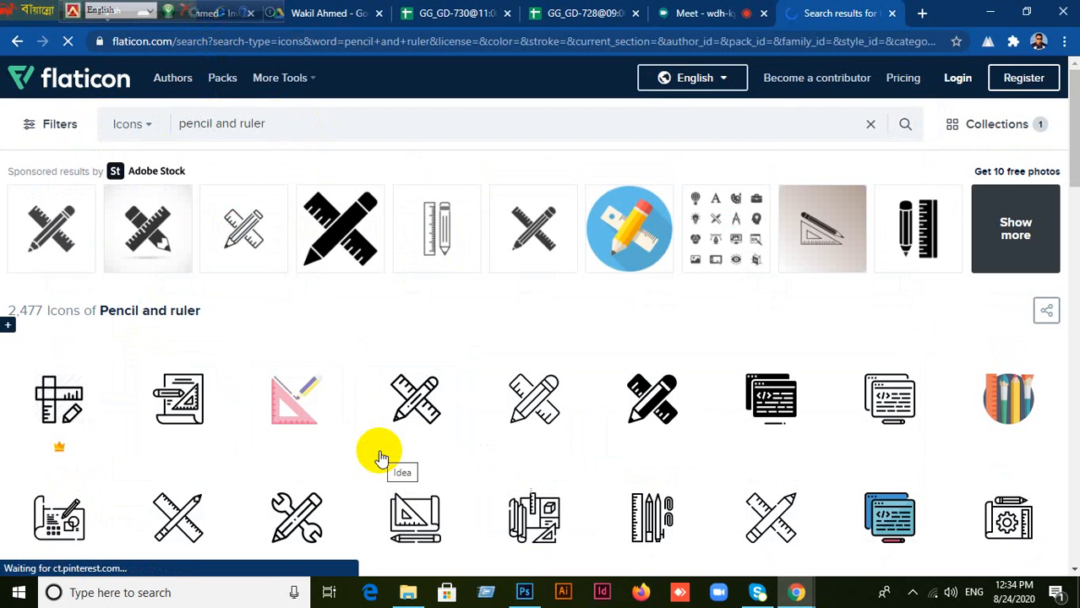
- Add the outlined crossed pencil and ruler in the first results row to the collection, and switch to Photoshop to check the Business Strategy icon
mouse_move(393, 357)
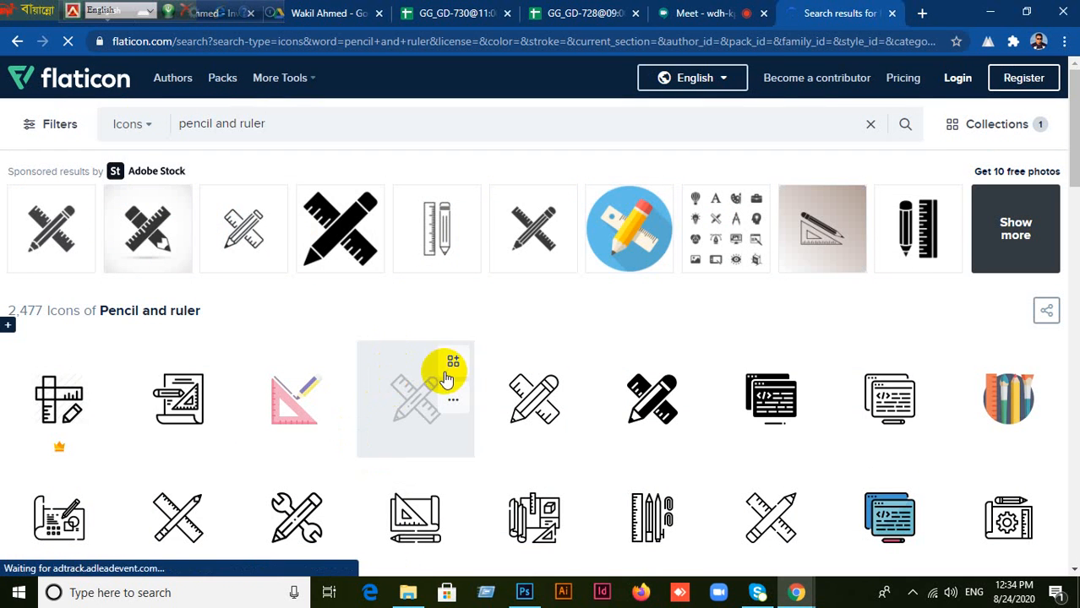
scroll(625, 402, down, 1)
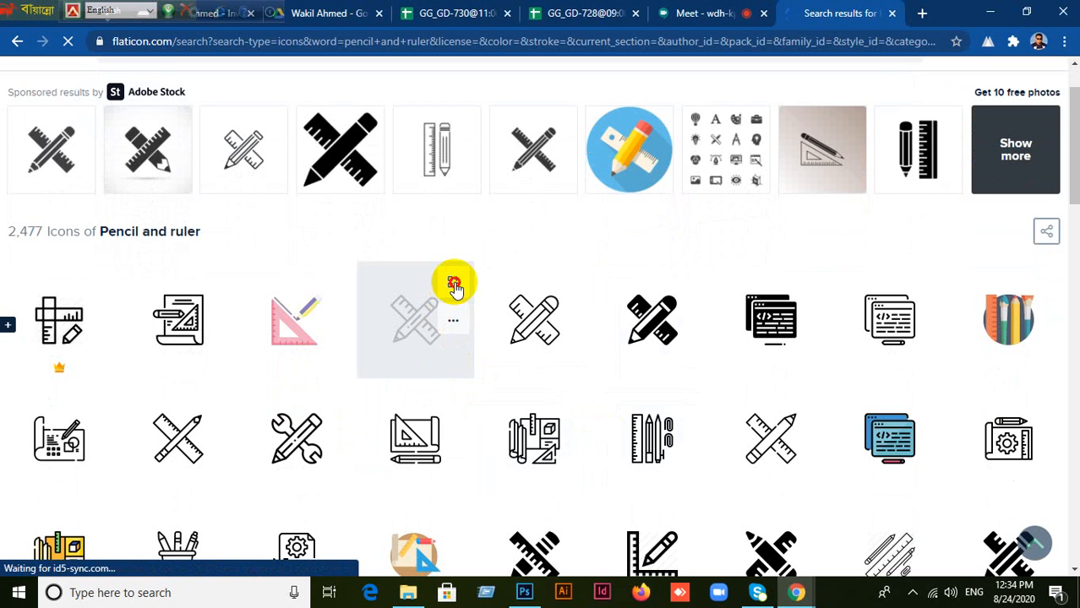
scroll(803, 289, up, 1)
scroll(803, 289, down, 2)
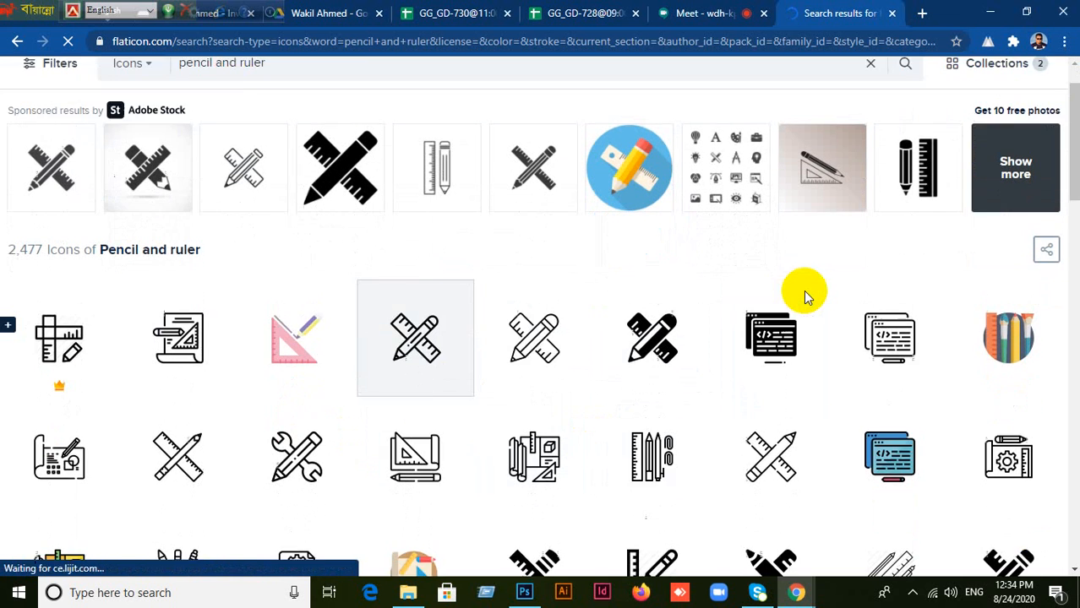
click(526, 592)
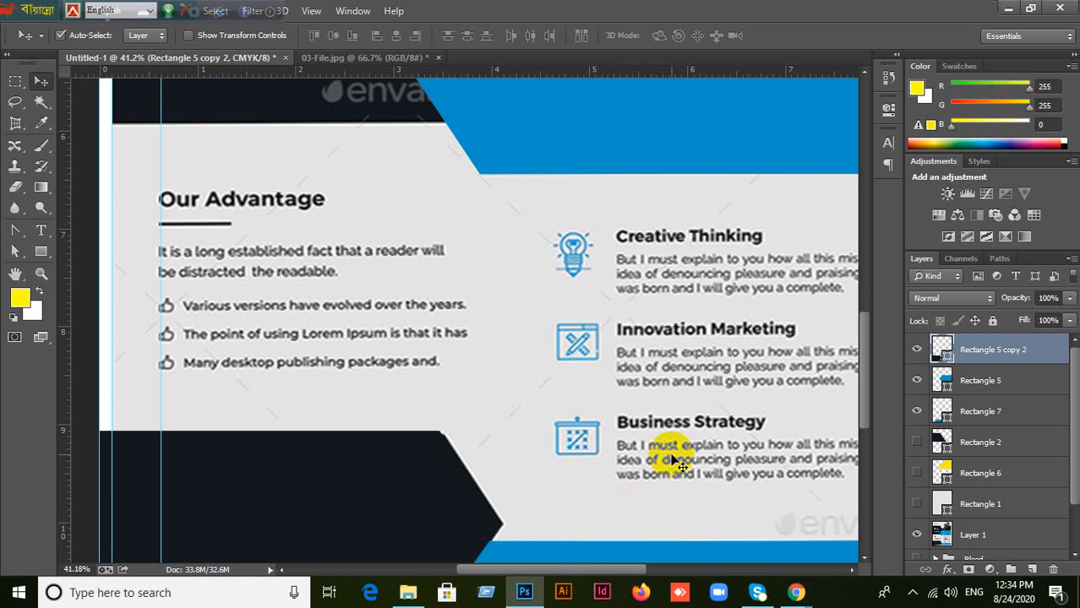
- Return to Flaticon in Chrome and search the icons for "strategy" using the suggested term
click(796, 594)
click(676, 535)
scroll(571, 454, up, 2)
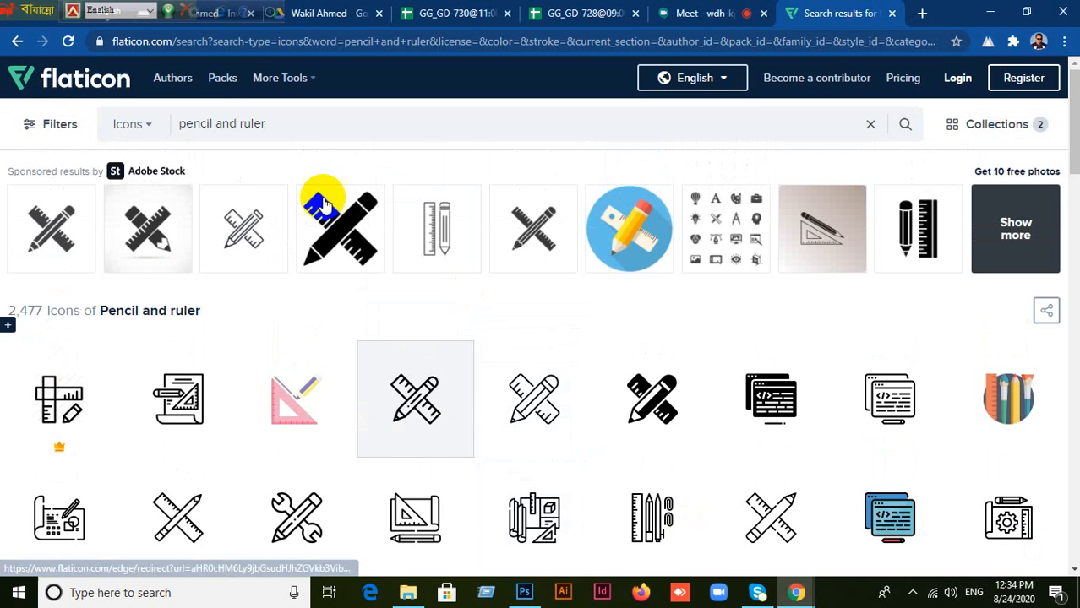
drag(267, 123, 175, 118)
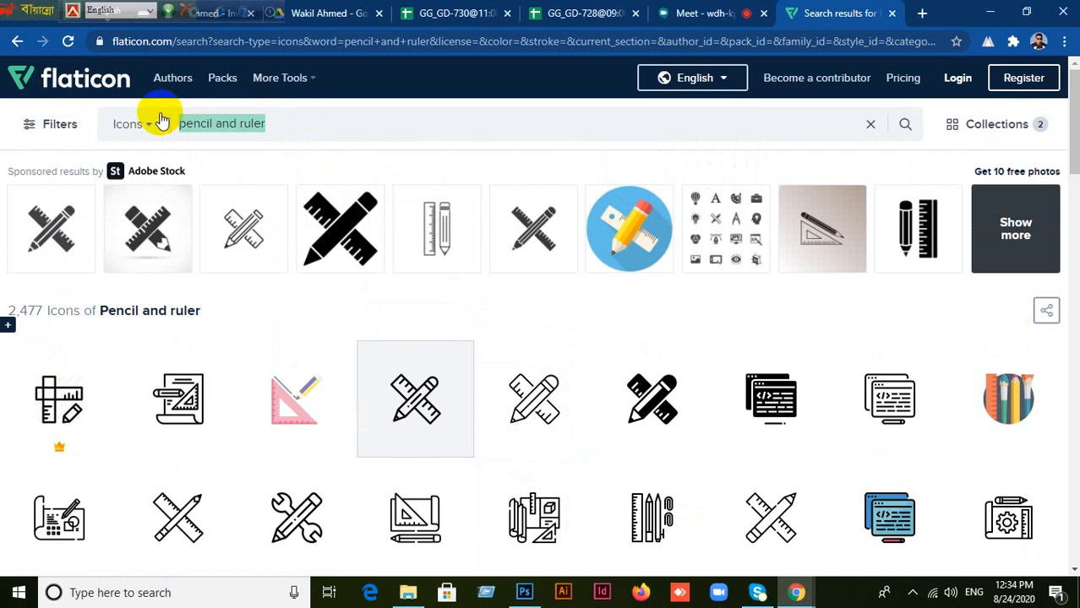
text(Str)
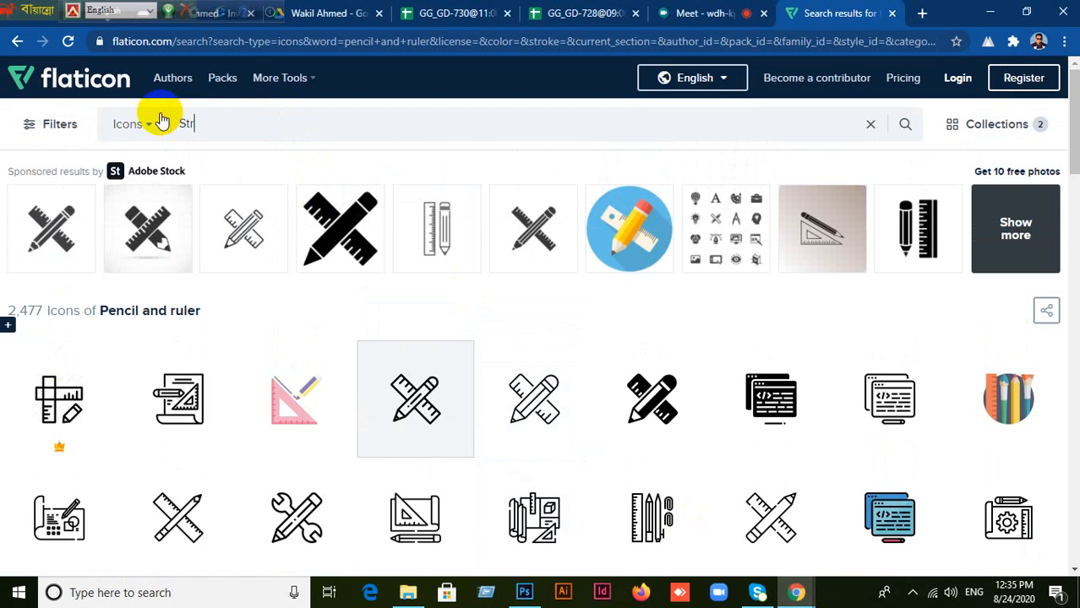
text(a)
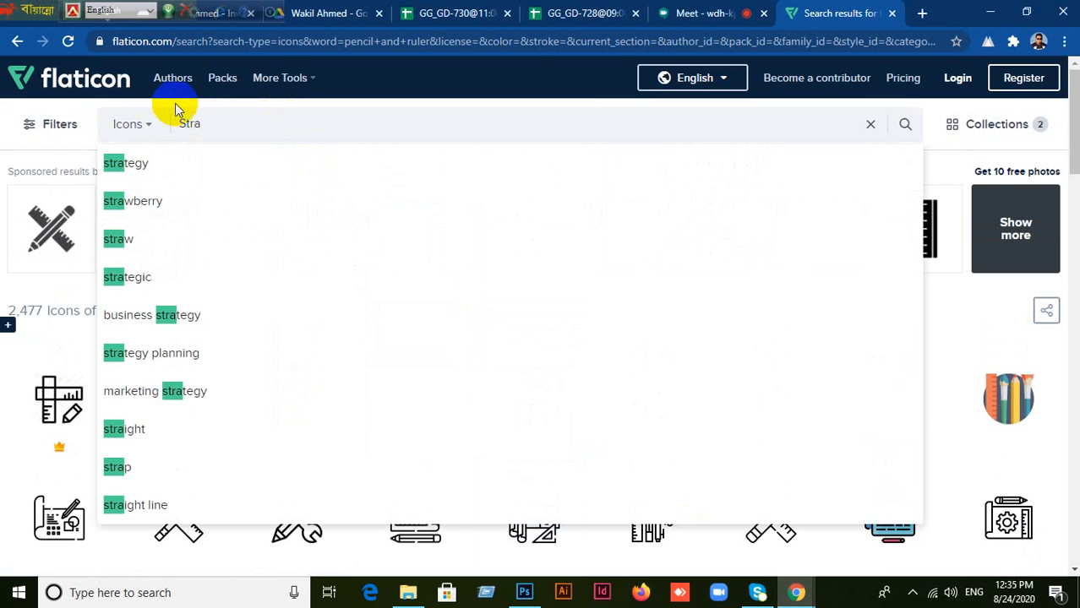
click(128, 162)
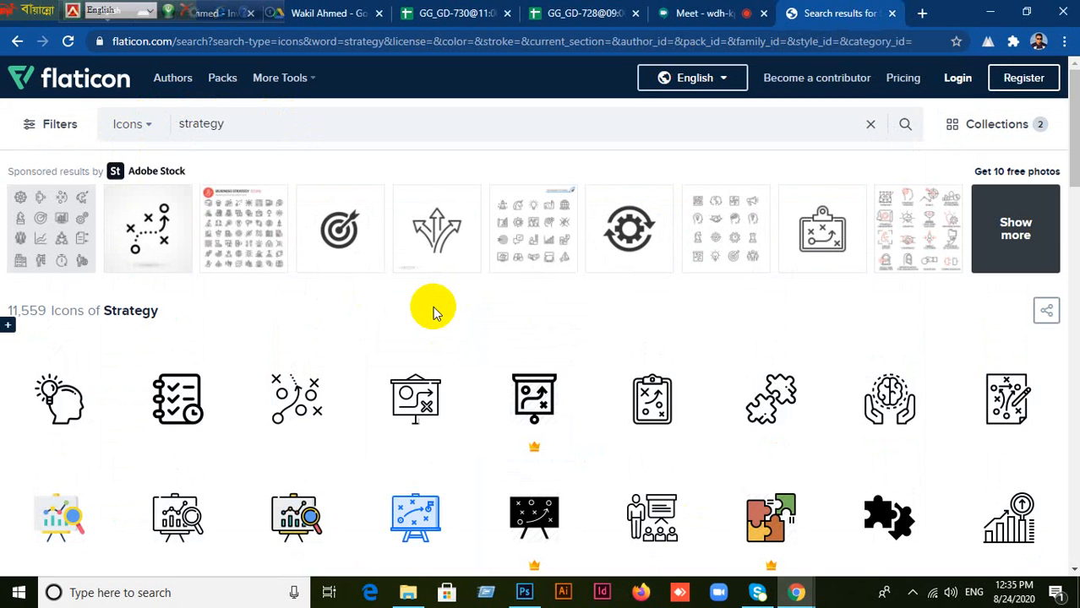
- Look through the first page of strategy icons for a presentation board match, and switch to Photoshop to recheck the flyer's Business Strategy icon
scroll(499, 369, down, 4)
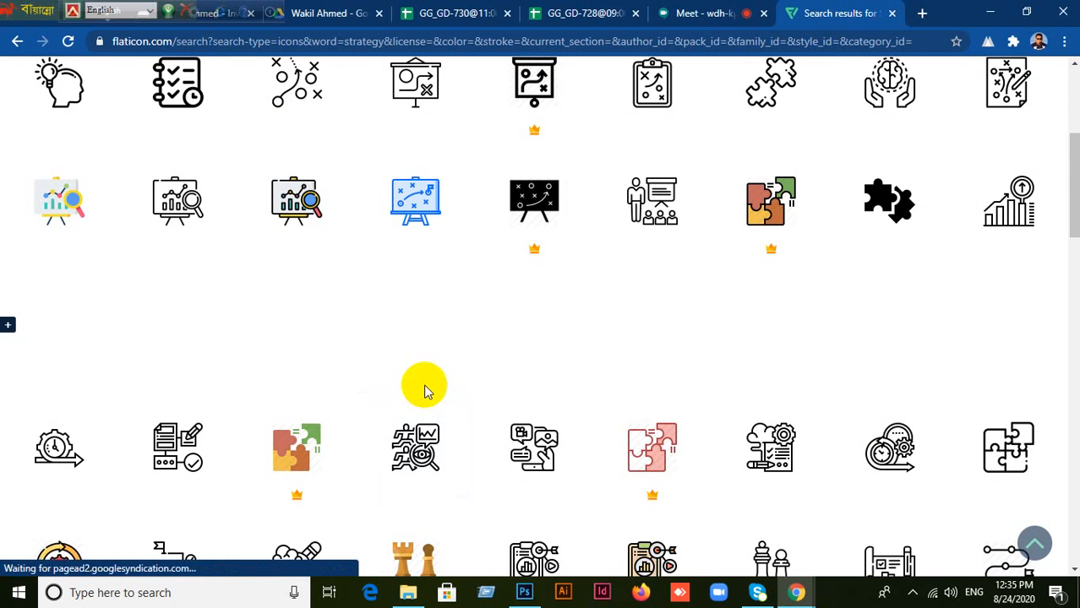
scroll(424, 389, down, 3)
scroll(397, 445, down, 3)
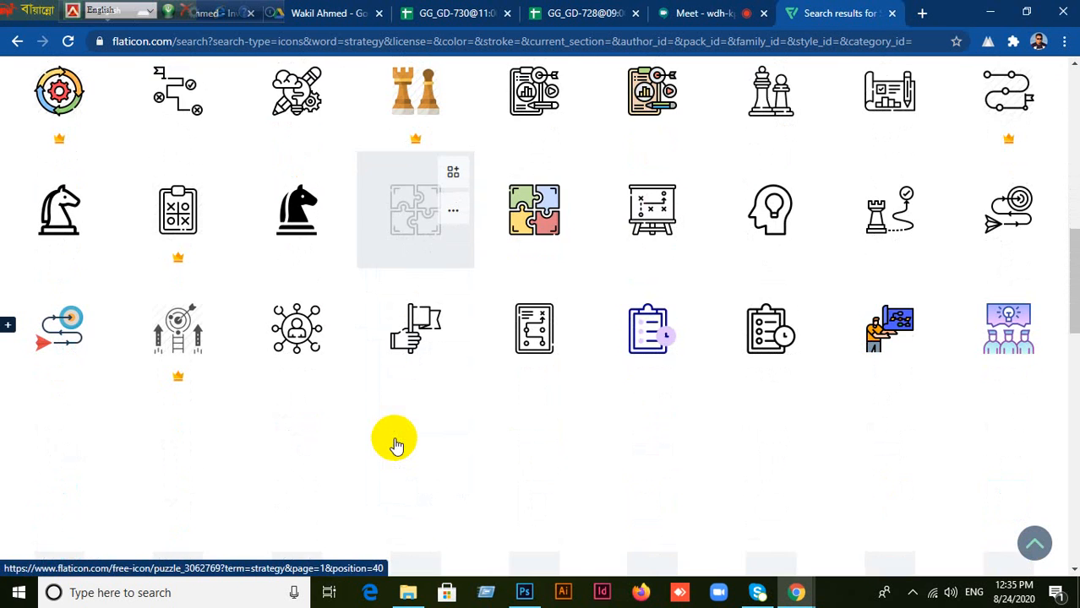
scroll(397, 443, down, 1)
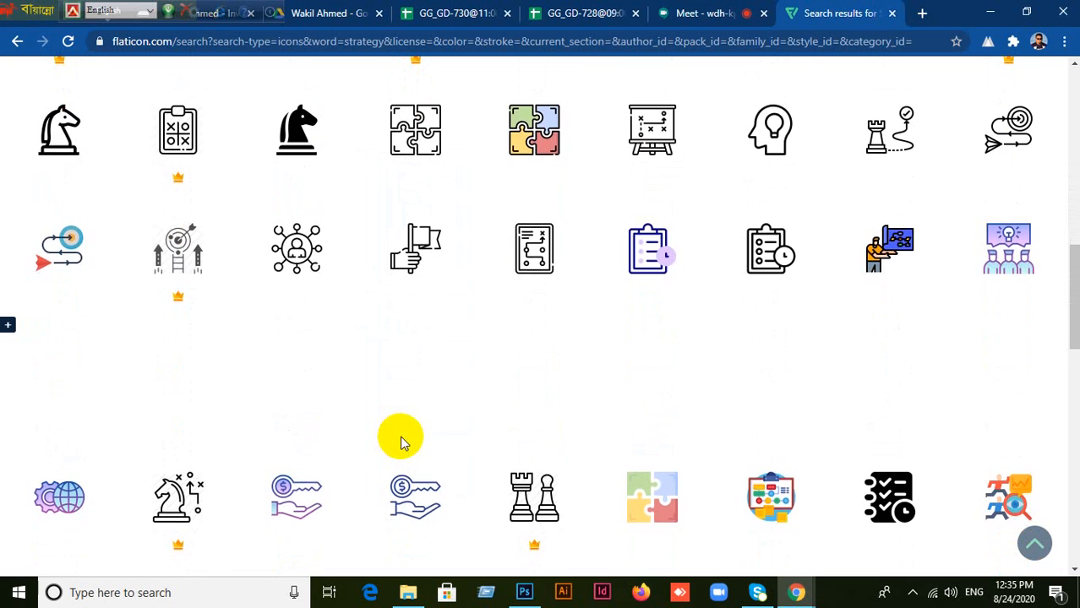
scroll(402, 444, down, 3)
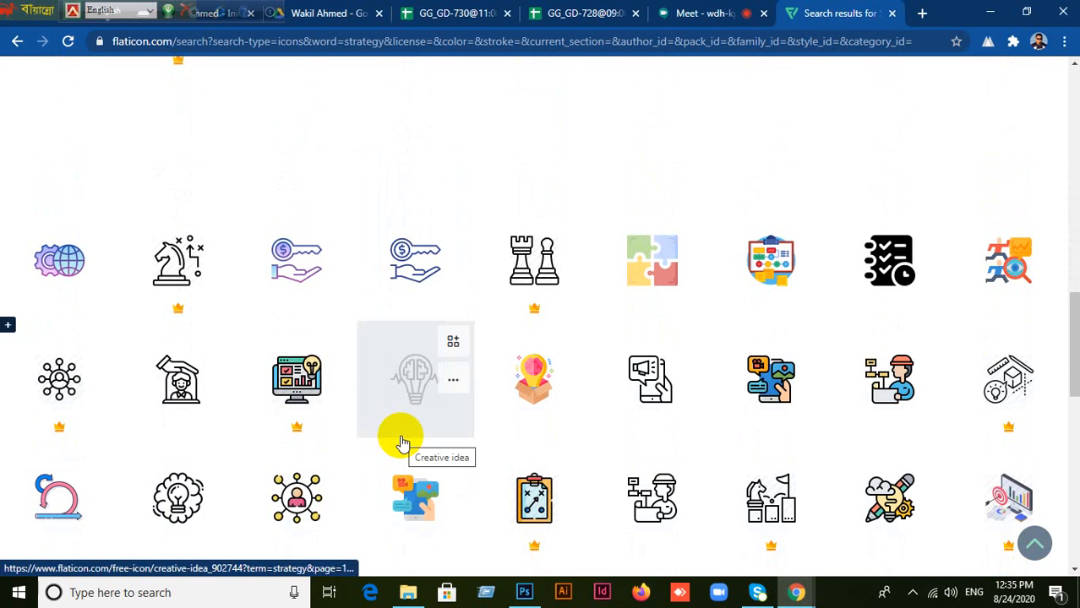
scroll(401, 443, down, 3)
scroll(401, 444, down, 2)
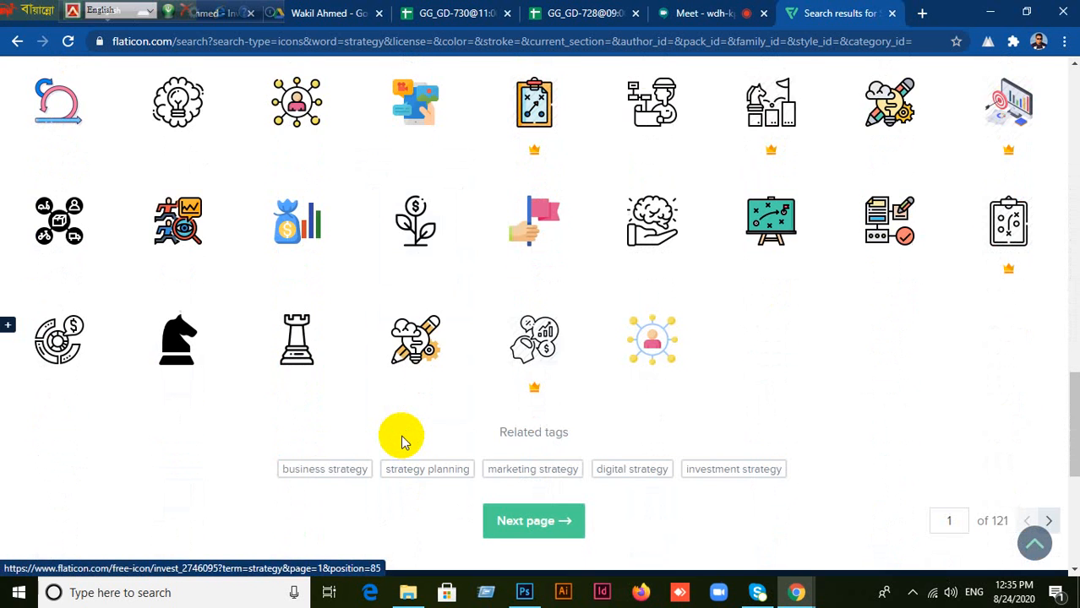
scroll(401, 444, up, 5)
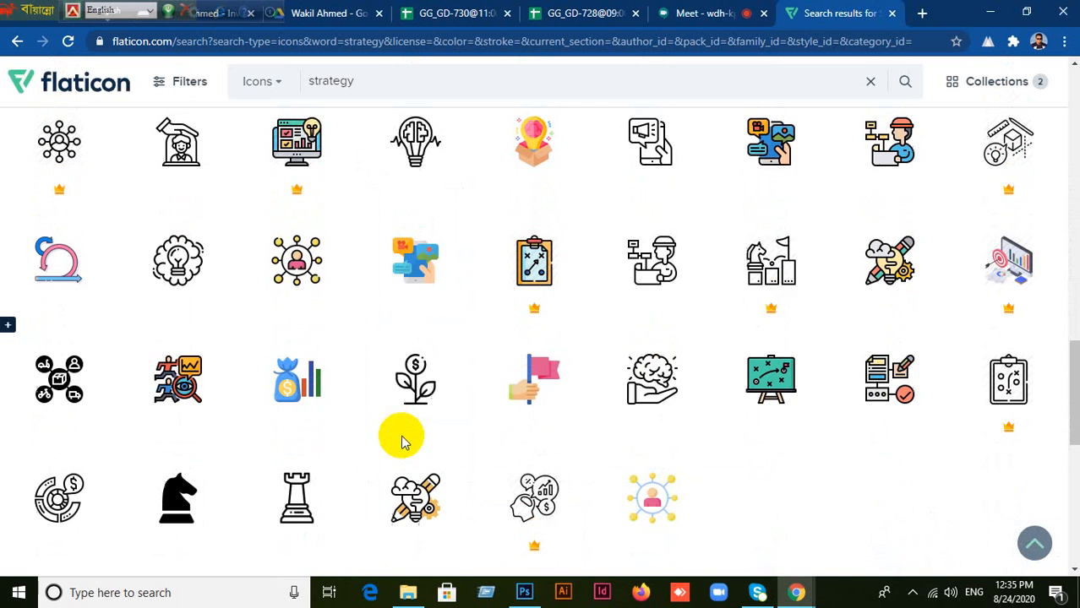
scroll(402, 442, up, 2)
scroll(402, 441, up, 3)
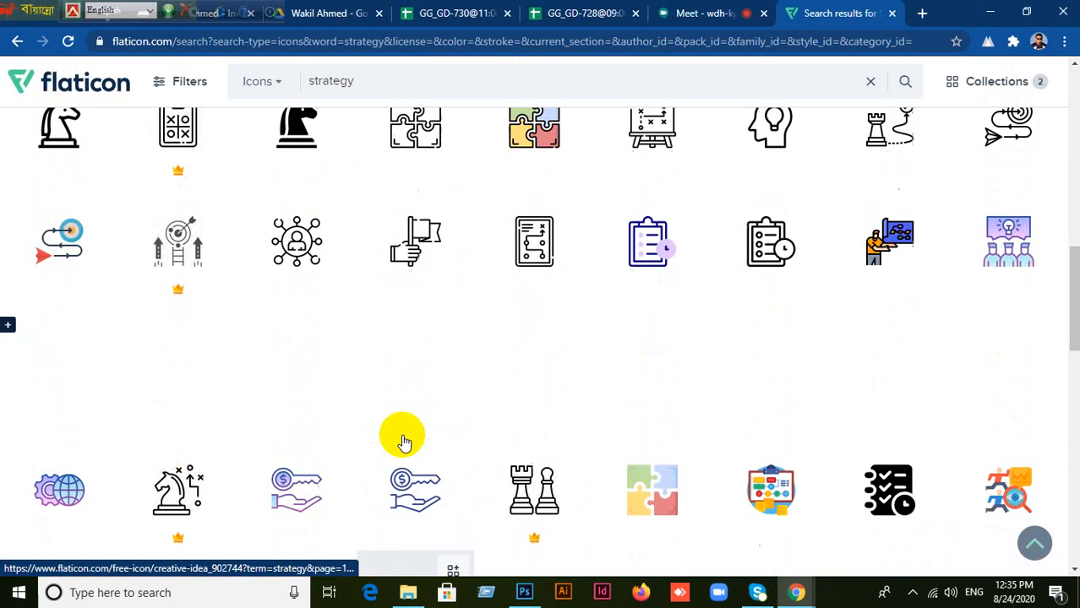
scroll(402, 441, up, 2)
scroll(402, 441, up, 2)
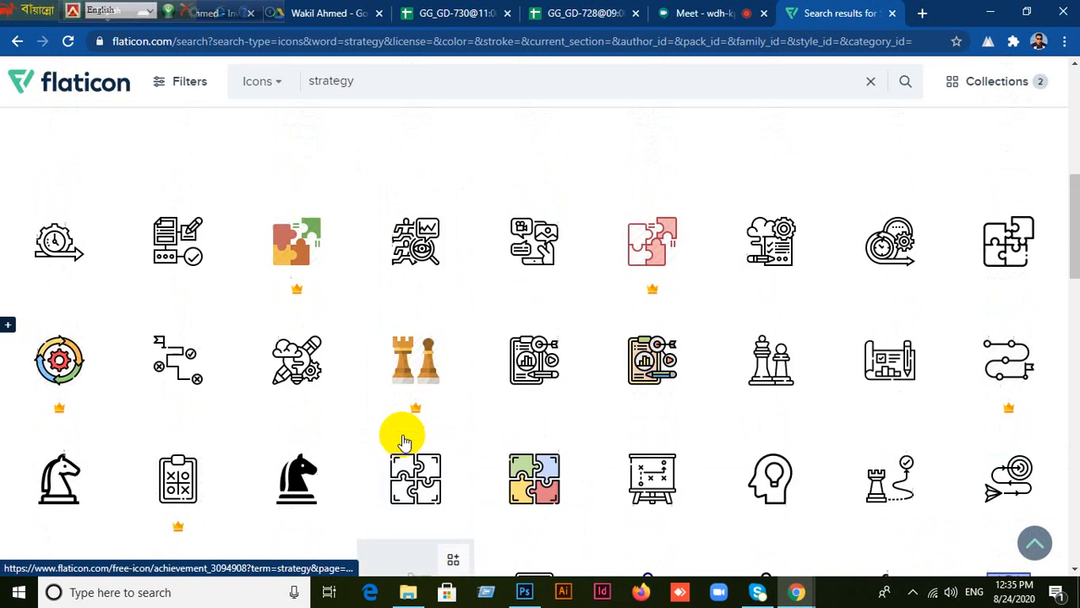
scroll(404, 441, down, 2)
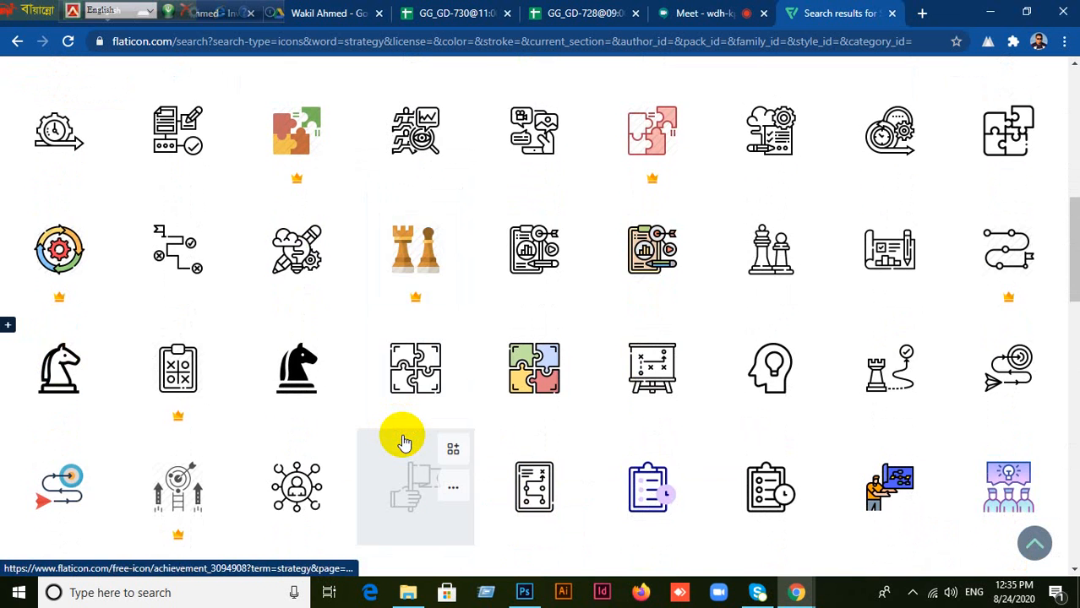
scroll(403, 441, down, 2)
scroll(402, 441, down, 5)
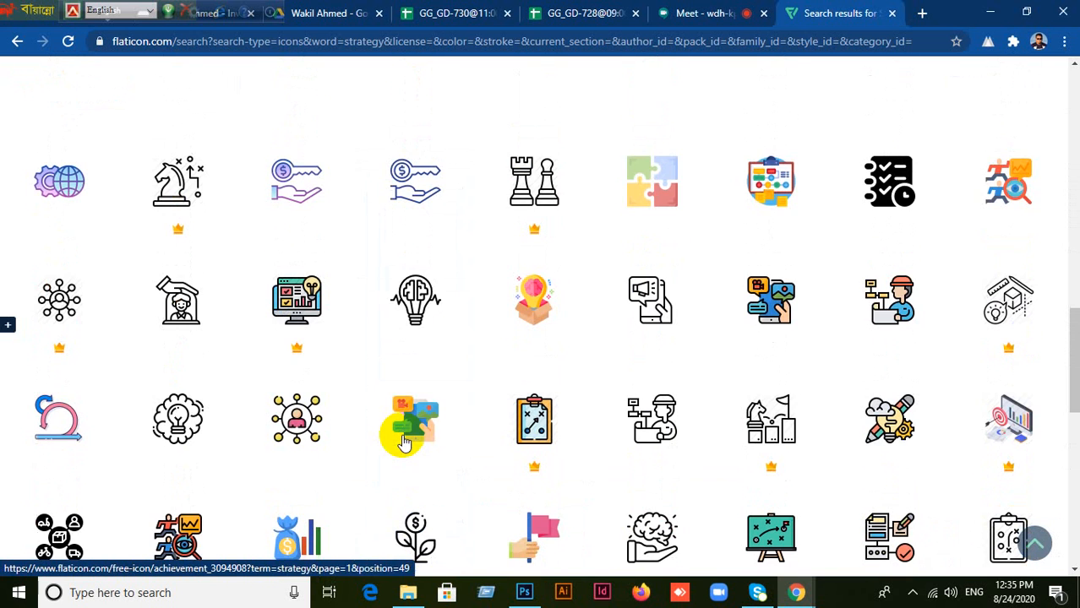
scroll(402, 441, down, 4)
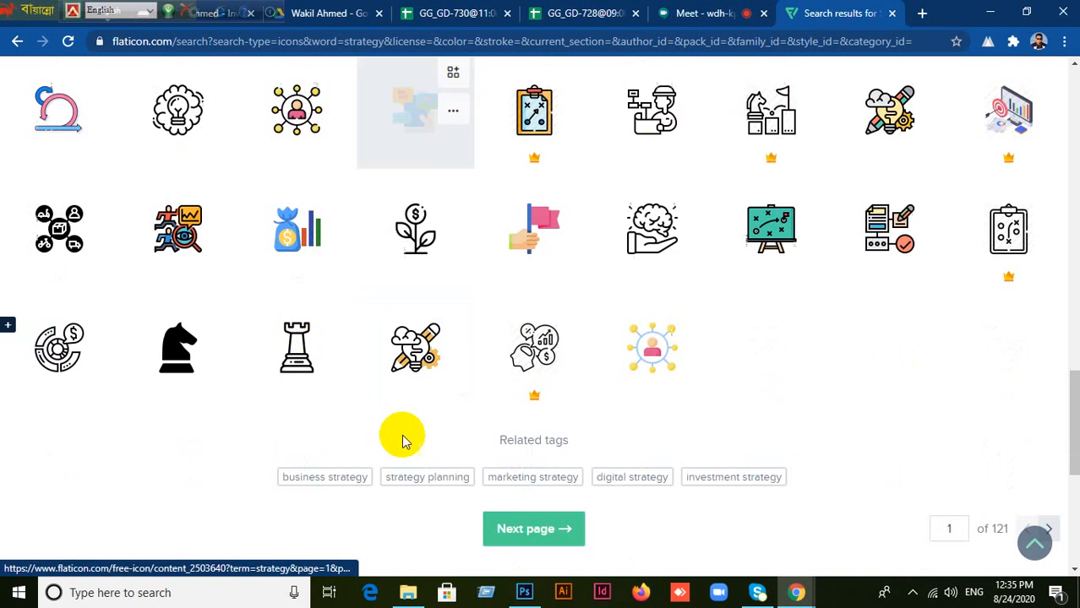
click(525, 593)
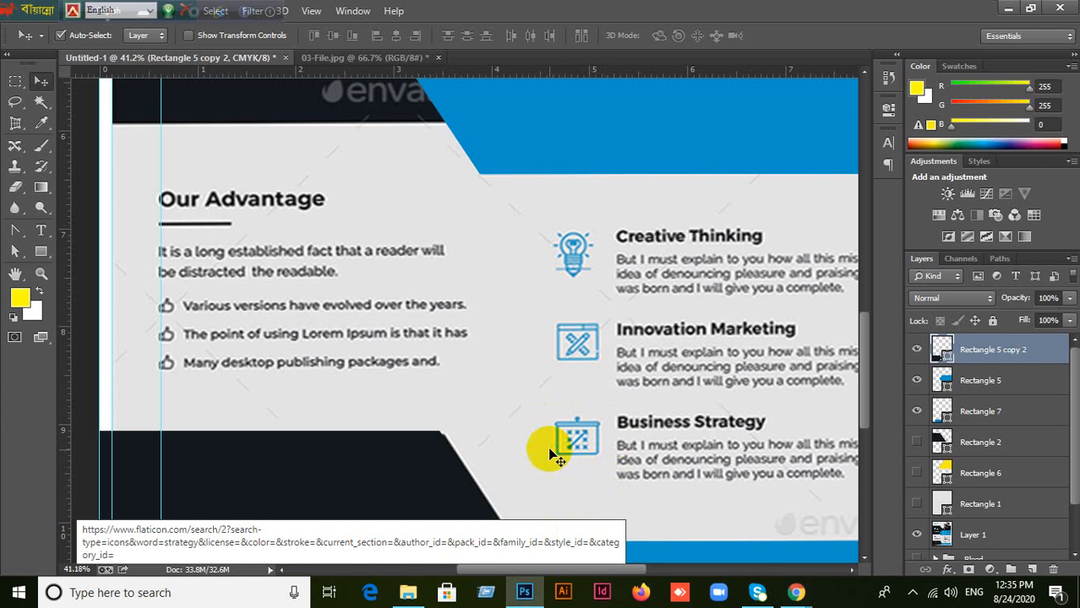
- Return to Flaticon in Chrome and open the second page of the strategy results
mouse_move(793, 597)
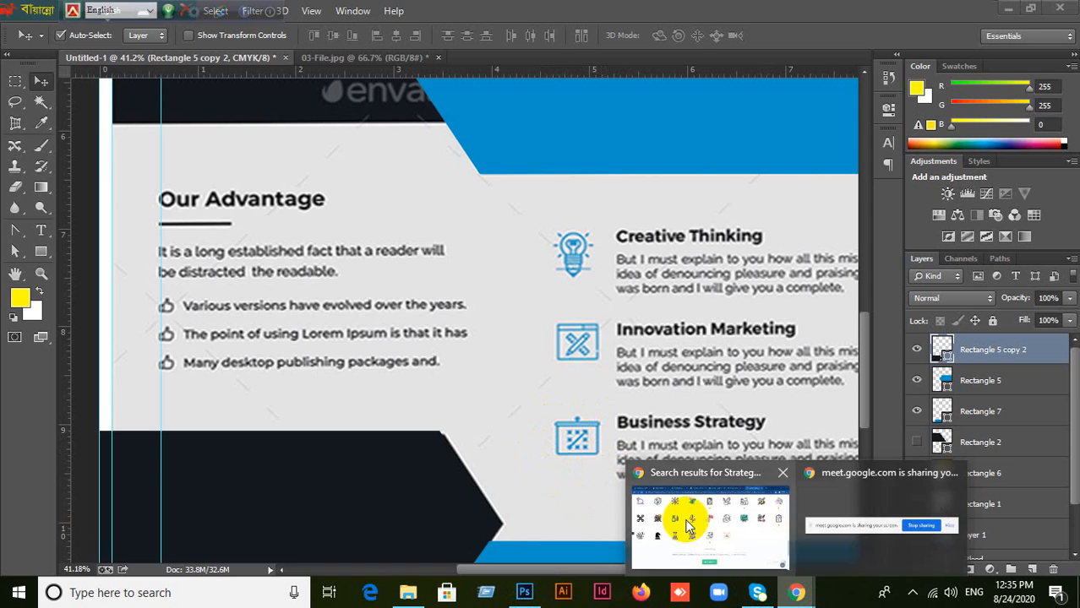
click(682, 513)
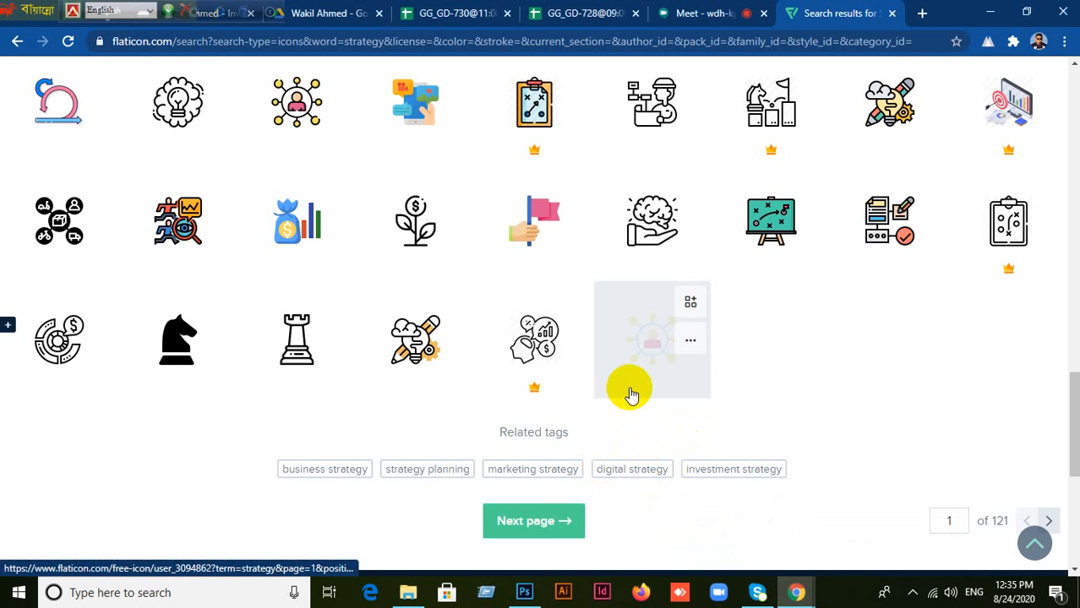
scroll(631, 395, up, 1)
scroll(631, 394, up, 3)
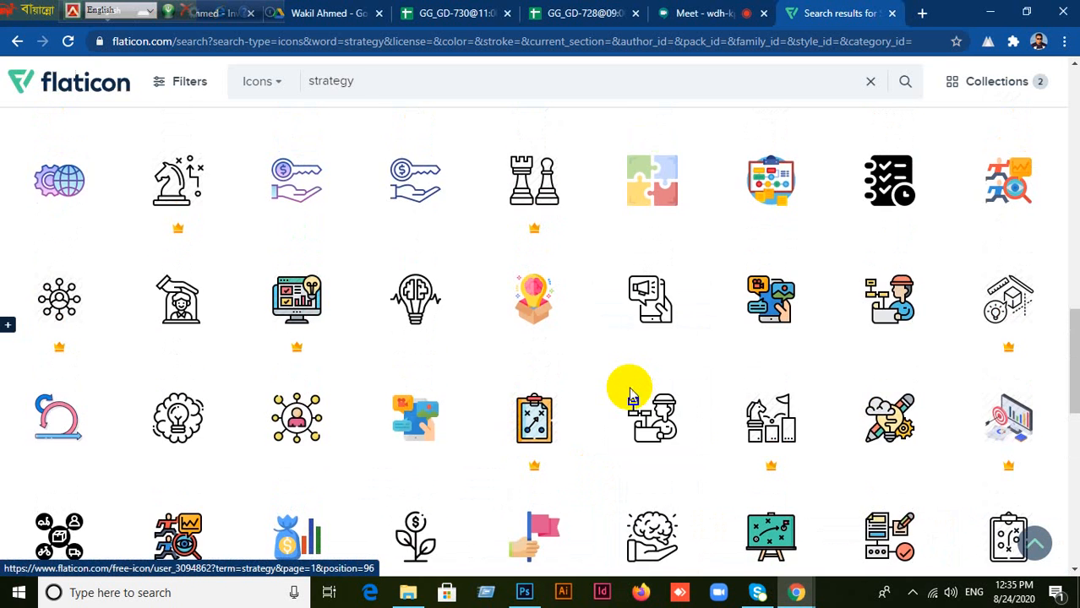
scroll(631, 394, down, 2)
scroll(631, 395, down, 3)
click(540, 440)
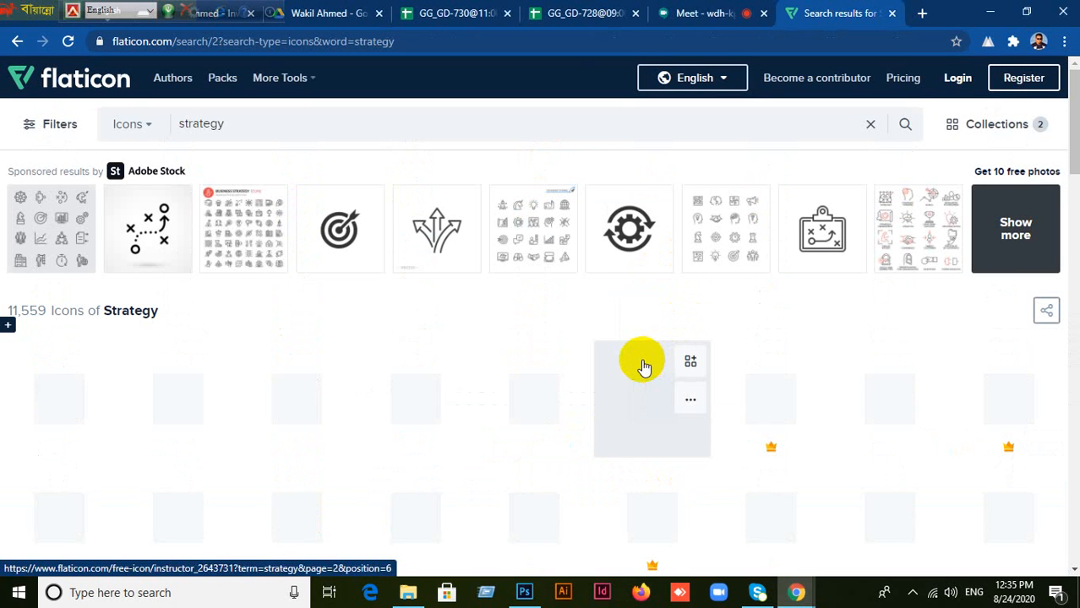
- Examine the second page of strategy results for an outlined icon suitable for the flyer's Business Strategy item
scroll(624, 360, down, 3)
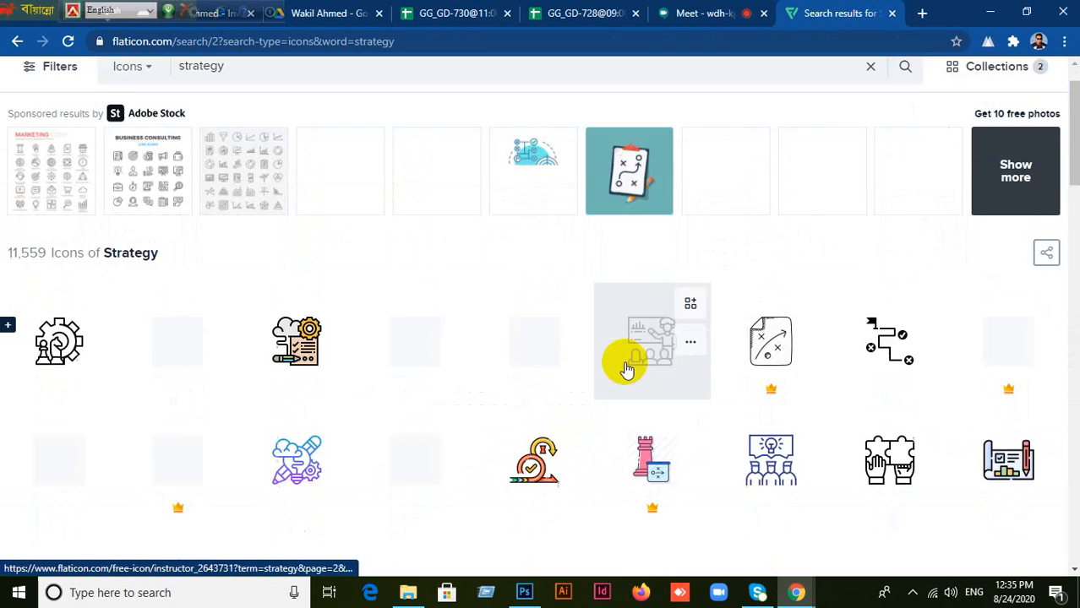
scroll(623, 361, down, 2)
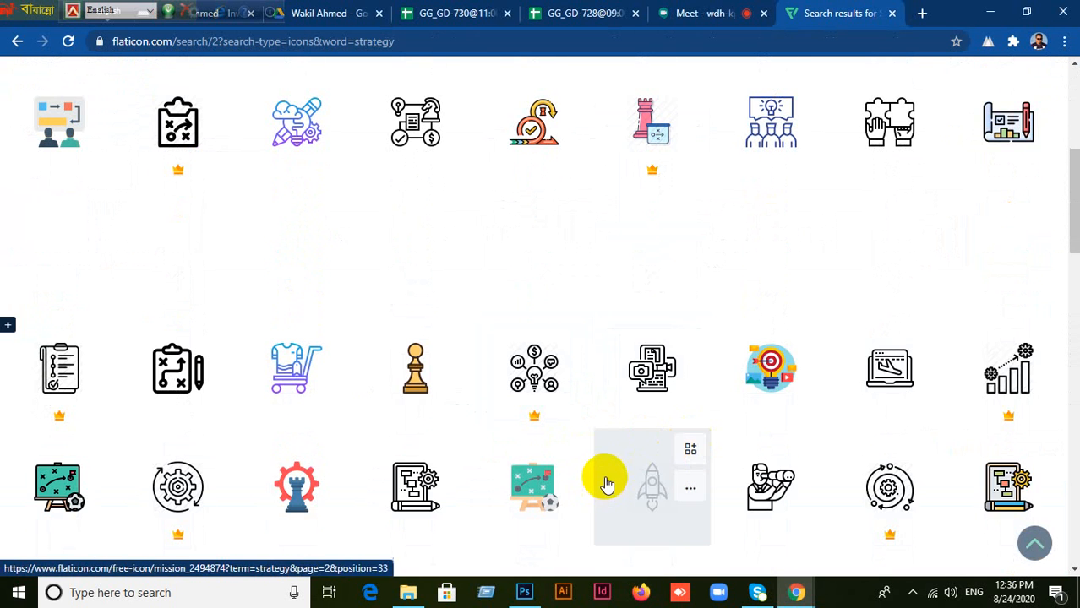
scroll(607, 478, down, 4)
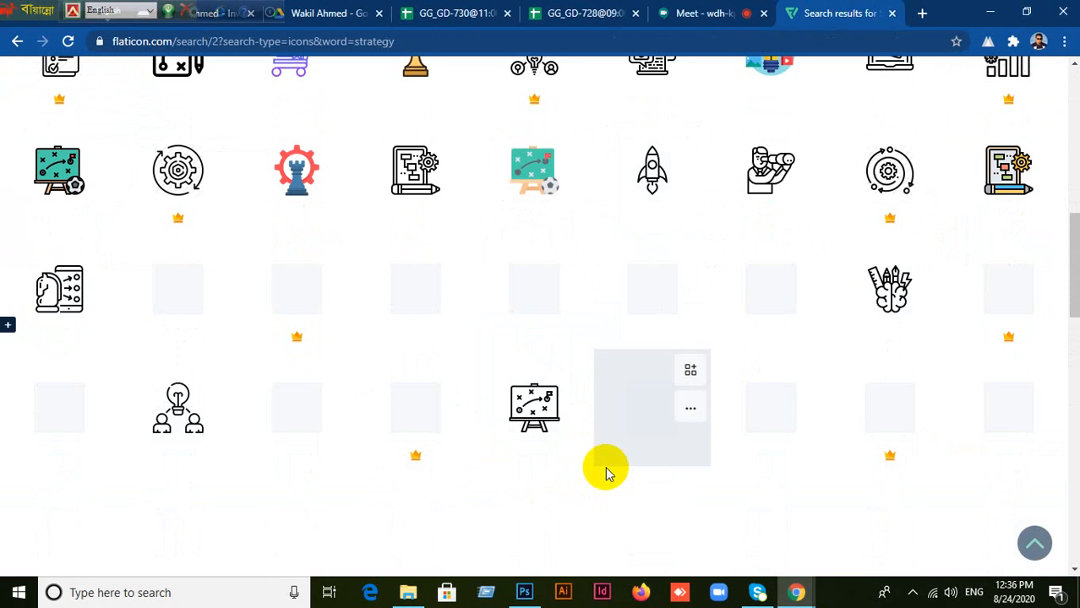
scroll(608, 475, down, 3)
scroll(608, 465, up, 4)
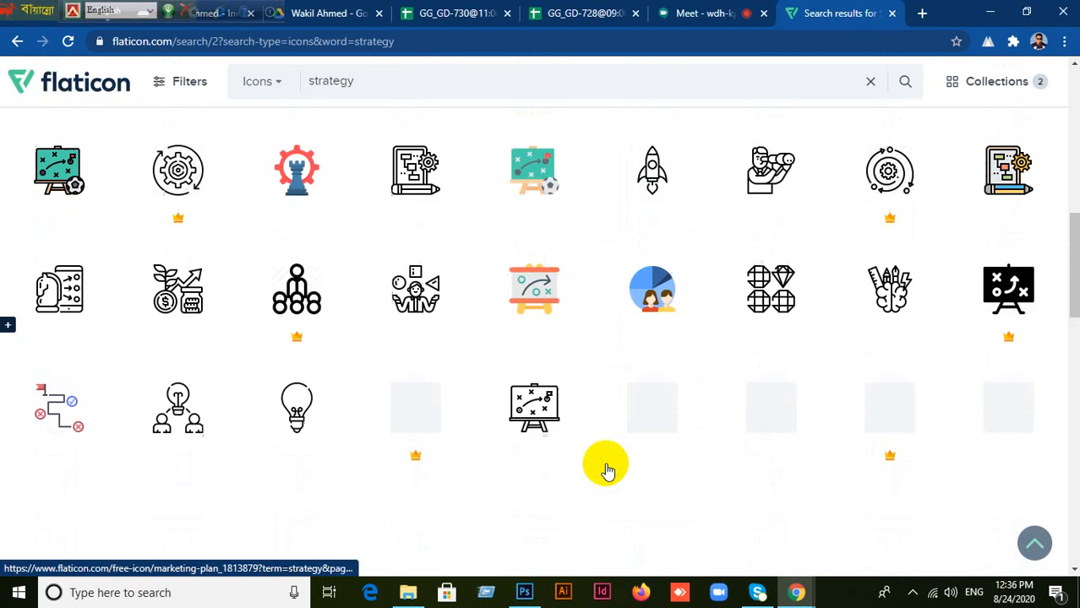
scroll(617, 459, up, 3)
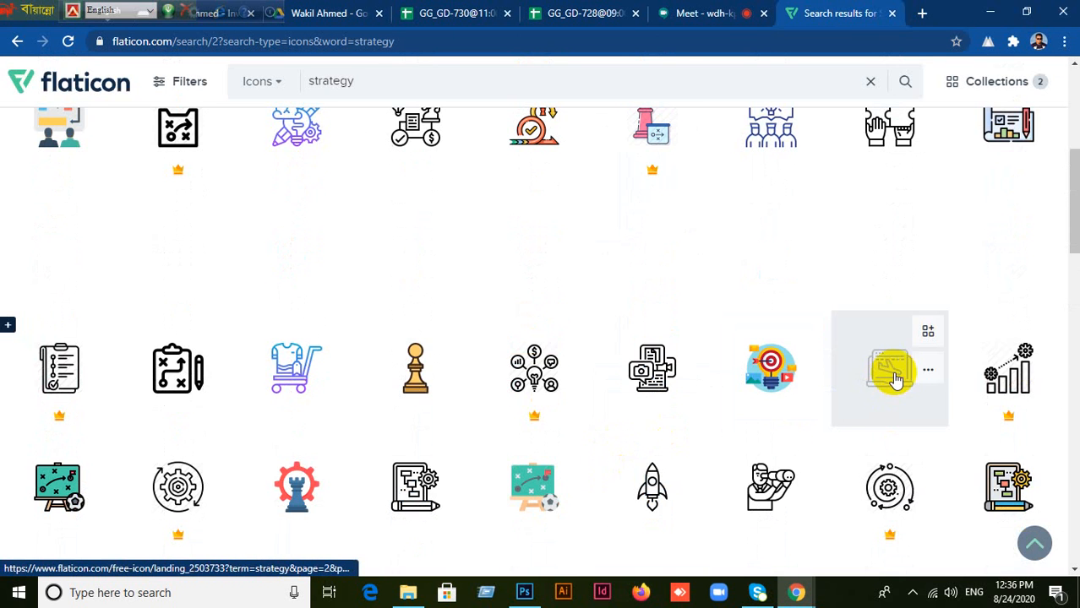
scroll(398, 441, down, 6)
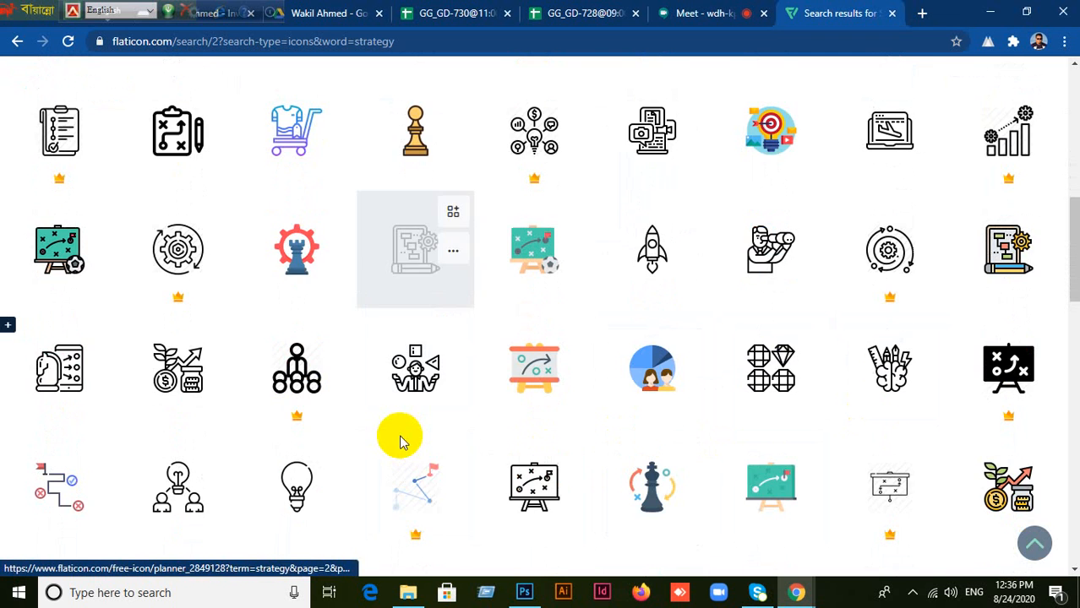
scroll(395, 434, down, 1)
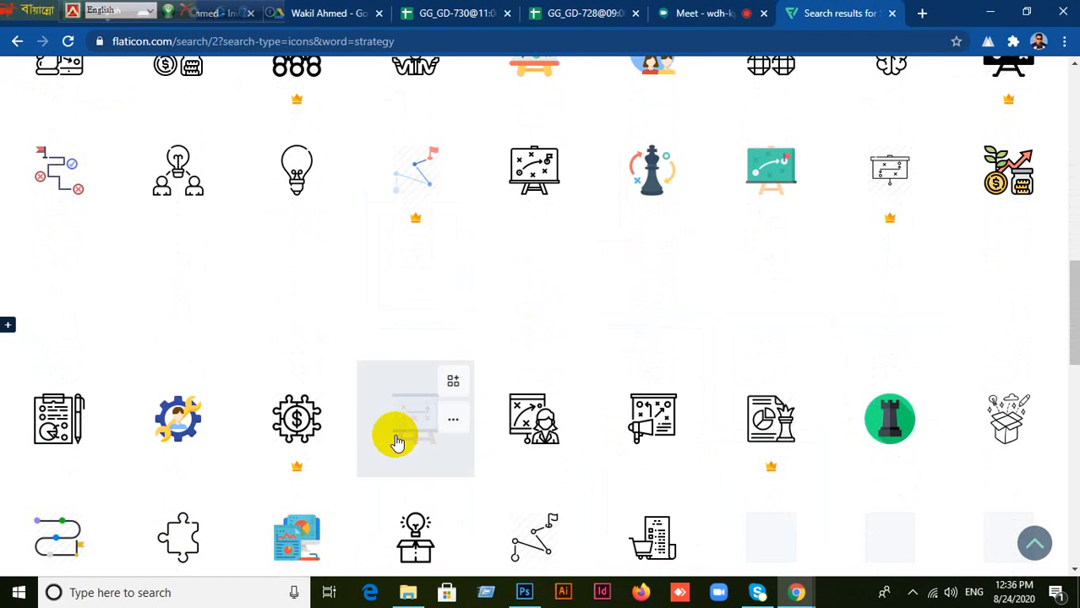
scroll(320, 467, down, 1)
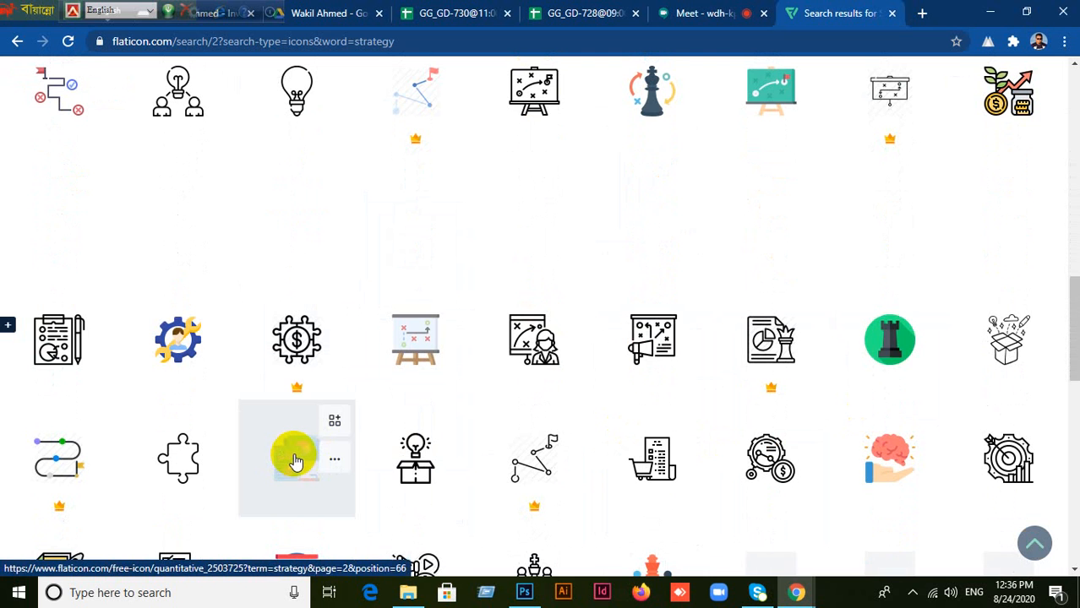
scroll(443, 424, down, 2)
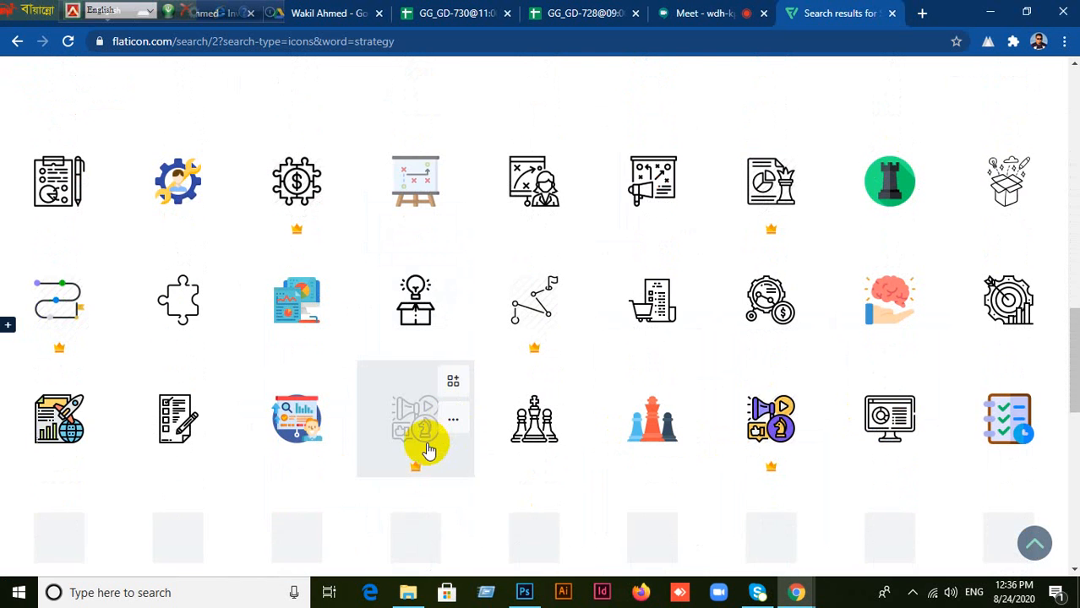
scroll(423, 456, down, 3)
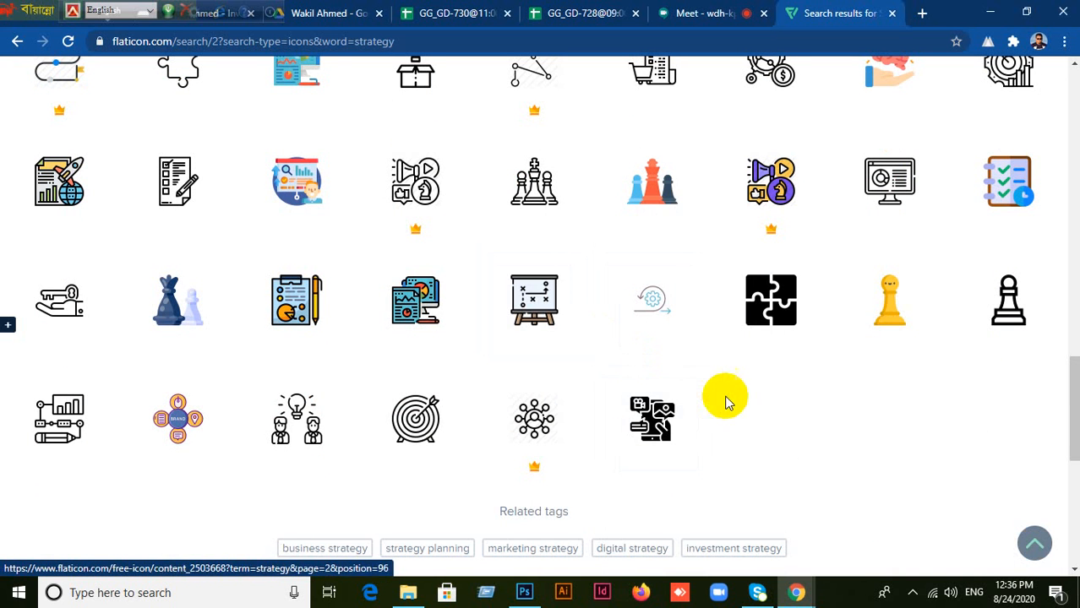
scroll(723, 397, down, 2)
scroll(725, 399, up, 3)
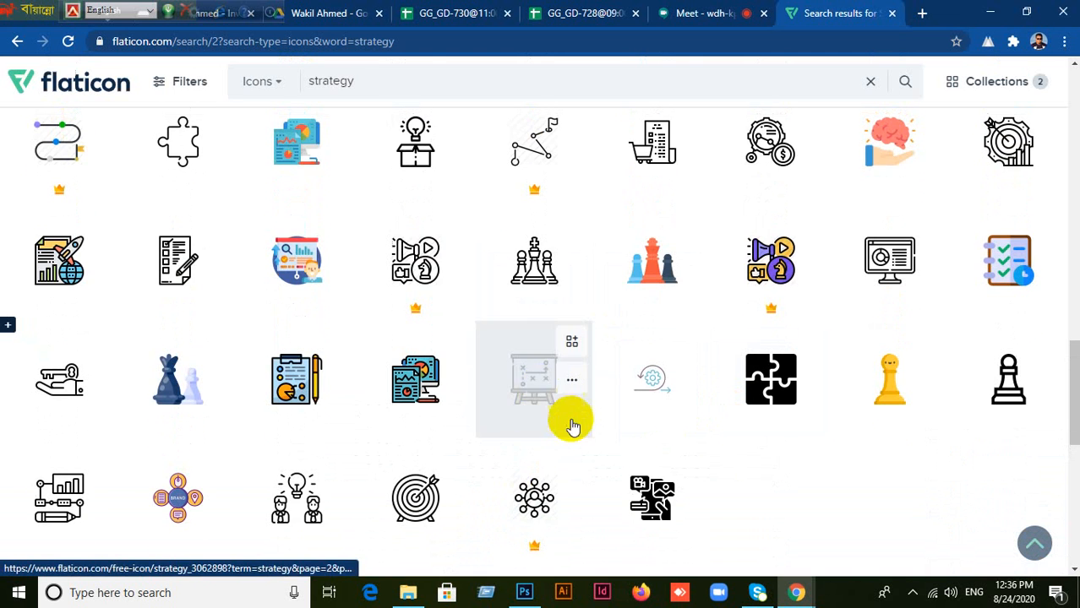
scroll(566, 422, up, 3)
scroll(575, 497, down, 4)
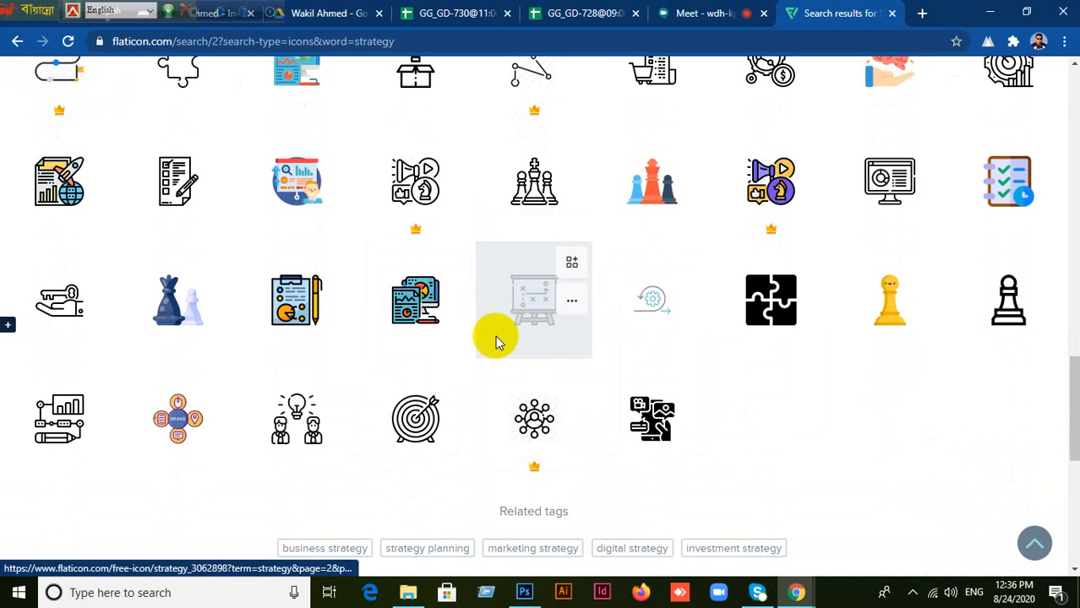
- Add the outlined target with gear and bar chart to the collection, and open My icons collection
scroll(494, 338, up, 3)
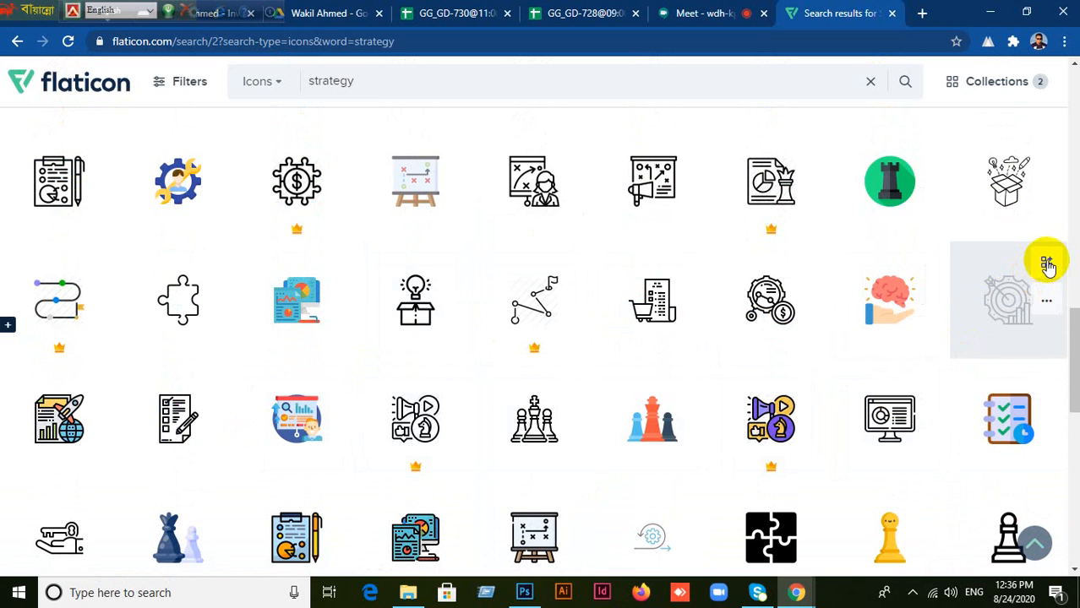
click(1047, 264)
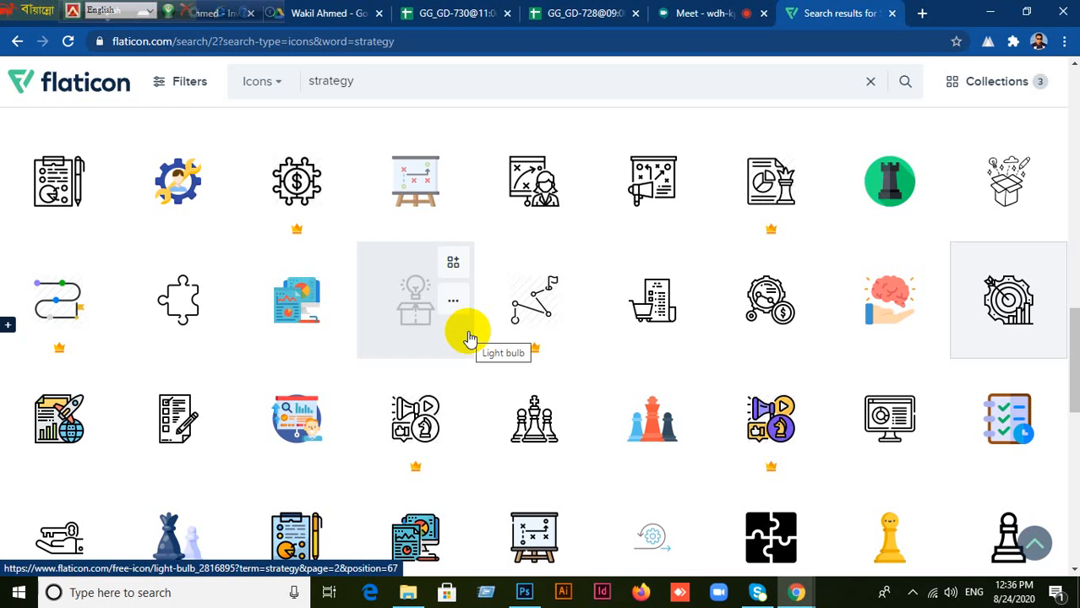
click(1018, 82)
scroll(921, 524, down, 2)
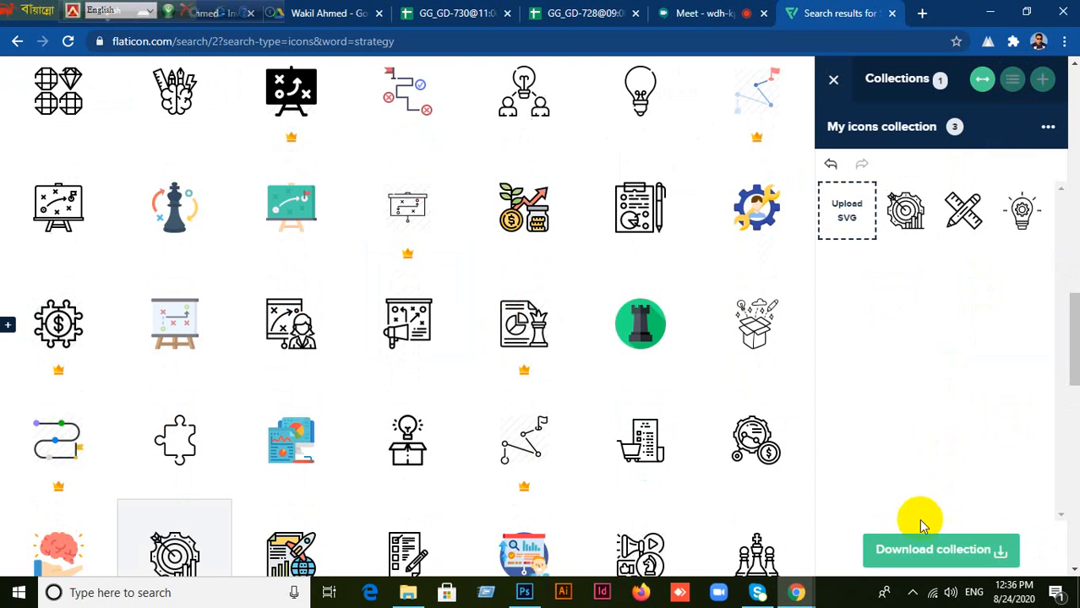
scroll(687, 434, down, 10)
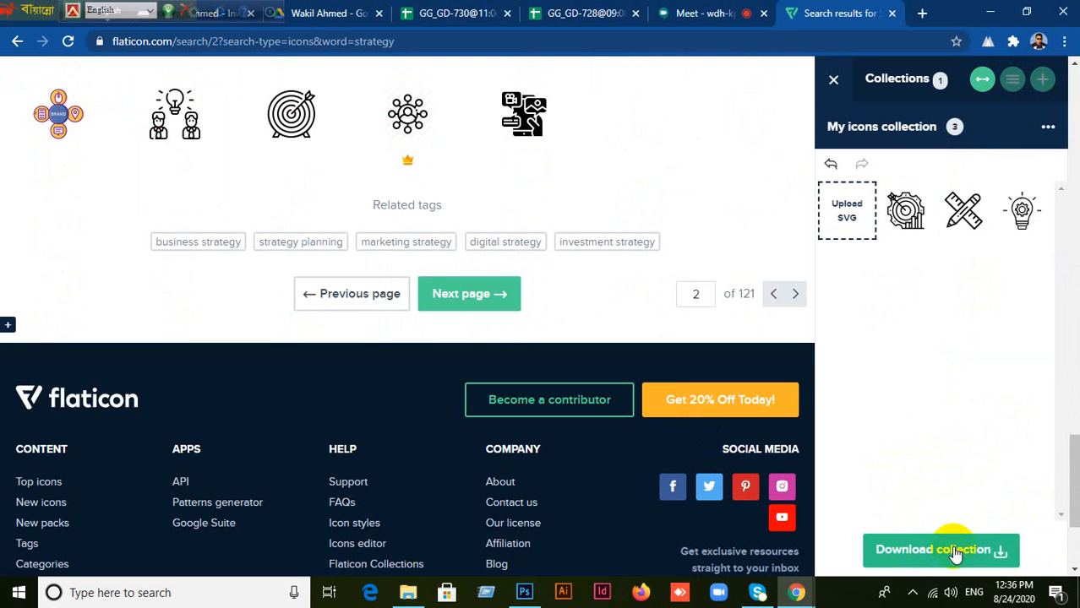
- Download the icon collection in PSD format, and show the downloaded my-icons-collection zip in its folder
click(1006, 536)
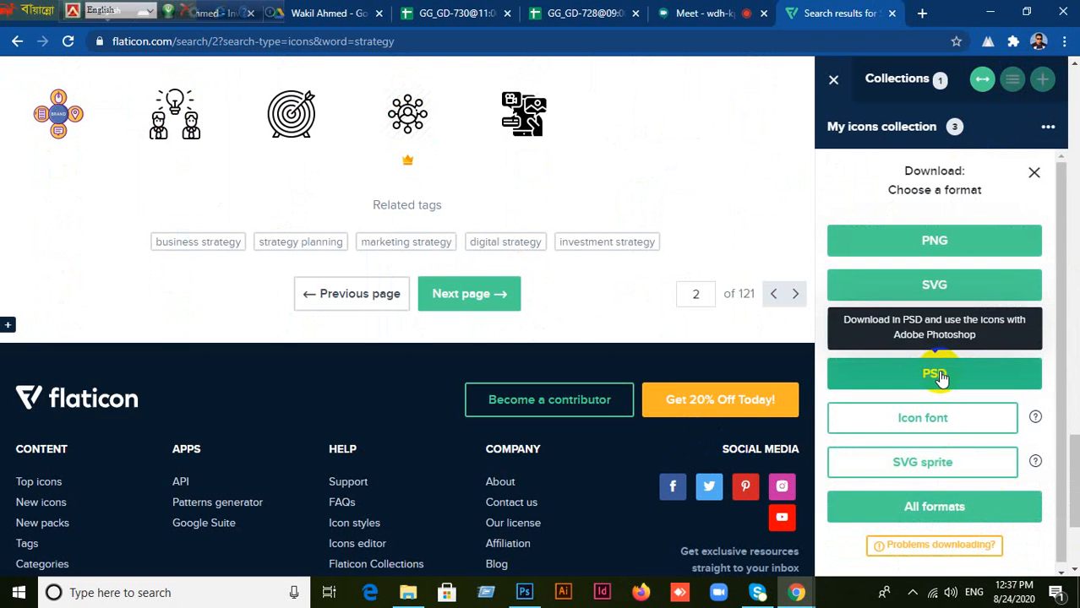
click(936, 371)
click(636, 307)
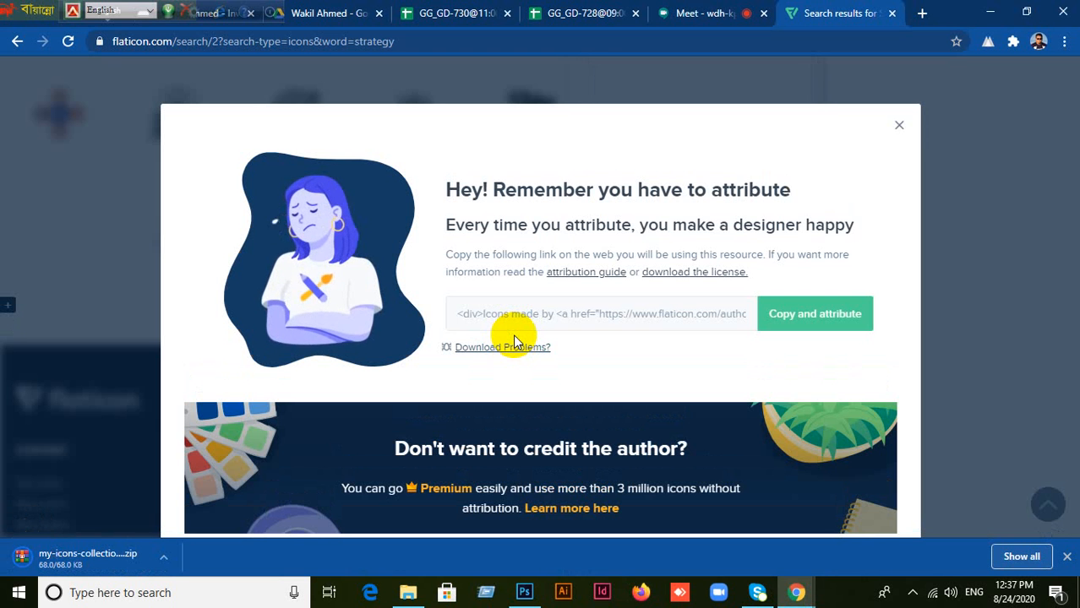
right_click(108, 560)
click(145, 516)
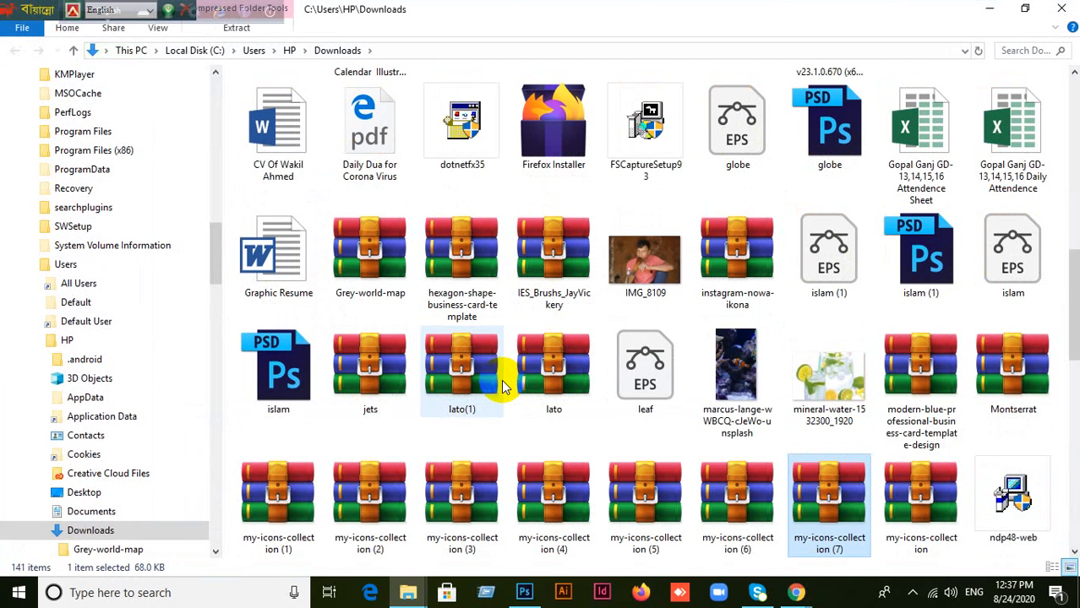
- Locate the my-icons-collection (7) archive in Downloads and extract it to its own my-icons-collection (7) folder
scroll(635, 359, up, 10)
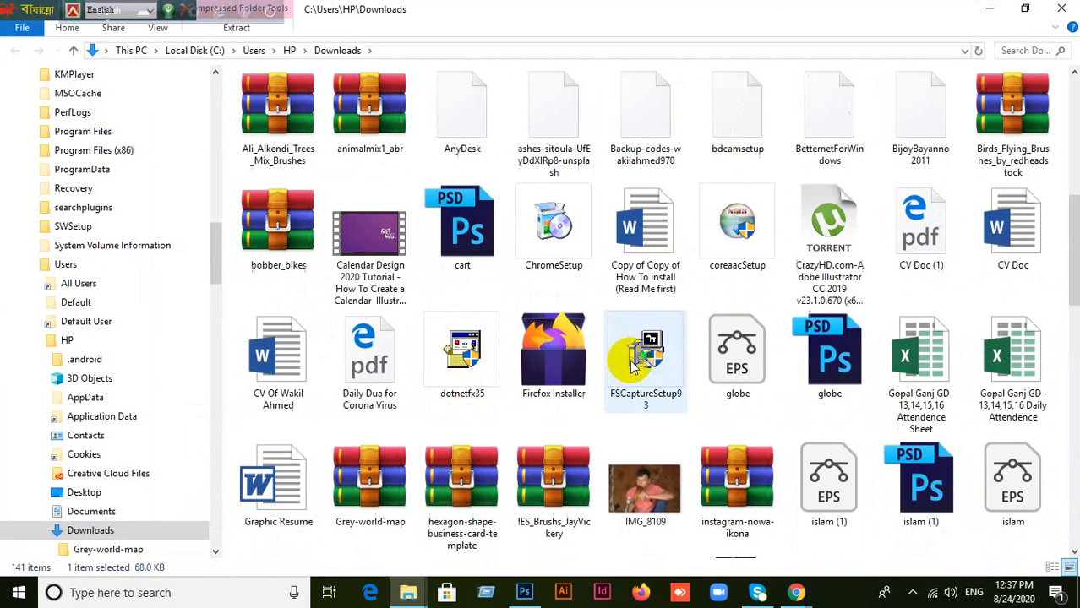
scroll(635, 359, down, 3)
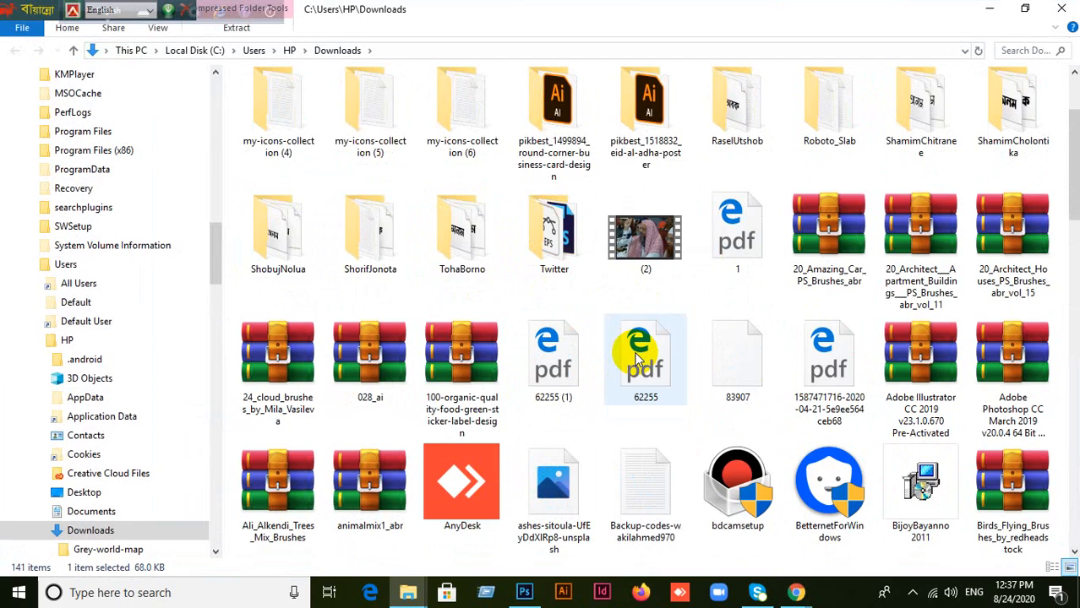
scroll(642, 380, down, 20)
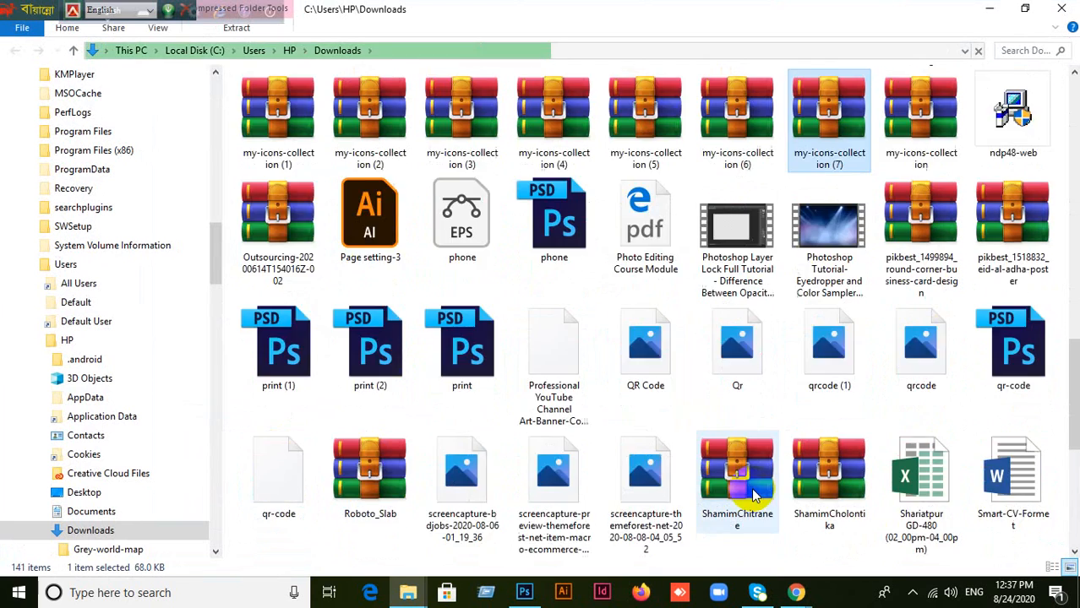
scroll(749, 485, down, 5)
scroll(818, 254, up, 10)
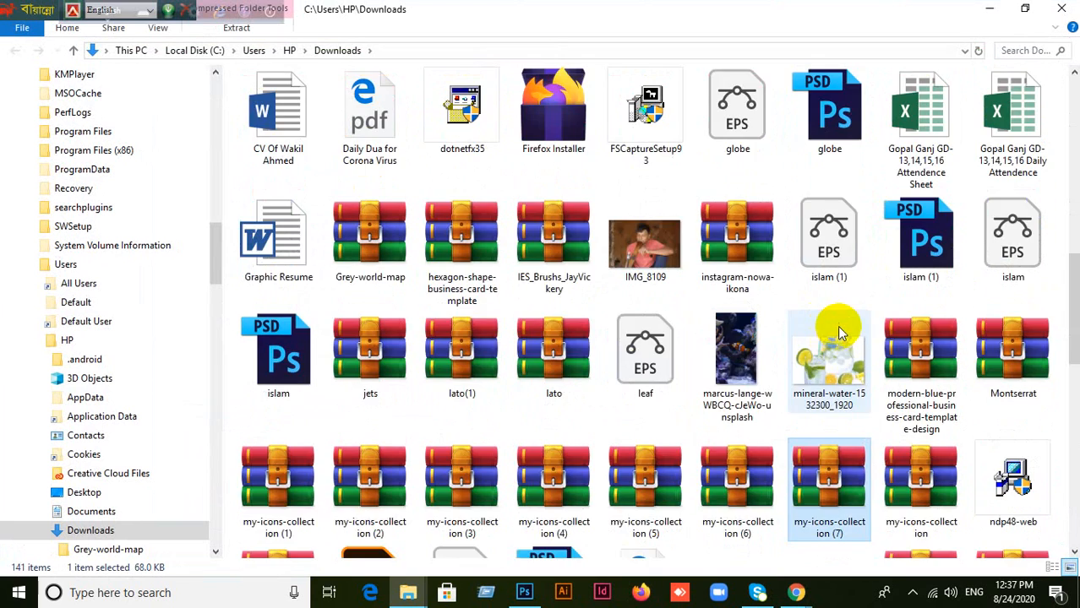
scroll(839, 331, up, 20)
scroll(667, 321, down, 20)
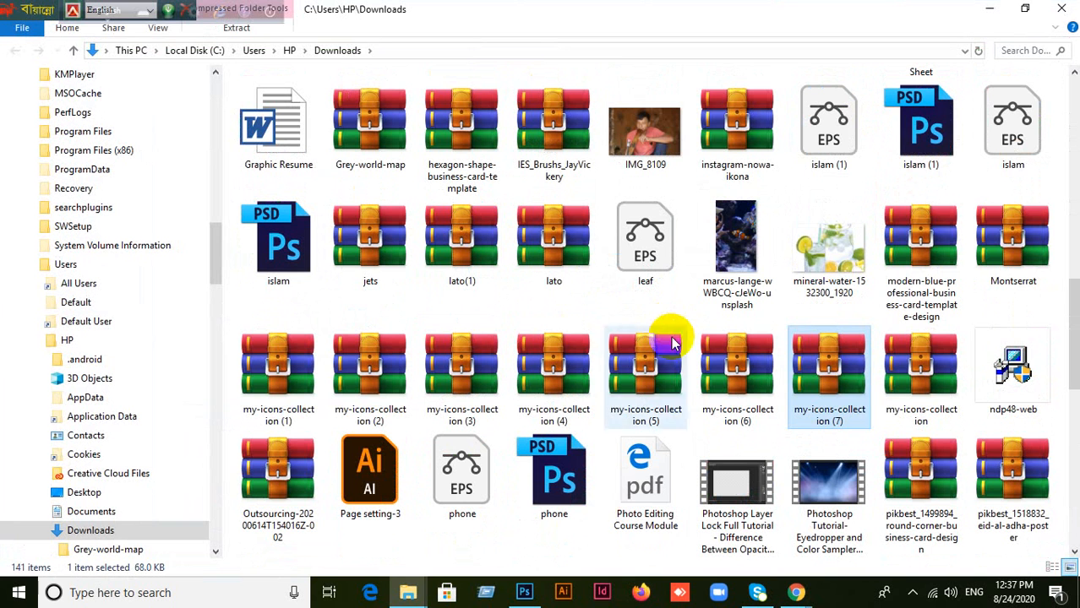
right_click(830, 367)
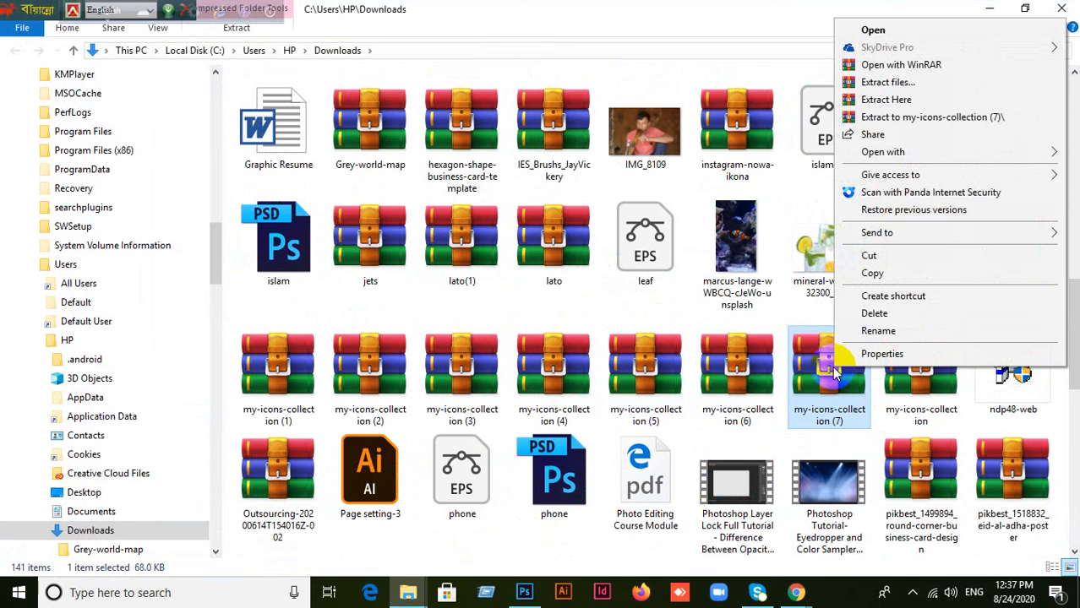
click(924, 117)
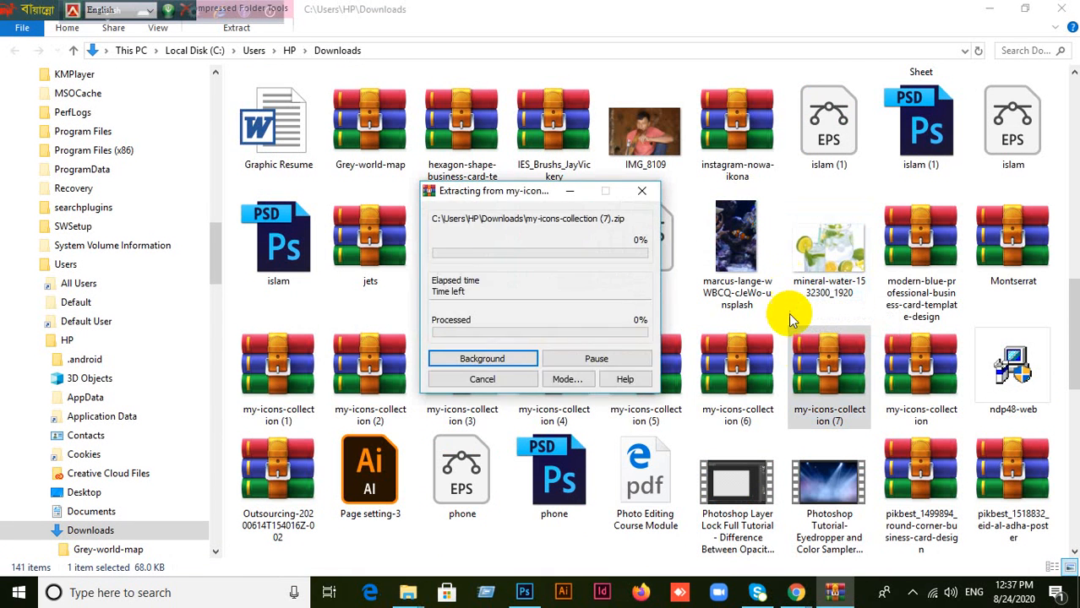
- Open the extracted my-icons-collection (7) folder in Downloads and go into its psd subfolder
scroll(614, 313, up, 3)
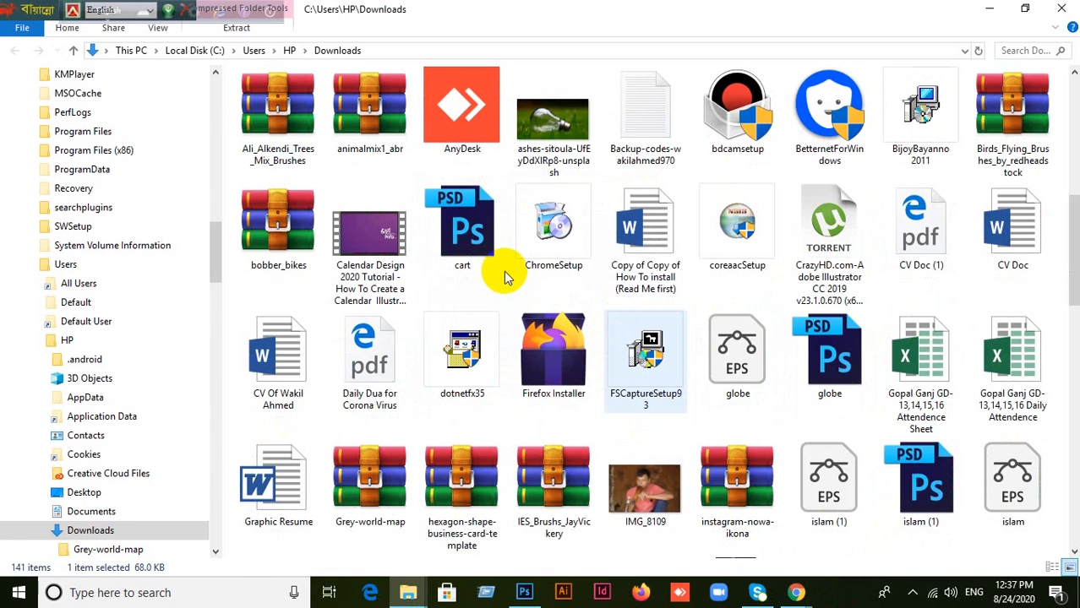
scroll(505, 278, up, 5)
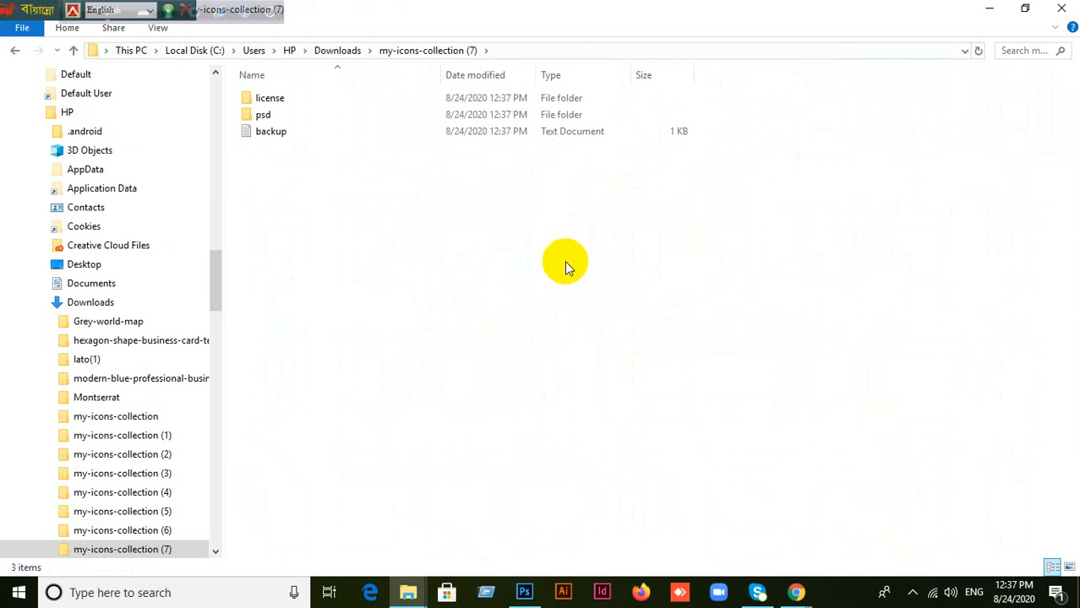
click(262, 117)
double_click(260, 116)
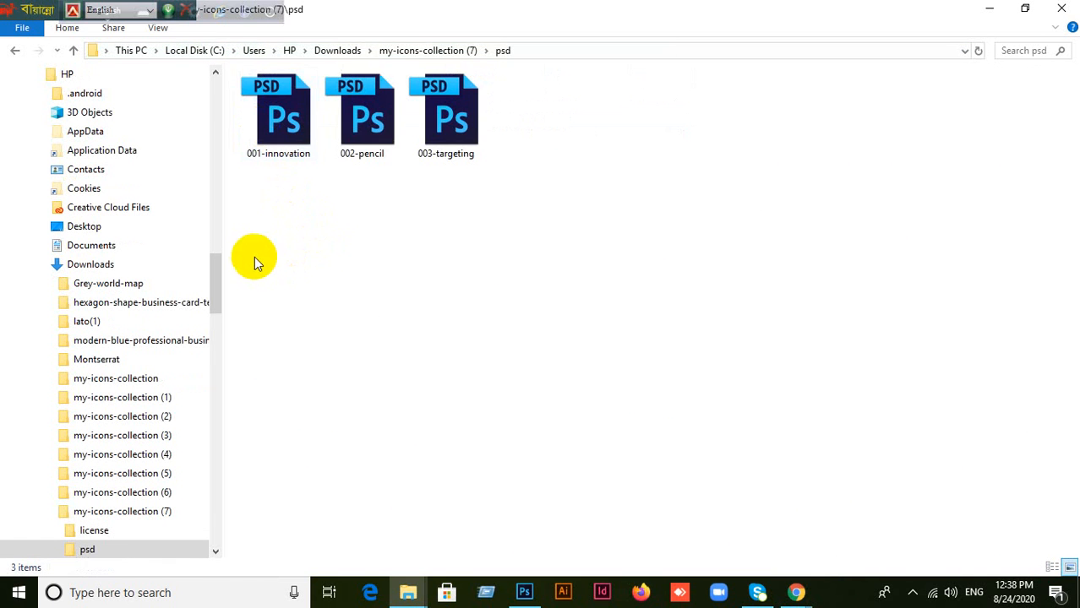
- Open 001-innovation, 002-pencil and 003-targeting together in Photoshop and view each icon document
drag(253, 256, 550, 79)
drag(458, 145, 694, 7)
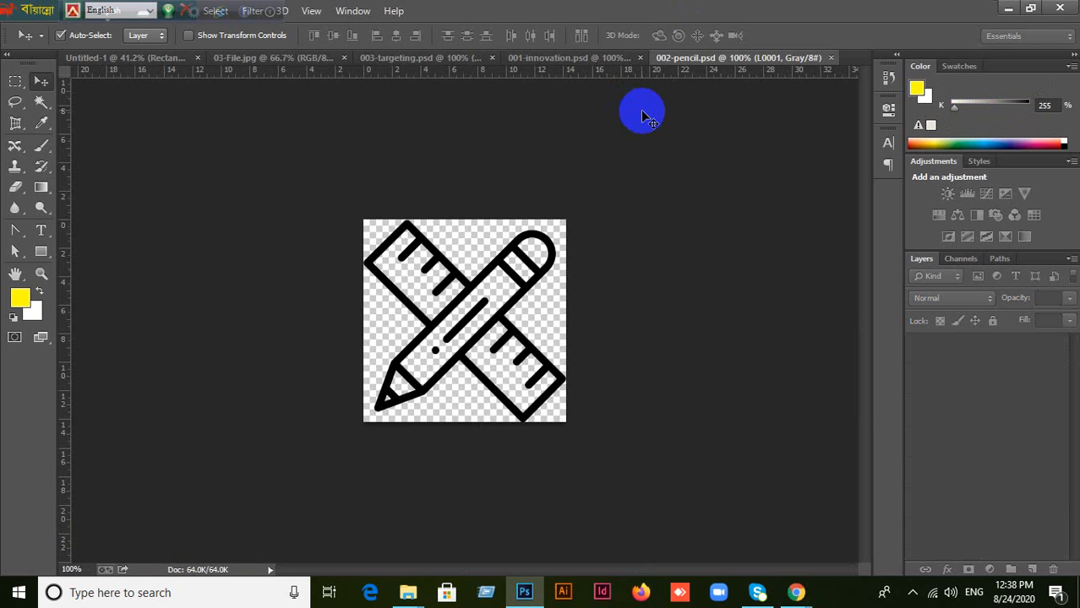
click(413, 59)
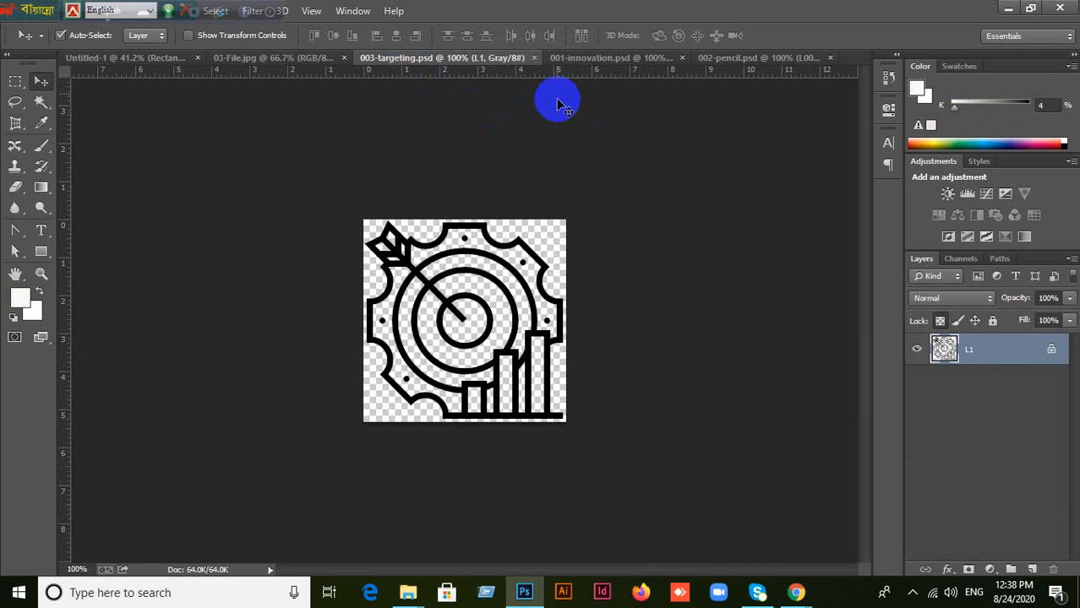
click(589, 61)
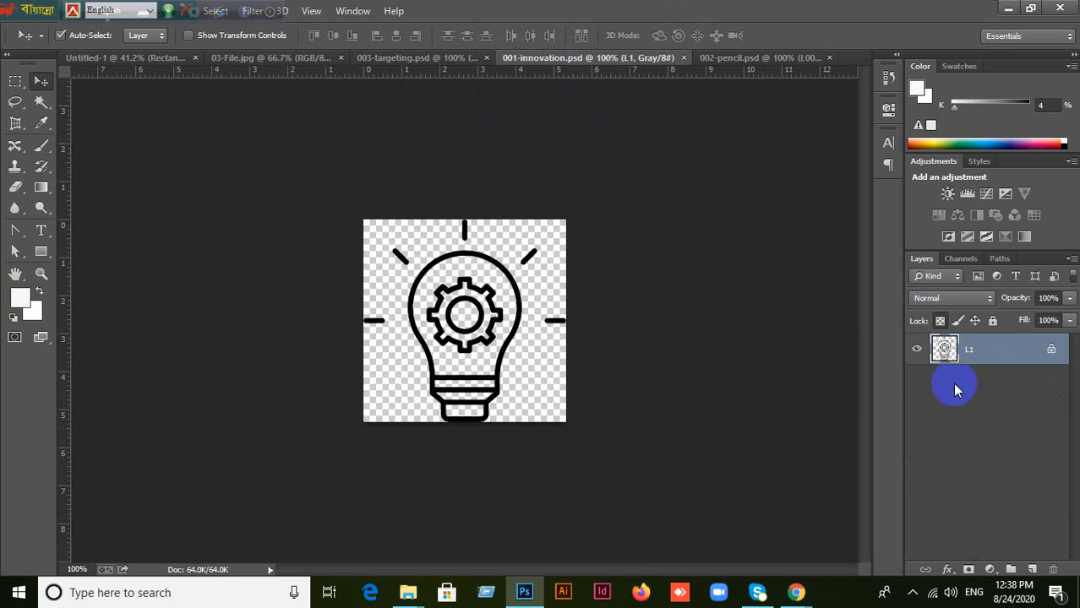
click(763, 65)
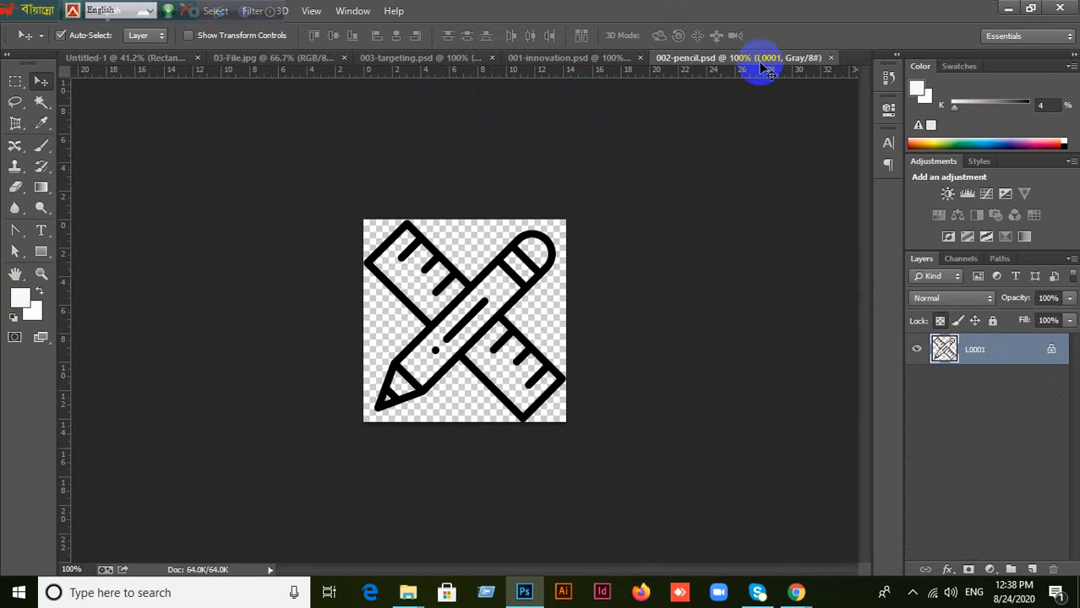
double_click(1052, 350)
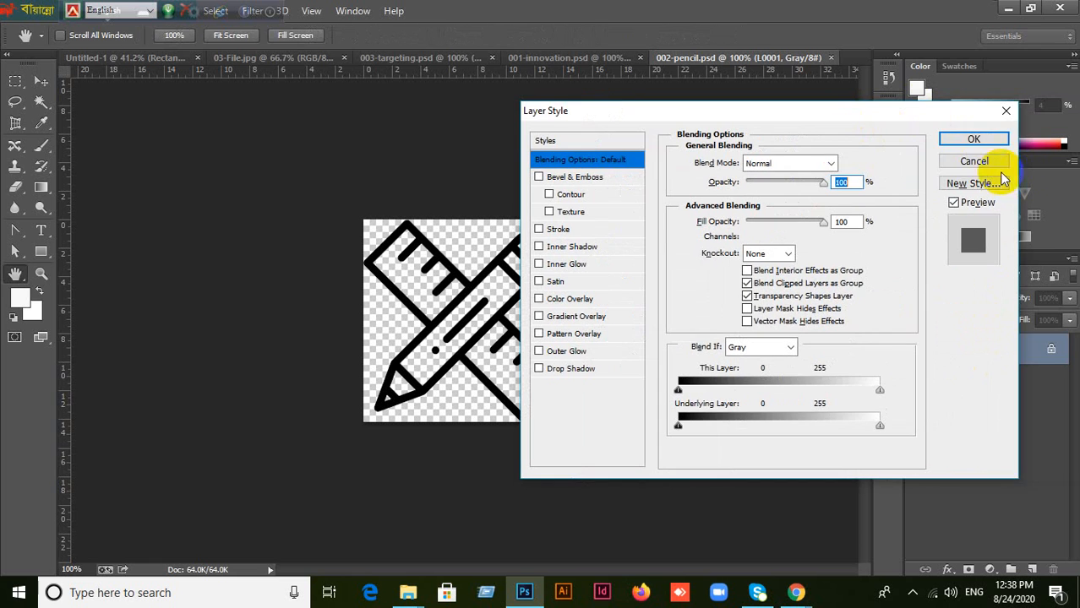
click(973, 161)
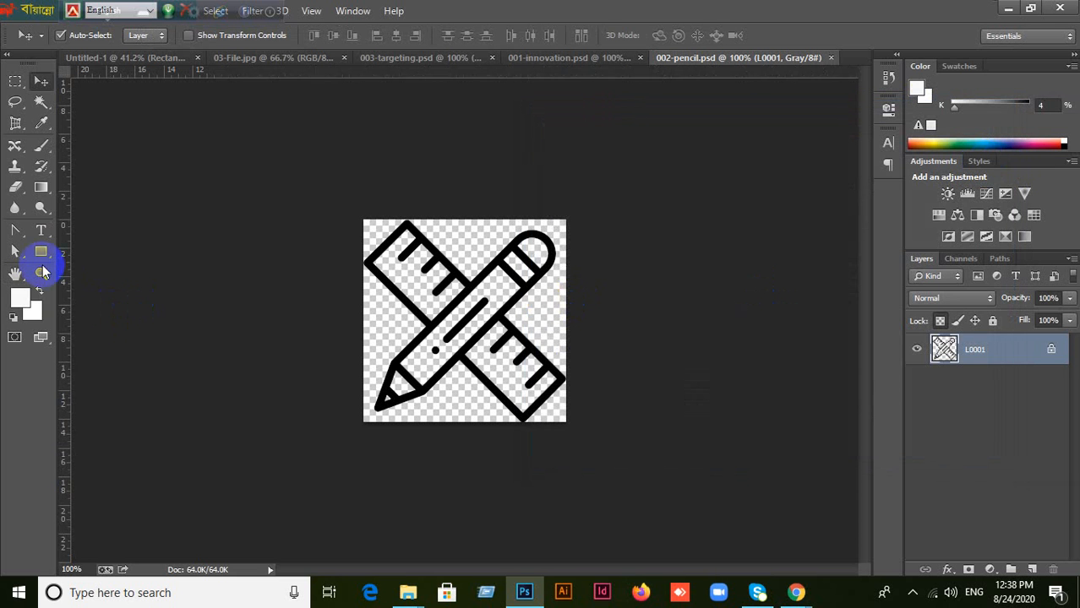
click(40, 259)
click(86, 323)
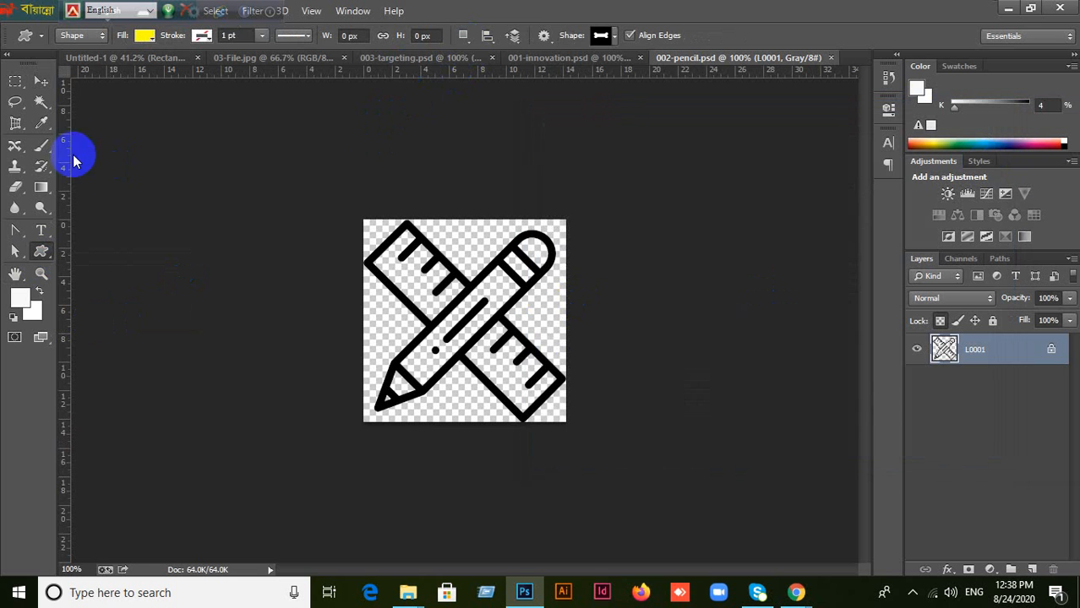
click(612, 37)
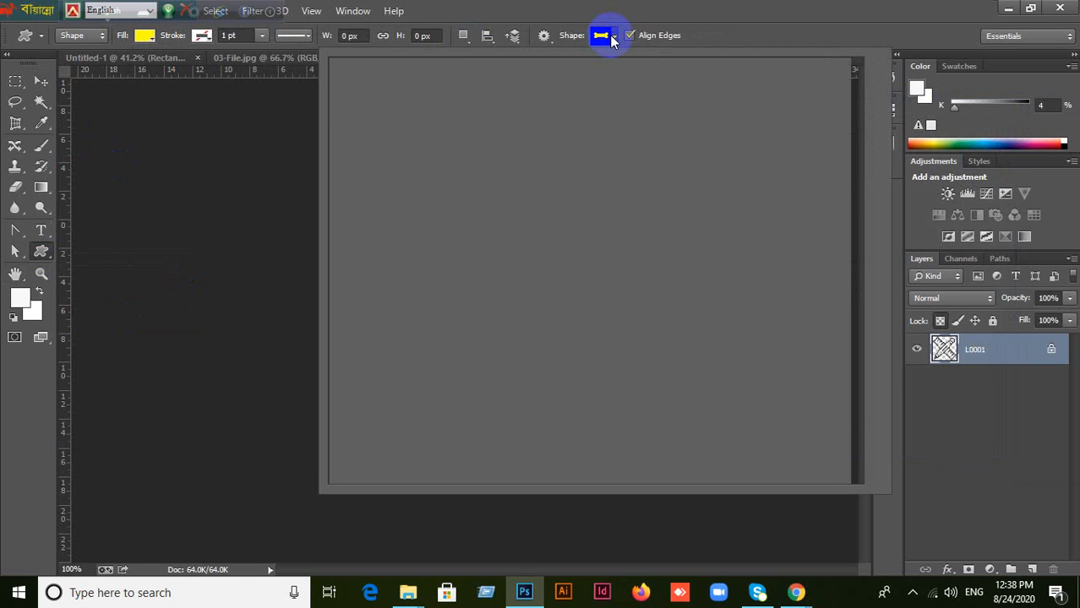
click(584, 227)
click(794, 10)
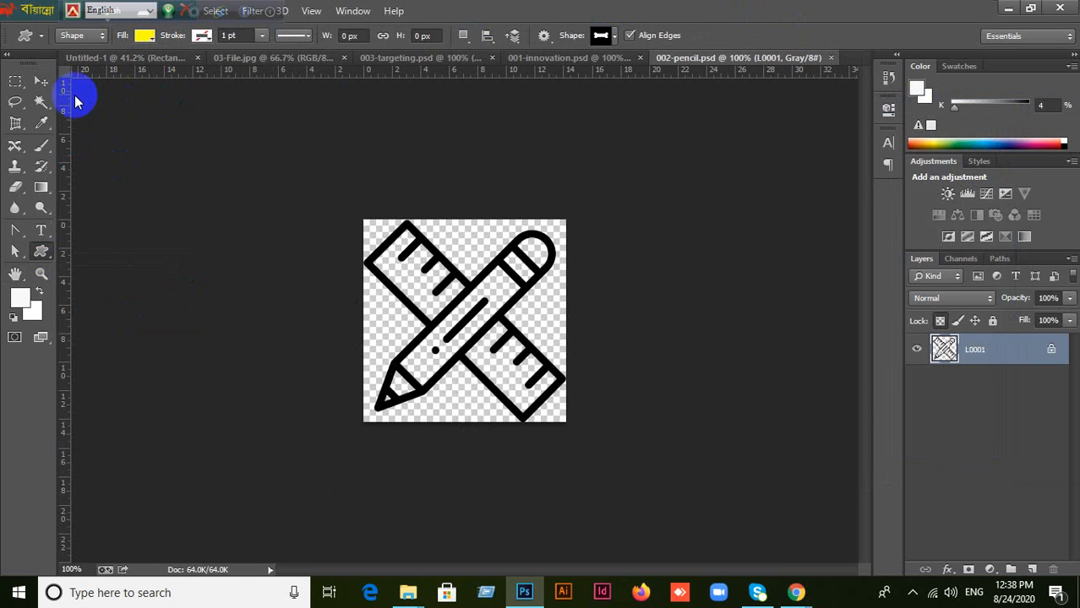
click(41, 80)
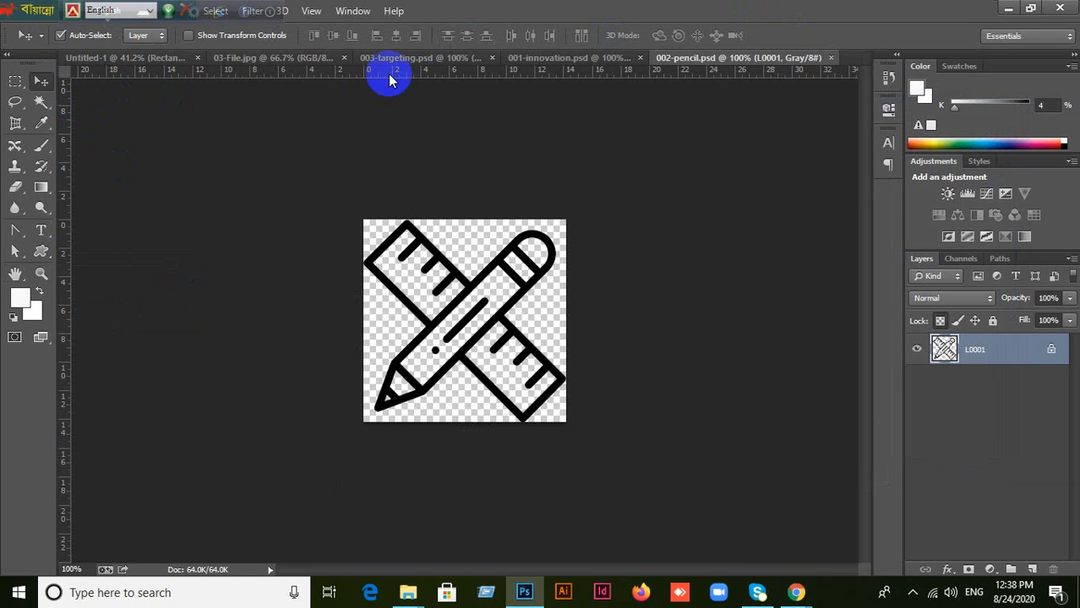
- Copy the target icon layer from 003-targeting.psd into the Untitled-1 flyer, over the Innovation Marketing icon
click(586, 58)
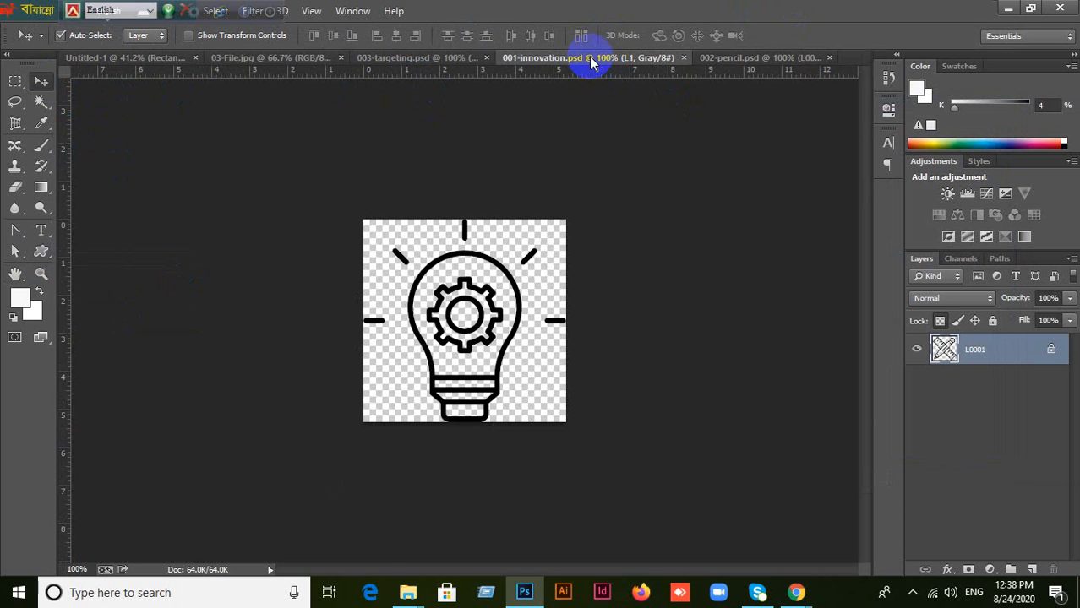
click(434, 59)
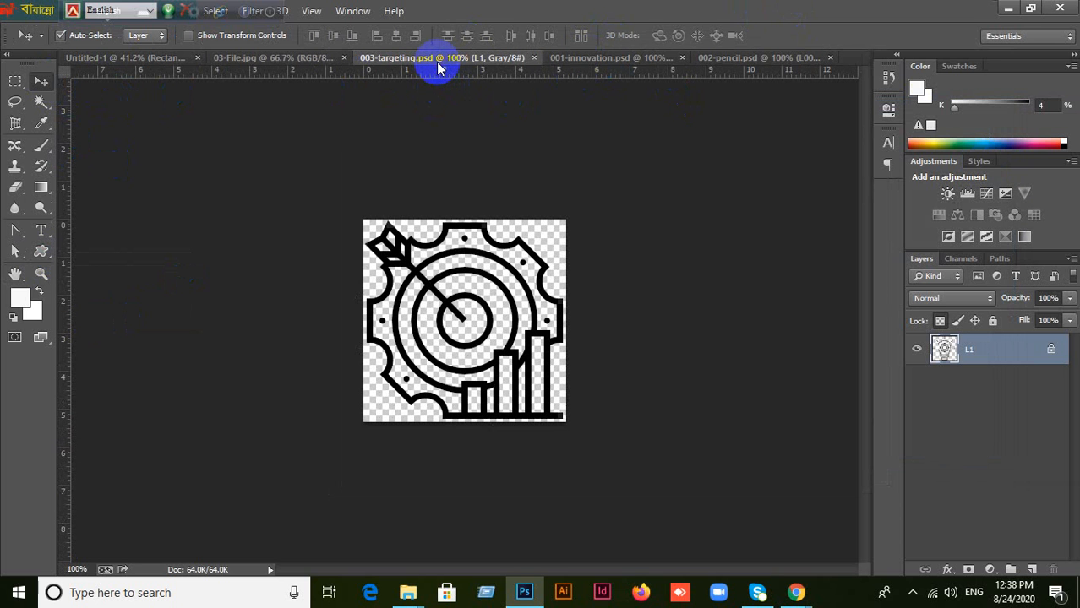
double_click(1052, 351)
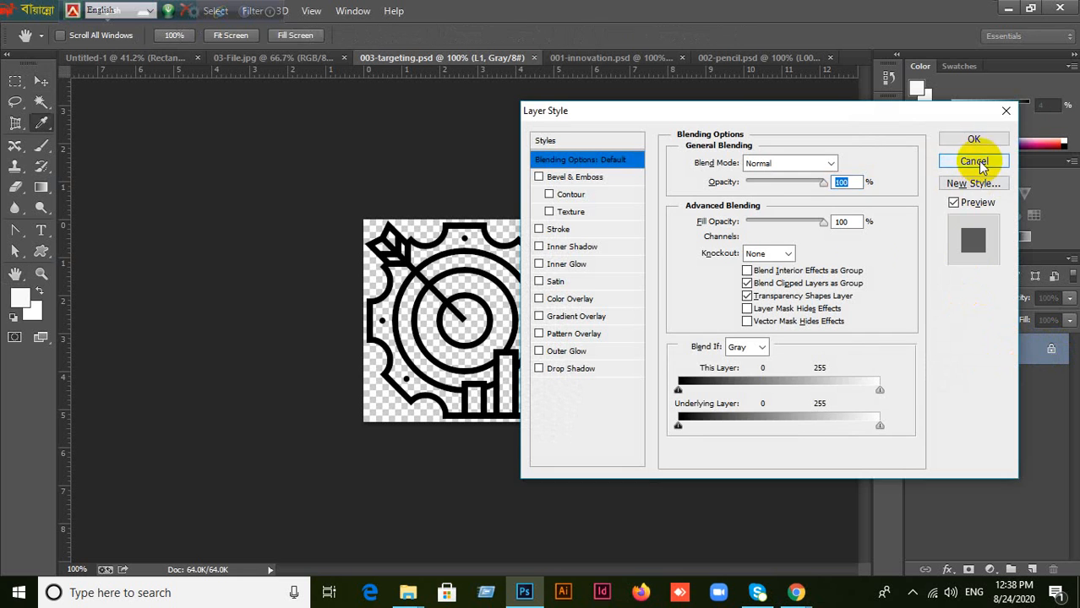
click(982, 167)
drag(564, 373, 602, 379)
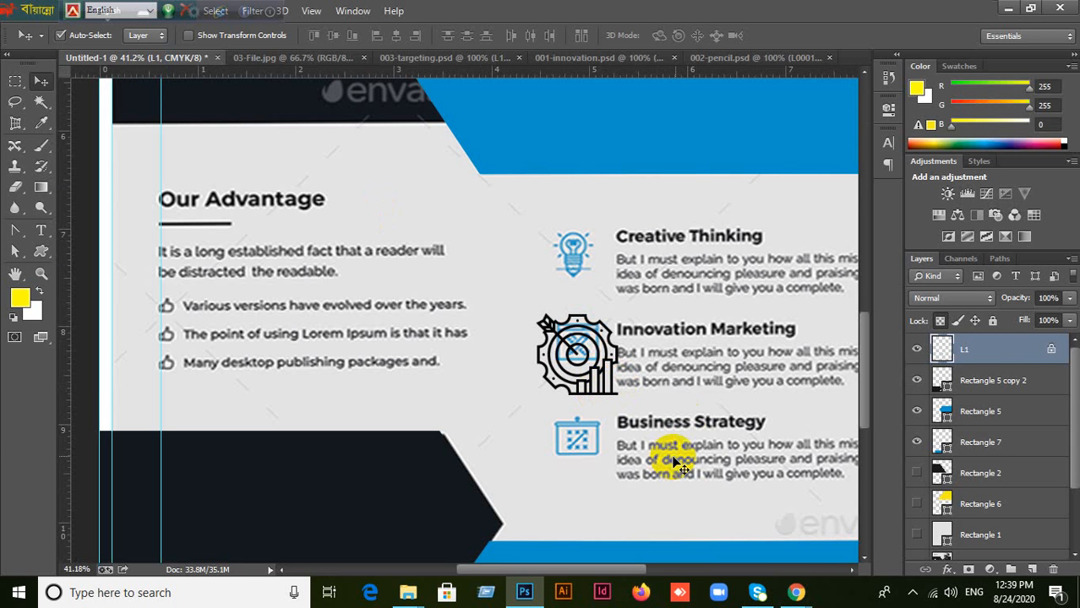
- Scale the placed target icon proportionally to 43.43% with Free Transform and apply it
key(ctrl+t)
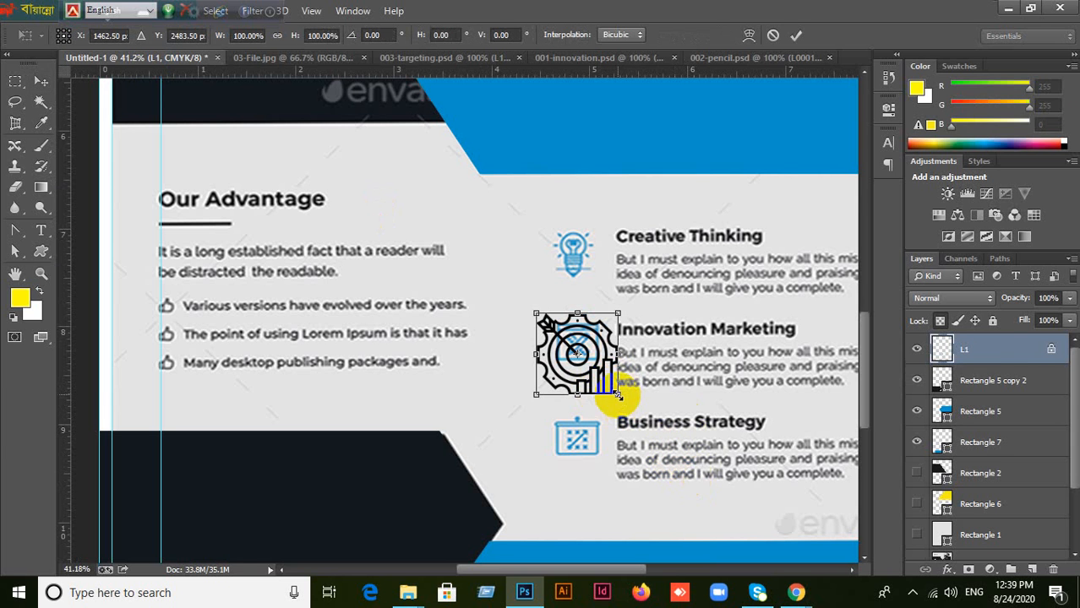
drag(620, 394, 574, 349)
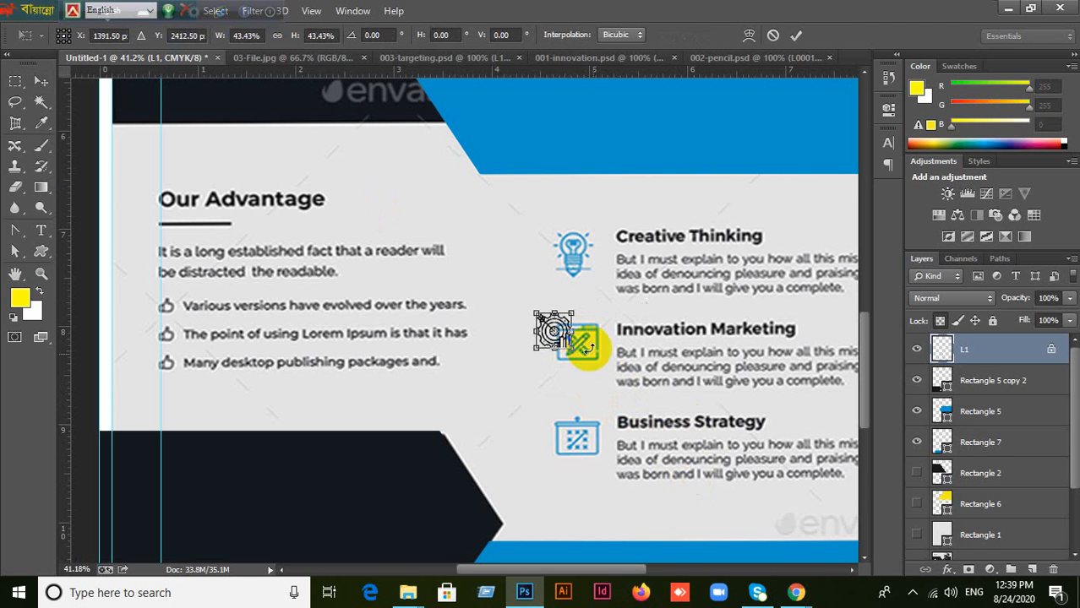
click(794, 36)
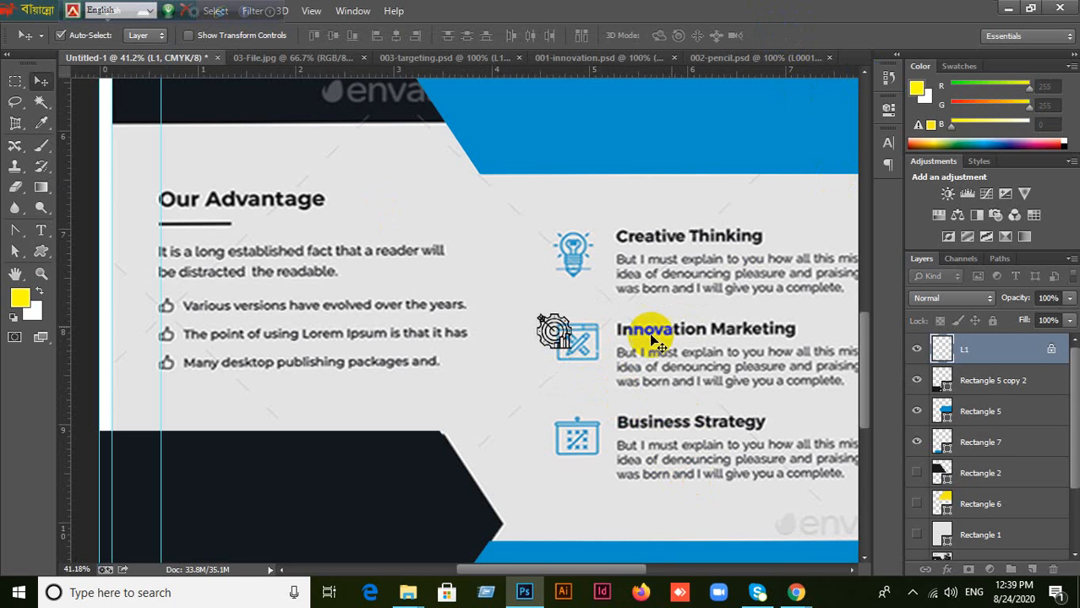
- Try to move the target icon toward the Business Strategy item, undo the move, and select the reference image layer, Layer 1
drag(560, 343, 592, 394)
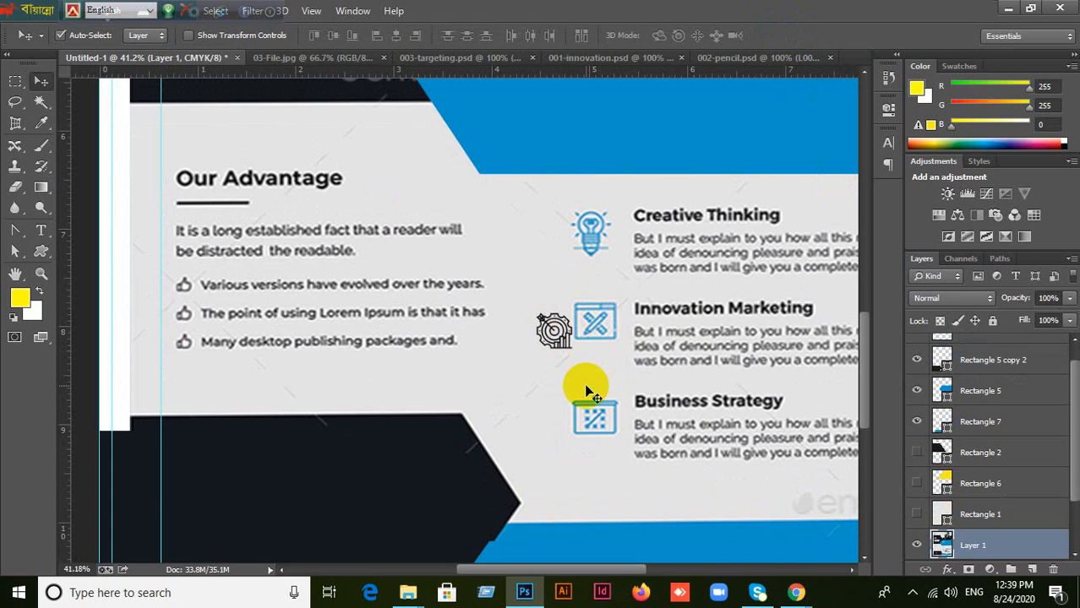
key(ctrl+z)
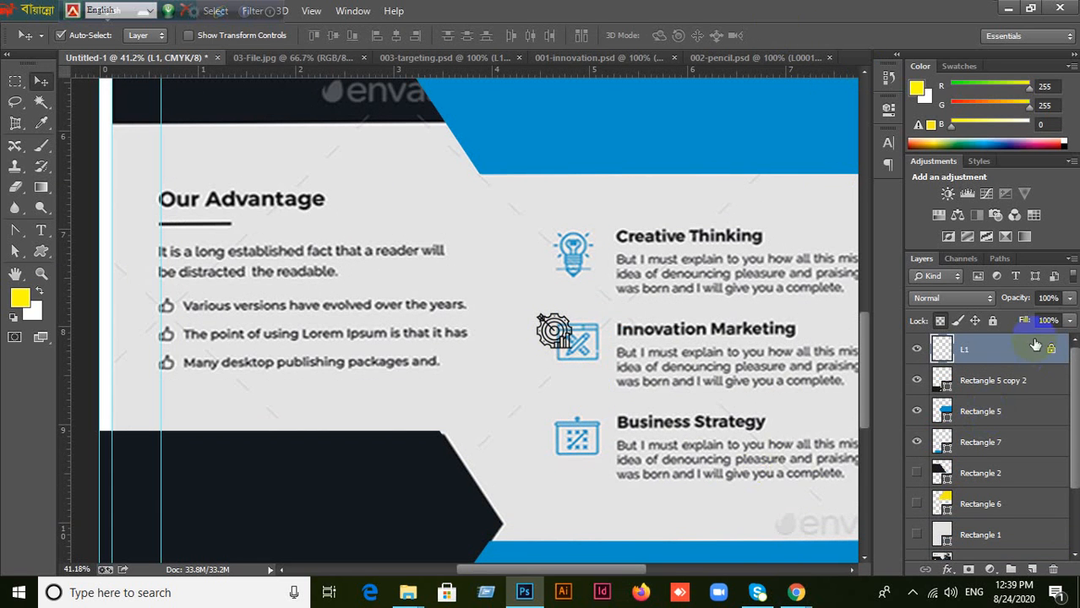
scroll(1000, 513, down, 2)
click(986, 503)
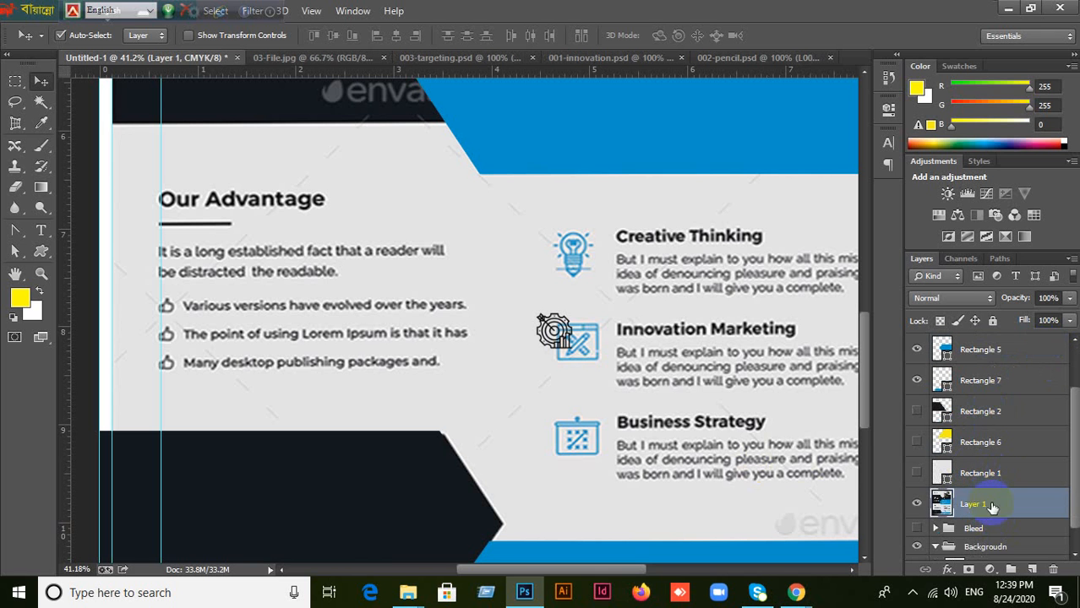
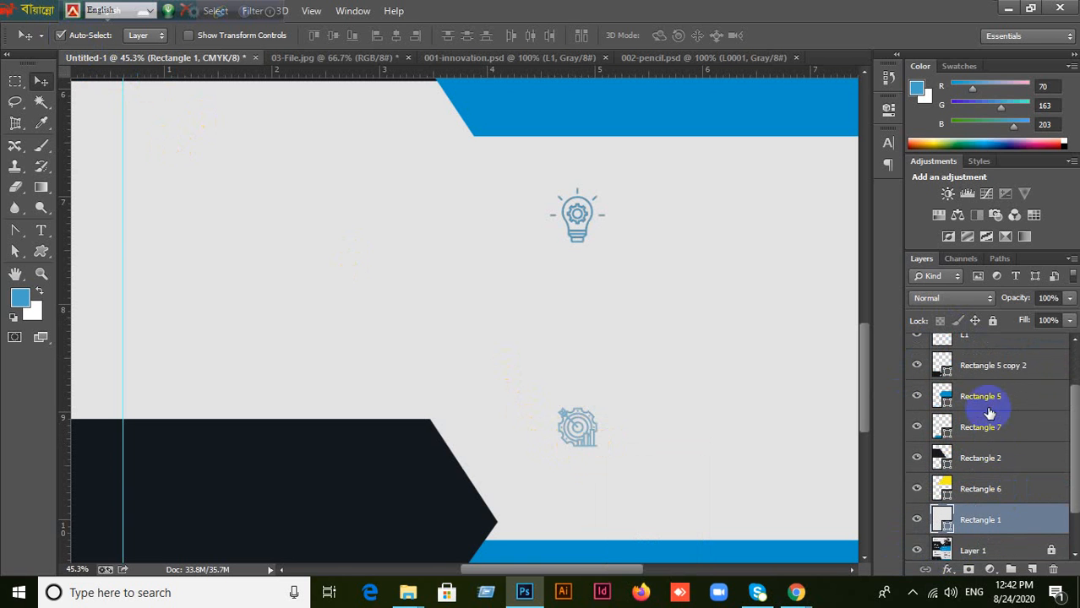
- Select the lower L1 layer, toggle its visibility off and on to identify its icon, and review the flyer's lower half
click(990, 406)
scroll(991, 411, up, 2)
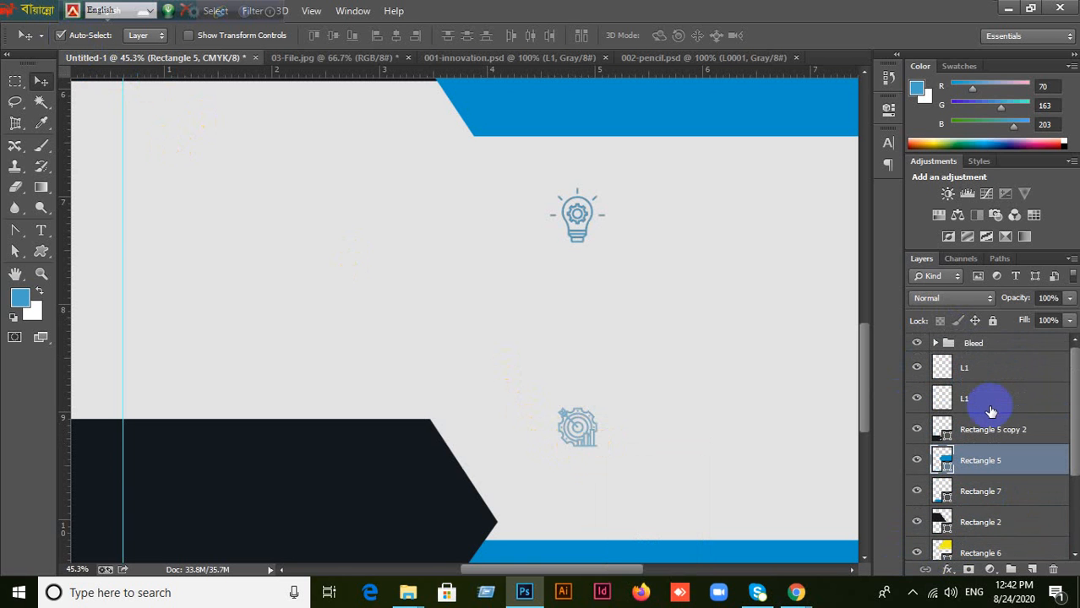
click(988, 399)
click(914, 398)
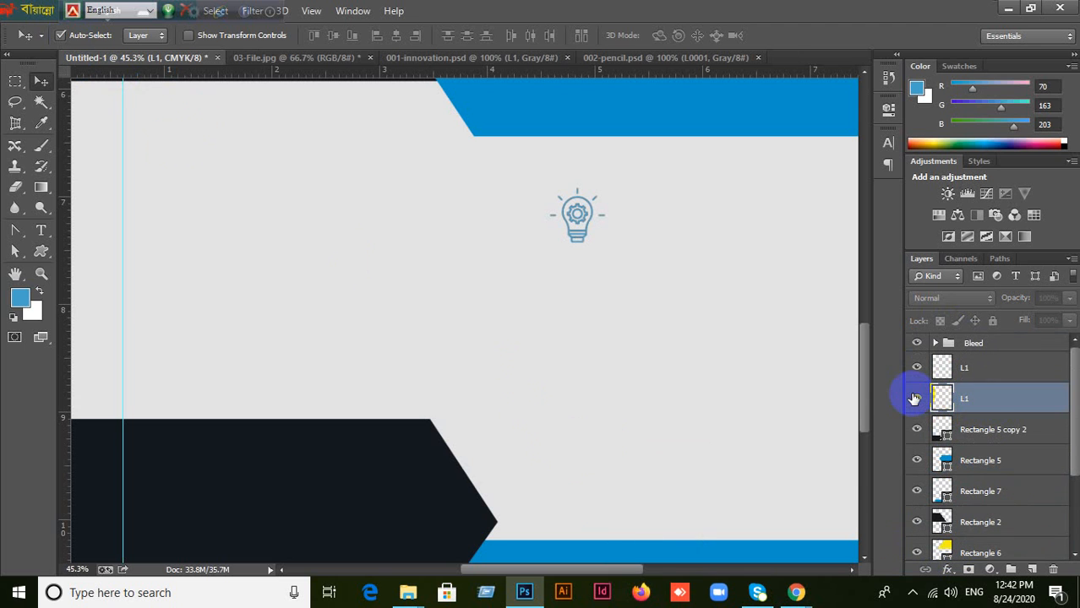
click(915, 398)
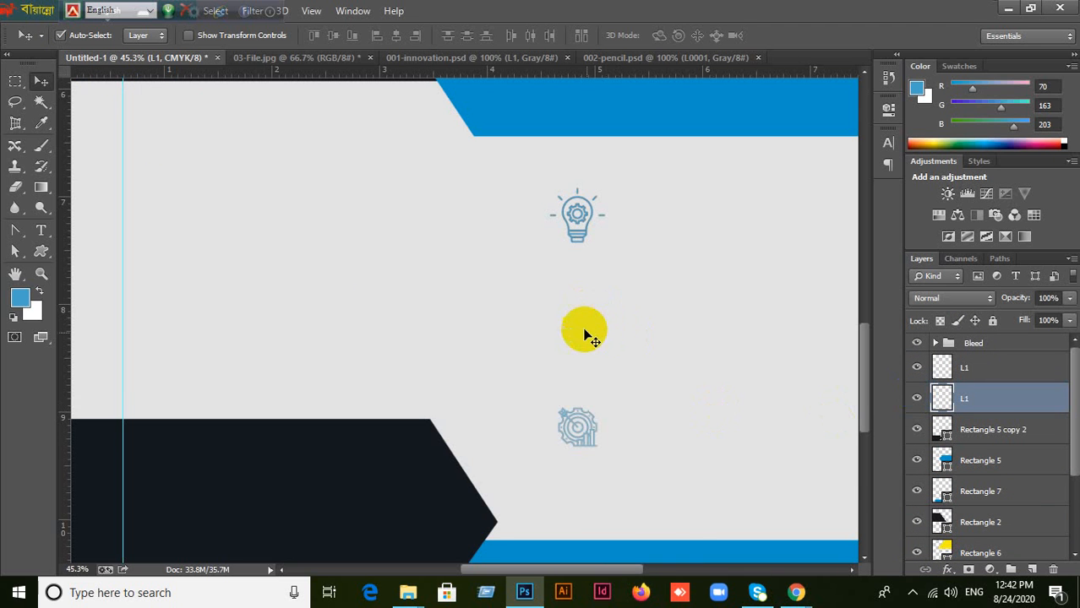
scroll(588, 333, down, 3)
scroll(588, 332, down, 1)
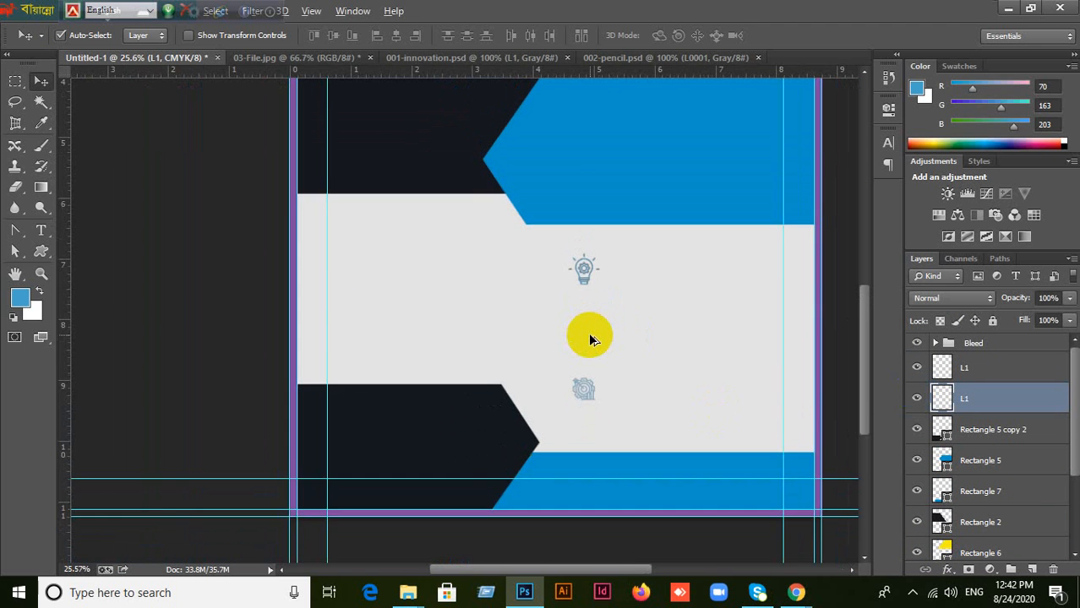
- Examine the pencil icon file and the reference flyer's service items, Our Advantage list and contact sections
scroll(588, 332, down, 1)
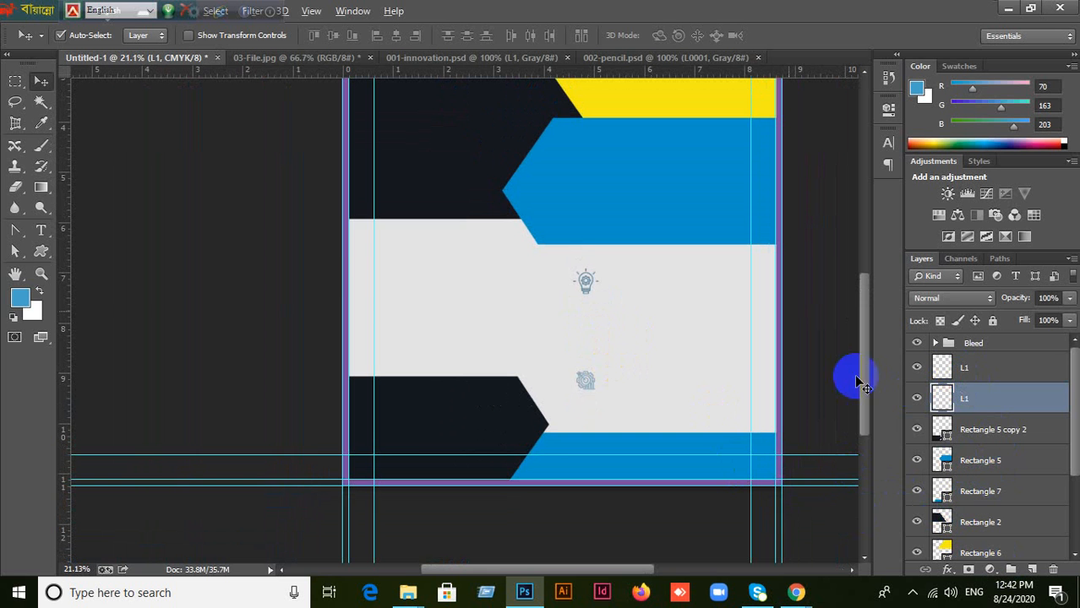
click(658, 59)
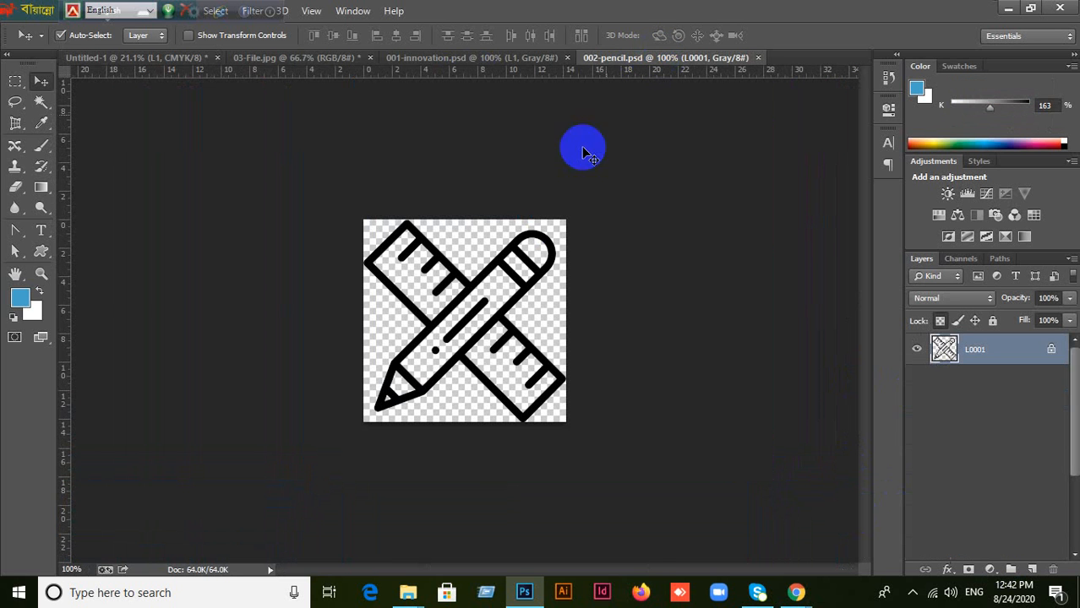
click(308, 59)
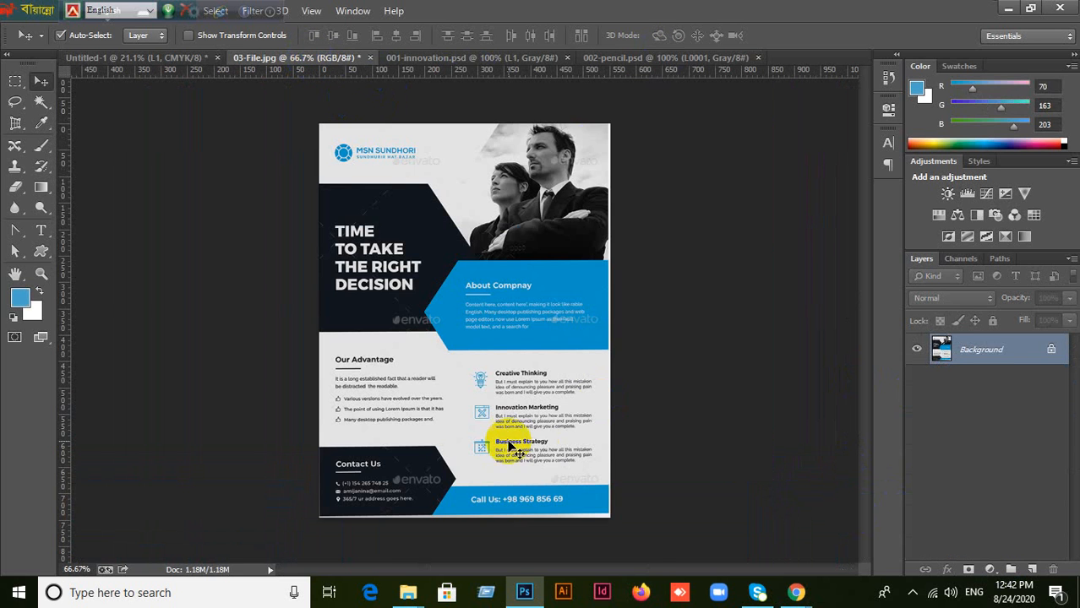
scroll(523, 441, up, 1)
scroll(522, 441, up, 3)
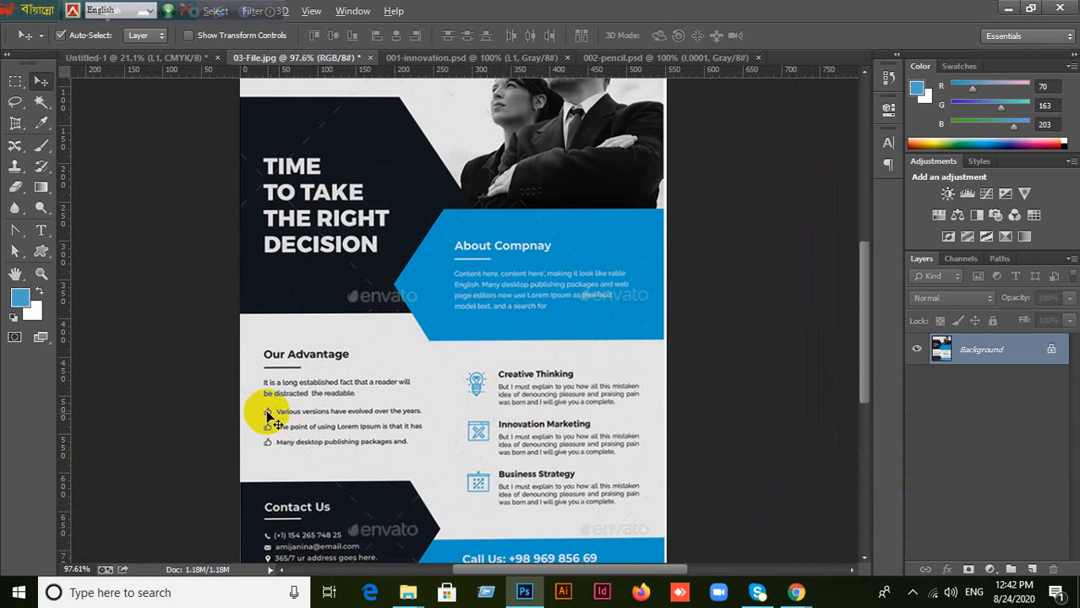
scroll(268, 434, up, 3)
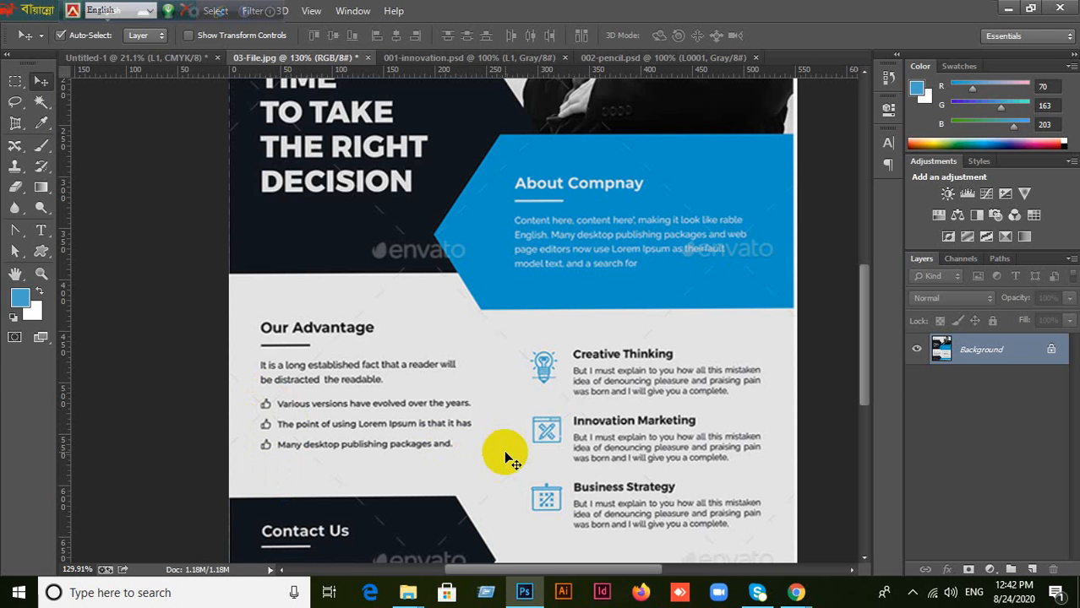
click(40, 233)
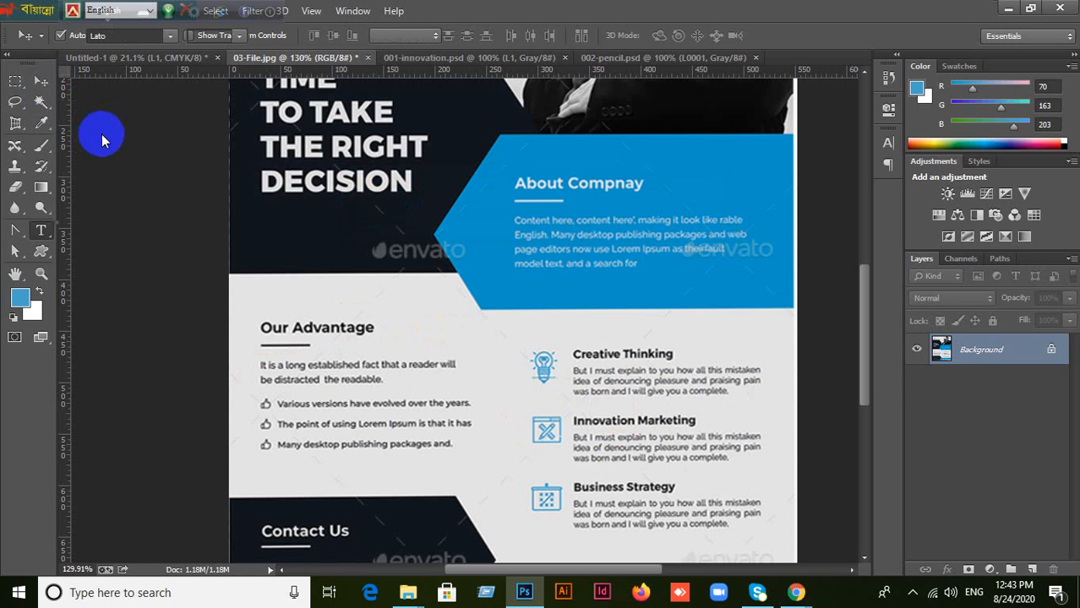
key(v)
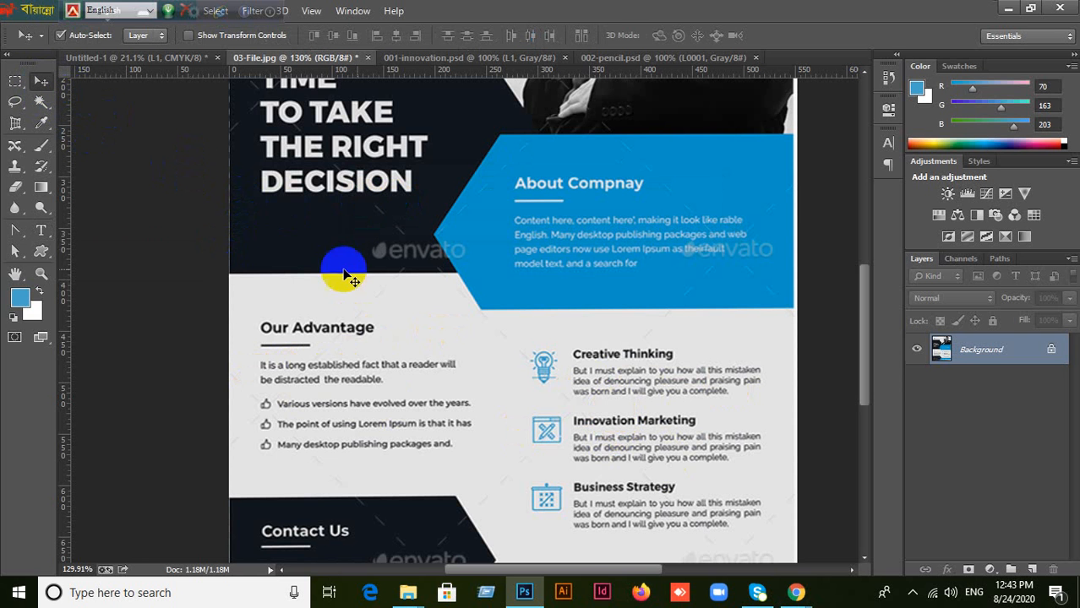
scroll(364, 273, down, 1)
scroll(364, 270, down, 3)
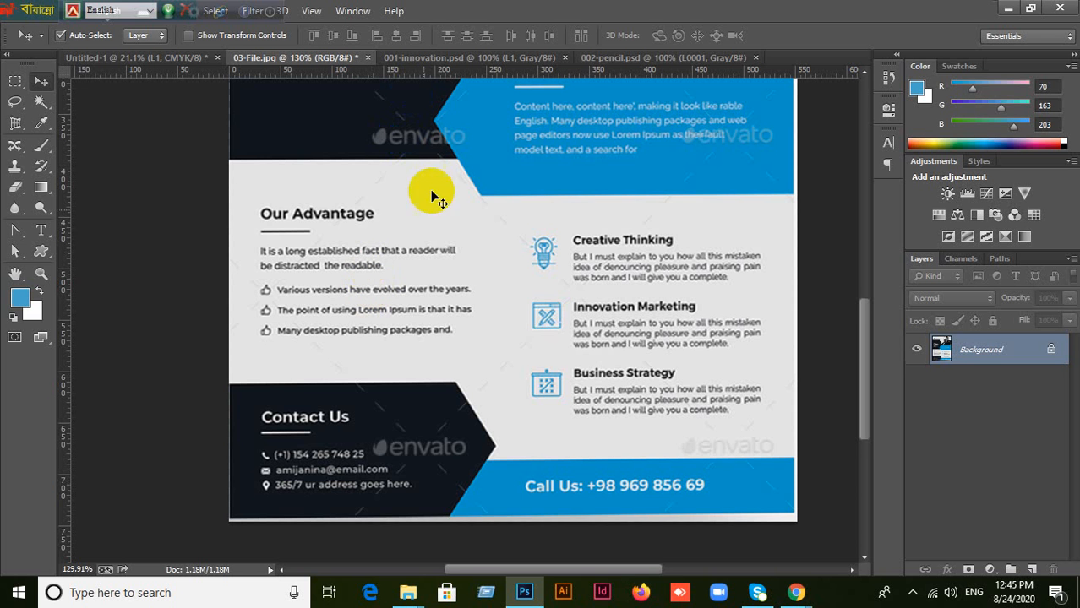
scroll(461, 249, up, 3)
scroll(473, 270, down, 2)
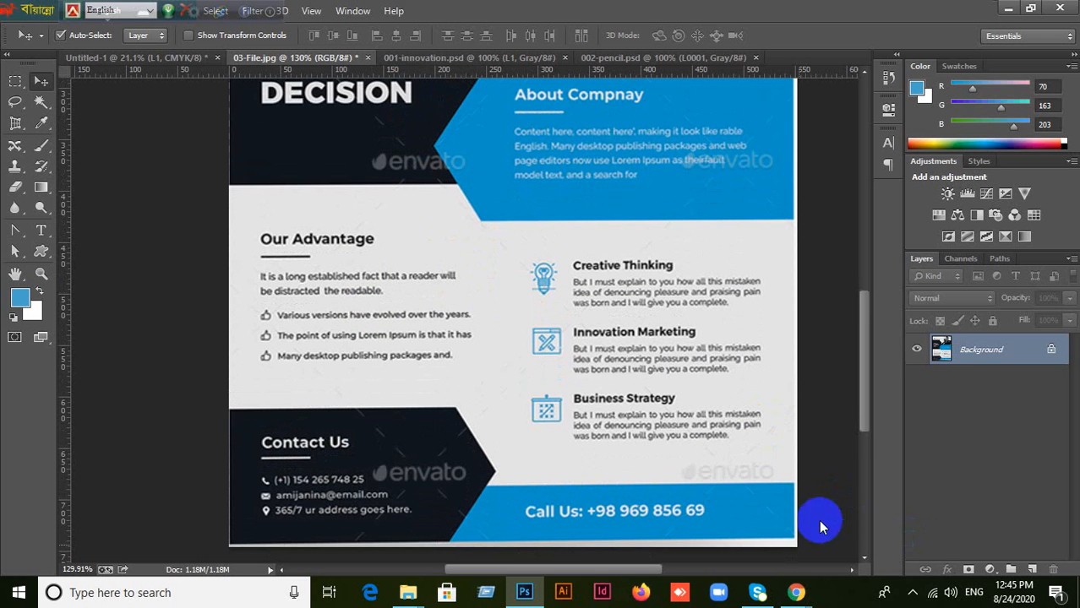
- Activate the Horizontal Type tool for the reference flyer, switch to Chrome and close the Flaticon search results page
click(52, 230)
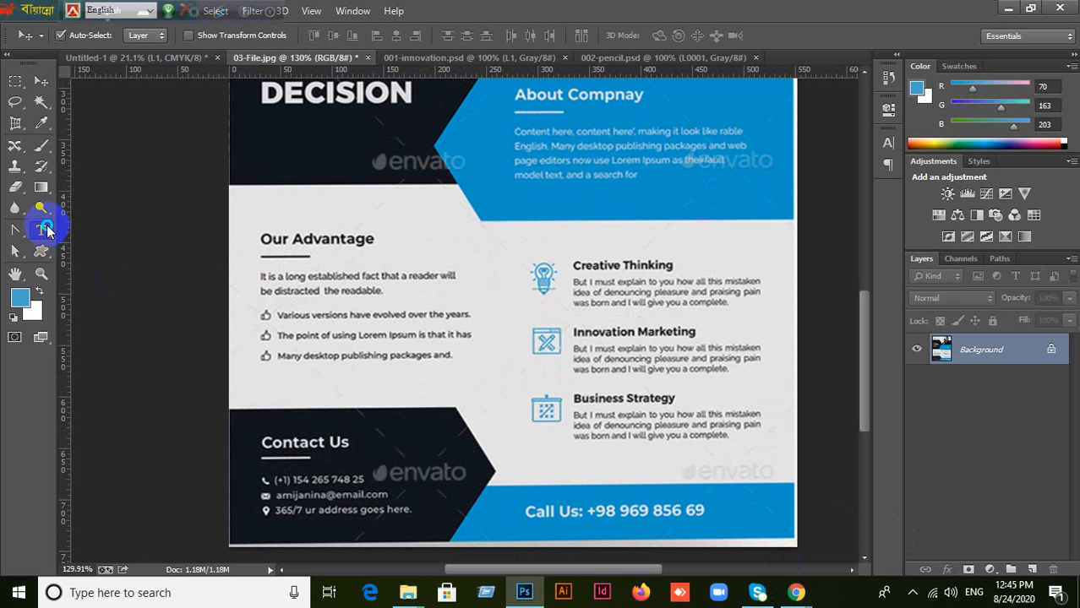
click(90, 227)
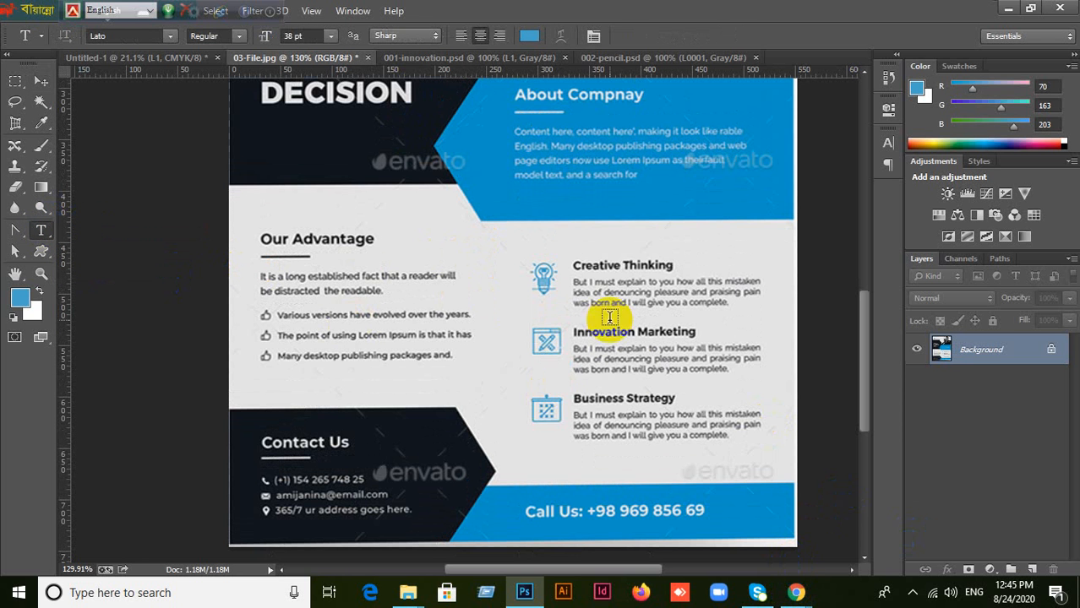
click(794, 594)
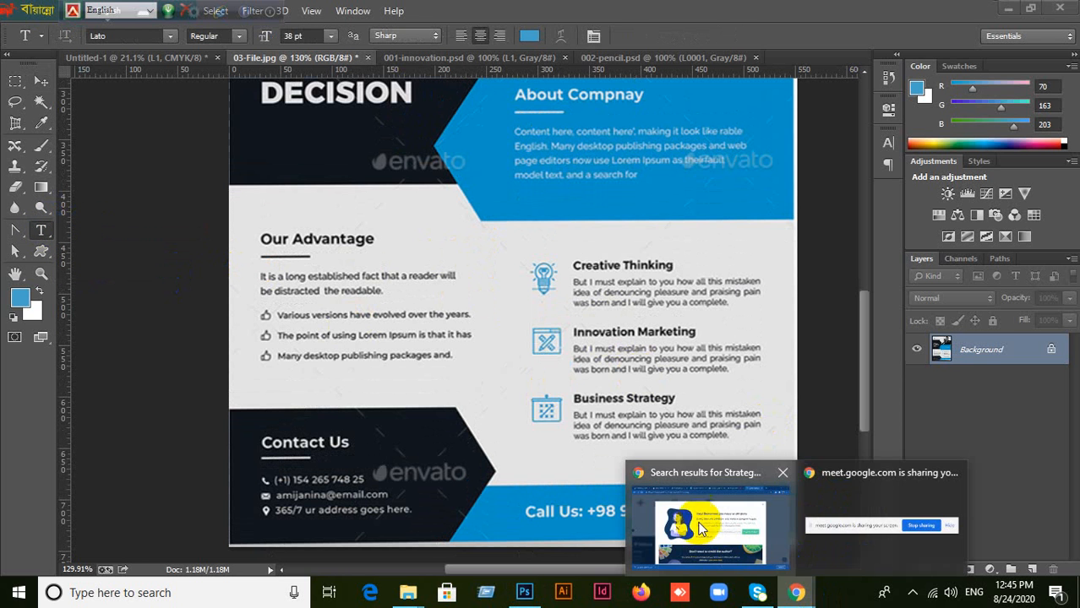
click(701, 528)
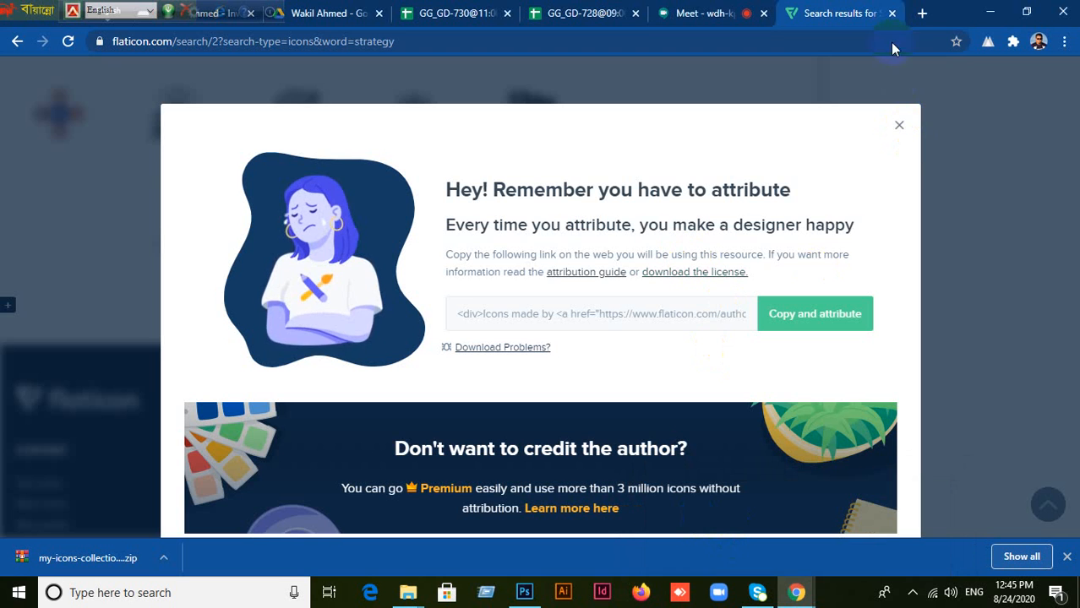
click(892, 13)
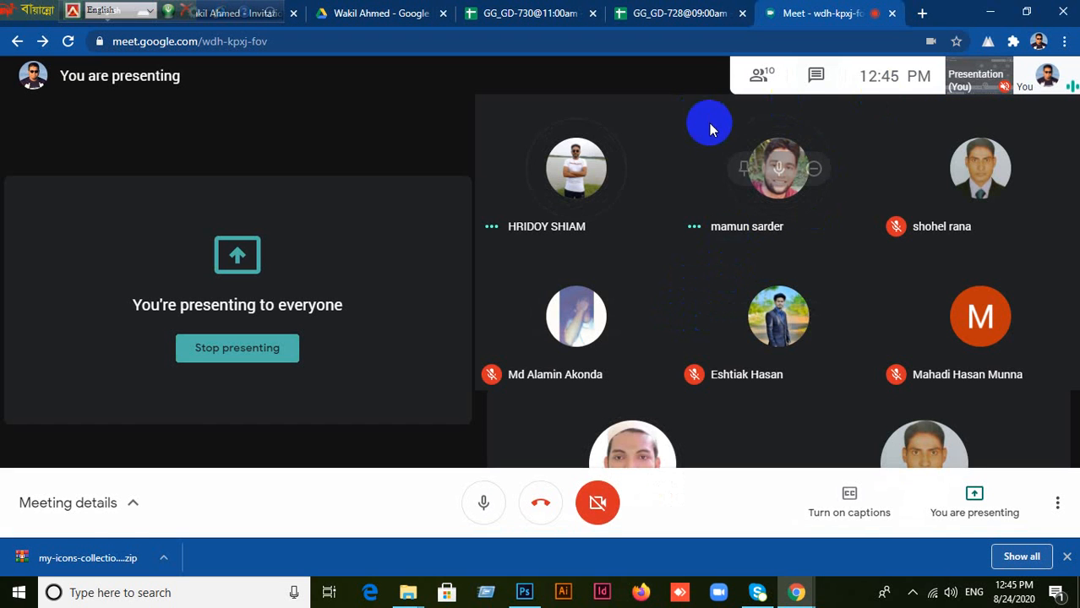
- Search the web for "lorem ipsum" and open lipsum.com at its explanatory paragraphs
key(ctrl+t)
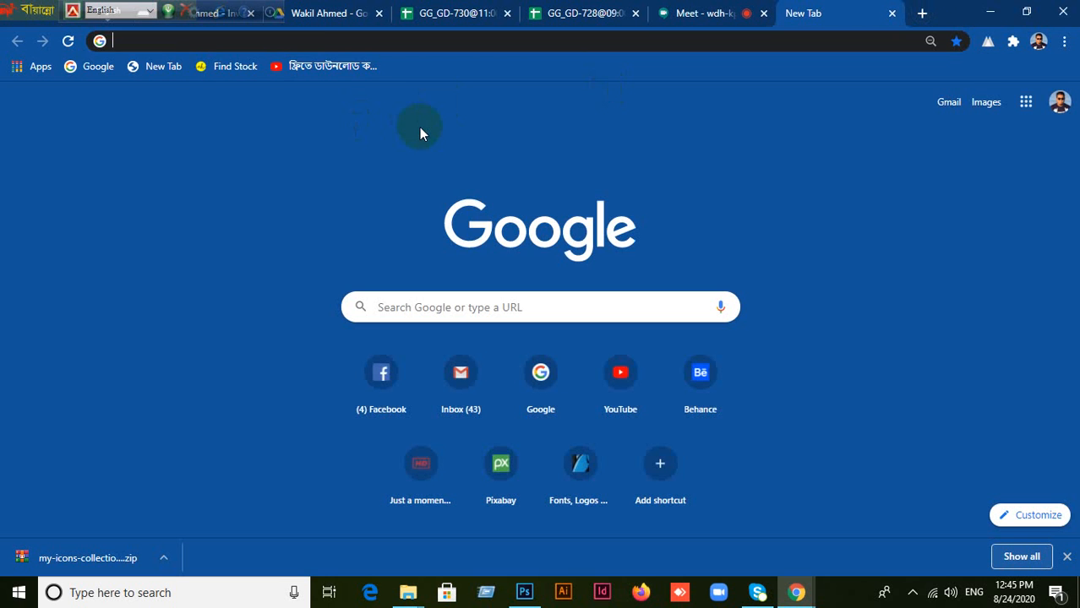
text(lorem)
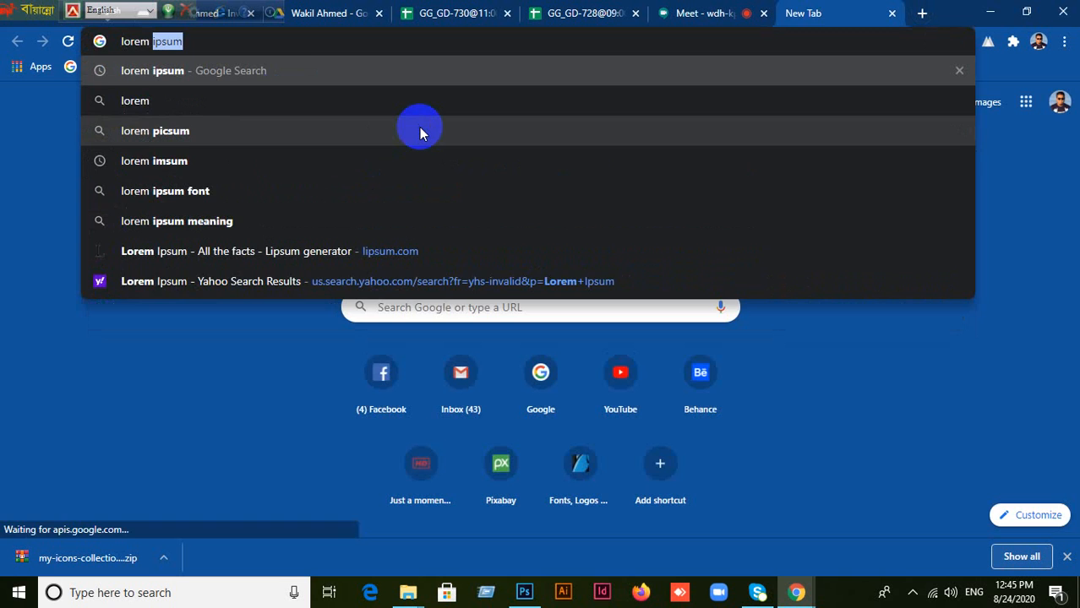
key(Return)
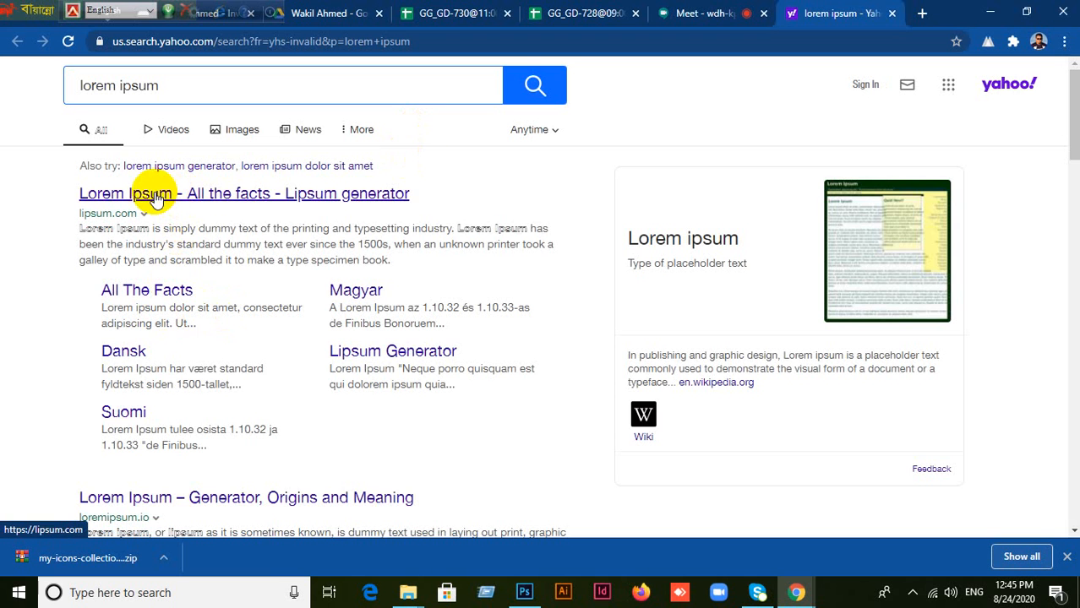
click(150, 192)
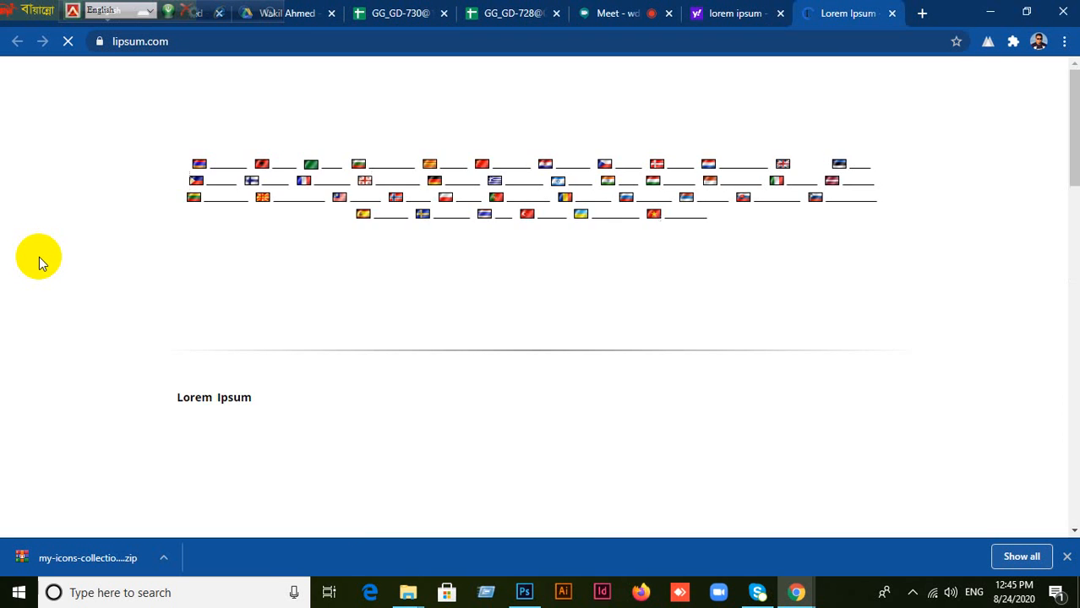
scroll(308, 320, down, 2)
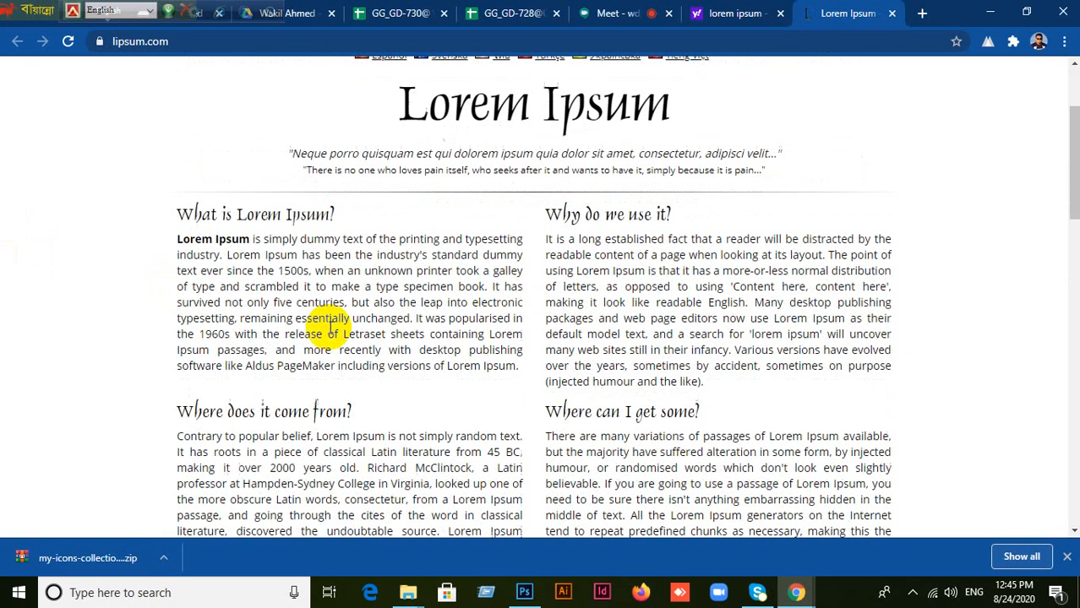
- Copy roughly the first five lines of the "Why do we use it?" paragraph, starting at "It is a long established fact"
triple_click(548, 243)
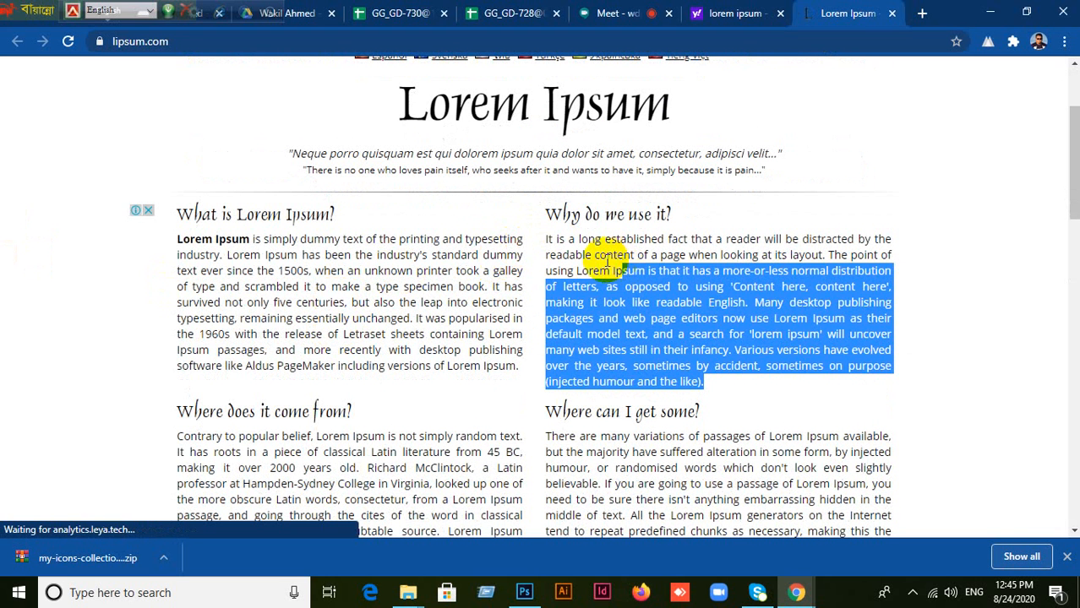
click(558, 245)
drag(548, 240, 893, 290)
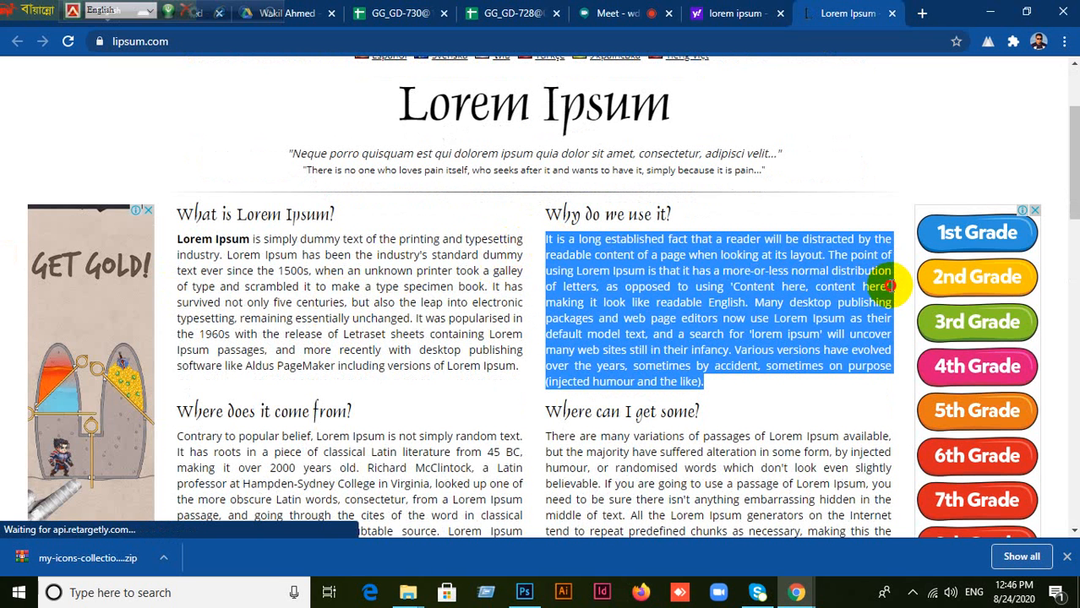
click(887, 285)
drag(547, 239, 883, 302)
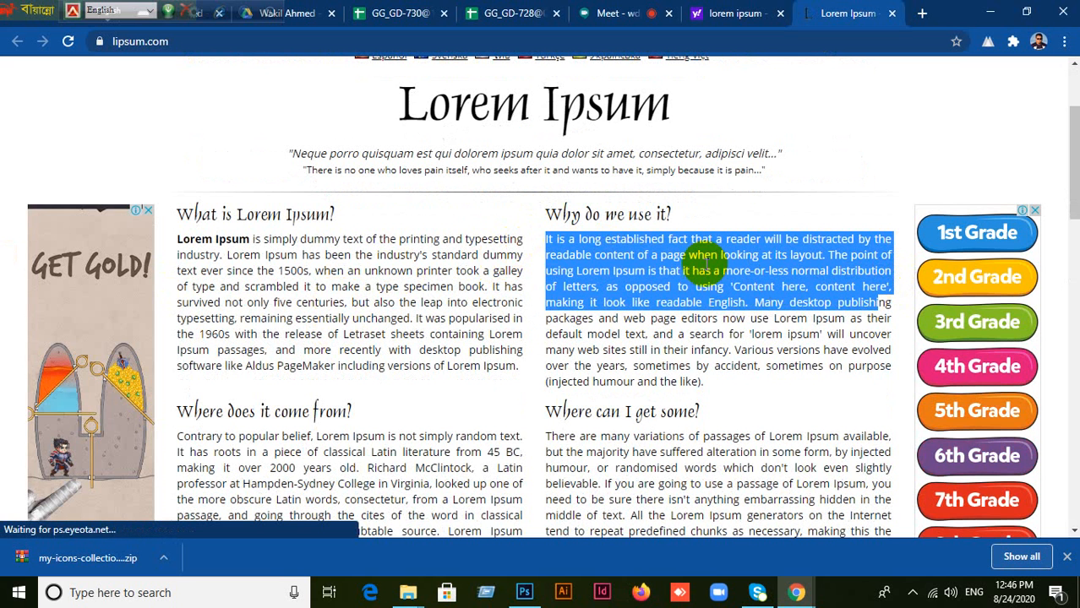
right_click(758, 283)
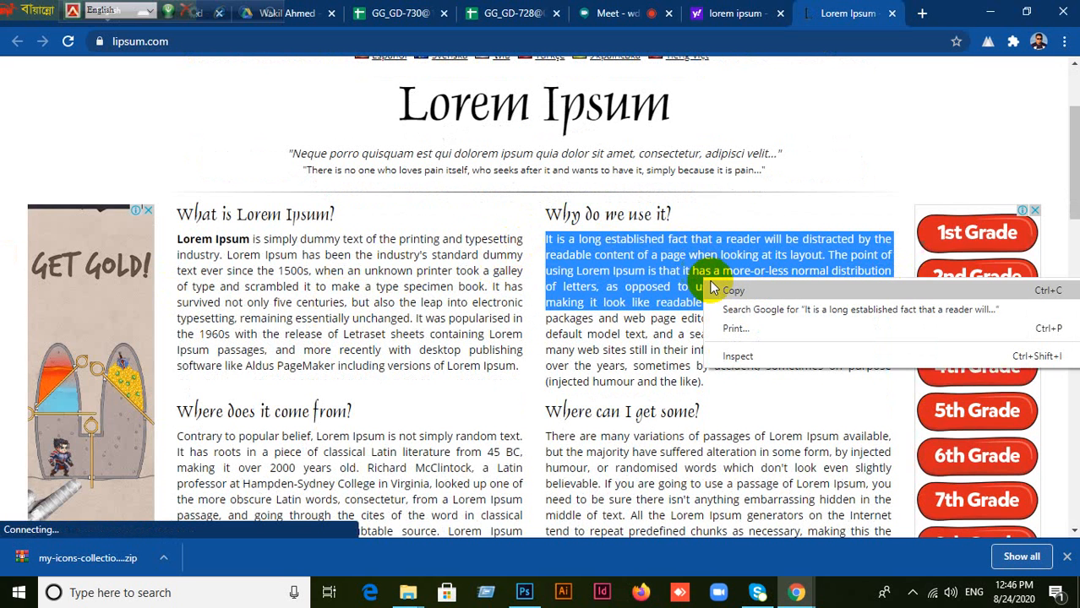
click(717, 290)
click(532, 595)
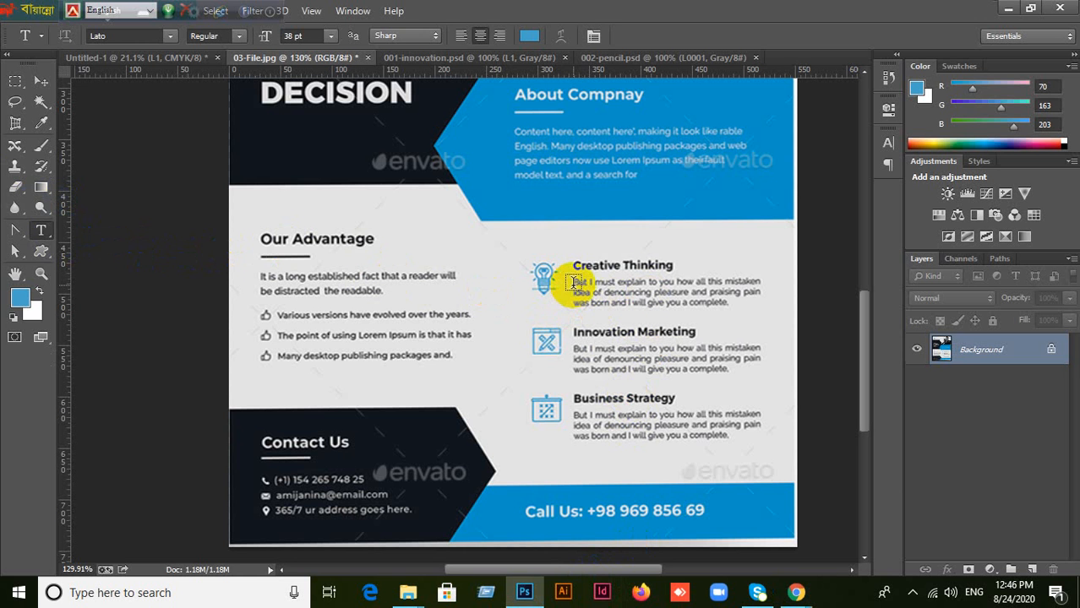
drag(583, 286, 766, 315)
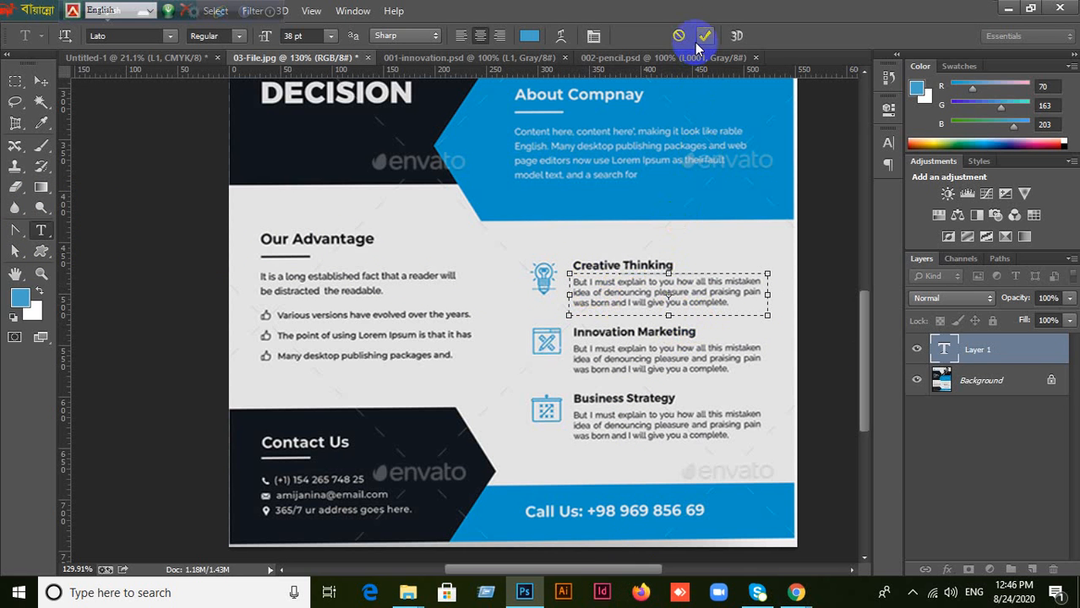
click(667, 292)
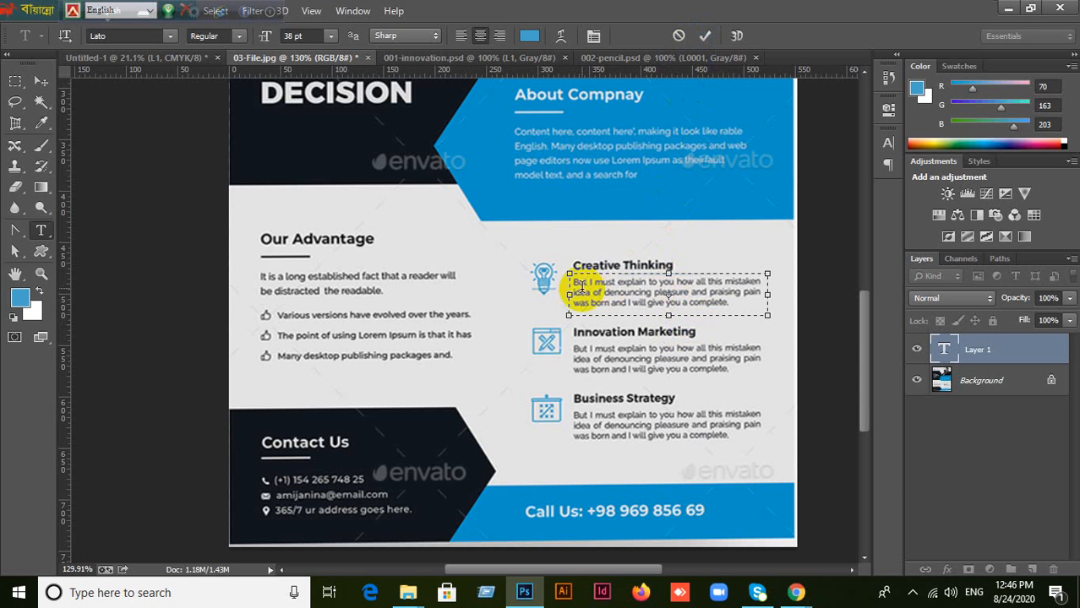
click(678, 36)
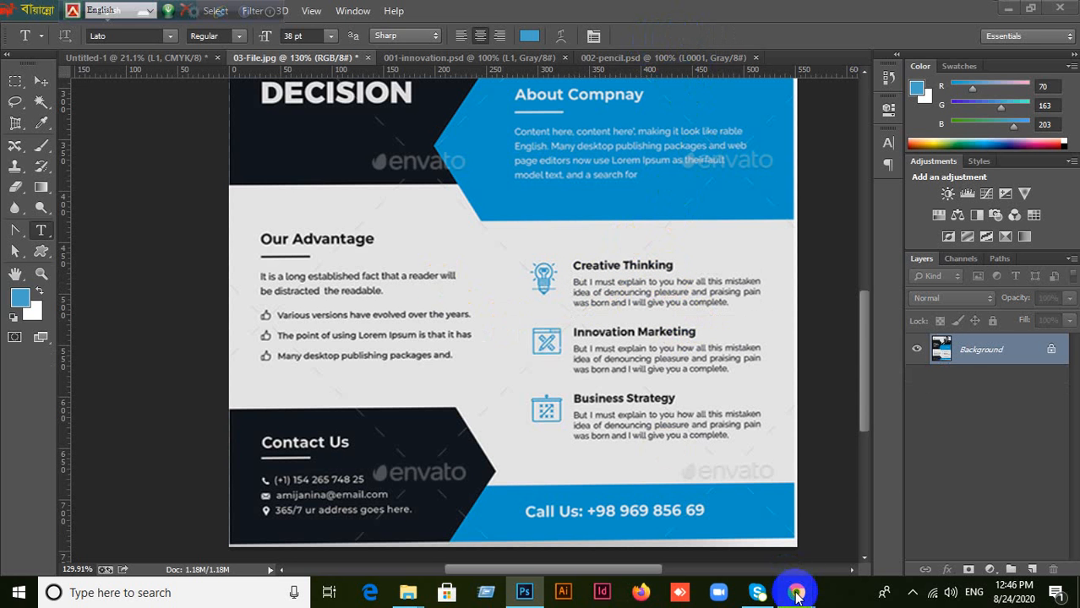
- Switch back to lipsum.com in Chrome and copy the selected "Why do we use it?" passage again
mouse_move(797, 595)
click(716, 560)
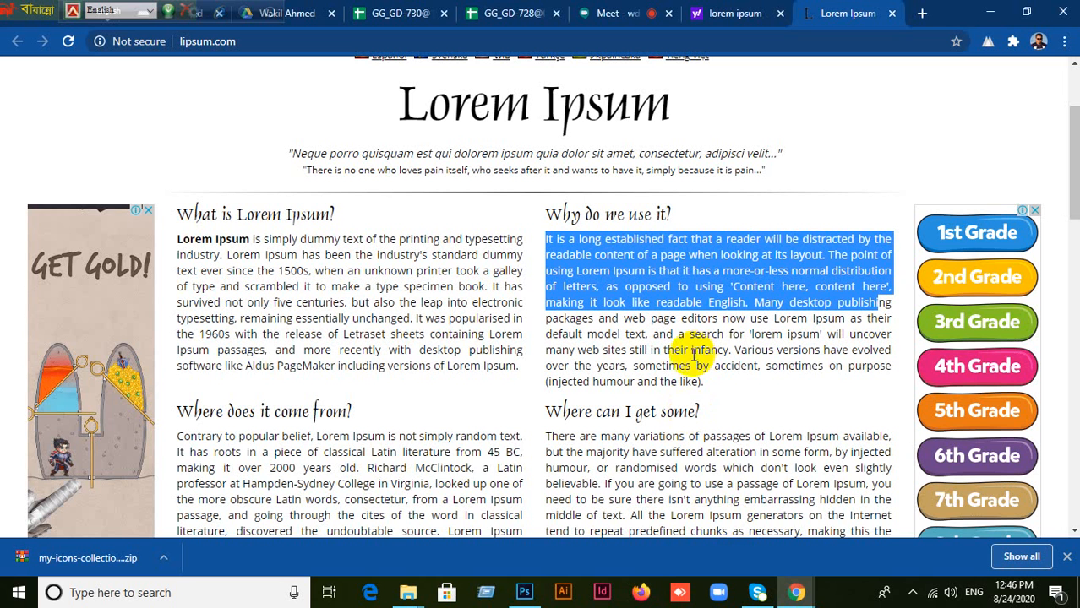
click(797, 594)
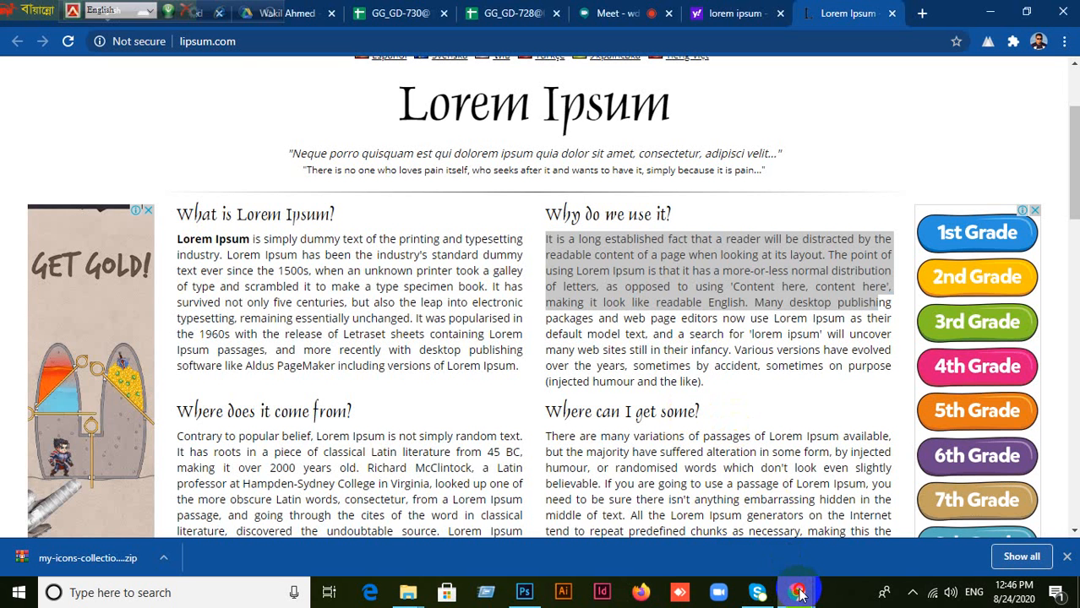
click(717, 533)
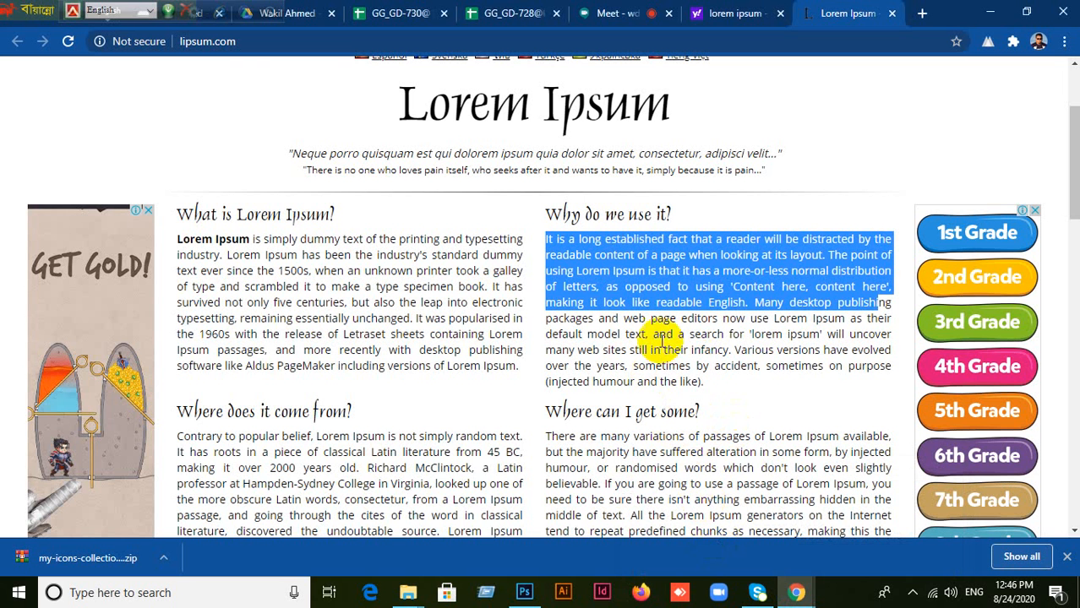
right_click(687, 270)
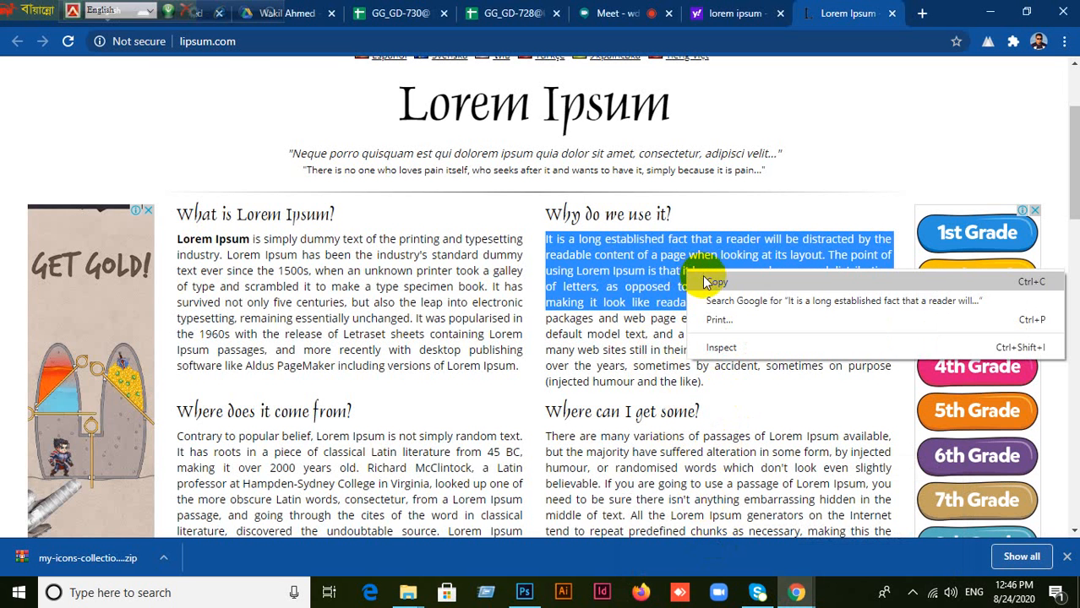
click(706, 286)
- In Photoshop, draw a paragraph text box over the Creative Thinking description in 03-File.jpg and paste the copied passage into it
click(524, 592)
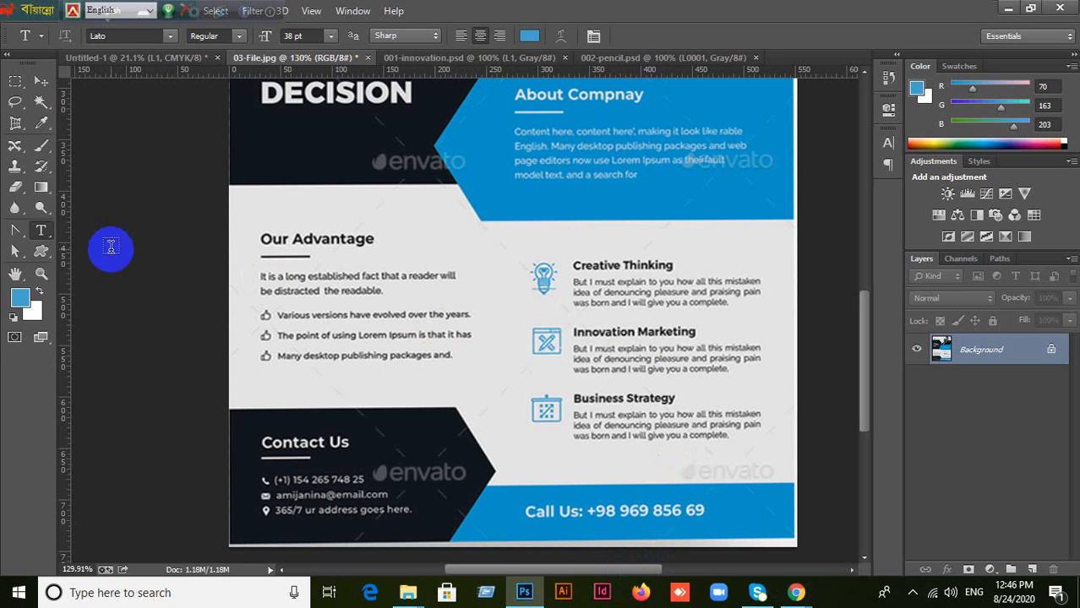
right_click(40, 230)
click(99, 230)
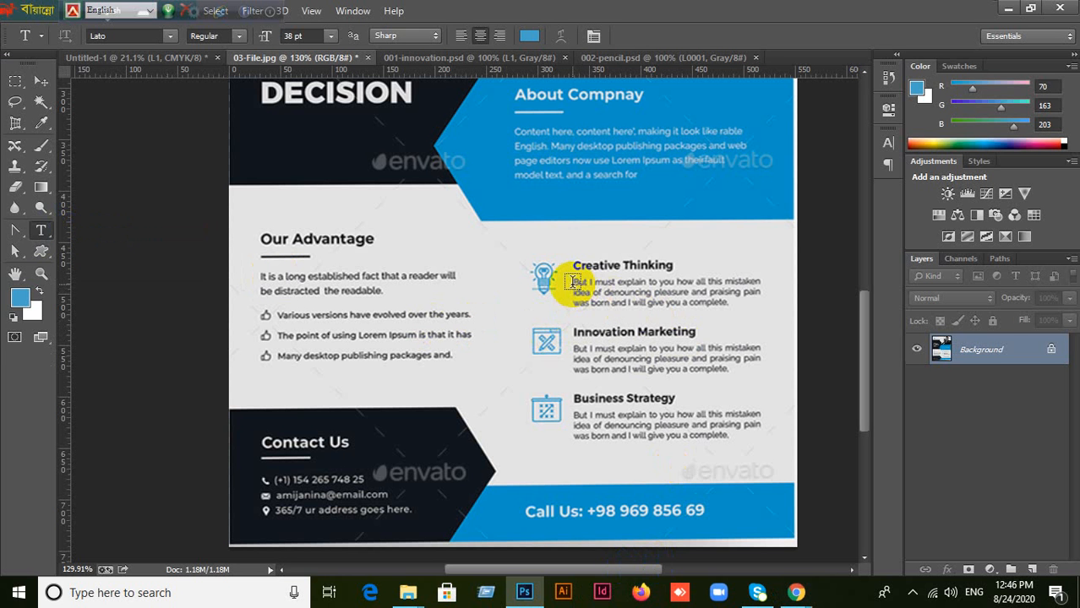
drag(573, 284, 769, 316)
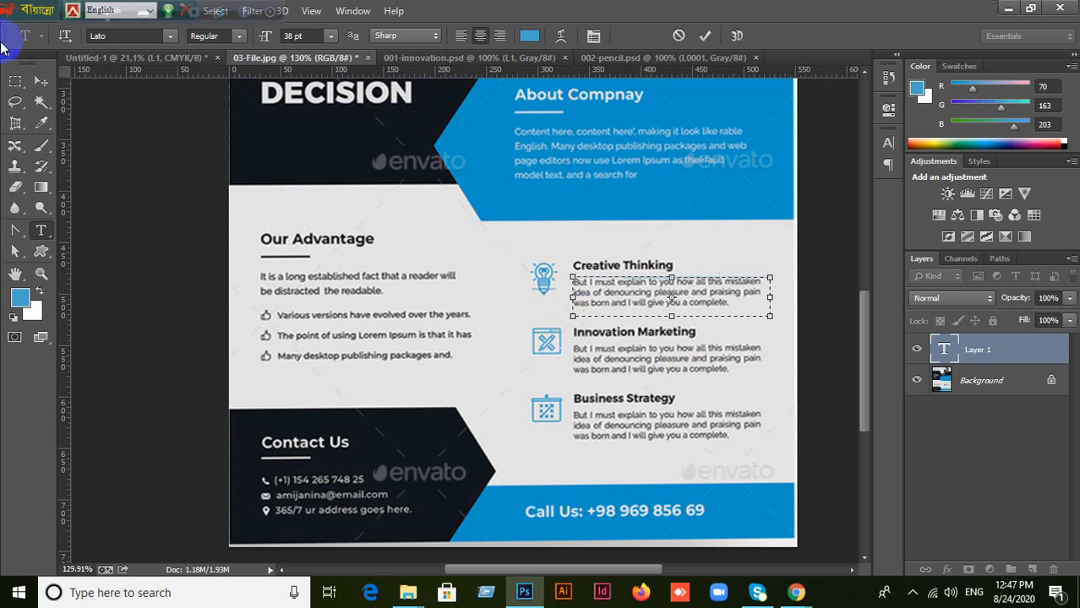
click(41, 82)
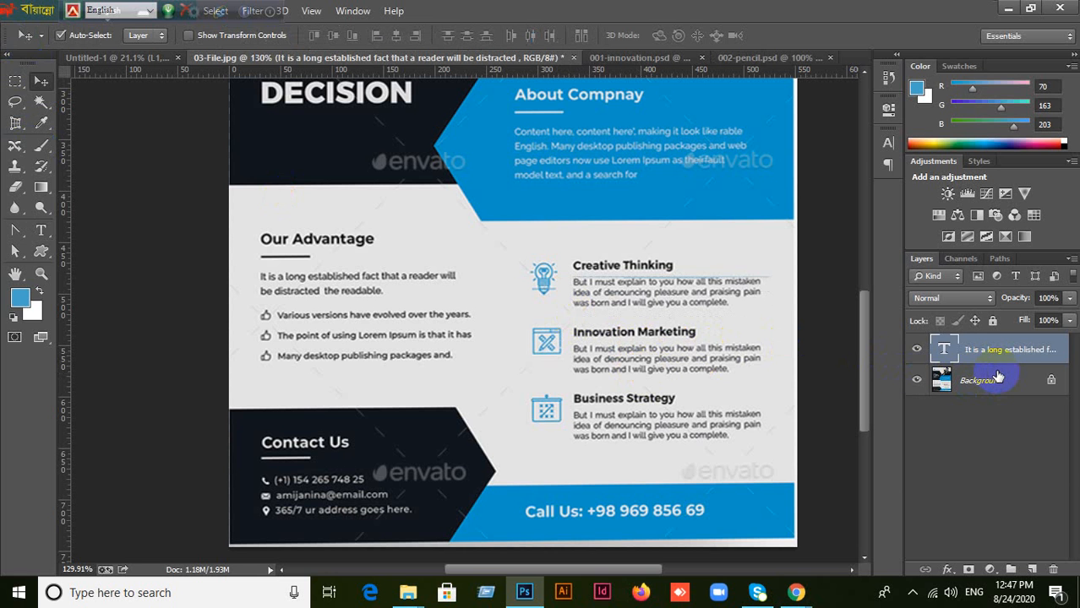
- In the Untitled-1 document, hide the Bleed group, both L1 layers, Rectangle 5 copy 2, Rectangle 5, Rectangle 7 and Rectangle 2
click(79, 60)
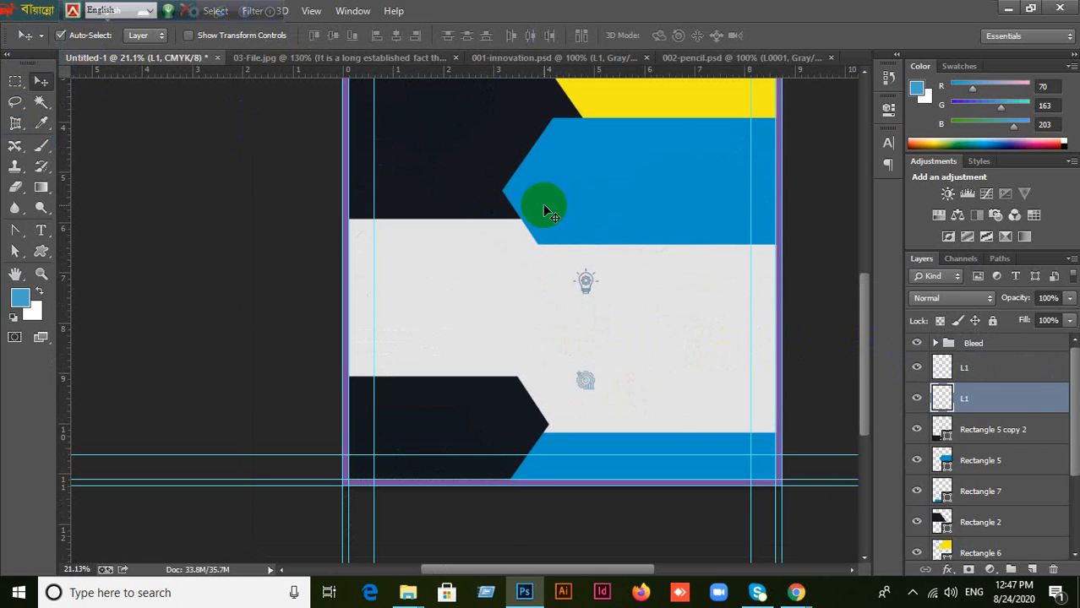
scroll(545, 210, up, 3)
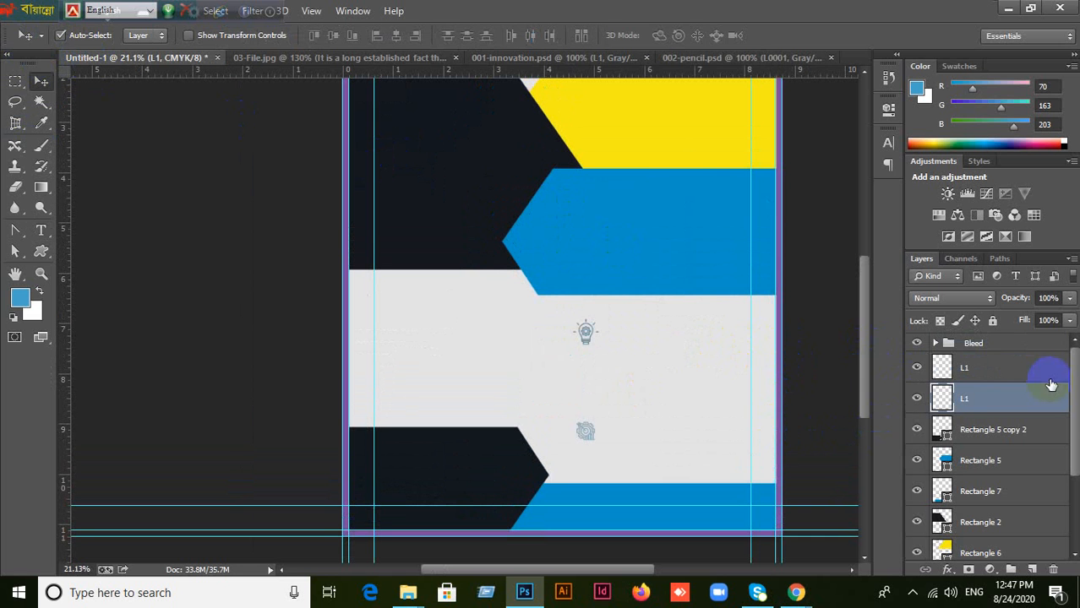
click(998, 368)
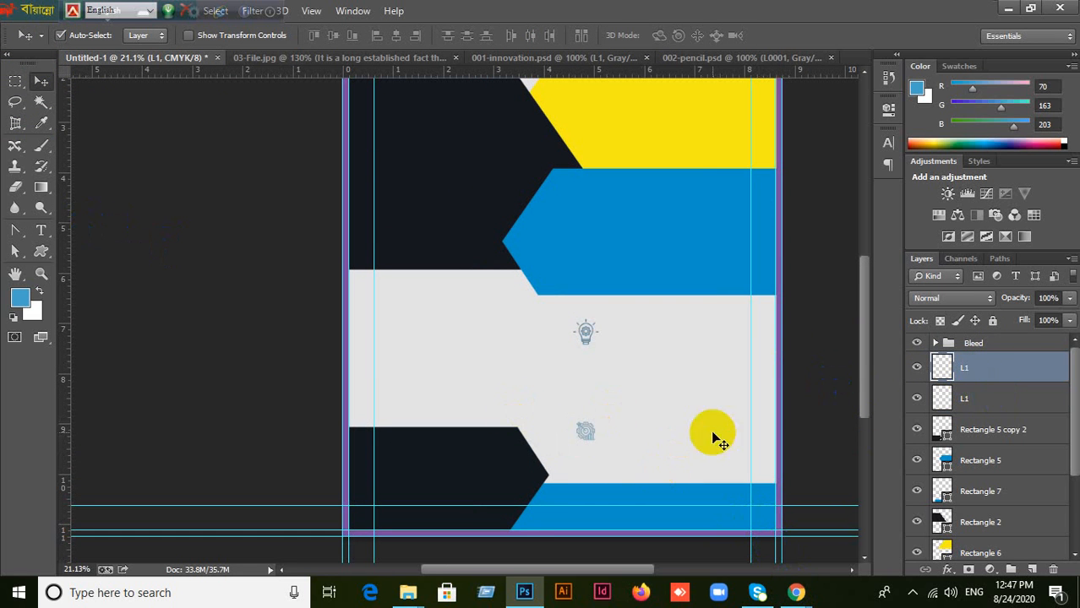
click(916, 343)
click(917, 368)
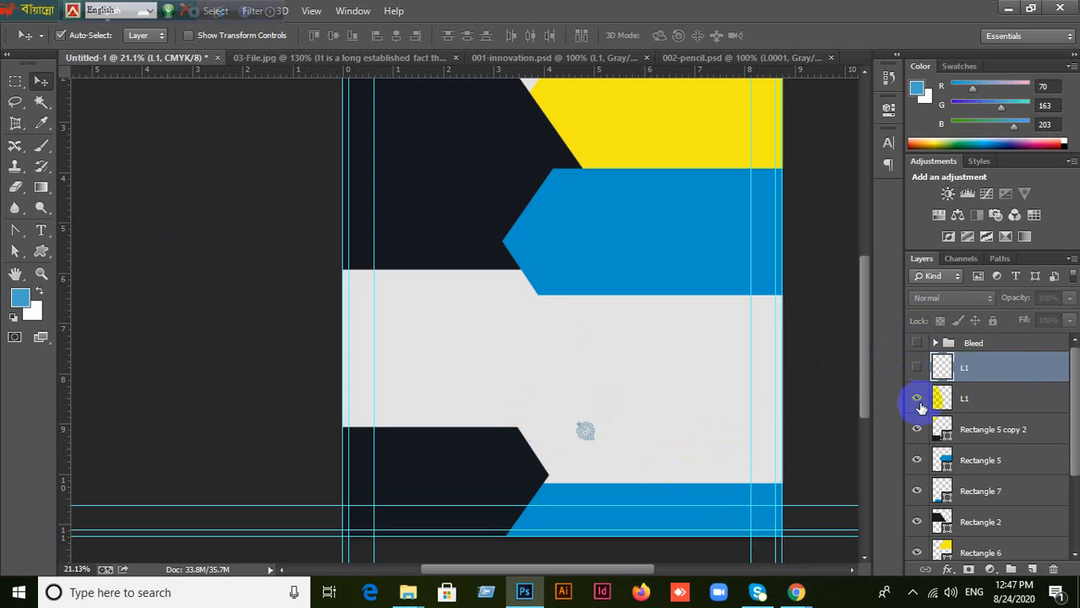
click(917, 398)
click(917, 429)
click(916, 460)
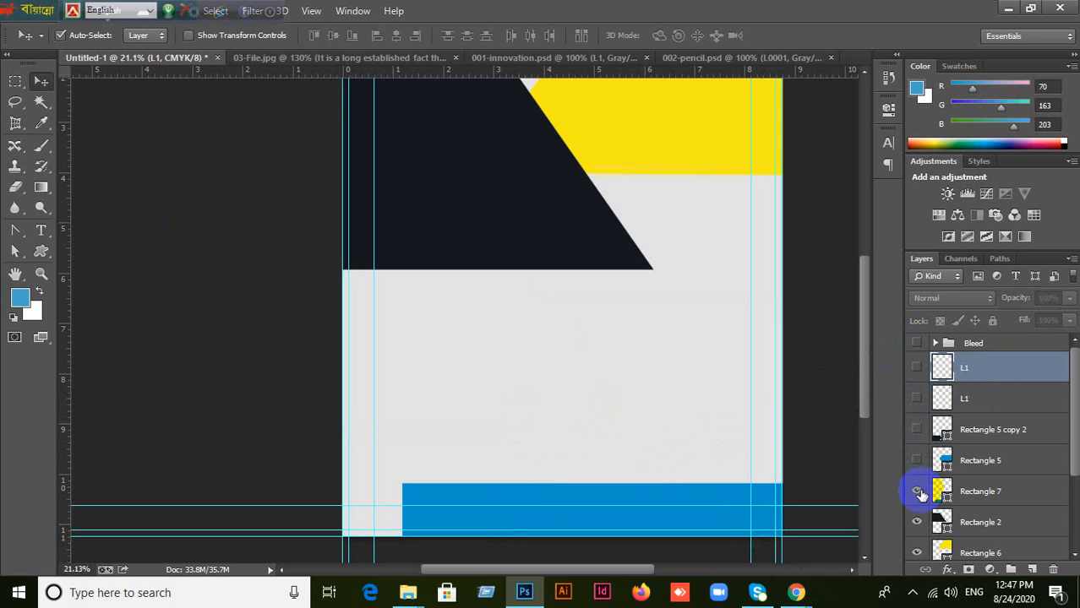
click(916, 494)
click(919, 520)
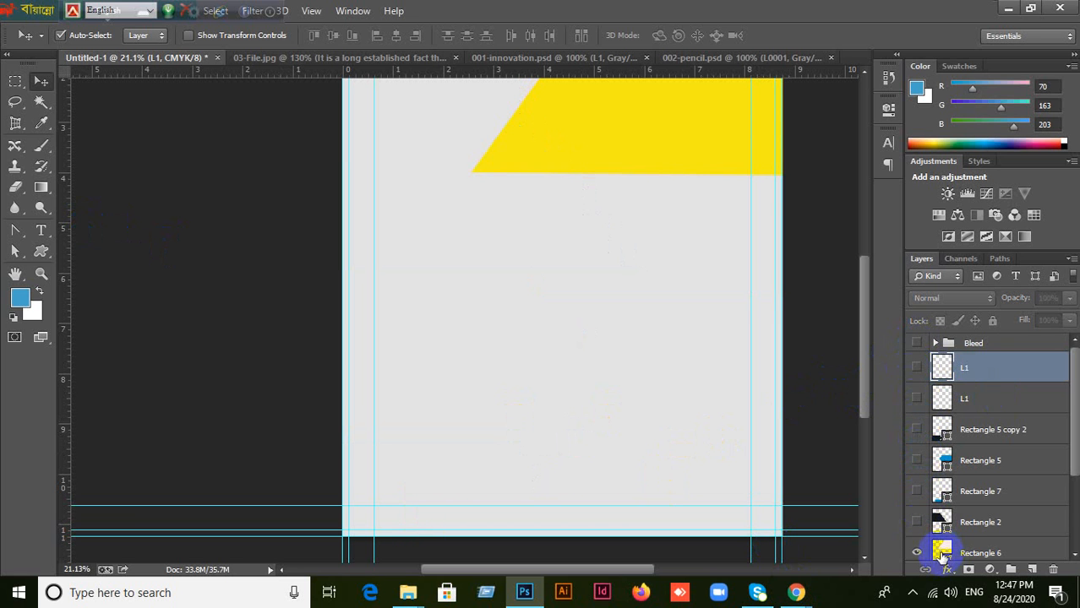
- Hide the Rectangle 1 and Rectangle 6 layers to uncover the reference flyer image
scroll(921, 524, down, 1)
scroll(930, 570, down, 2)
scroll(934, 554, down, 1)
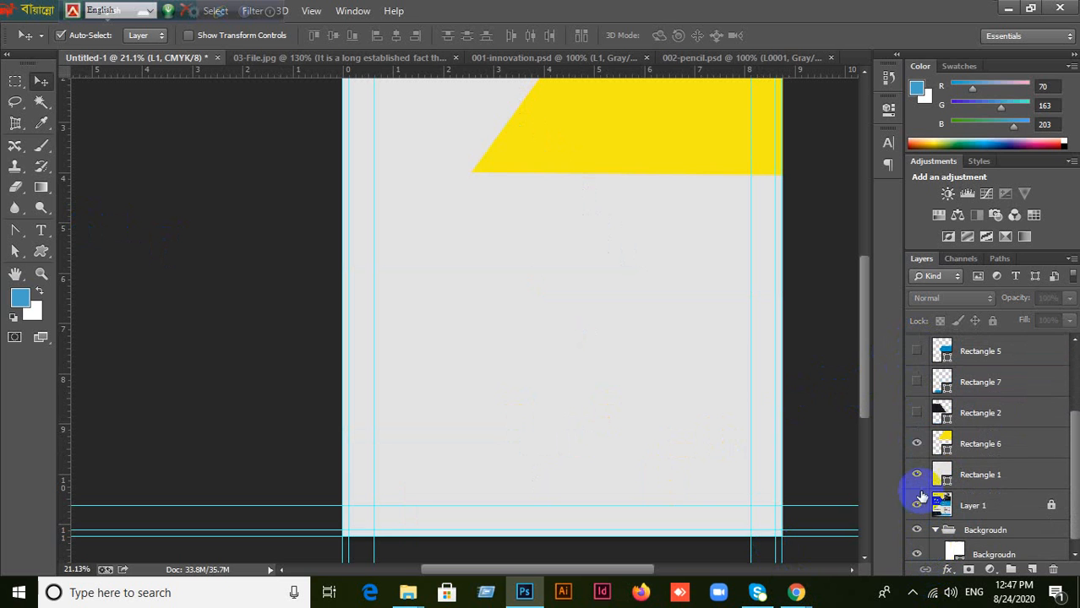
click(916, 476)
click(916, 443)
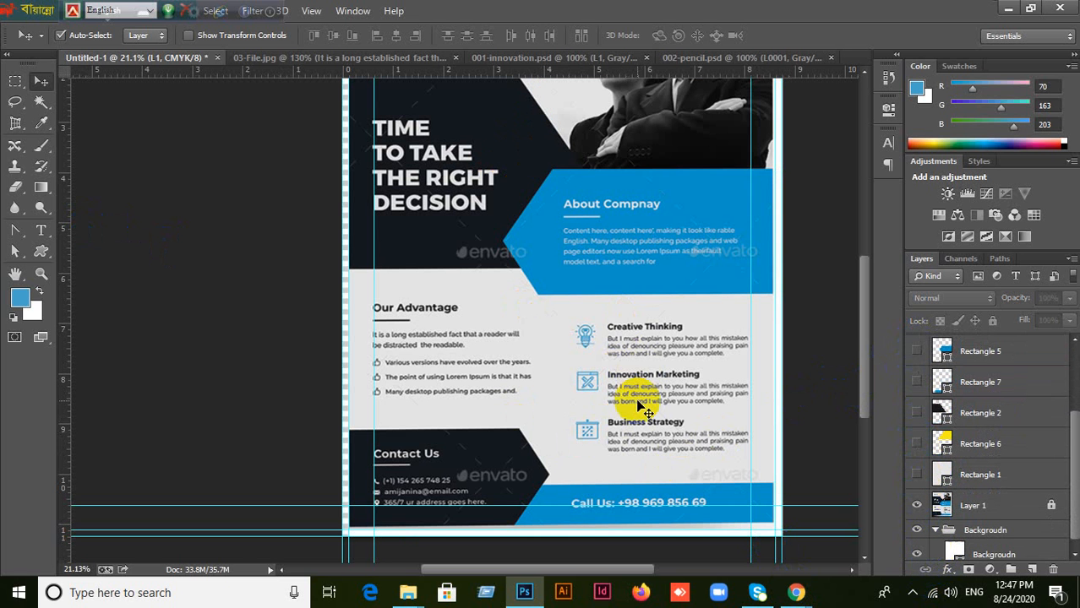
- Draw a paragraph text box over the reference's Creative Thinking description and paste the copied passage into it
click(44, 233)
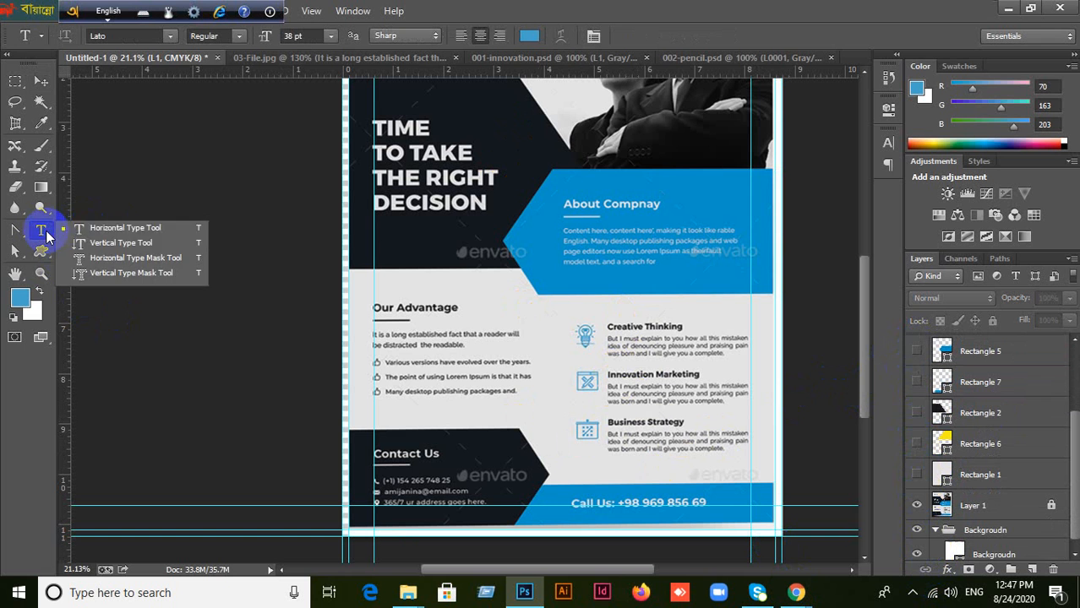
click(93, 228)
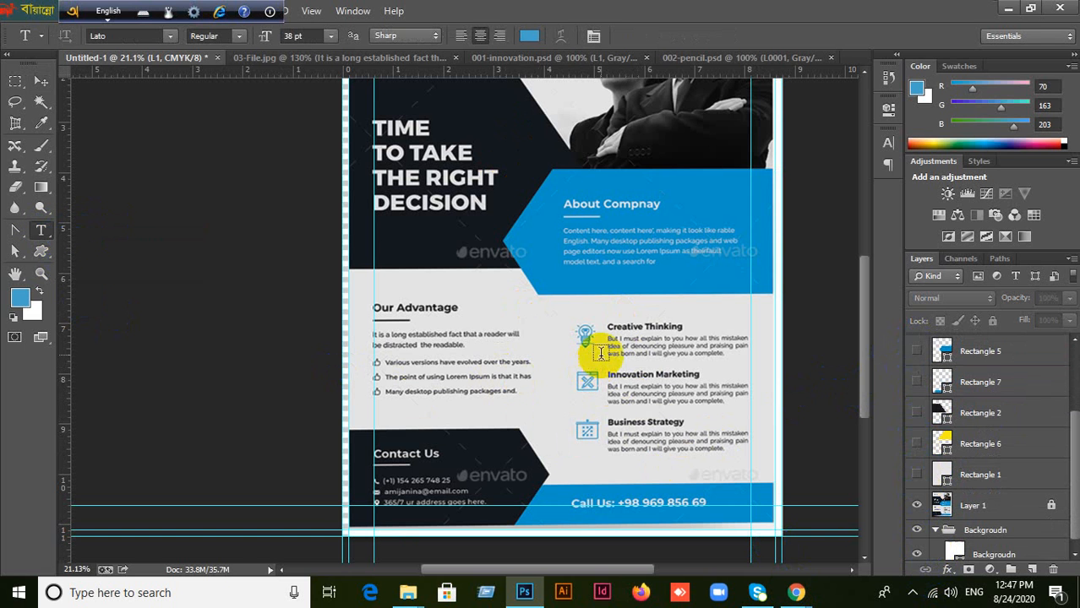
drag(607, 339, 747, 357)
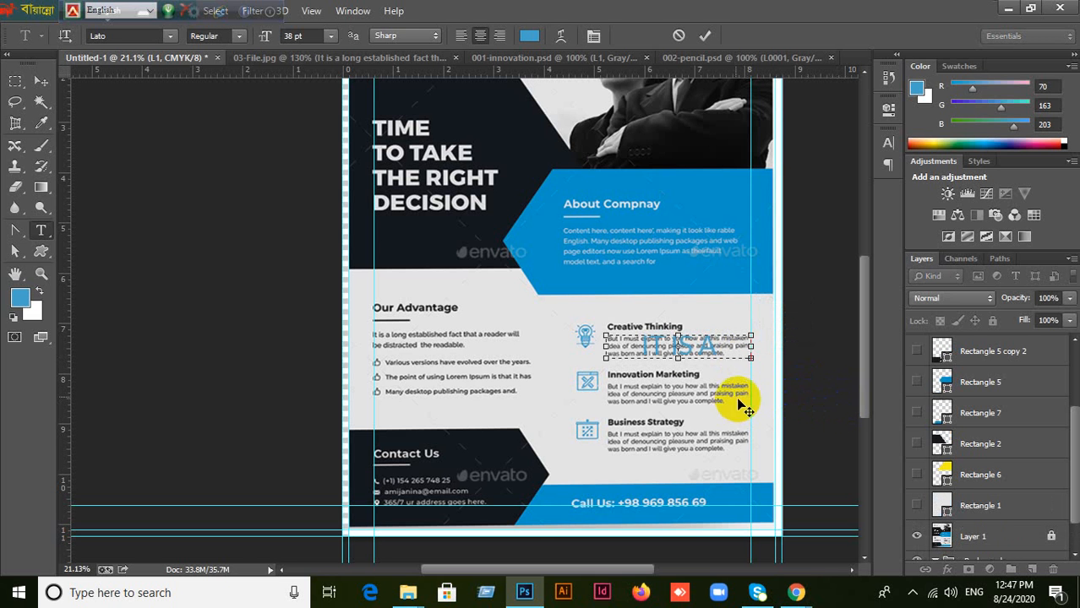
- Try to set the pasted passage's font size to 10 pt and commit the text
click(888, 145)
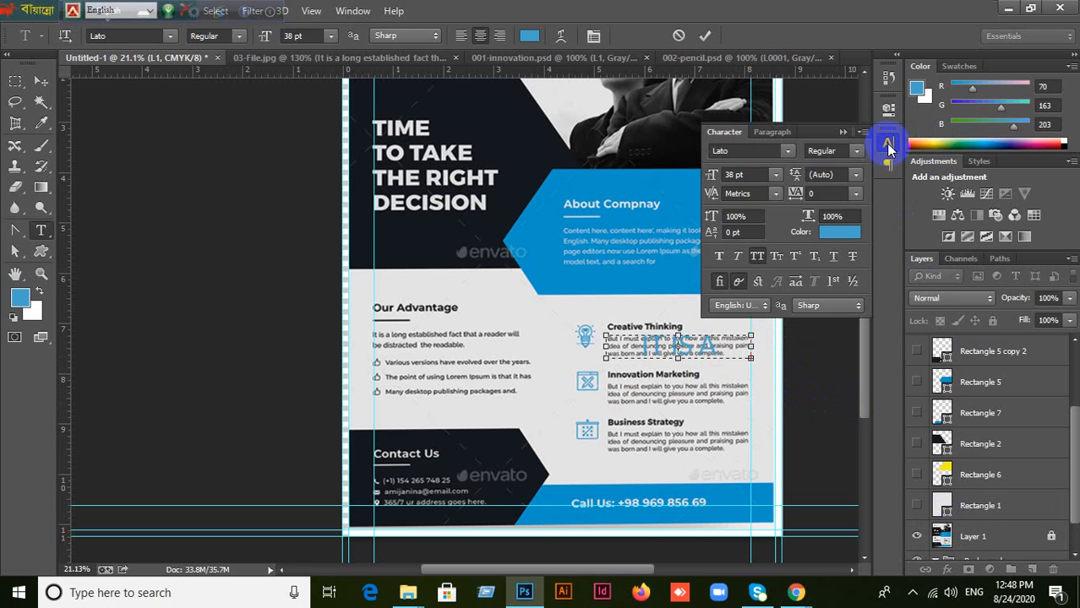
click(755, 175)
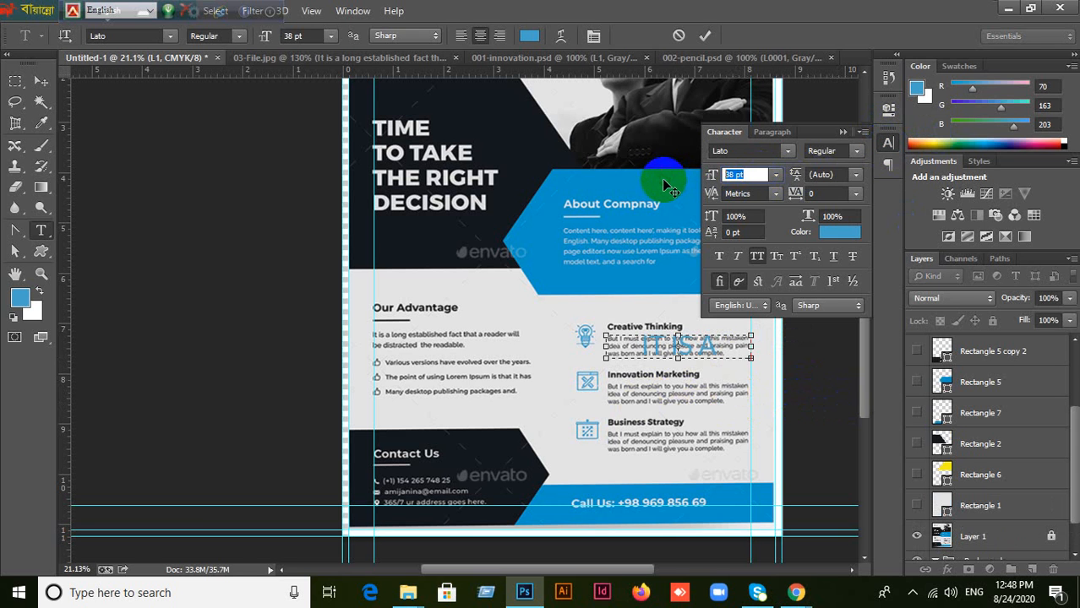
text(10)
key(Return)
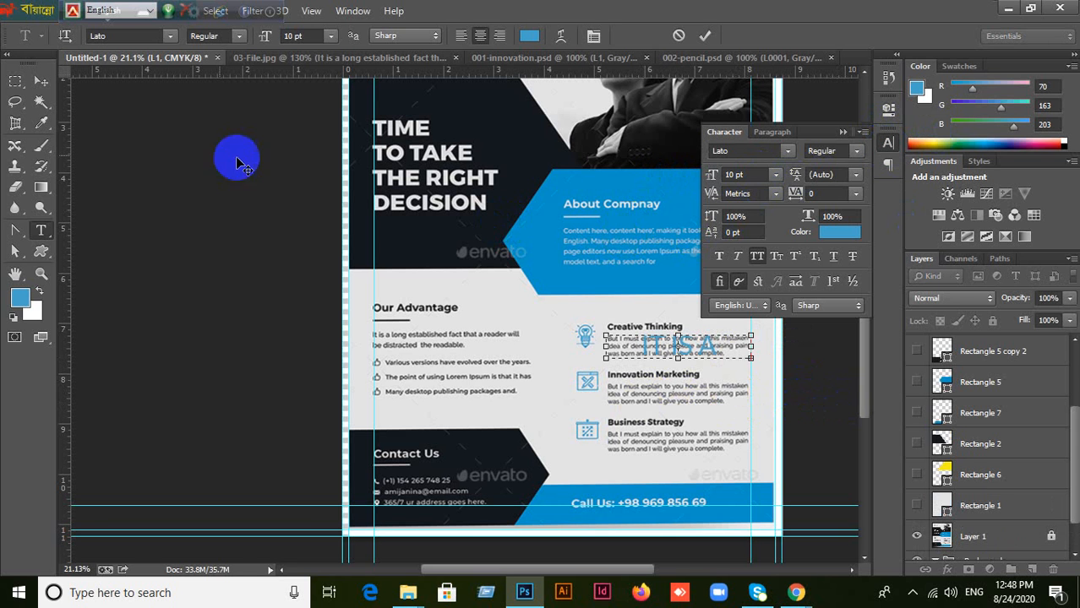
click(703, 34)
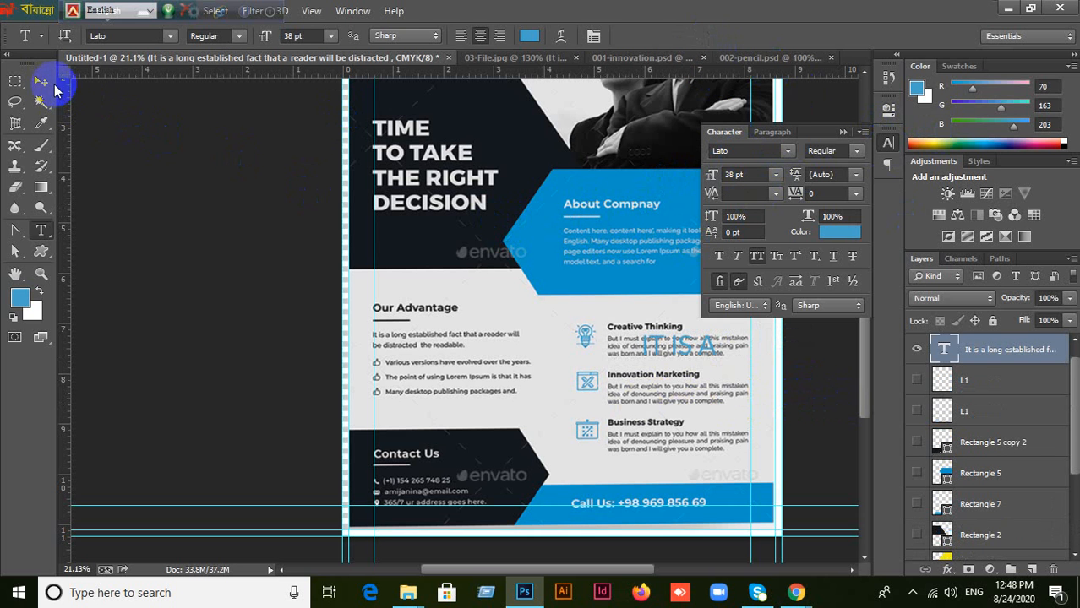
- Set the text colour to dark grey #1d1d1d
click(40, 81)
click(833, 235)
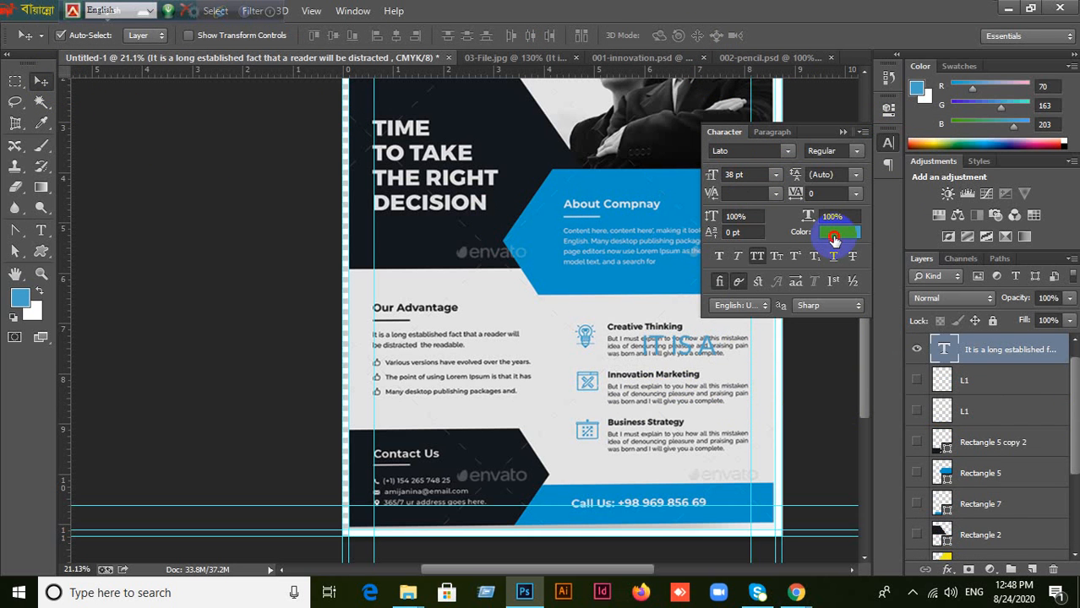
click(603, 487)
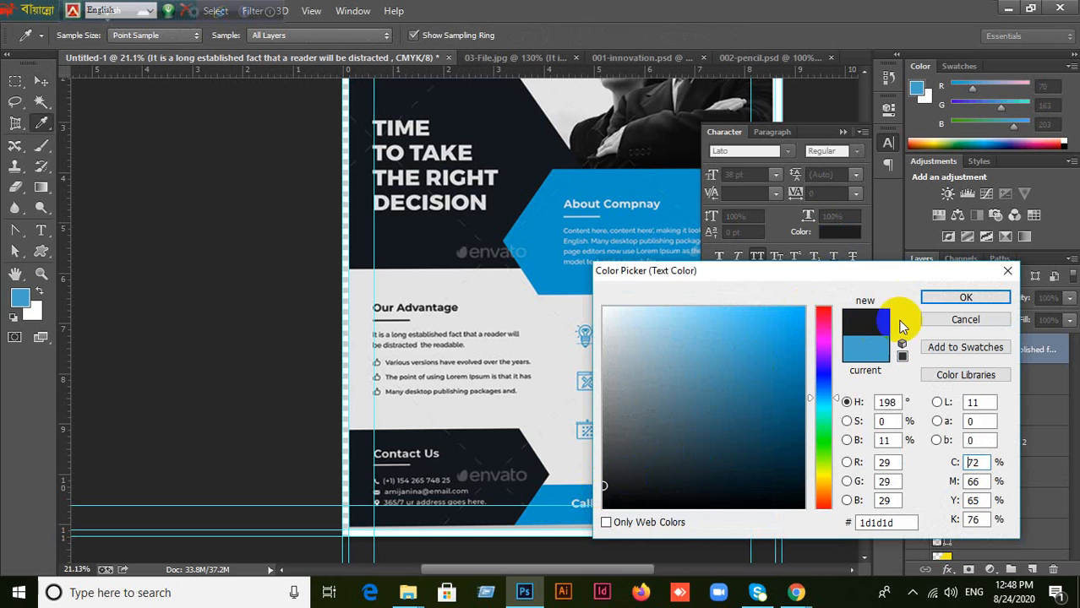
click(963, 297)
- Move the pasted text down over the Innovation Marketing heading, then delete its text layer
drag(714, 362, 651, 382)
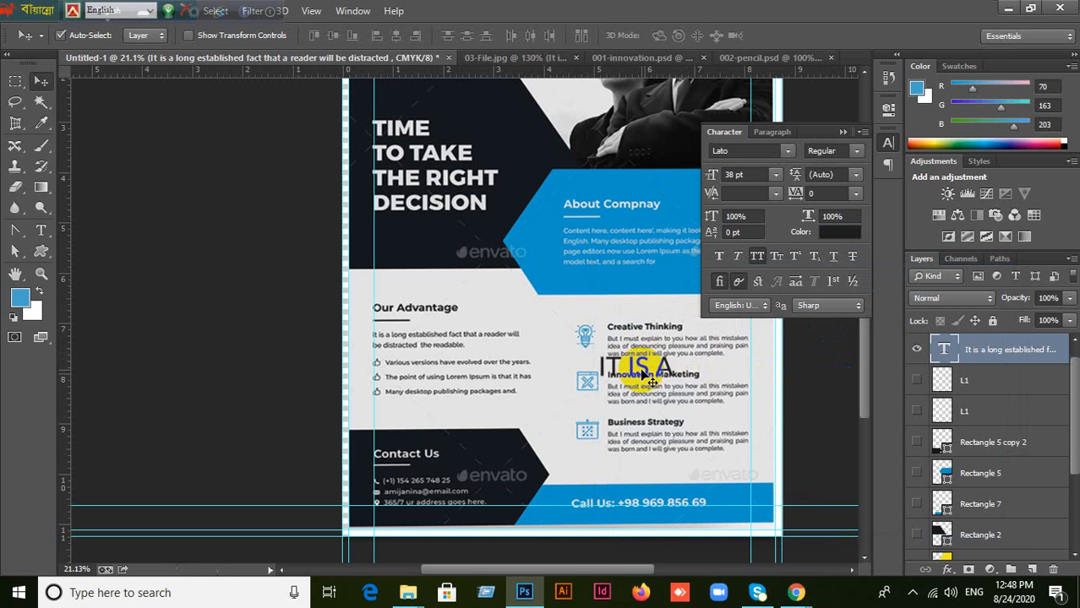
key(ctrl+t)
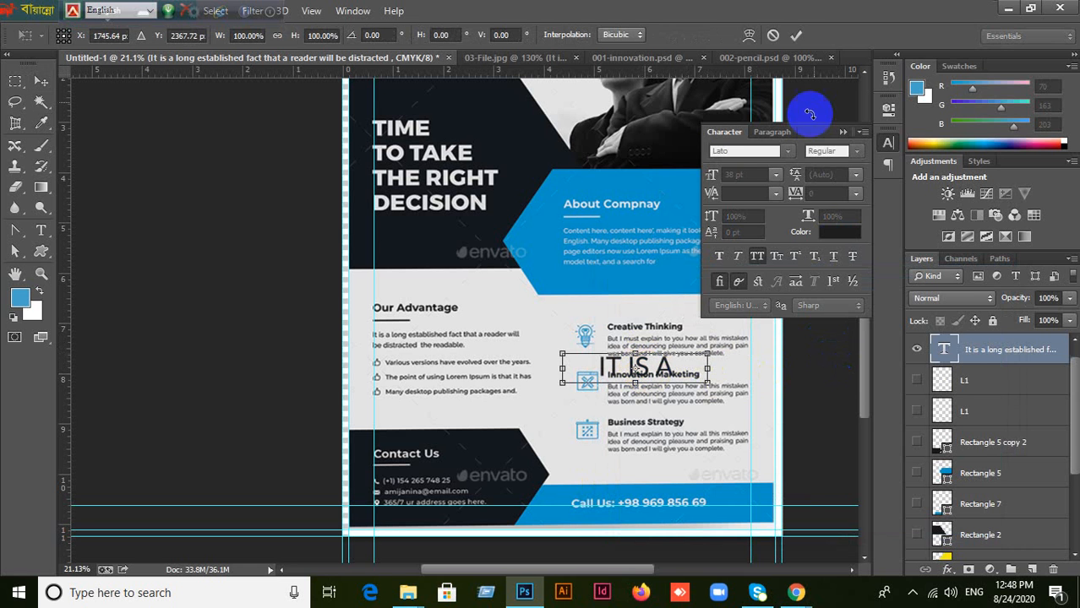
click(772, 35)
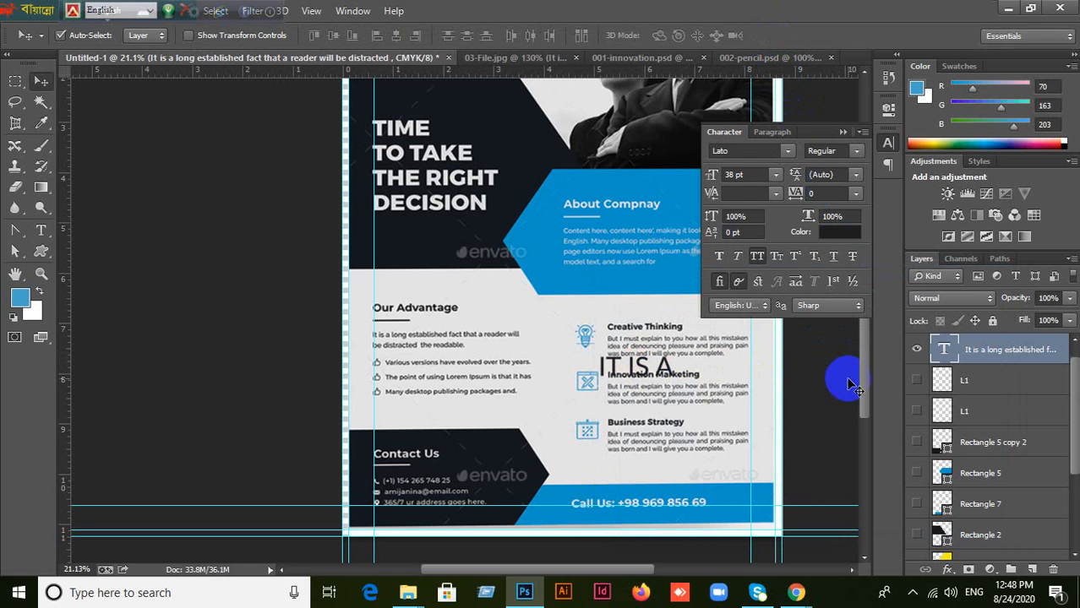
key(Delete)
- Switch to lipsum.com in Chrome, copy the selected "Why do we use it?" passage again, and return to Photoshop
click(797, 594)
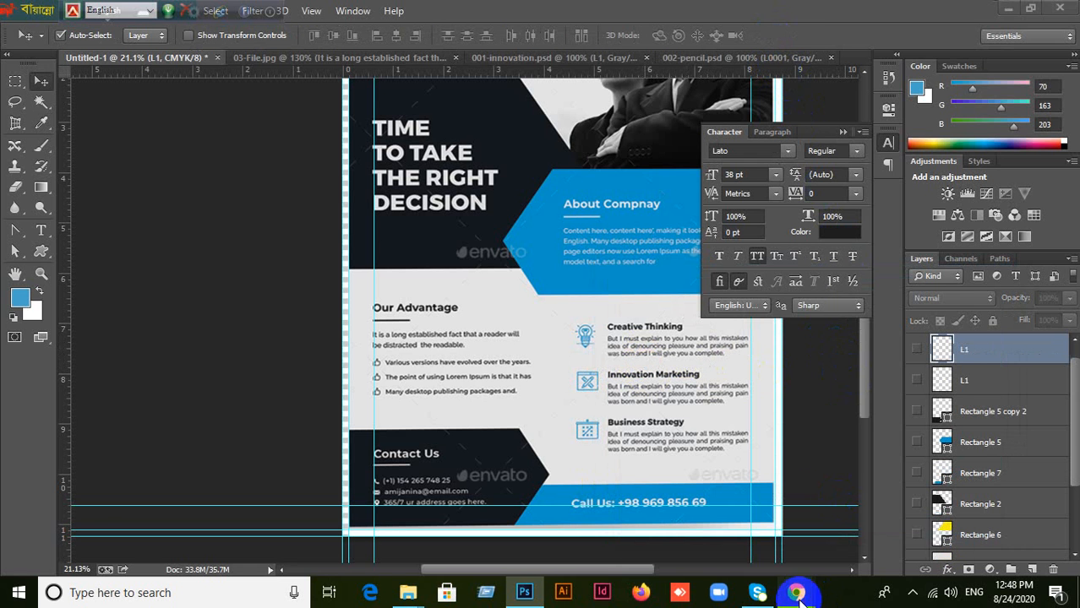
click(723, 526)
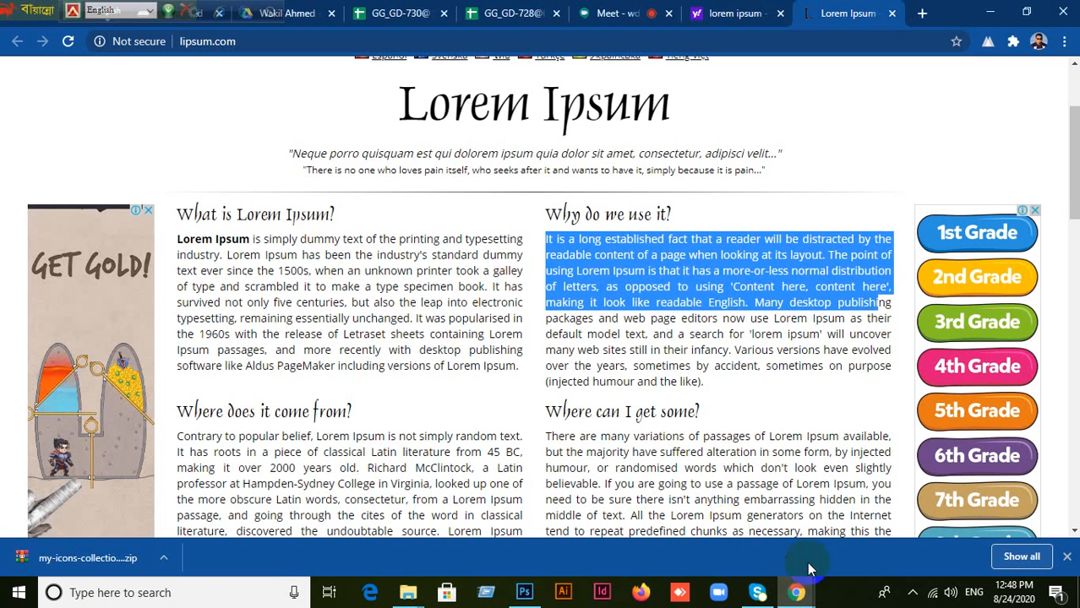
right_click(675, 263)
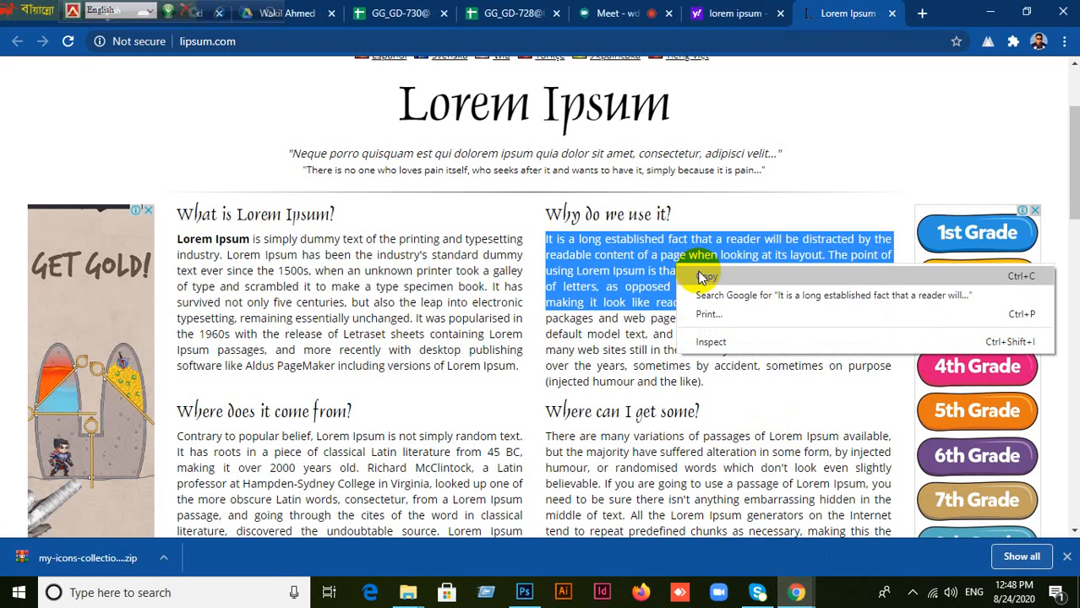
click(701, 278)
click(525, 594)
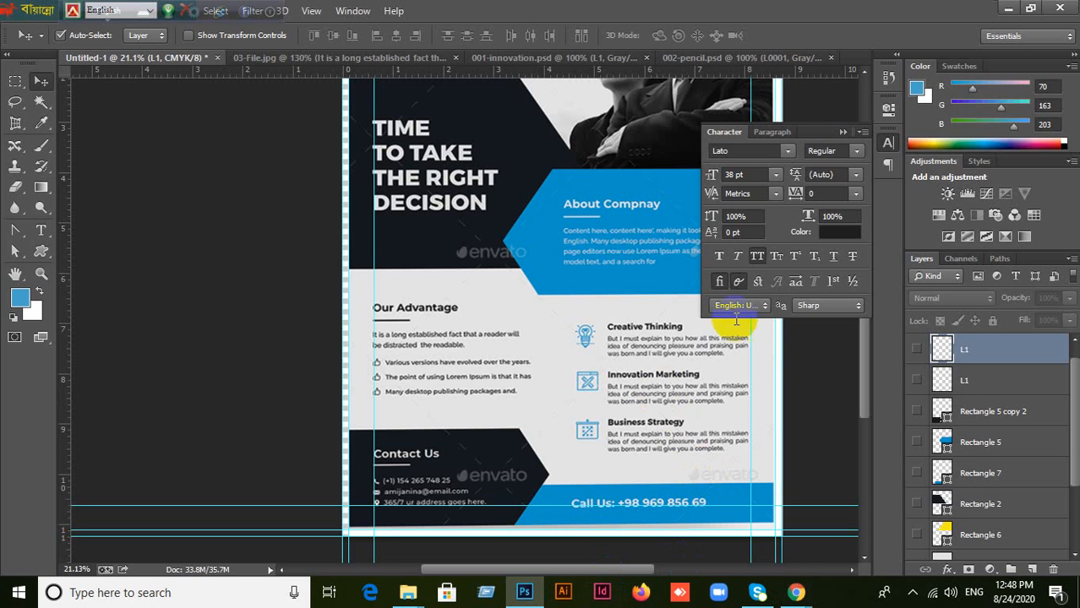
- Draw a wide paragraph text box from just below the blue About panel across the Creative Thinking heading, reaching the page's inner margin guide
click(853, 126)
scroll(698, 413, up, 5)
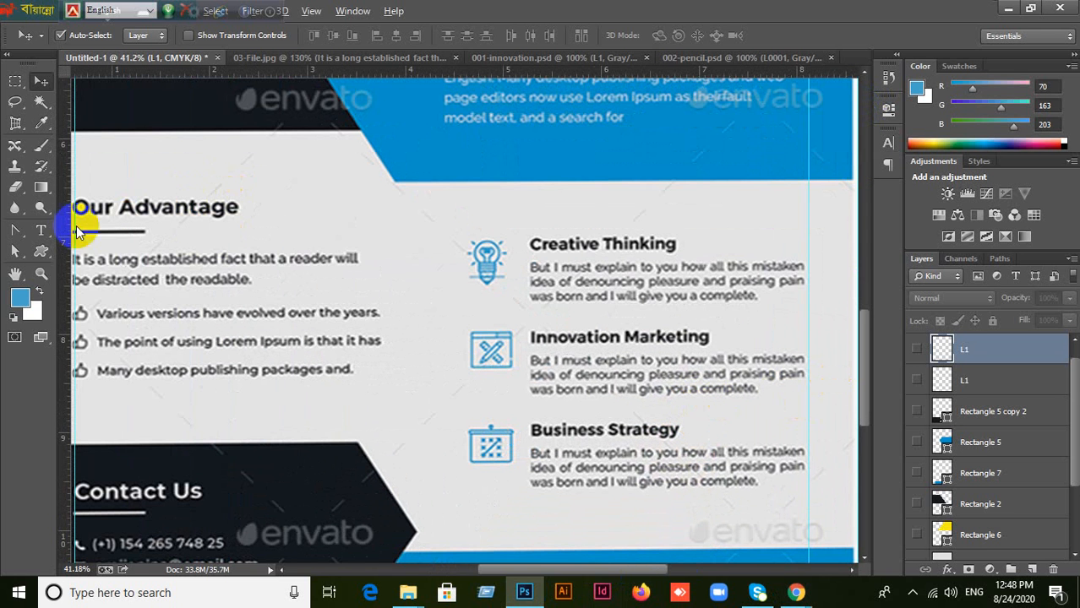
click(42, 231)
click(126, 230)
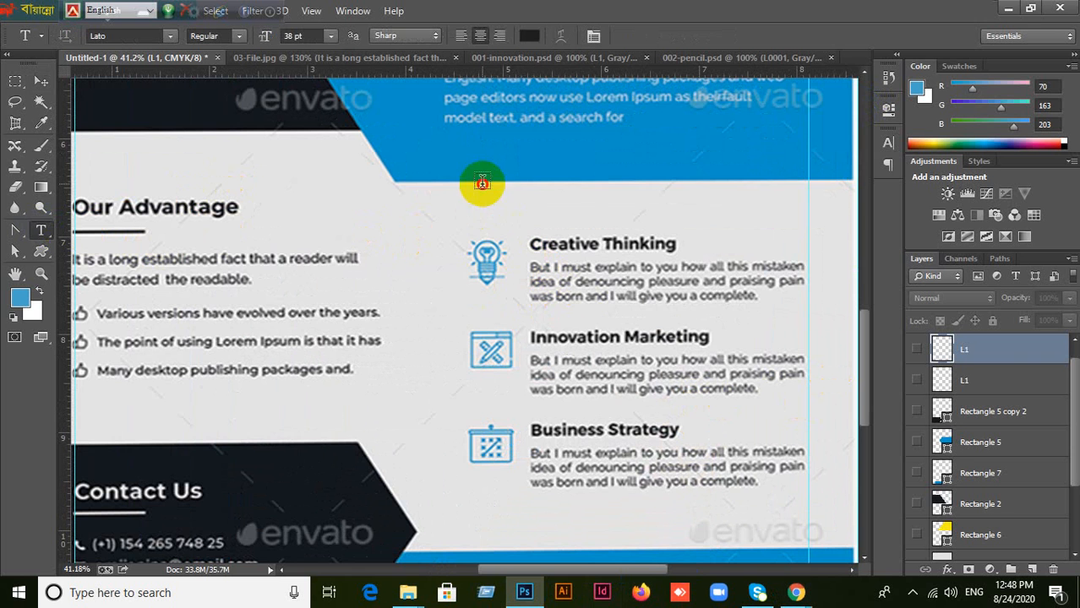
drag(482, 184, 809, 271)
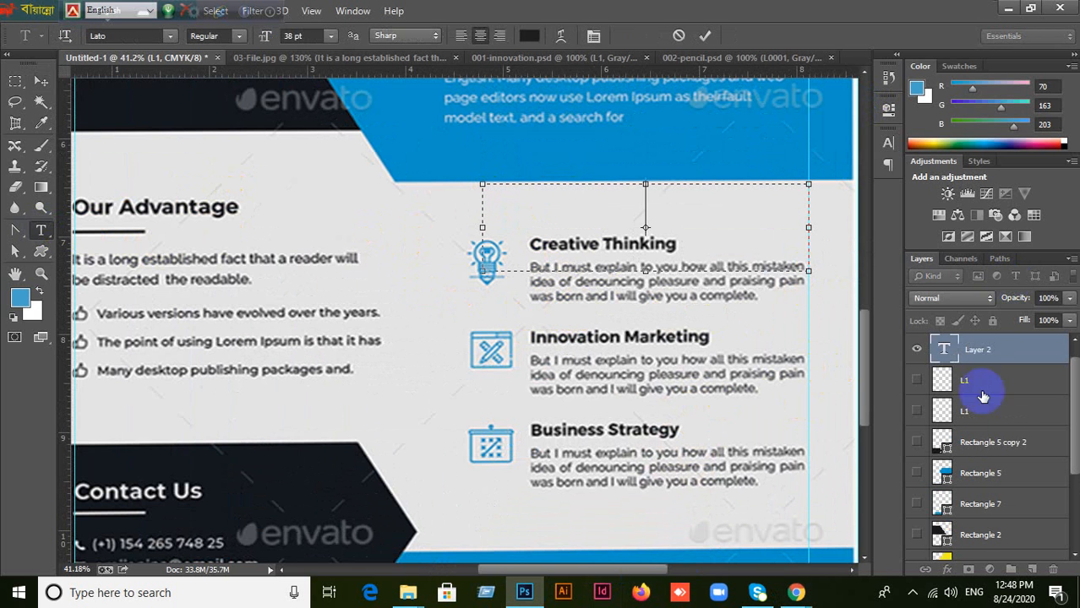
- Set the new text box's paragraph alignment to justified with the last line aligned left
click(888, 145)
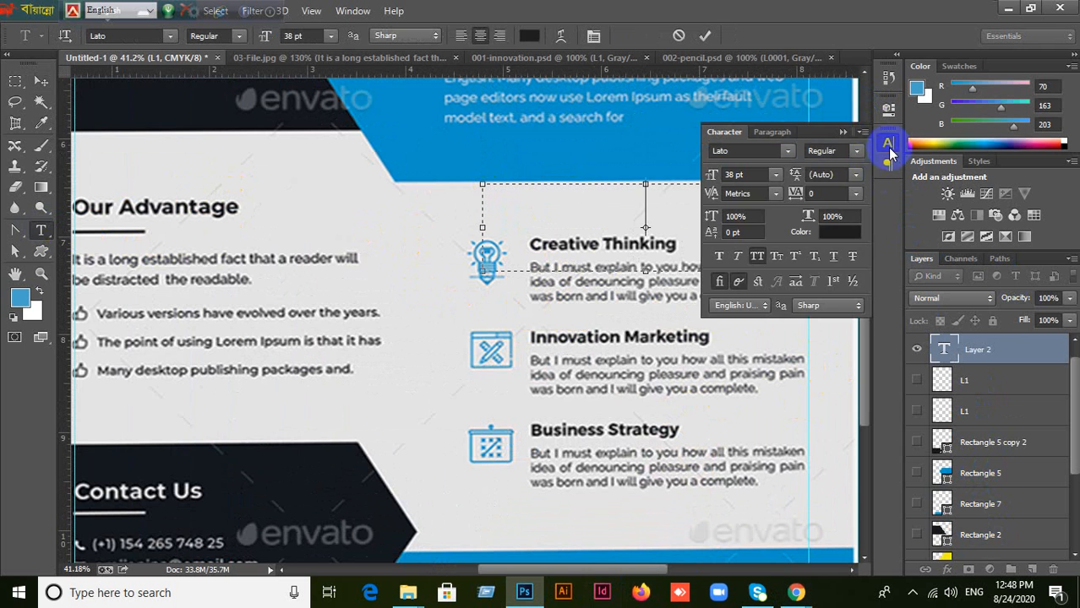
click(766, 132)
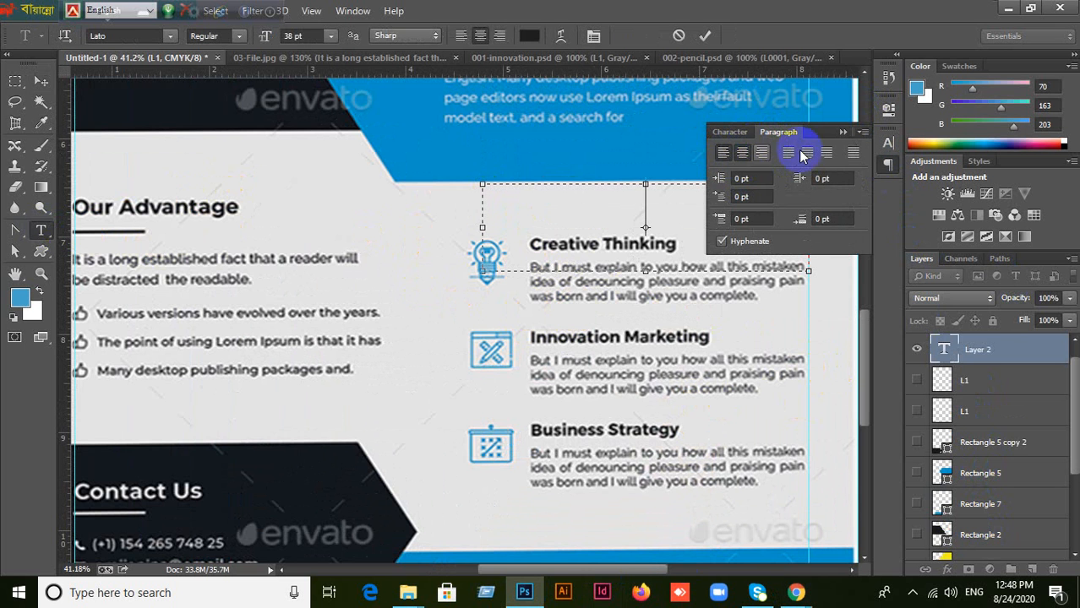
click(795, 153)
click(843, 133)
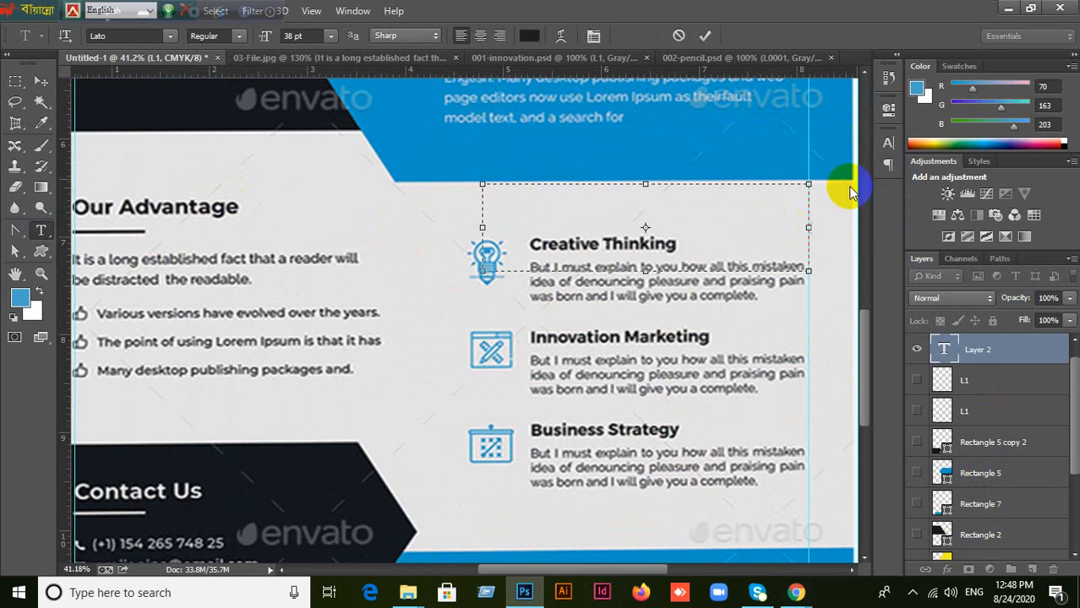
- Open the new text box's font size for editing
click(888, 145)
click(740, 175)
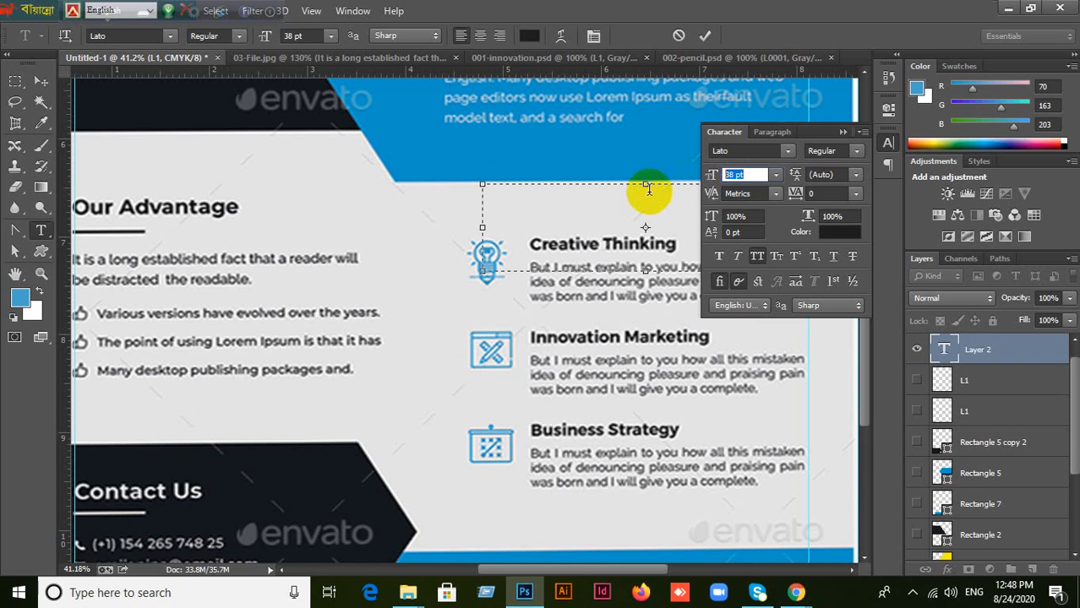